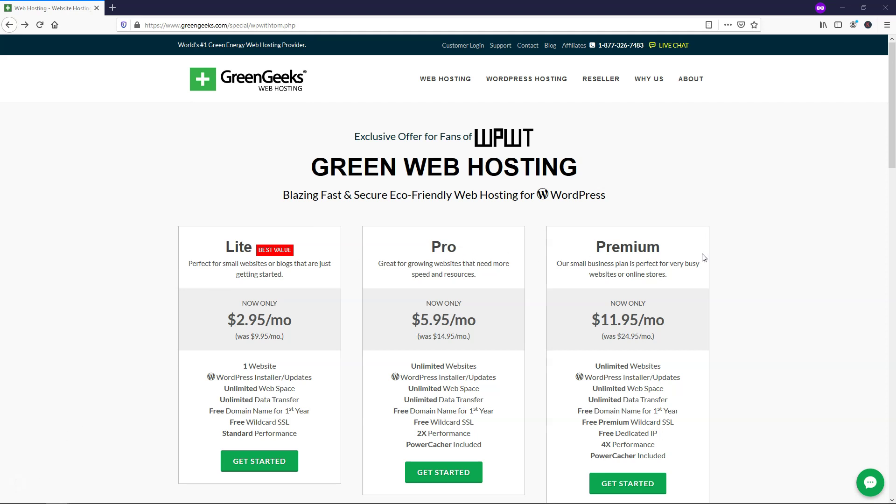
- Order the GreenGeeks Lite plan and confirm wpwonderful.com is available as the free domain
scroll(276, 275, down, 3)
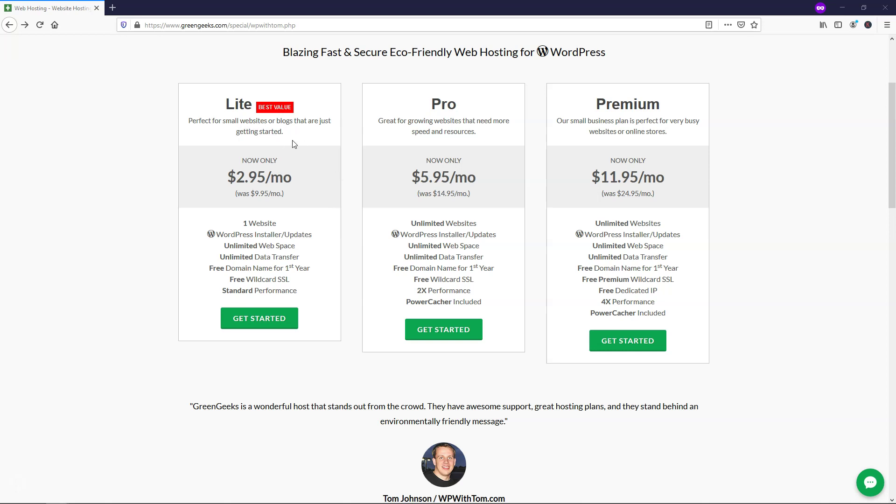
click(268, 322)
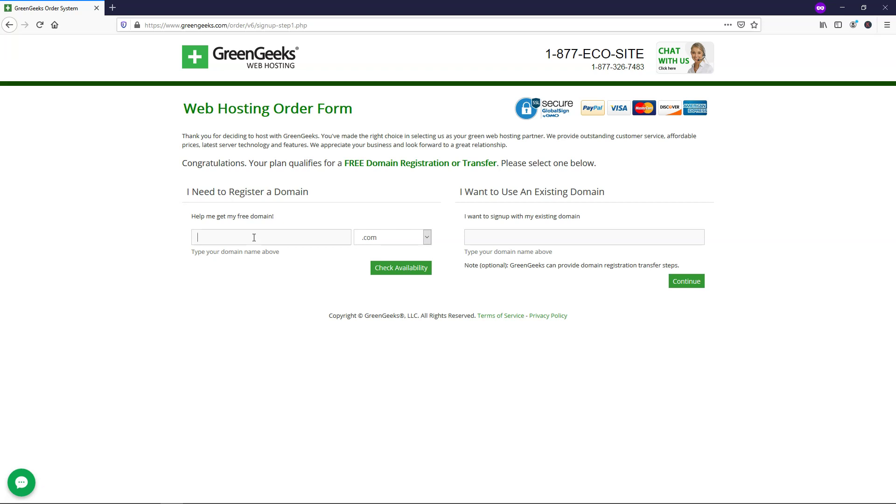
text(wpwonderful)
click(387, 267)
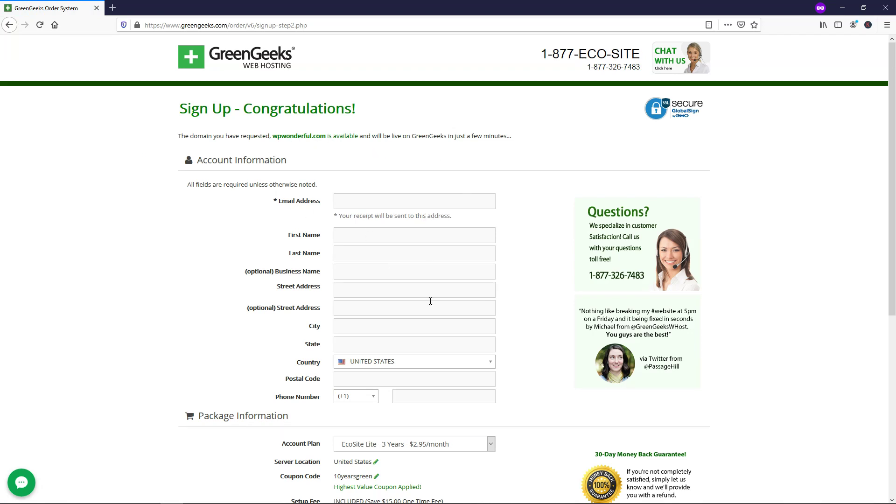
- Review the Account Plan lengths, keep the 3-year Lite plan, and leave WHOIS Privacy on
scroll(517, 238, down, 6)
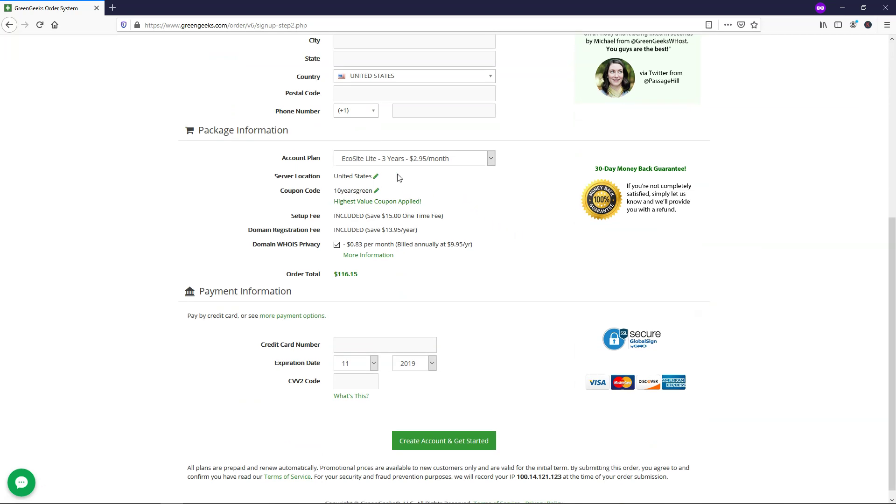
click(494, 157)
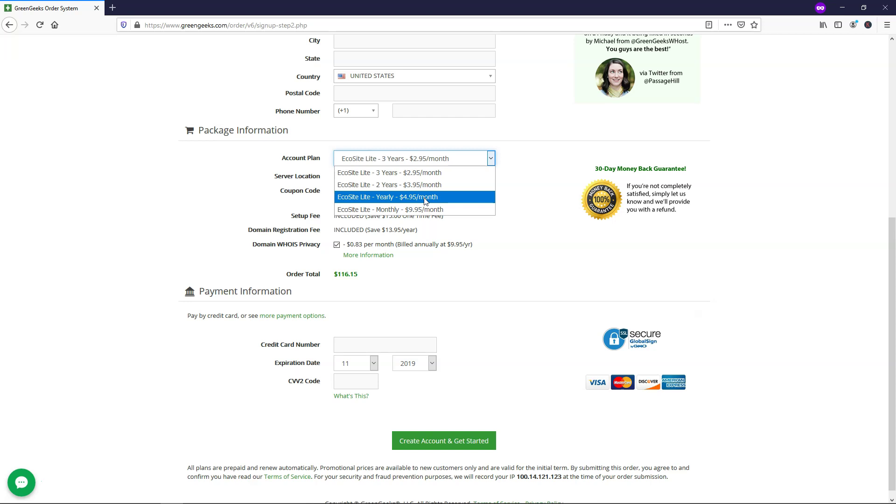
click(453, 179)
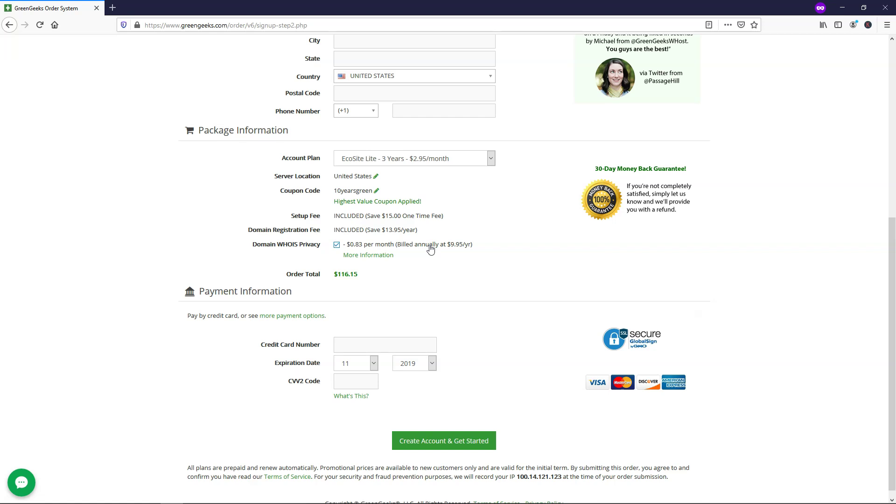
click(431, 250)
click(337, 244)
- Look over the $116.15 order total, then return to the GreenGeeks home page
scroll(502, 203, up, 4)
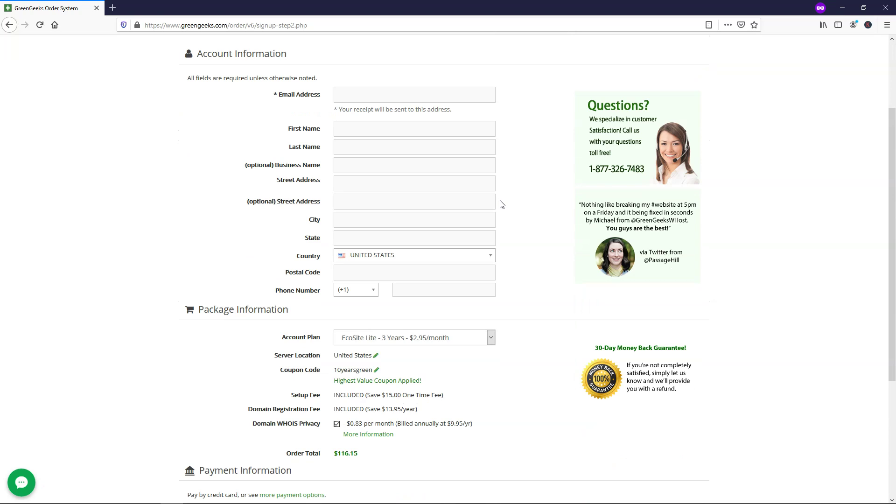
scroll(502, 204, down, 4)
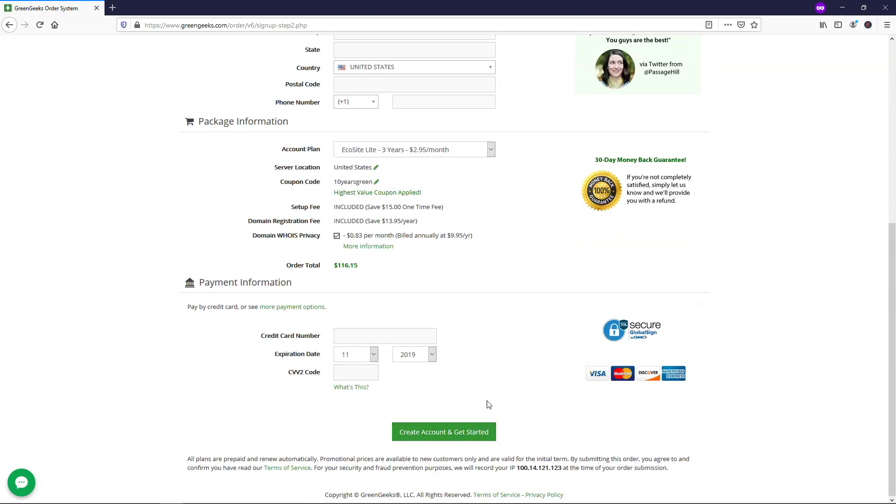
scroll(494, 390, up, 6)
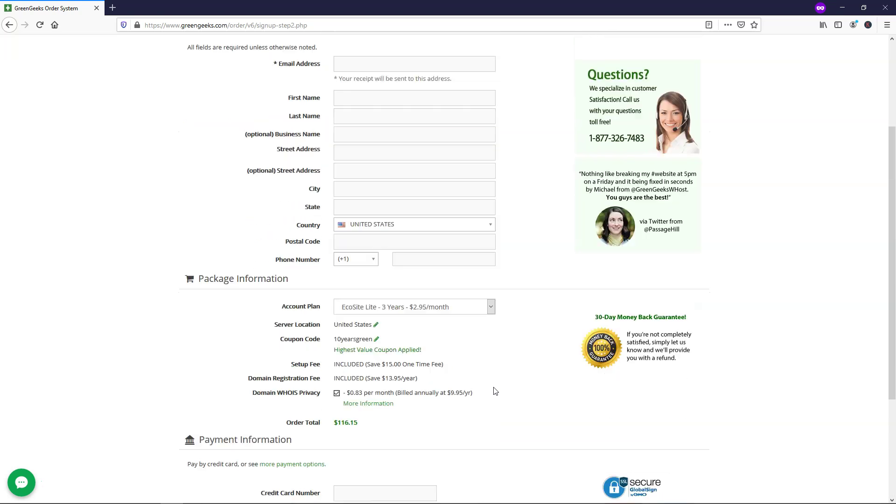
click(289, 70)
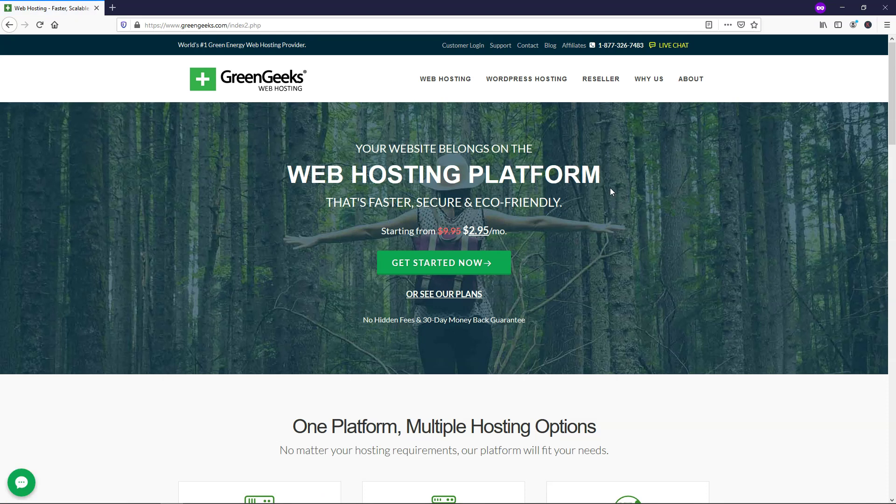
- Log in to the GreenGeeks customer account with the account e-mail and password
click(459, 48)
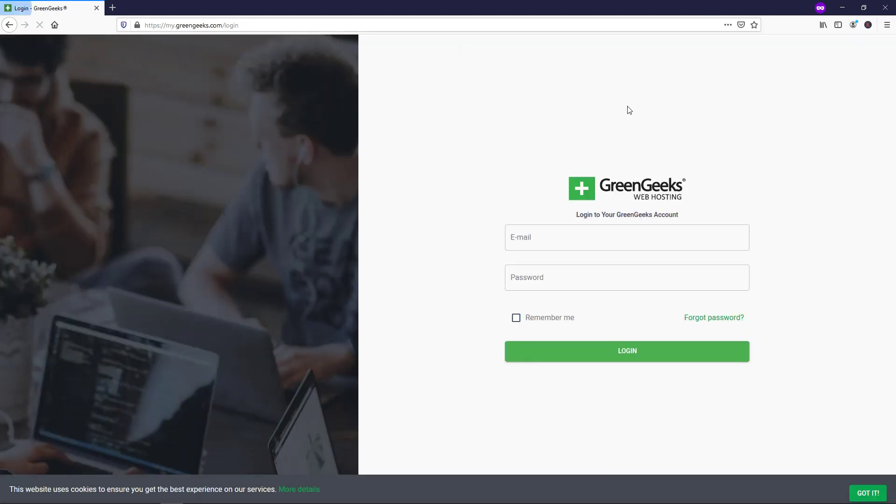
click(612, 248)
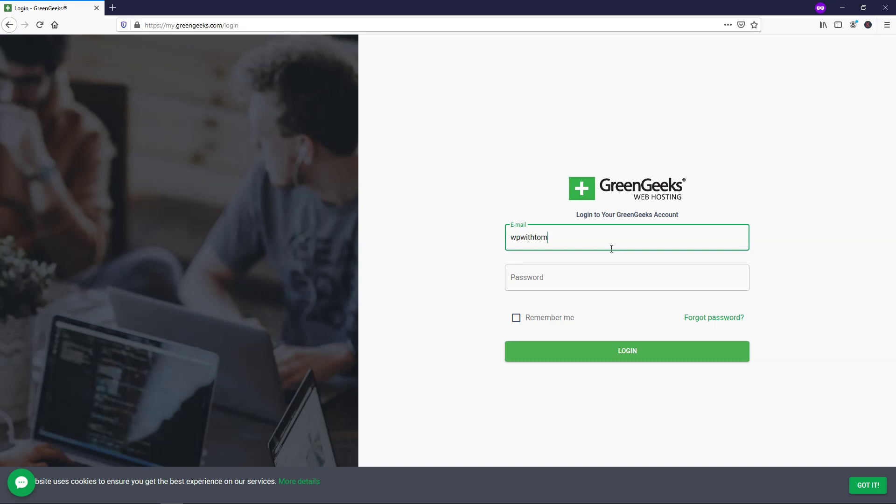
click(601, 271)
text(••••••••••••)
key(Return)
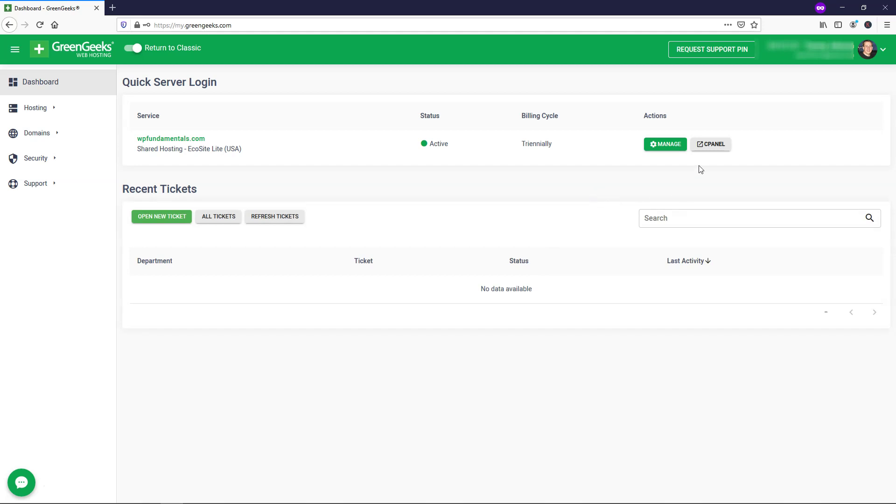
- From cPanel, go to Softaculous Apps Installer and start a WordPress install
click(712, 144)
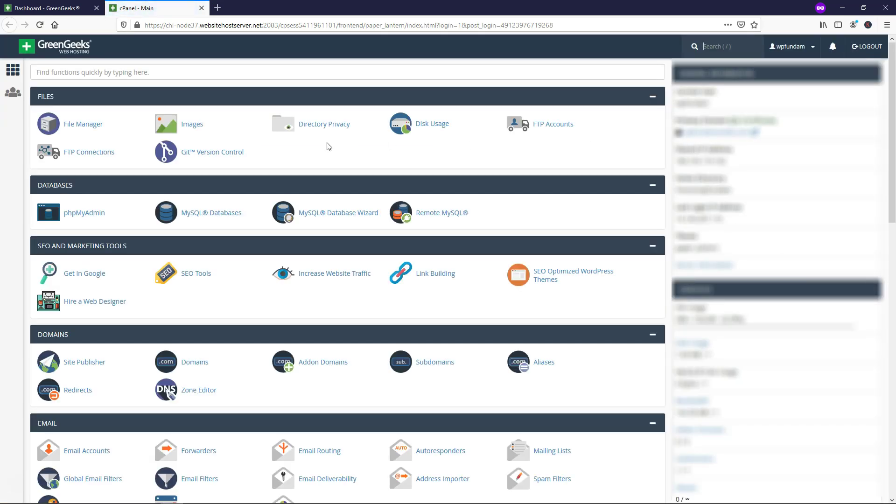
scroll(239, 155, down, 1)
scroll(239, 155, down, 10)
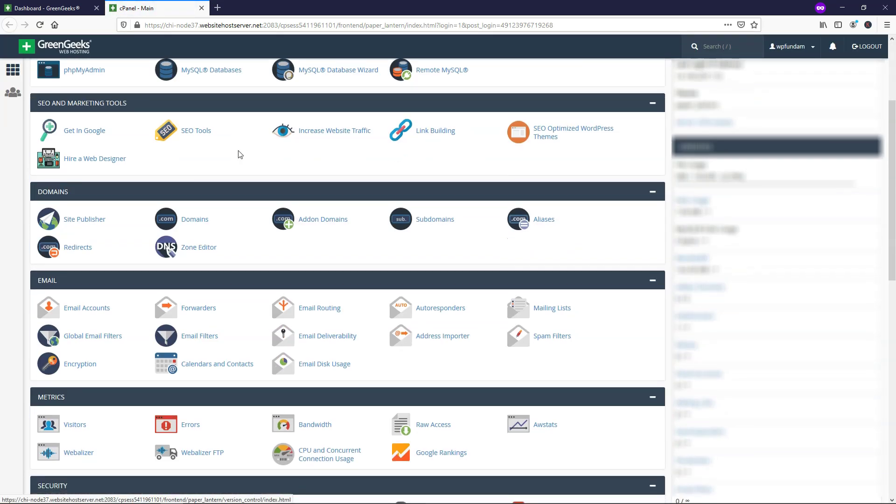
scroll(238, 150, down, 4)
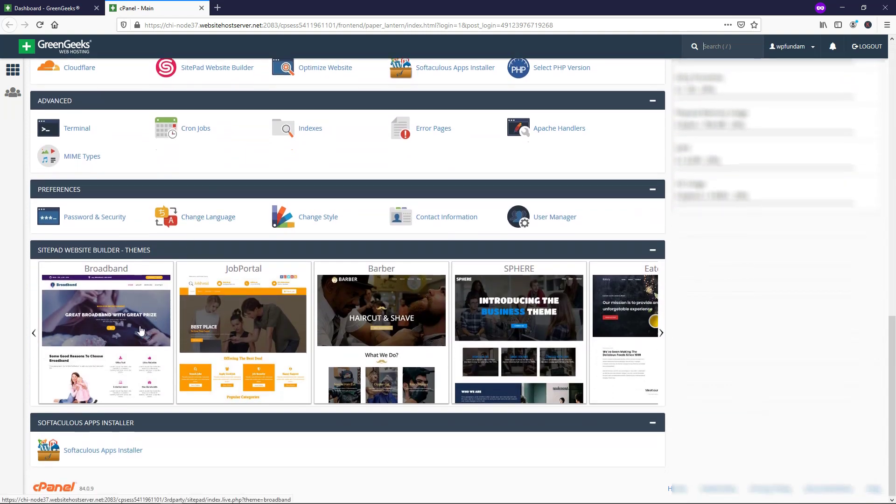
click(92, 452)
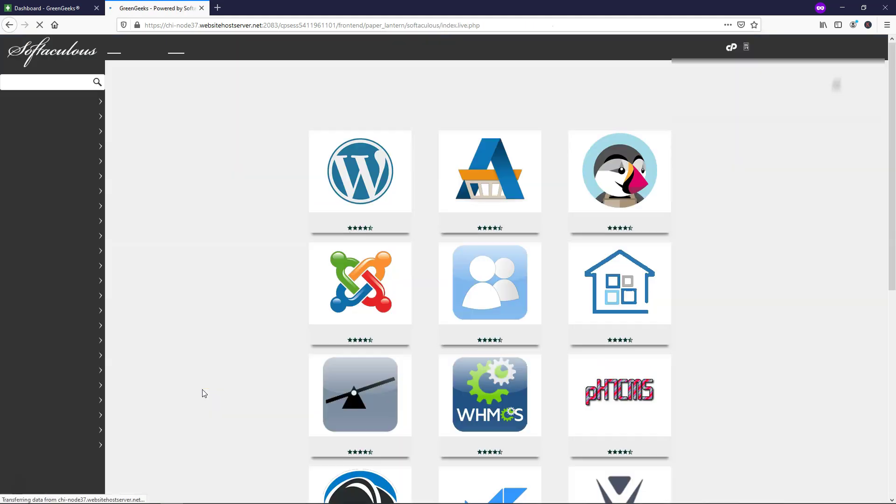
mouse_move(321, 201)
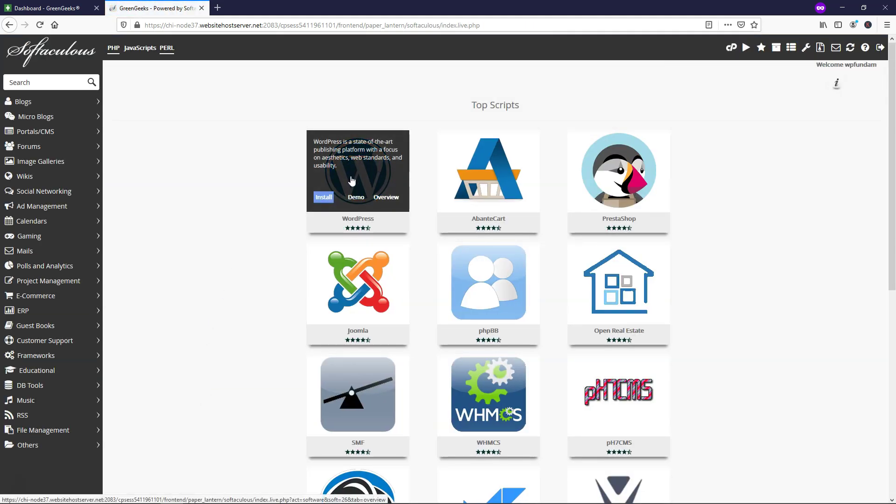
click(321, 198)
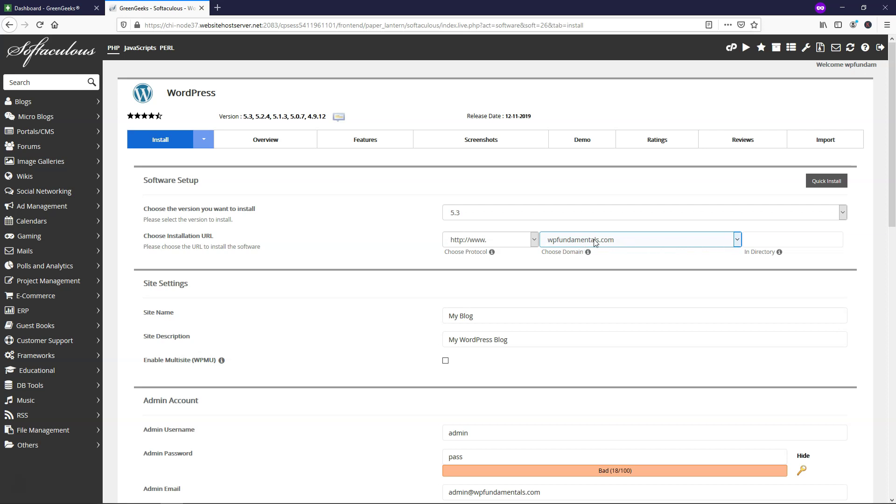
click(535, 241)
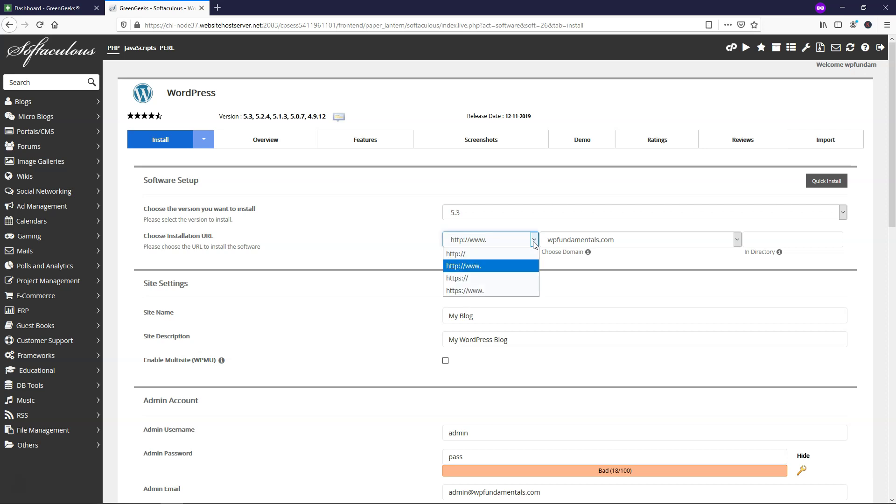
click(459, 280)
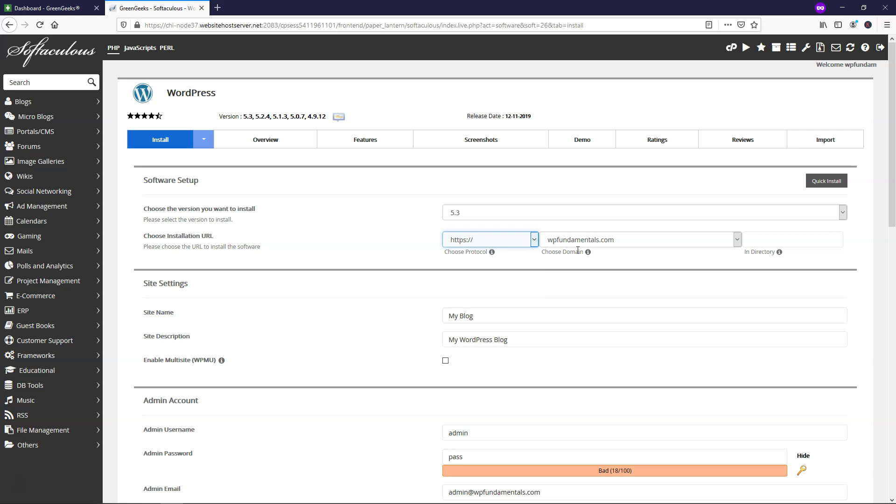
click(775, 238)
click(779, 253)
- Set Site Name to 'Web Design' and Site Description to 'We Create Beautiful Websites'
drag(480, 323, 430, 321)
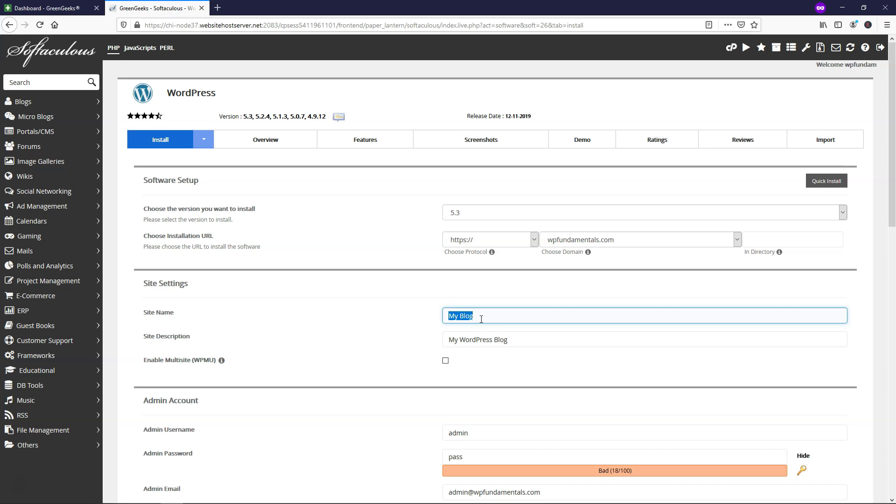
text(Web Design)
key(Tab)
key(BackSpace)
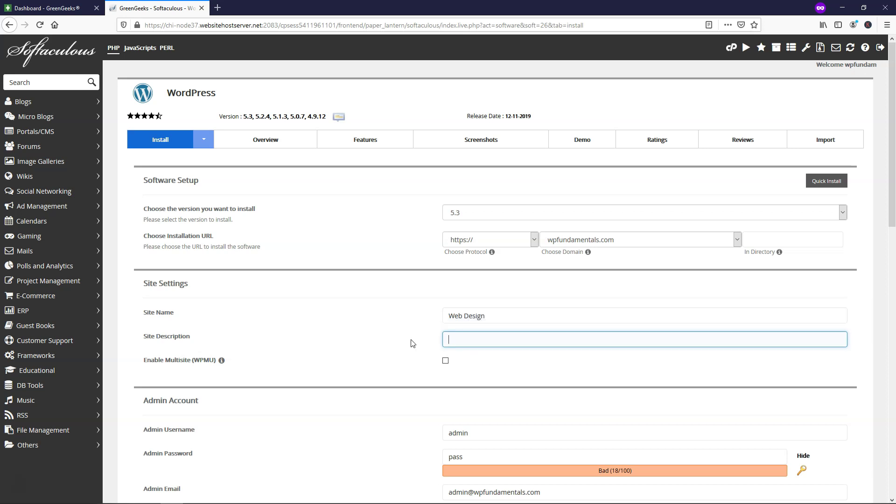
text(We Create Beautiful Websites)
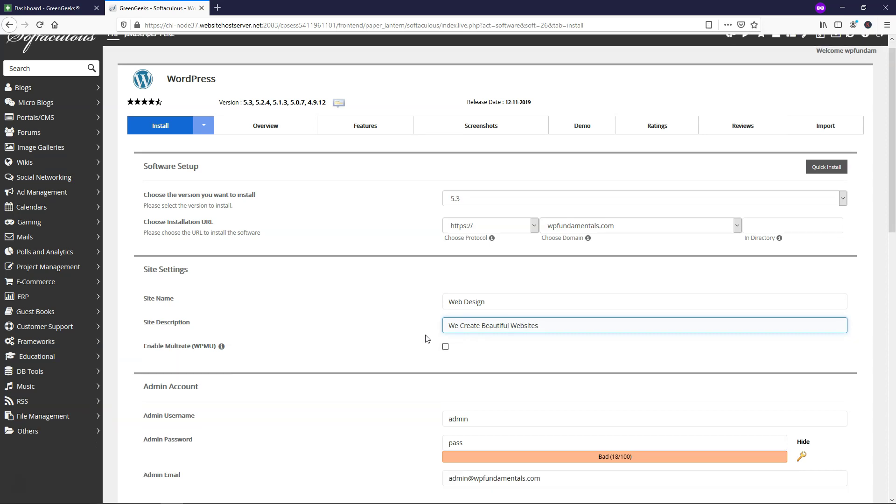
- Set the admin username to WPFundamentals and paste in a strong admin password
scroll(424, 338, down, 5)
double_click(473, 194)
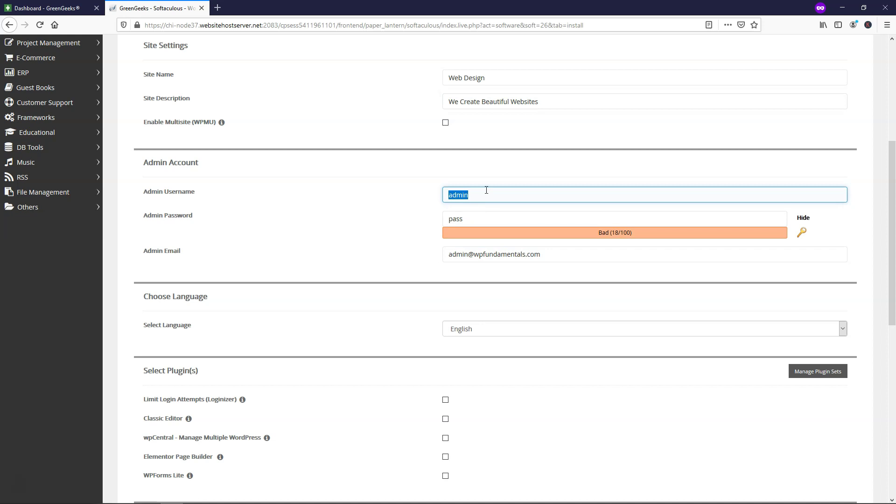
text(WPFundamentals)
double_click(451, 219)
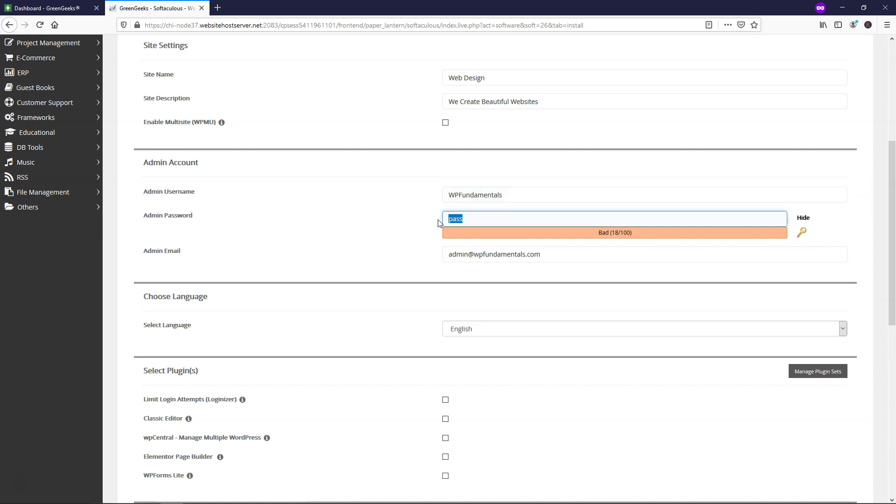
click(803, 218)
key(ctrl+v)
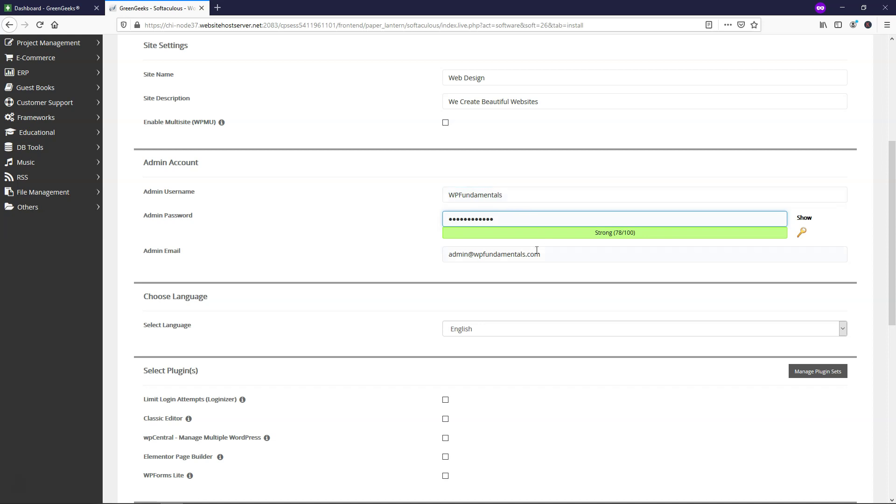
- Replace the default admin e-mail with the account e-mail and review the remaining options
drag(552, 257, 449, 256)
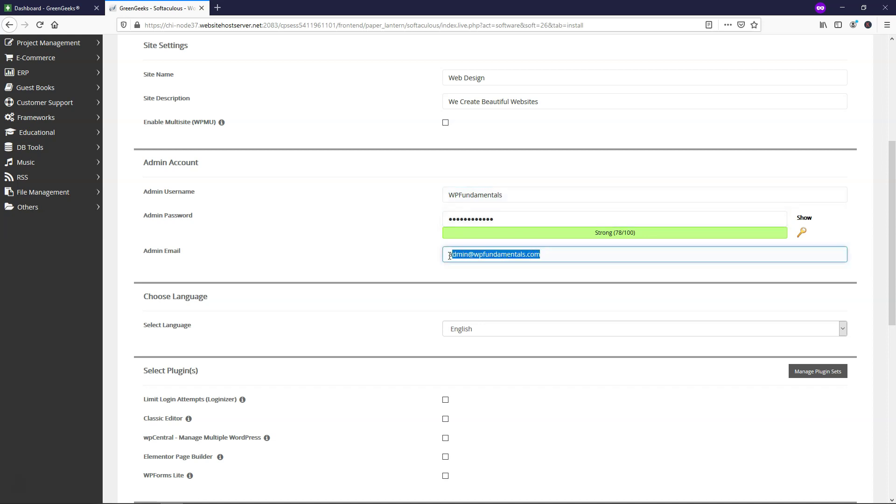
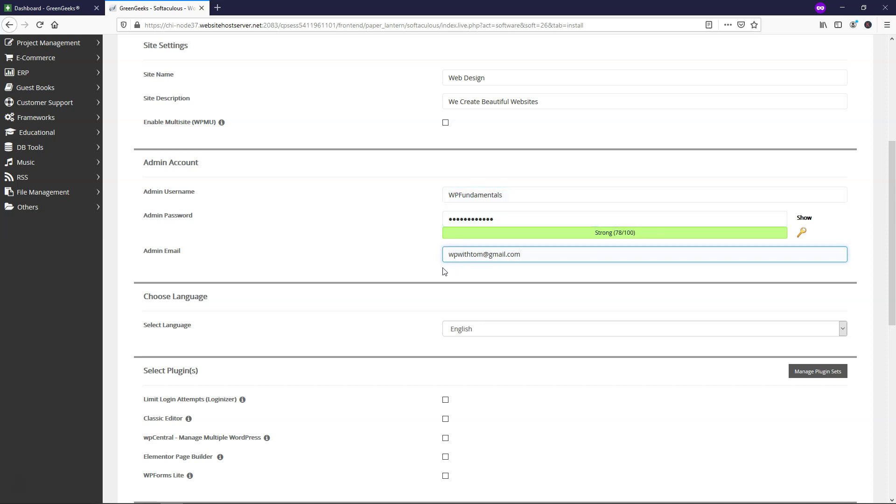
scroll(428, 264, down, 4)
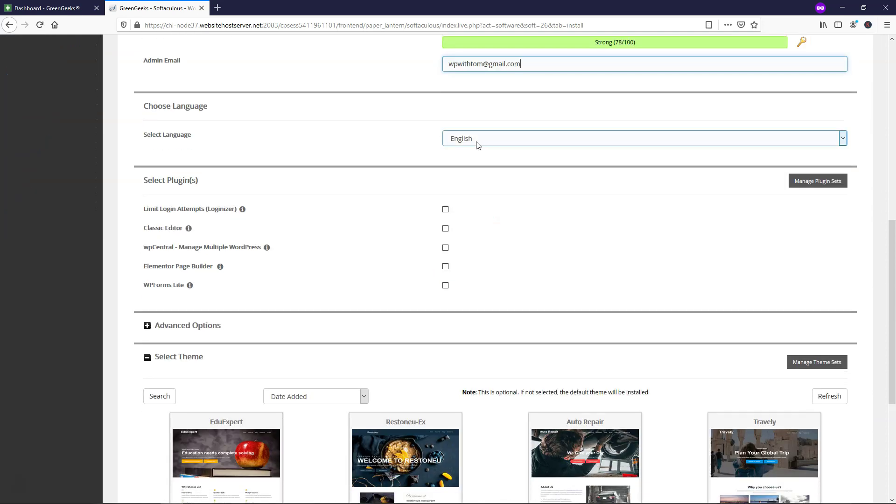
scroll(416, 208, down, 5)
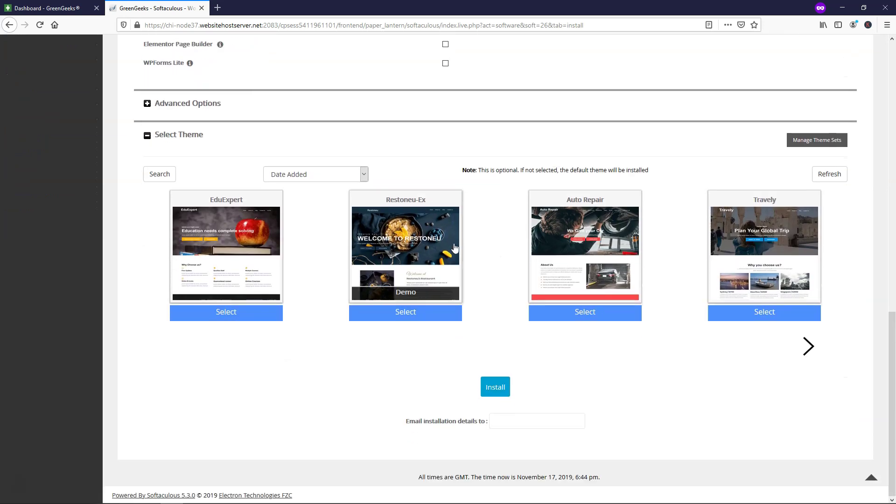
scroll(436, 167, up, 4)
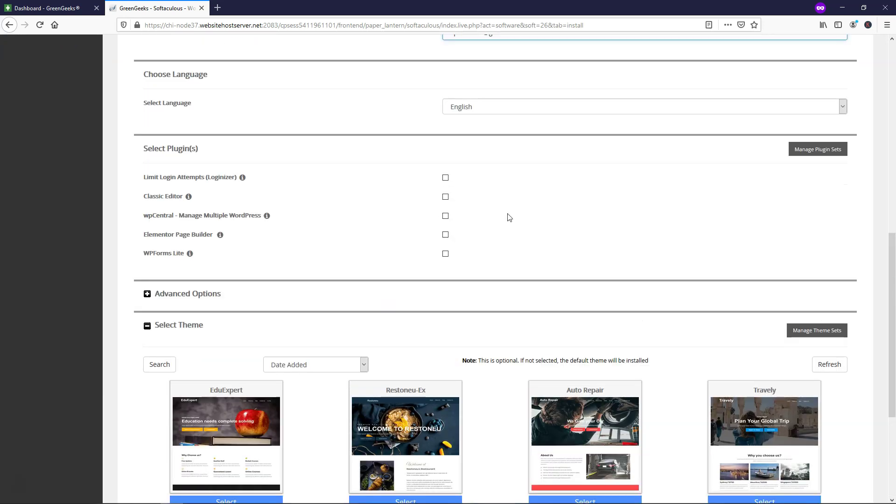
scroll(509, 217, down, 4)
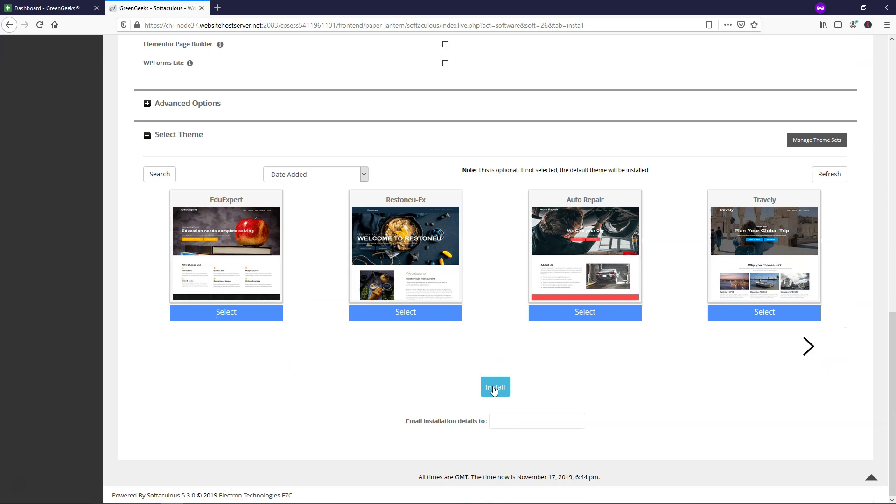
click(495, 390)
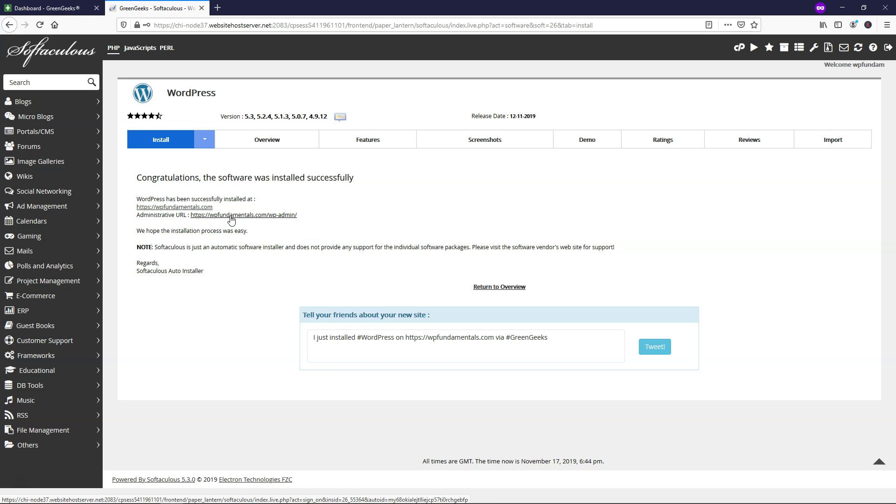
click(215, 220)
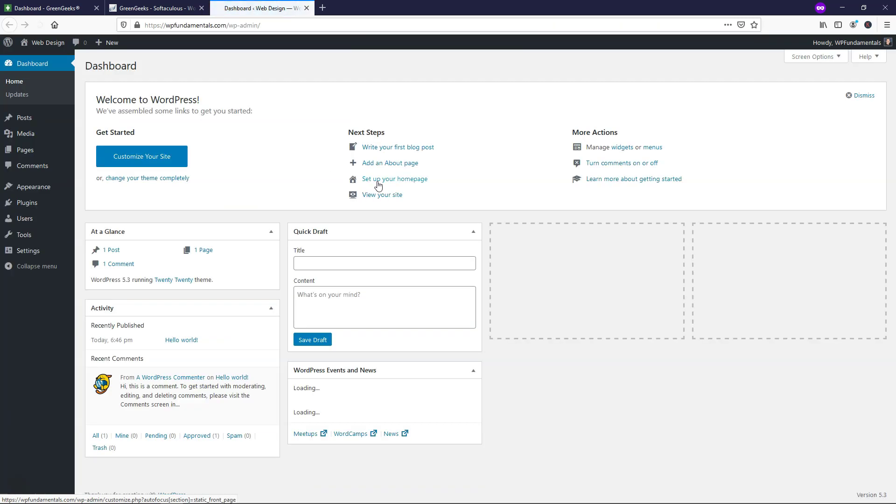
key(ctrl+Page_Up)
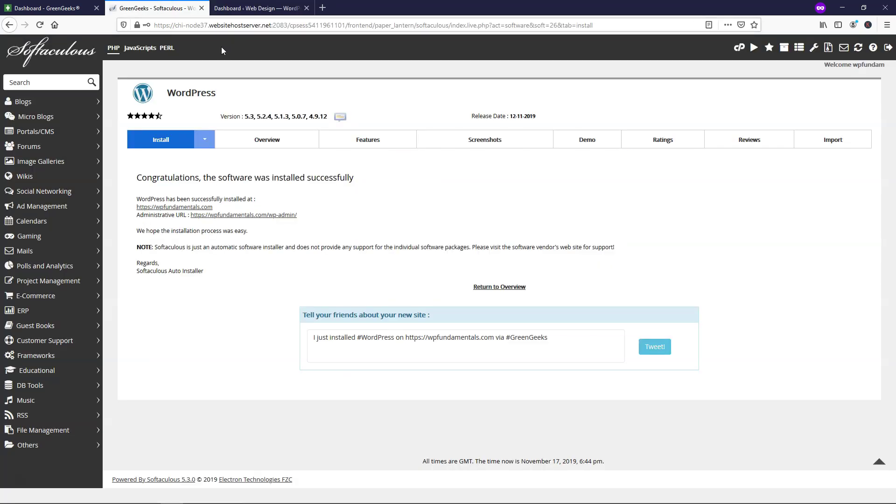
click(61, 8)
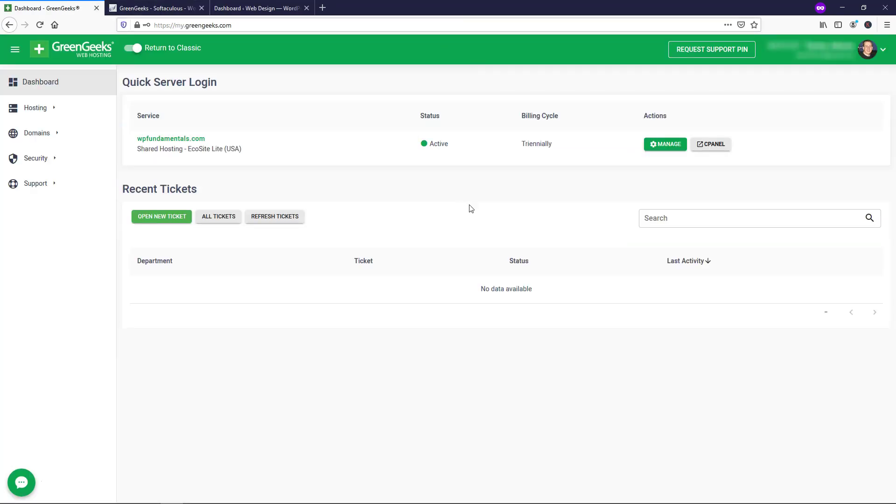
- Inspect Security > Add SSL Certificate's service and domain lists unchanged, then return to WordPress
click(42, 159)
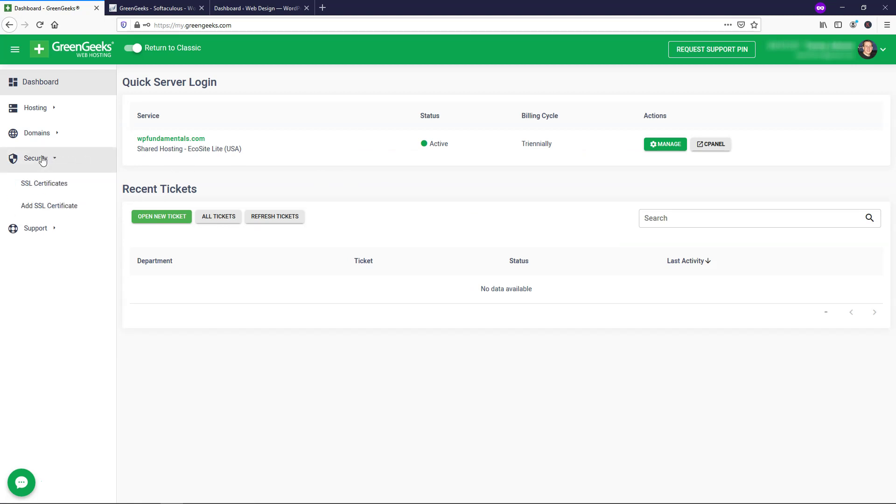
click(41, 206)
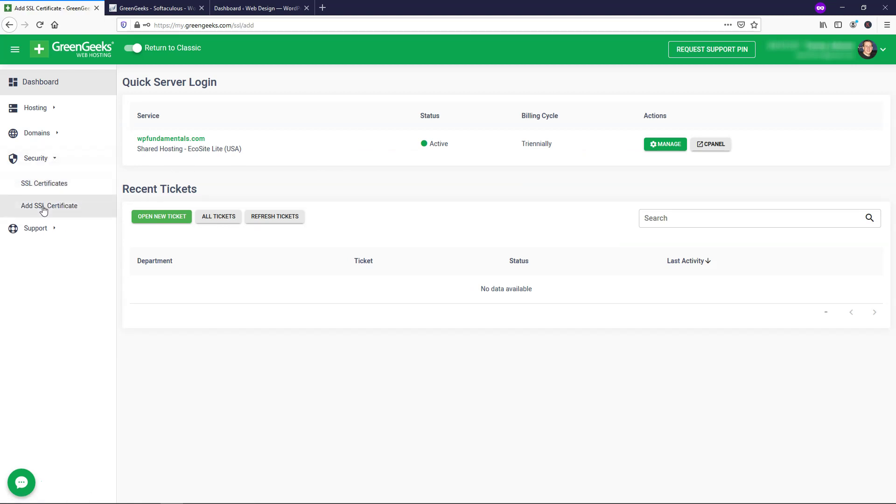
click(637, 177)
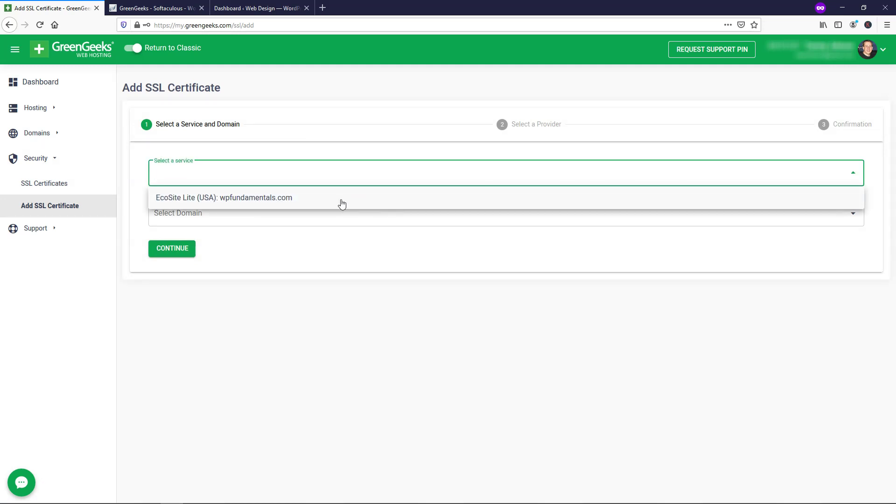
click(354, 253)
click(252, 223)
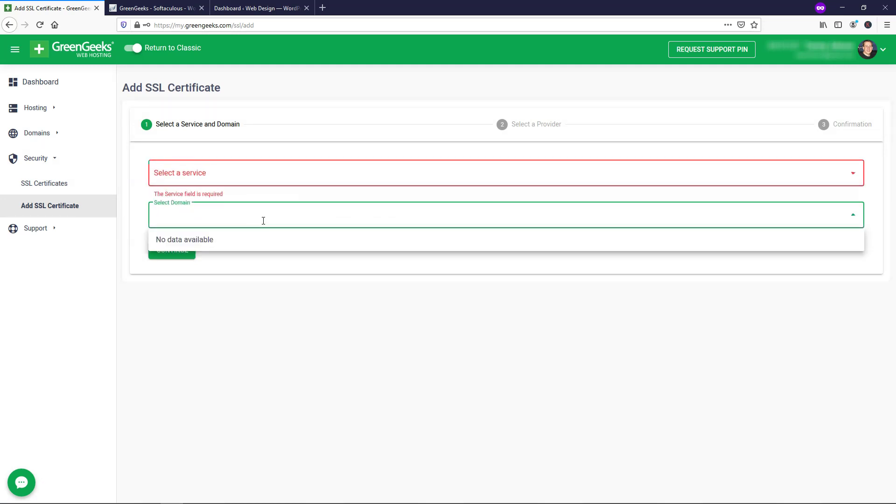
click(299, 256)
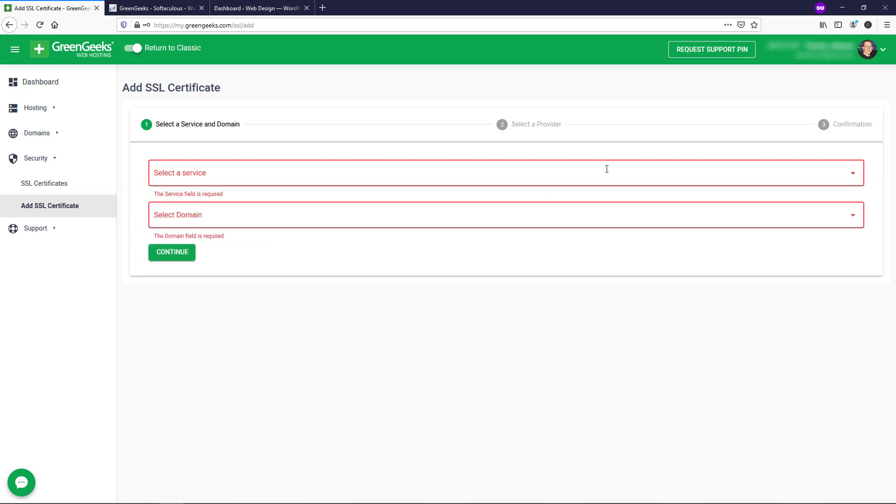
click(242, 5)
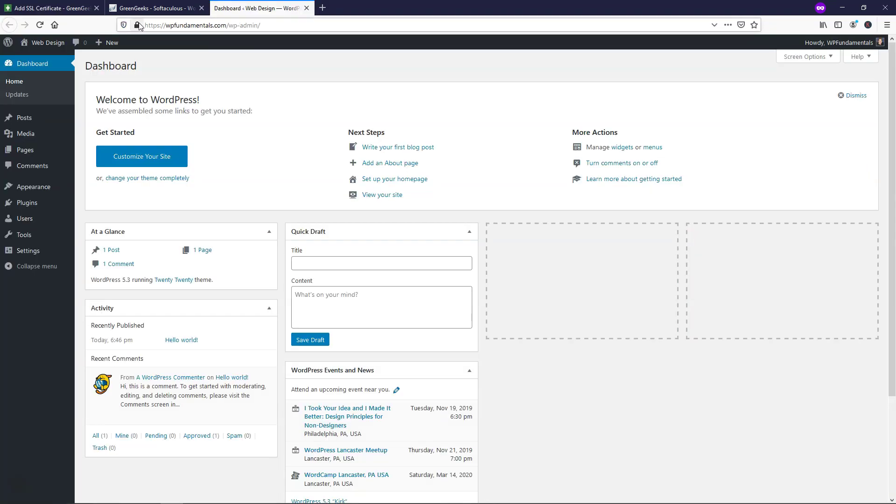
click(146, 8)
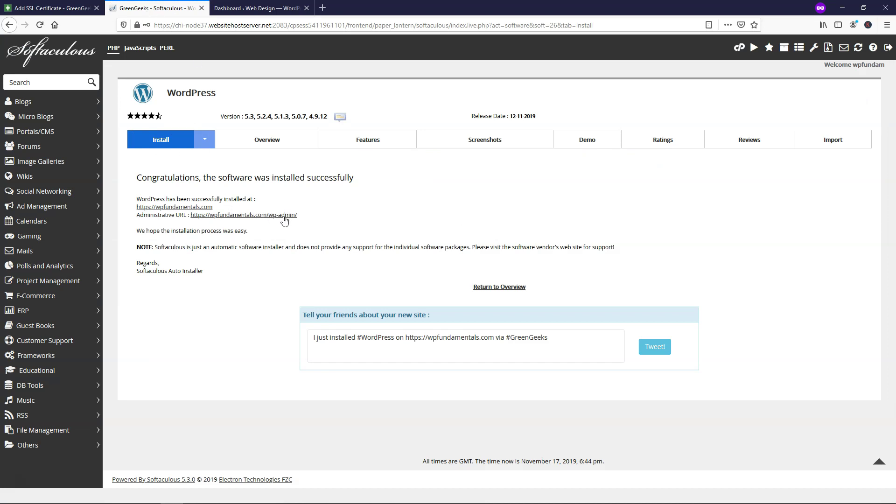
drag(319, 222, 189, 217)
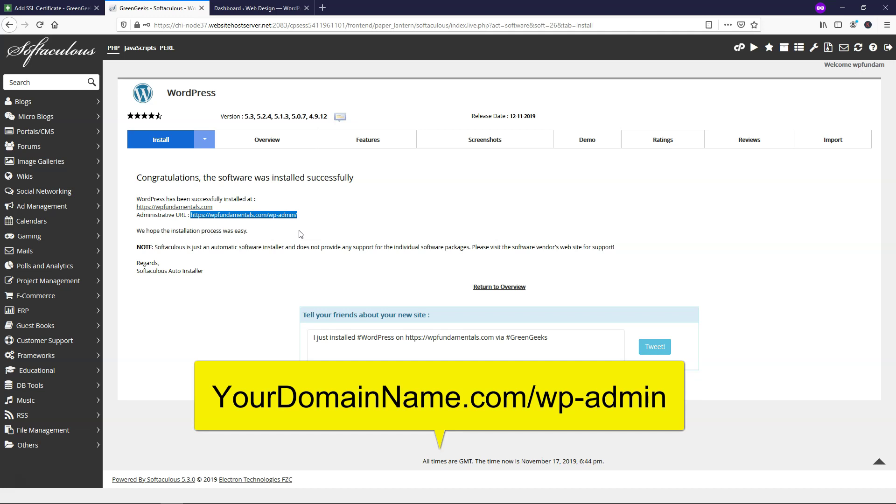
drag(305, 222, 269, 219)
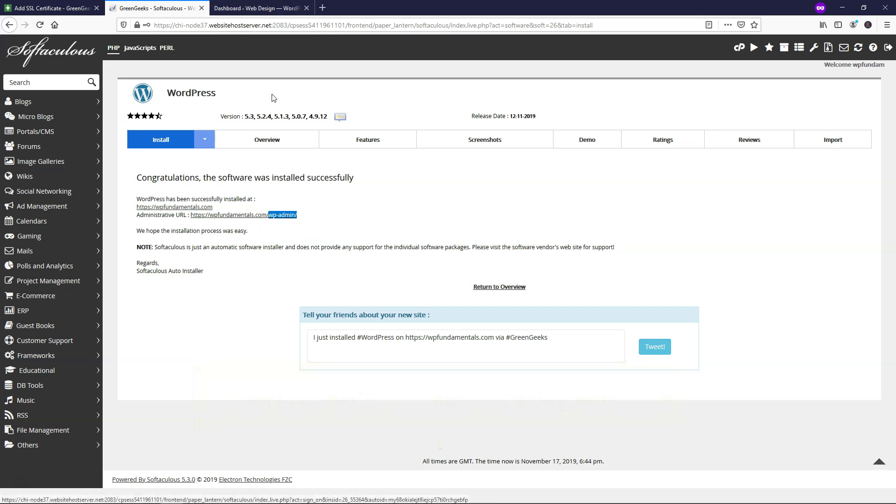
click(259, 7)
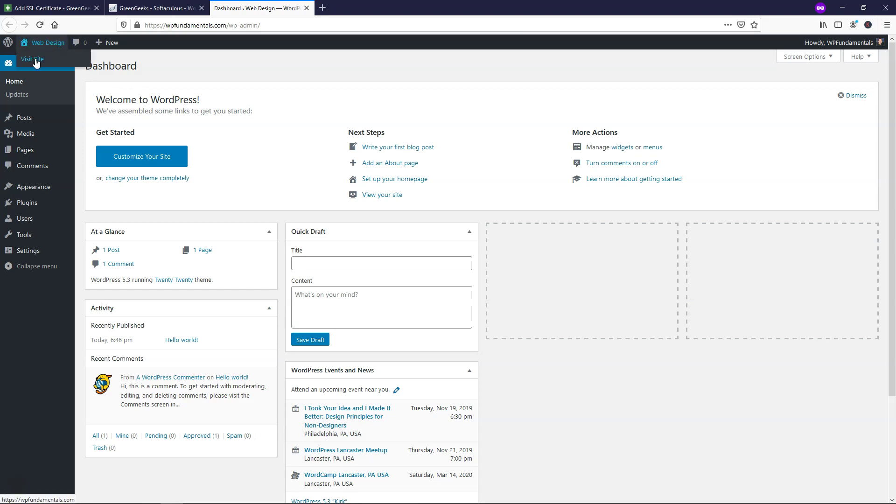
- View the Web Design front page in a new tab, close the Softaculous and SSL tabs
right_click(36, 60)
click(59, 69)
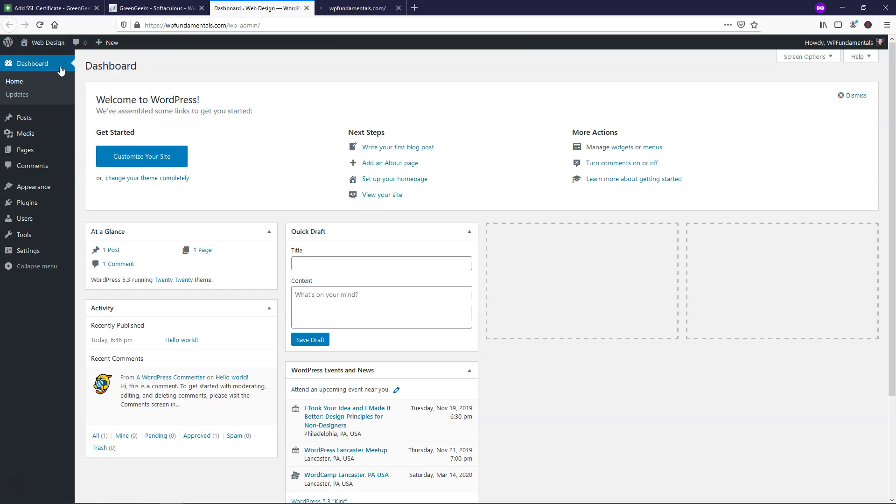
click(344, 7)
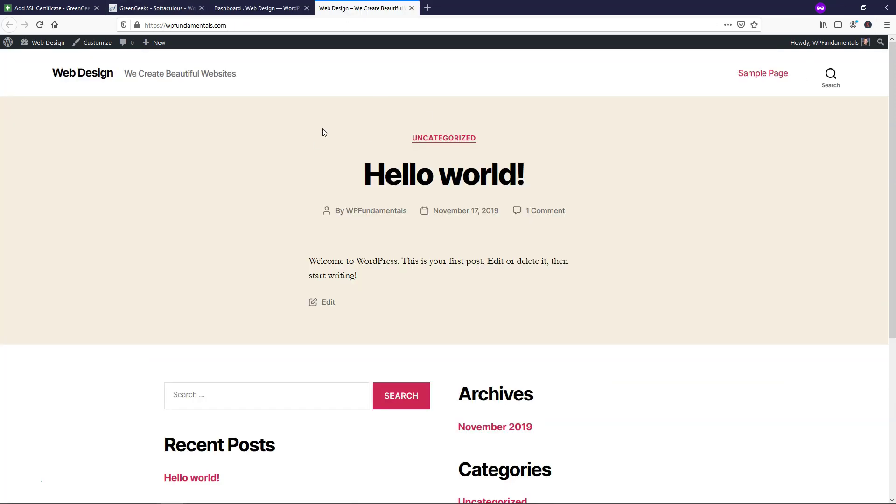
click(201, 8)
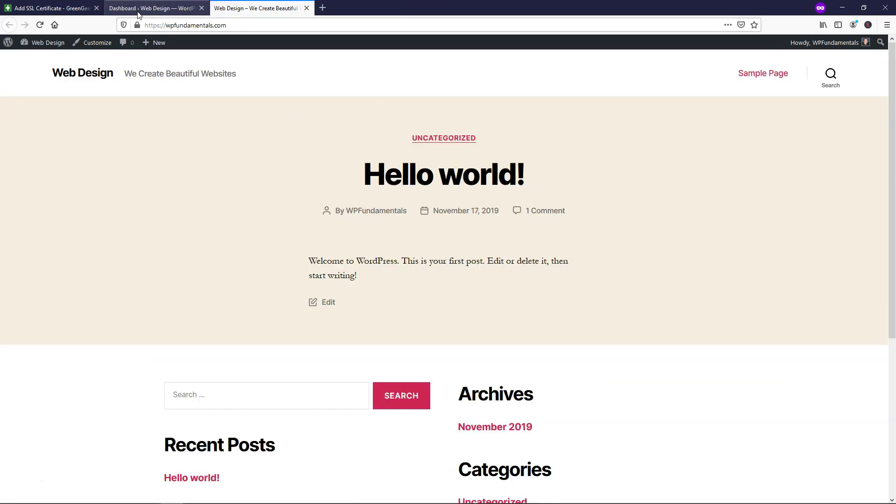
click(97, 8)
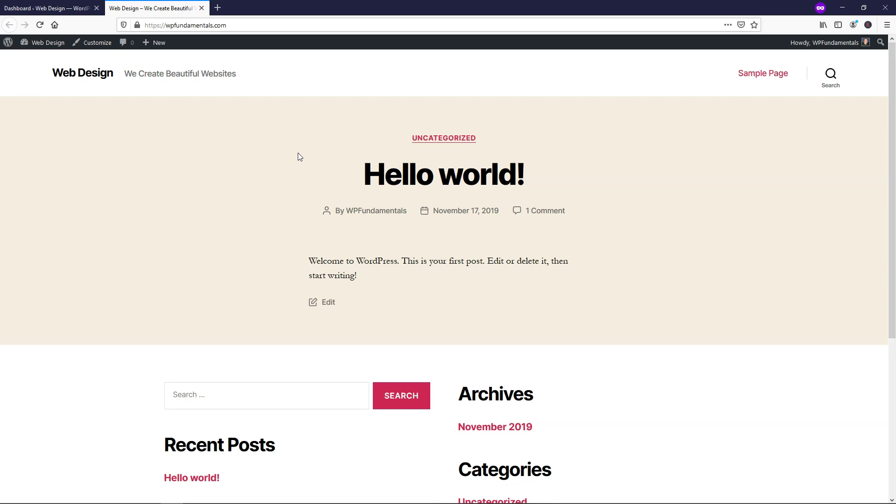
click(70, 8)
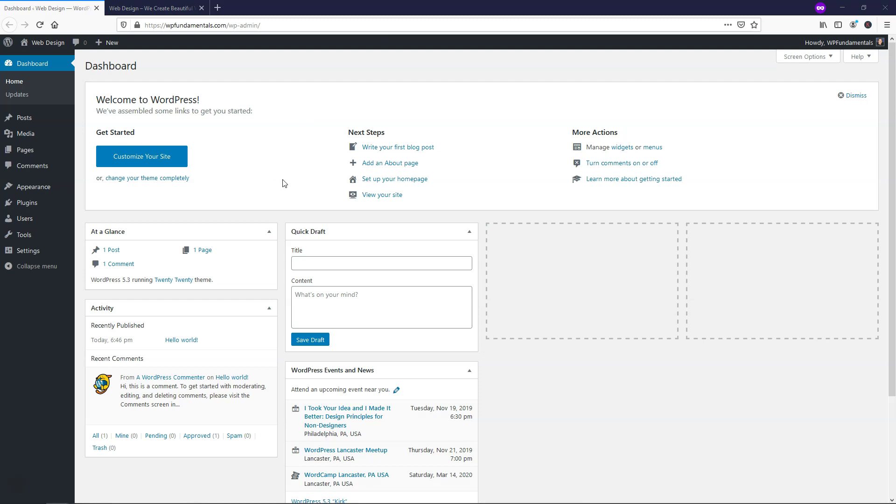
- Trash the Hello world! post and delete it permanently from the Trash
click(24, 118)
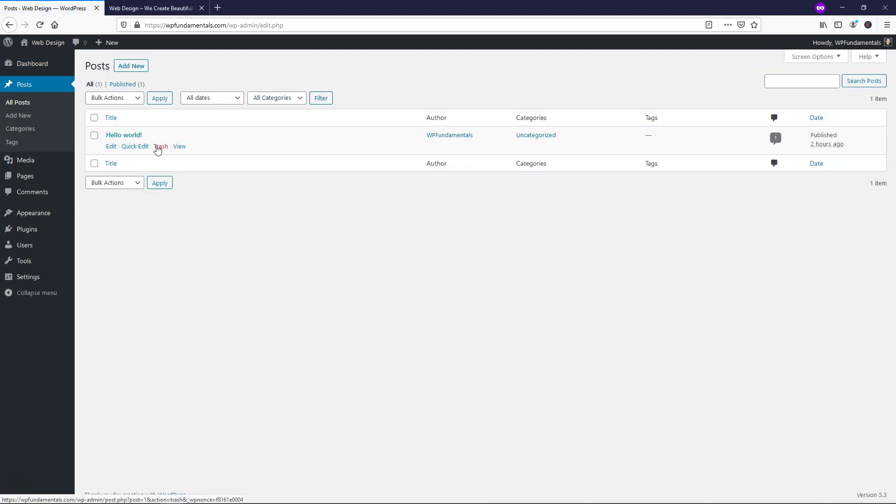
click(161, 147)
click(114, 114)
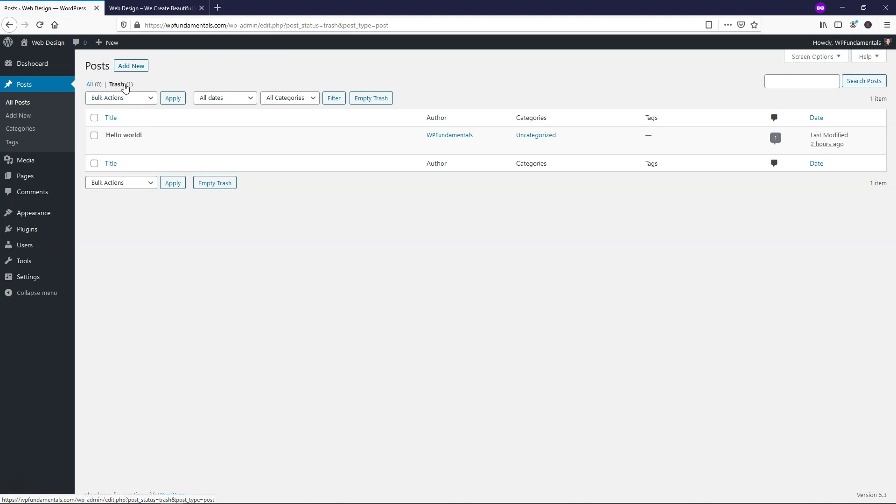
click(156, 149)
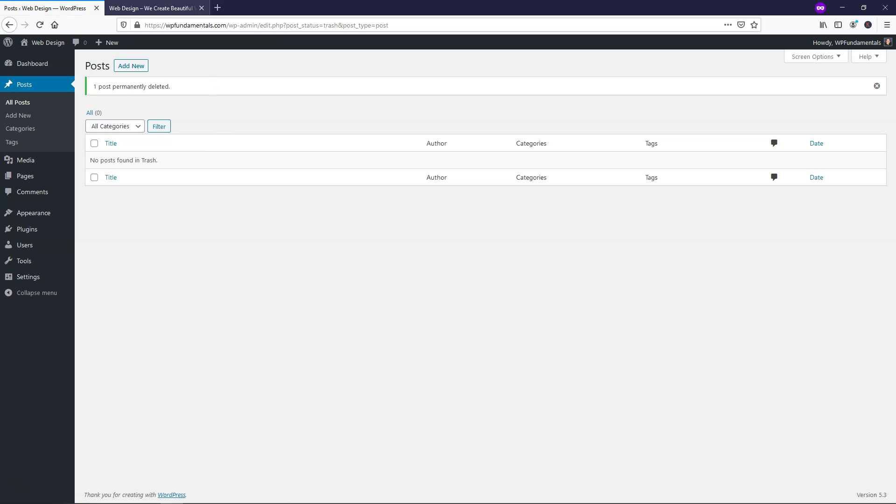
- Reload the live front page to confirm no posts remain, then return to the admin
click(151, 9)
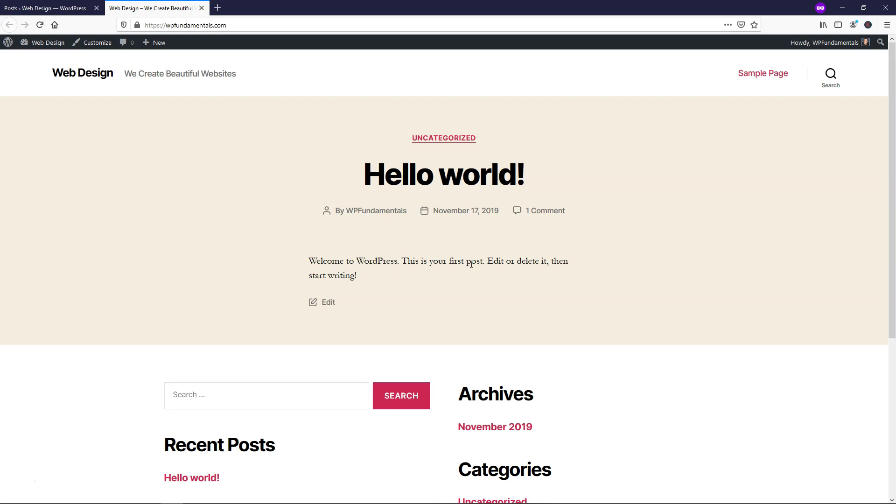
click(40, 25)
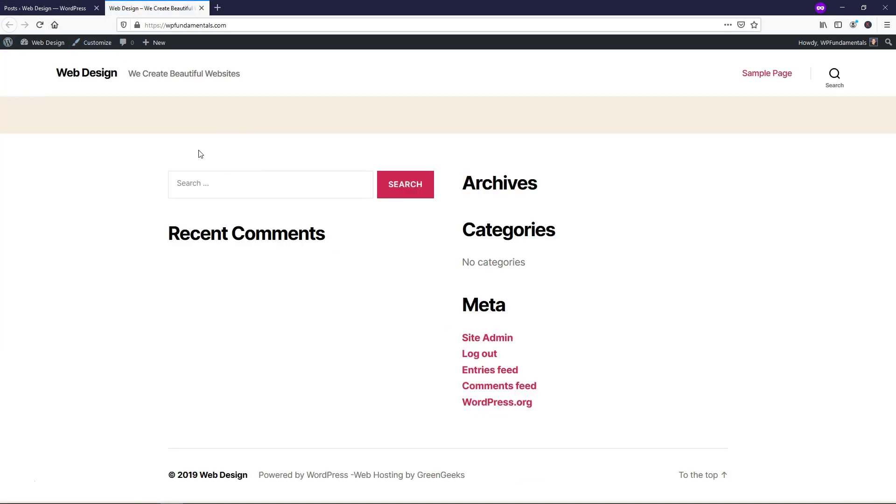
click(33, 8)
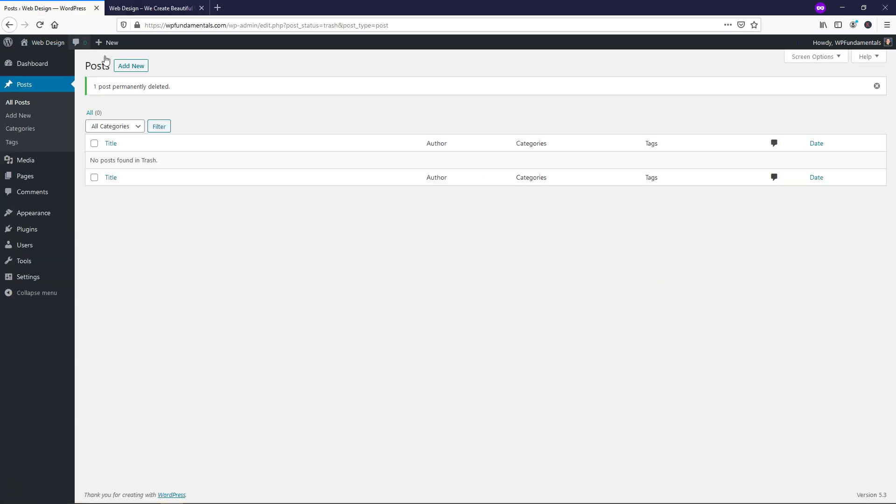
- Move the Sample Page to the trash and delete it permanently from the Trash view
click(51, 176)
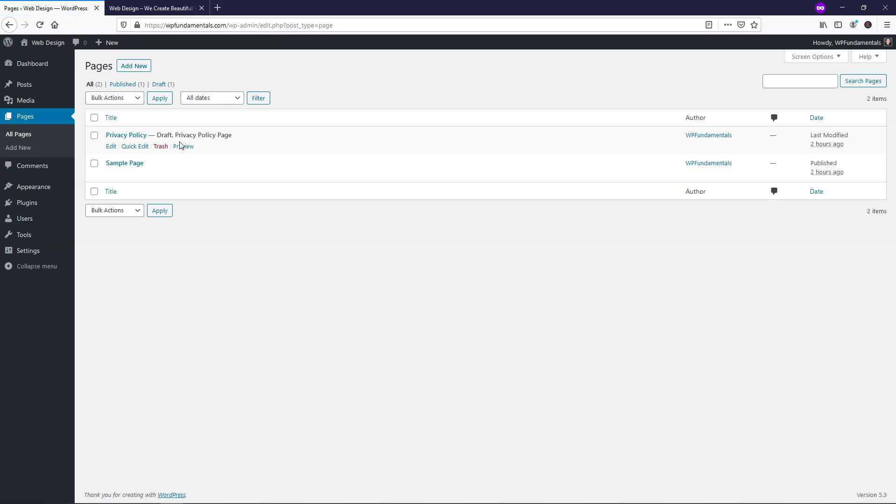
click(161, 176)
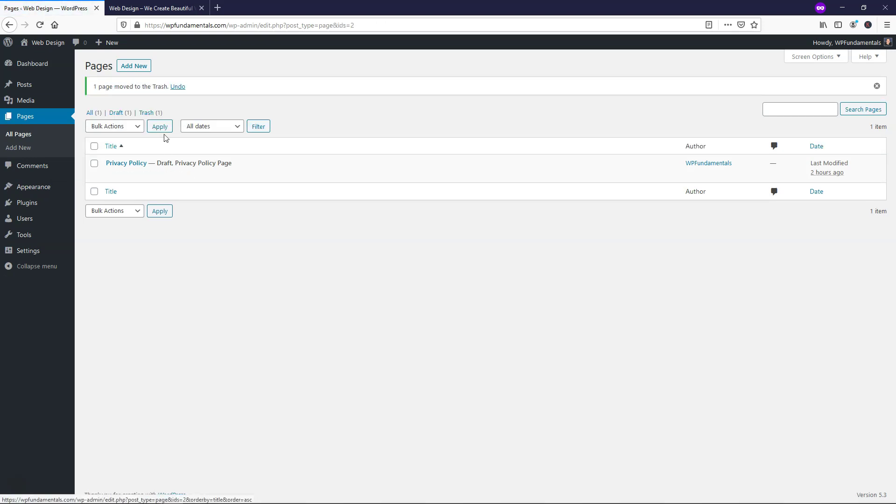
click(155, 114)
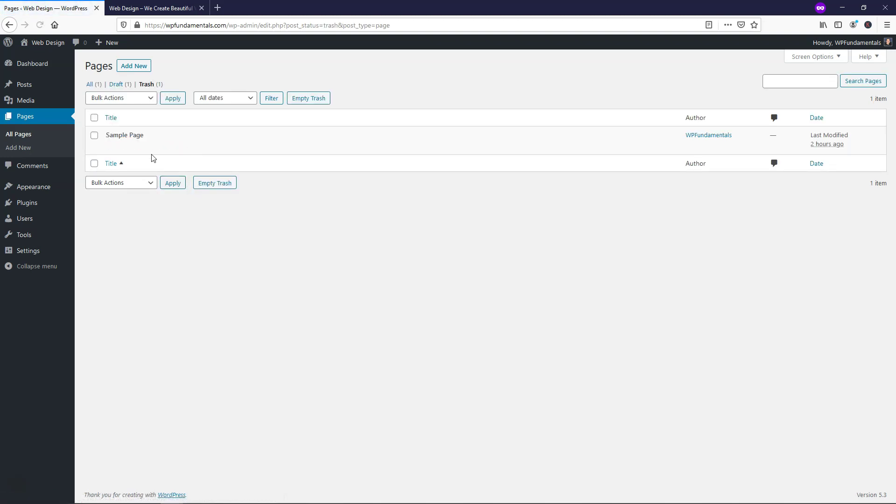
click(167, 147)
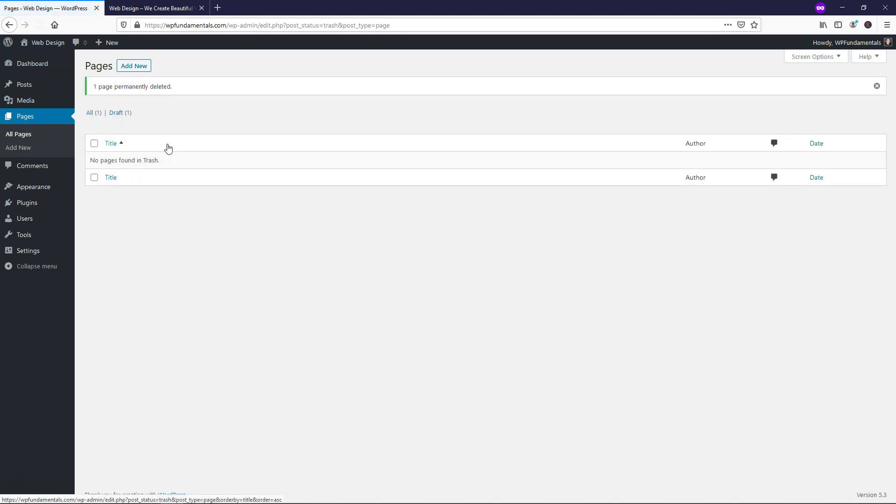
- Reload the live front page to confirm Sample Page is gone, then return to the admin
click(172, 8)
mouse_move(832, 46)
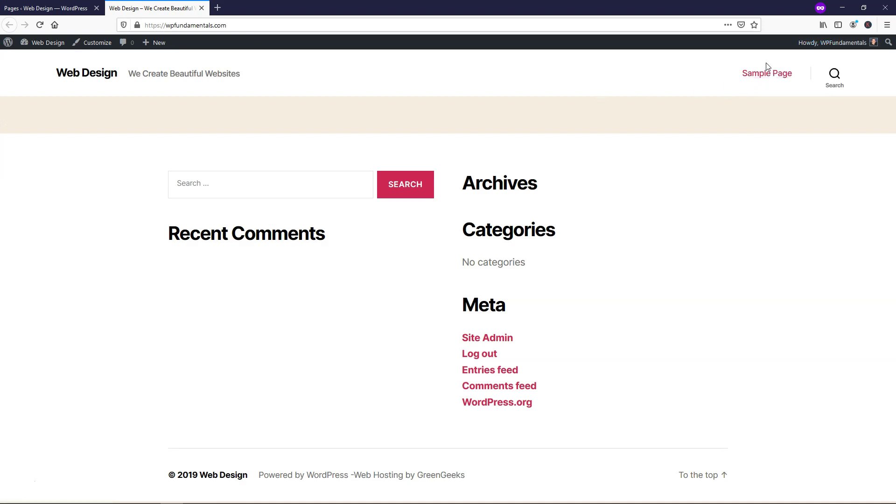
click(39, 25)
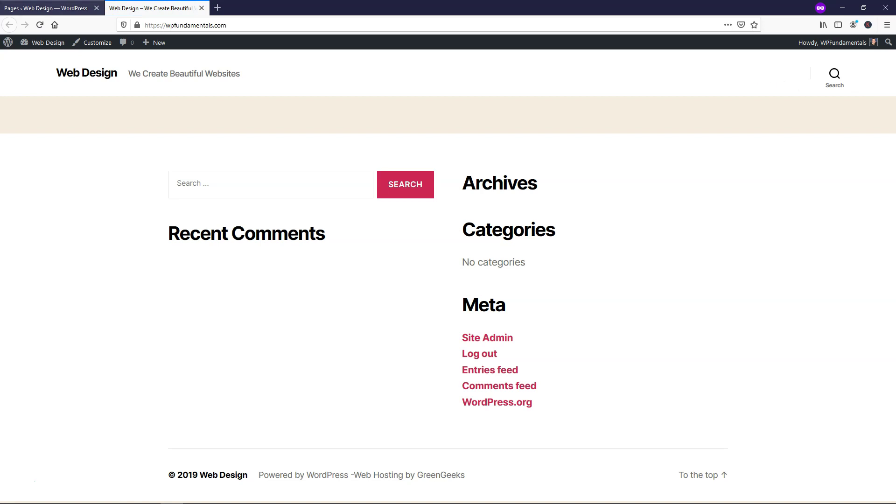
click(47, 8)
- Delete the Twenty Sixteen and Twenty Seventeen themes from the Themes screen
mouse_move(50, 189)
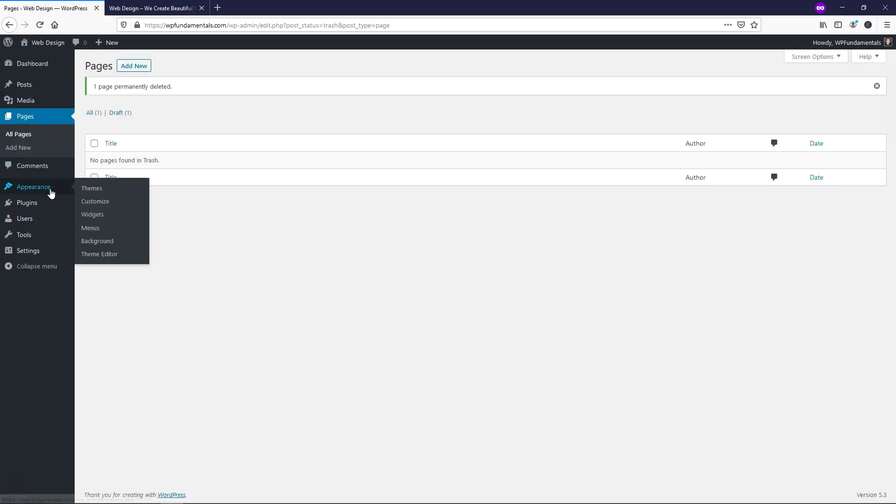
click(95, 192)
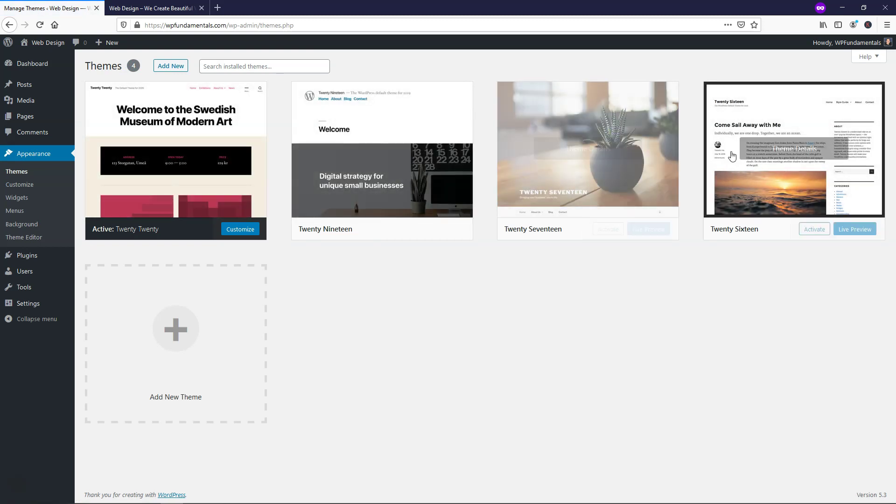
click(779, 154)
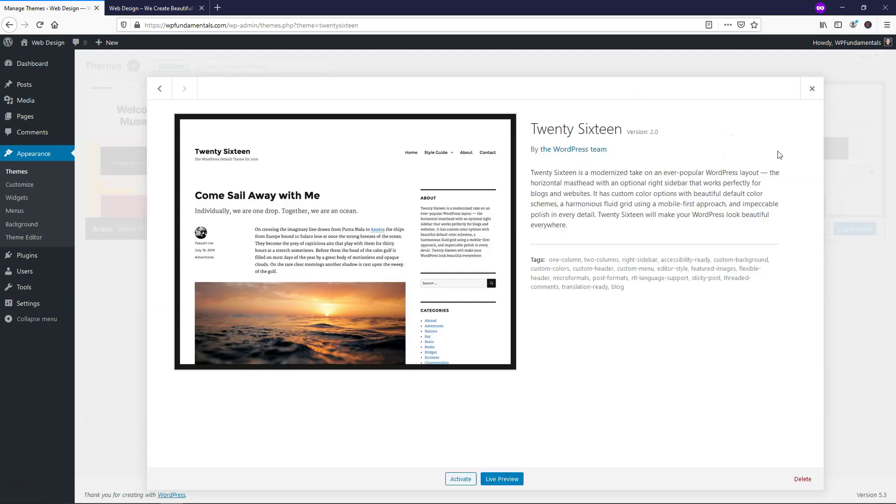
click(802, 481)
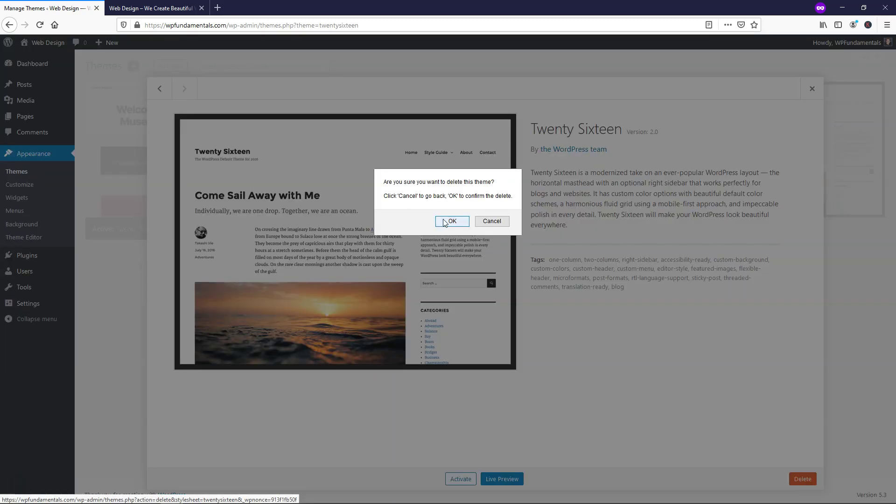
click(446, 221)
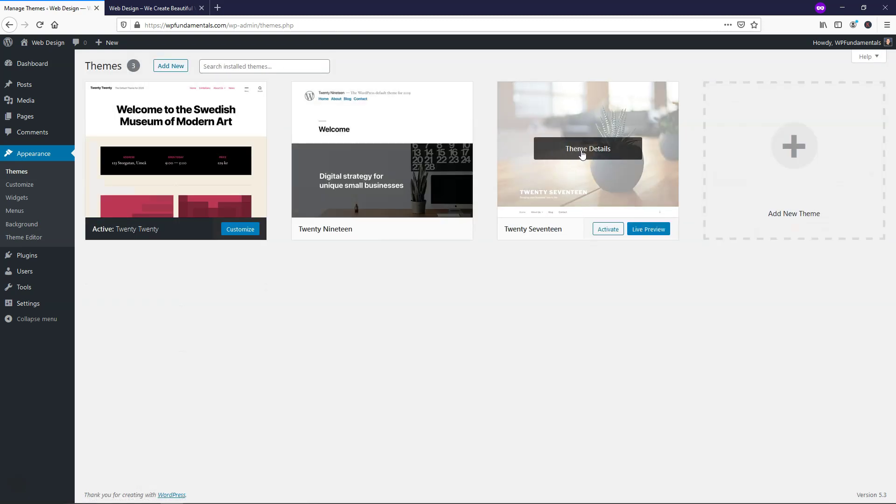
click(582, 155)
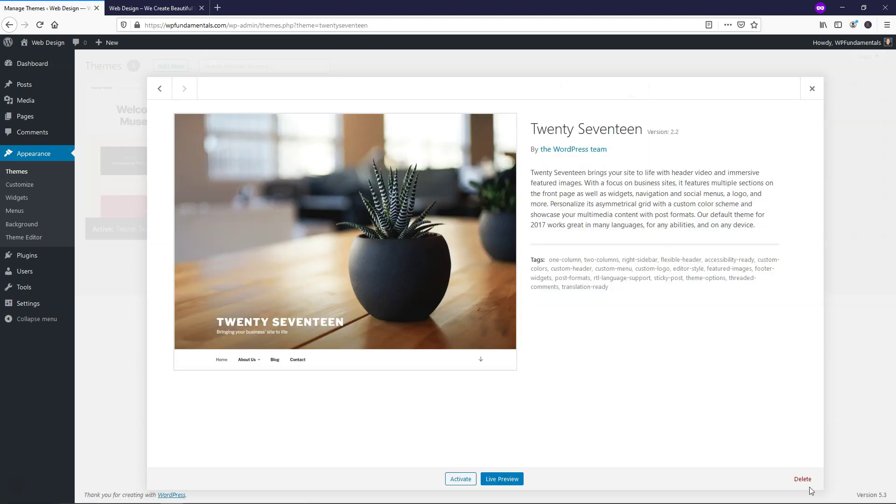
click(804, 480)
click(445, 222)
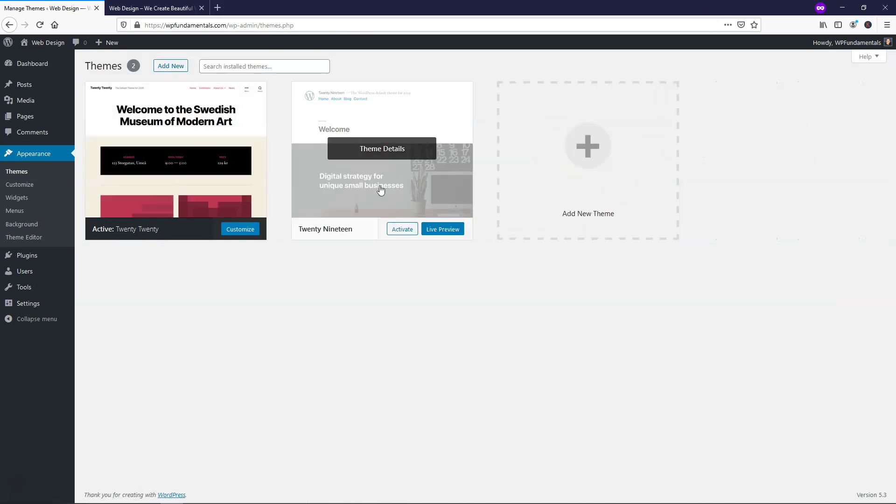
- Delete the Twenty Nineteen theme, then go to the installed plugins list
click(381, 153)
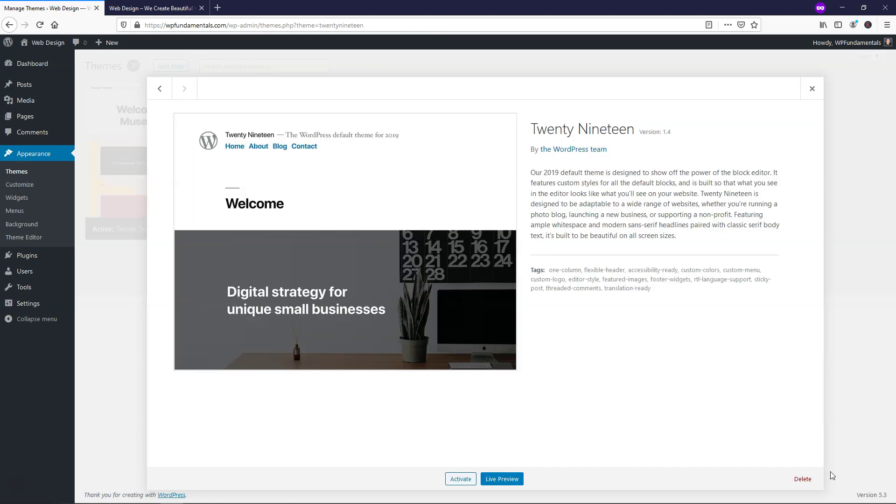
click(803, 479)
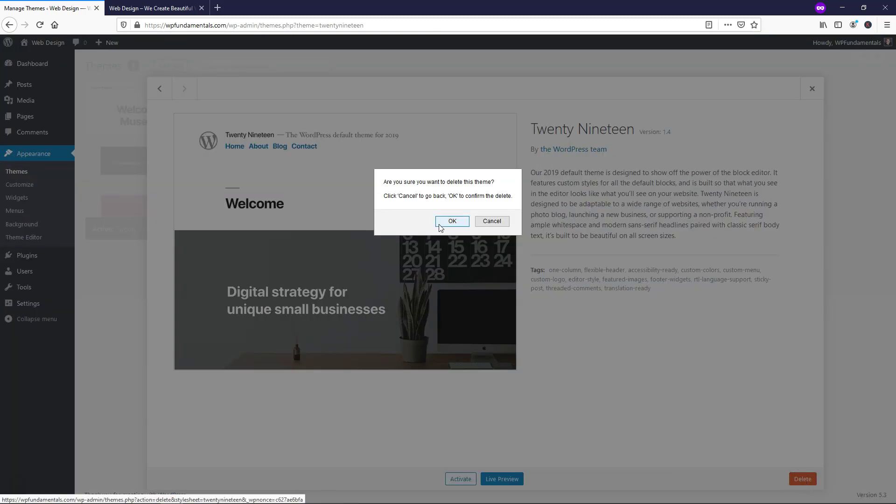
click(441, 223)
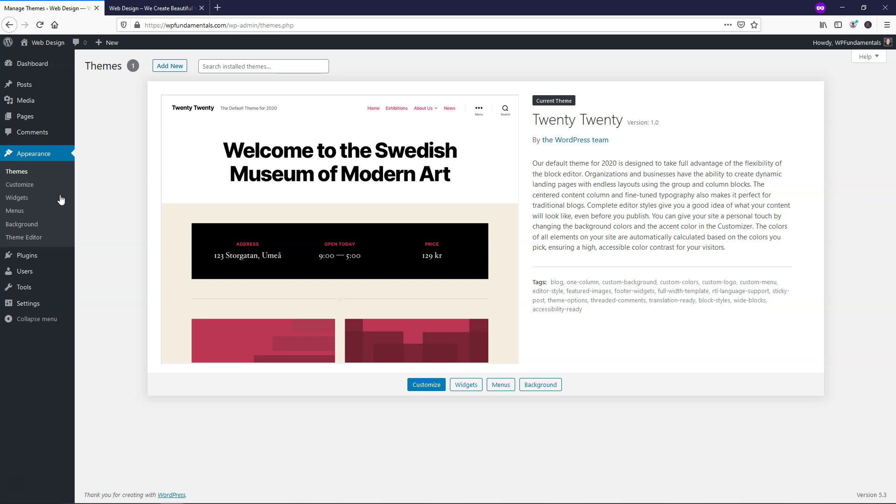
click(51, 259)
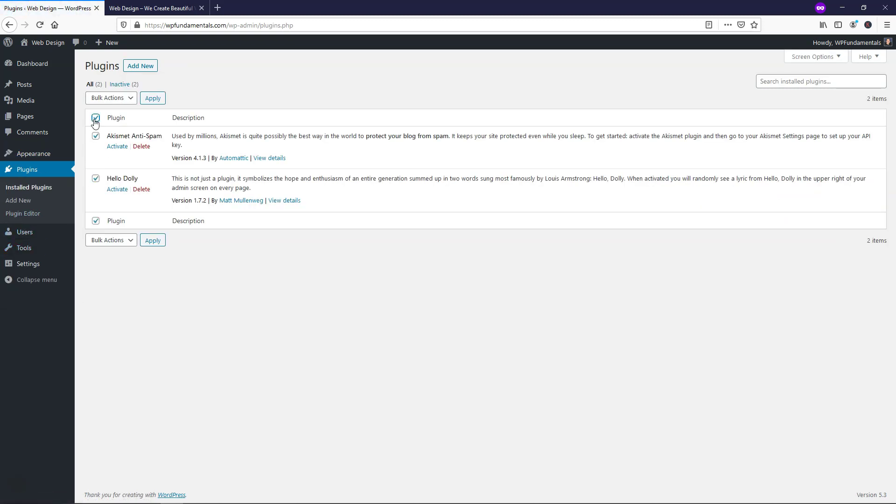
- Bulk-delete the Akismet Anti-Spam and Hello Dolly plugins and refresh the plugins list
click(111, 98)
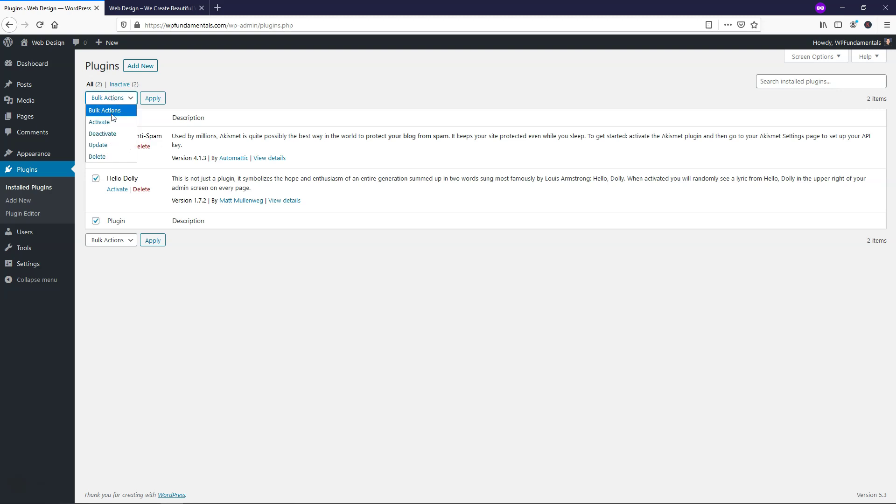
click(111, 156)
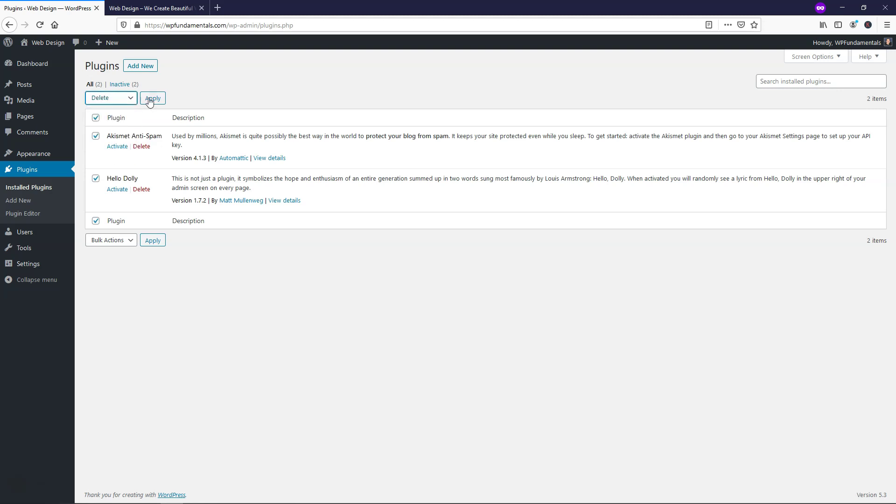
click(149, 99)
click(482, 222)
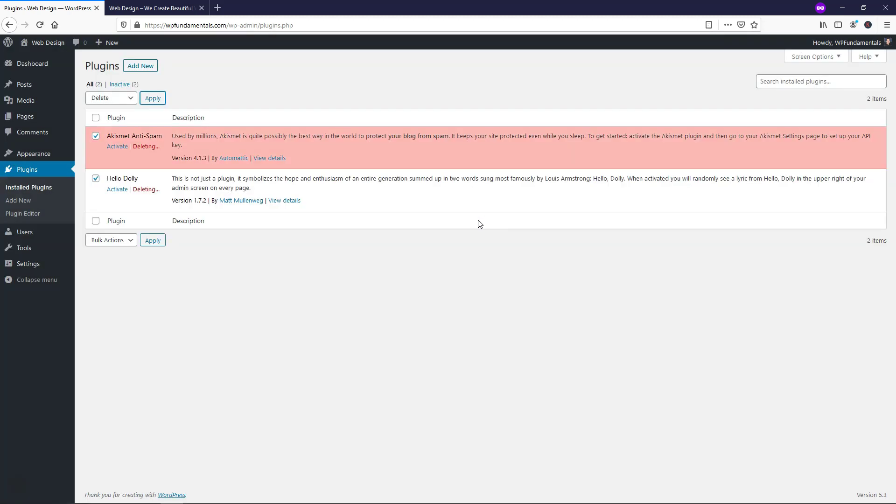
click(29, 172)
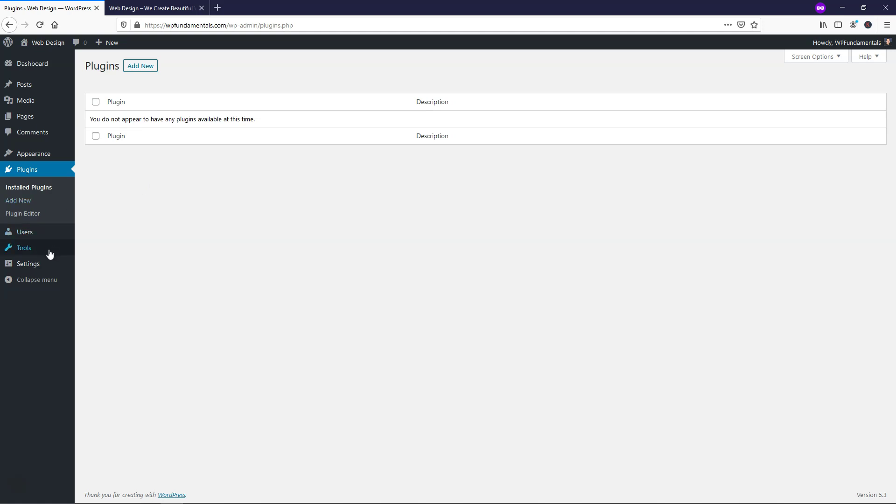
mouse_move(49, 266)
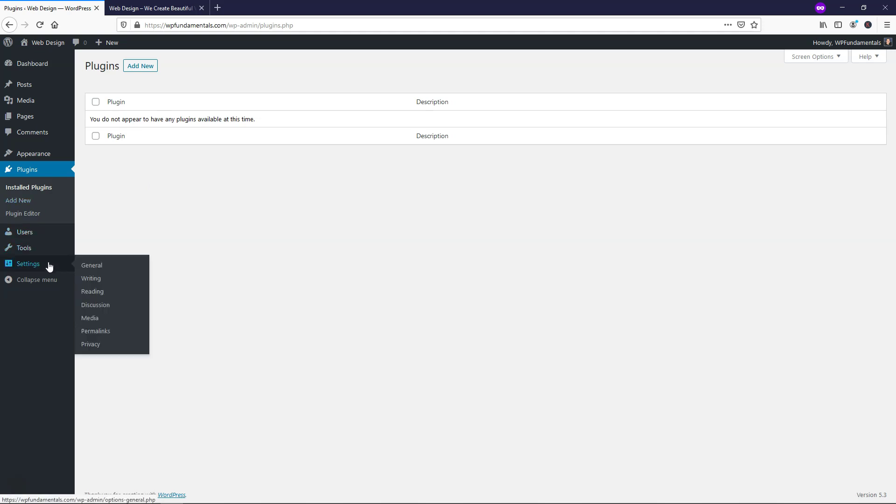
- Open General Settings, checking the live site's front page along the way
click(93, 266)
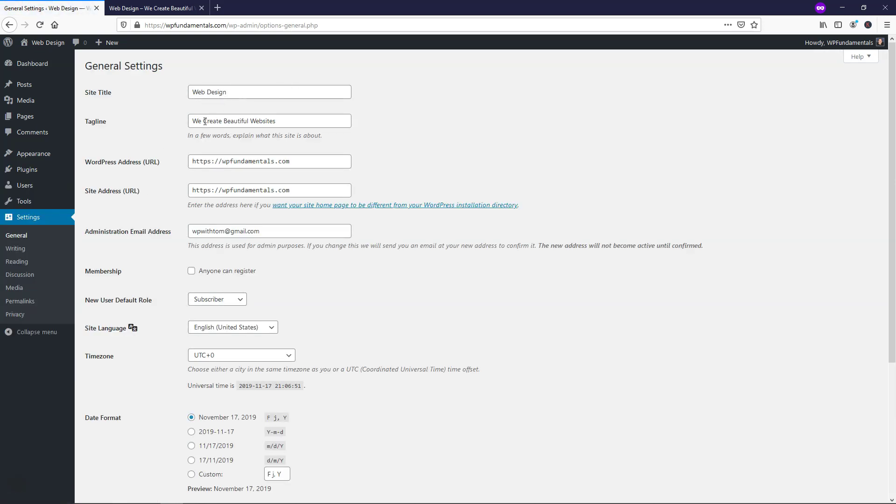
click(132, 9)
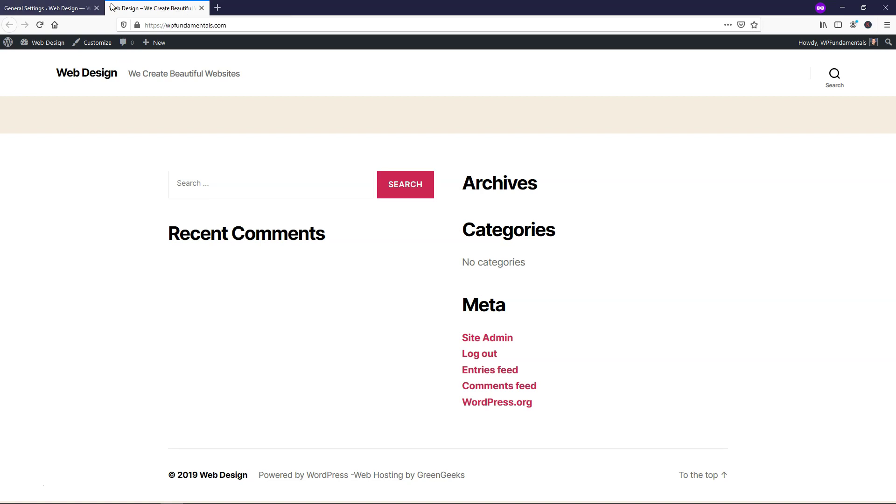
click(53, 7)
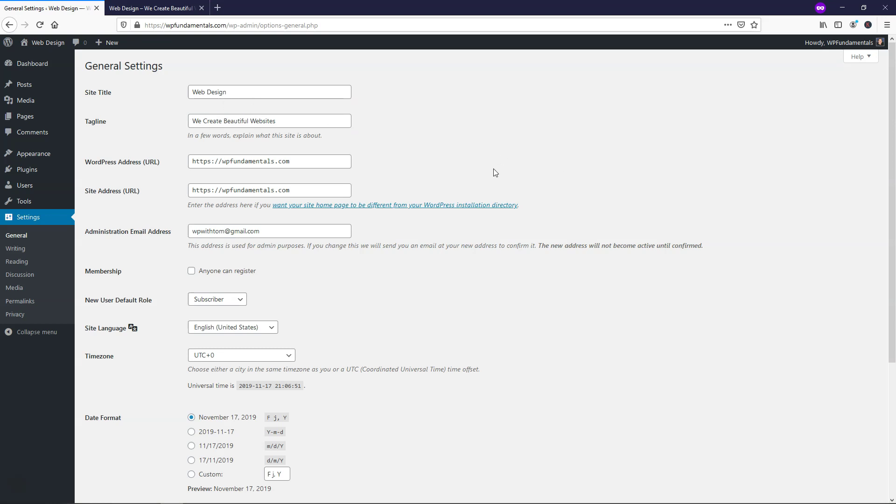
scroll(492, 170, down, 3)
scroll(465, 178, down, 2)
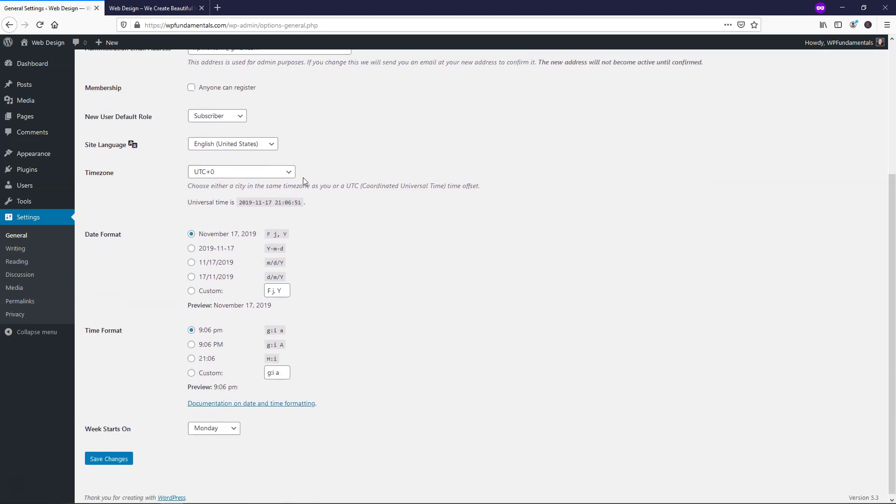
- Set timezone to UTC-5, time format to g:i A, week start to Sunday, and save
click(281, 169)
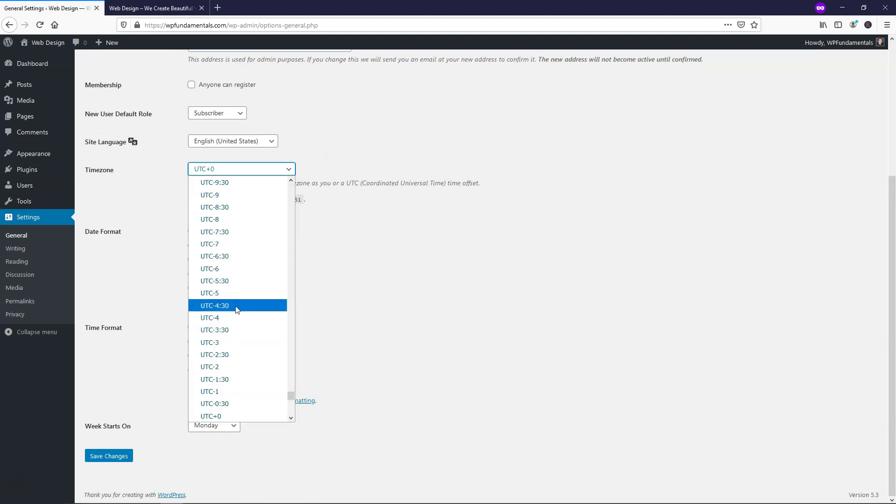
click(235, 294)
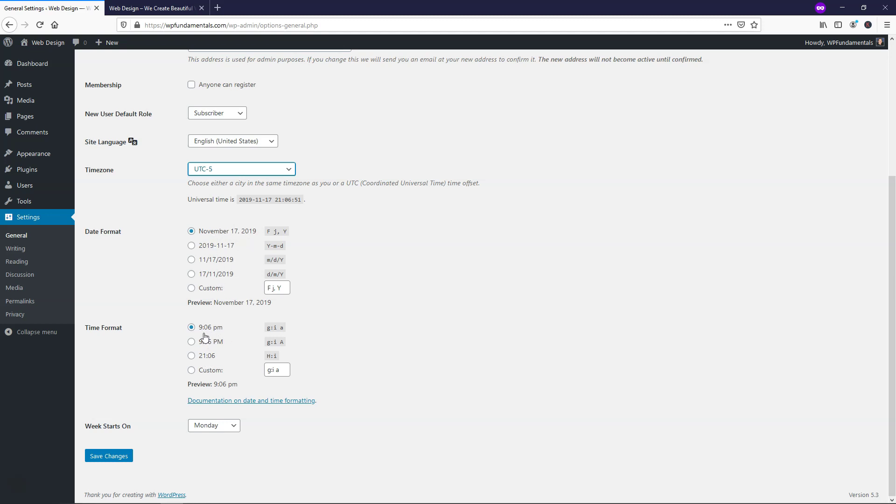
click(194, 342)
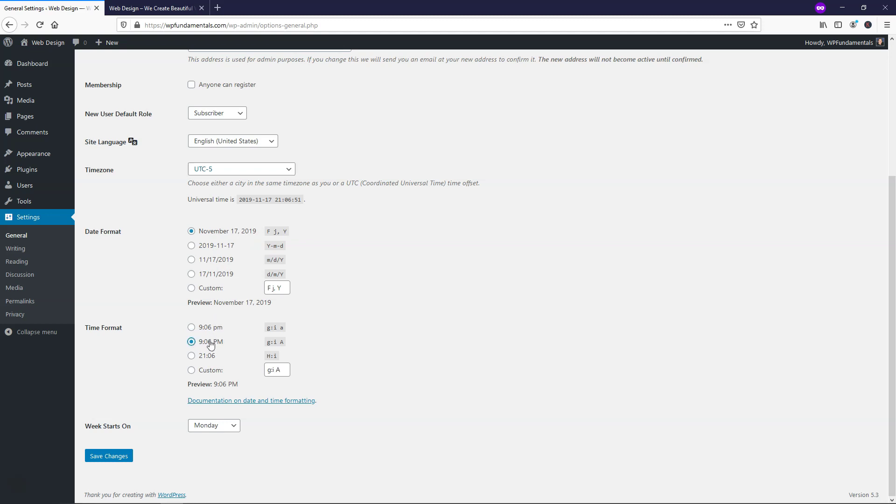
click(223, 426)
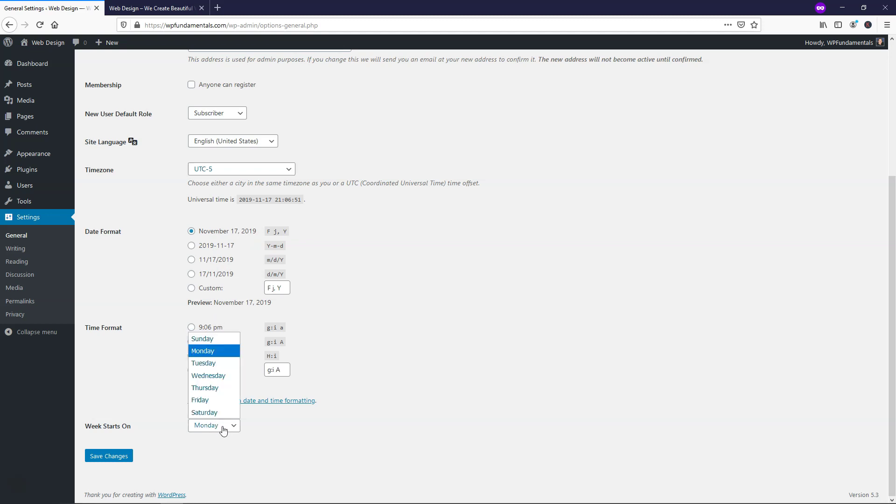
click(207, 339)
click(112, 460)
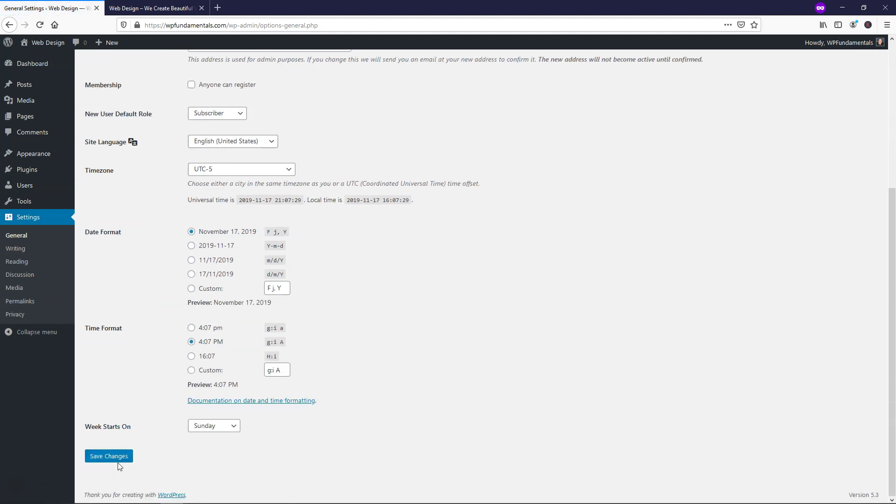
scroll(126, 350, up, 5)
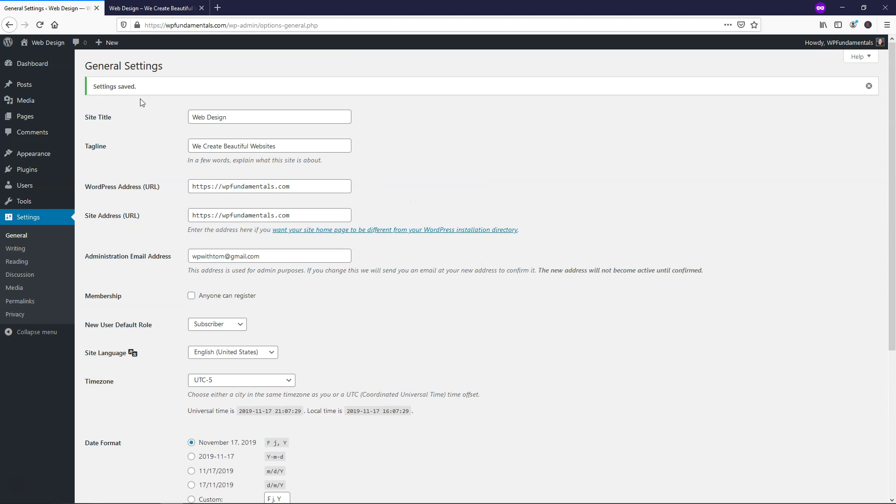
- Switch permalinks to the Post name structure and save, then go to Appearance > Themes
click(24, 304)
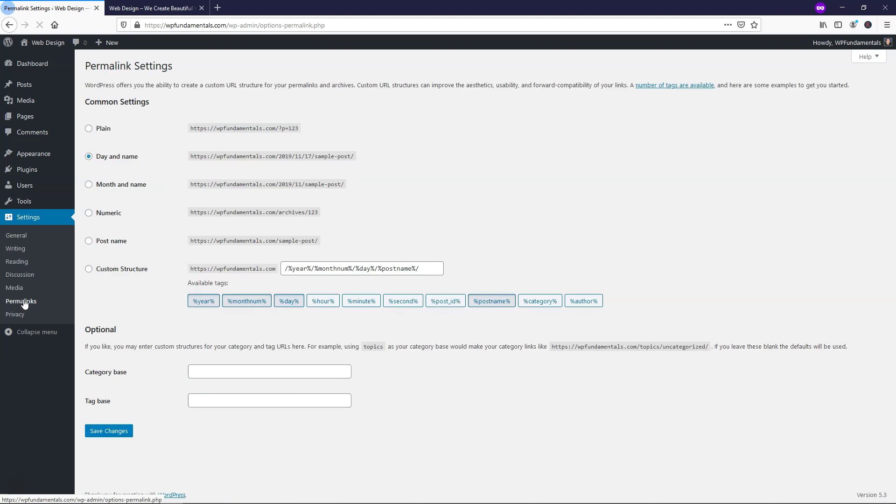
click(89, 242)
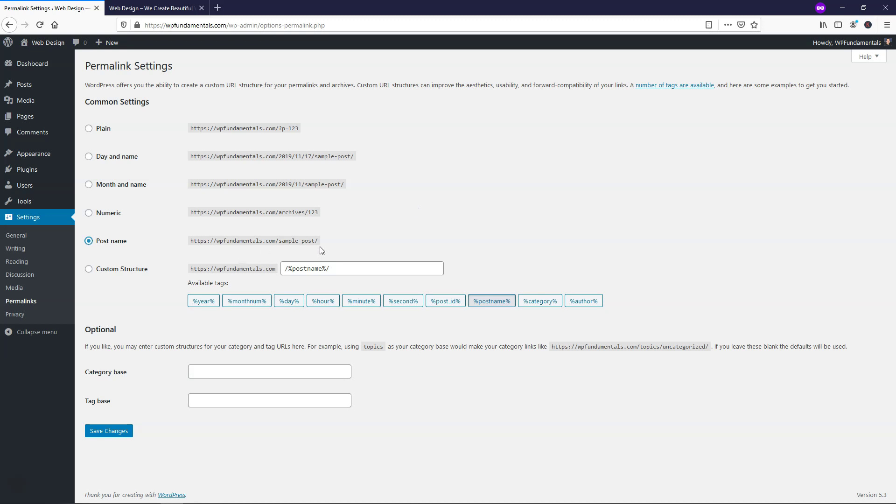
click(110, 434)
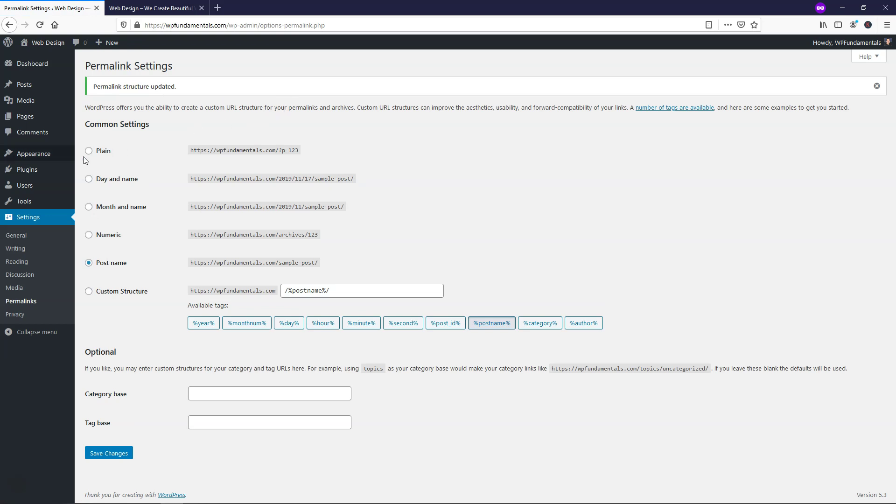
mouse_move(51, 161)
click(99, 157)
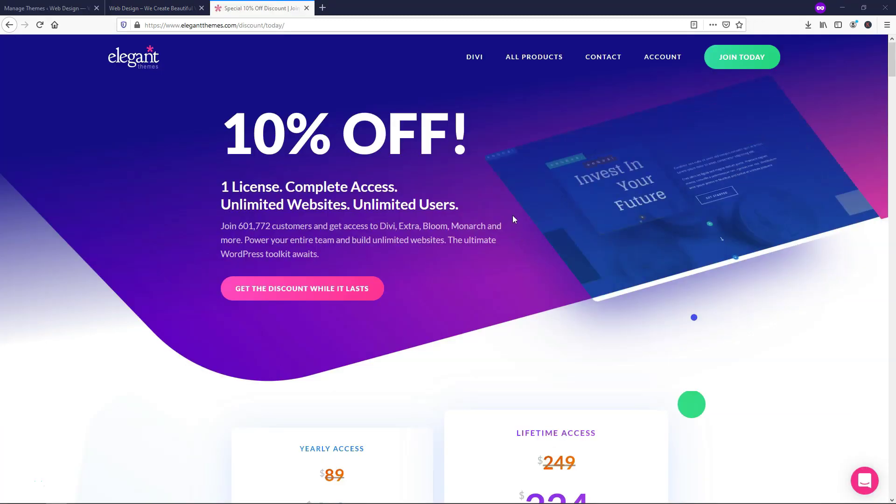
- Open the Divi Layouts Library in a new tab, dismiss the signup popup, and switch to it
scroll(514, 217, down, 5)
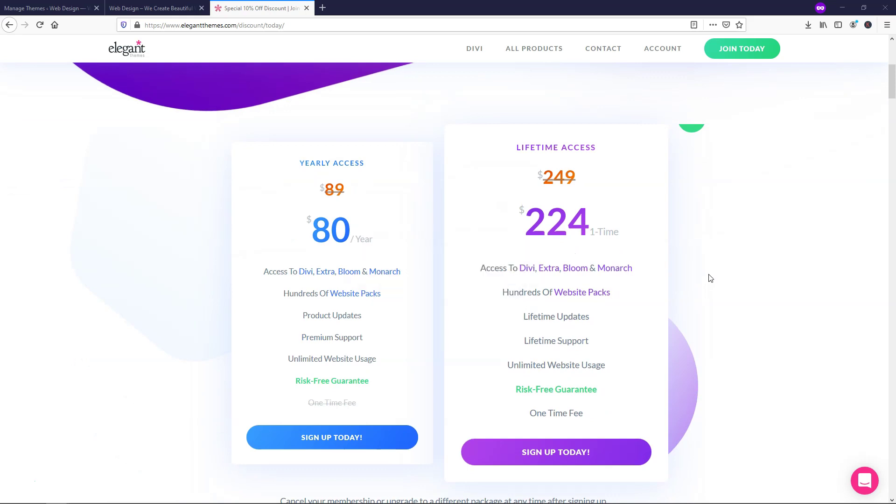
mouse_move(573, 415)
scroll(668, 182, up, 5)
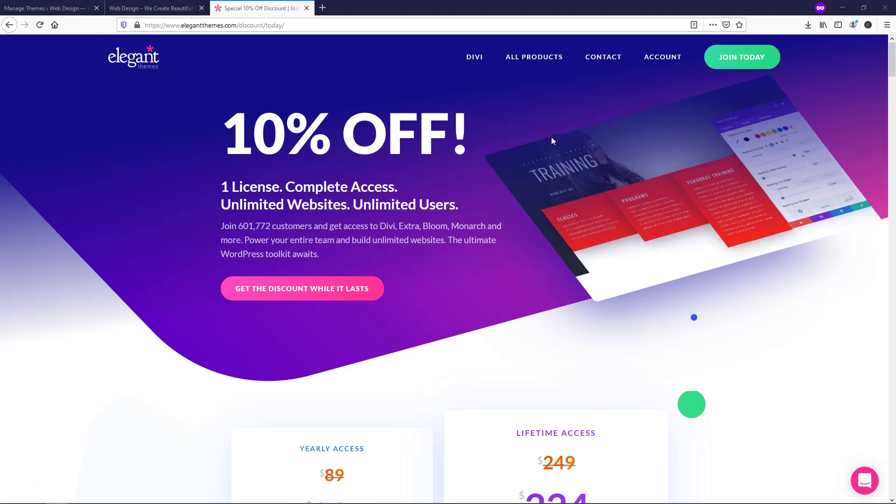
mouse_move(475, 68)
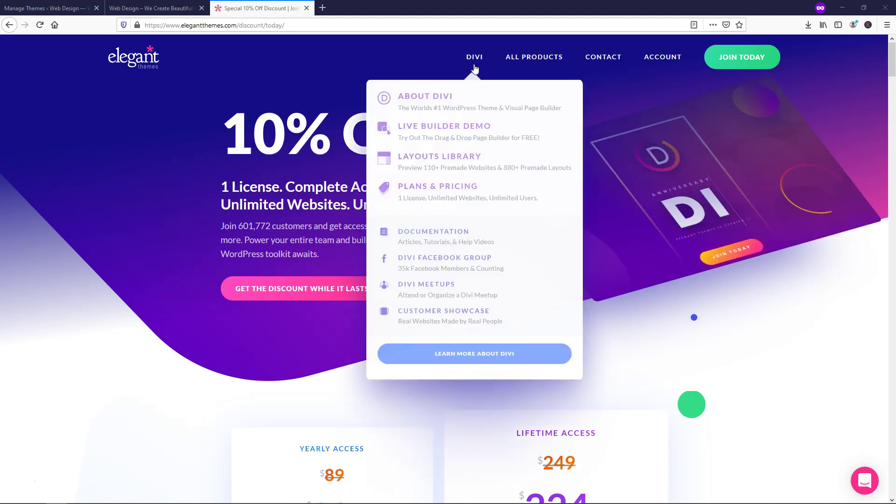
right_click(466, 162)
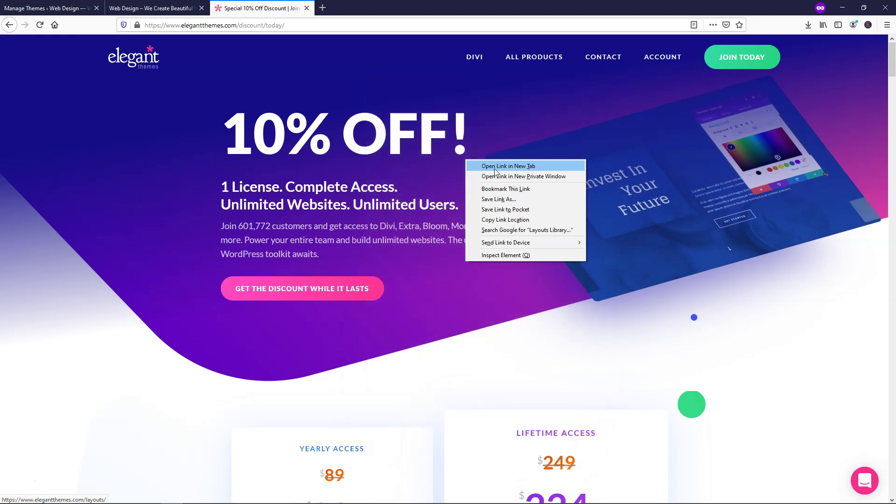
click(496, 169)
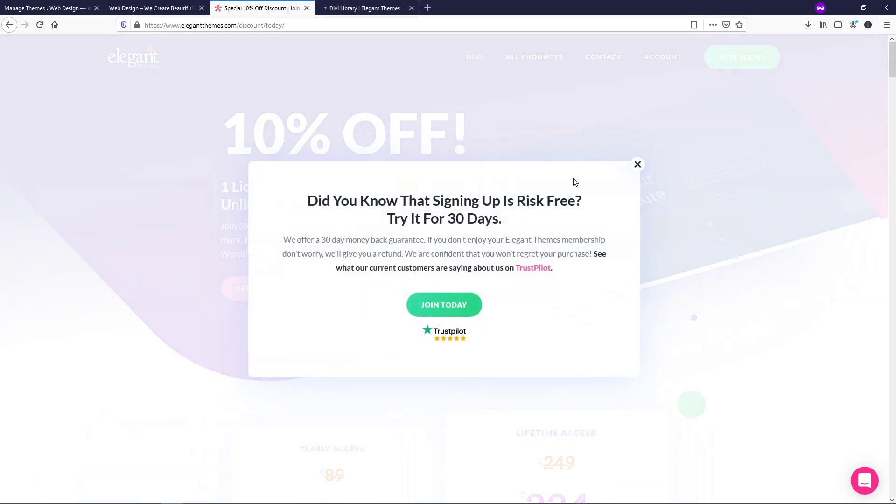
click(638, 165)
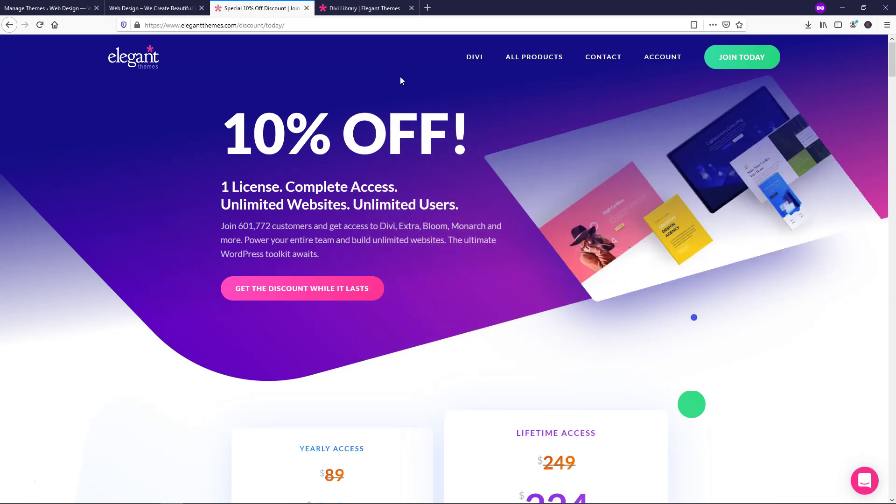
click(360, 8)
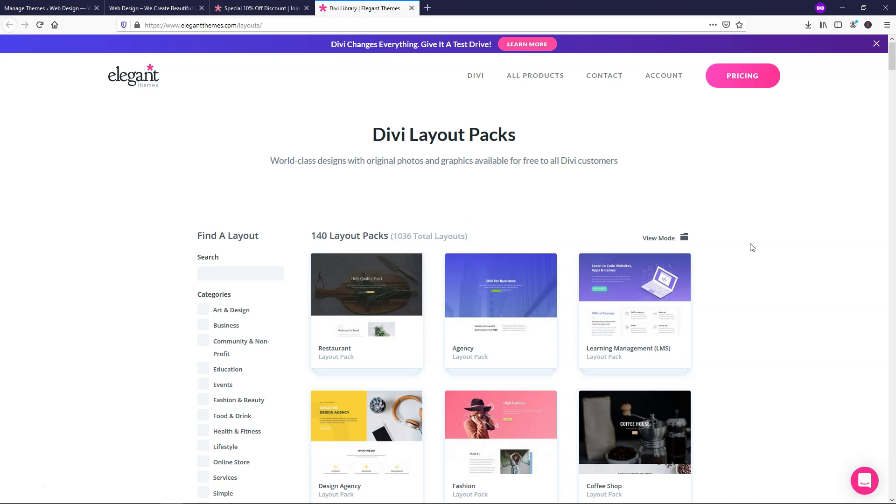
- Browse the layout packs and open the SEO Agency pack in a new background tab
scroll(752, 247, down, 3)
scroll(748, 247, down, 3)
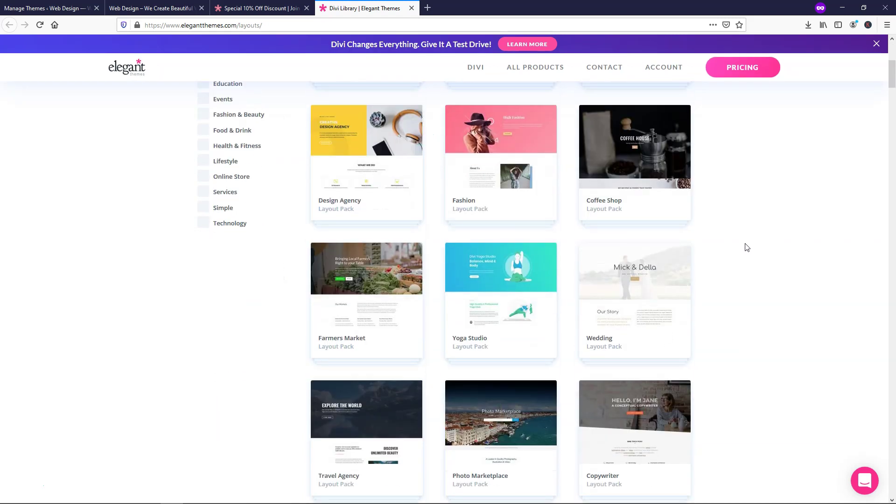
scroll(747, 247, up, 4)
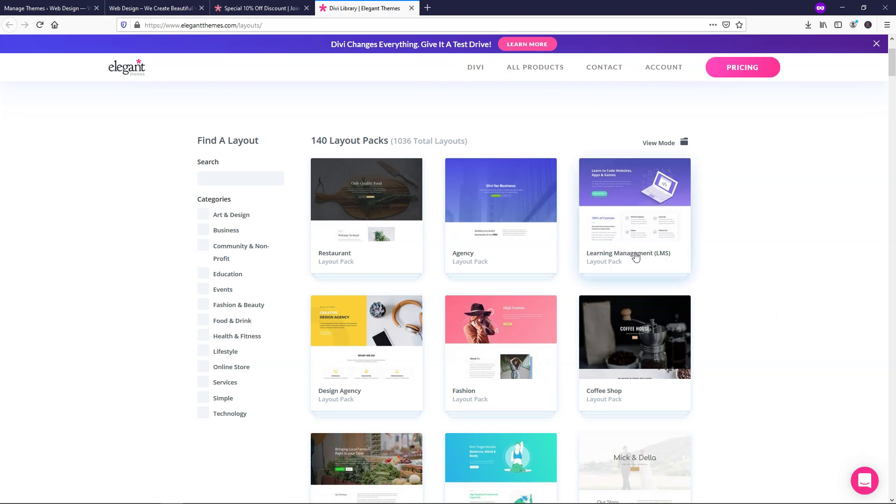
scroll(744, 242, down, 2)
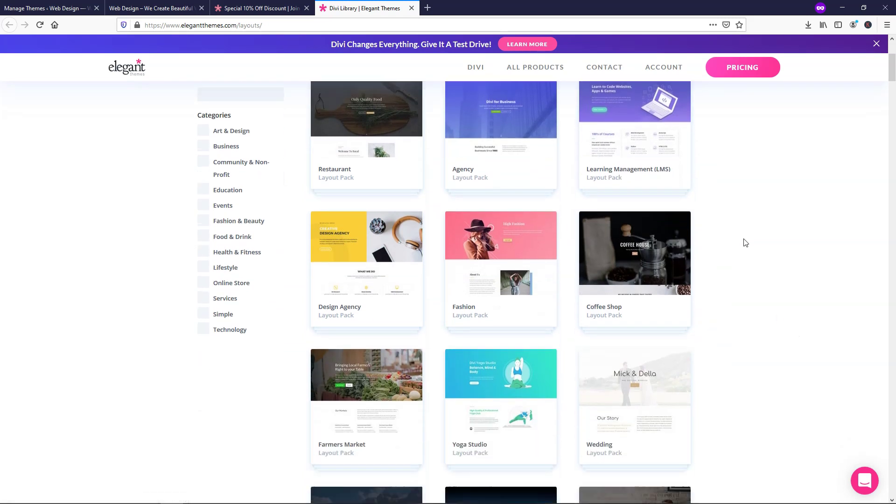
scroll(742, 242, down, 3)
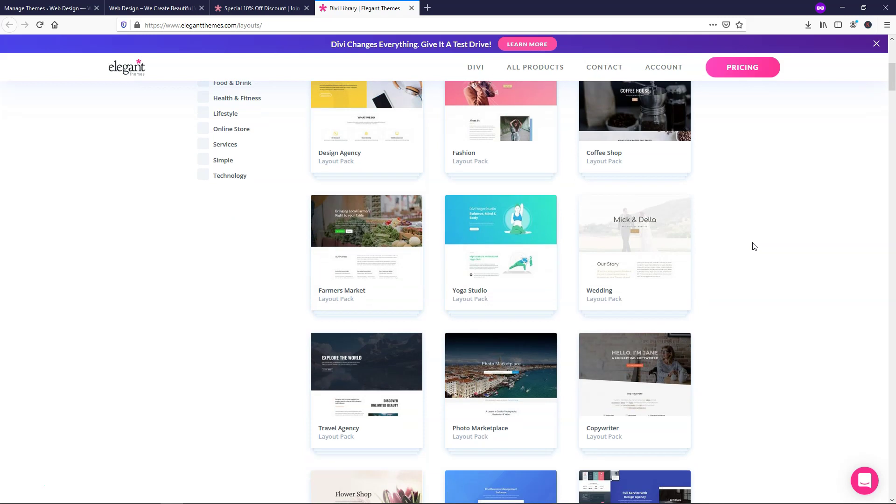
scroll(755, 247, down, 4)
scroll(755, 247, down, 5)
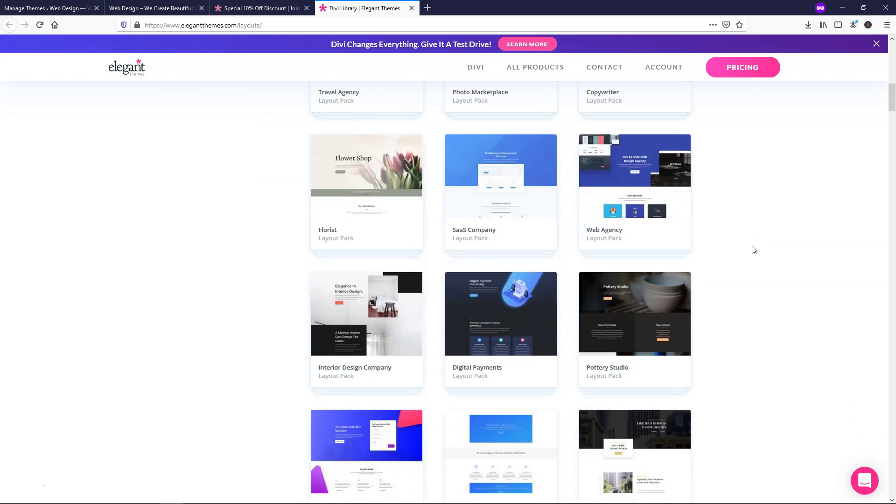
scroll(756, 255, down, 3)
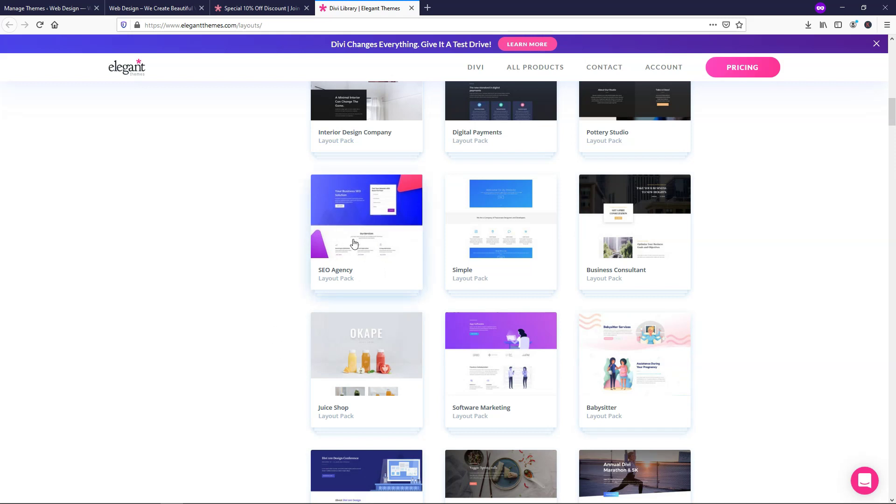
right_click(365, 223)
click(389, 230)
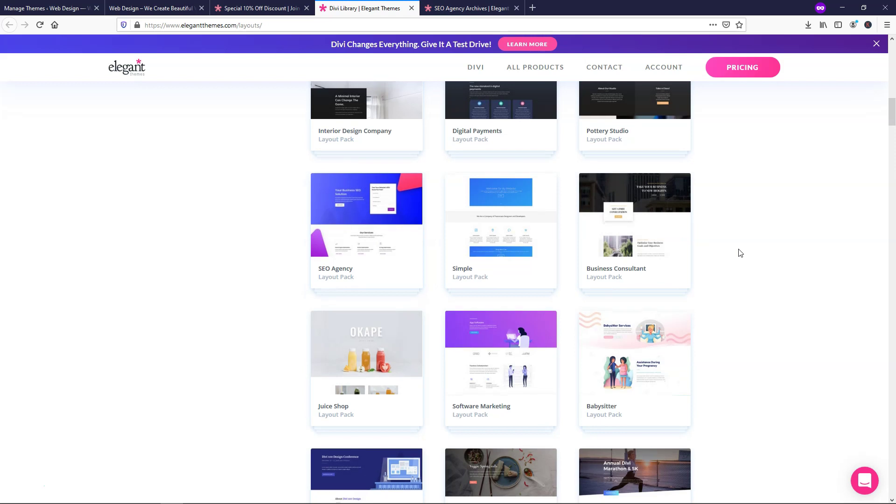
scroll(742, 253, down, 3)
scroll(739, 252, down, 3)
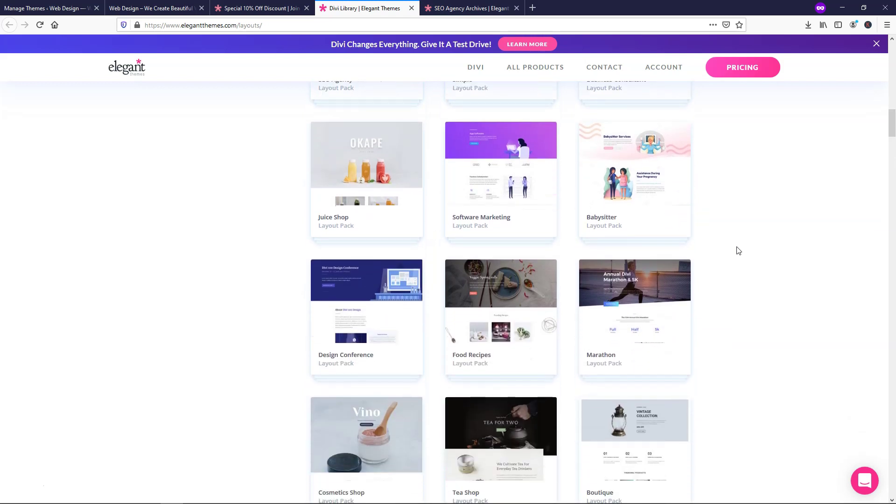
scroll(739, 251, down, 9)
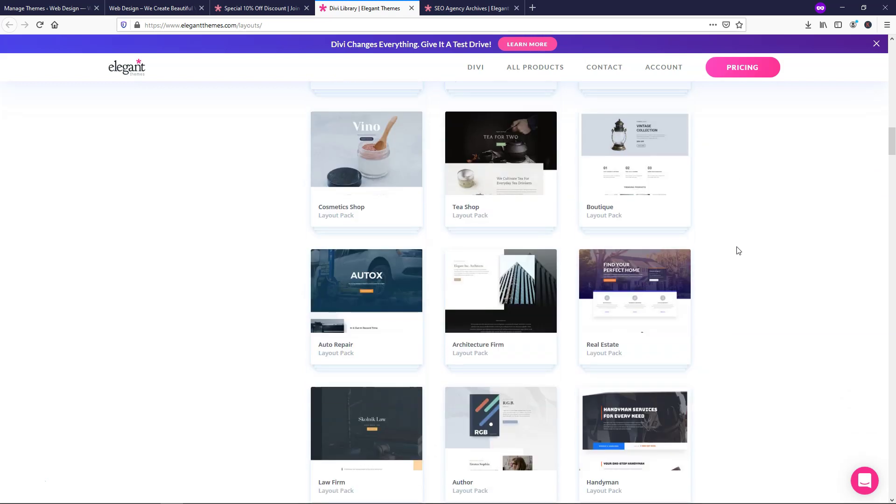
scroll(740, 252, down, 10)
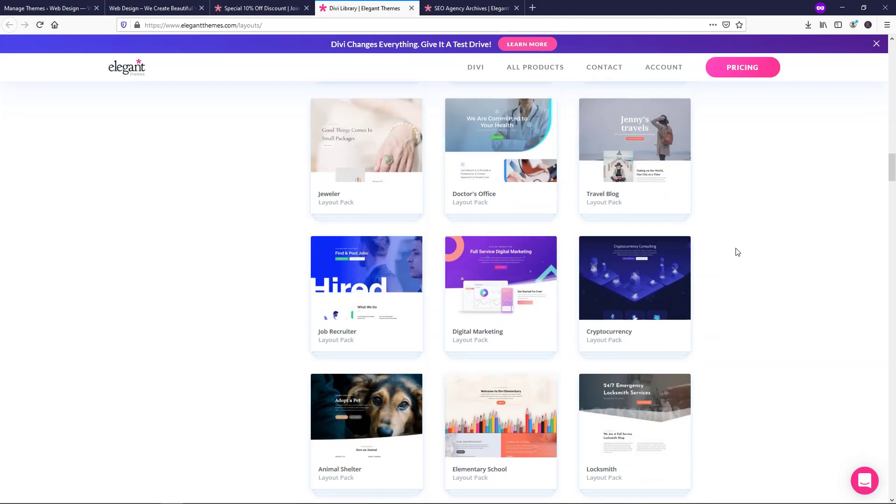
scroll(738, 252, up, 4)
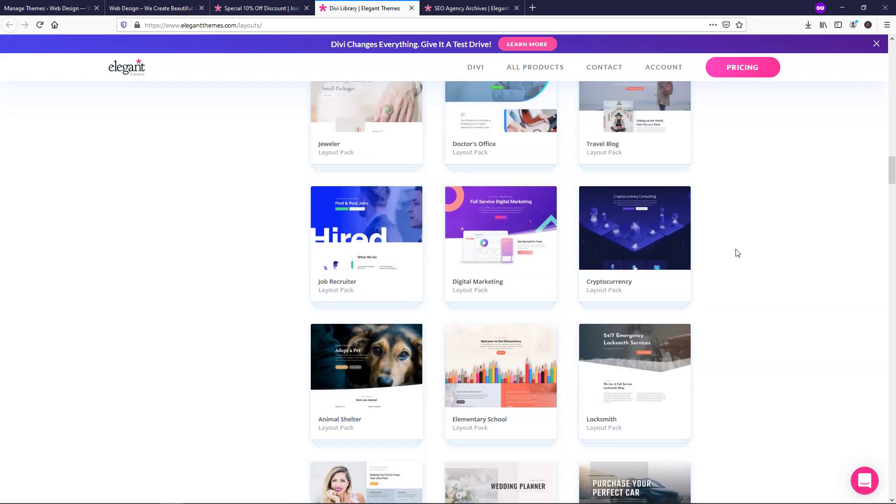
scroll(737, 253, down, 6)
scroll(737, 253, down, 8)
scroll(737, 252, up, 7)
scroll(738, 254, up, 6)
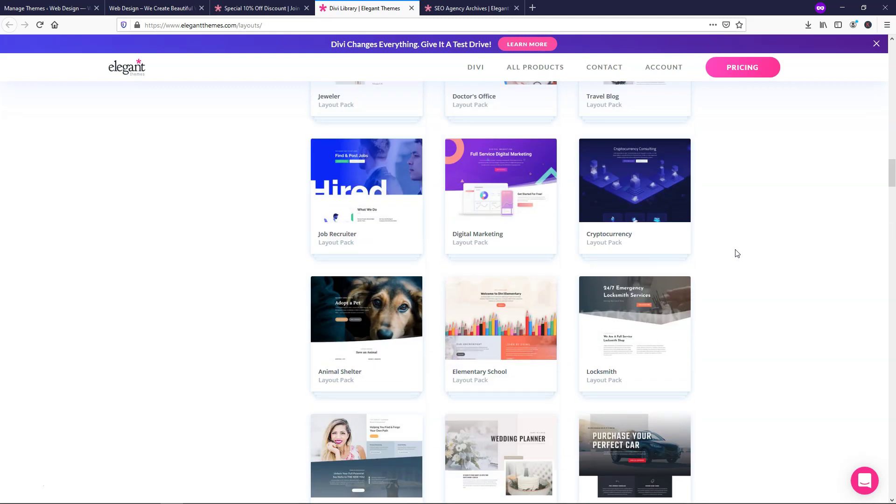
- Open the Digital Marketing pack's live demo and scroll through its landing page
click(498, 180)
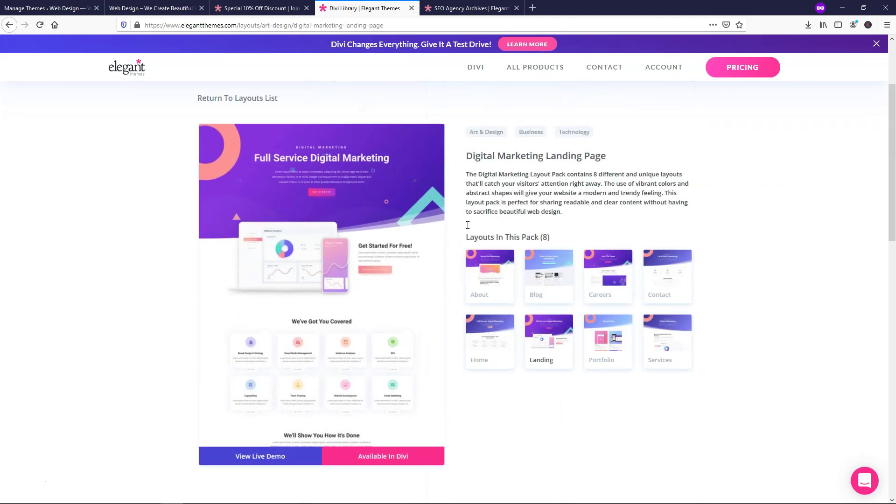
click(260, 464)
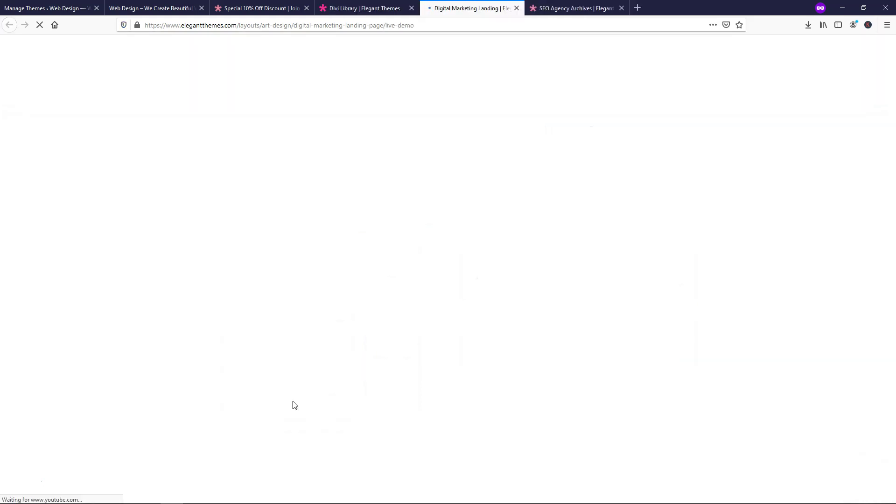
scroll(696, 165, down, 14)
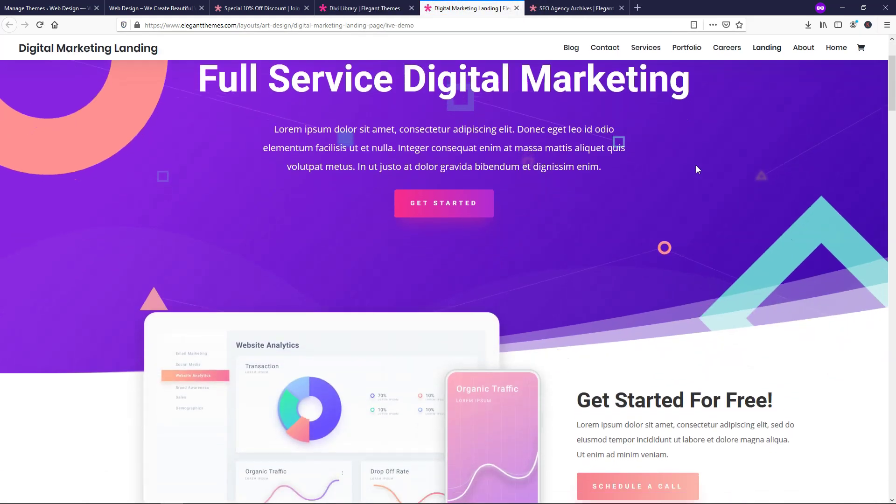
scroll(694, 170, down, 15)
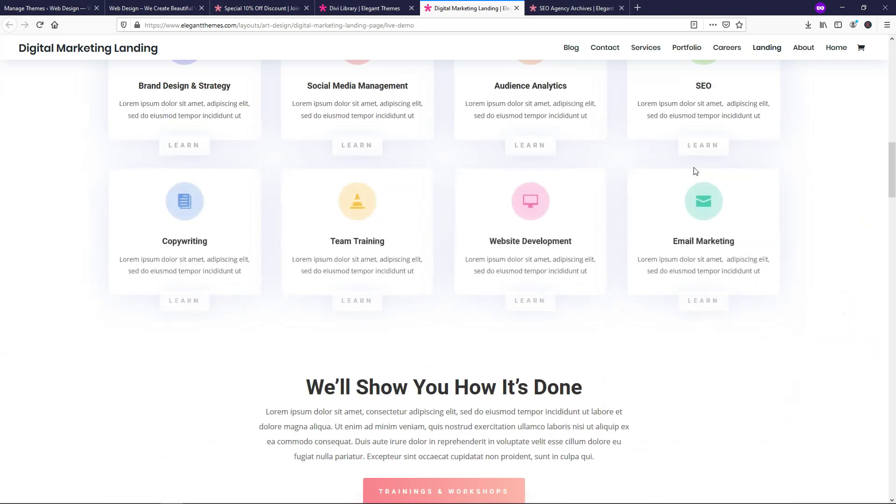
scroll(722, 174, down, 15)
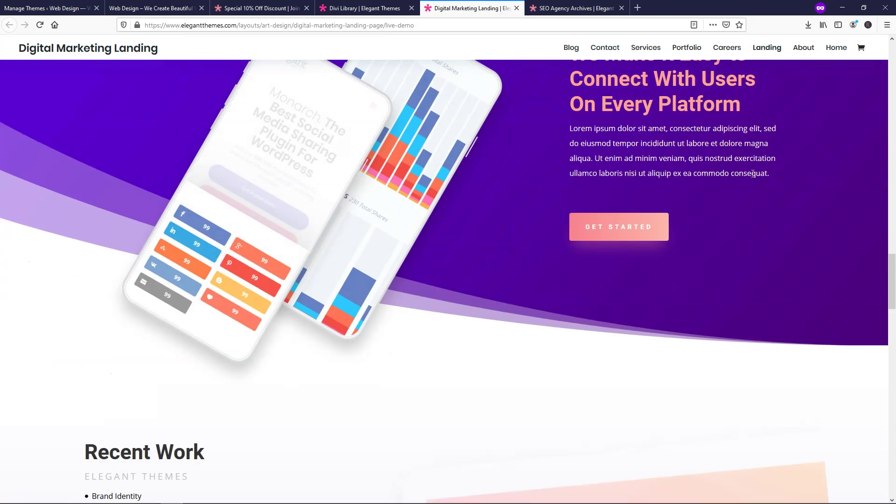
scroll(753, 178, down, 11)
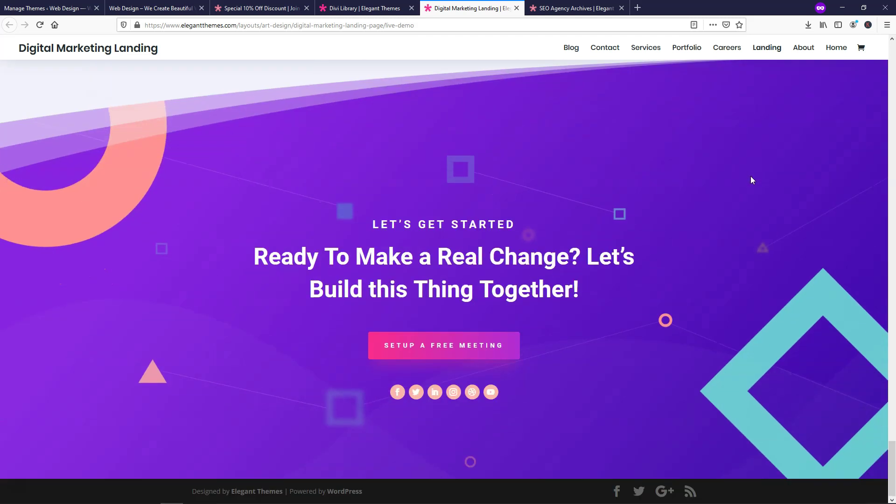
drag(891, 481, 892, 70)
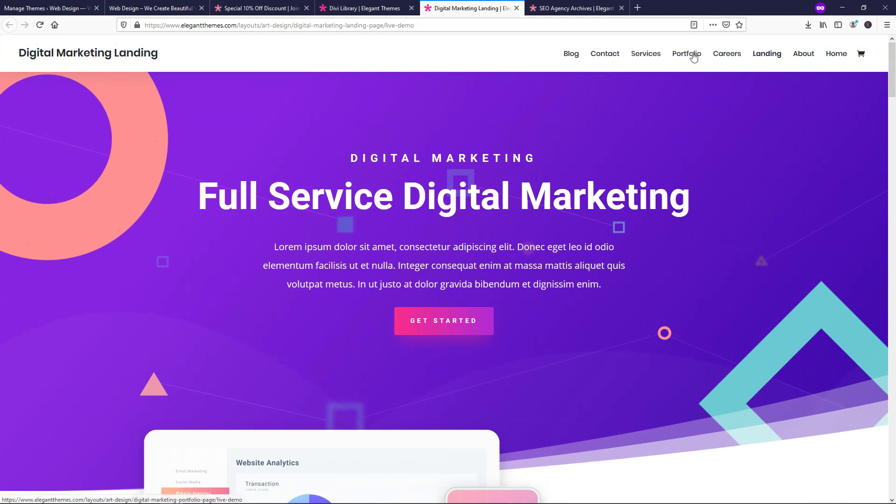
- View the Digital Marketing Services demo page, then close the demo tabs back to the SEO Agency pack
click(646, 57)
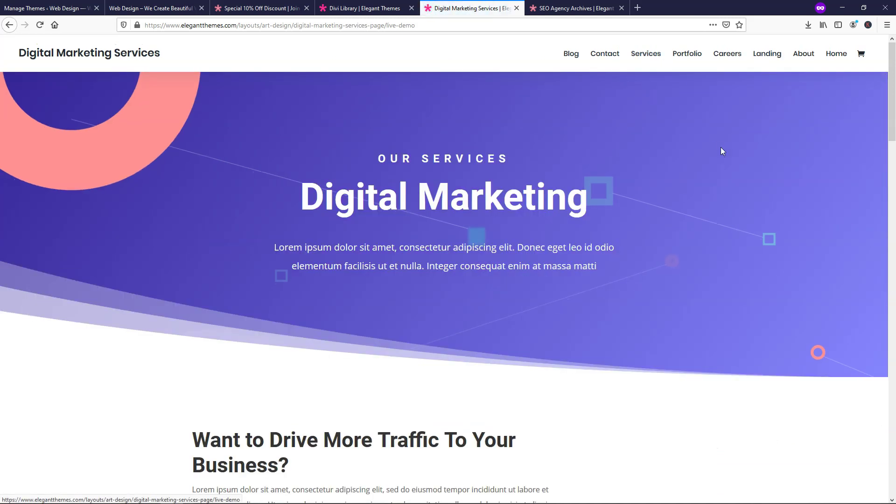
scroll(722, 148, down, 15)
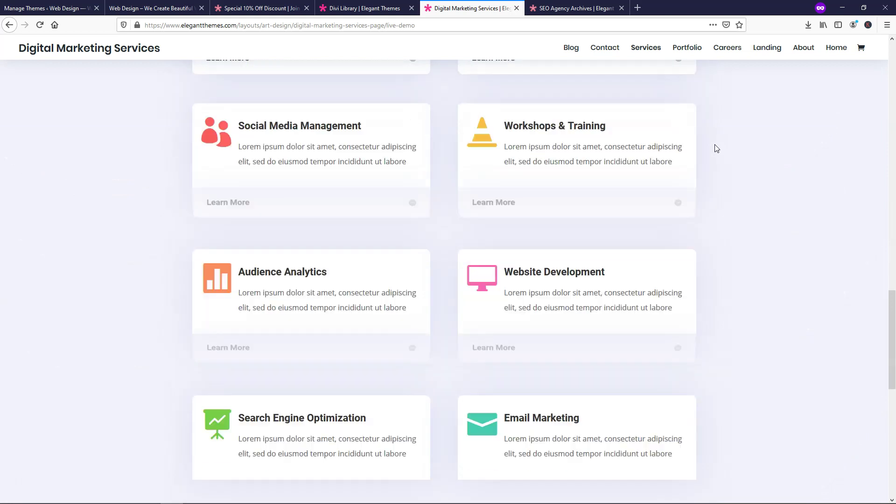
scroll(717, 149, down, 10)
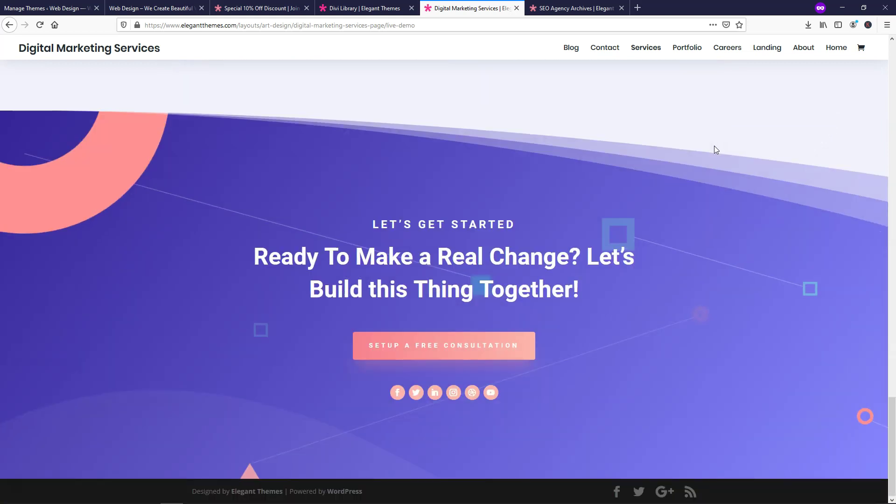
scroll(715, 148, up, 12)
scroll(716, 148, up, 8)
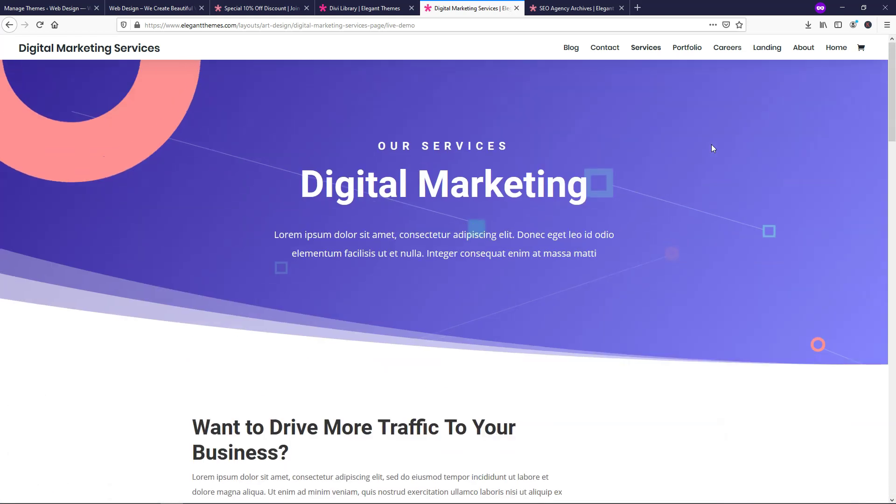
click(516, 8)
click(462, 9)
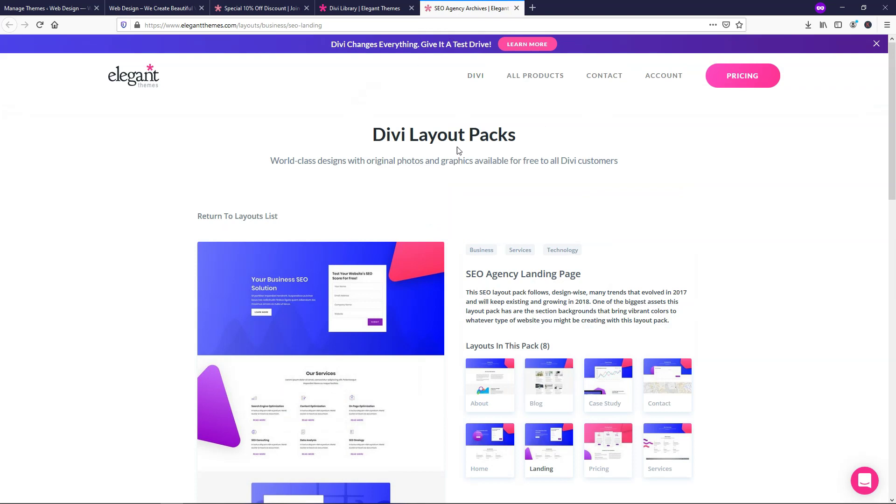
scroll(756, 201, down, 5)
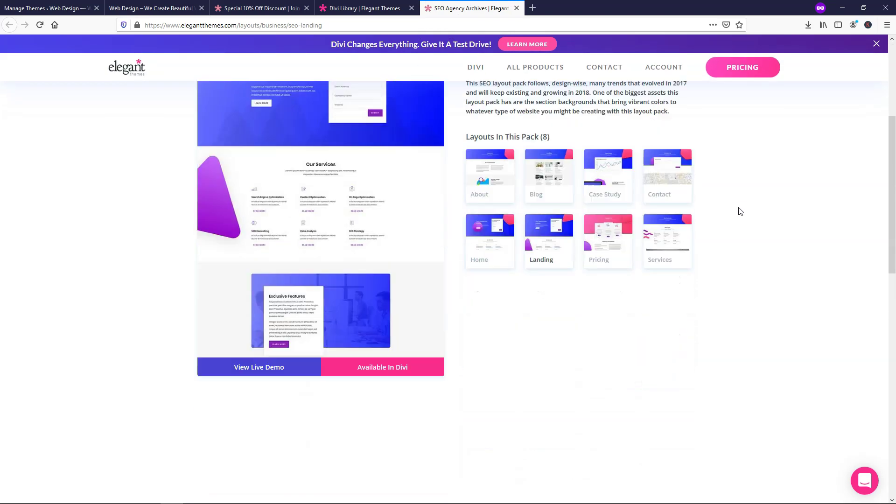
click(256, 345)
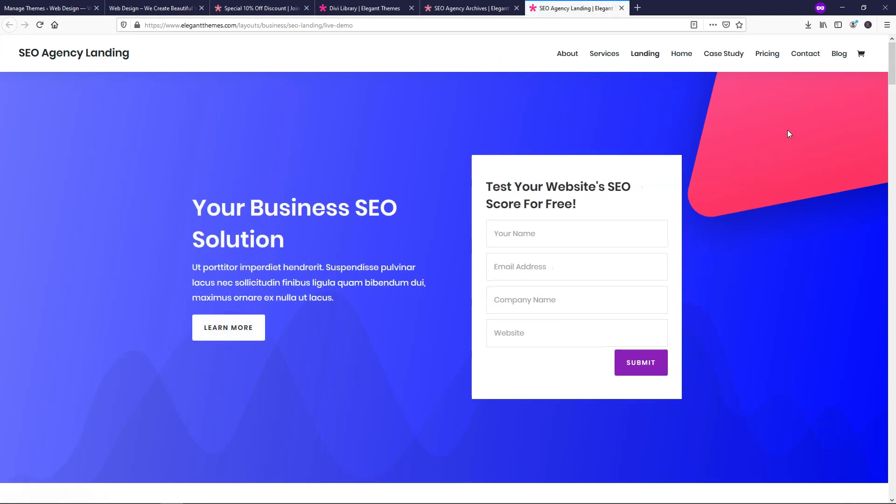
scroll(788, 130, down, 10)
scroll(788, 131, down, 12)
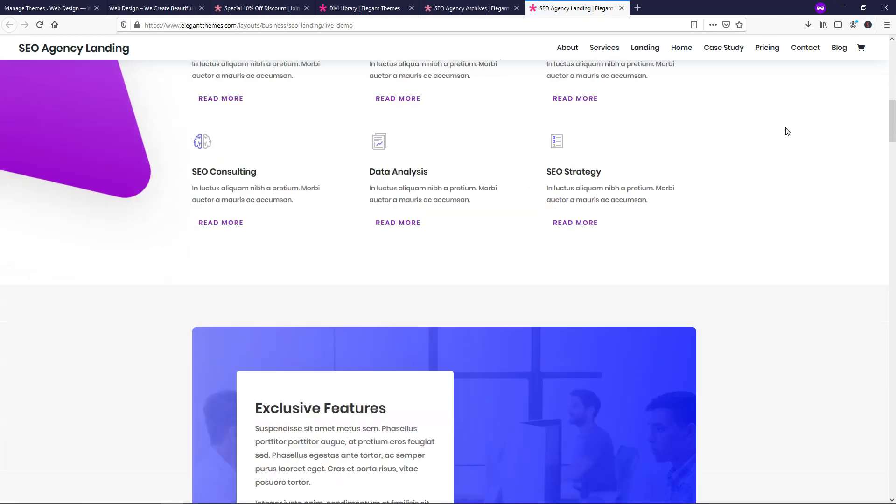
scroll(788, 132, down, 10)
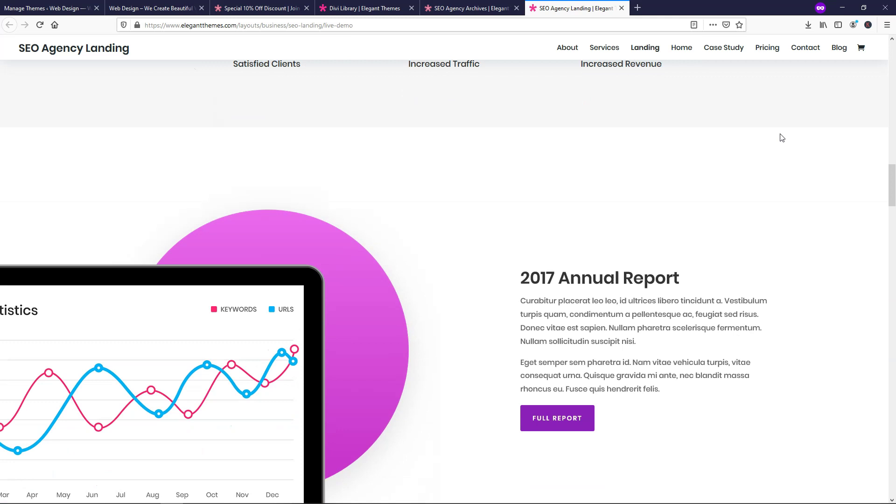
scroll(782, 138, down, 16)
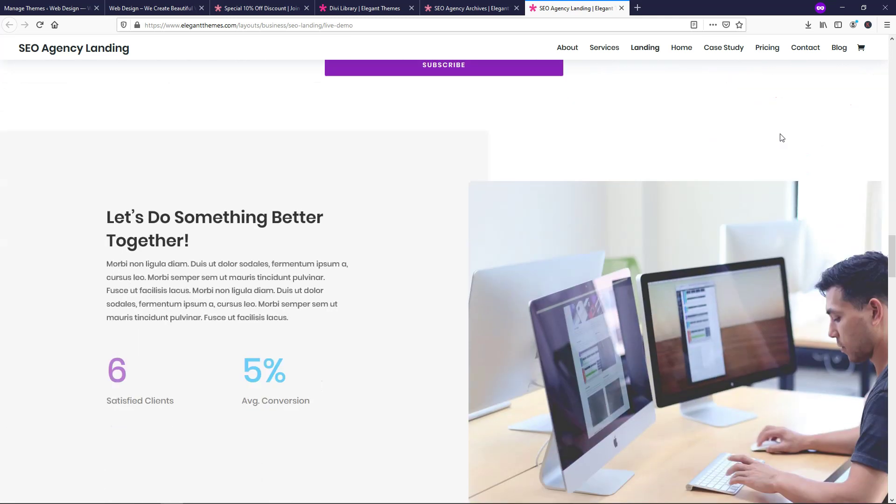
scroll(782, 138, down, 12)
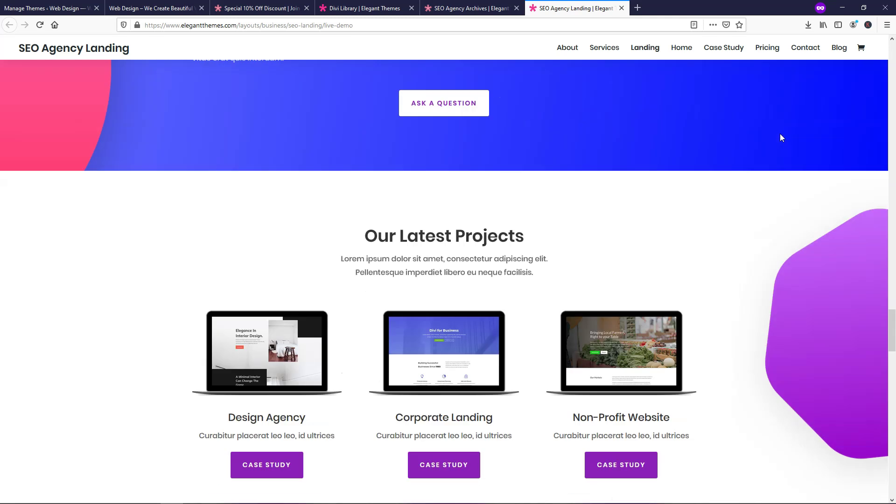
scroll(778, 137, down, 8)
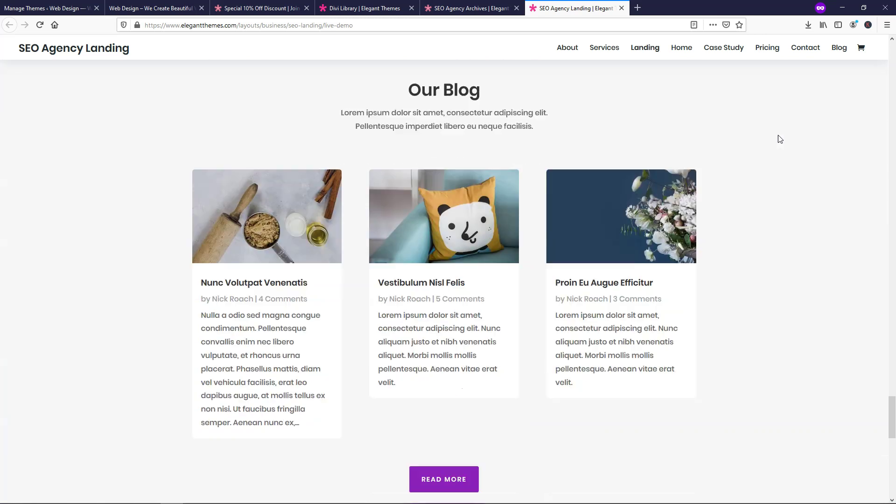
click(767, 47)
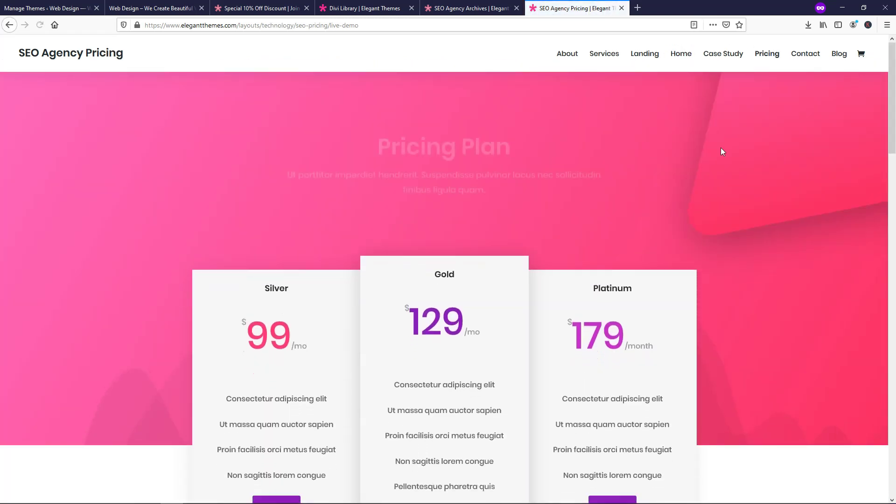
scroll(726, 148, down, 3)
scroll(729, 153, down, 18)
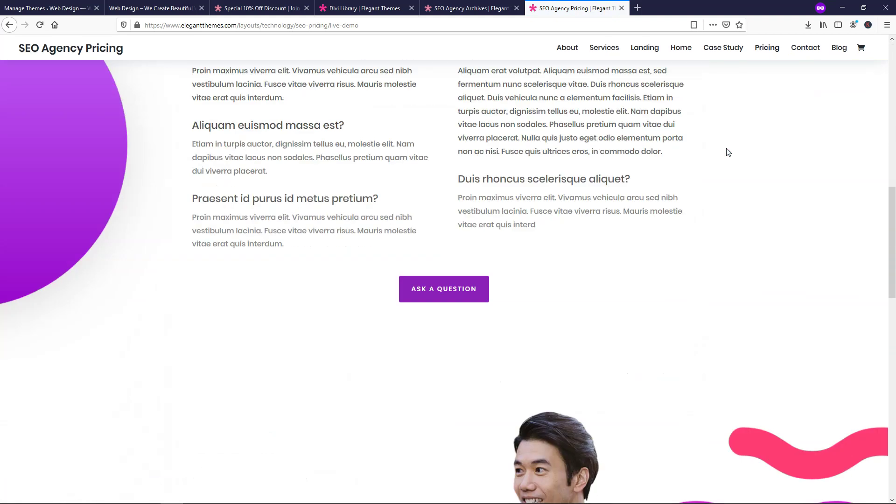
scroll(727, 152, down, 2)
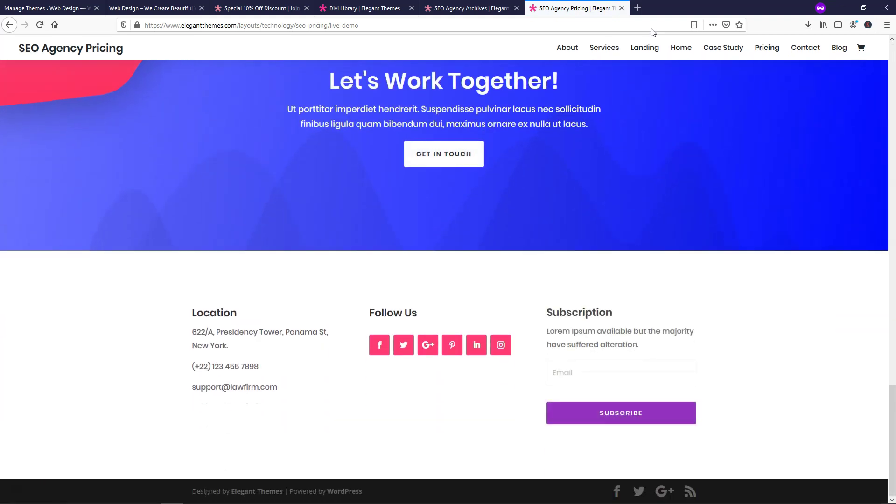
click(622, 8)
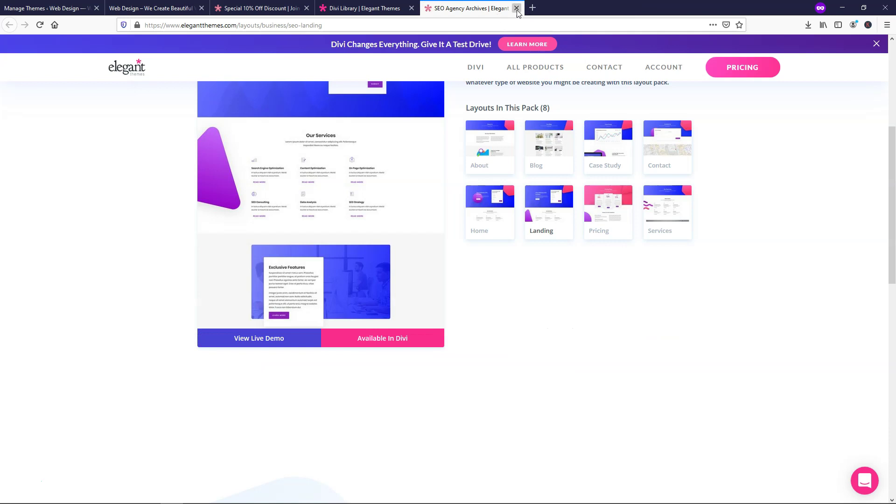
- Close the SEO Agency pack tab and return to the full layout packs list
click(517, 8)
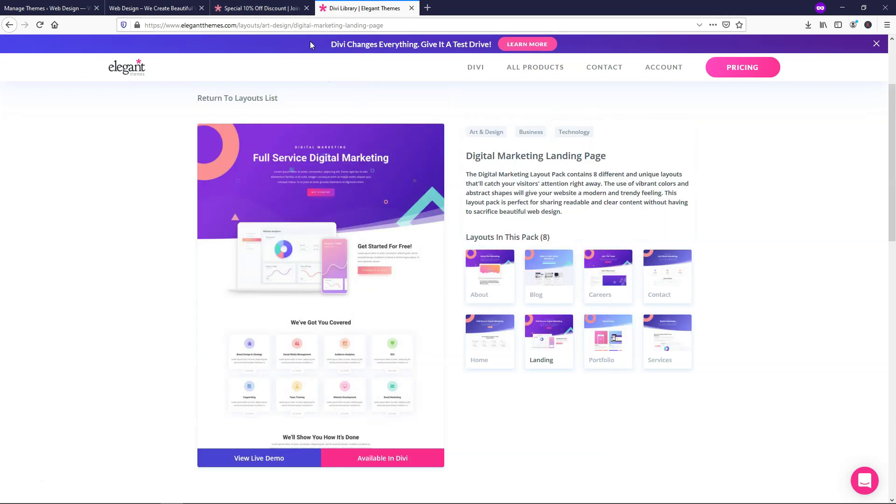
click(6, 29)
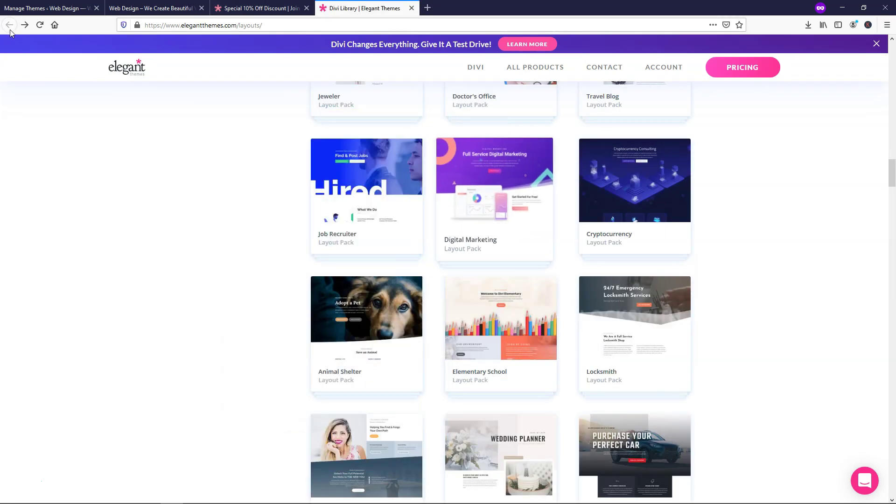
scroll(810, 257, down, 10)
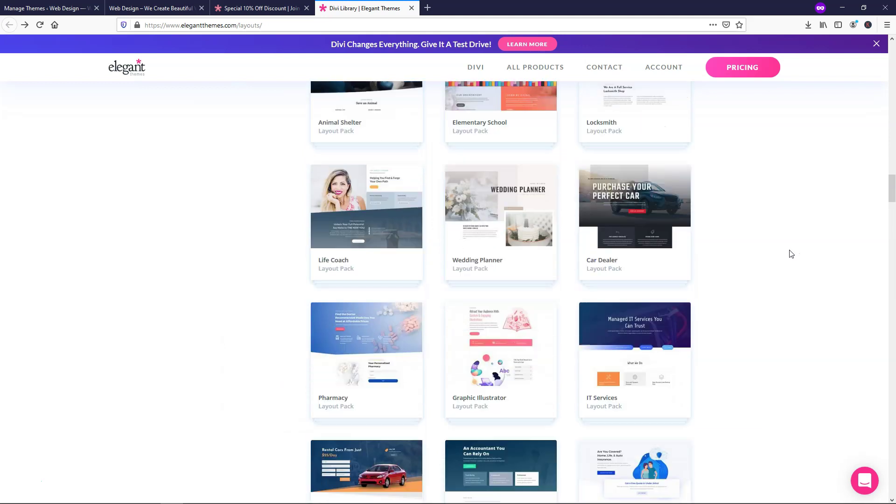
scroll(786, 256, down, 7)
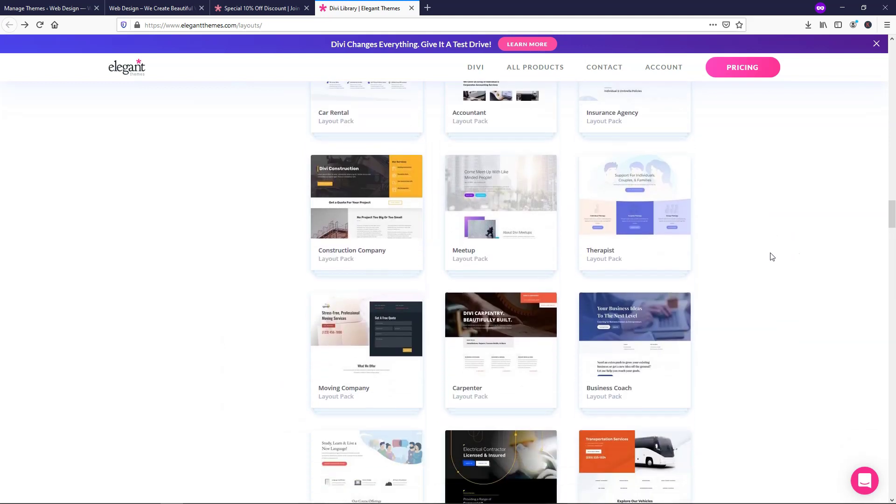
scroll(773, 256, down, 8)
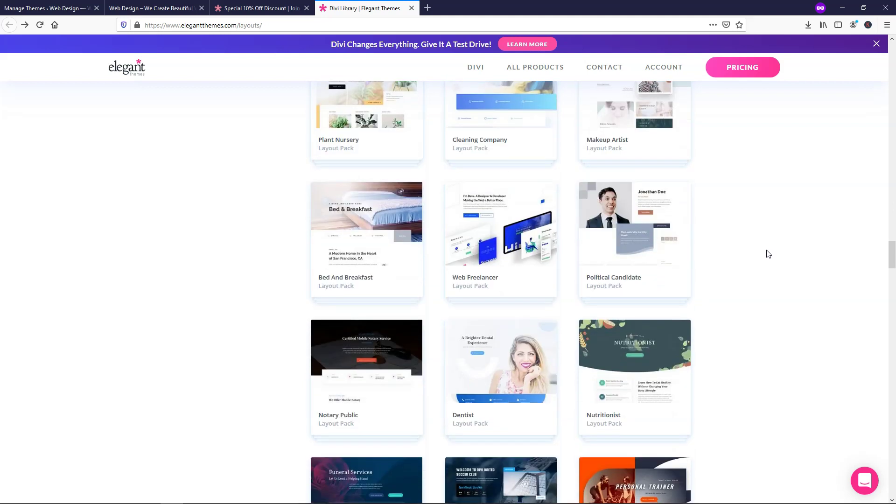
scroll(765, 256, down, 2)
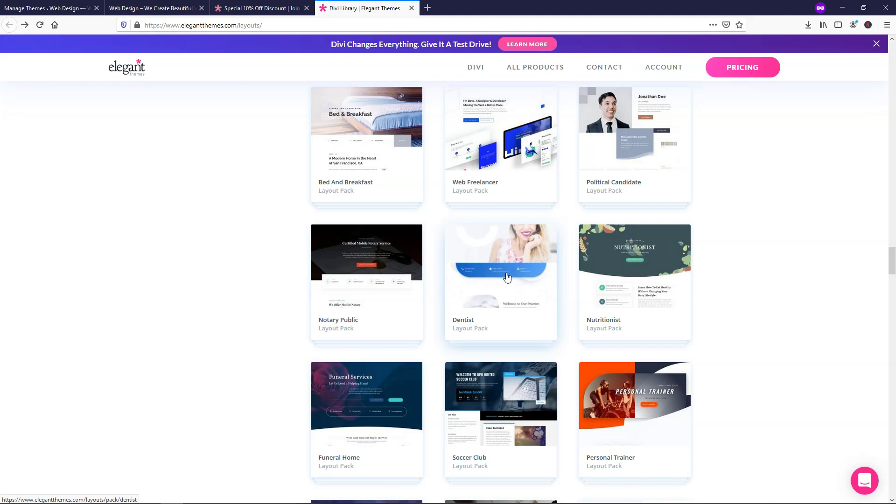
- Scroll the layout packs grid until the SEO Agency pack card is visible
scroll(732, 255, down, 8)
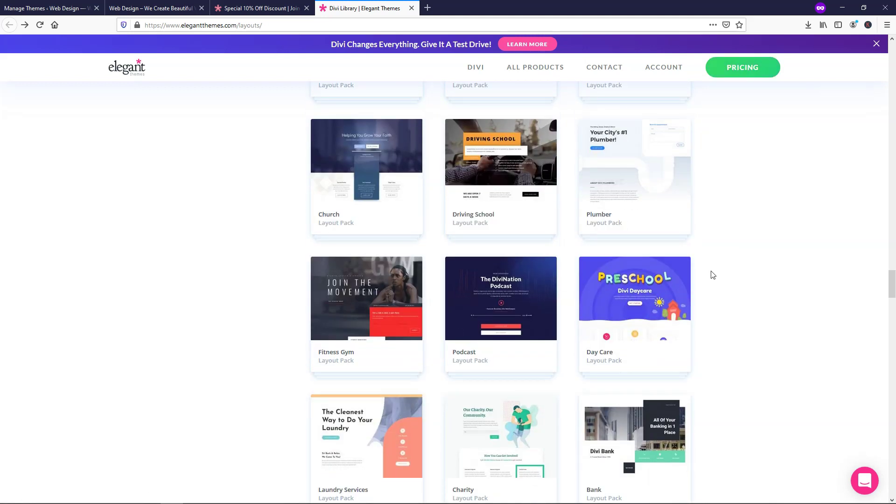
scroll(743, 275, down, 1)
scroll(744, 275, down, 4)
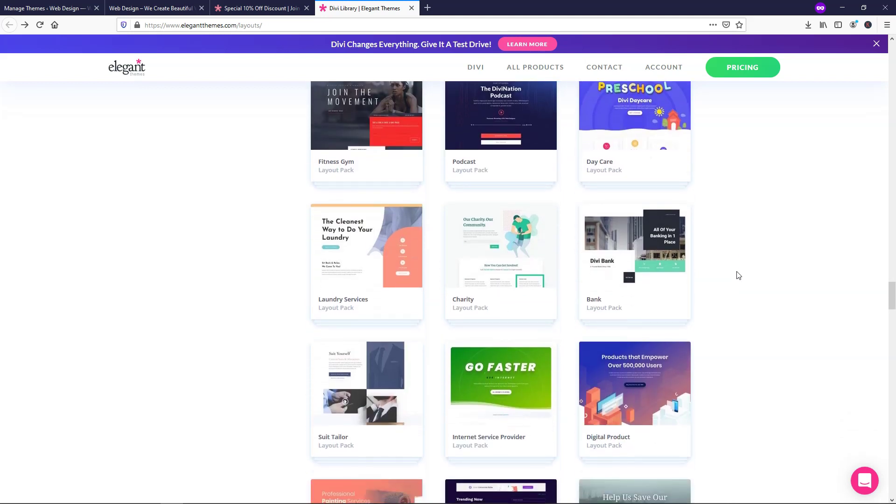
scroll(736, 276, down, 4)
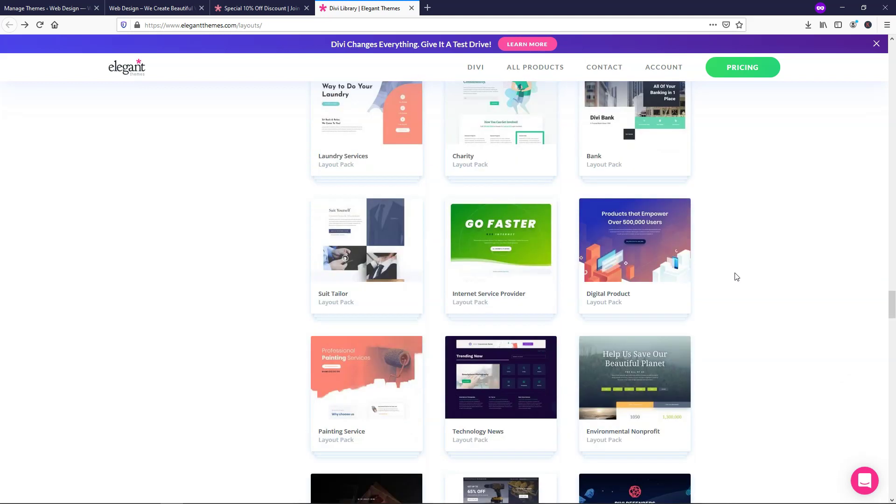
scroll(737, 277, down, 6)
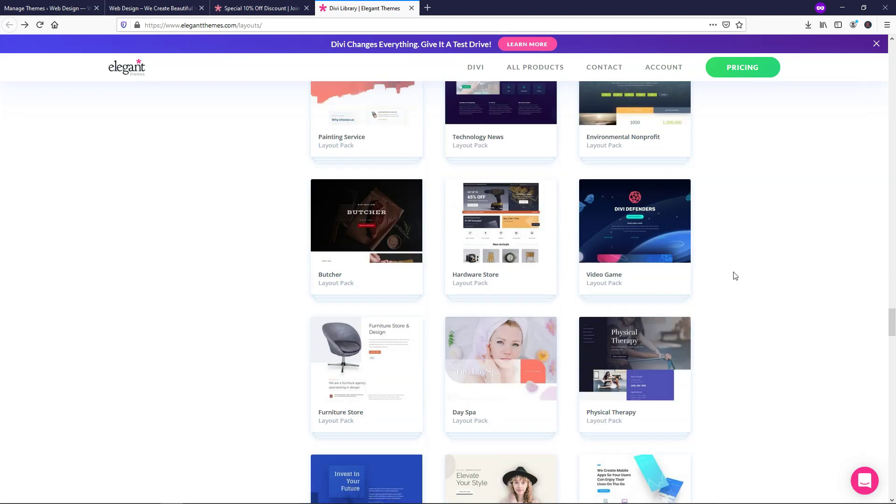
scroll(736, 275, up, 16)
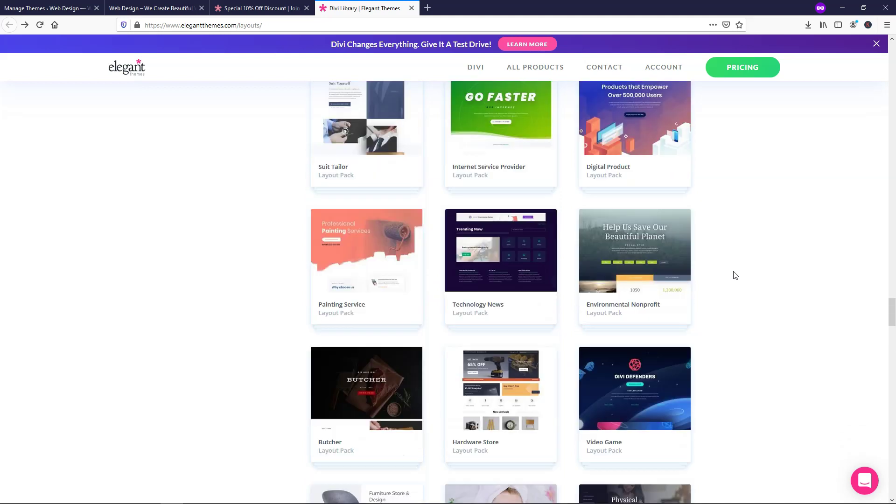
scroll(733, 274, up, 20)
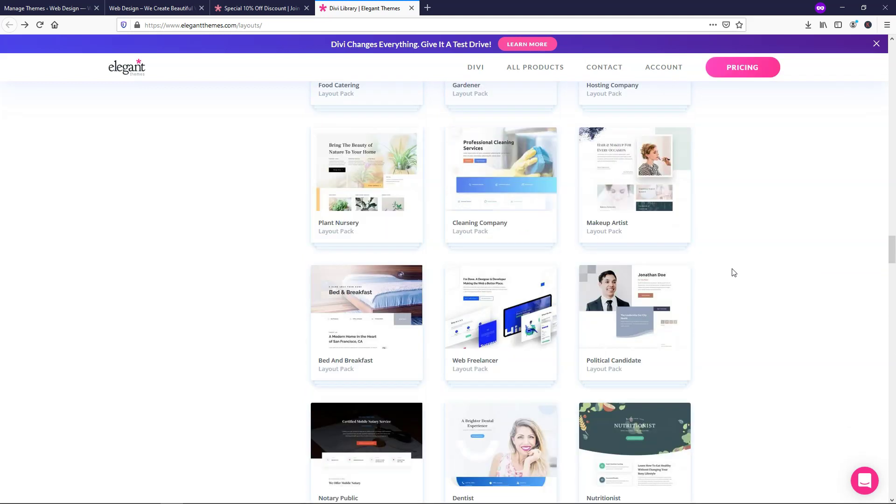
scroll(732, 274, up, 20)
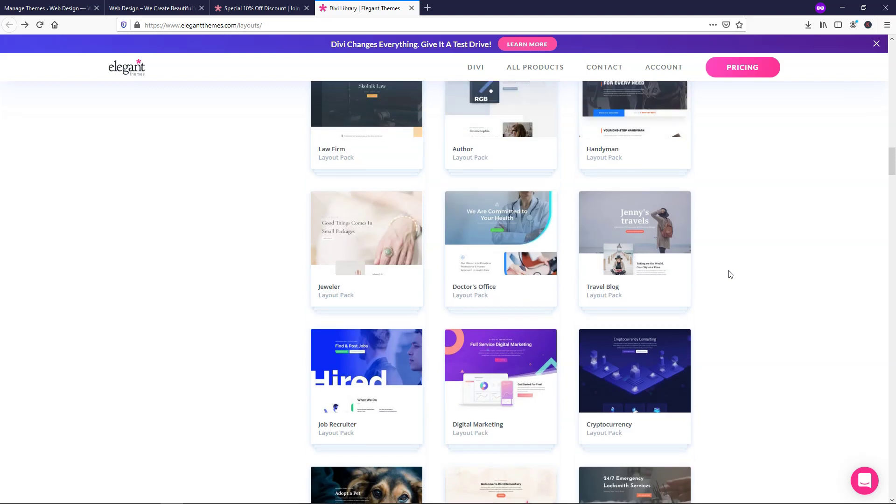
scroll(730, 274, up, 8)
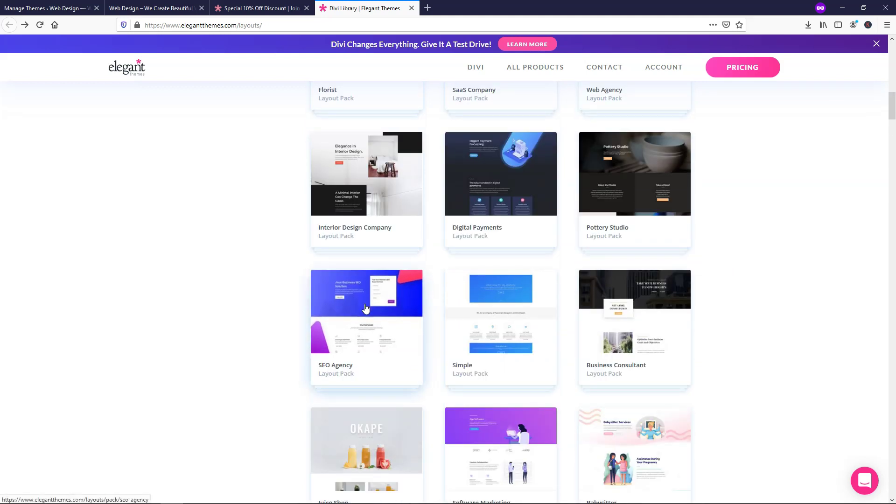
- On the 10% off discount tab, review Yearly Access at $80 and Lifetime Access at $224
click(275, 7)
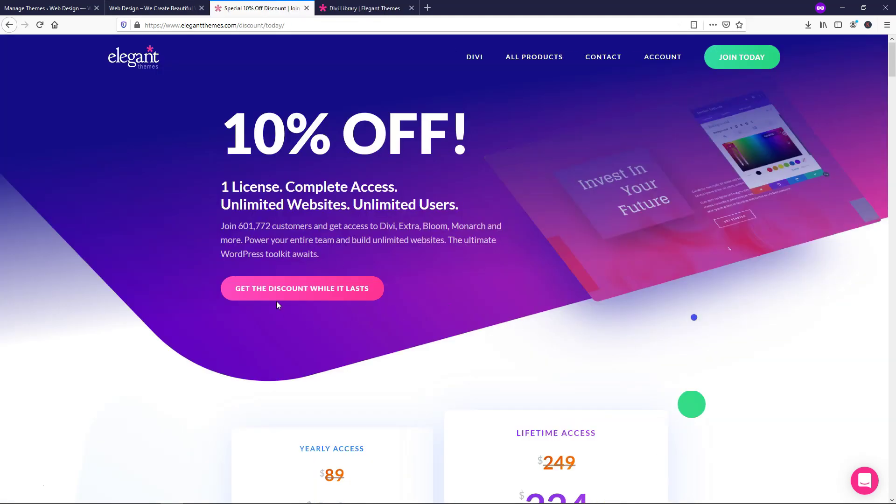
scroll(482, 288, down, 1)
scroll(482, 289, down, 5)
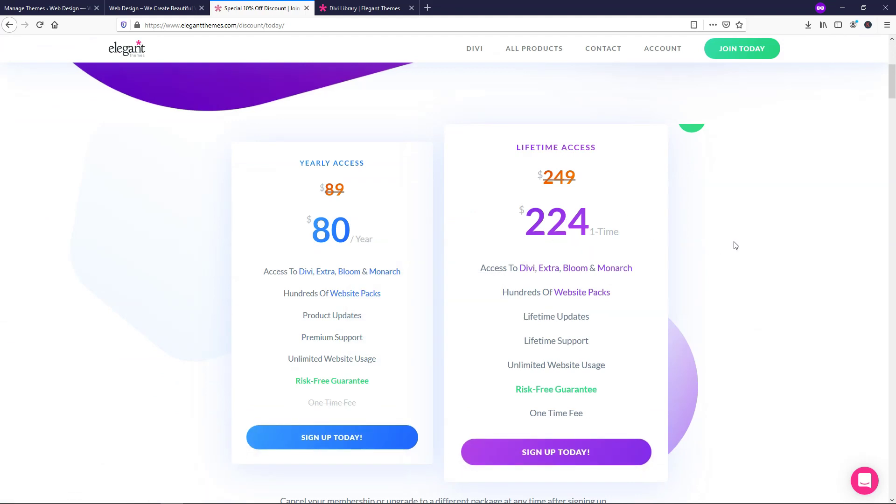
scroll(737, 245, up, 1)
scroll(737, 245, up, 6)
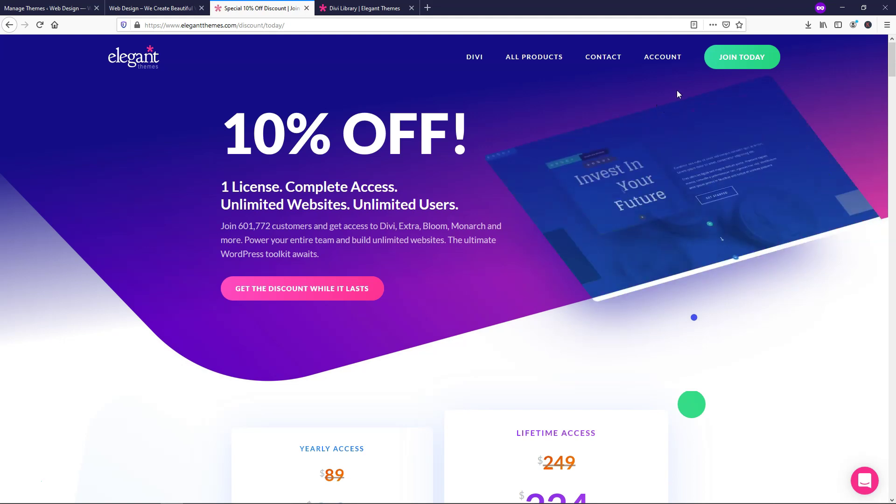
- Open the Members Area and scroll through the Divi, Divi Builder, Extra, Bloom and Monarch downloads
mouse_move(662, 65)
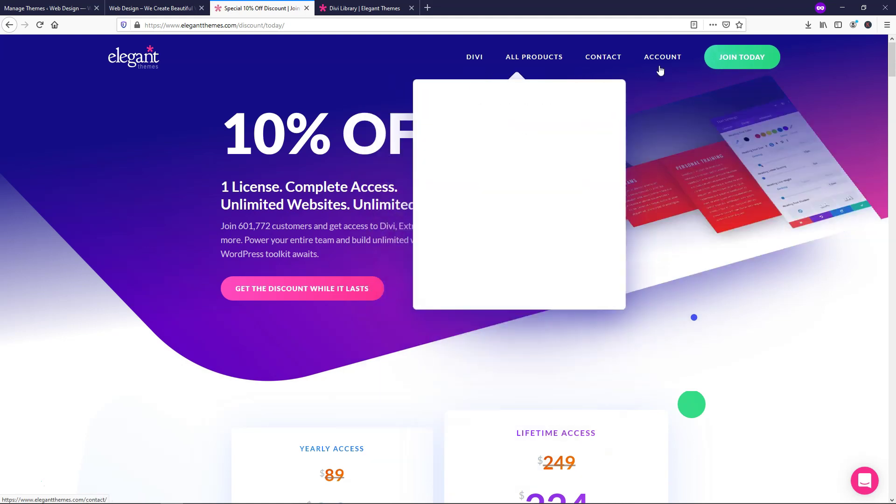
click(662, 63)
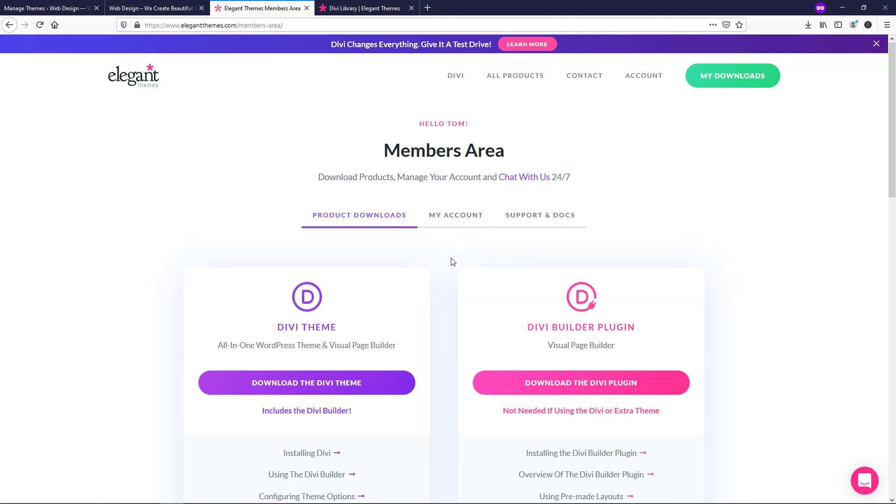
scroll(450, 262, down, 3)
scroll(421, 193, down, 1)
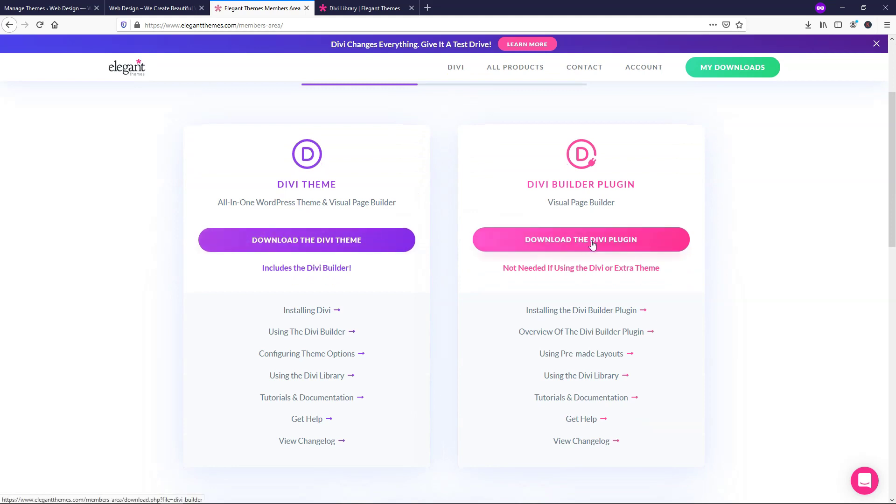
scroll(444, 254, down, 3)
scroll(444, 254, down, 3)
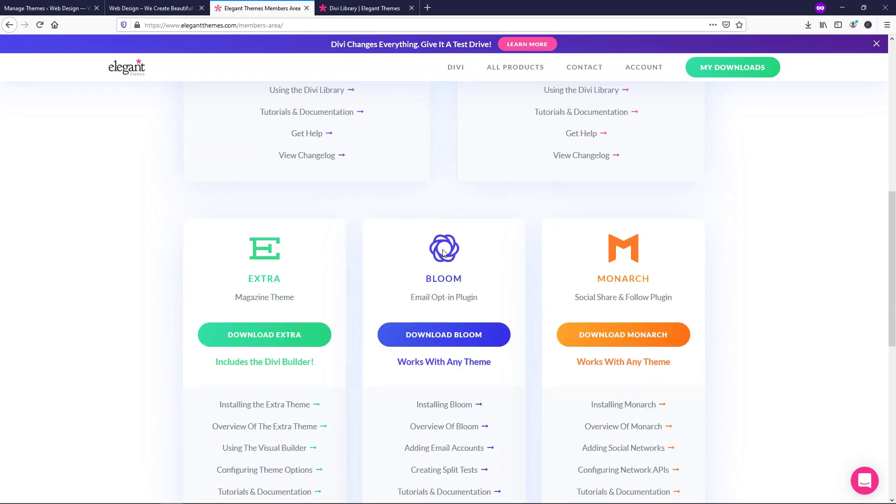
scroll(445, 255, down, 2)
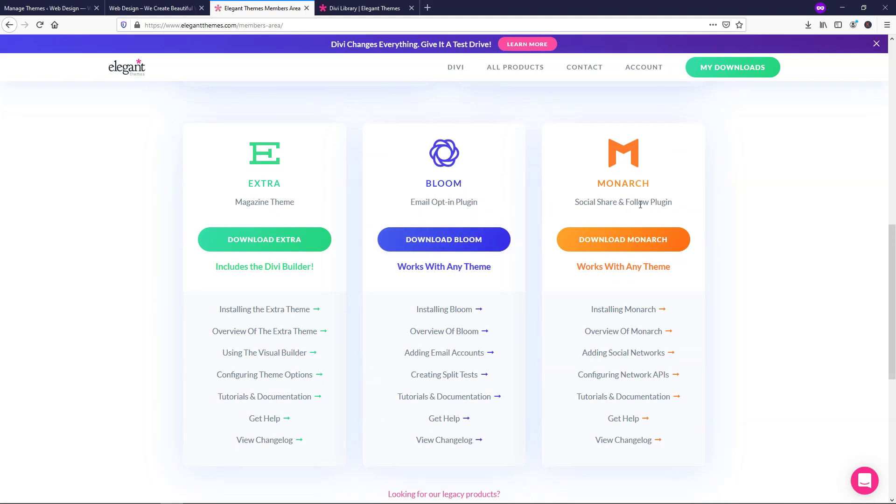
scroll(731, 210, up, 10)
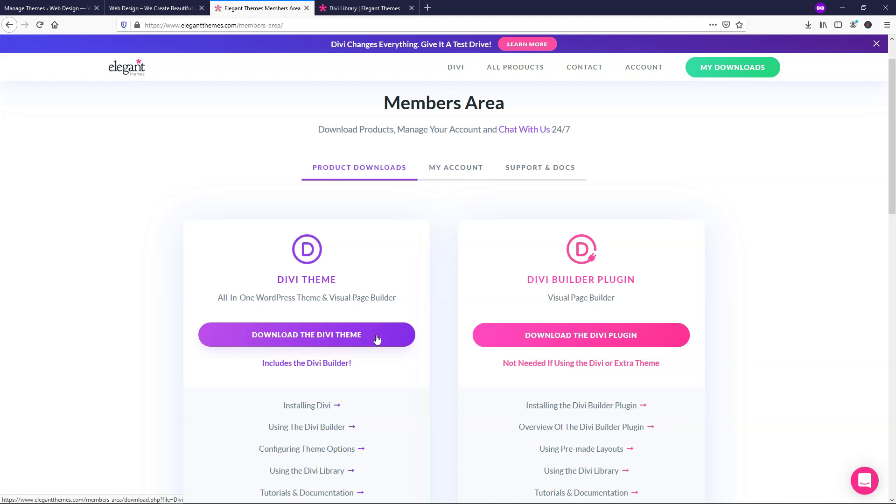
- Download Divi.zip from the Divi Theme card and minimize the Explorer window that appears
scroll(377, 339, up, 2)
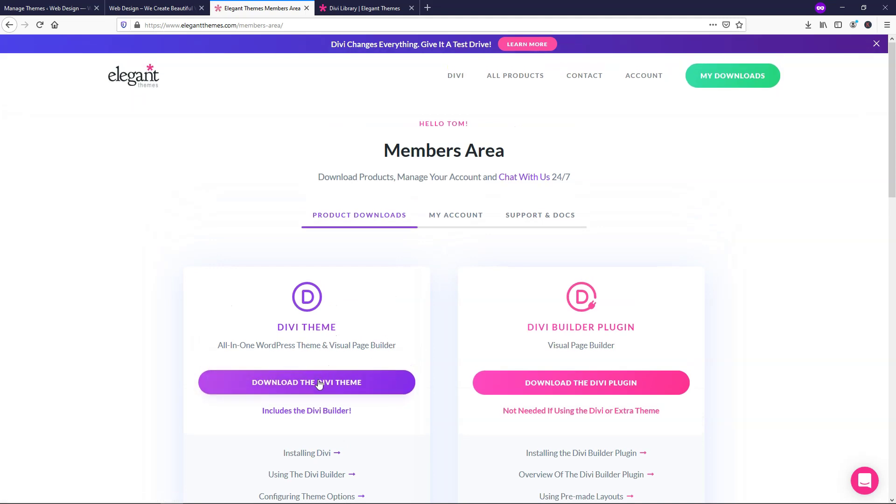
click(313, 387)
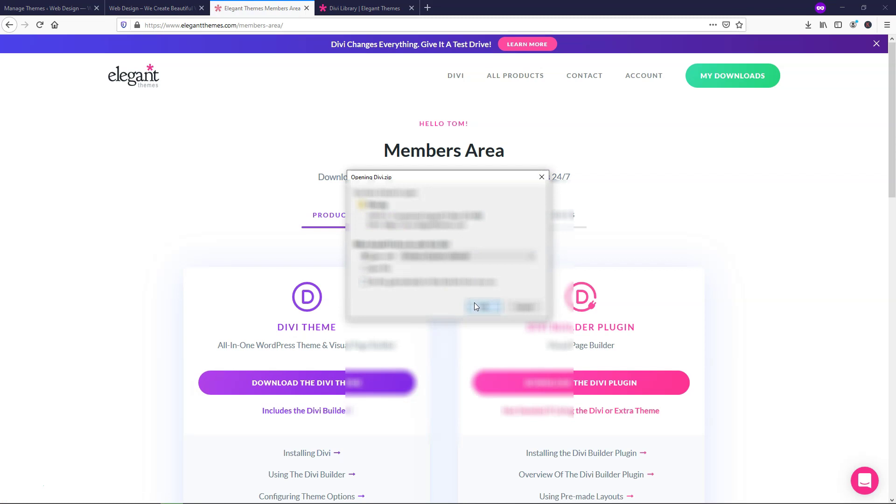
click(475, 306)
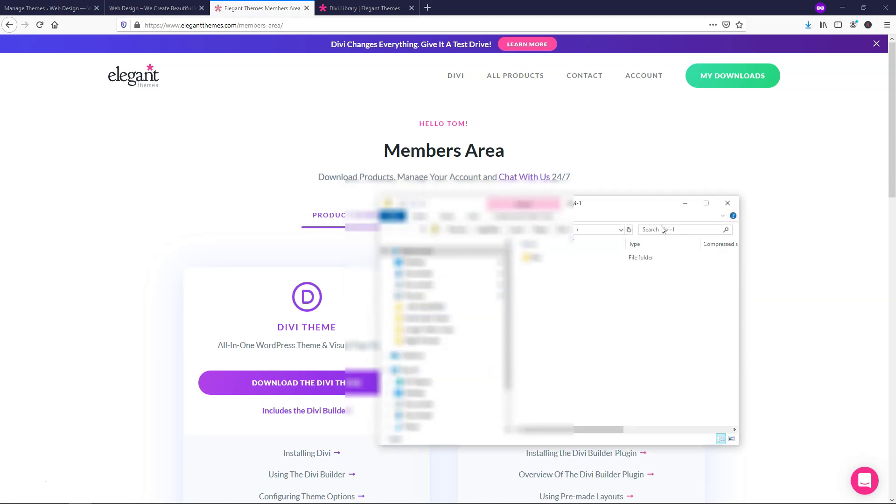
click(686, 204)
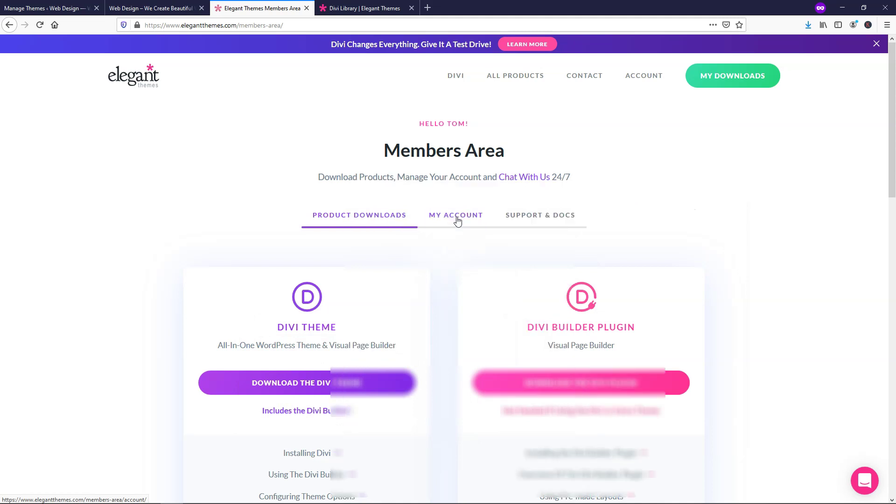
- Switch the Members Area to the My Account tab showing Manage Account Details
click(457, 217)
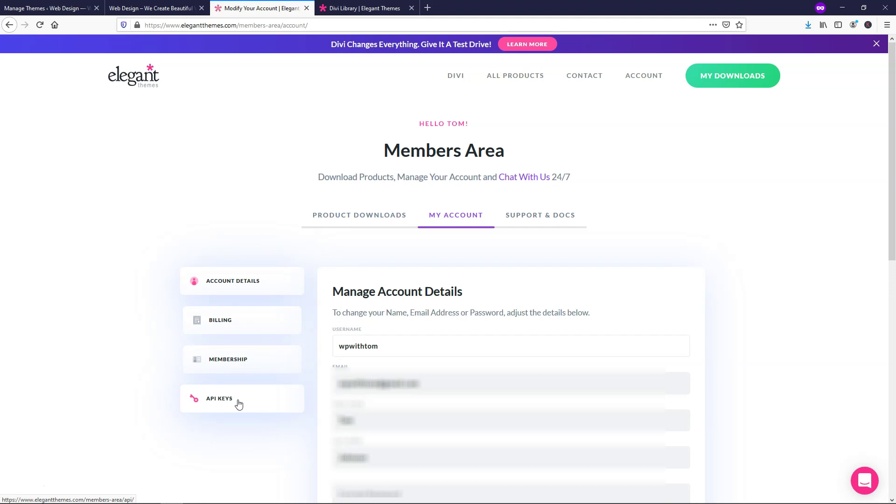
- Open Support & Docs and browse its tech support, live chat and tutorial resources
click(548, 219)
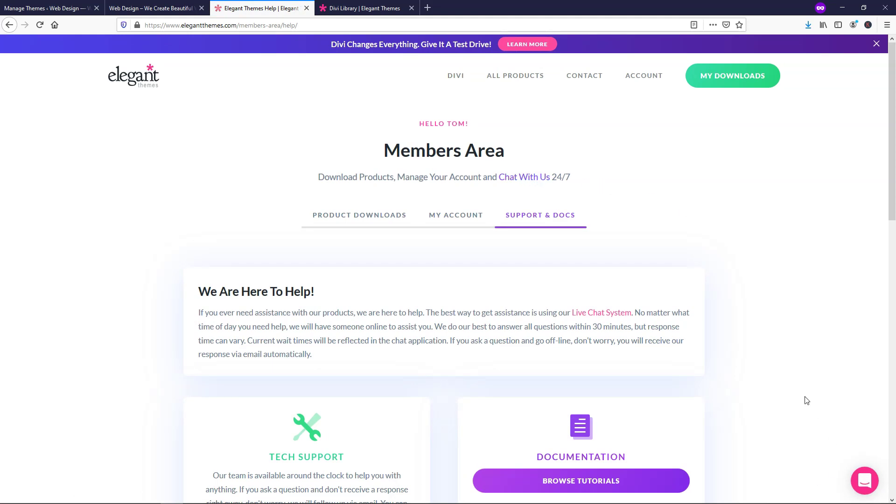
scroll(743, 385, down, 3)
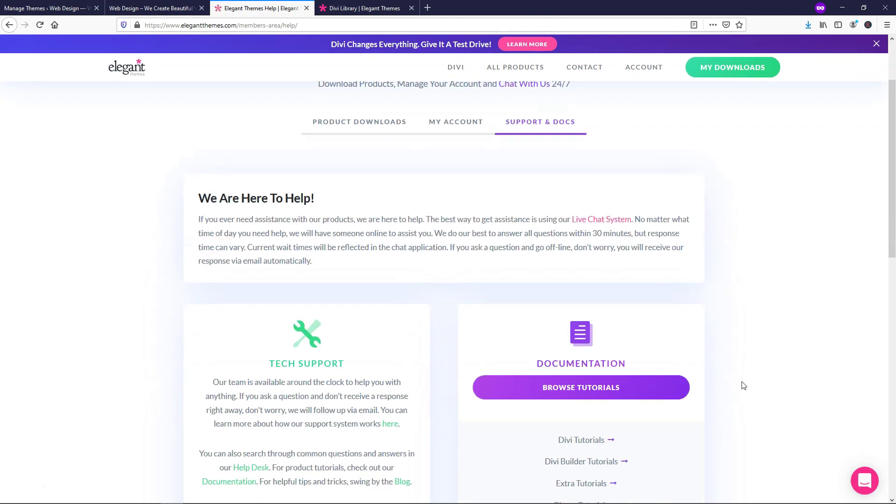
scroll(744, 385, down, 3)
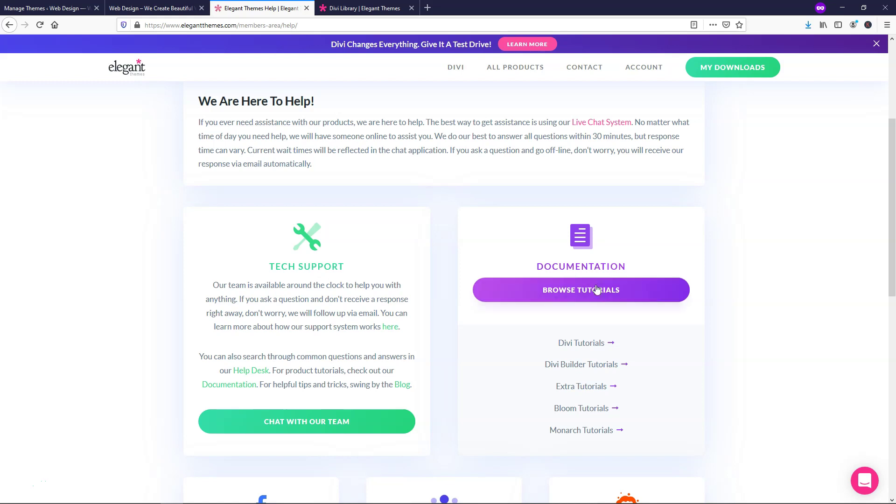
scroll(736, 305, down, 6)
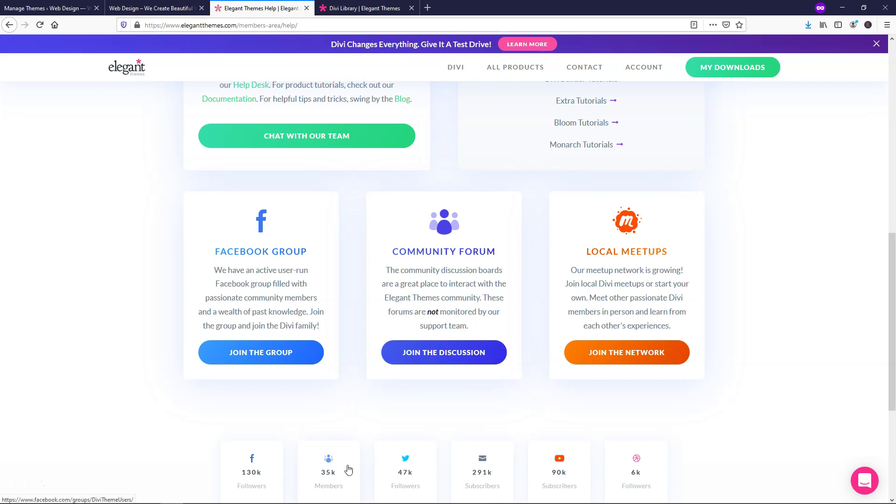
scroll(251, 442, down, 3)
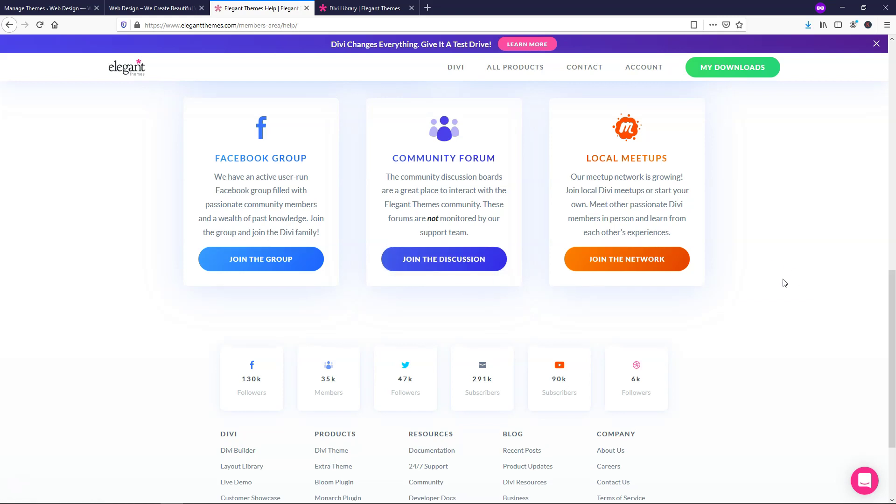
scroll(784, 283, up, 6)
scroll(784, 284, down, 5)
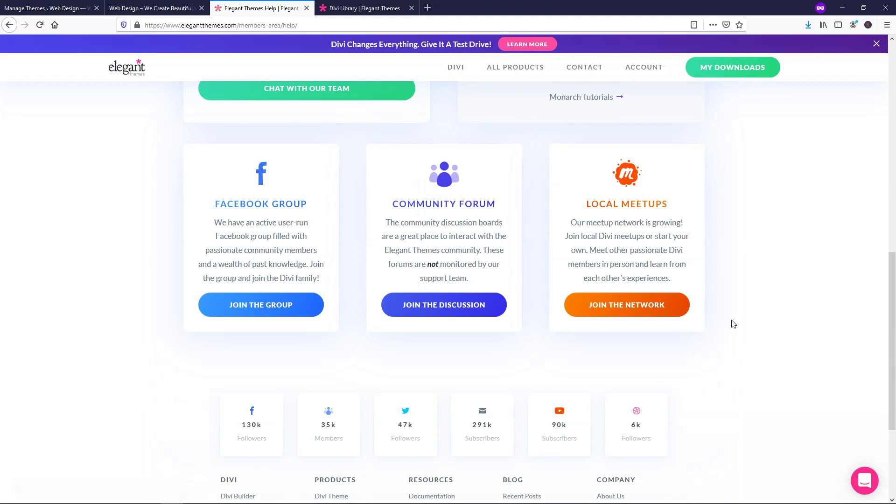
scroll(766, 283, up, 10)
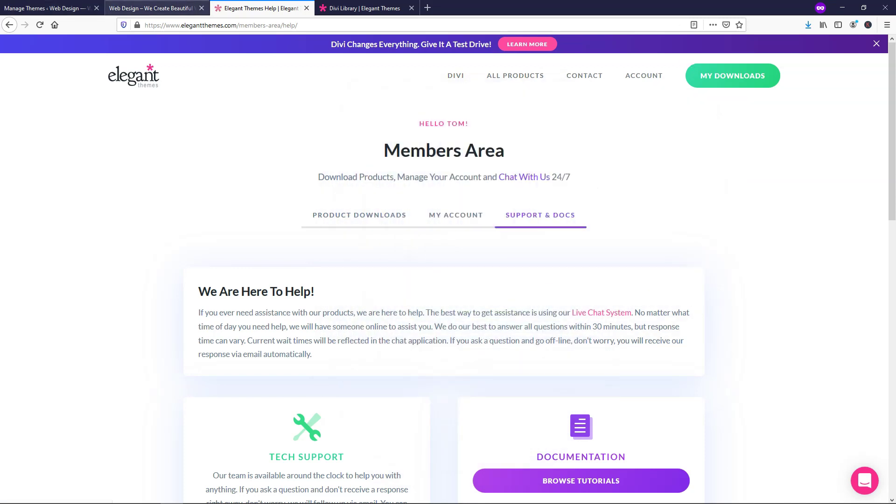
- Upload Divi.zip from the Downloads folder through Themes > Add New > Upload Theme and install it
click(66, 8)
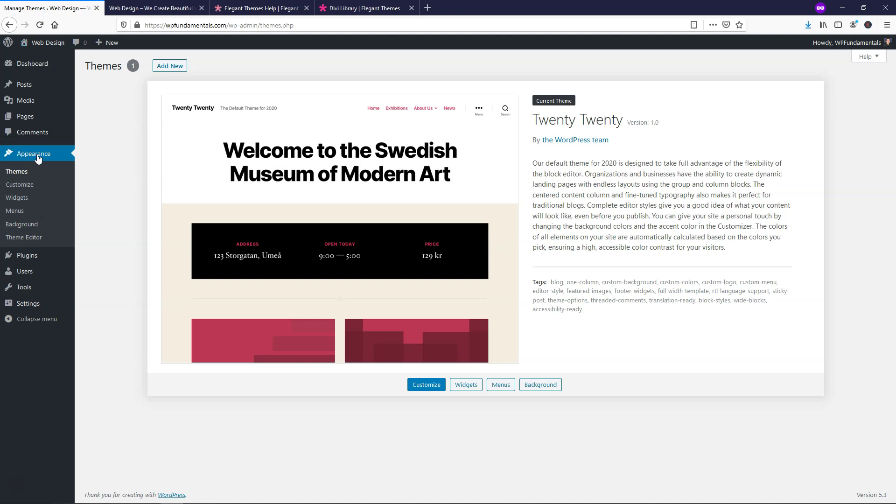
click(171, 66)
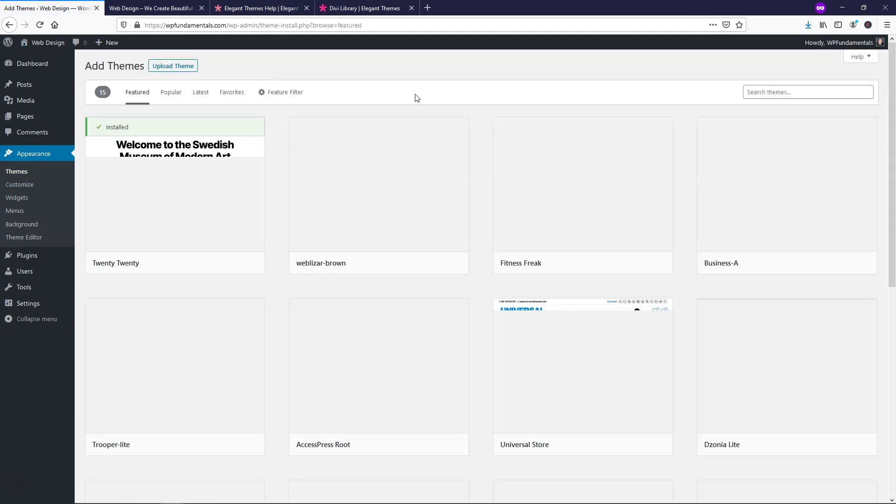
click(183, 65)
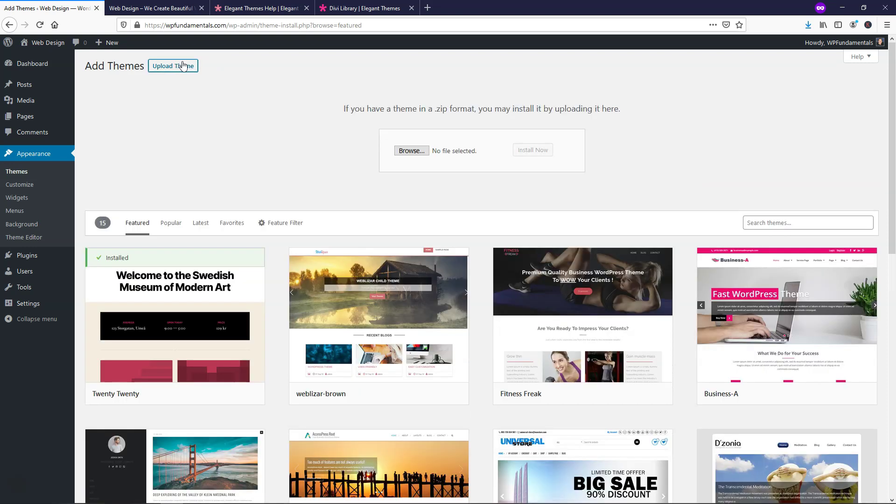
click(410, 152)
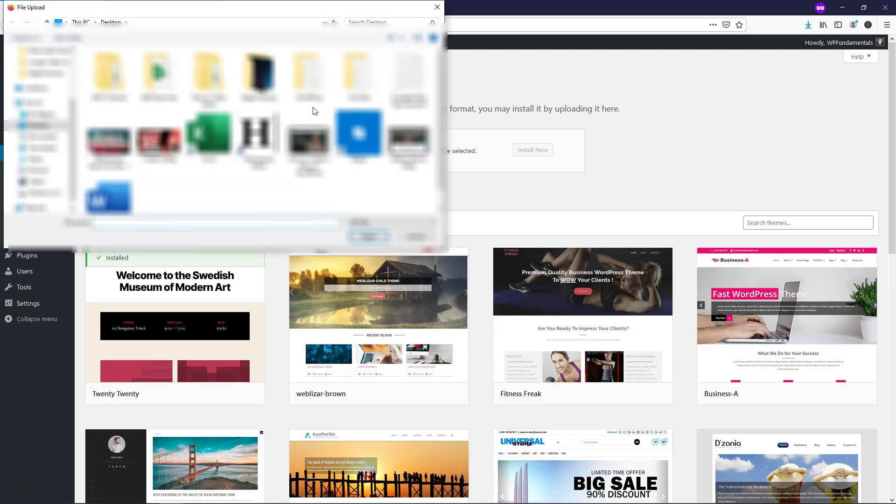
scroll(71, 64, up, 3)
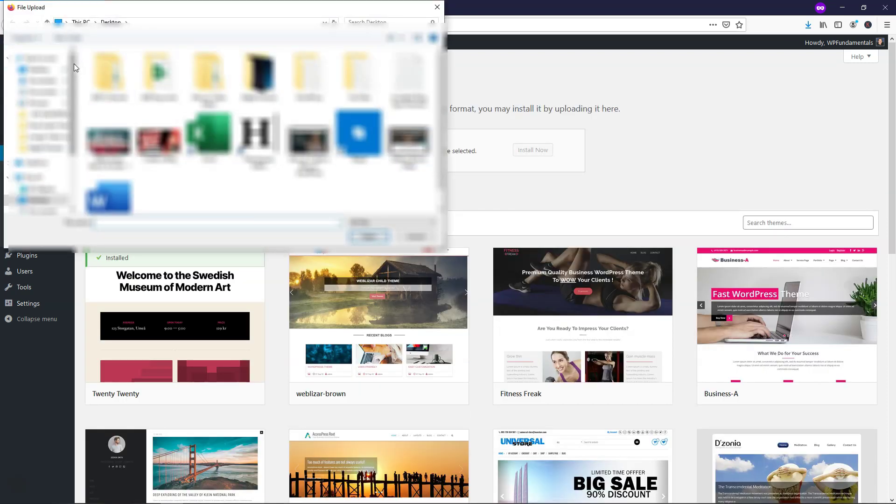
click(46, 80)
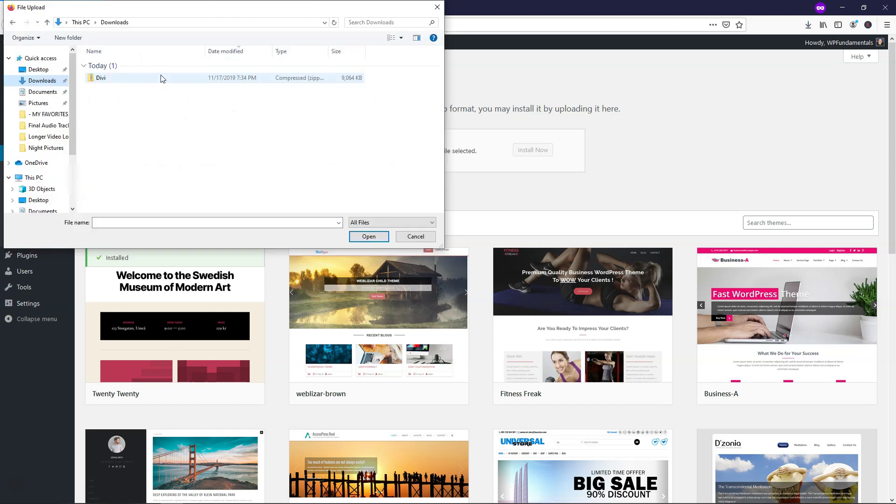
double_click(117, 80)
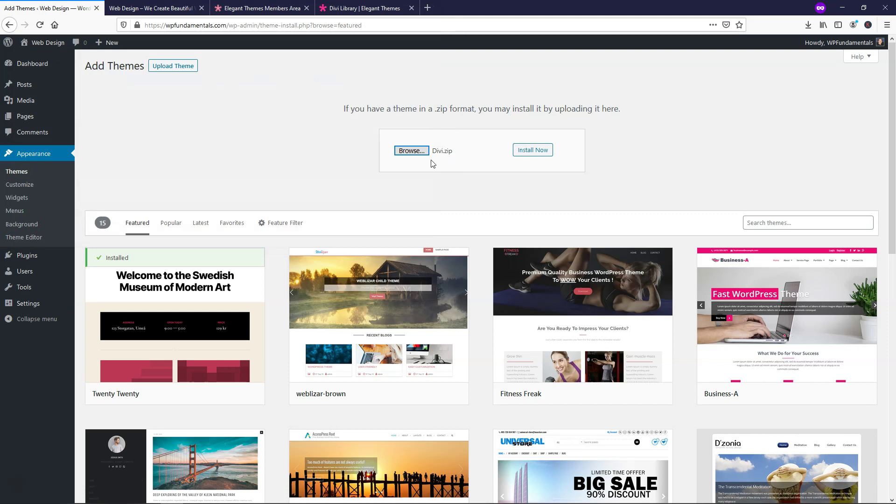
click(537, 155)
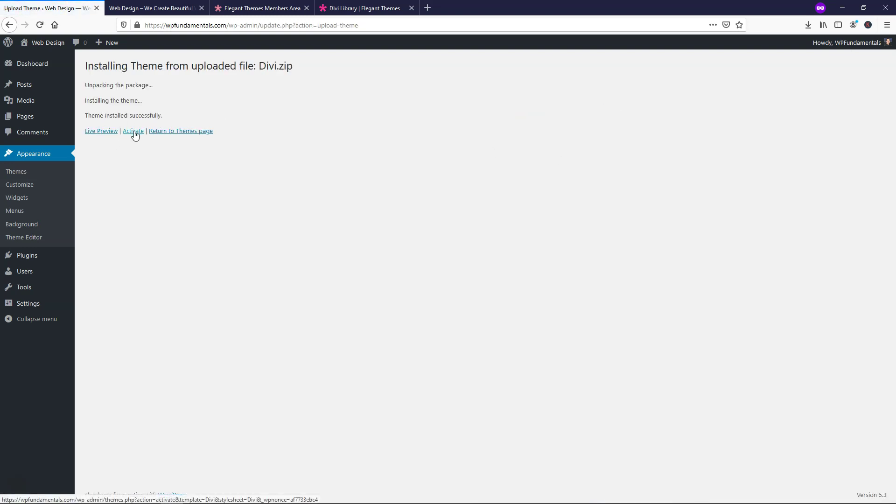
- Activate the newly installed Divi theme
click(136, 11)
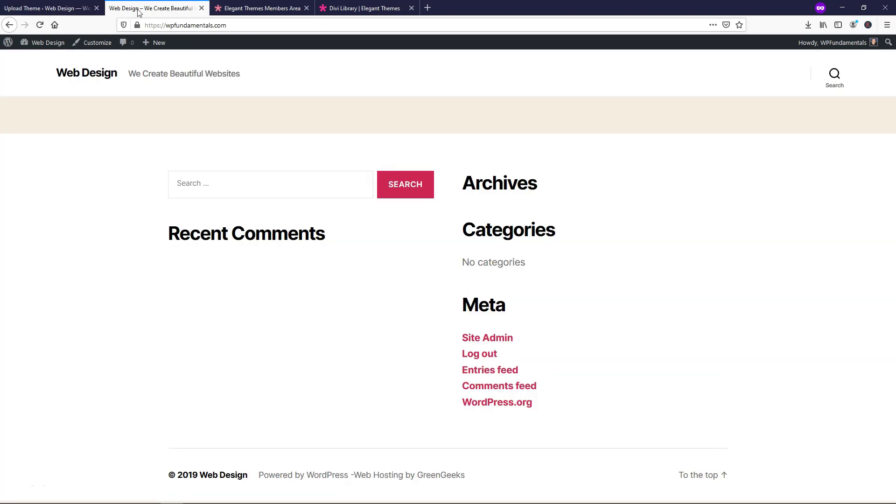
click(20, 9)
click(133, 132)
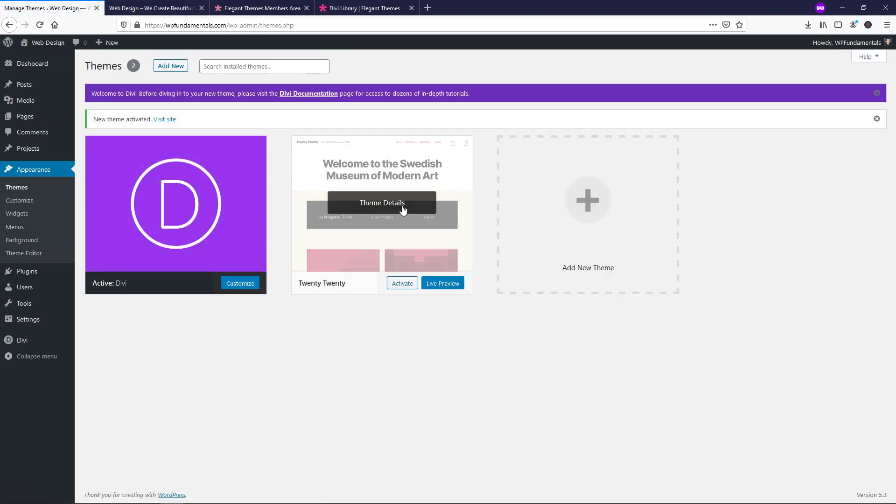
- Delete the Twenty Twenty theme and reload the front page to show the Divi design
click(395, 202)
click(803, 480)
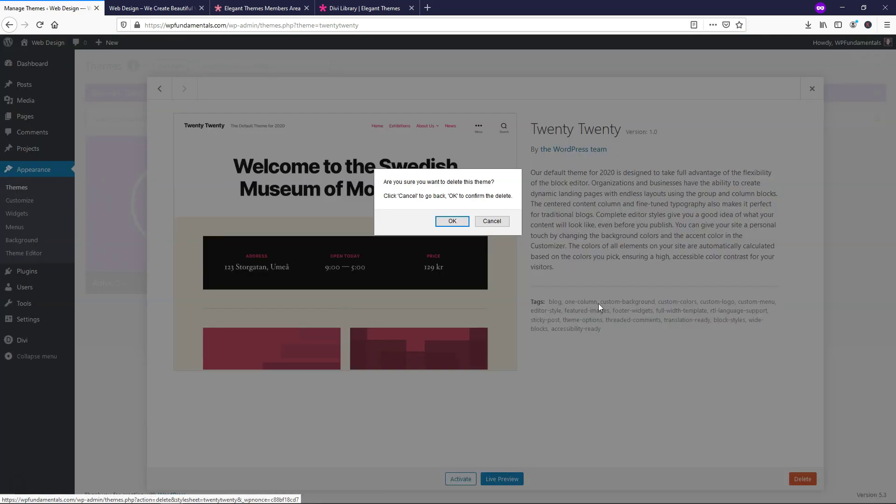
click(446, 220)
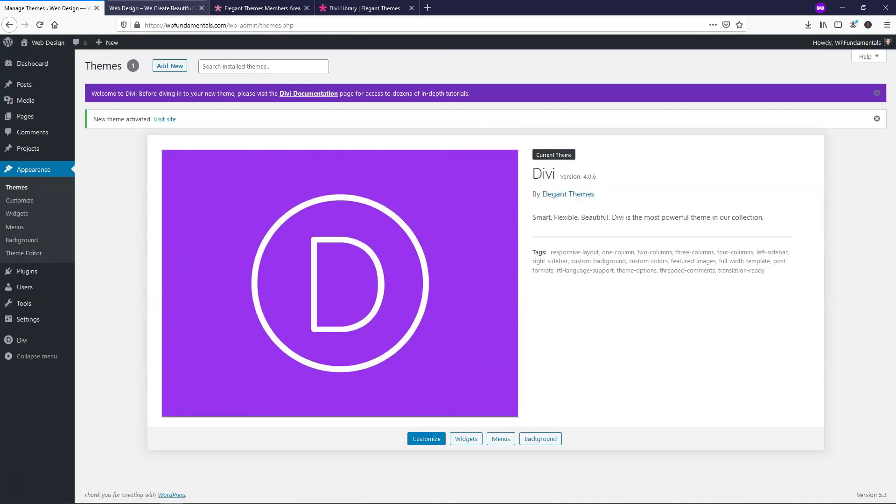
click(154, 8)
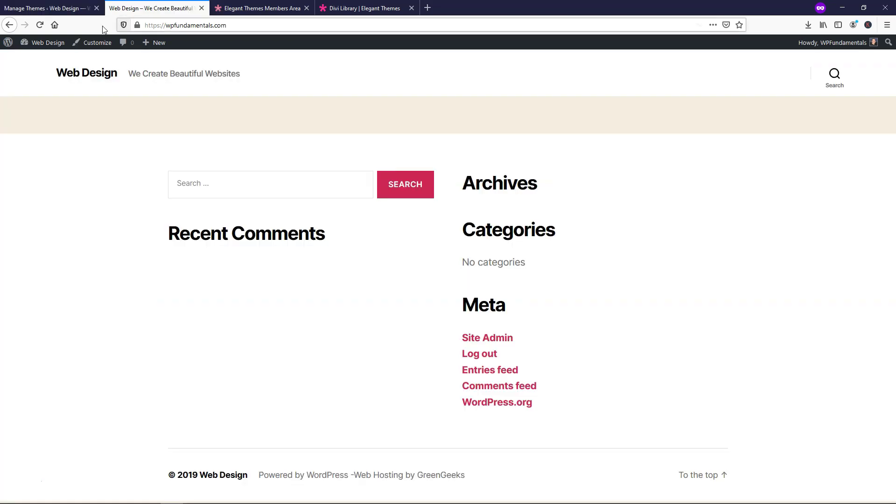
click(40, 26)
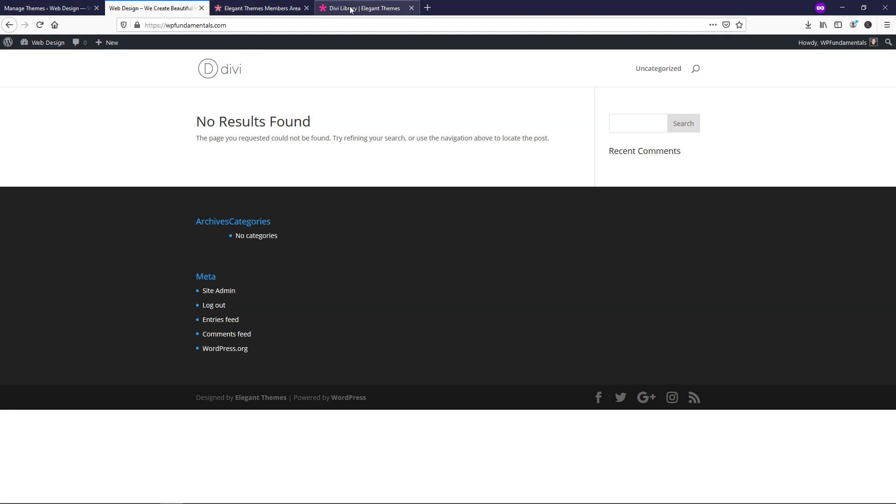
- Copy the API key from the Members Area's My Account > API Keys page and return to WordPress
click(252, 9)
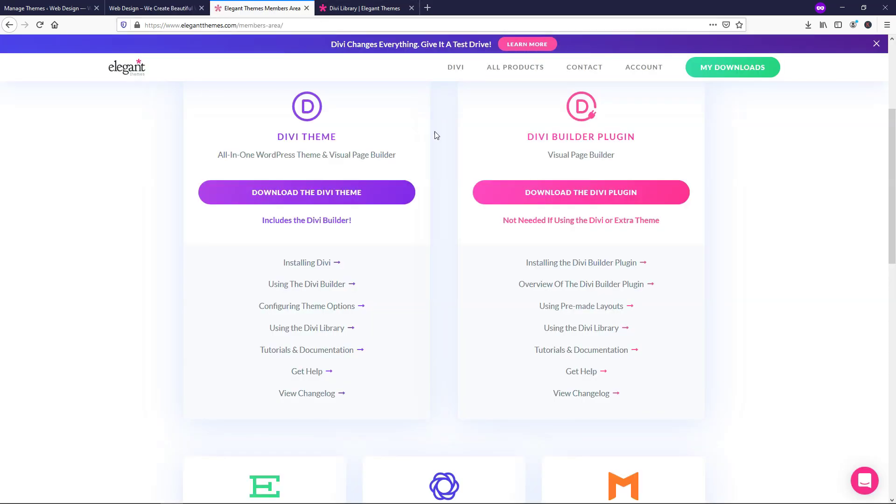
scroll(435, 136, up, 4)
click(463, 219)
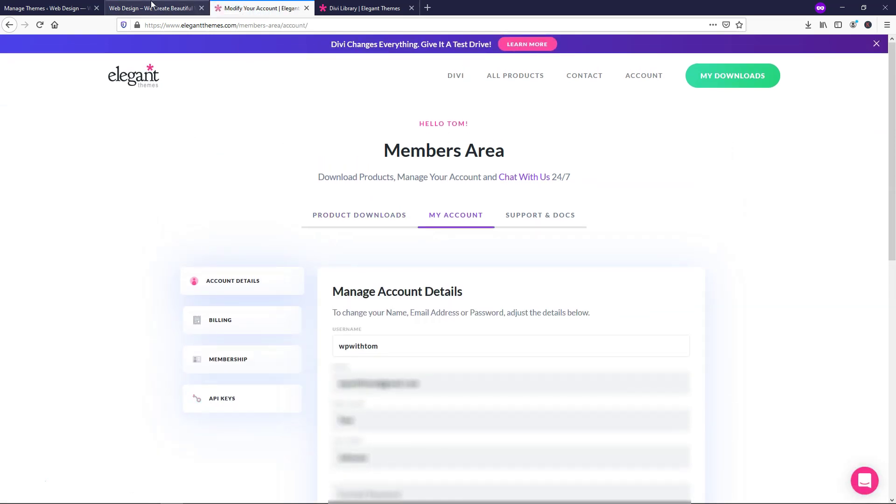
click(227, 404)
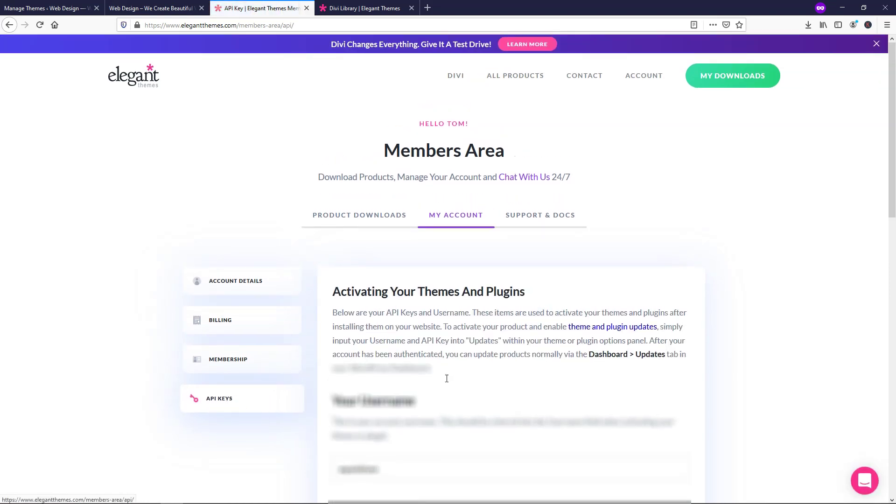
scroll(656, 422, down, 4)
click(466, 428)
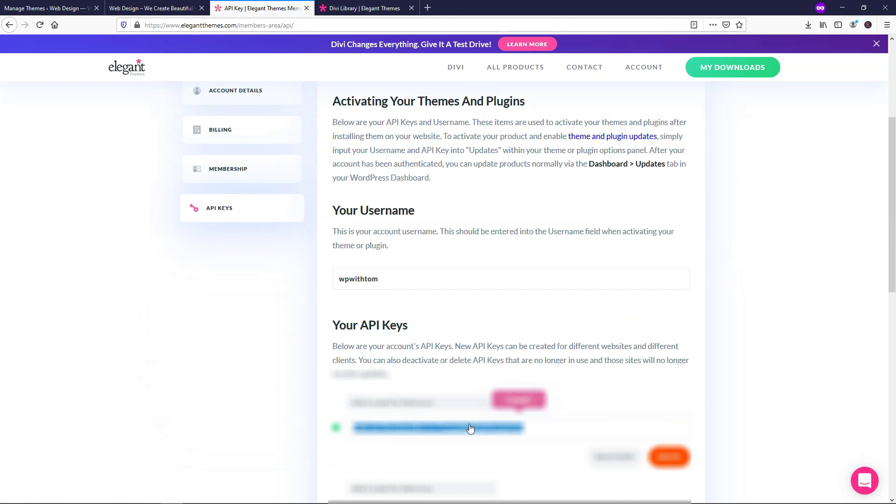
click(155, 8)
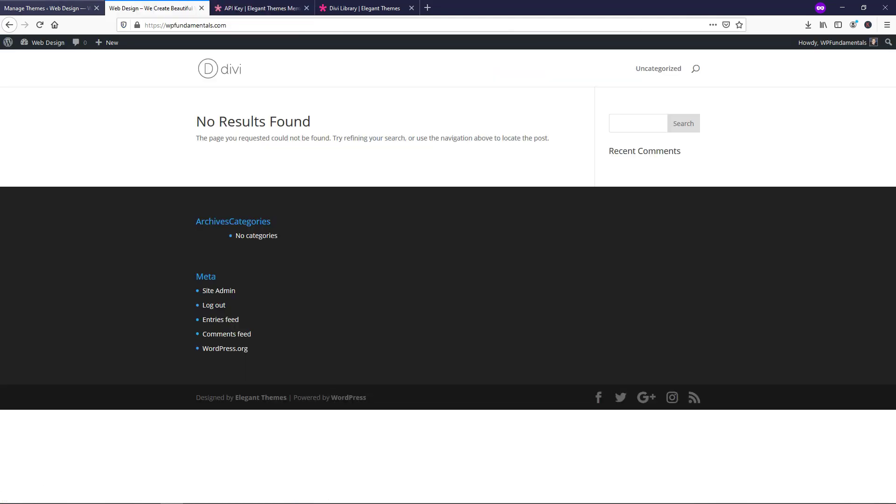
click(52, 8)
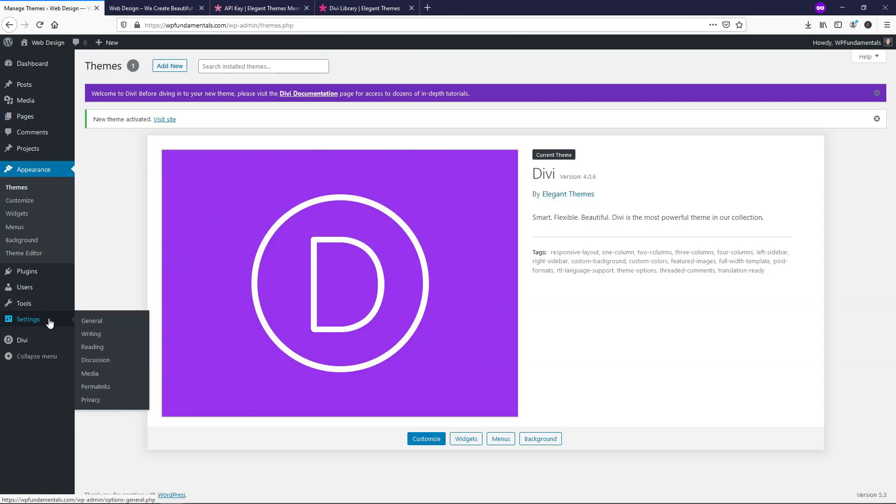
- In Divi Theme Options > Updates, enter the account username, paste the API key, and save
mouse_move(41, 346)
click(119, 343)
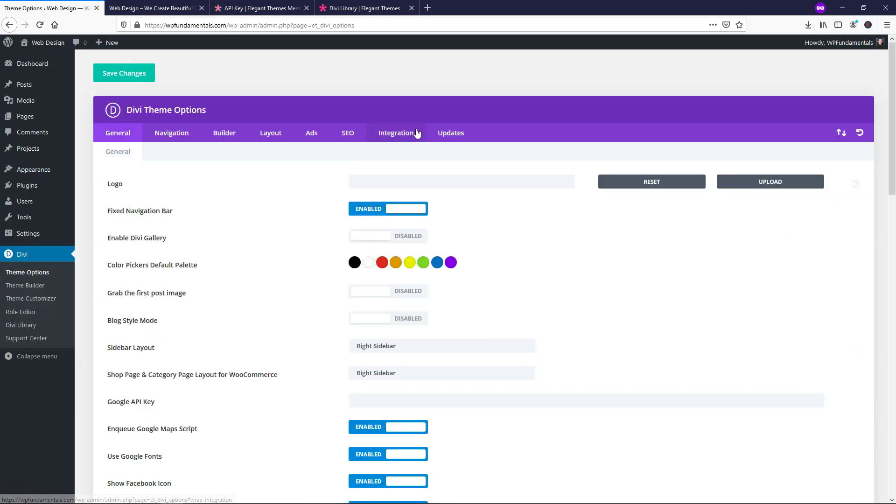
click(462, 134)
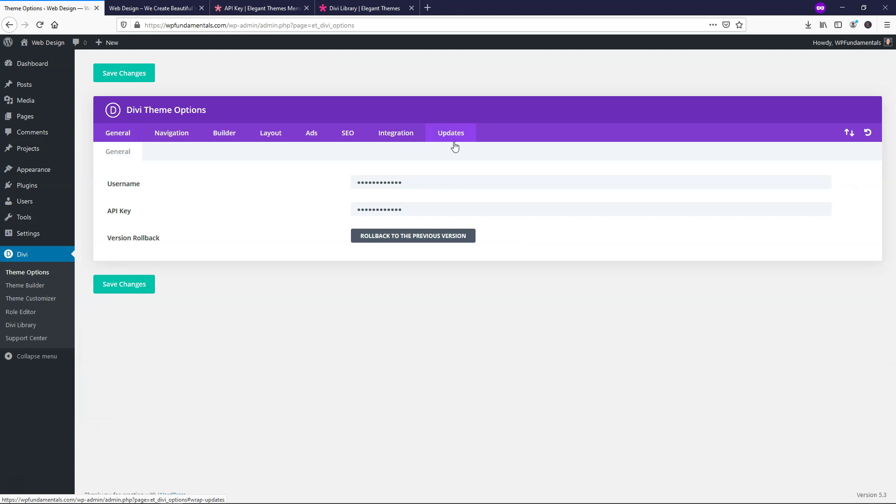
double_click(417, 184)
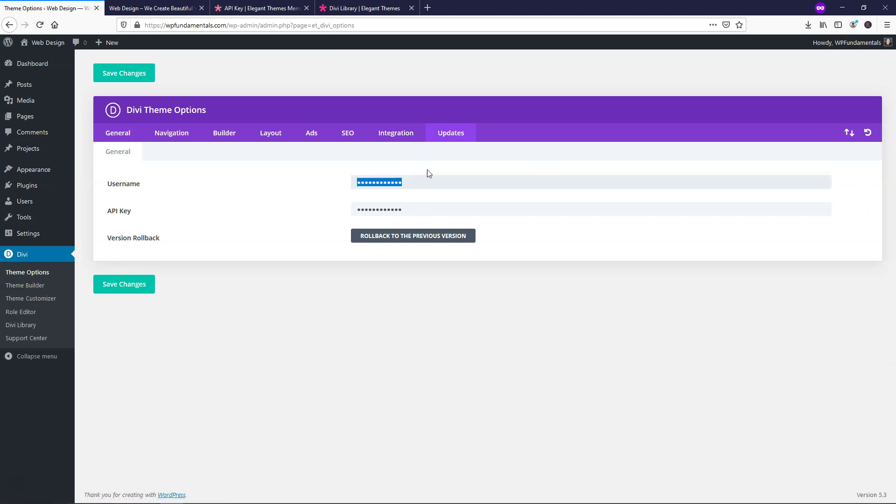
text(wpfundame)
drag(419, 204, 340, 211)
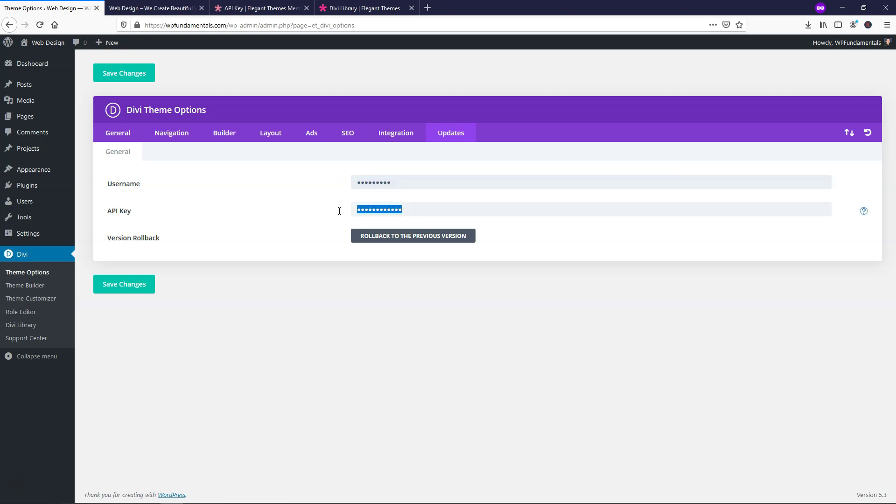
key(ctrl+v)
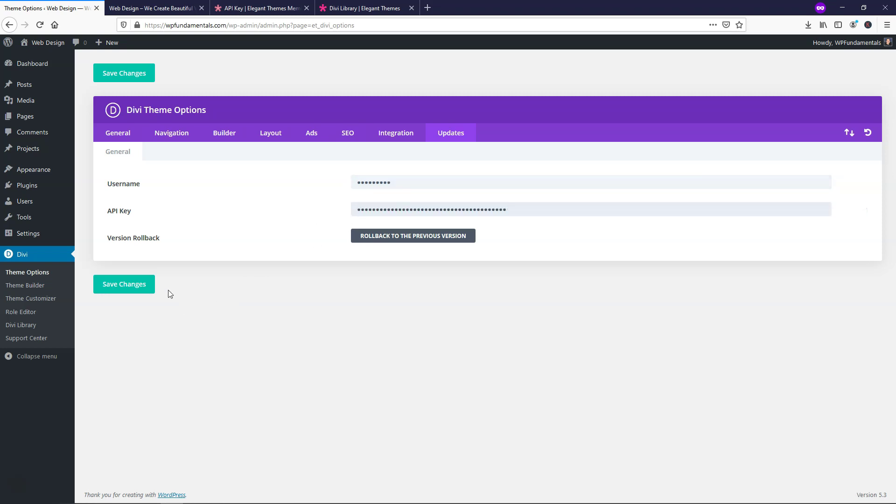
click(126, 292)
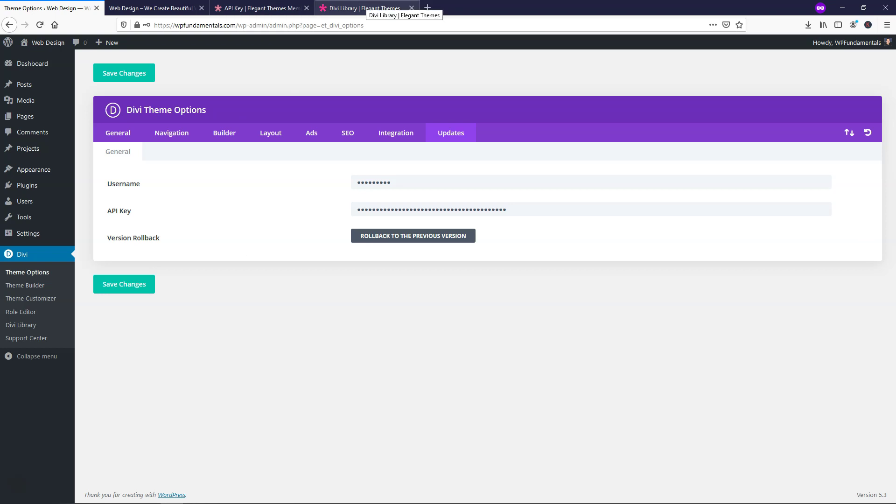
- Close the Elegant Themes API key and Divi Library tabs, returning to Theme Options
click(280, 8)
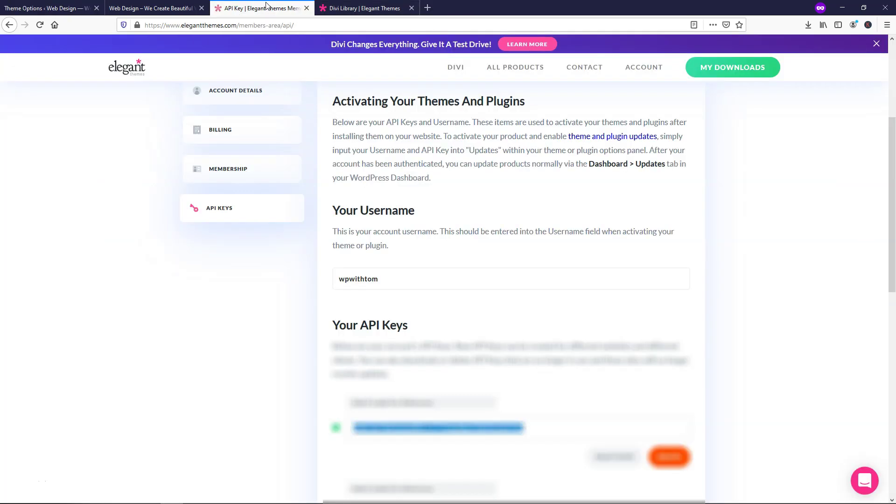
click(307, 8)
click(307, 8)
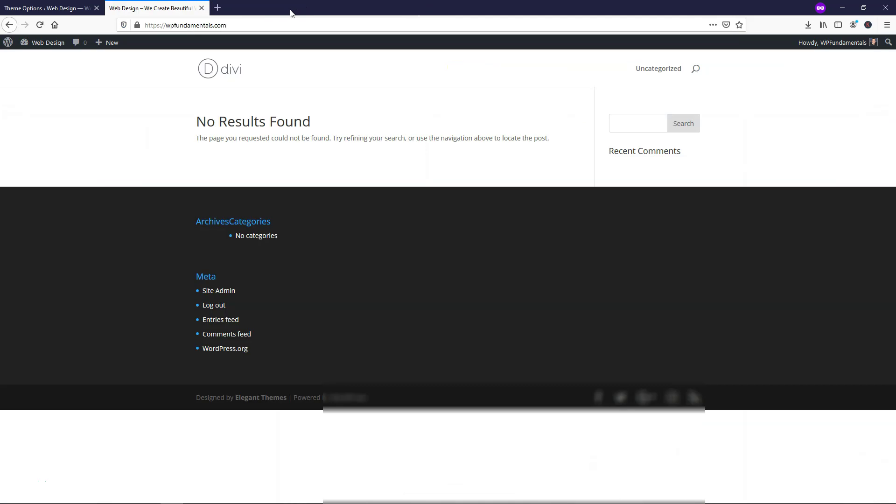
click(52, 8)
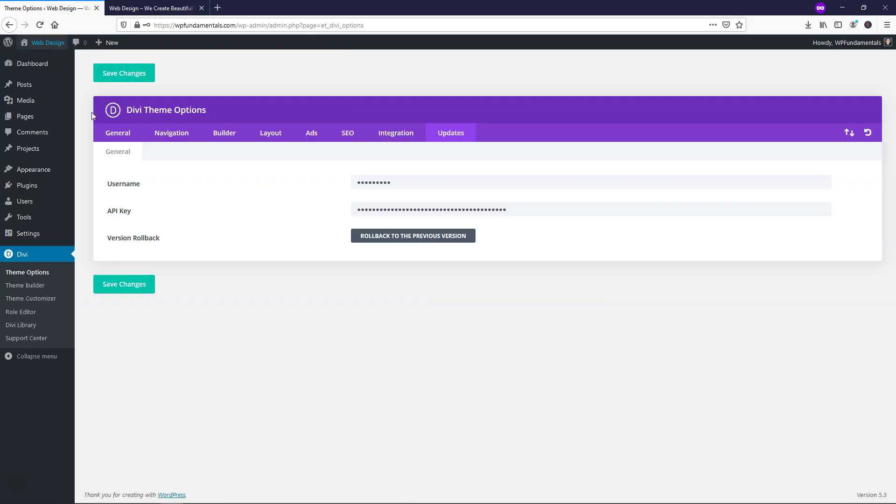
mouse_move(69, 147)
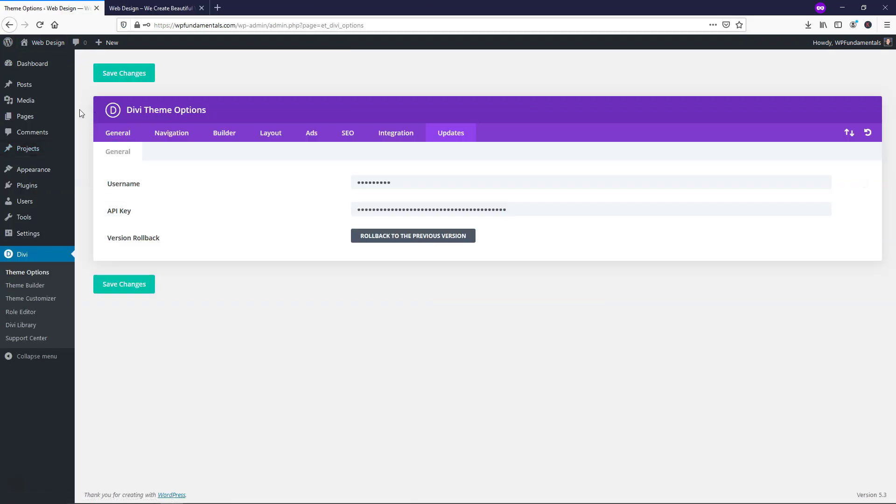
- Create a new page titled 'Home' and publish it
click(42, 121)
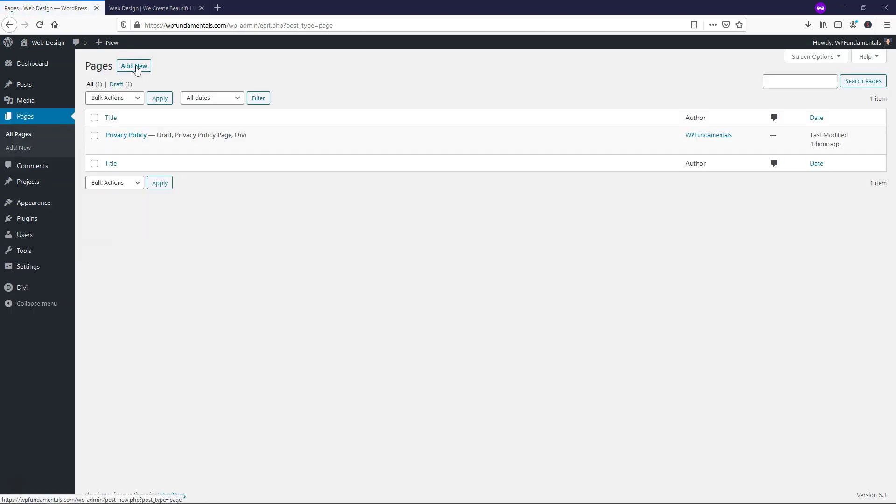
click(137, 68)
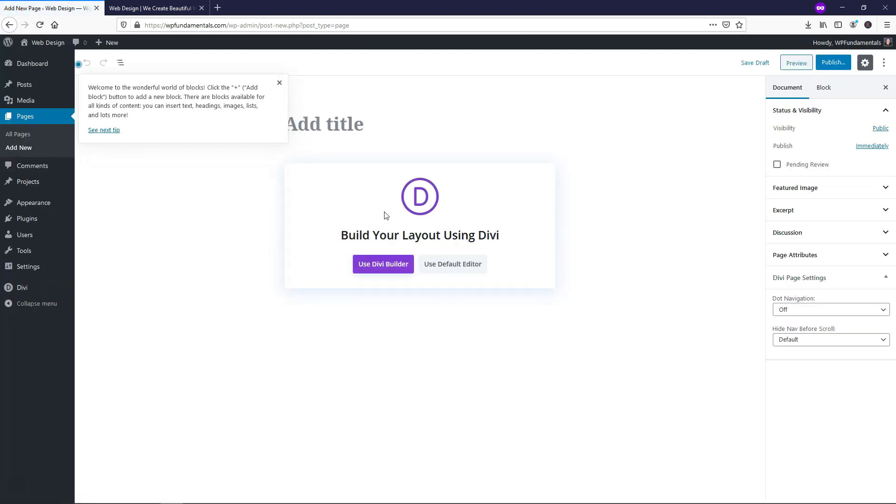
click(279, 83)
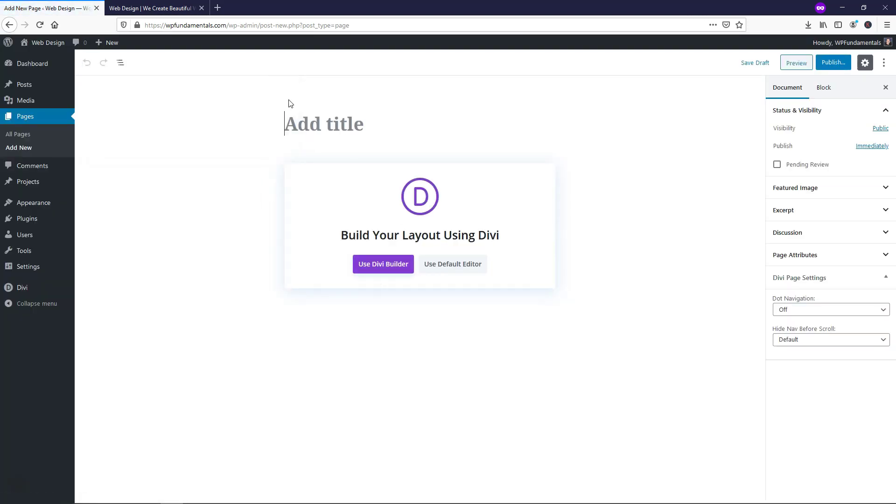
click(314, 122)
text(Home)
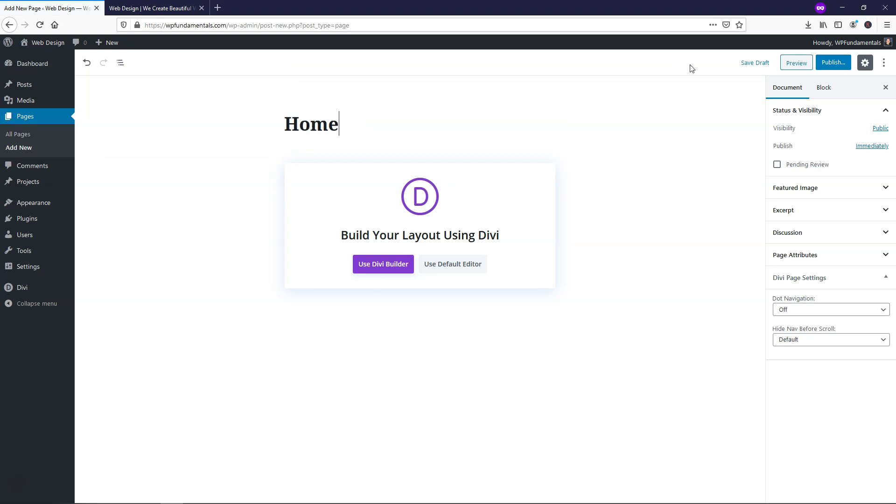
click(832, 62)
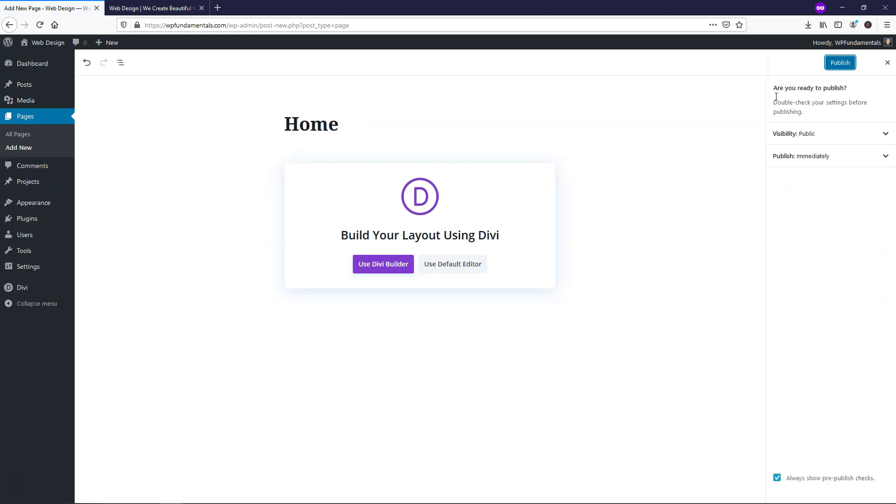
click(838, 65)
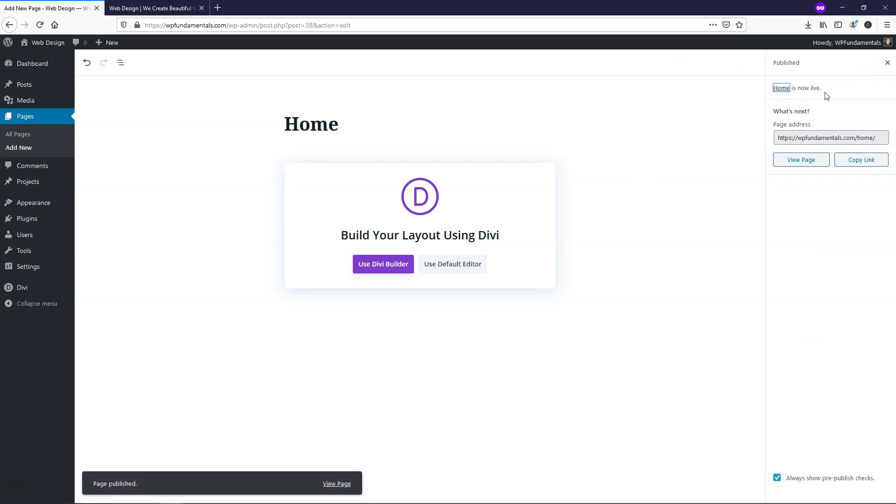
- Load the SEO Agency pack's Home layout into the page from Divi Builder's premade layouts
click(383, 270)
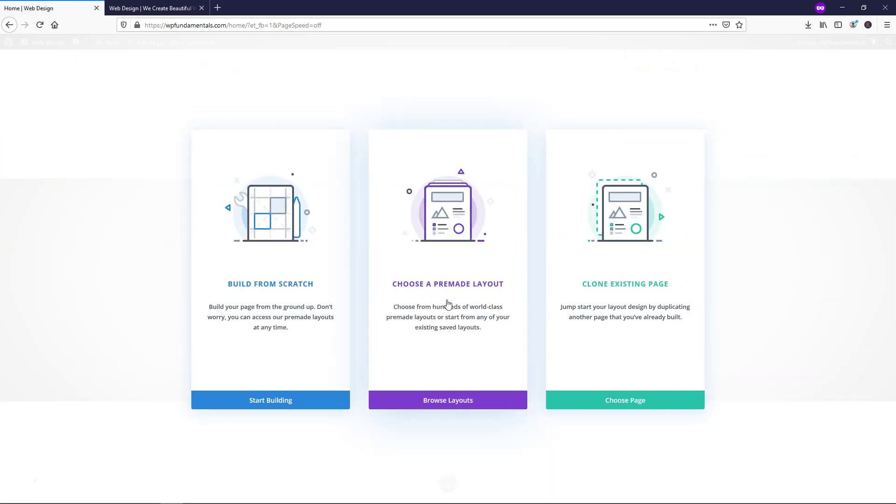
click(448, 304)
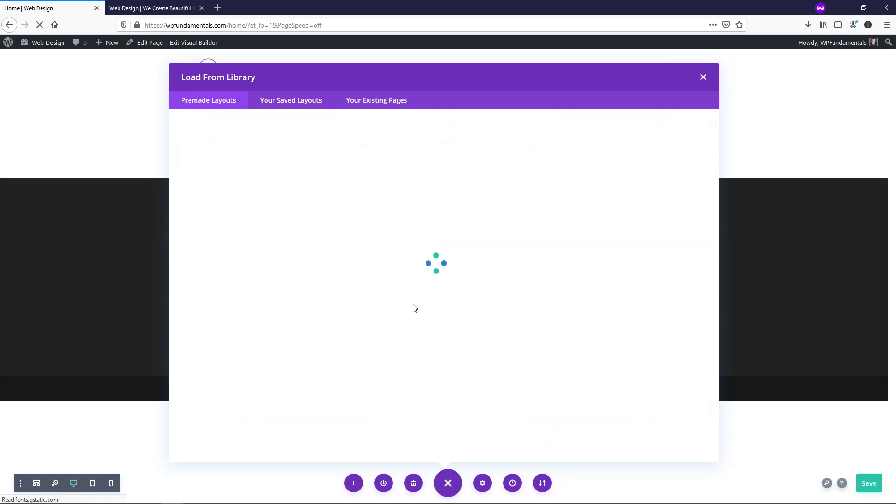
scroll(426, 276, down, 5)
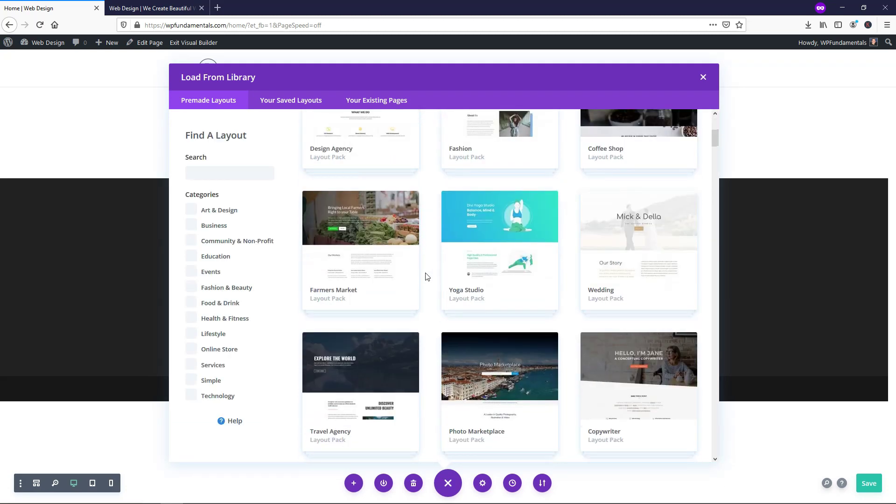
scroll(426, 276, down, 10)
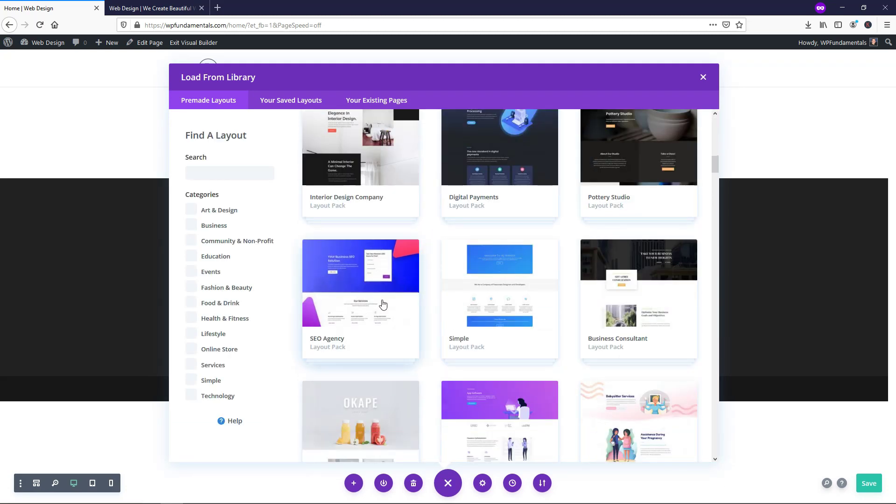
click(375, 287)
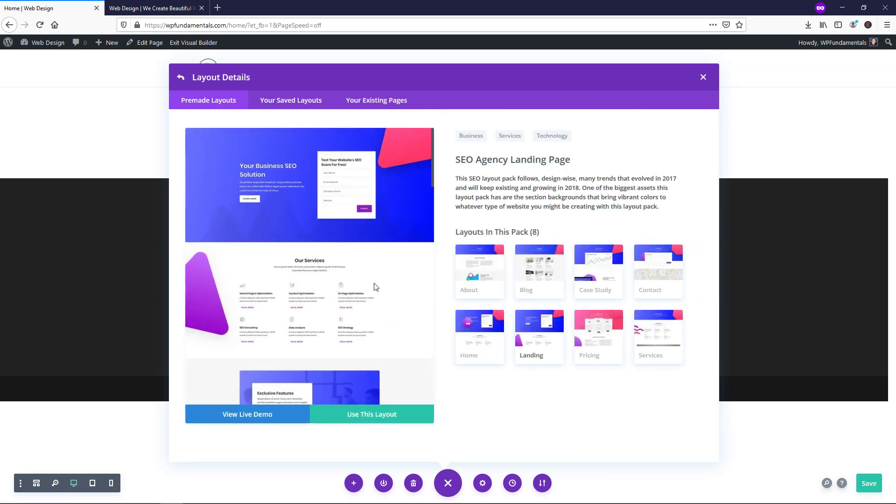
click(469, 340)
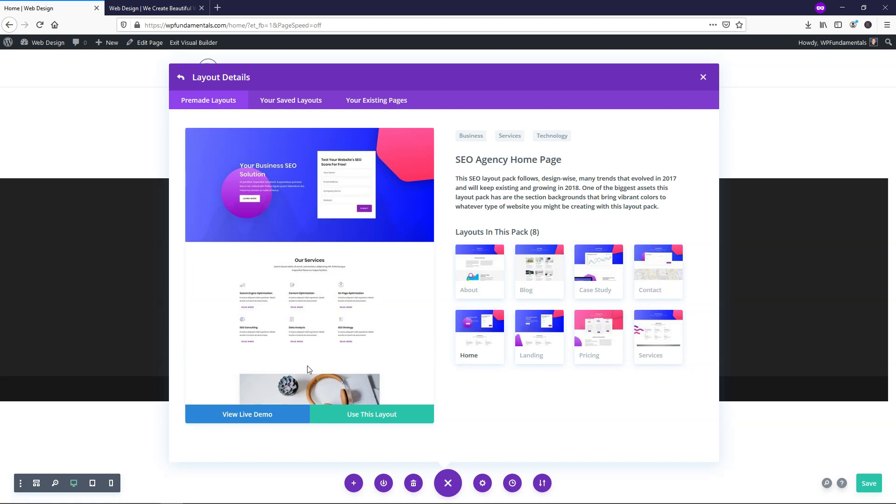
click(380, 420)
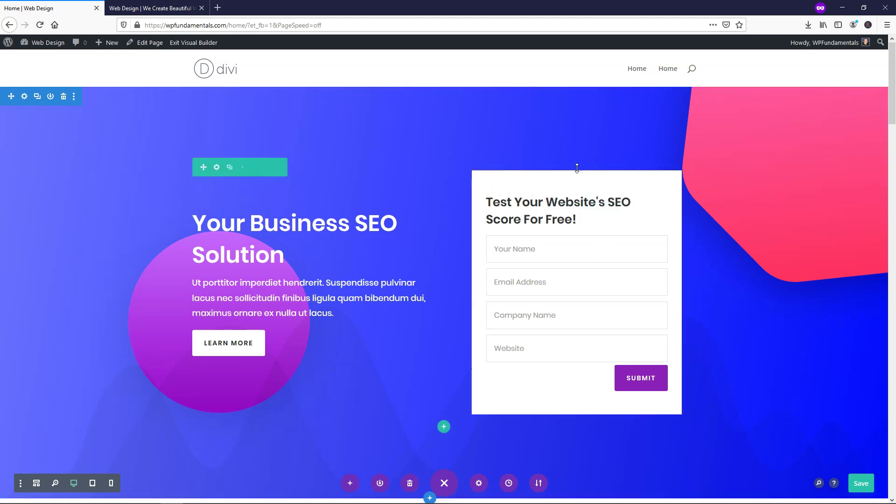
scroll(417, 270, down, 10)
scroll(417, 270, down, 15)
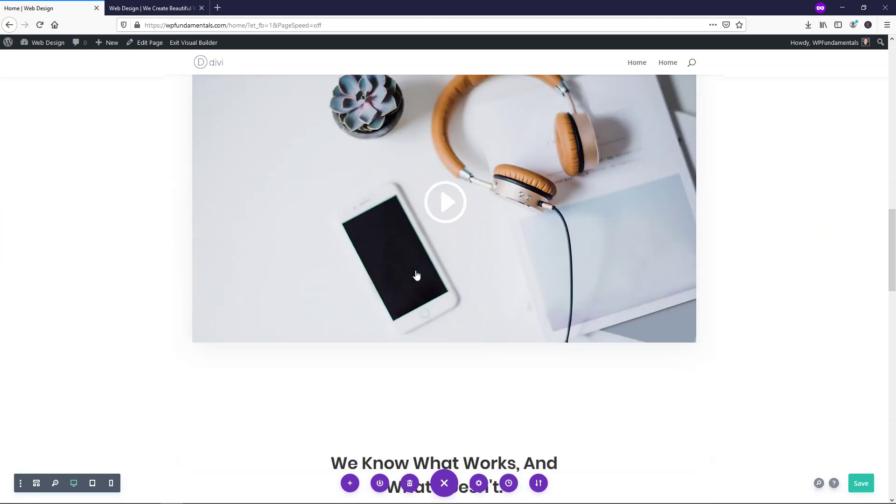
scroll(414, 276, down, 3)
scroll(416, 278, up, 15)
scroll(416, 277, up, 10)
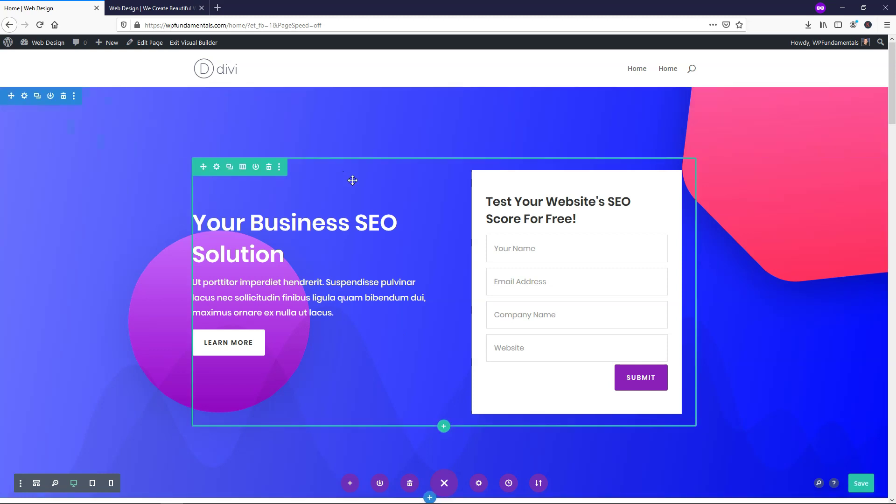
mouse_move(40, 43)
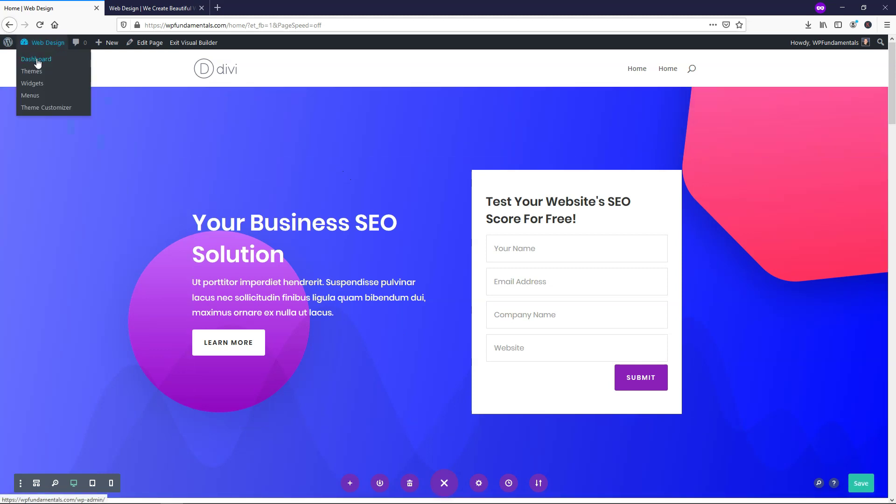
- Add a new page titled 'Services' from Pages > Add New and publish it at /services/
click(38, 60)
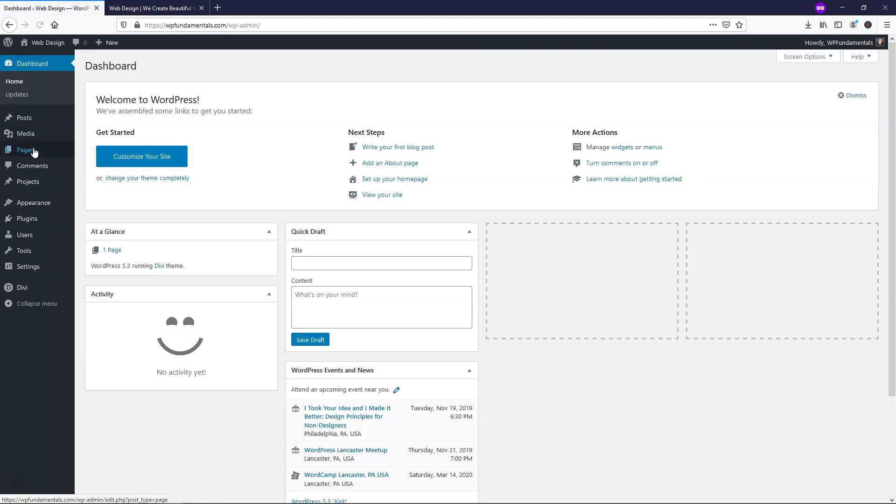
click(35, 153)
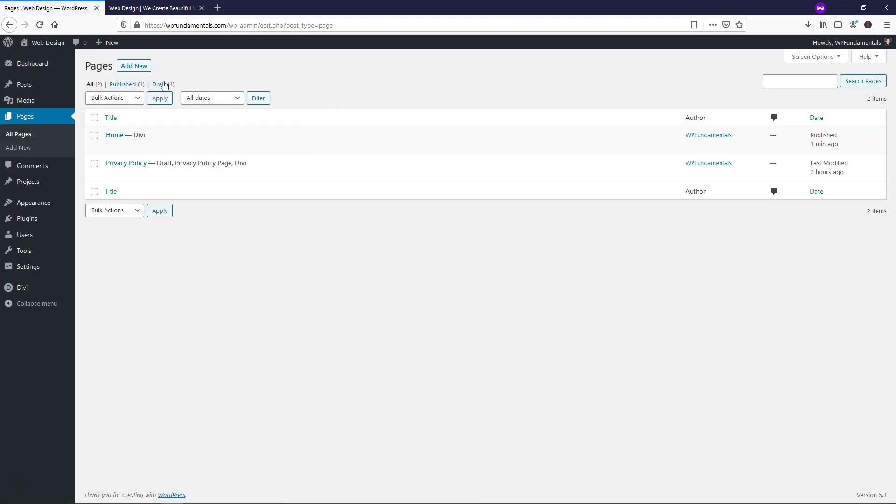
click(140, 71)
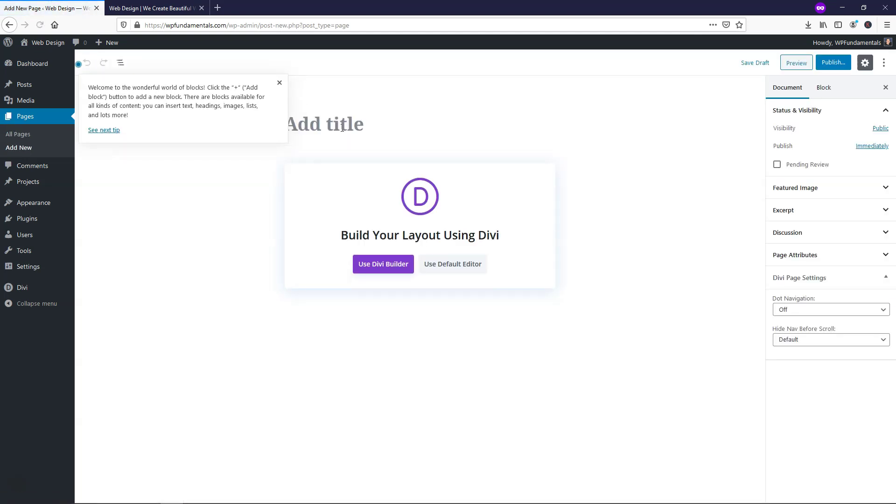
click(361, 123)
text(Ser)
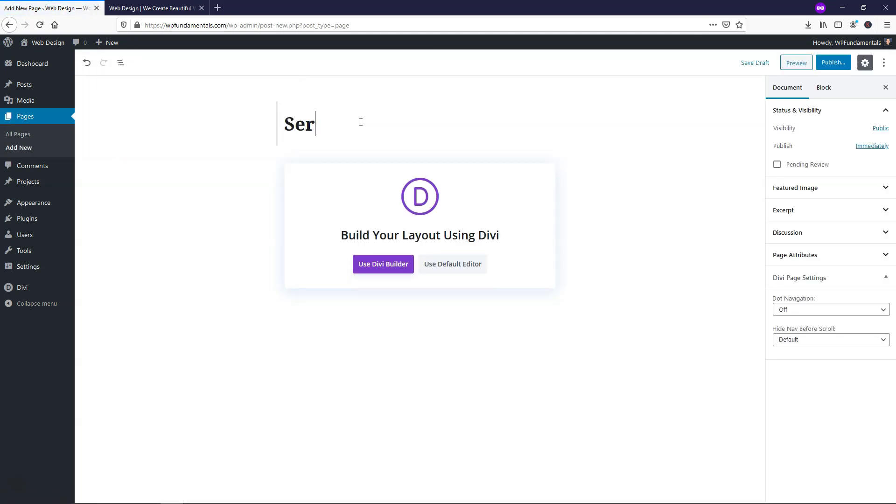
text(vices)
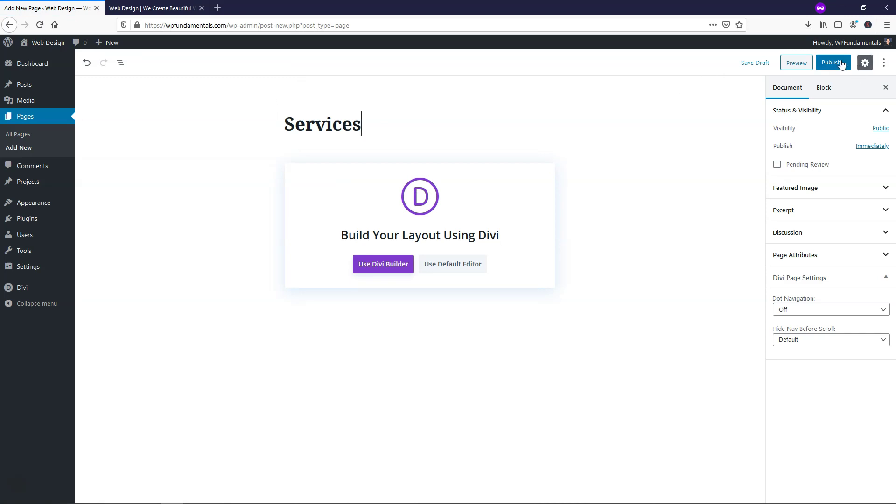
click(834, 62)
click(839, 62)
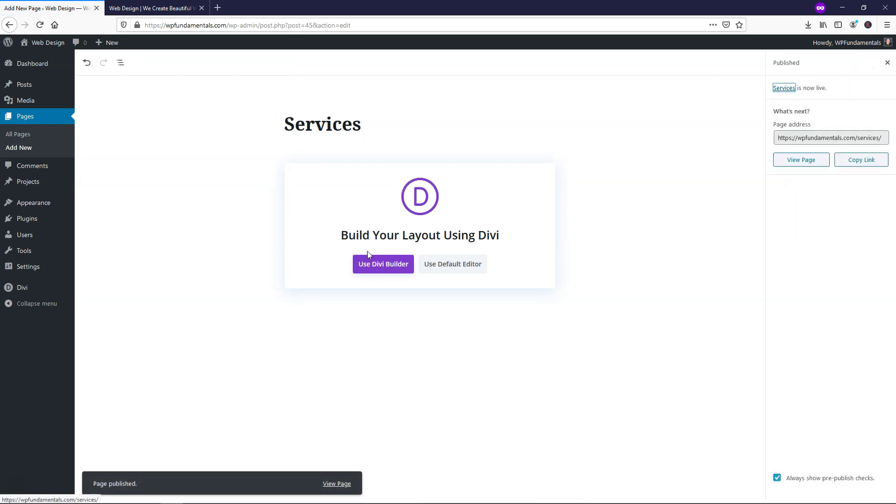
- In Divi Builder, import the SEO Agency pack's Services layout and save the page
click(369, 269)
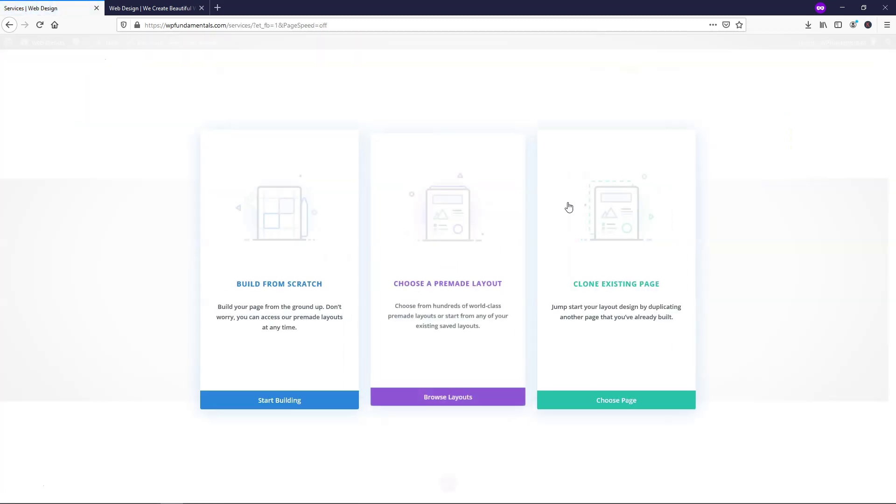
click(442, 269)
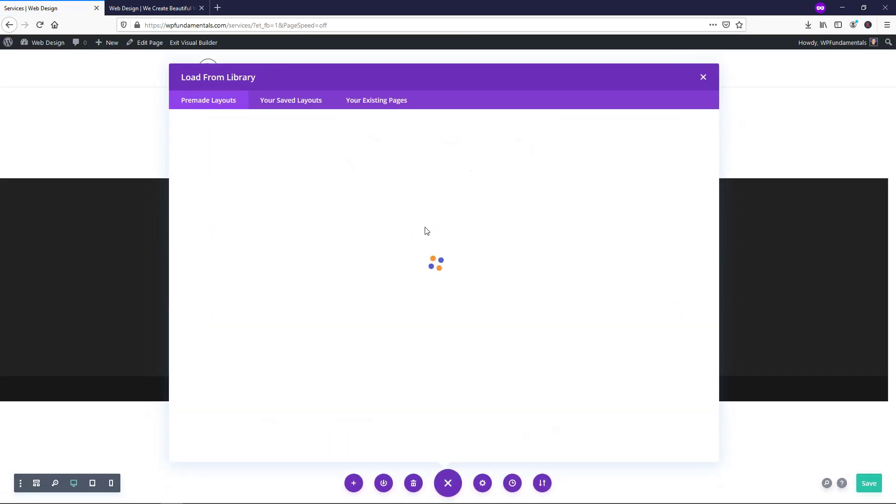
scroll(428, 285, down, 10)
scroll(428, 284, down, 9)
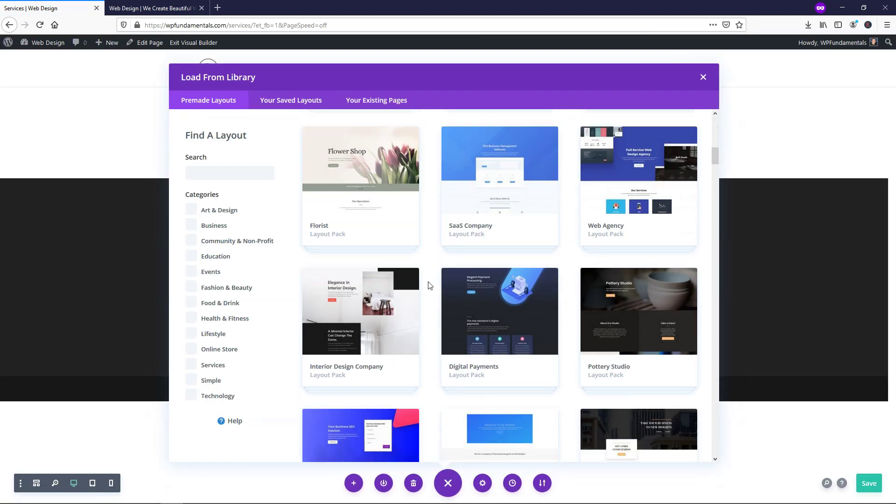
click(385, 254)
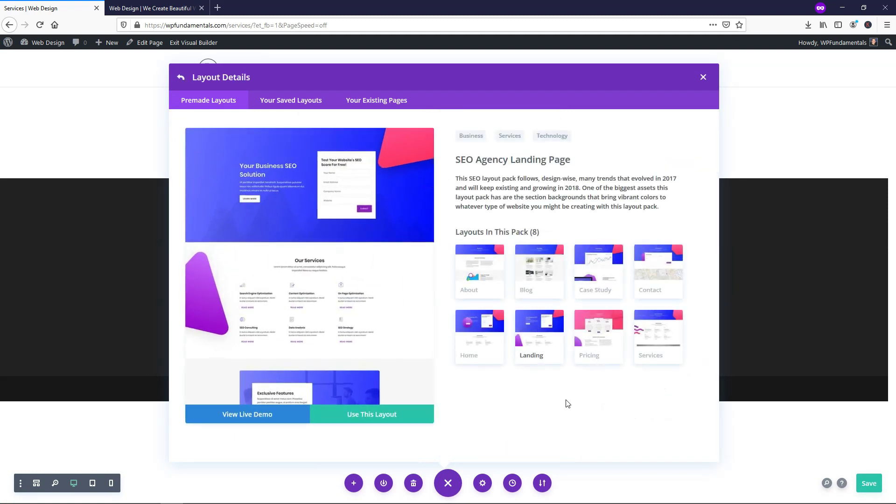
click(665, 346)
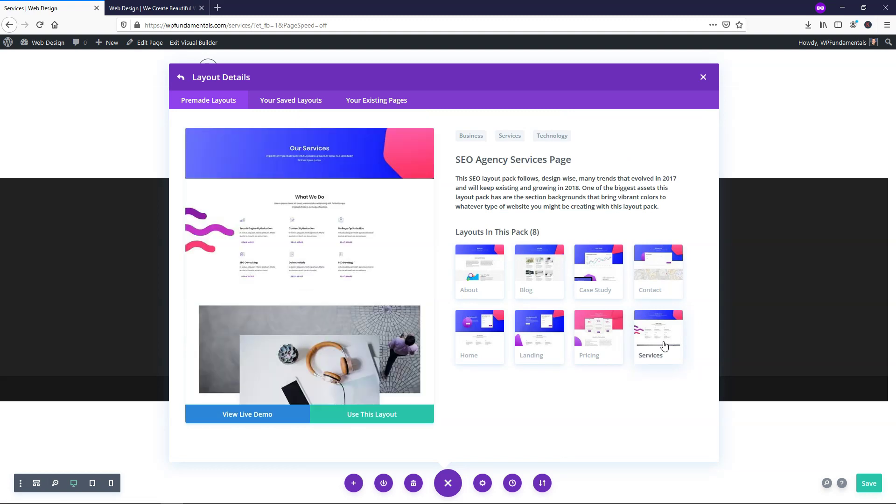
click(391, 420)
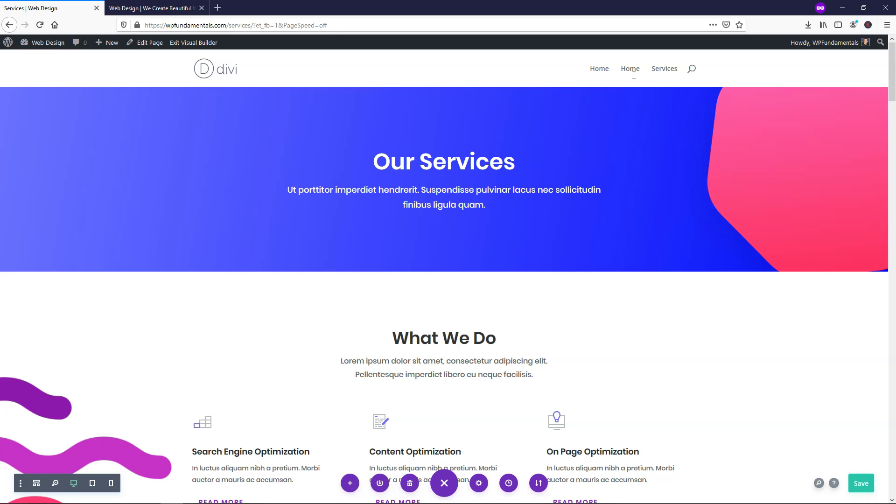
click(861, 486)
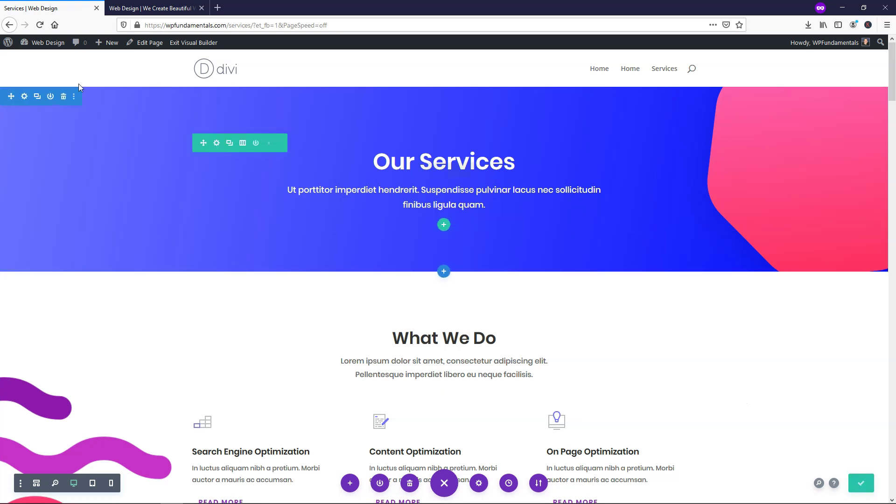
- Add another new page titled 'Pricing' and publish it at /pricing/
mouse_move(45, 42)
click(41, 61)
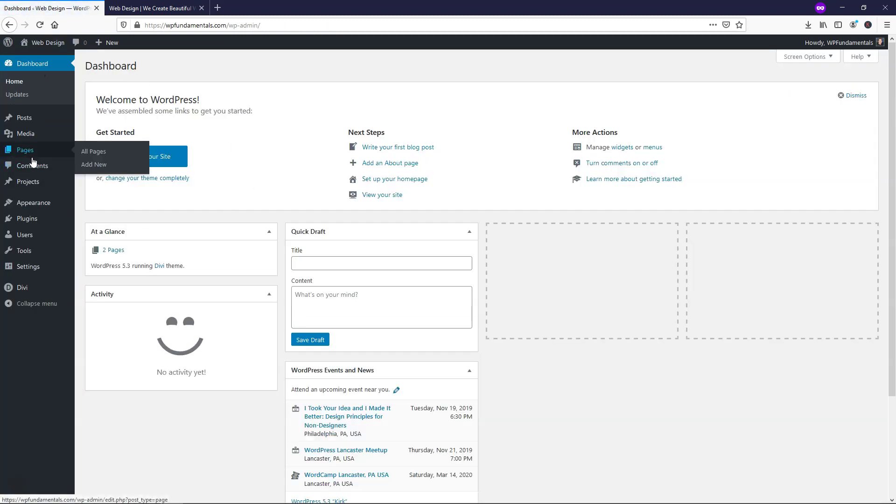
click(32, 157)
click(142, 66)
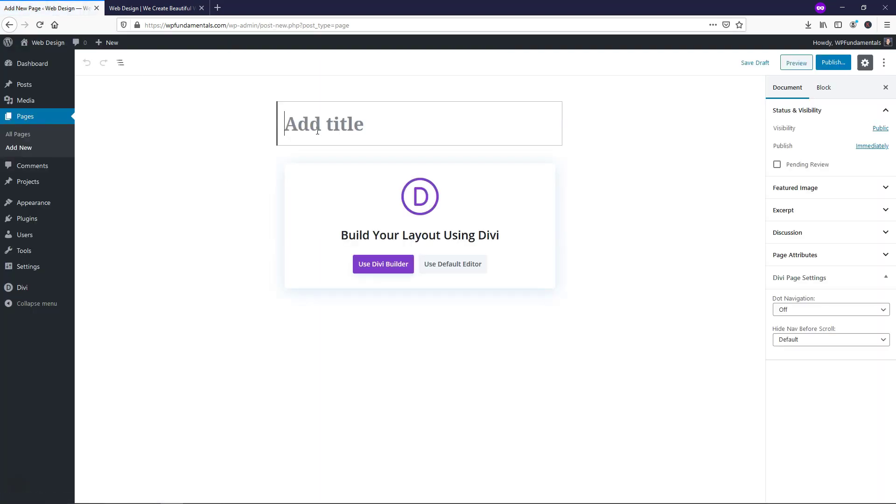
text(Pricing)
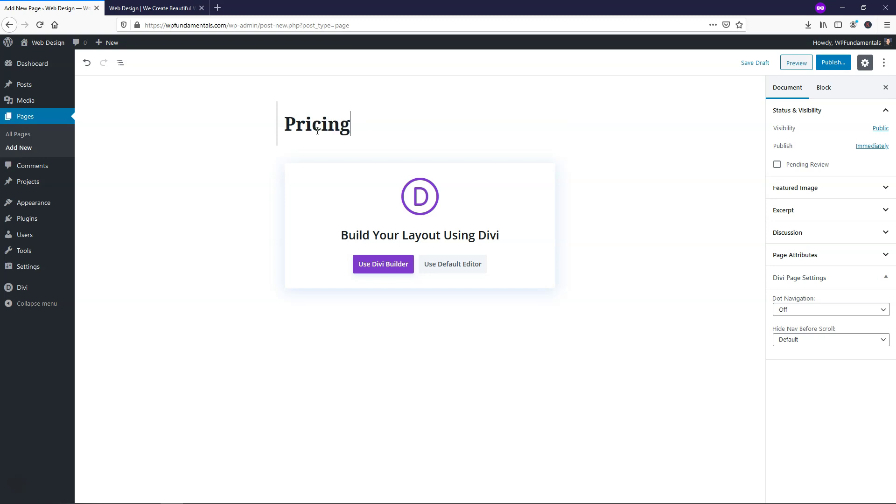
click(833, 62)
click(825, 65)
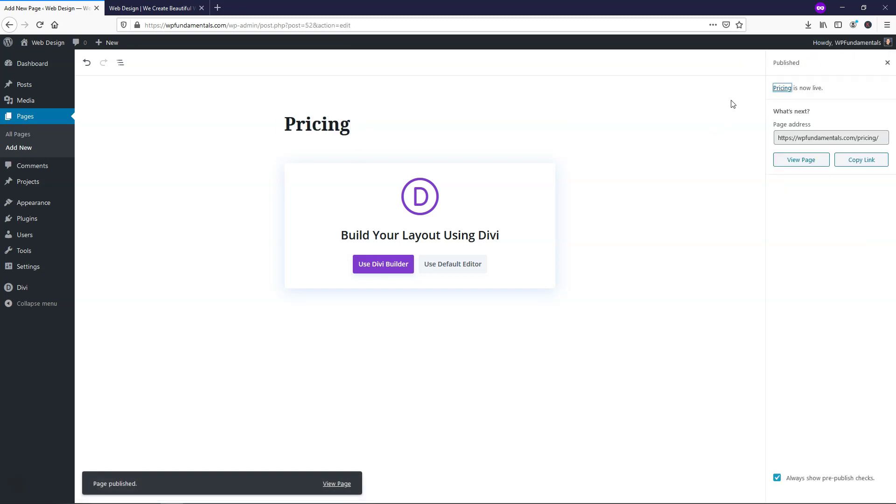
- Start the page in Divi Builder and preview the Agency pack's pricing layout
click(371, 268)
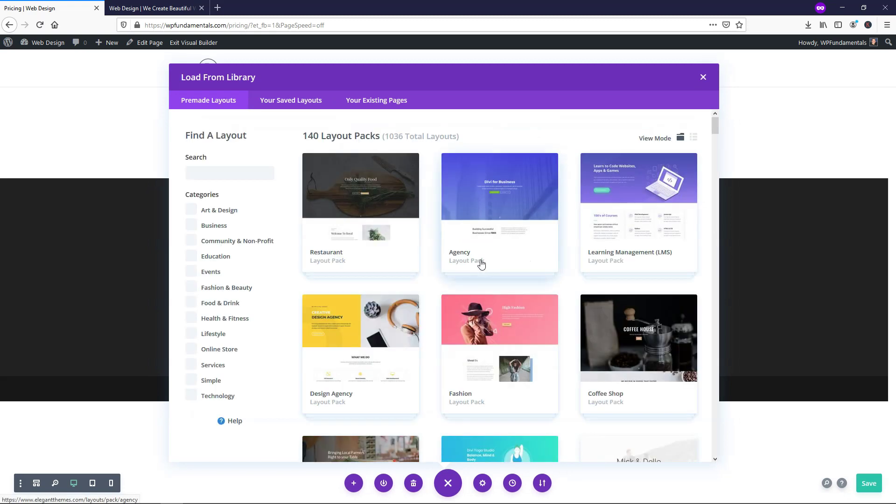
scroll(564, 259, down, 9)
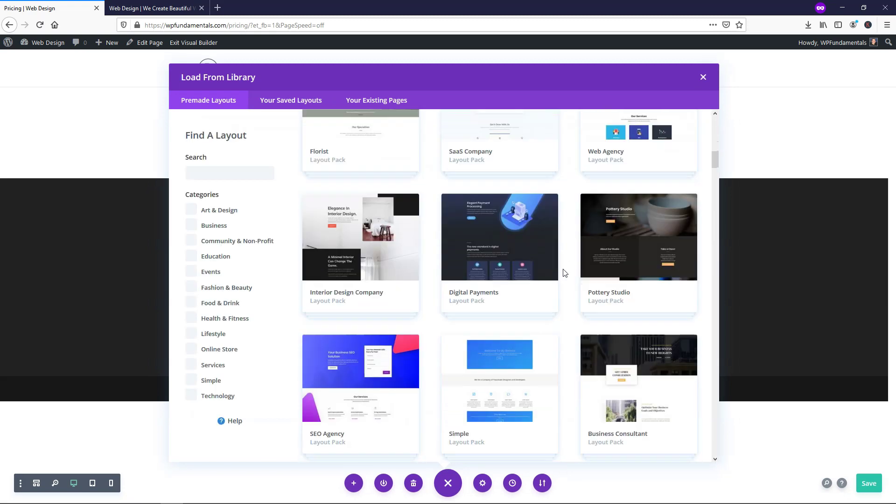
scroll(563, 269, up, 6)
scroll(563, 270, up, 6)
click(518, 204)
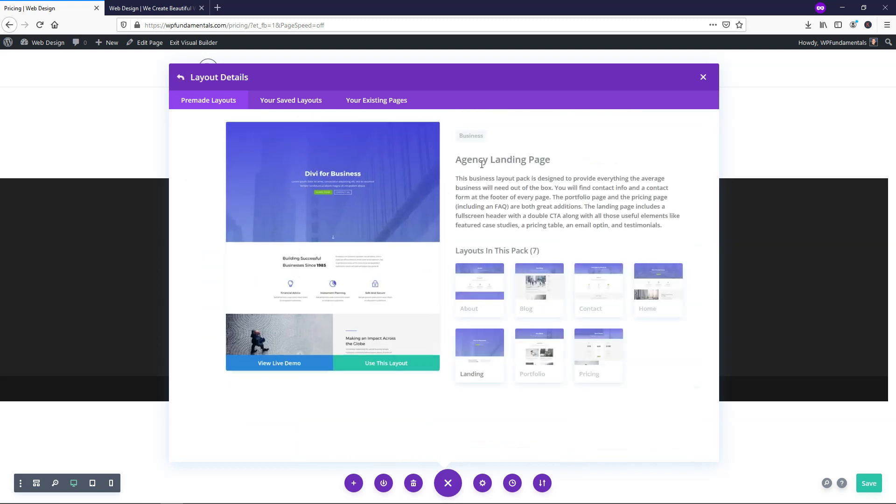
click(600, 359)
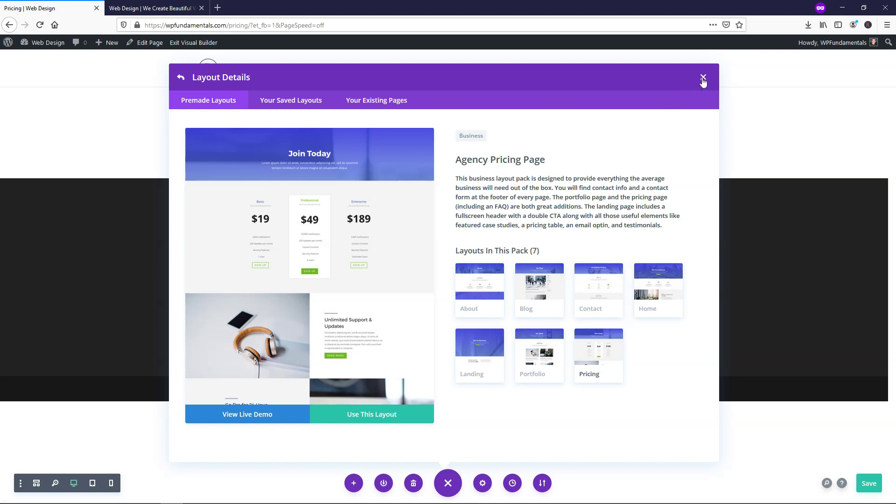
- Import the SEO Agency Pricing layout with Silver, Gold and Platinum plans, then save
click(183, 77)
scroll(419, 294, down, 4)
scroll(419, 294, down, 15)
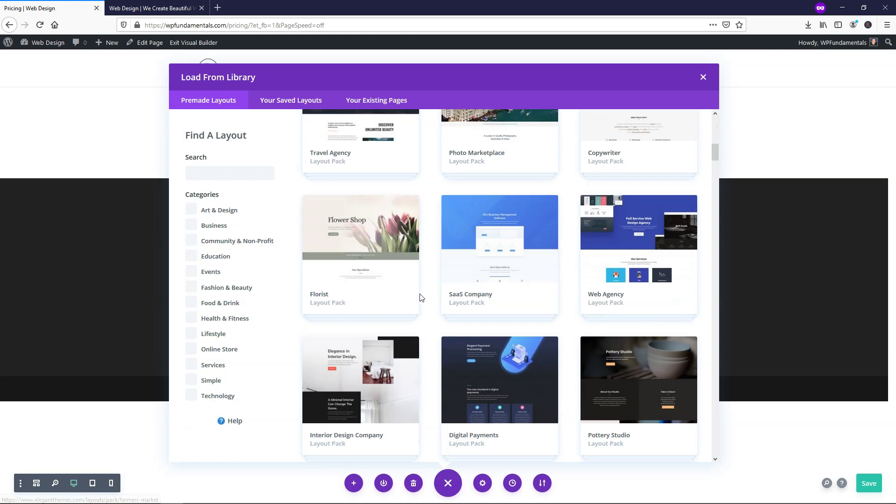
scroll(351, 164, up, 2)
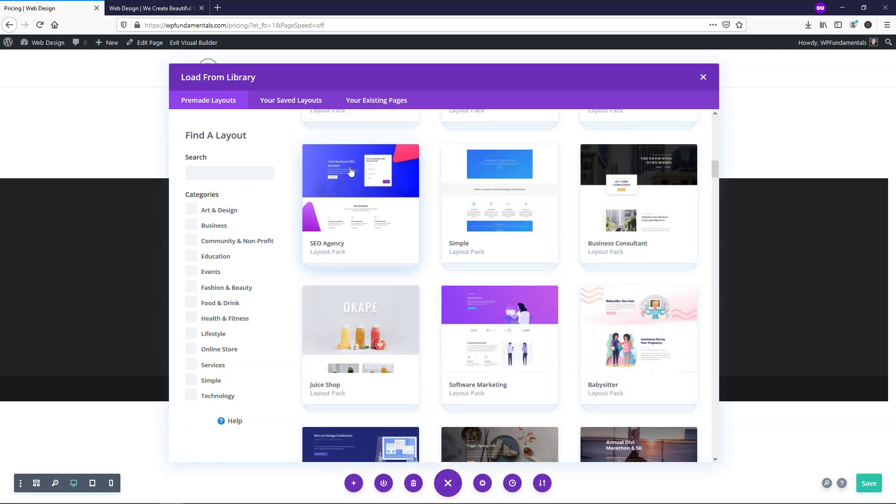
click(351, 164)
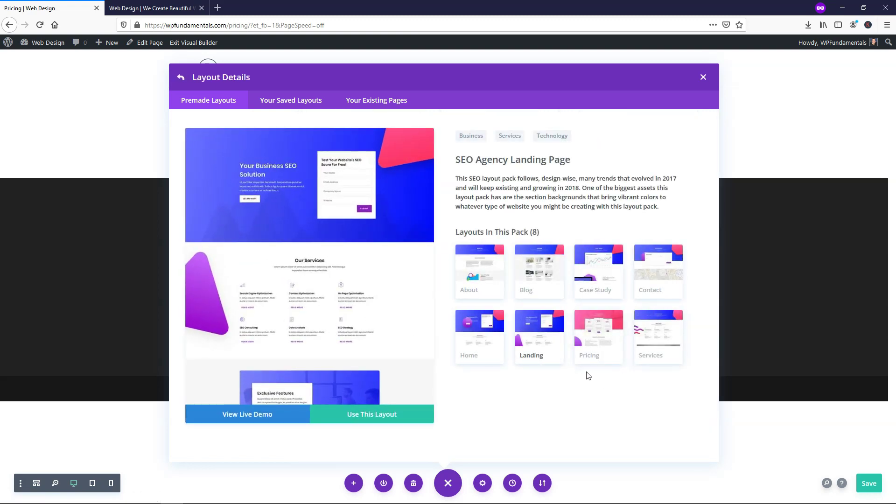
click(593, 336)
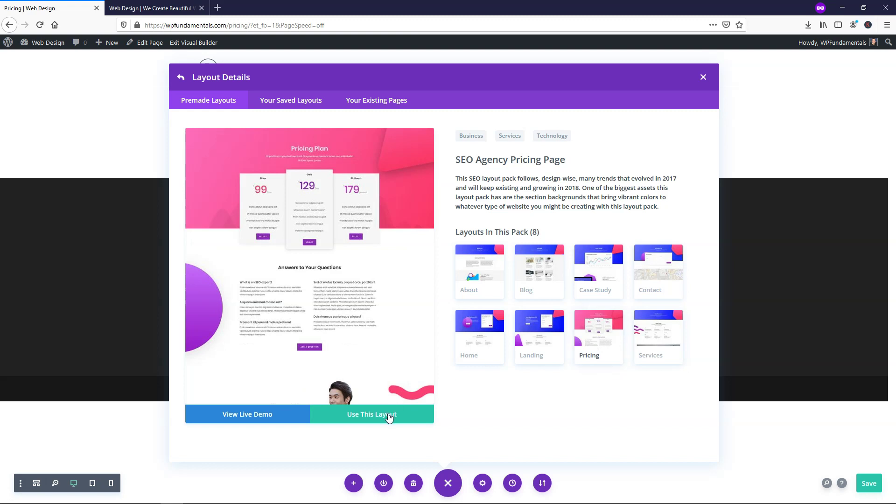
click(390, 416)
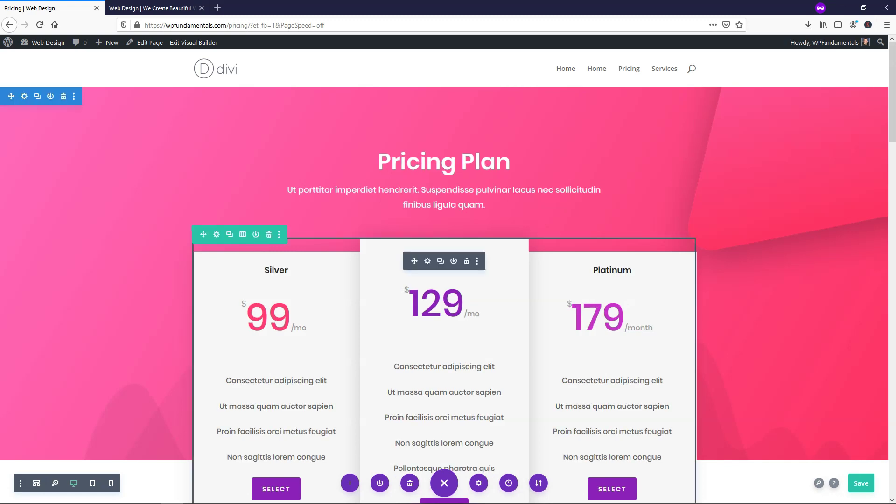
click(861, 484)
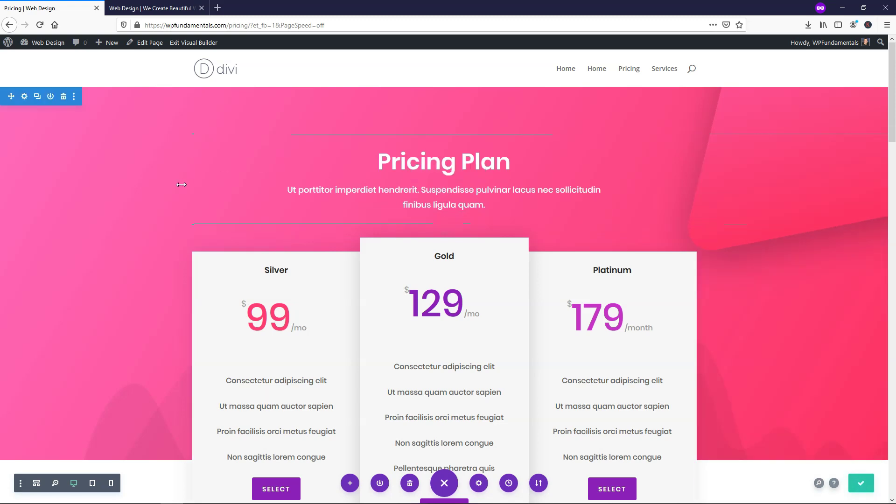
- Add a new page and title it 'Contact'
mouse_move(42, 42)
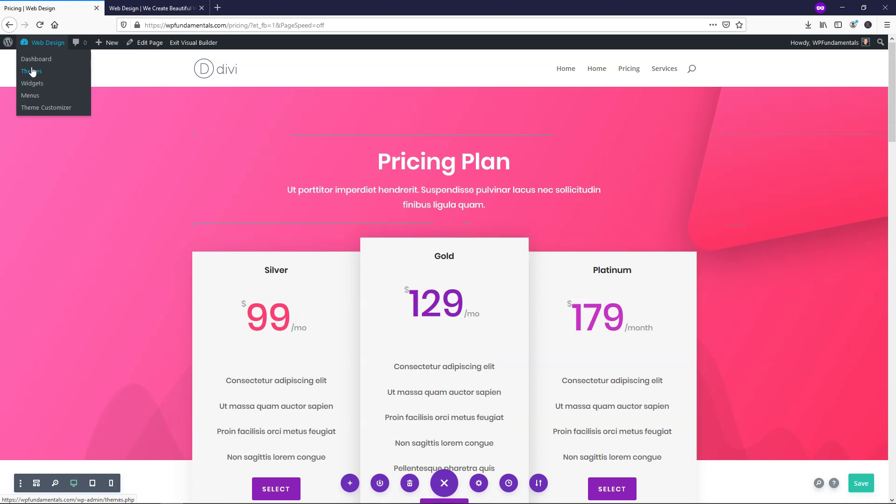
click(36, 59)
mouse_move(44, 152)
click(98, 168)
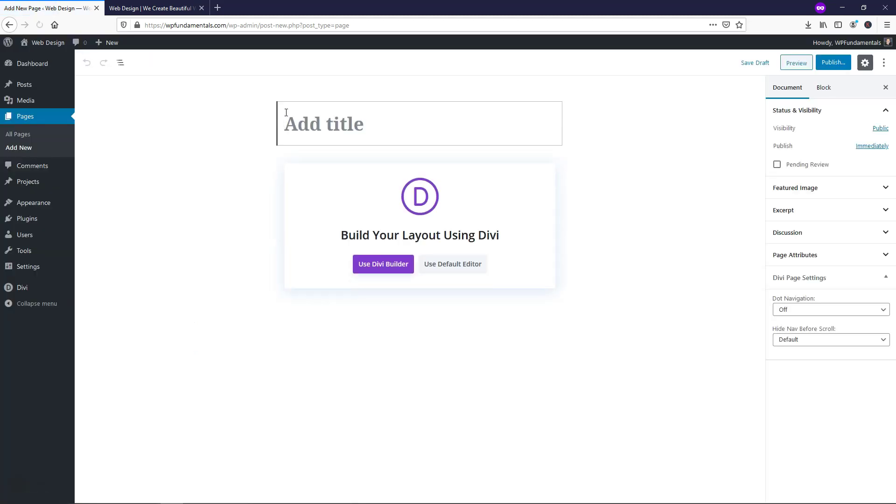
text(Contact)
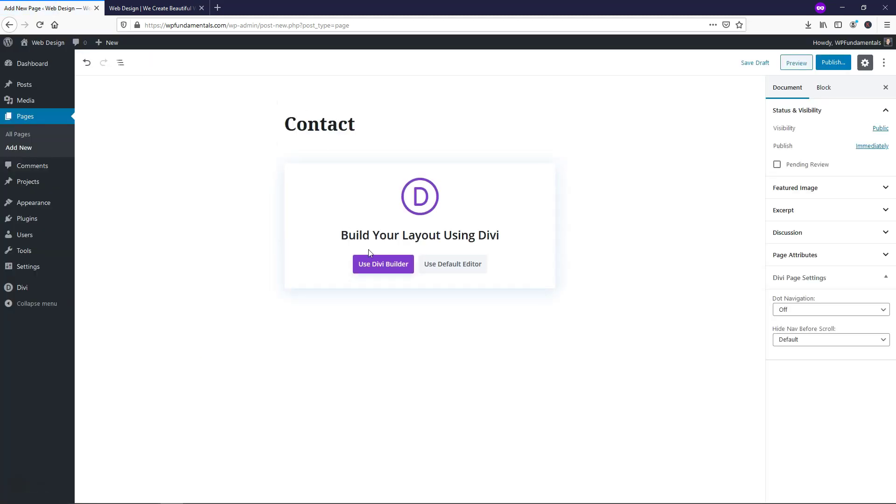
- Import the SEO Agency Contact layout in Divi Builder and publish the page
click(379, 265)
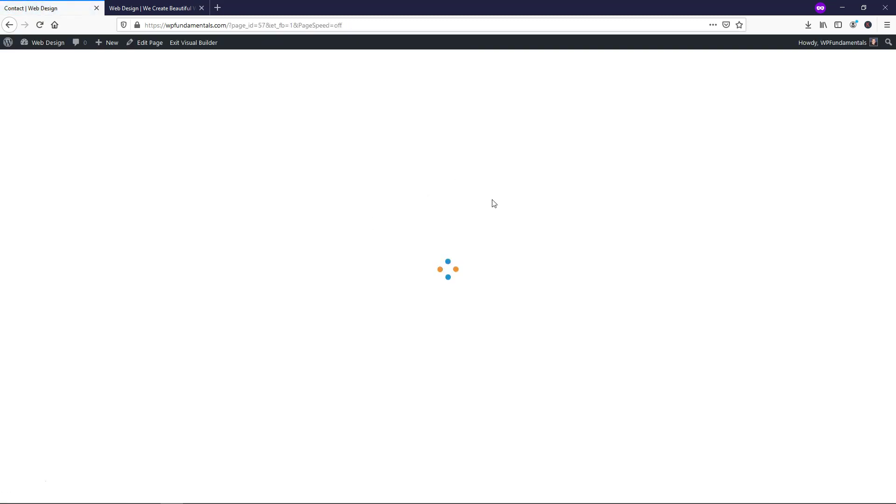
click(474, 275)
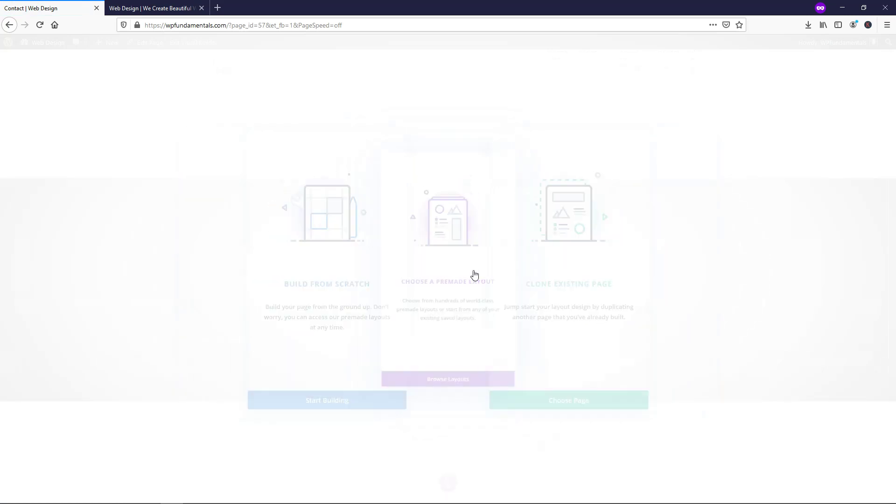
scroll(432, 283, down, 3)
scroll(430, 224, down, 10)
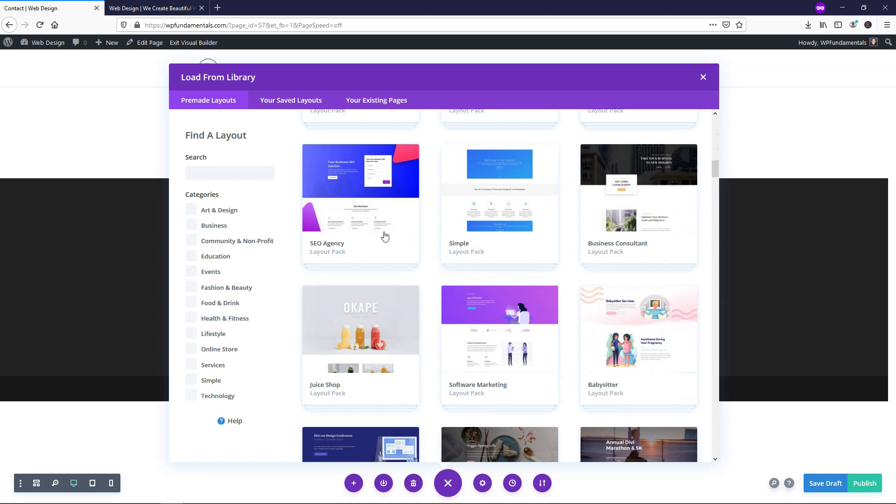
click(379, 221)
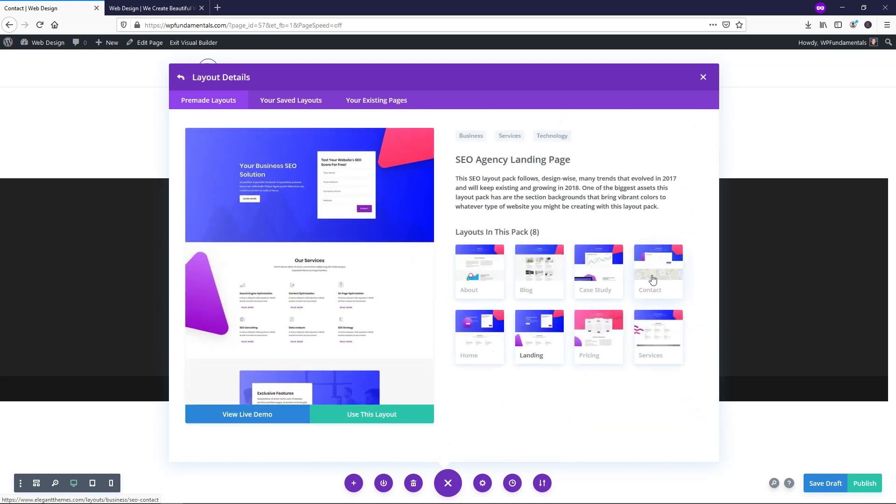
click(652, 279)
click(404, 411)
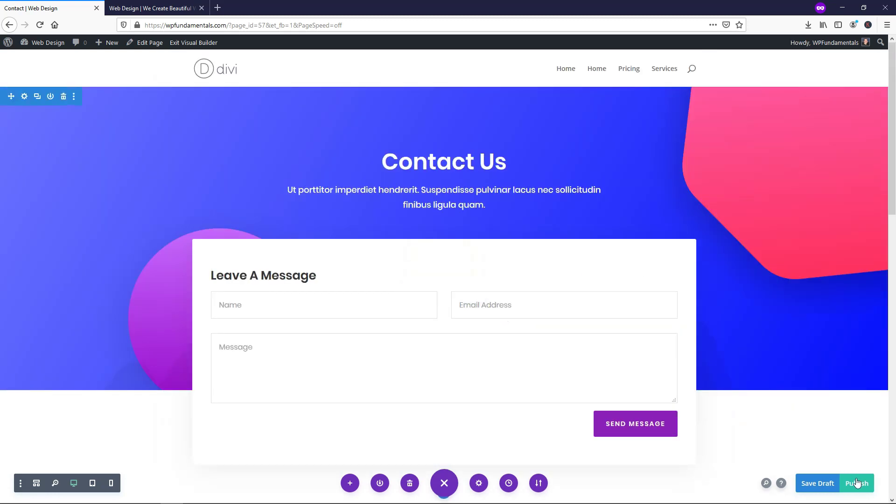
click(858, 485)
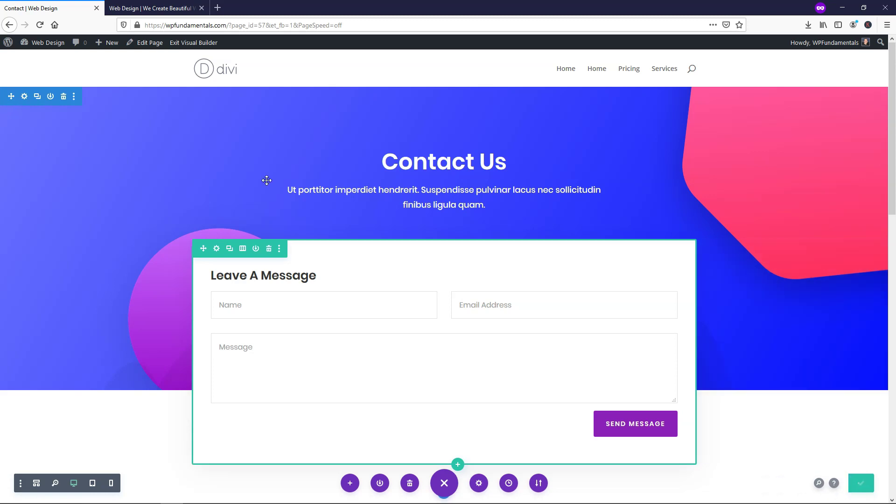
- Return to the admin dashboard and switch over to the live site
mouse_move(39, 45)
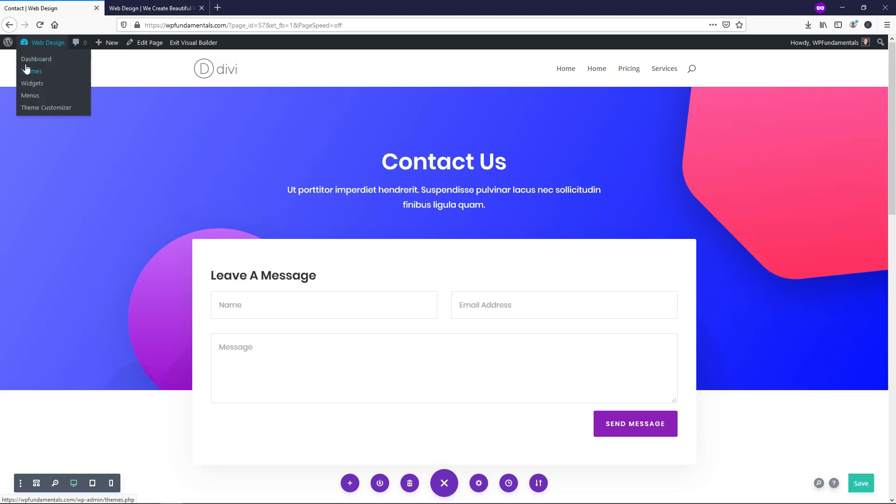
click(36, 58)
click(150, 9)
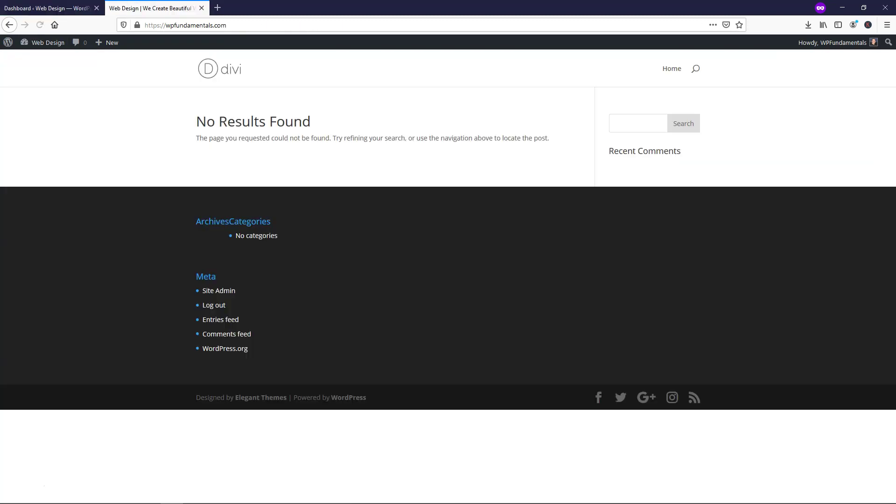
- Reload the live site, open Home from its navigation, then go back to the dashboard
click(39, 25)
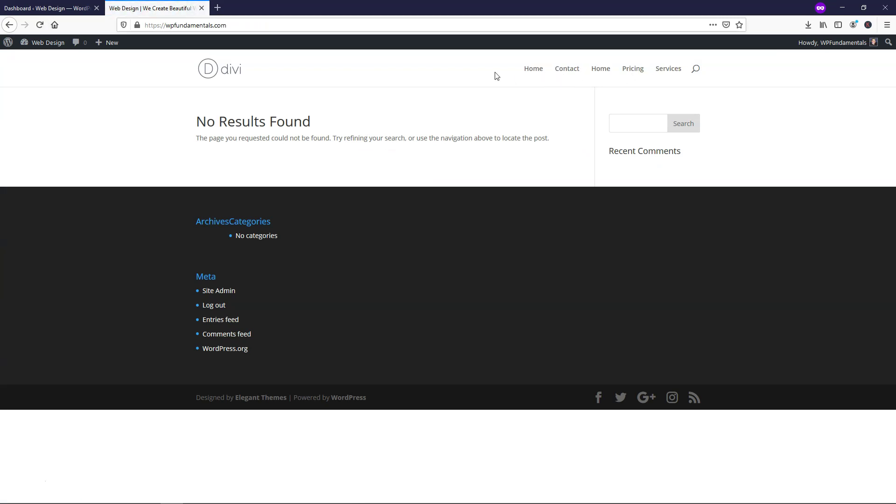
click(542, 74)
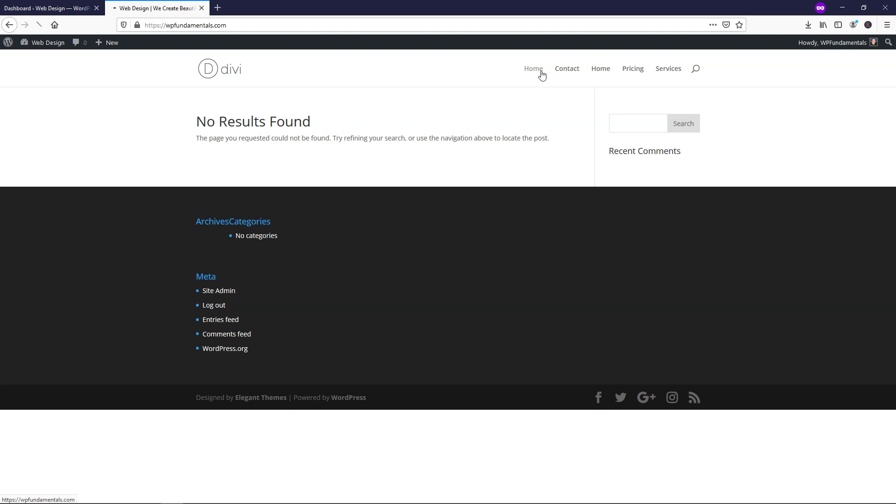
click(608, 74)
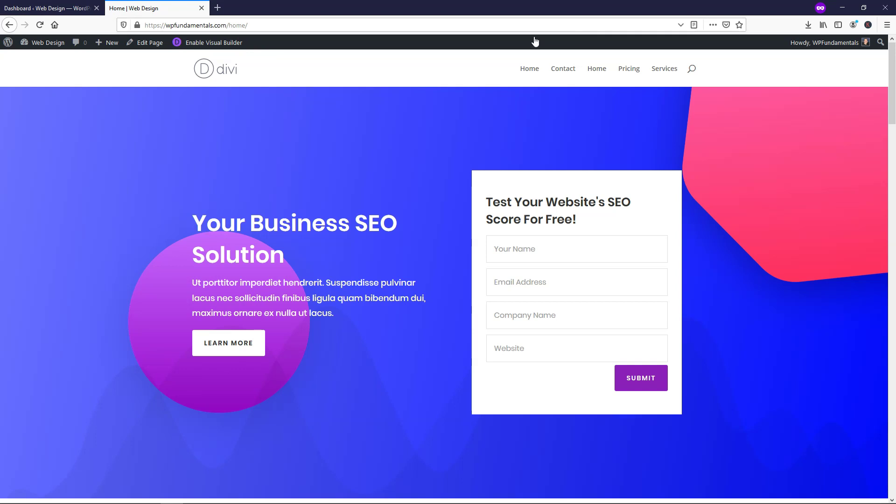
click(37, 8)
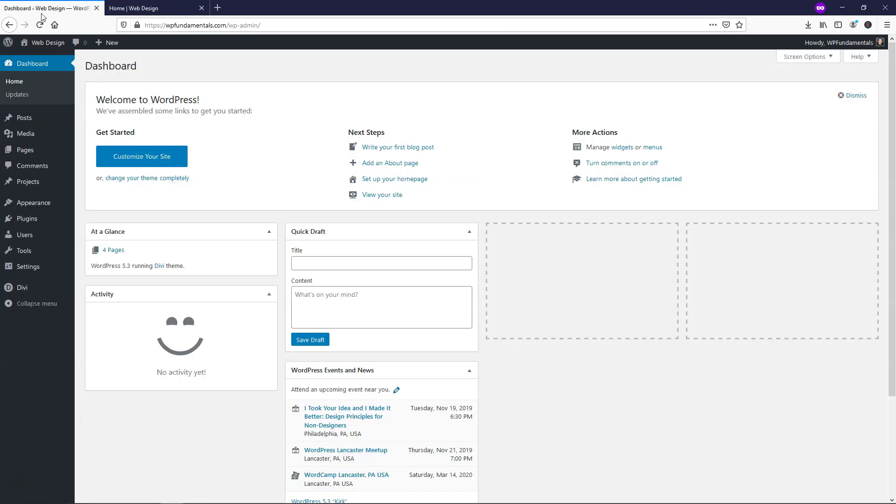
- Under Appearance > Menus, create an empty menu named 'Main Menu'
mouse_move(47, 203)
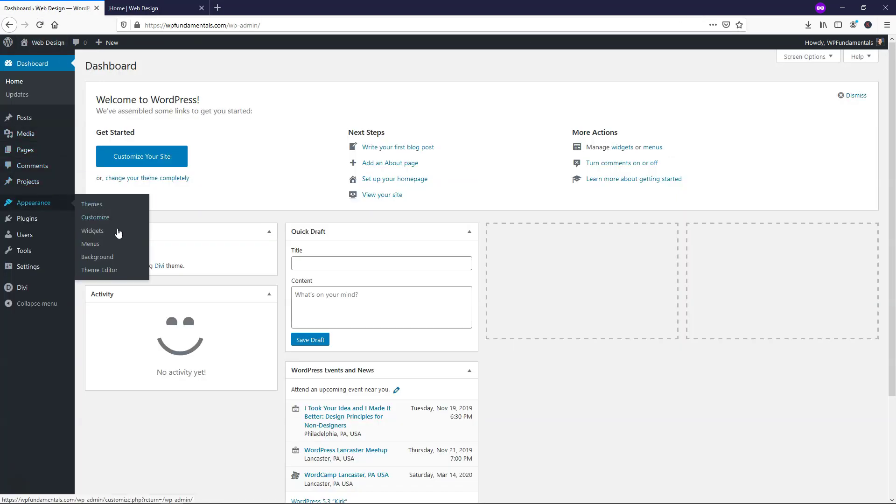
click(117, 246)
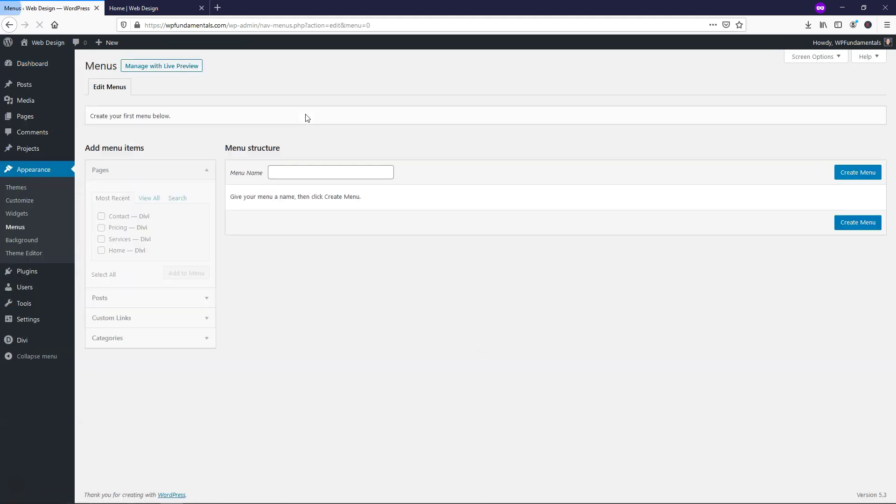
click(292, 172)
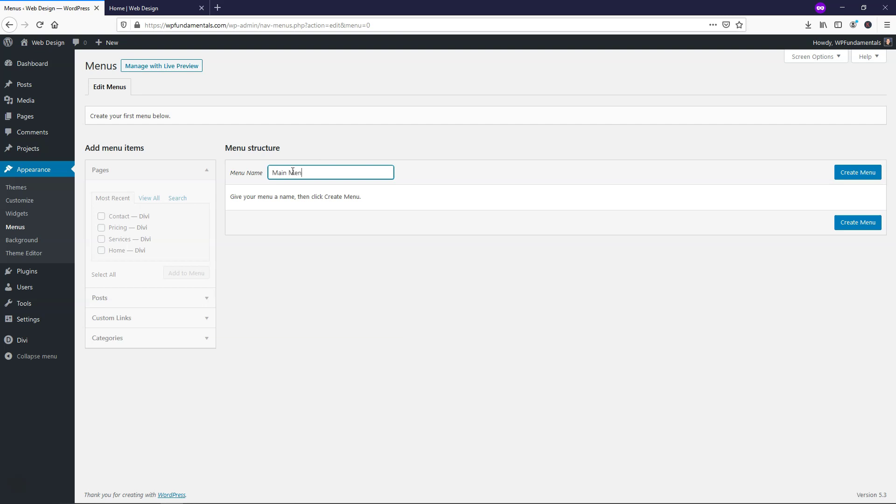
click(863, 173)
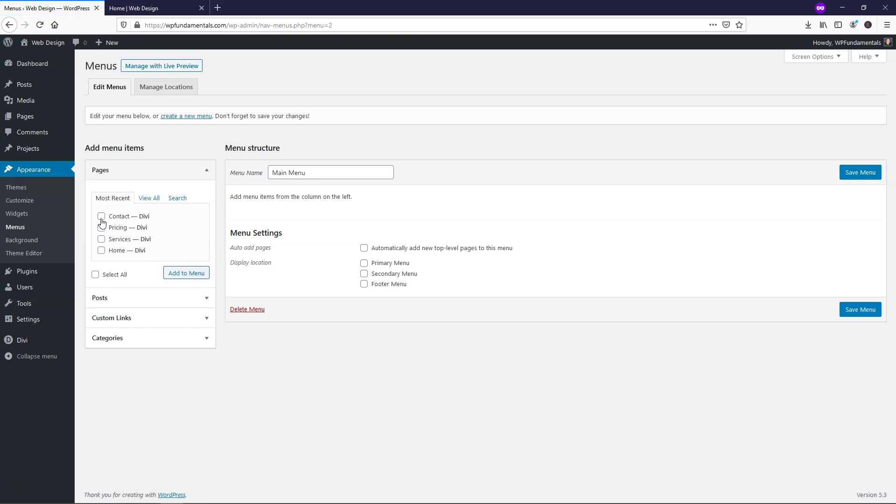
- Add all four pages to Main Menu and assign it to the Primary Menu location
click(96, 274)
click(176, 275)
click(364, 359)
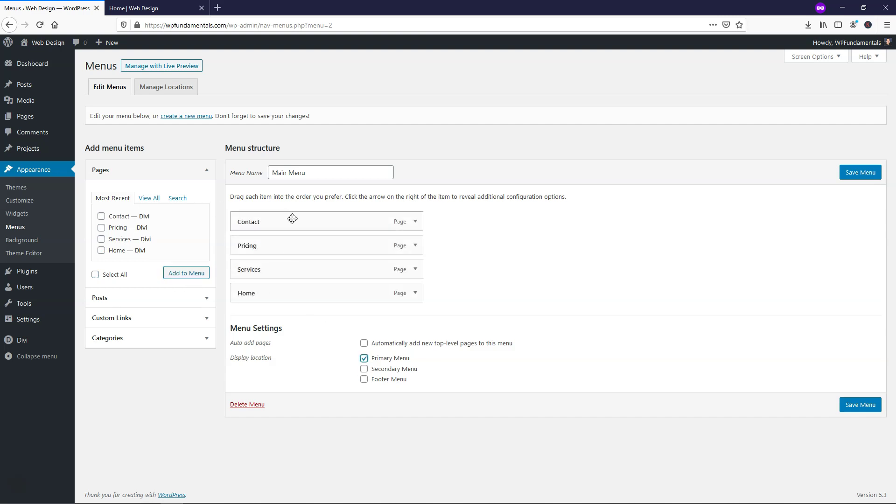
- Order the menu items Home, Services, Pricing, Contact and save the menu
drag(270, 295, 269, 222)
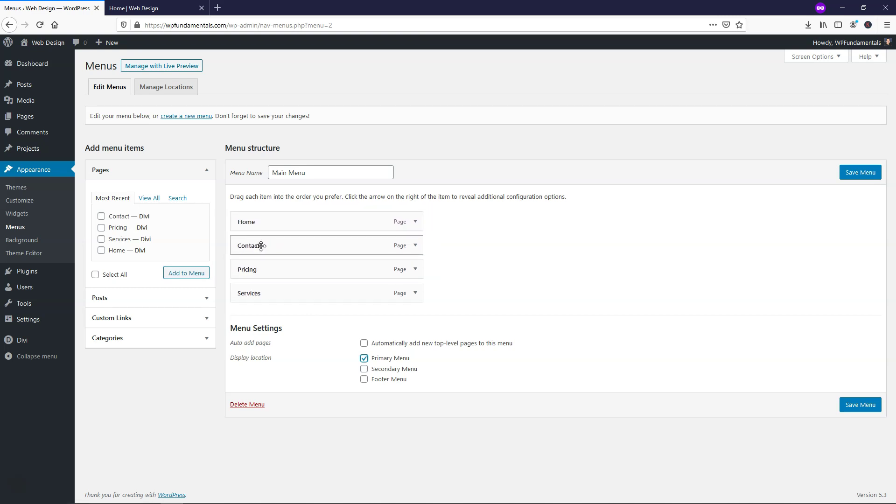
drag(260, 294, 312, 241)
drag(290, 275, 282, 293)
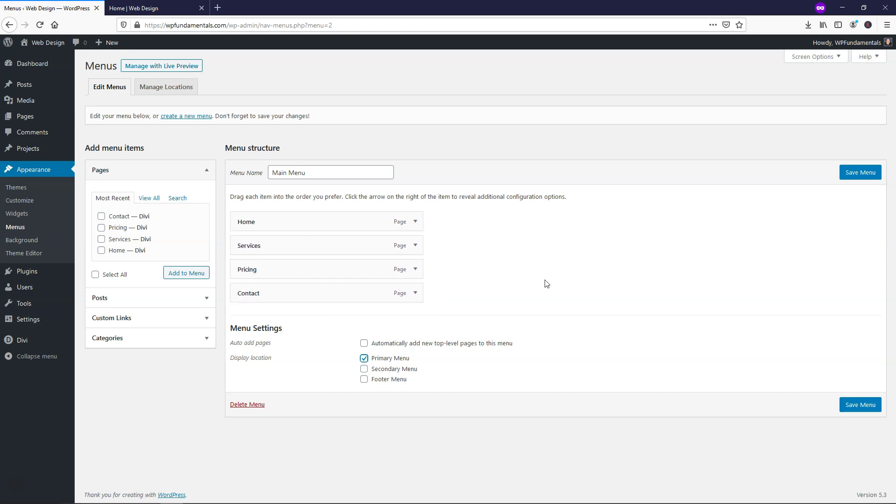
click(853, 412)
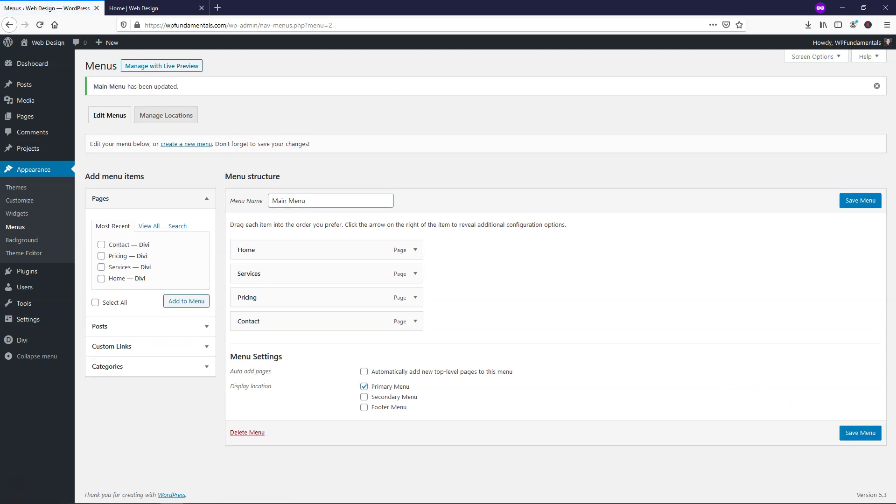
click(140, 8)
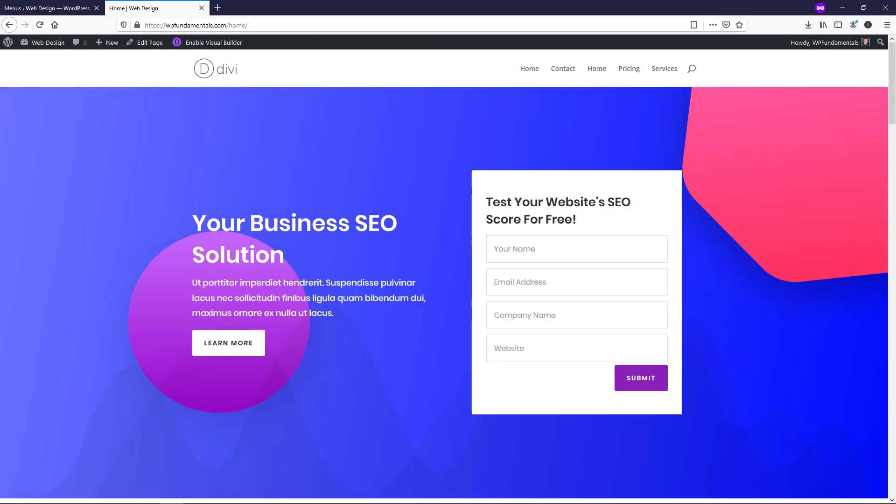
- Reload the live homepage to check the new navigation and footer, then return to the admin
click(40, 25)
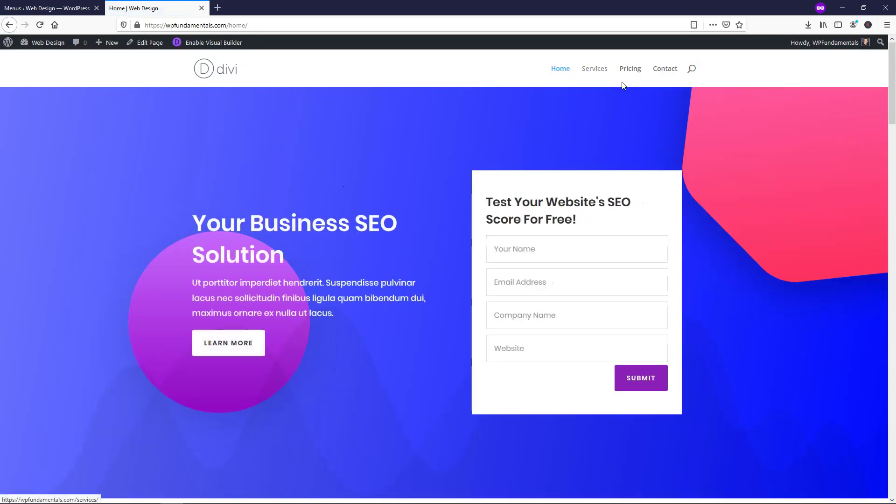
click(84, 8)
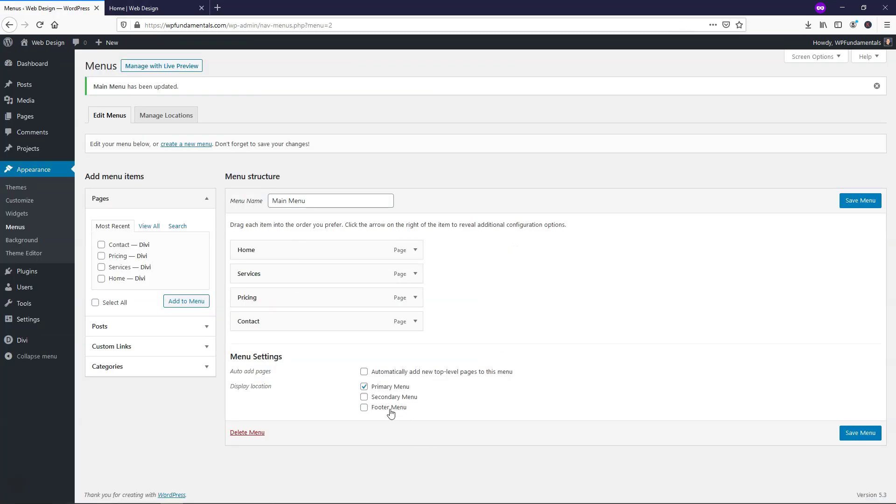
click(140, 8)
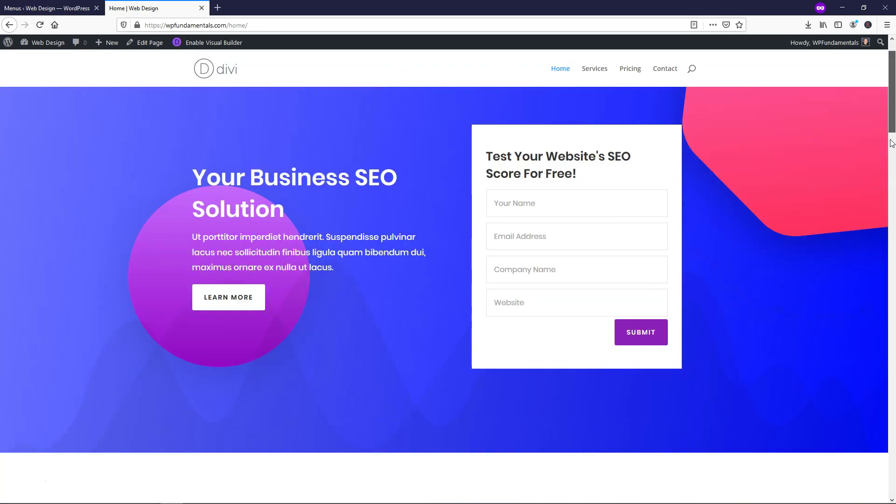
key(End)
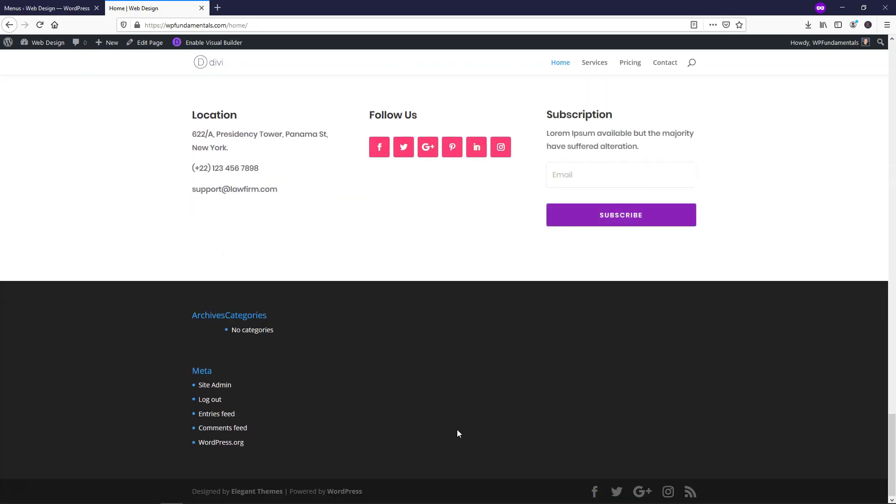
click(47, 8)
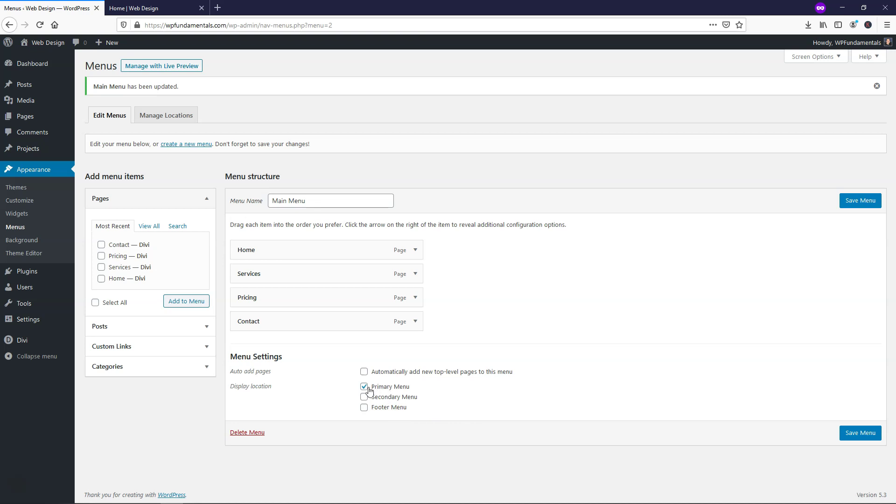
click(148, 7)
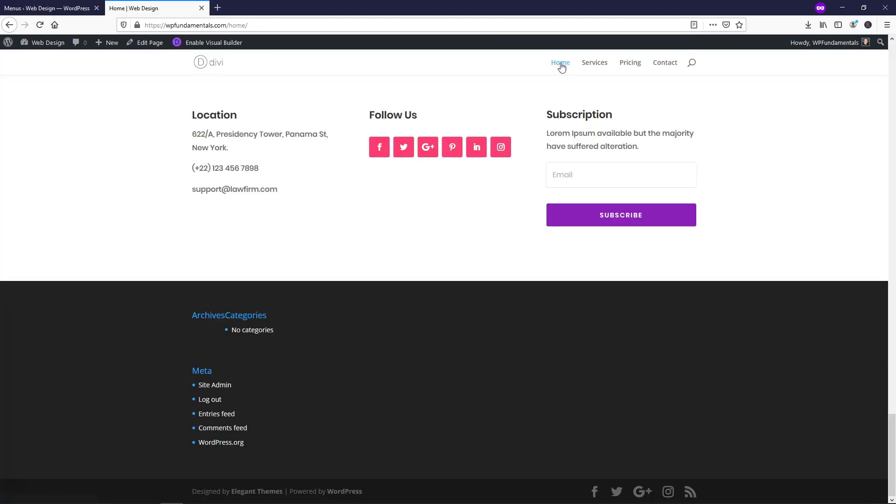
click(232, 26)
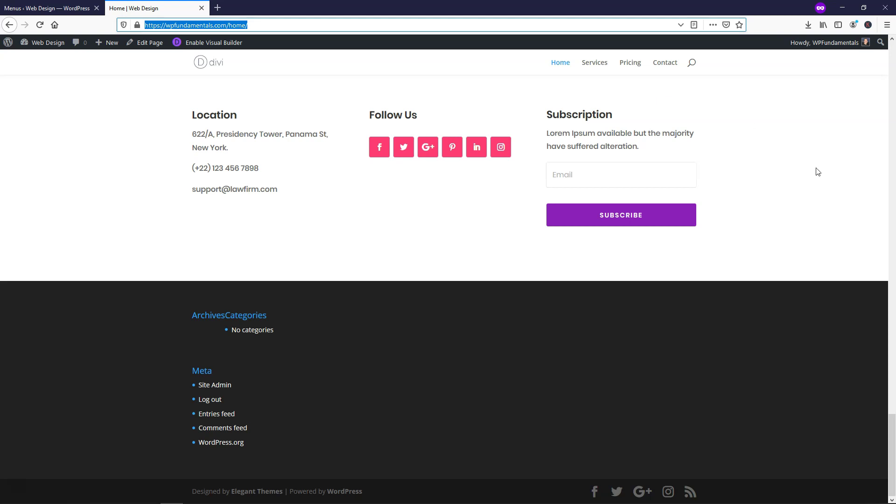
drag(888, 452, 855, 68)
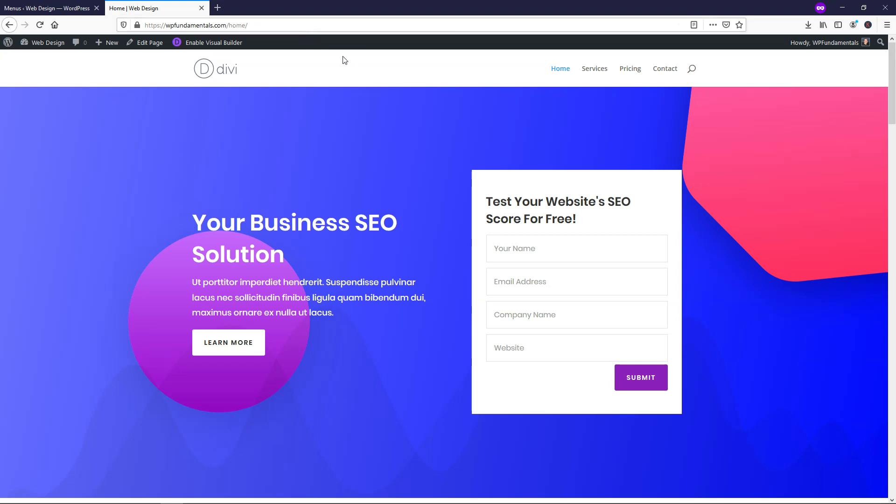
click(50, 8)
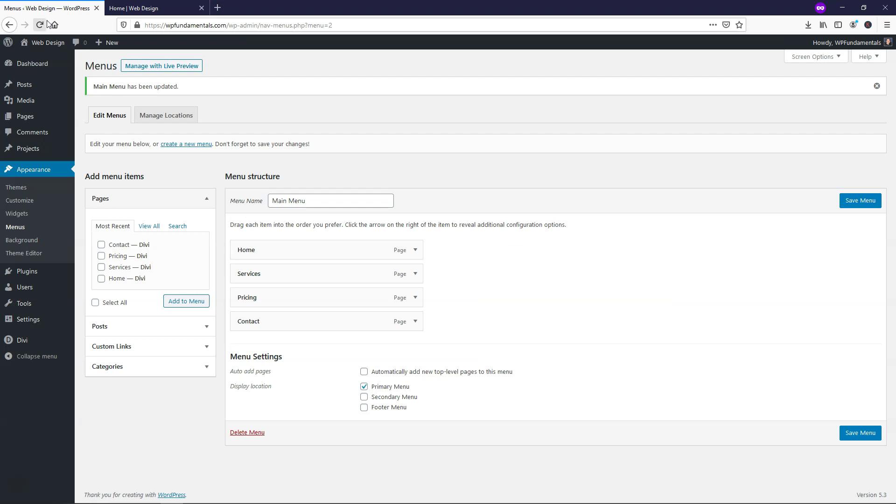
- In Reading Settings, set a static homepage of Home, save, and reload the live site
mouse_move(42, 319)
click(95, 352)
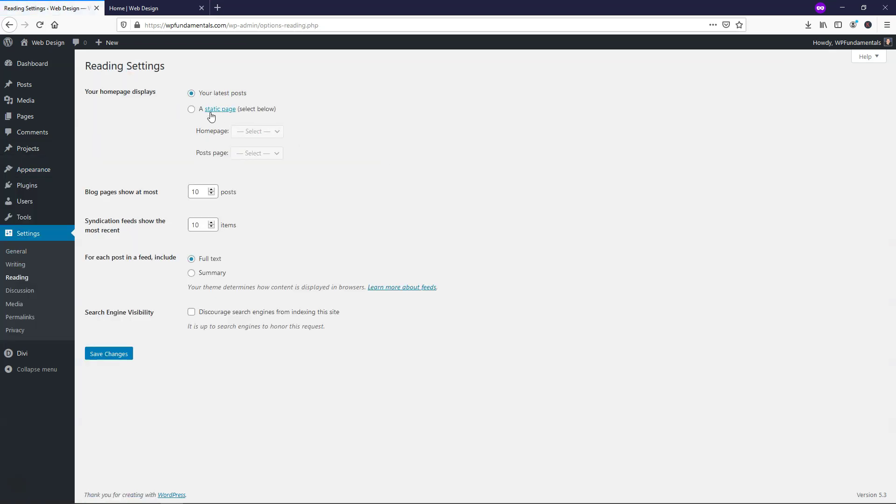
click(192, 112)
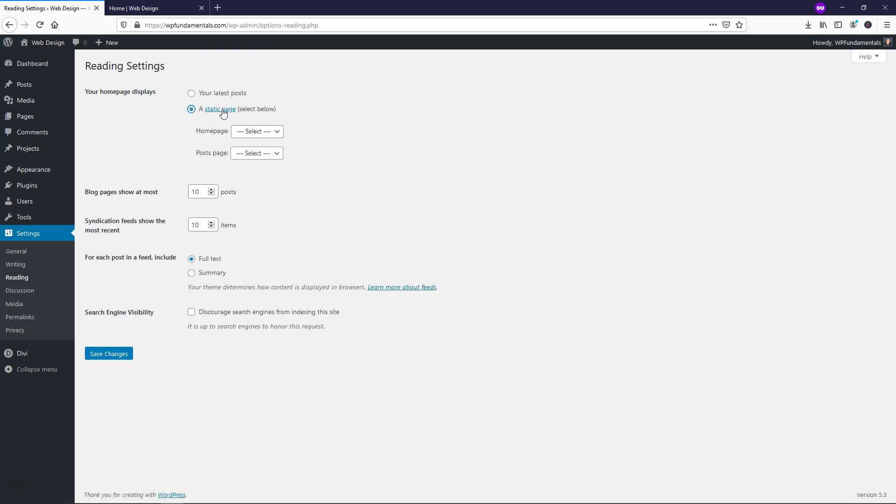
click(276, 136)
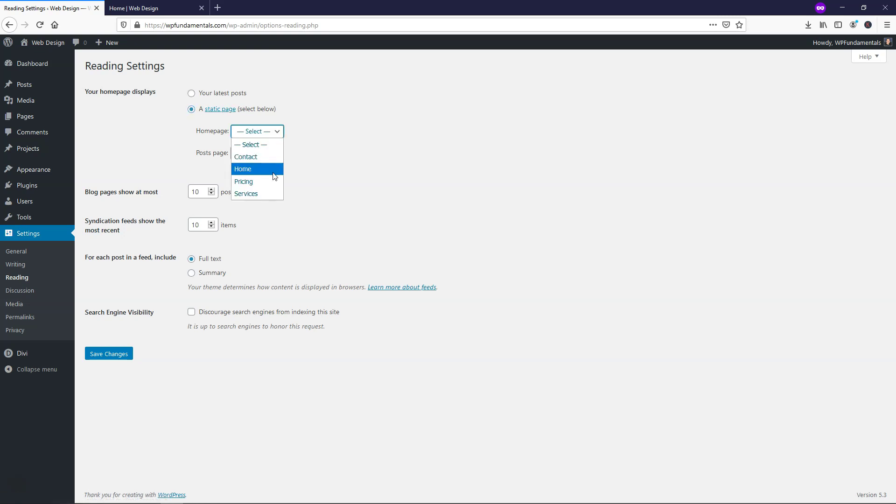
click(278, 169)
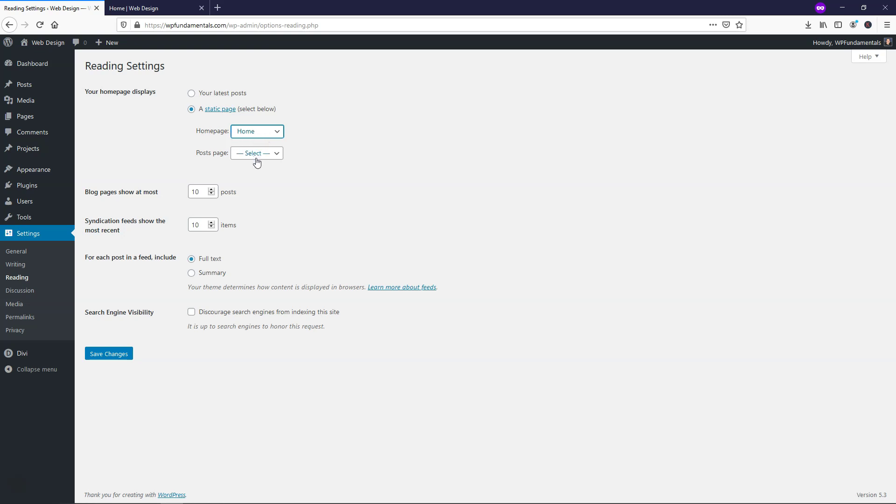
click(253, 136)
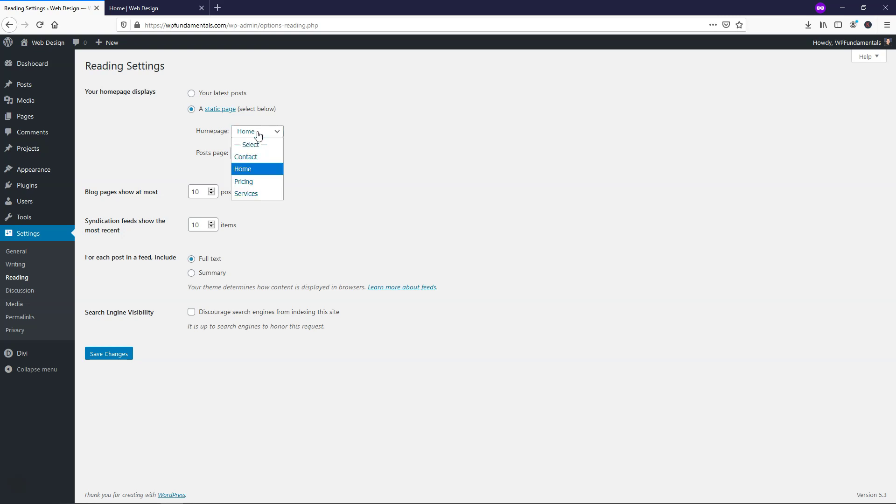
click(260, 134)
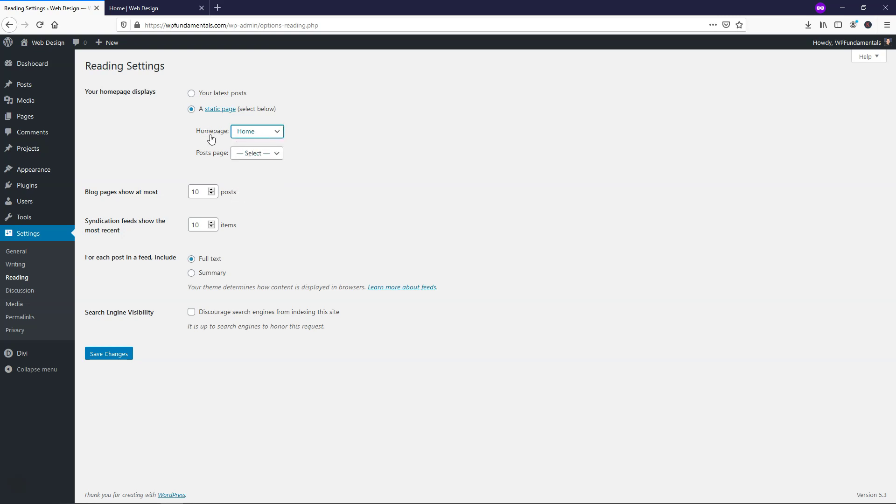
click(118, 356)
key(ctrl+Tab)
click(39, 25)
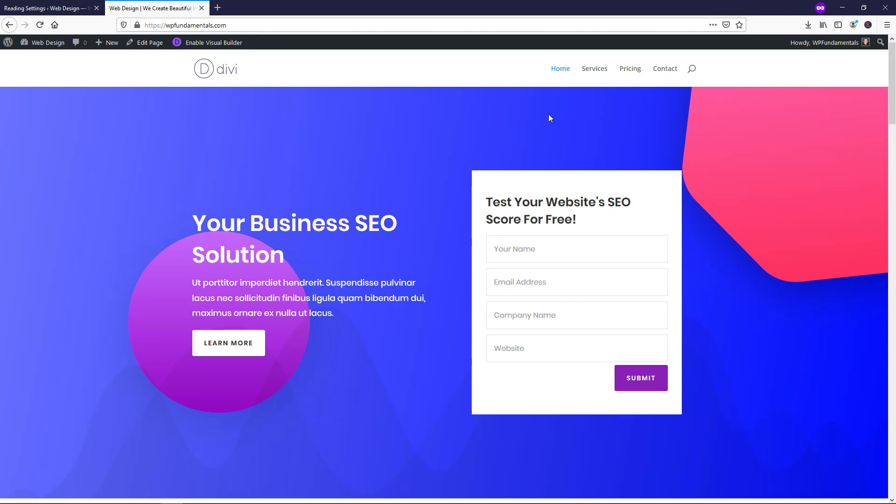
click(594, 70)
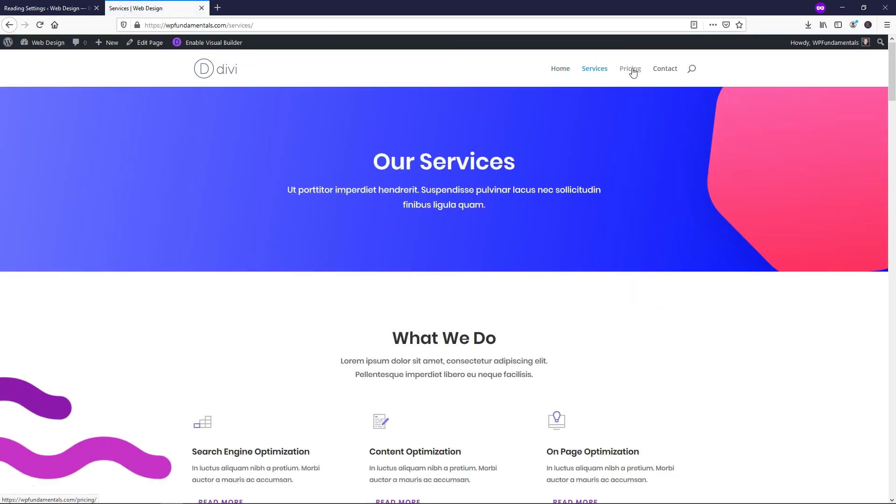
click(632, 70)
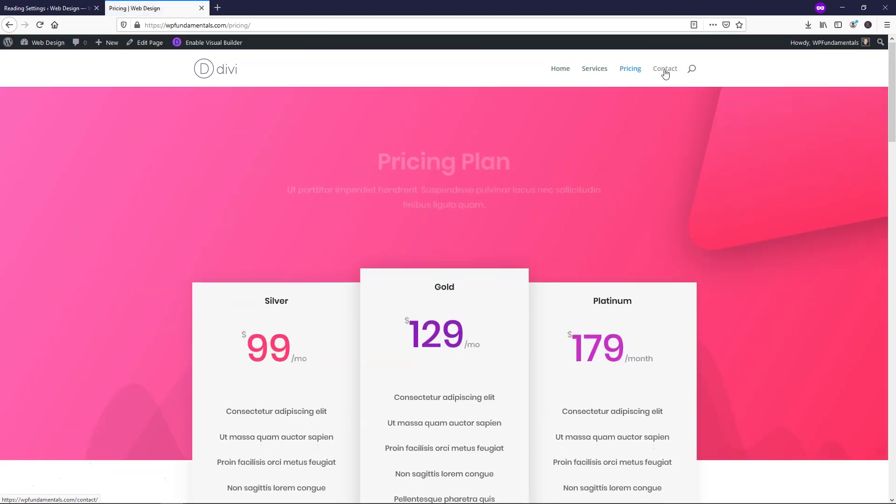
click(665, 71)
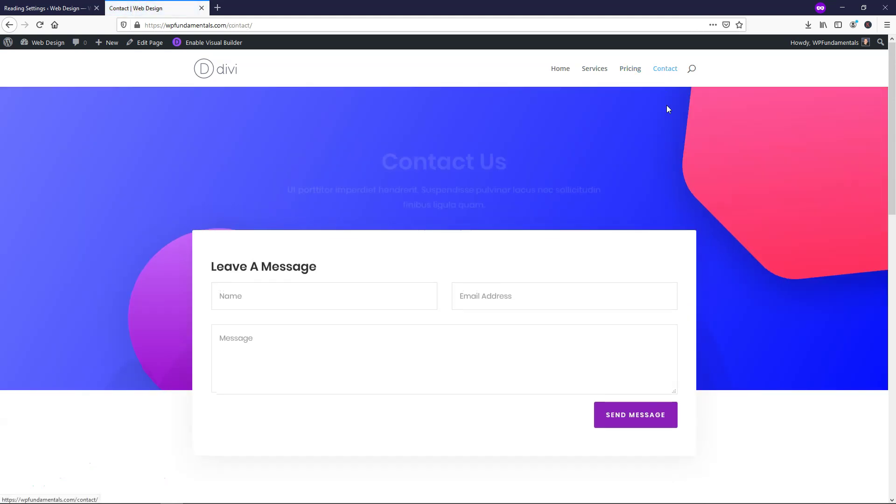
click(560, 70)
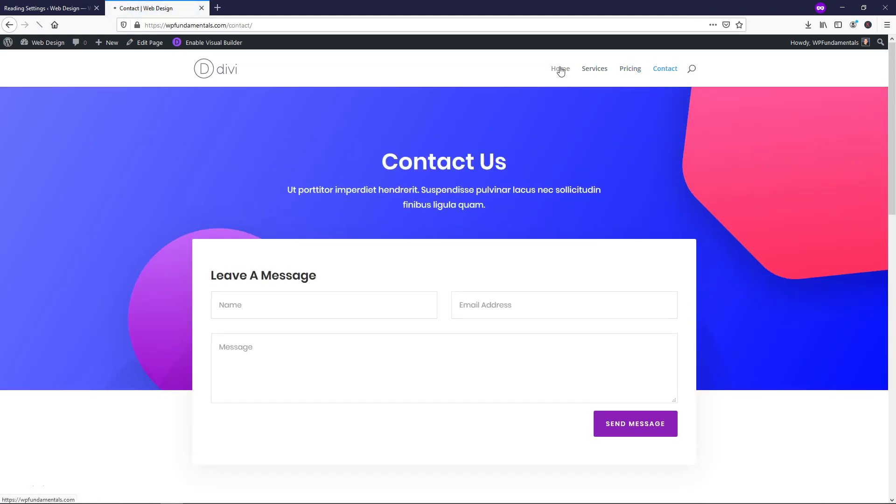
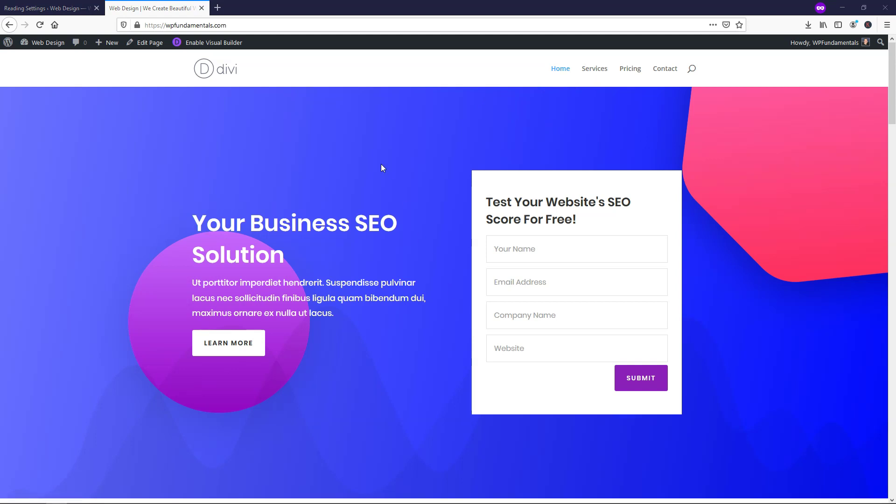
- Switch back to the Reading Settings browser tab
click(26, 2)
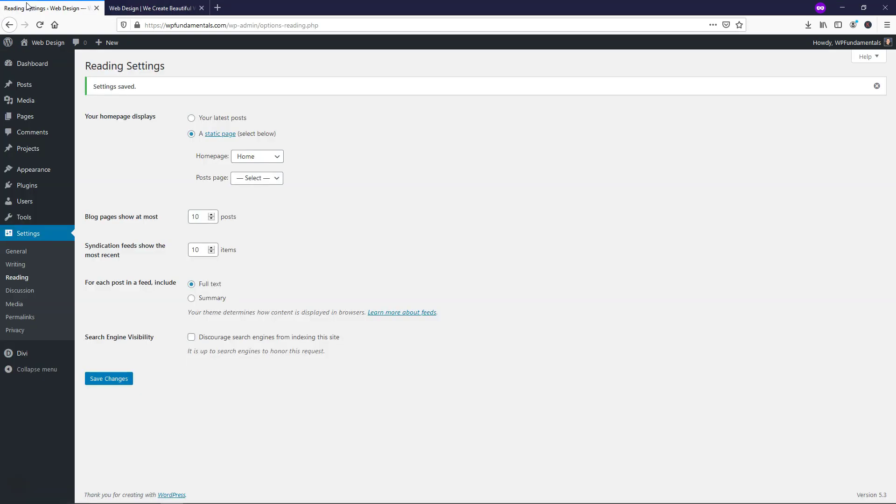
- Open the Customizer's Header & Navigation > Primary Menu Bar settings
mouse_move(32, 170)
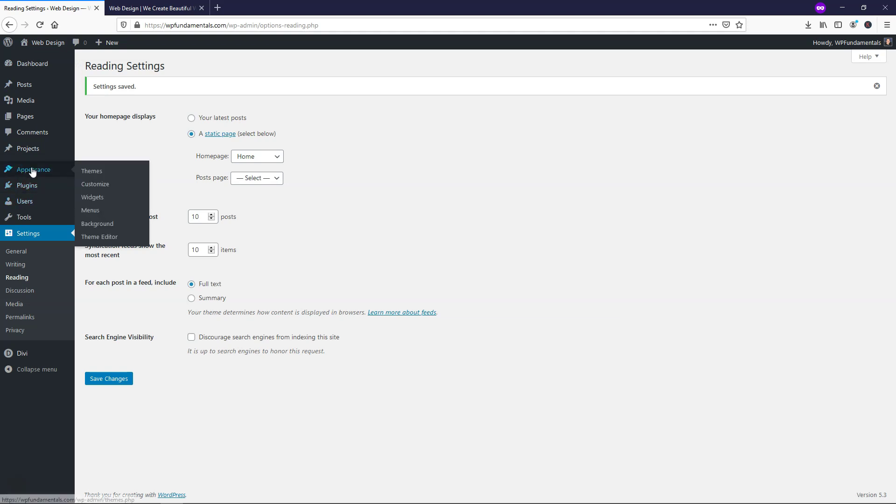
click(100, 185)
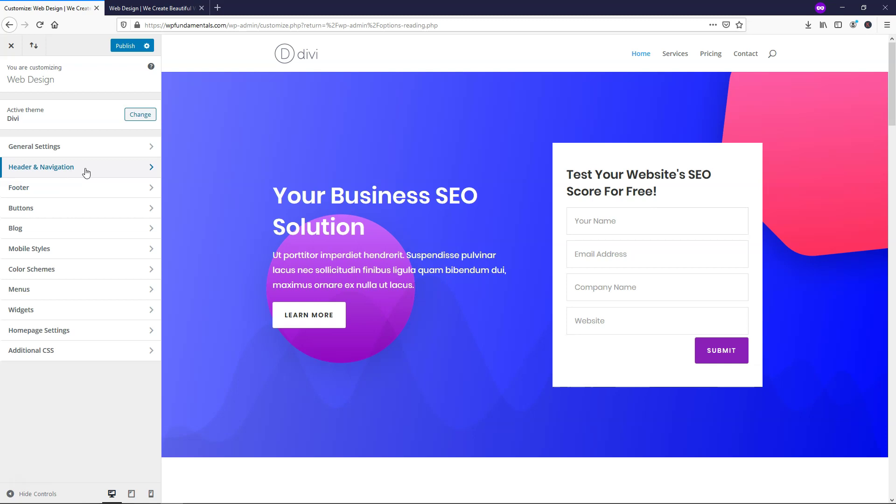
click(105, 174)
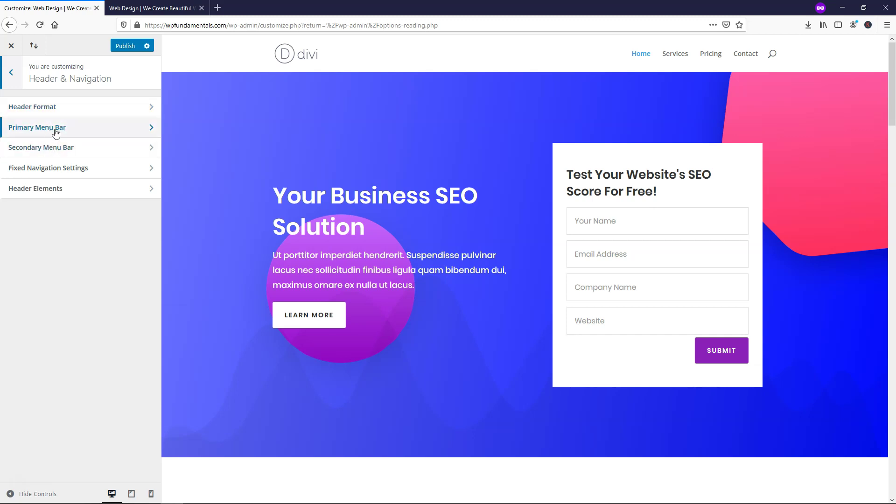
click(52, 133)
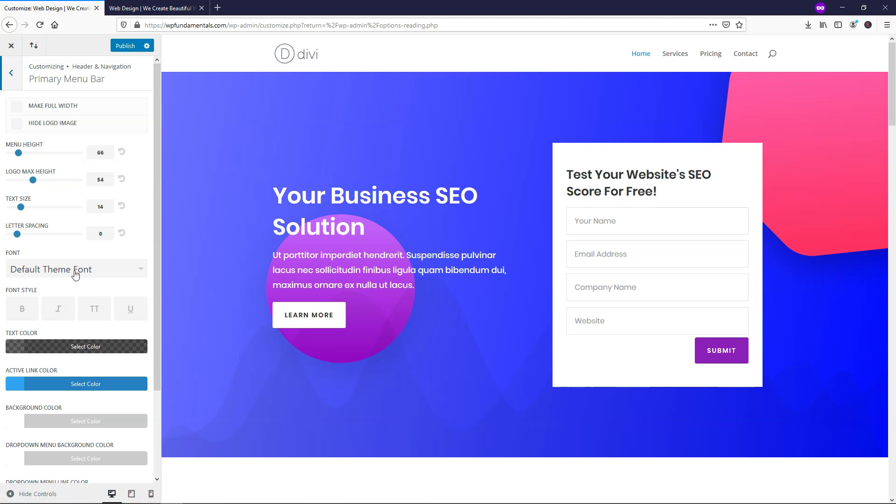
- Keep Default Theme Font for the primary menu and set its text size to 20
click(101, 276)
mouse_move(143, 271)
mouse_down()
mouse_move(138, 366)
mouse_move(143, 275)
mouse_up()
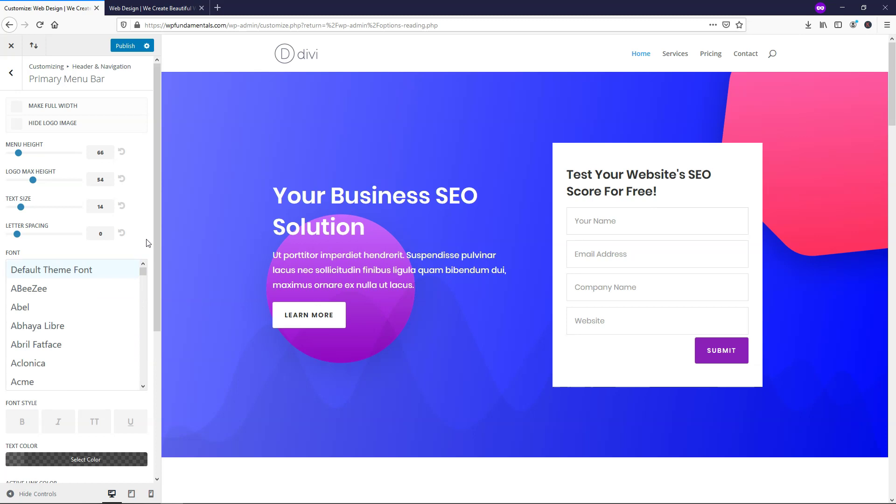
click(120, 275)
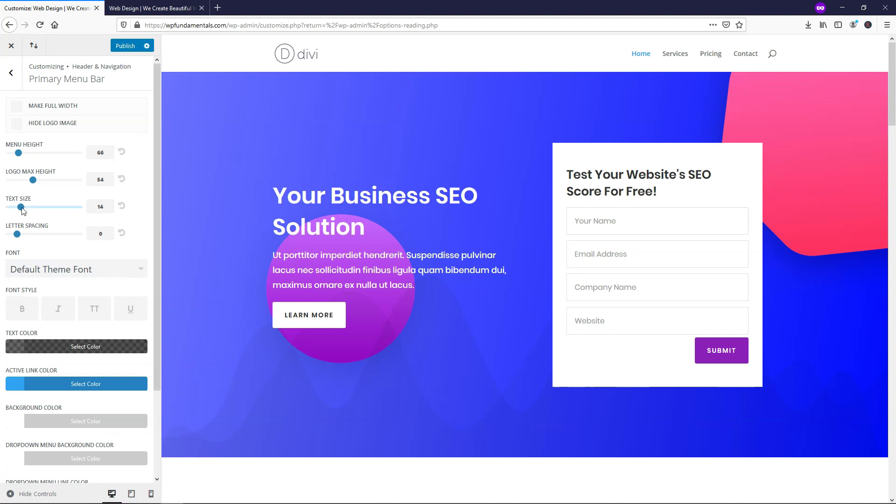
drag(23, 211, 51, 212)
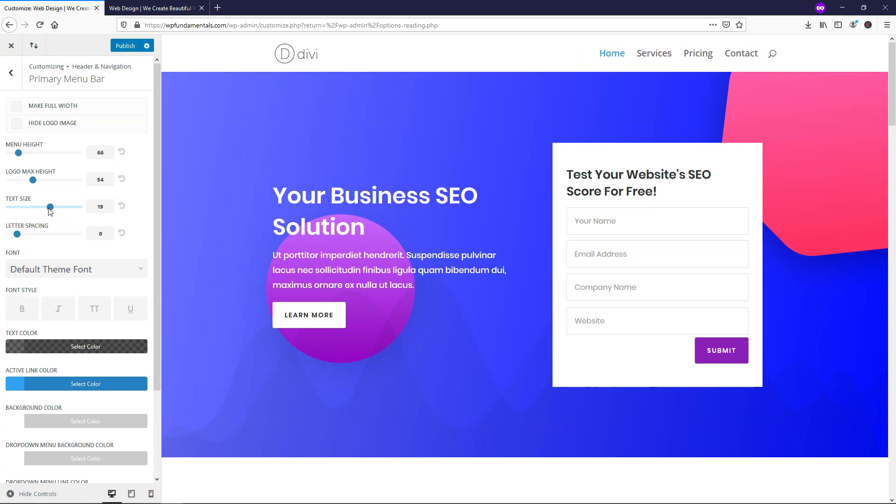
drag(52, 212, 56, 211)
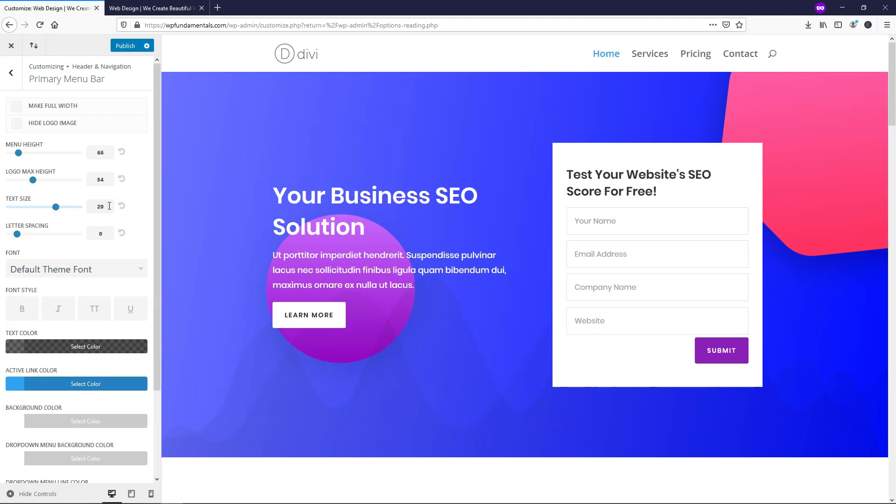
scroll(140, 189, down, 2)
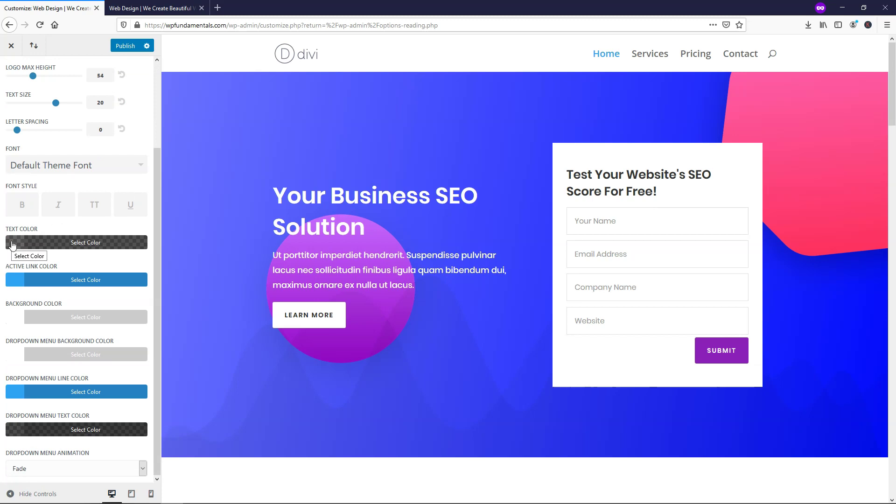
- Set the menu Text Color to opaque white (#ffffff) and Active Link Color to black (#000000)
click(12, 245)
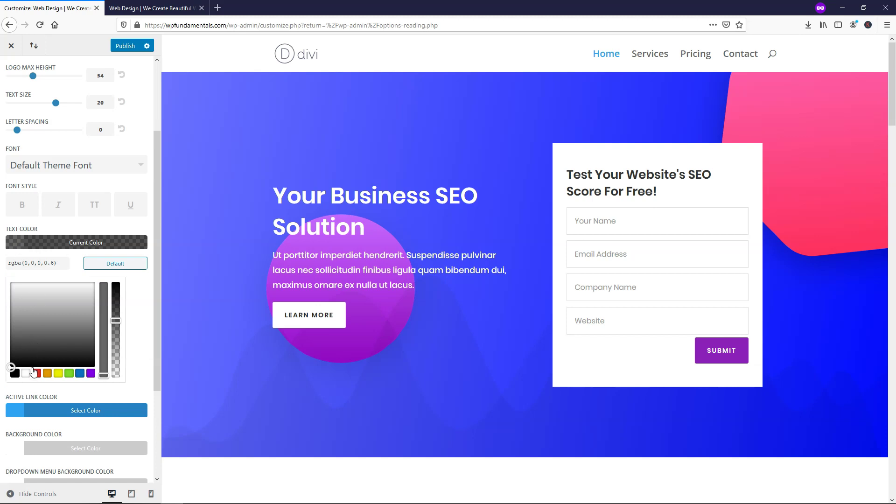
click(26, 374)
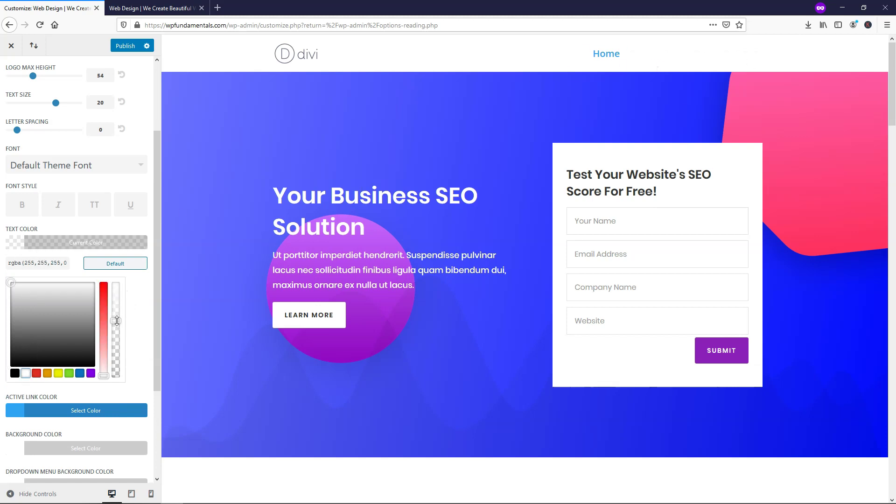
drag(117, 321, 118, 284)
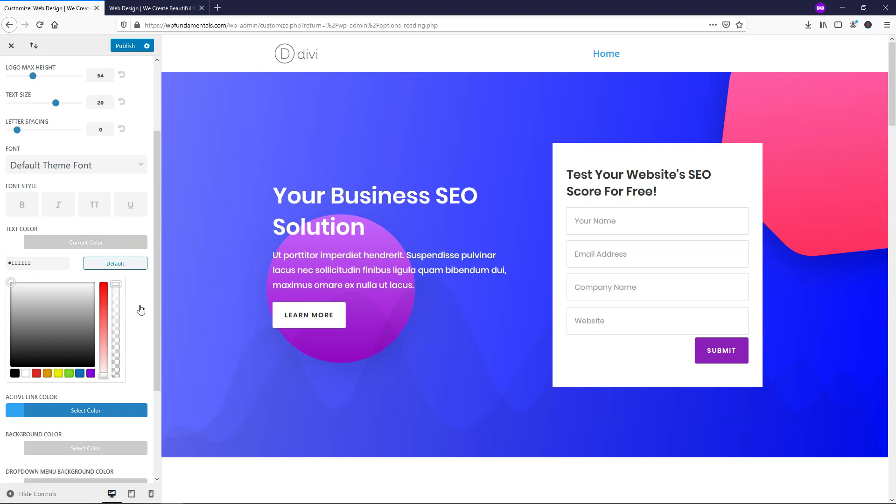
click(18, 246)
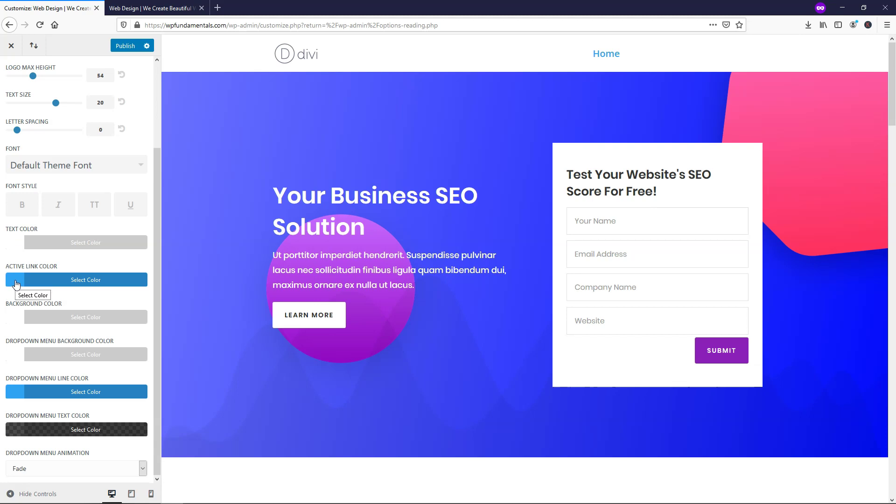
click(17, 284)
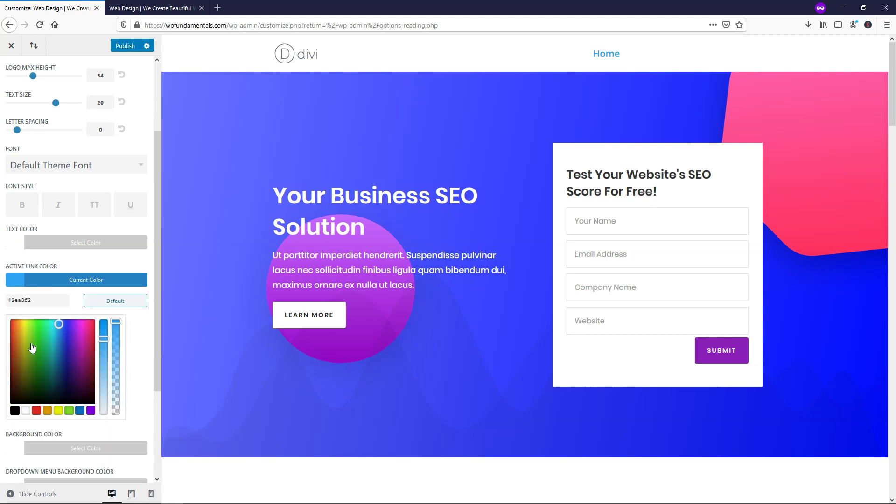
click(14, 411)
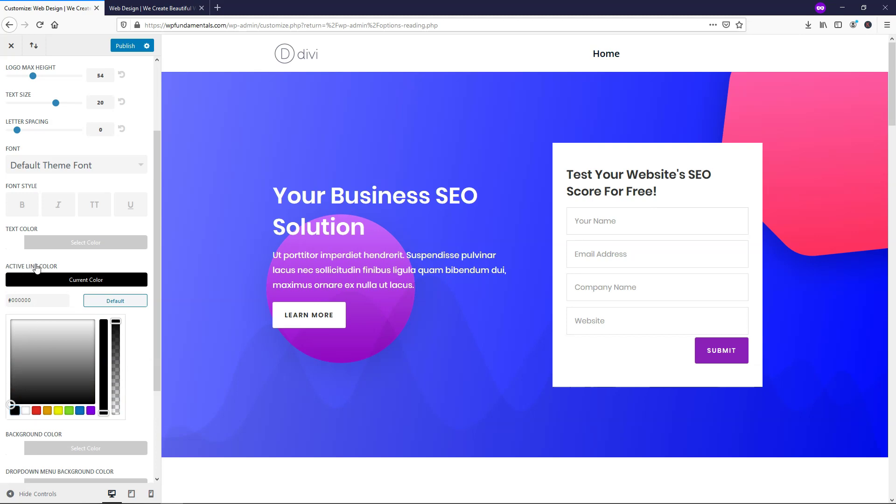
scroll(140, 345, down, 5)
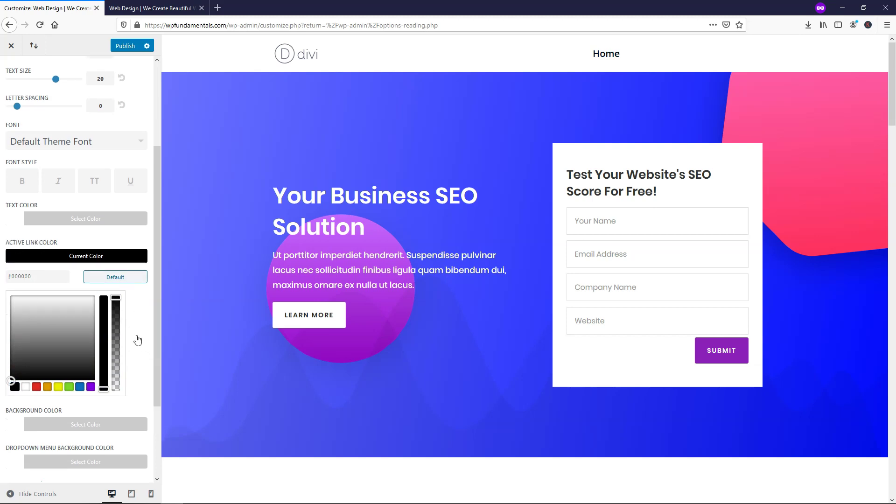
- After trying purple and green, set the menu bar background to transparent white, rgba(255,255,255,0)
click(19, 319)
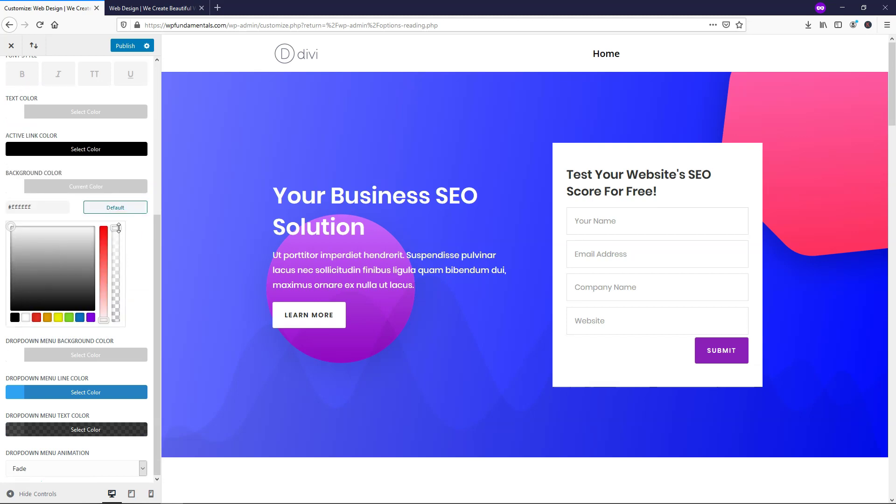
drag(118, 228, 116, 323)
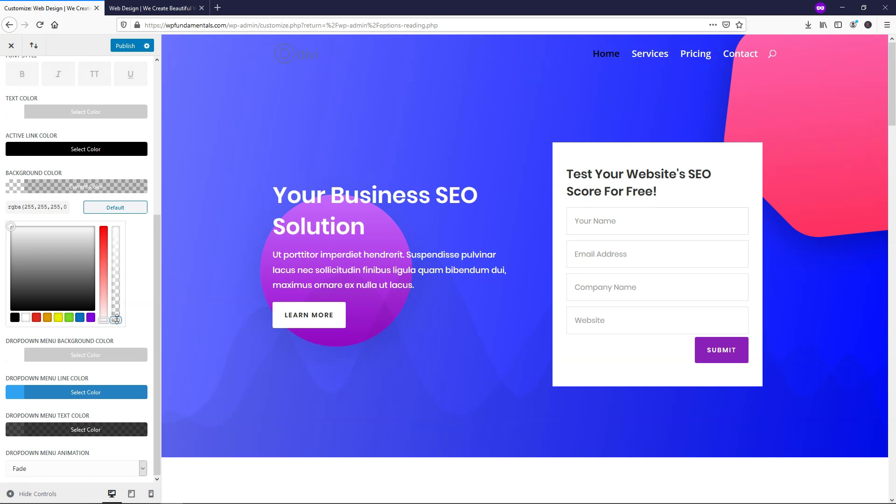
mouse_move(116, 320)
mouse_down()
mouse_move(120, 242)
mouse_move(118, 326)
mouse_up()
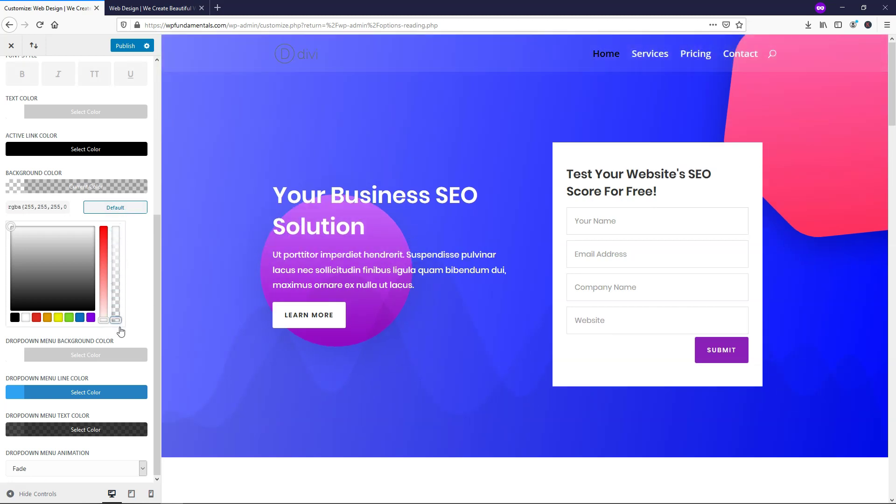
click(91, 318)
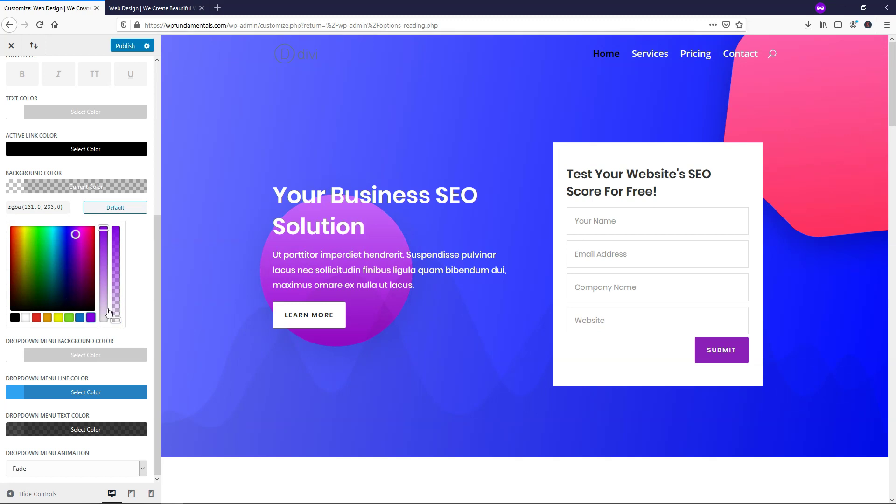
drag(116, 319, 126, 222)
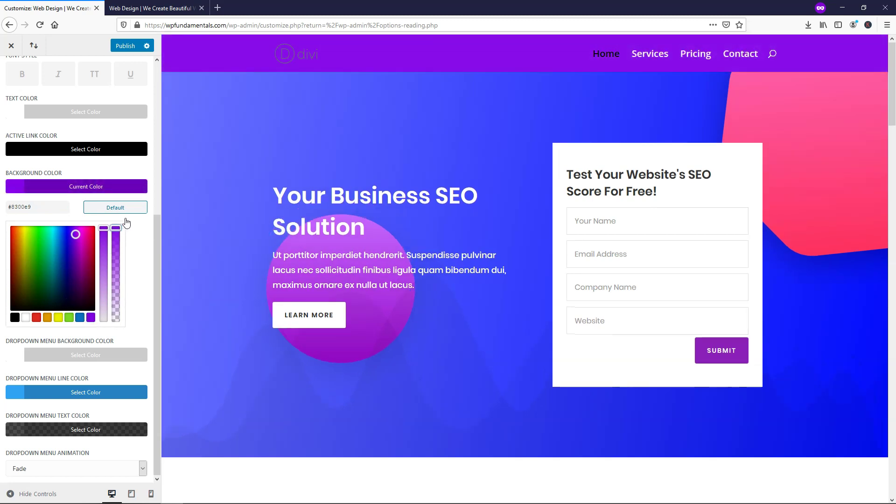
drag(58, 270, 46, 250)
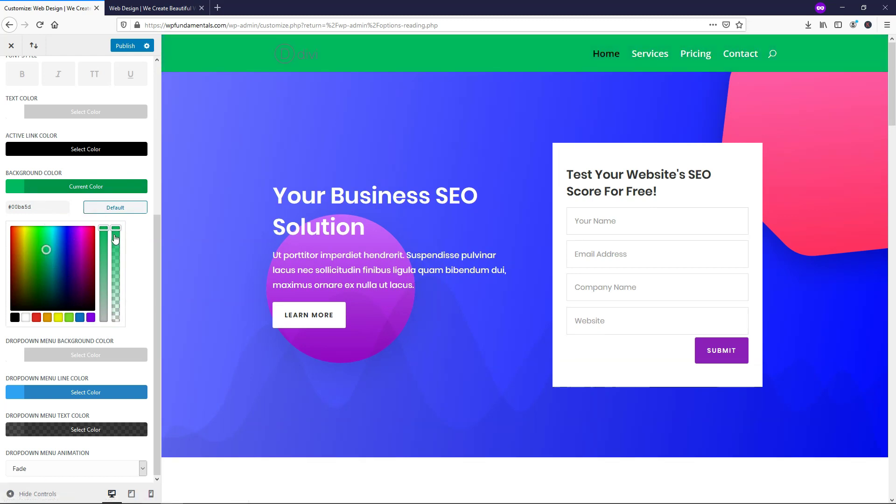
click(26, 317)
drag(116, 226, 113, 320)
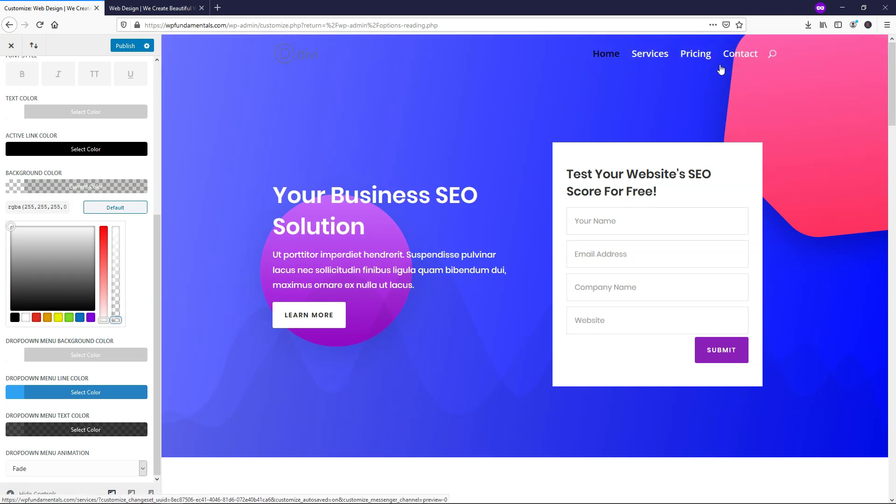
- Publish the header changes and preview the Services, Pricing, Contact and Home pages
click(123, 48)
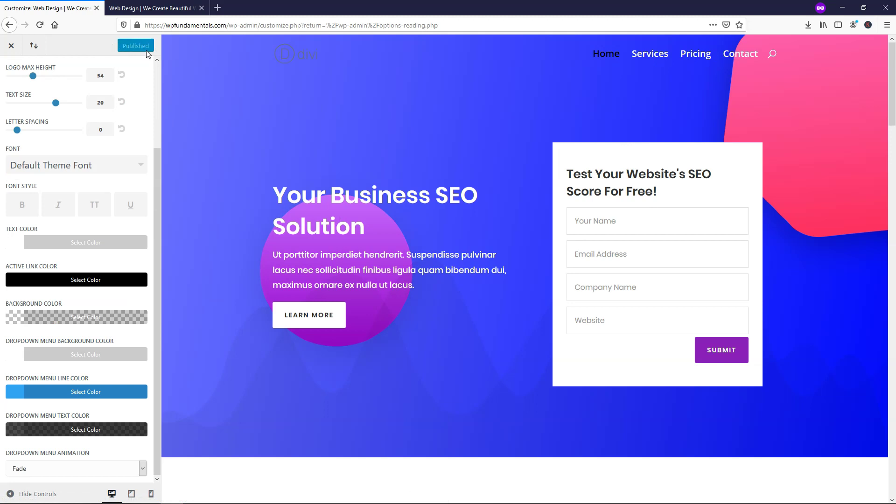
click(652, 60)
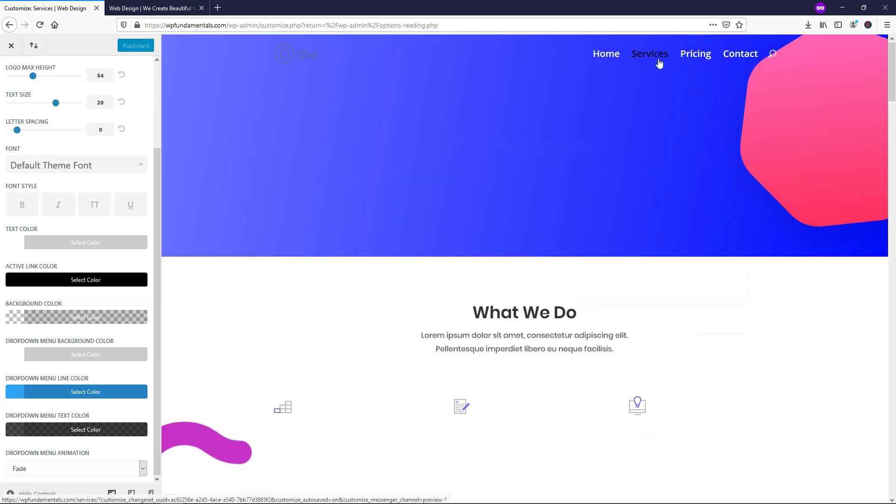
click(698, 55)
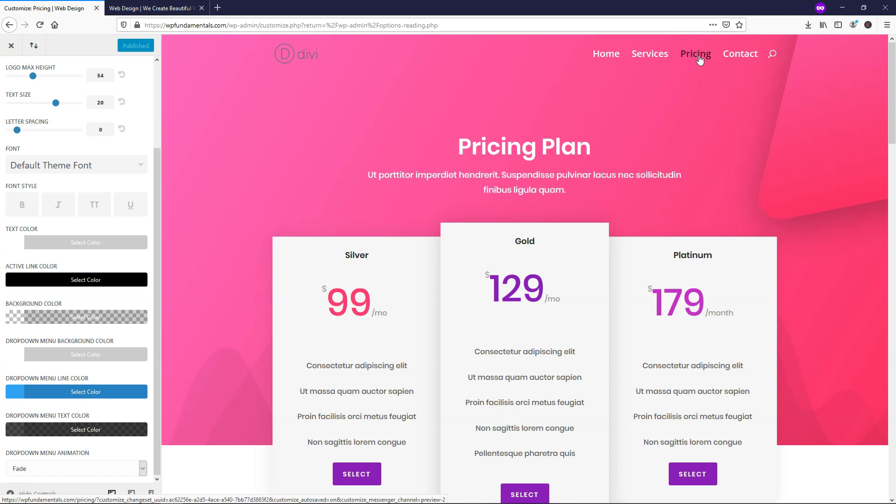
click(741, 57)
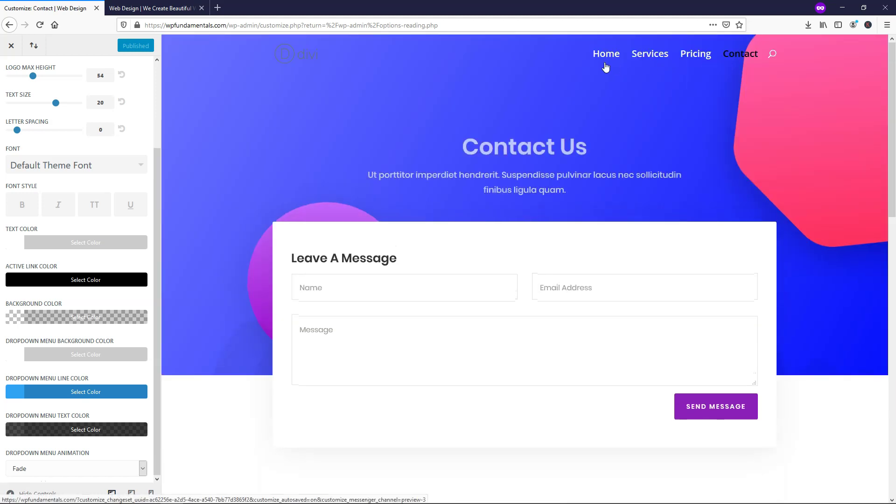
click(606, 54)
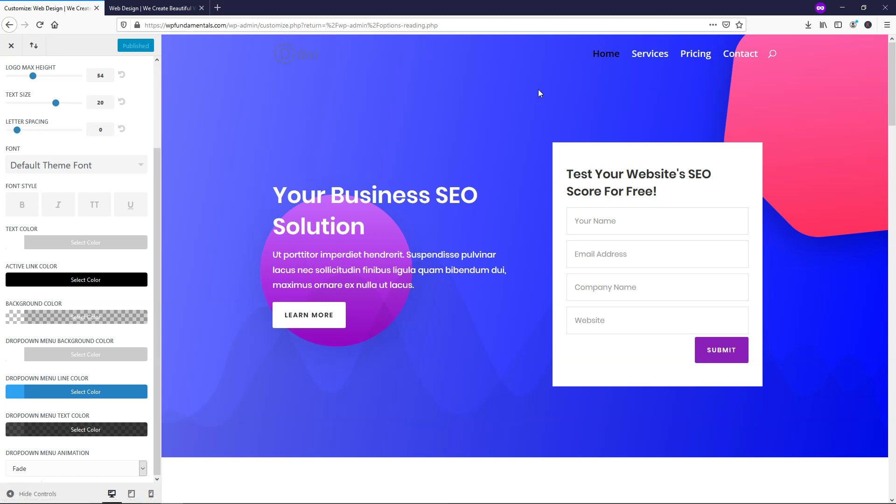
scroll(153, 81, up, 3)
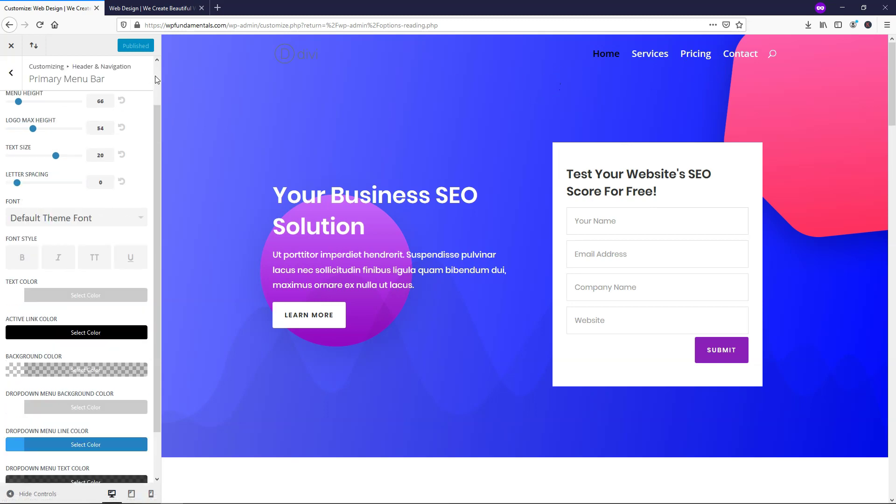
- Open Fixed Navigation Settings under Header & Navigation
click(11, 72)
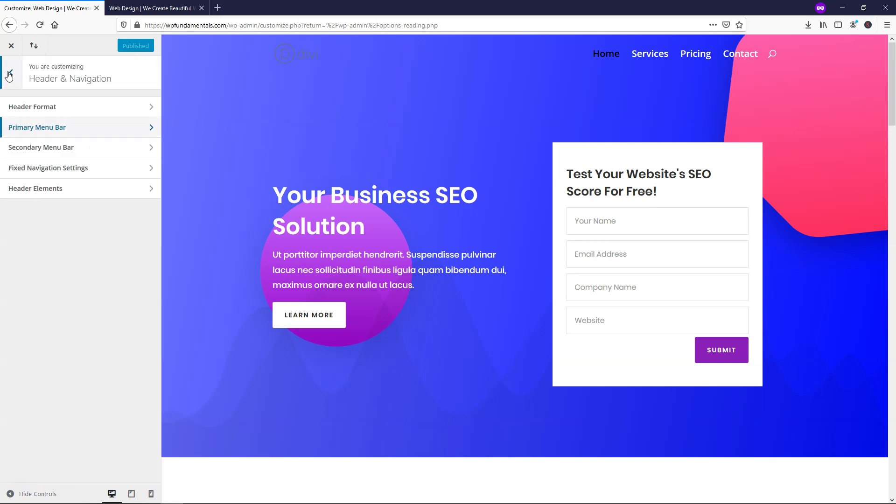
click(59, 172)
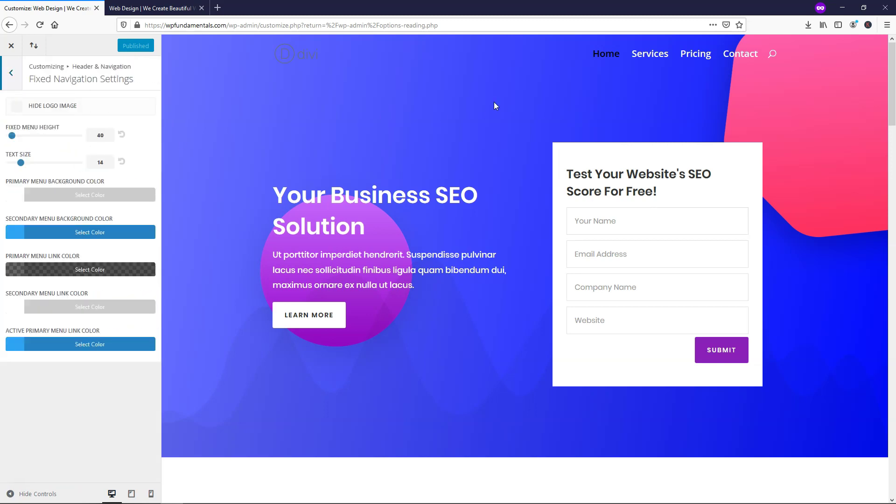
scroll(490, 102, down, 3)
scroll(489, 99, down, 3)
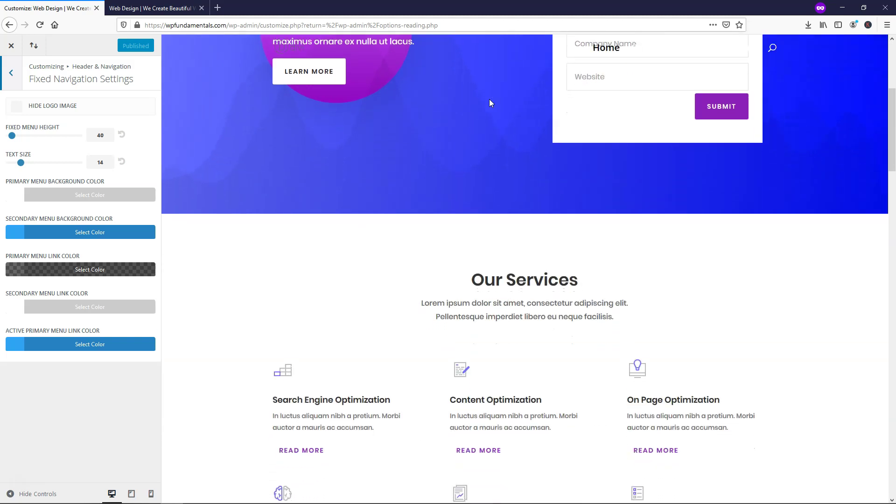
scroll(490, 99, up, 4)
scroll(491, 97, up, 3)
scroll(492, 96, down, 4)
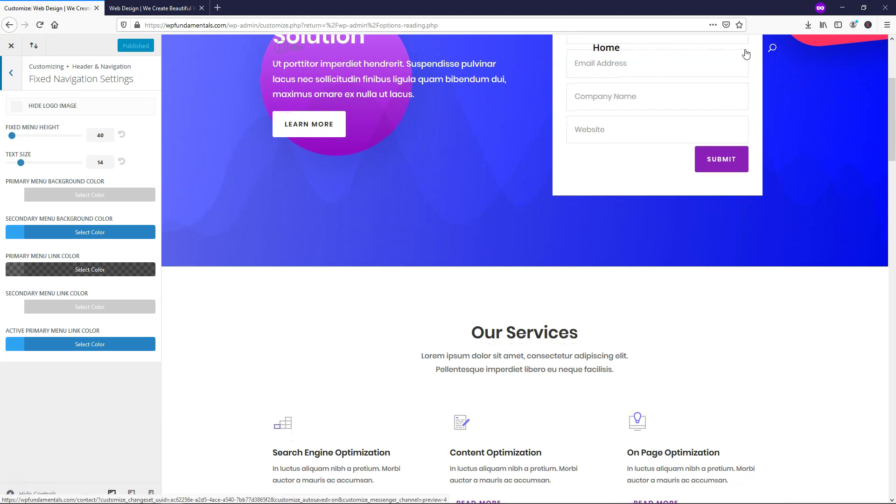
scroll(586, 100, down, 6)
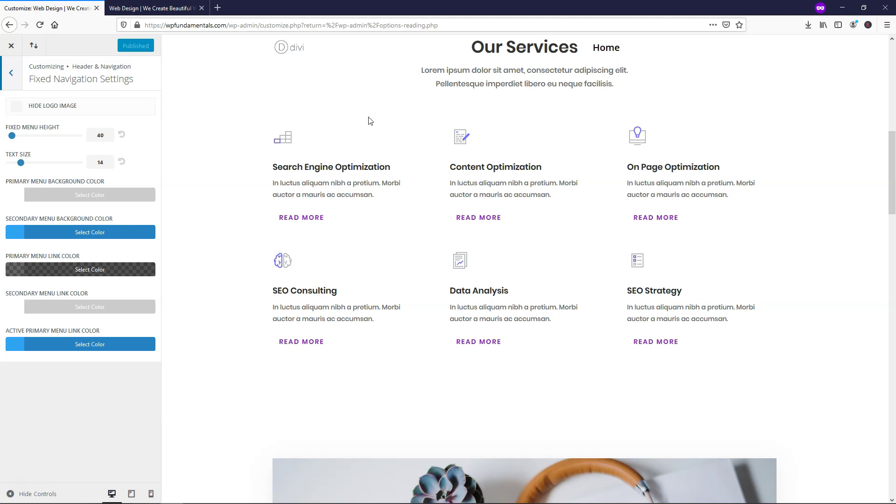
scroll(301, 131, up, 6)
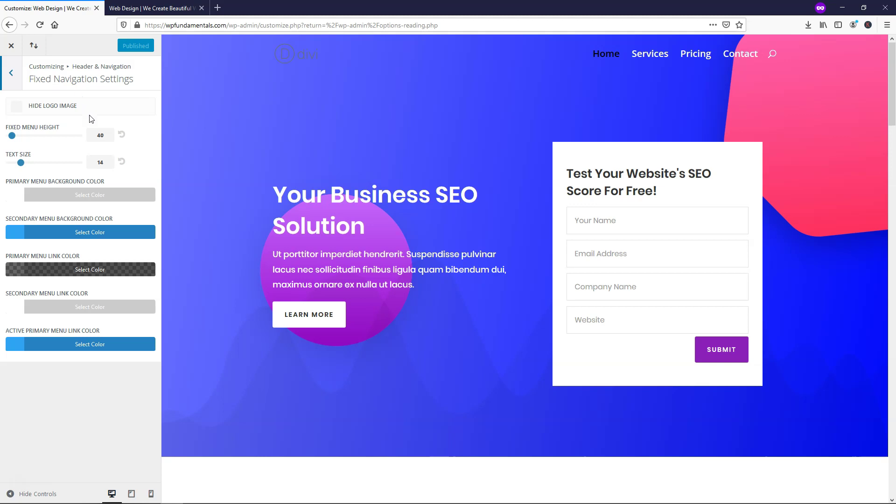
- Give the fixed menu a semi-transparent black background, rgba(0,0,0,0.73)
click(53, 194)
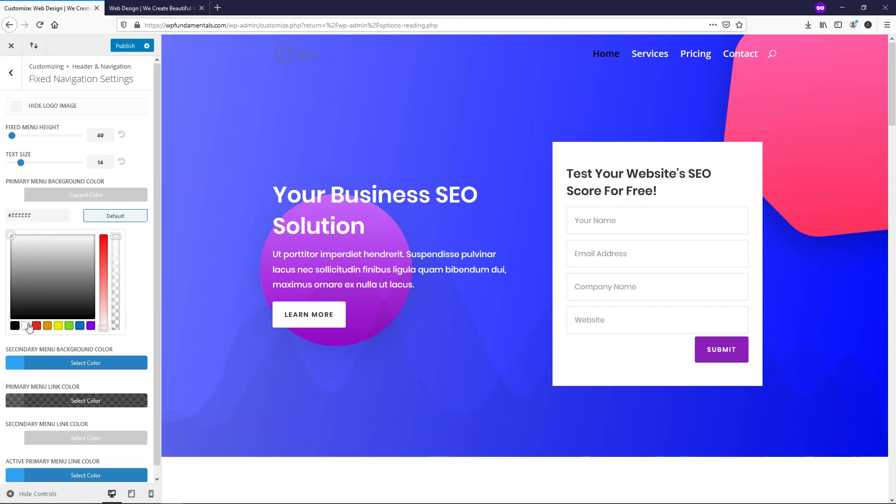
click(14, 326)
drag(115, 237, 117, 262)
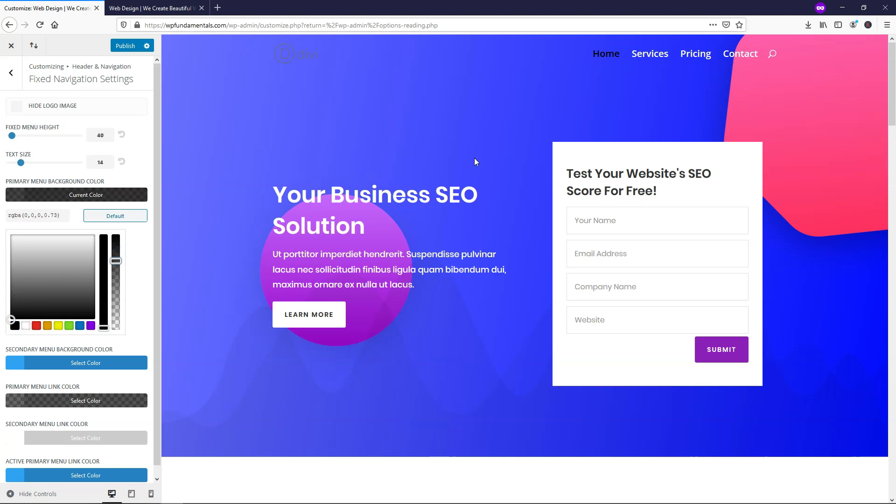
scroll(474, 158, down, 6)
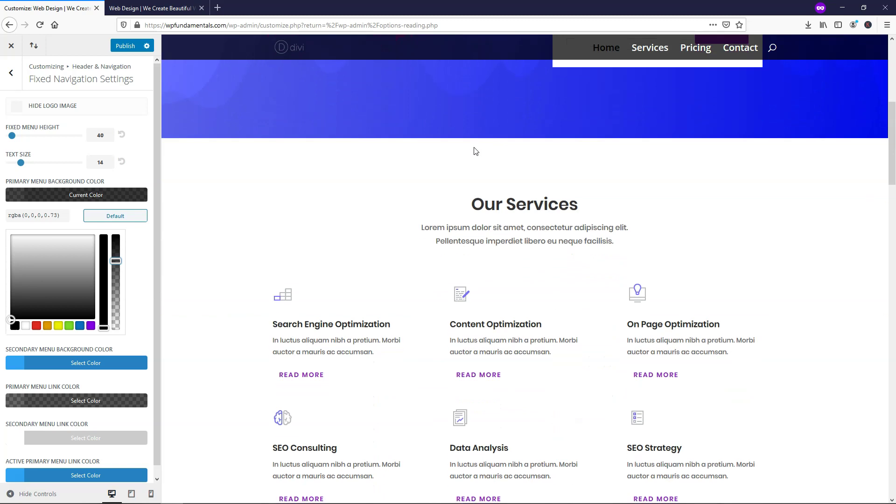
scroll(474, 151, down, 5)
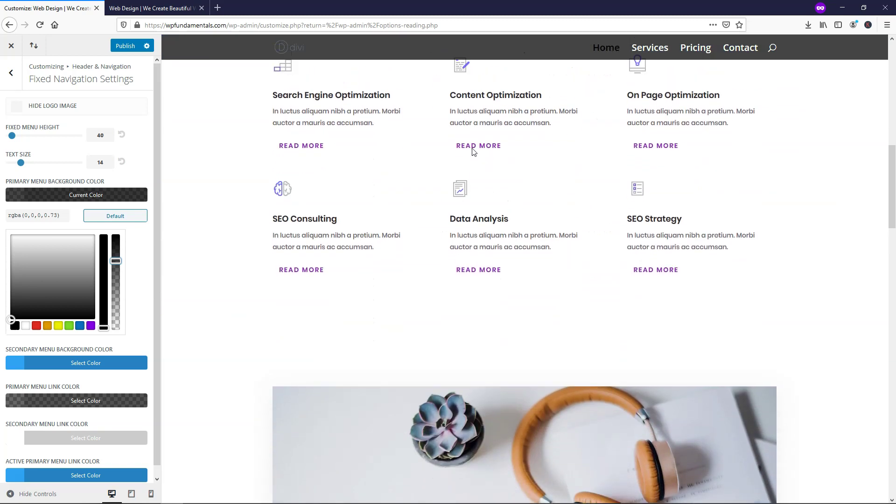
scroll(473, 151, up, 3)
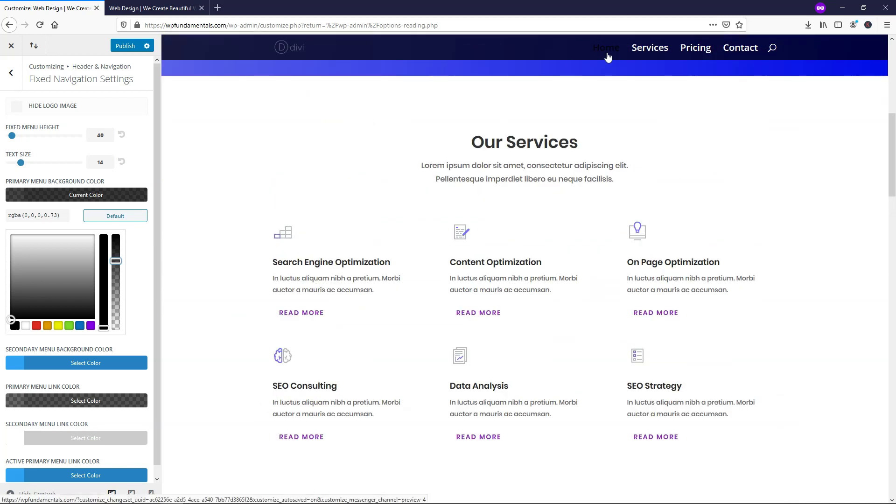
scroll(565, 143, up, 5)
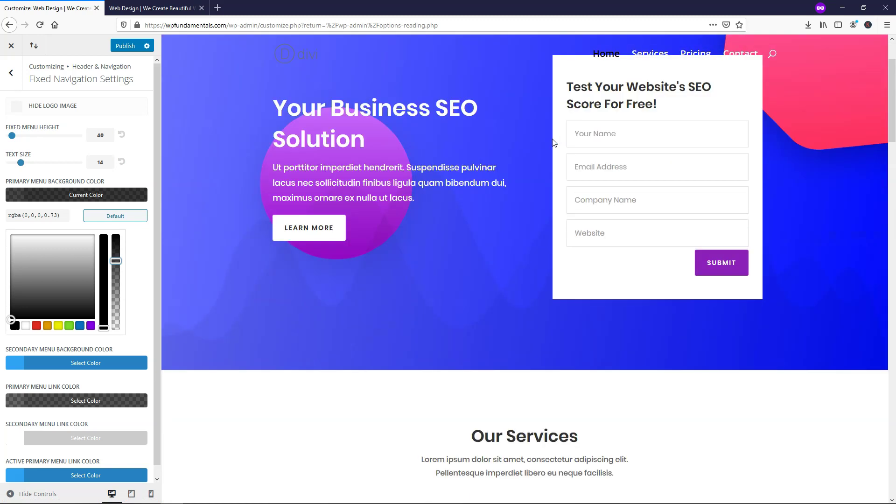
scroll(554, 142, down, 10)
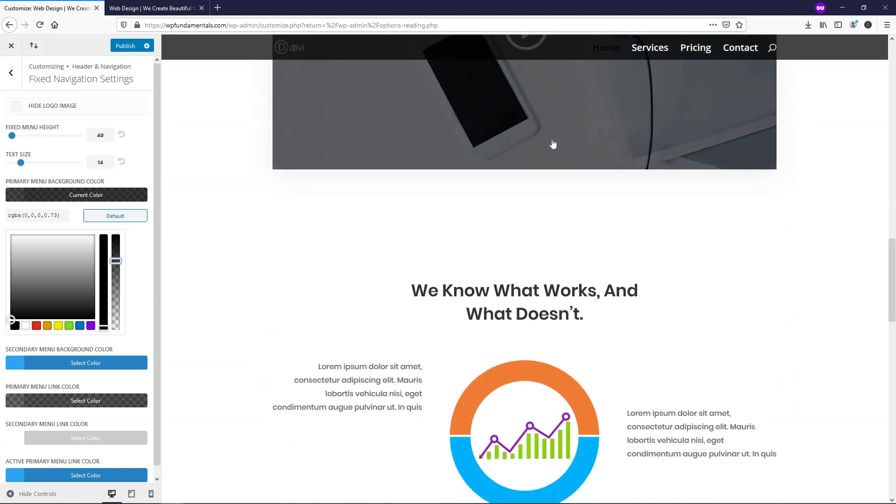
scroll(553, 143, down, 3)
scroll(551, 140, up, 10)
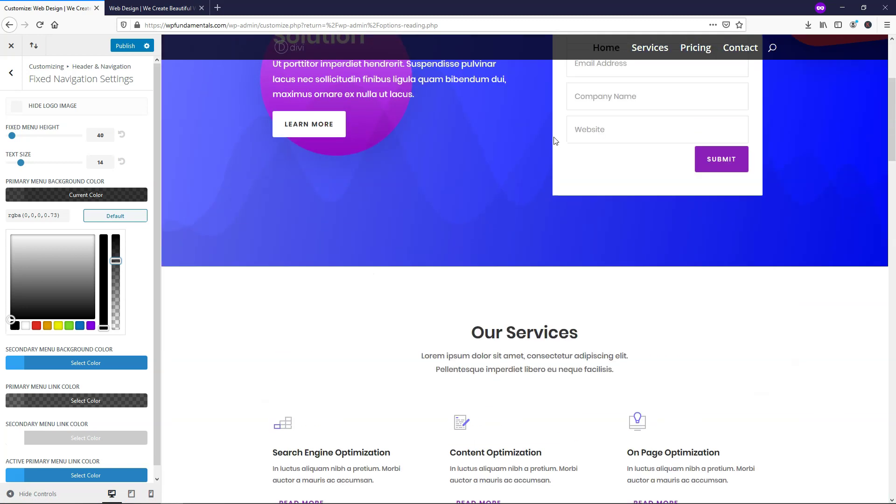
scroll(555, 141, up, 4)
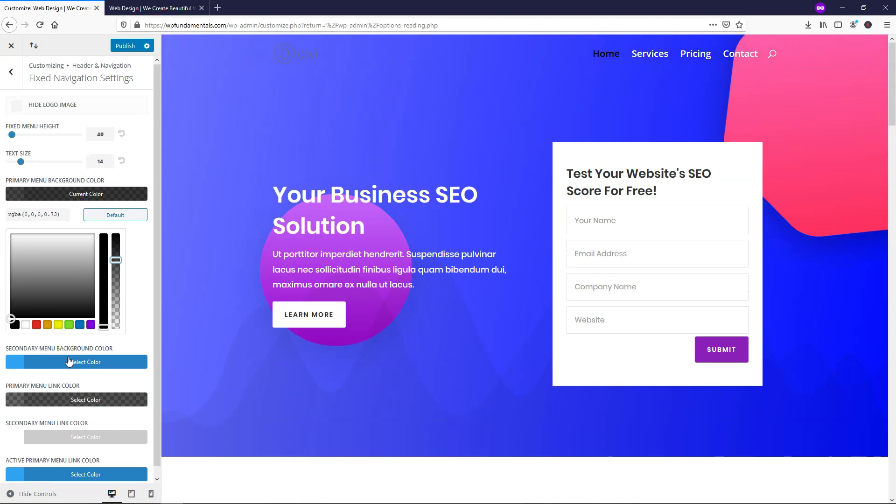
scroll(61, 371, down, 1)
- Try yellow fixed menu links, then reset the link colour to default rgba(0,0,0,0.6)
click(14, 392)
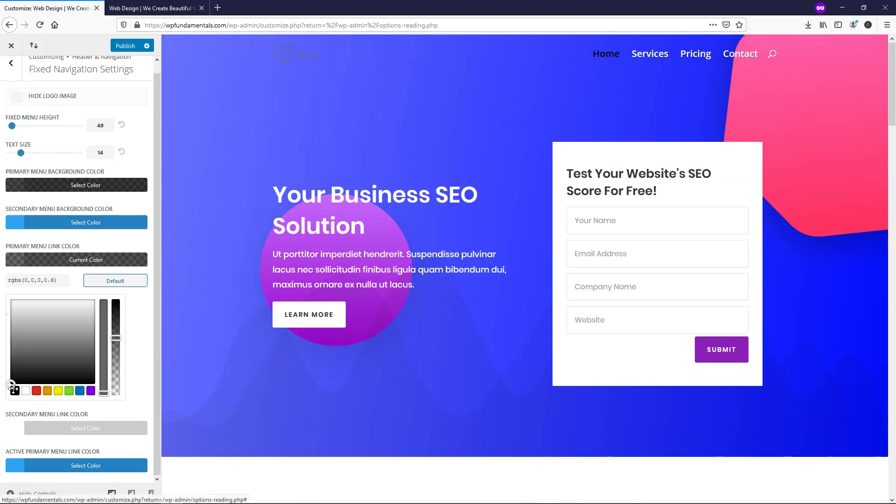
click(58, 391)
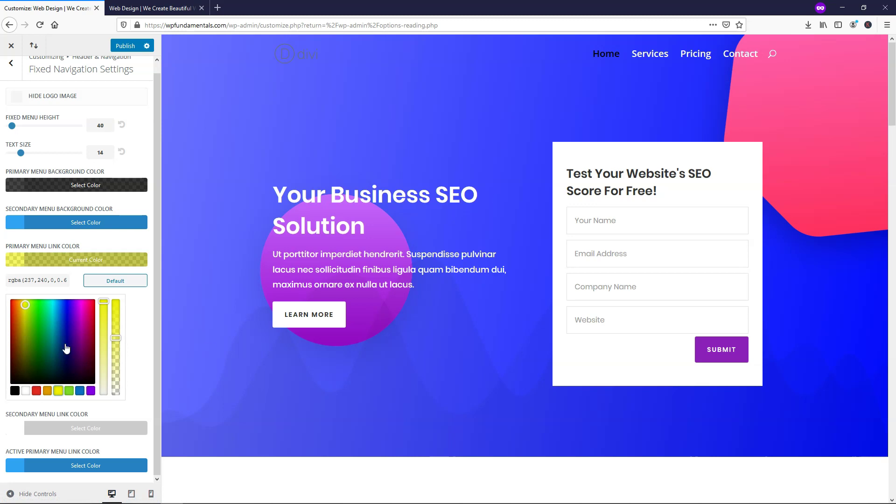
drag(117, 338, 116, 301)
scroll(485, 175, down, 10)
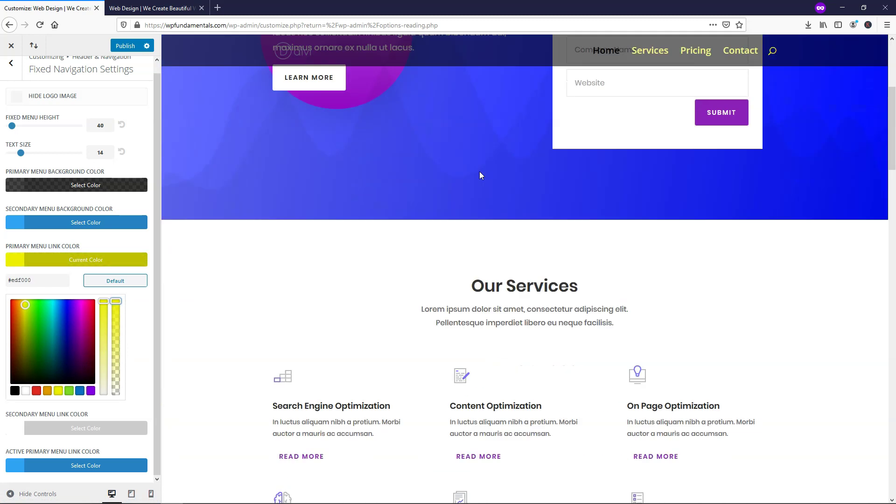
scroll(481, 175, down, 7)
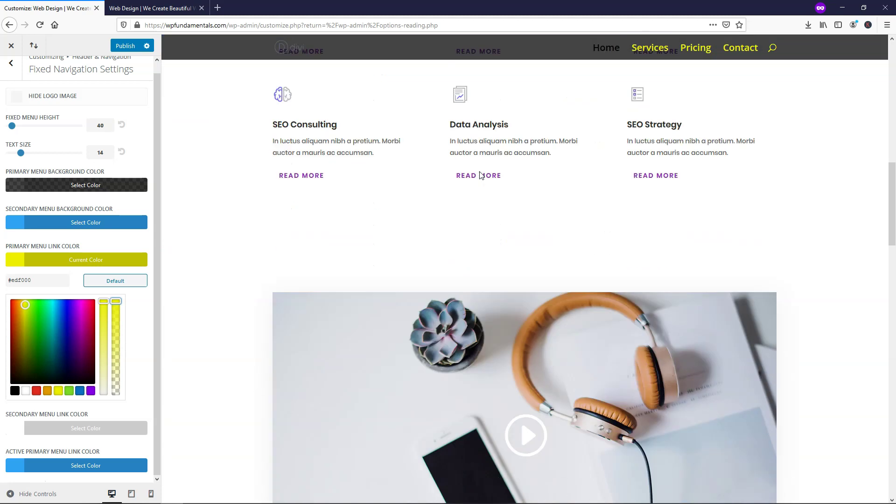
scroll(480, 174, up, 14)
scroll(478, 173, up, 5)
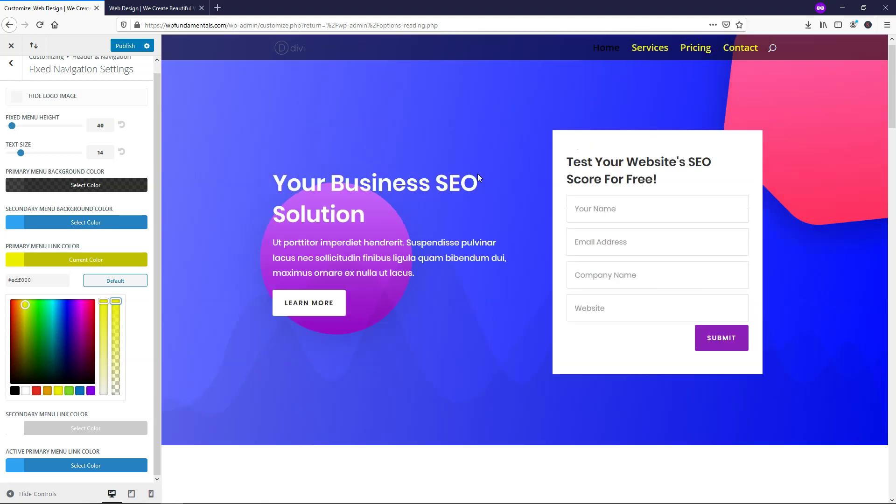
click(127, 286)
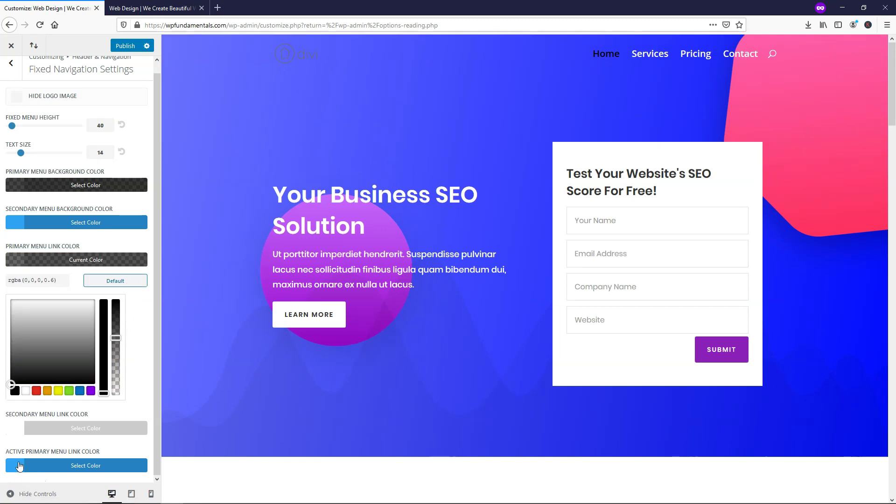
- Set the fixed menu active link to yellow and the menu links to opaque white (#ffffff)
click(19, 466)
click(59, 466)
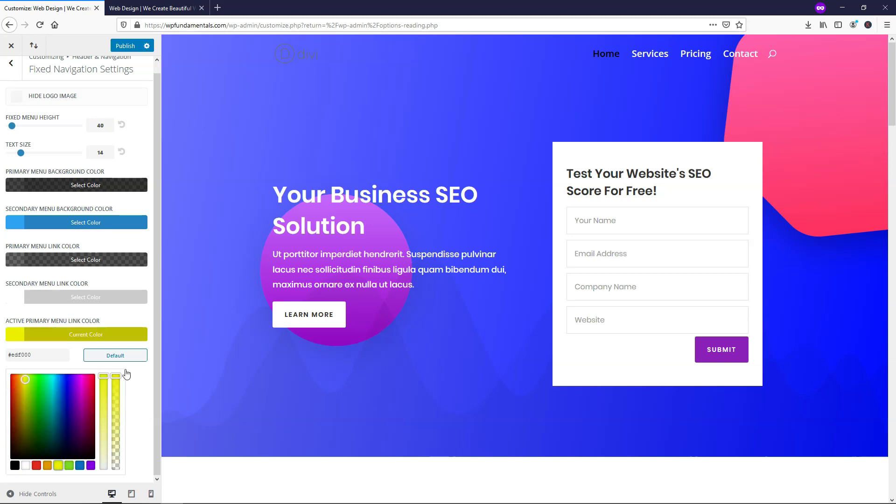
scroll(477, 144, down, 10)
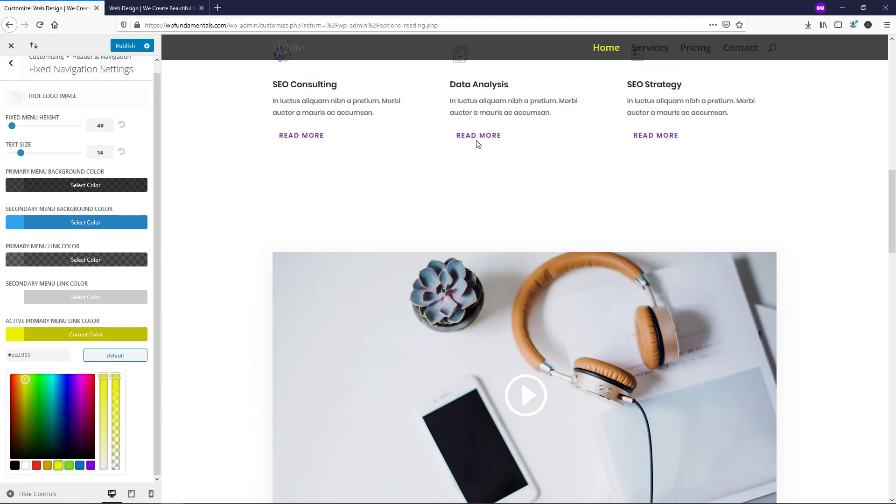
scroll(475, 143, up, 15)
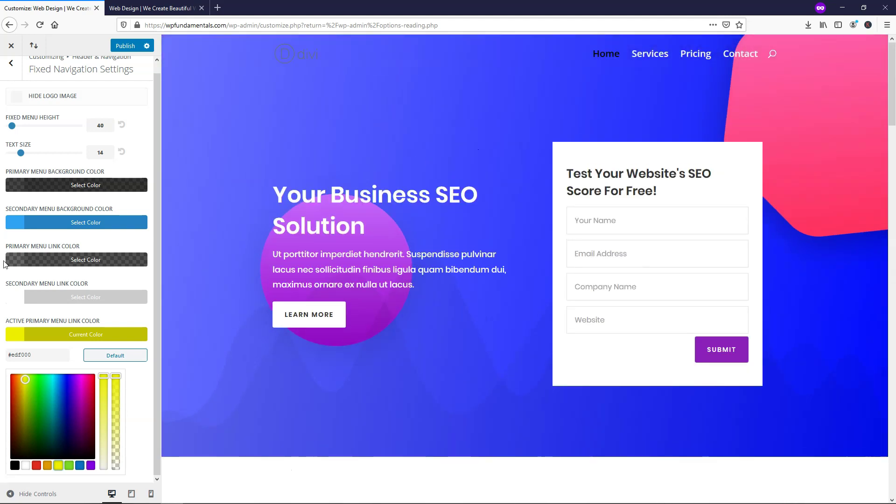
click(93, 261)
click(25, 391)
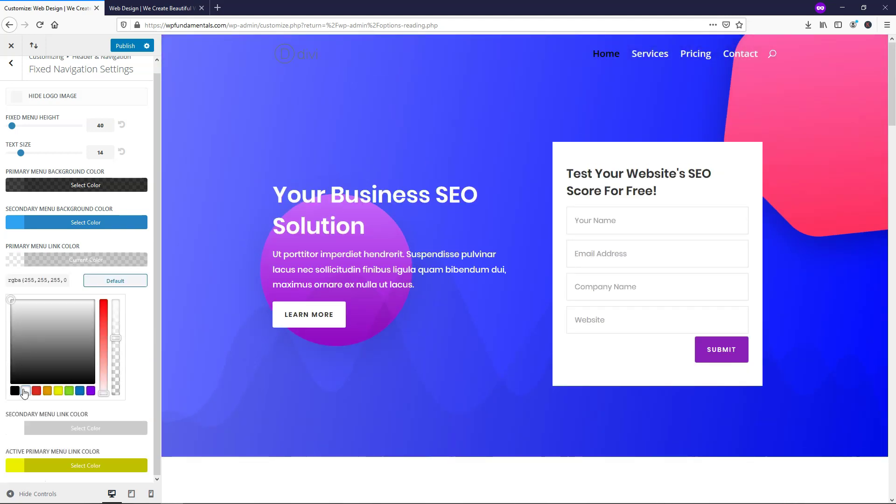
drag(118, 338, 120, 280)
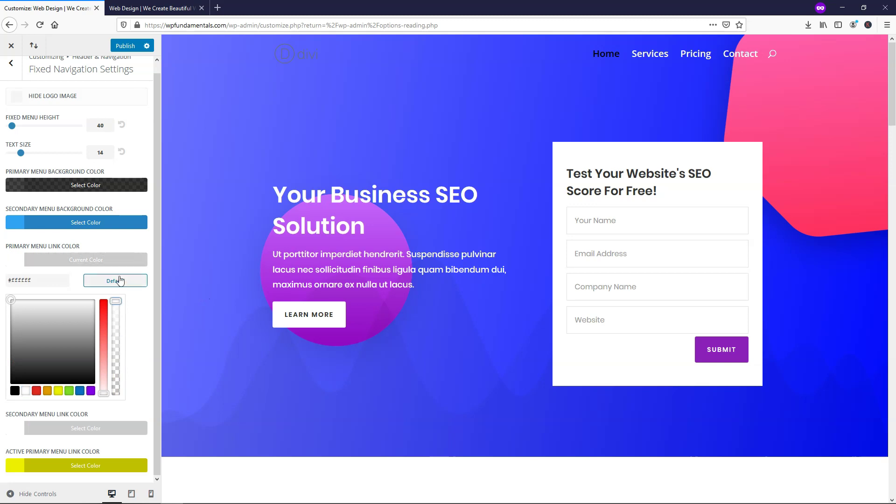
scroll(504, 138, down, 10)
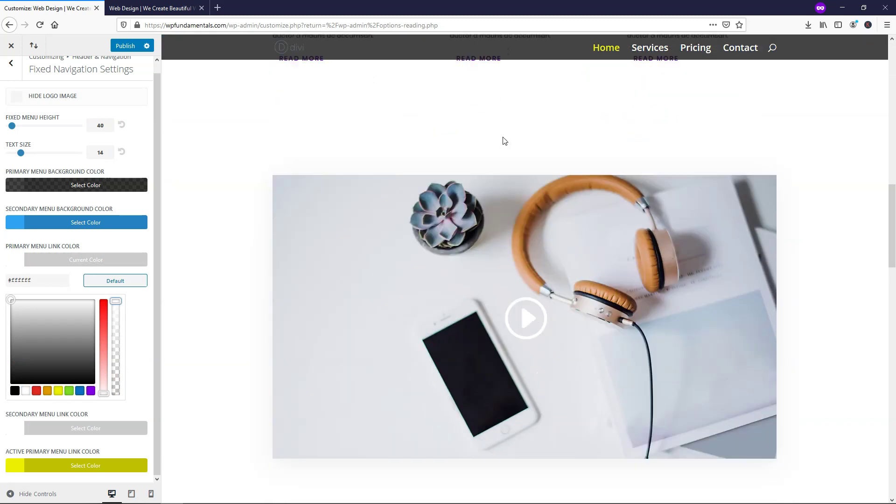
scroll(504, 142, down, 12)
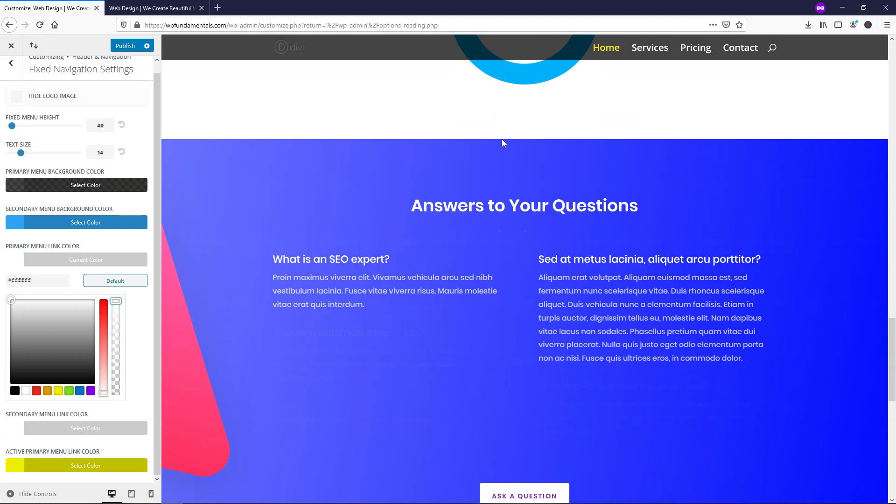
scroll(502, 139, up, 6)
scroll(496, 148, up, 15)
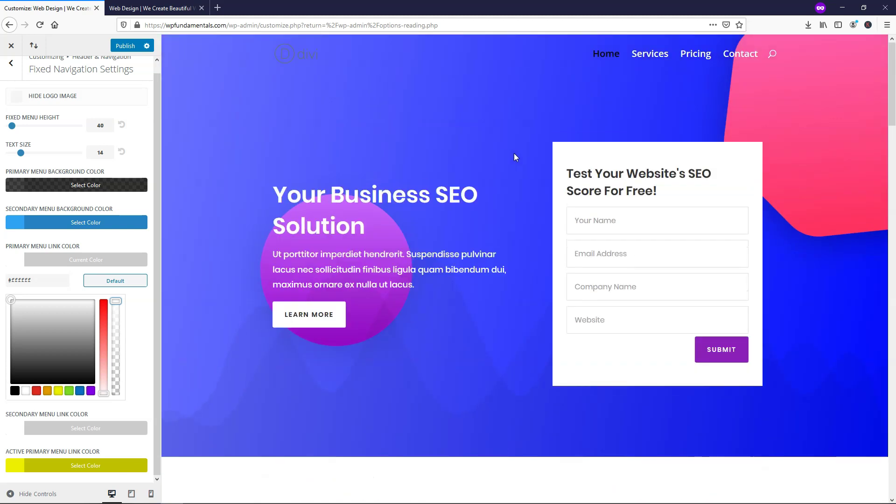
- Preview the Services page, then the homepage, to check the fixed header colours
click(656, 56)
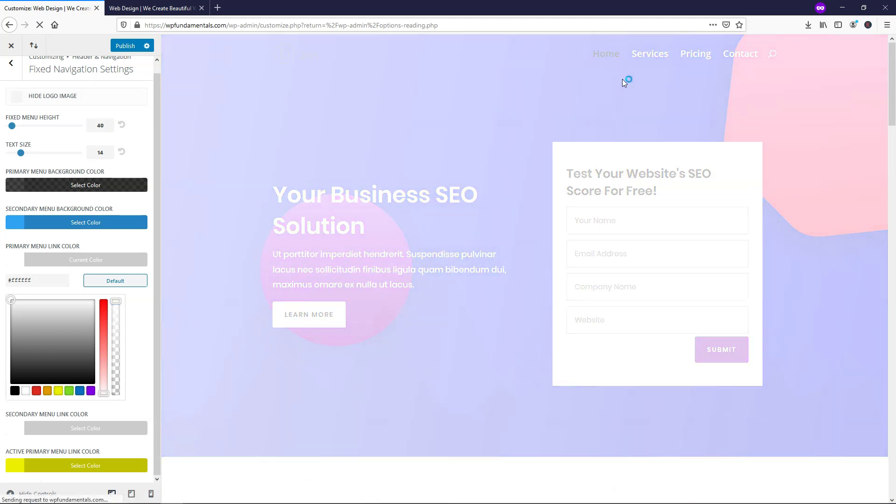
scroll(540, 130, down, 10)
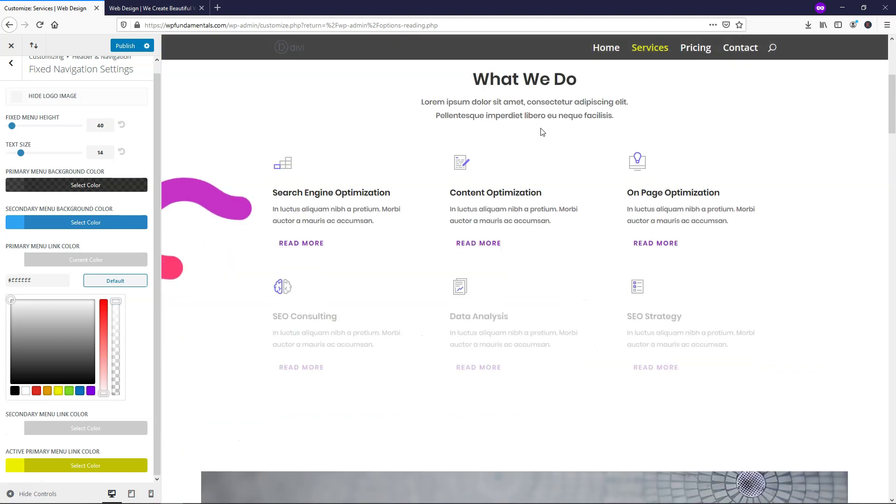
scroll(540, 131, down, 15)
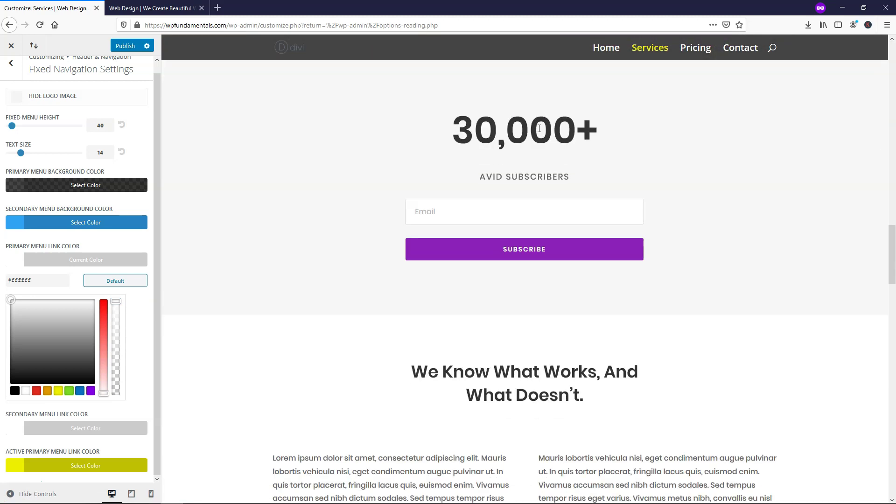
scroll(540, 132, up, 10)
scroll(538, 130, up, 10)
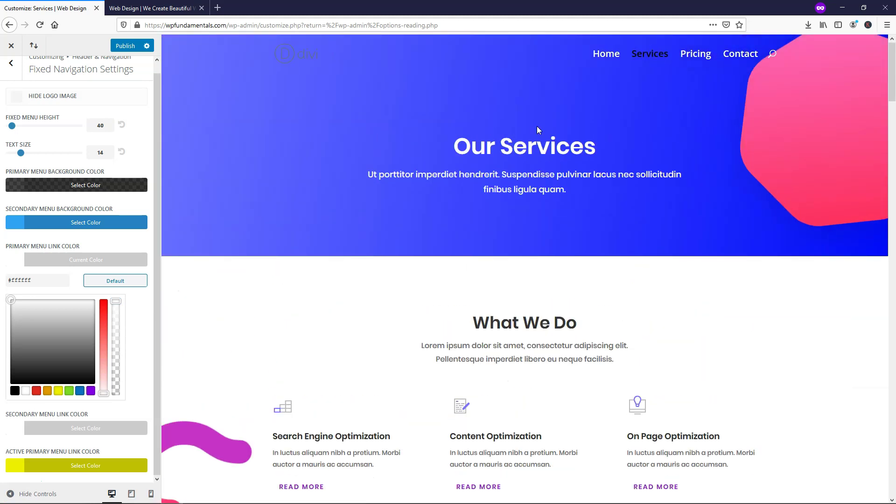
scroll(635, 65, down, 3)
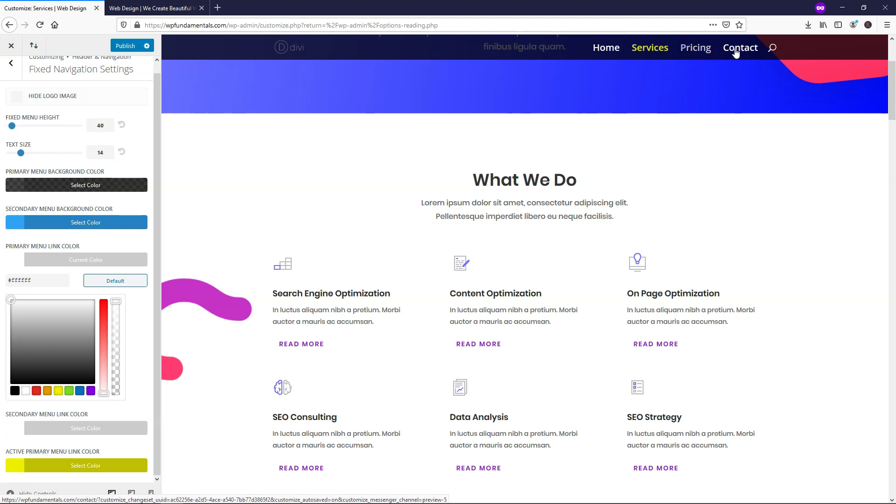
click(607, 51)
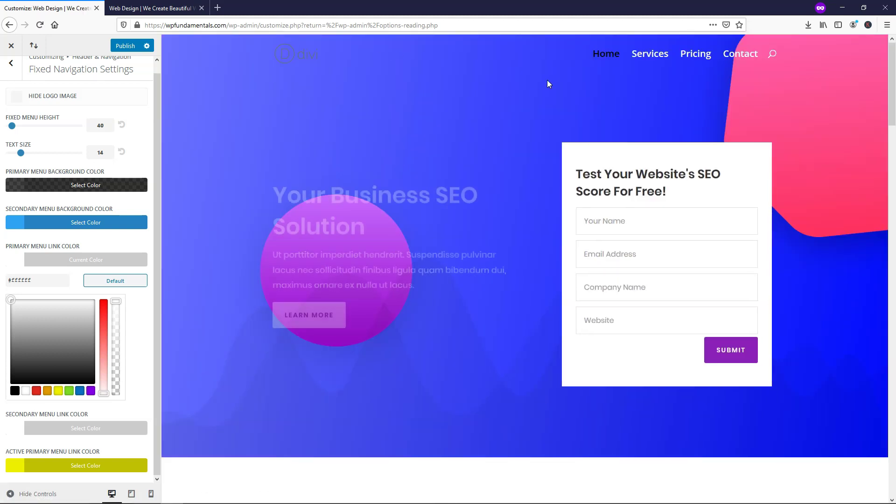
scroll(530, 88, down, 3)
scroll(525, 101, up, 3)
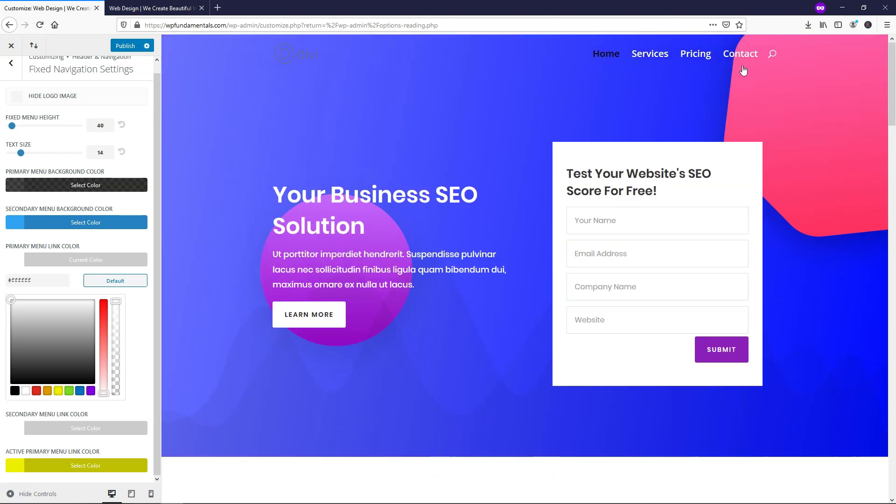
scroll(524, 91, down, 1)
scroll(626, 54, up, 1)
- Publish the fixed navigation changes and return to the Header & Navigation list
click(120, 46)
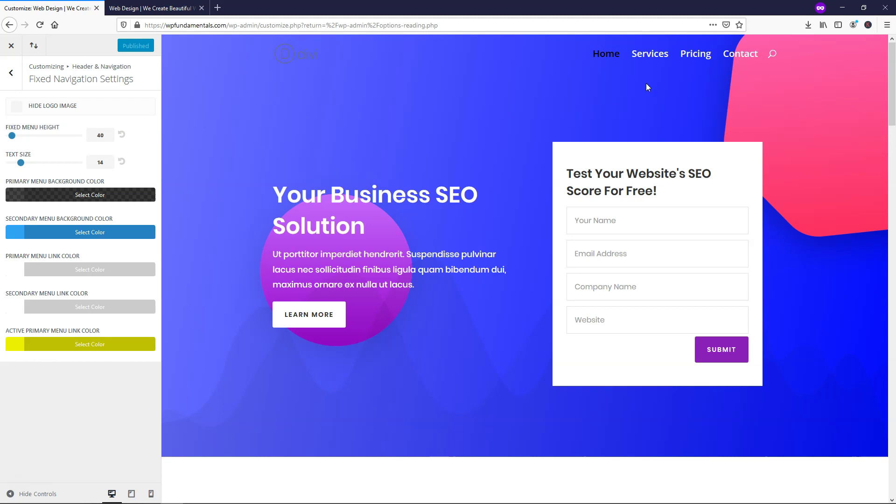
scroll(526, 114, down, 2)
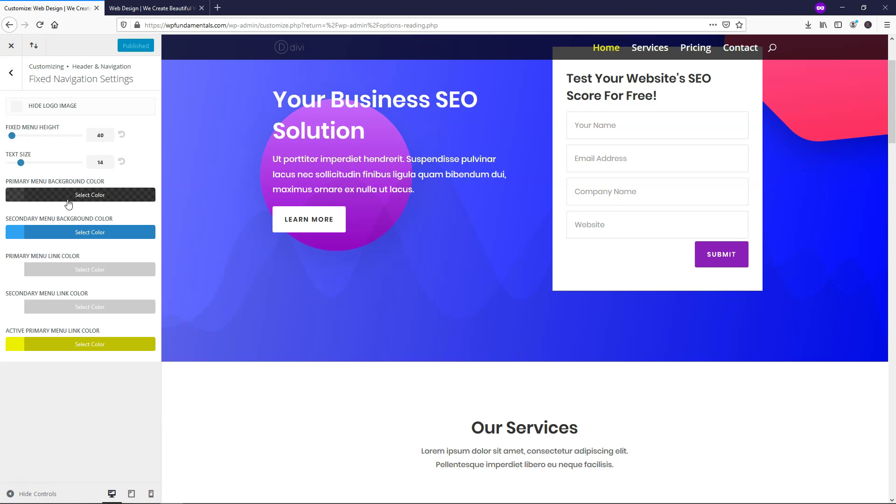
click(11, 73)
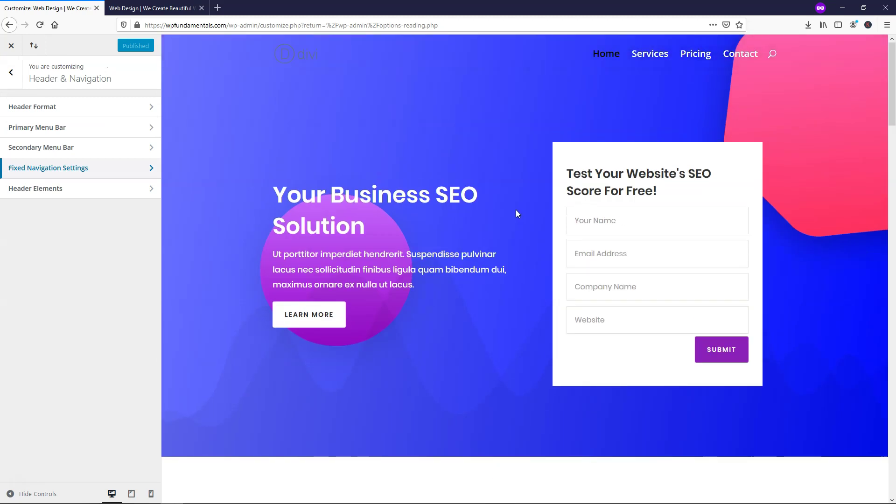
- Open the search field in the preview's site header
scroll(516, 210, down, 5)
scroll(516, 211, down, 10)
scroll(508, 224, up, 20)
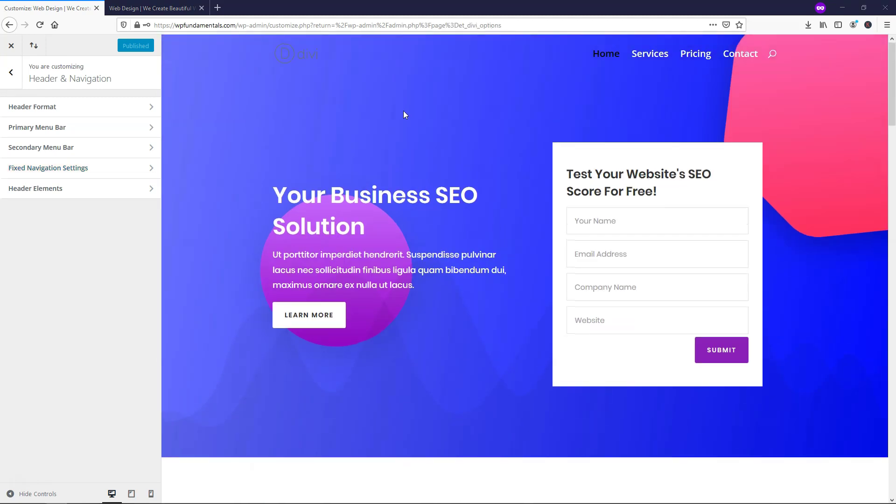
click(773, 57)
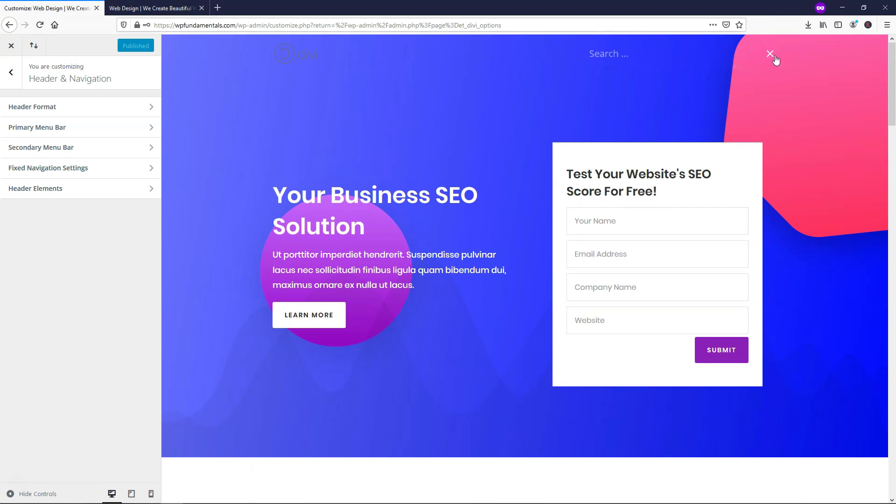
- Uncheck Show Search Icon in Header Elements, leaving Show Social Icons off
click(771, 55)
click(68, 188)
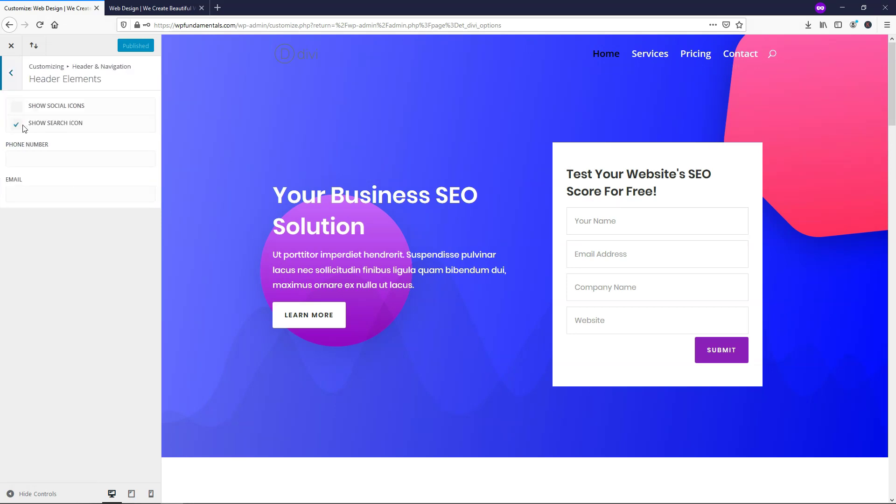
click(17, 125)
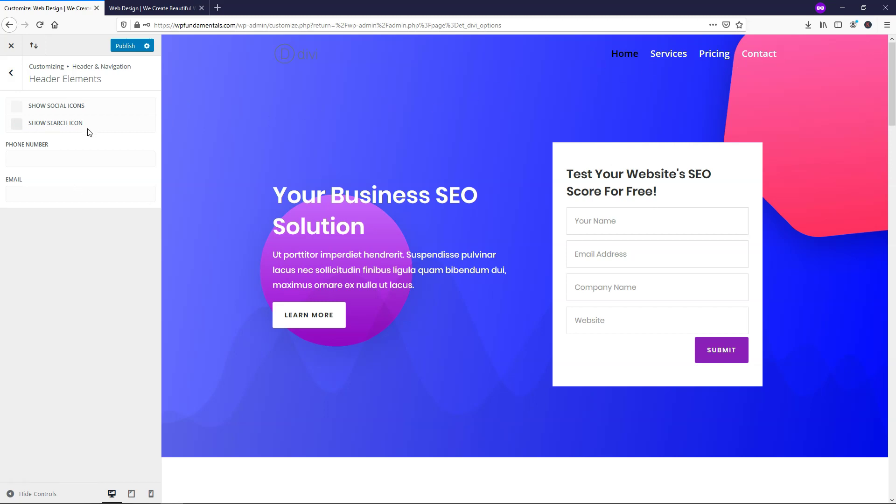
click(9, 80)
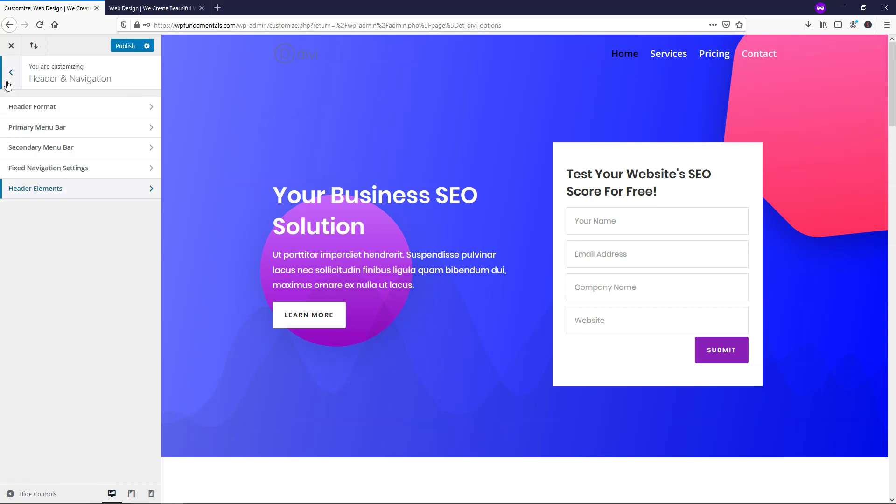
click(46, 194)
click(14, 110)
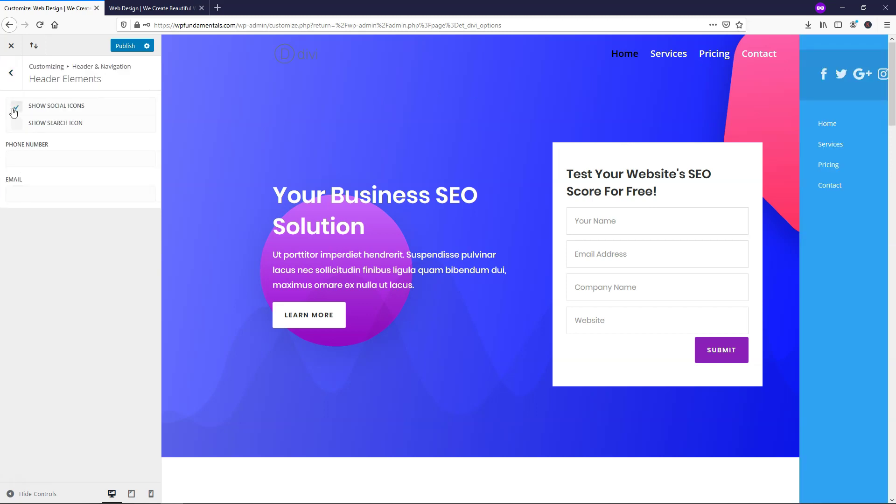
click(14, 111)
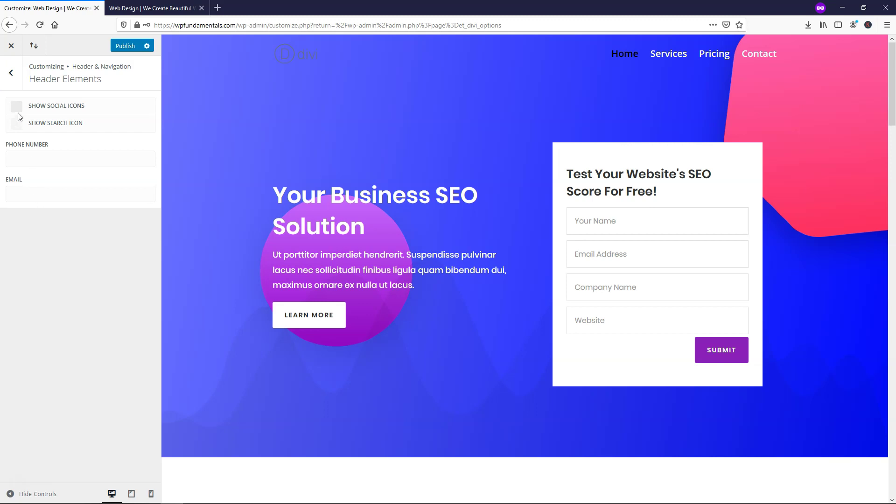
click(13, 77)
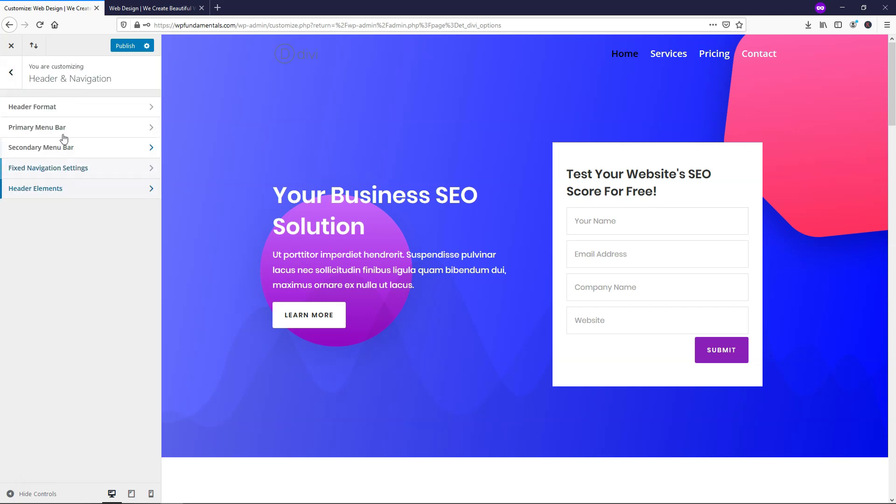
- Try the Centered header style, revert to Default, and publish the header change
click(70, 115)
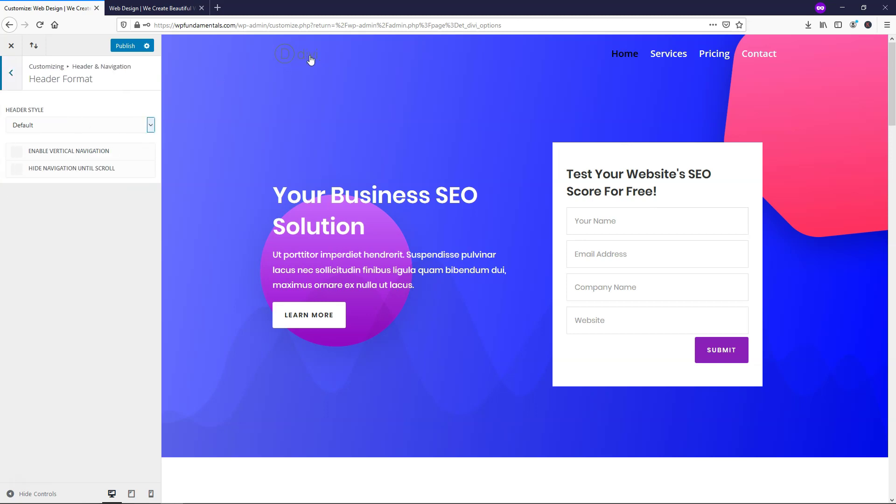
click(152, 130)
click(127, 151)
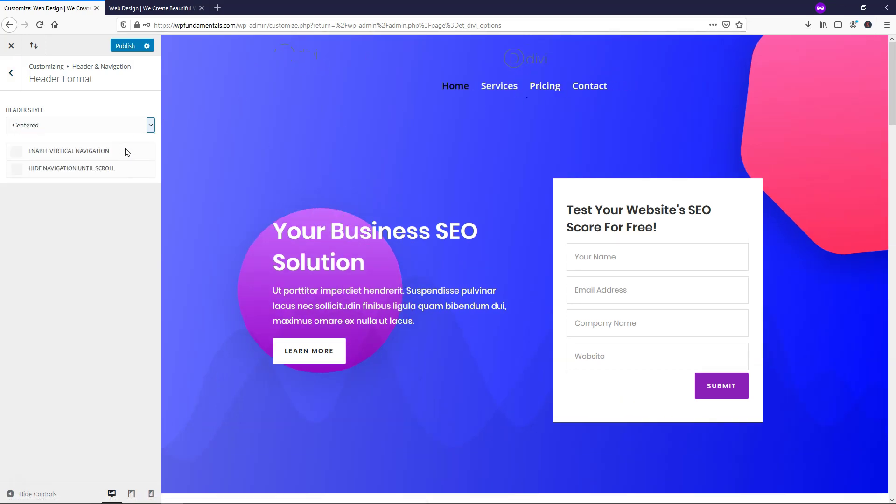
click(150, 128)
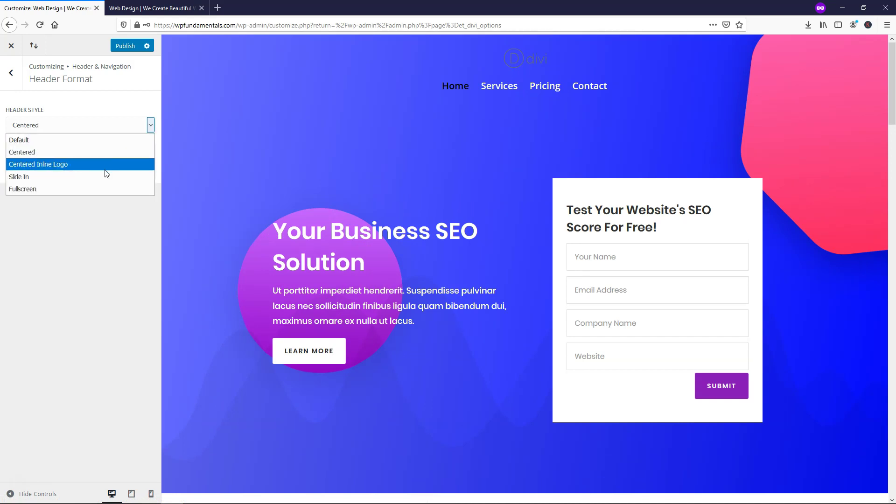
click(70, 143)
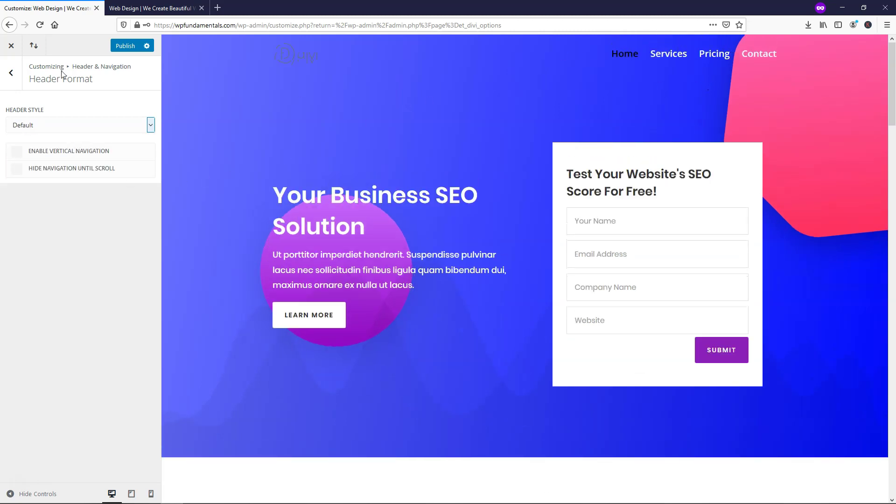
click(120, 46)
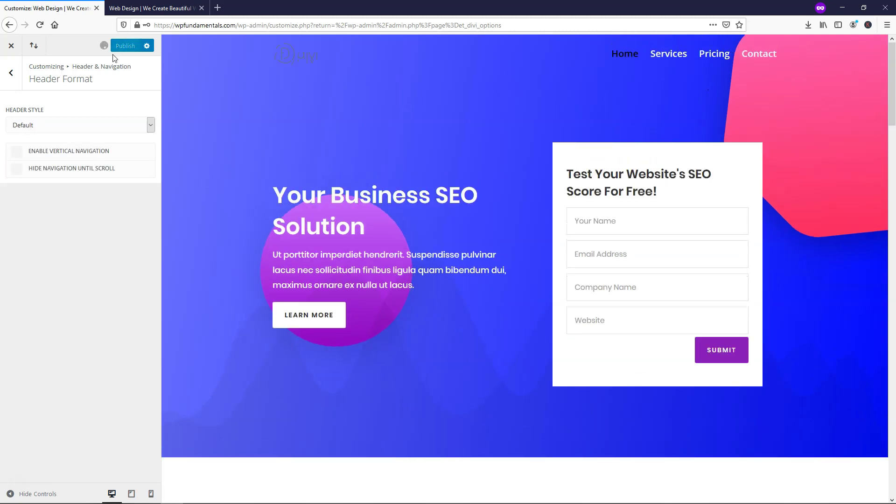
click(16, 82)
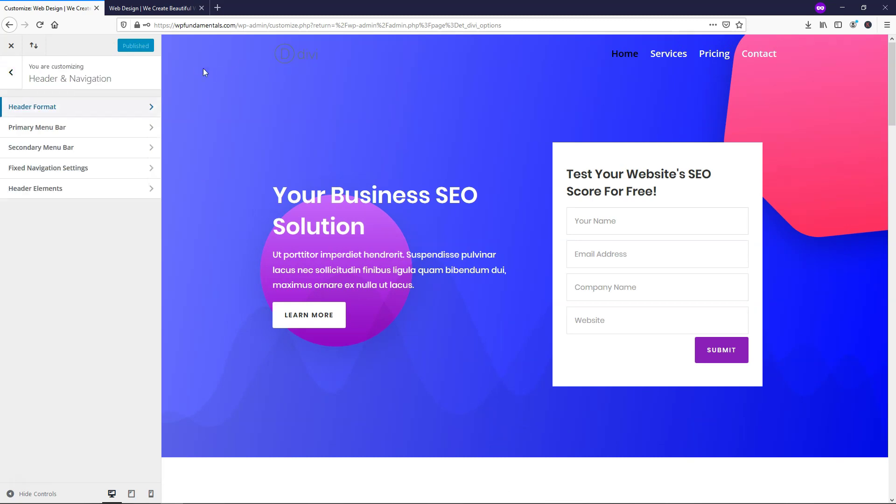
- Close the Customizer and go to Divi > Theme Options in the admin
click(11, 43)
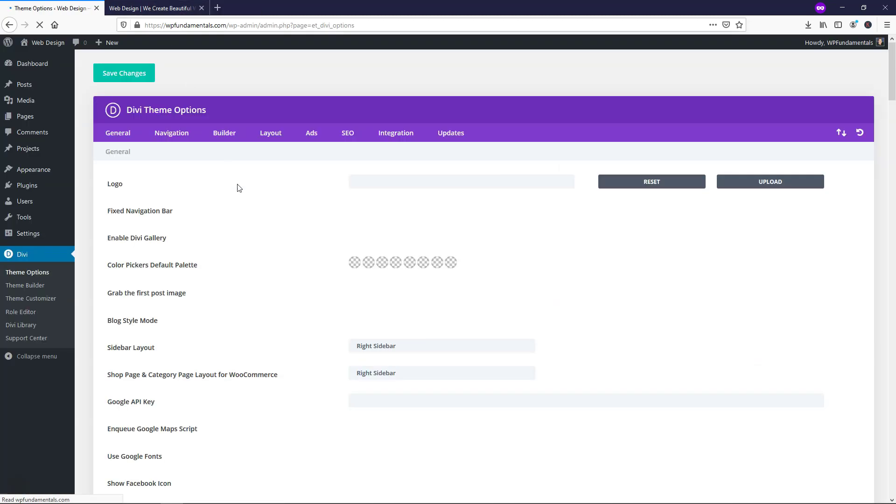
click(29, 275)
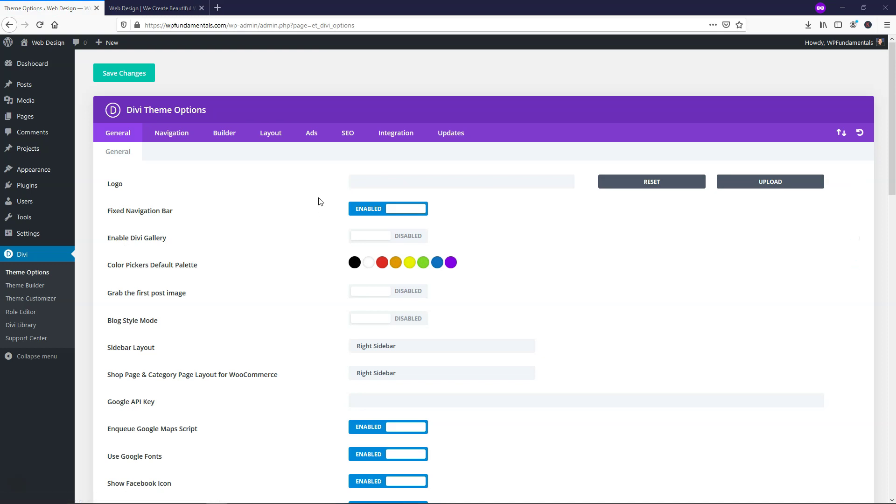
- Load logomakr.com in a new browser tab
click(218, 8)
text(lo)
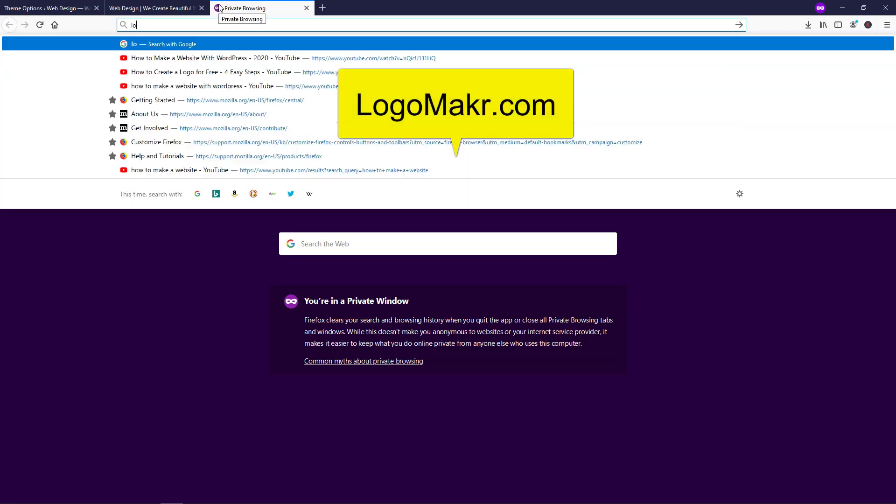
text(gomakr.com)
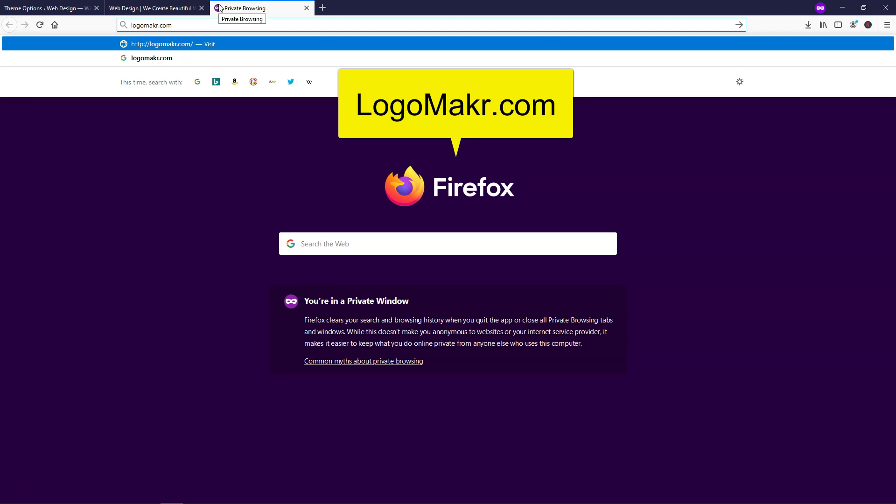
key(Return)
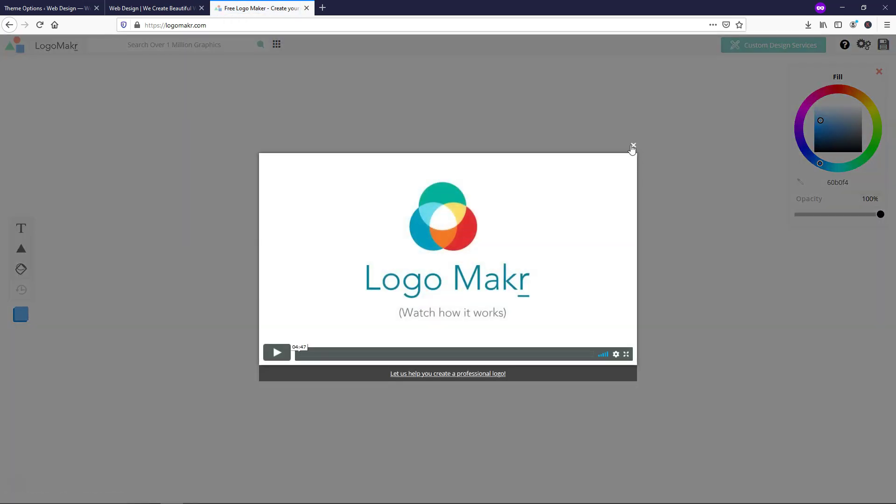
- Close LogoMakr's intro video and step through the three tips to DONE
click(633, 146)
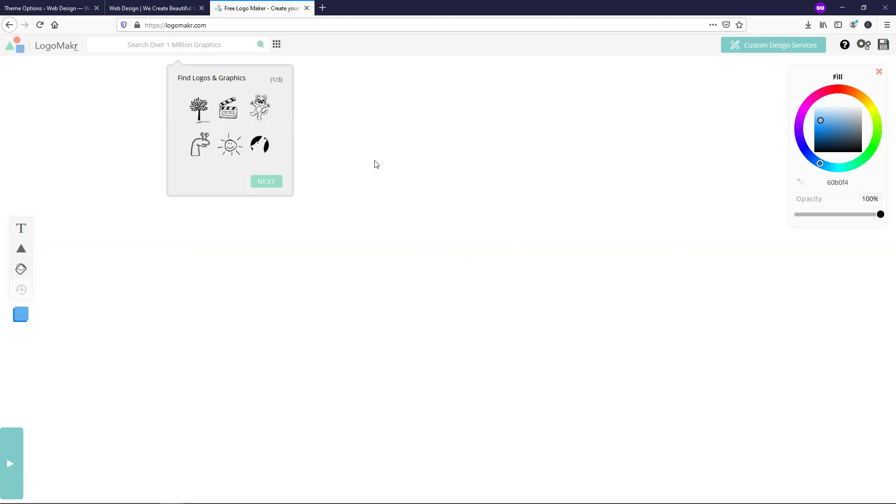
click(266, 181)
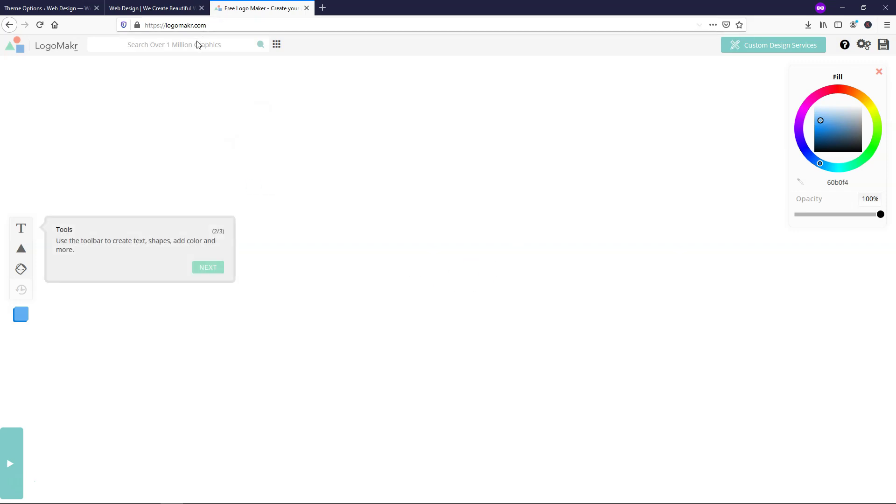
click(216, 273)
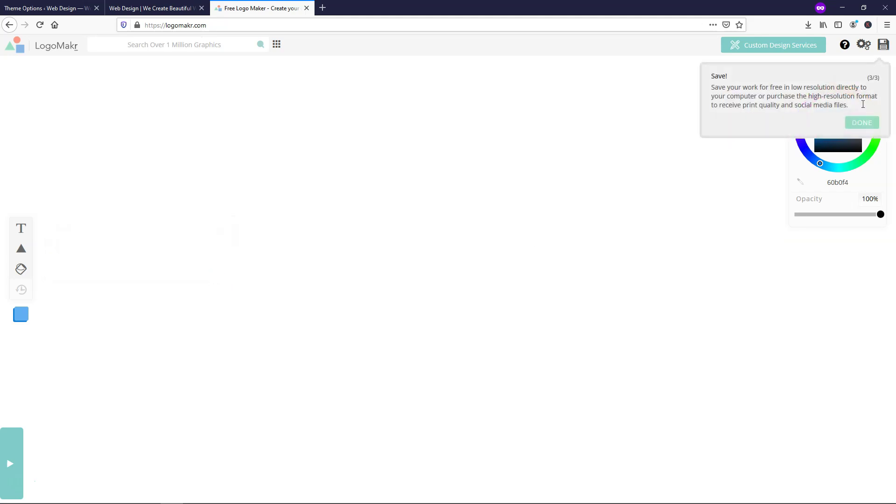
click(863, 123)
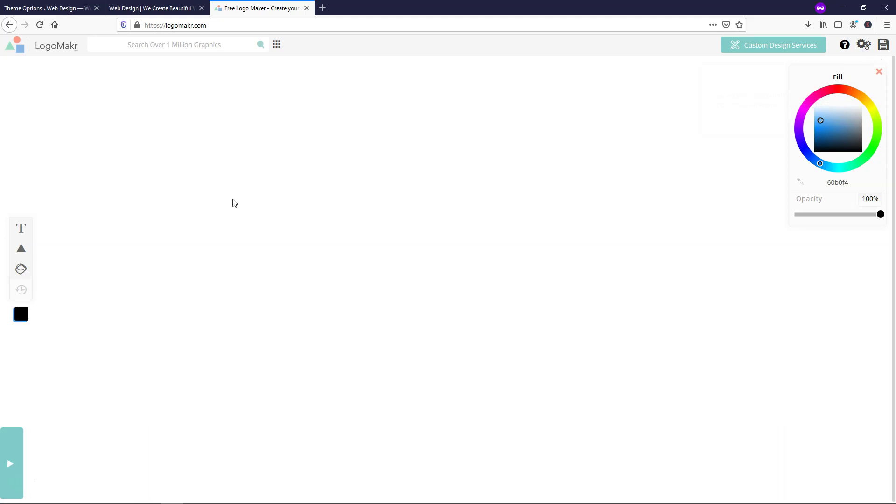
- Search the icons for 'computer' and place a monitor icon at the canvas centre
click(194, 47)
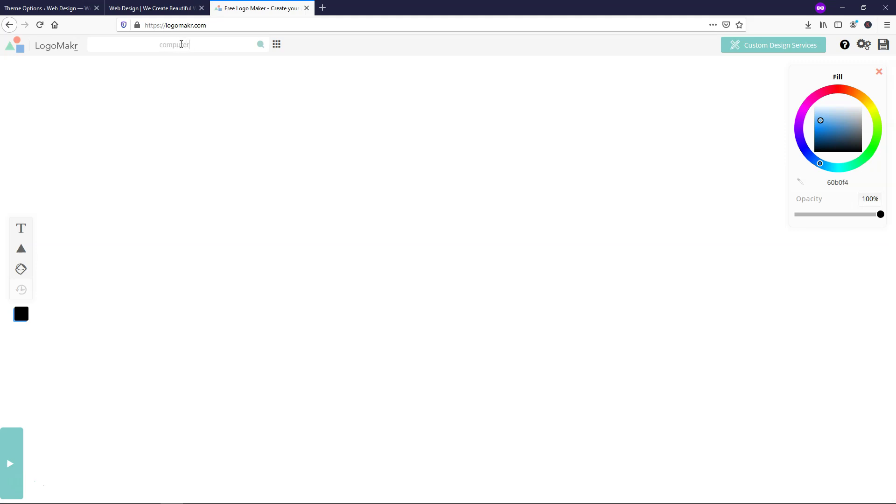
key(Return)
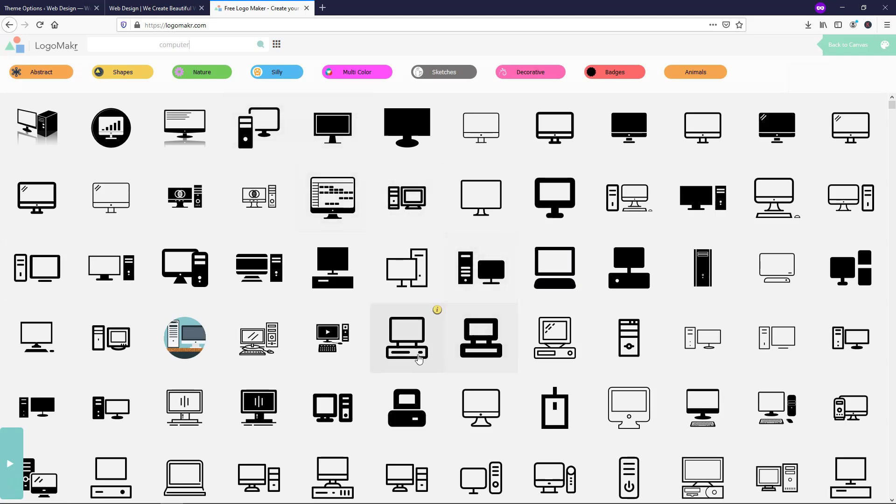
click(490, 397)
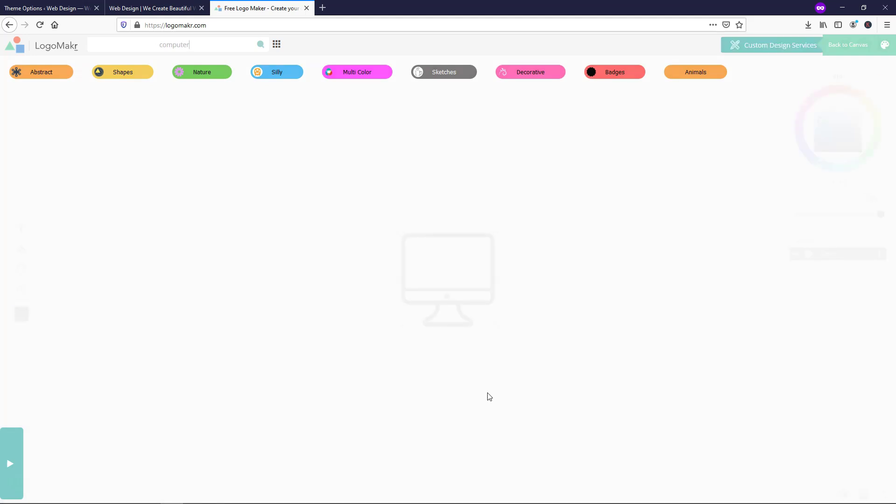
drag(457, 256, 438, 236)
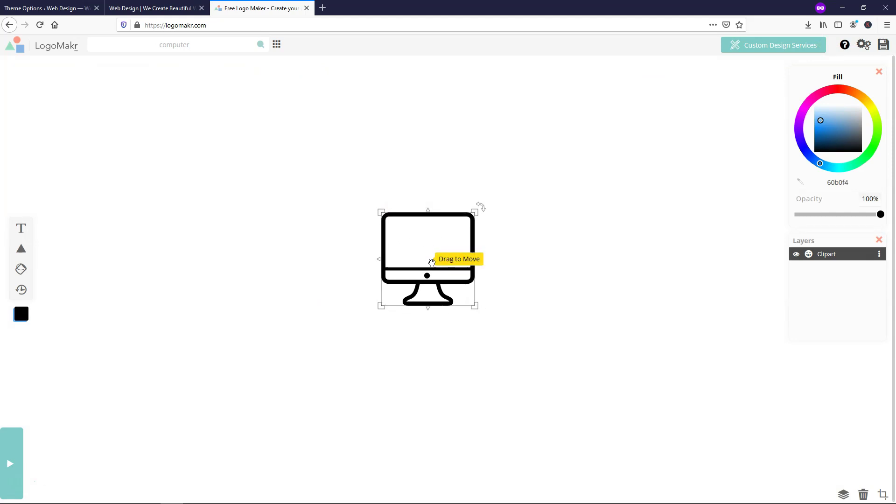
- Add a bold letter W text element to the logo
click(21, 230)
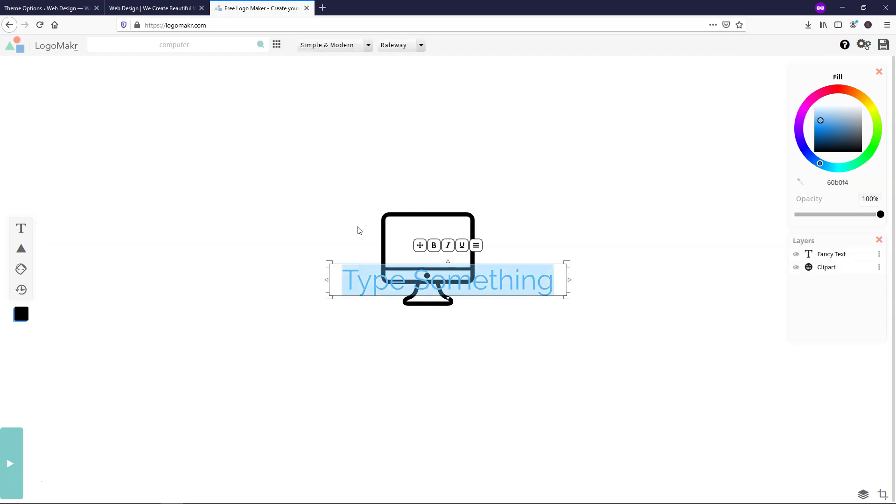
text(W)
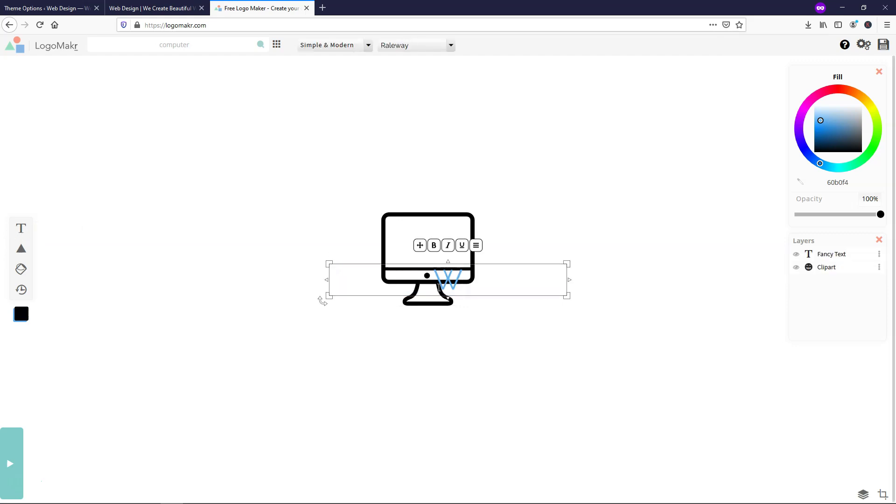
click(434, 246)
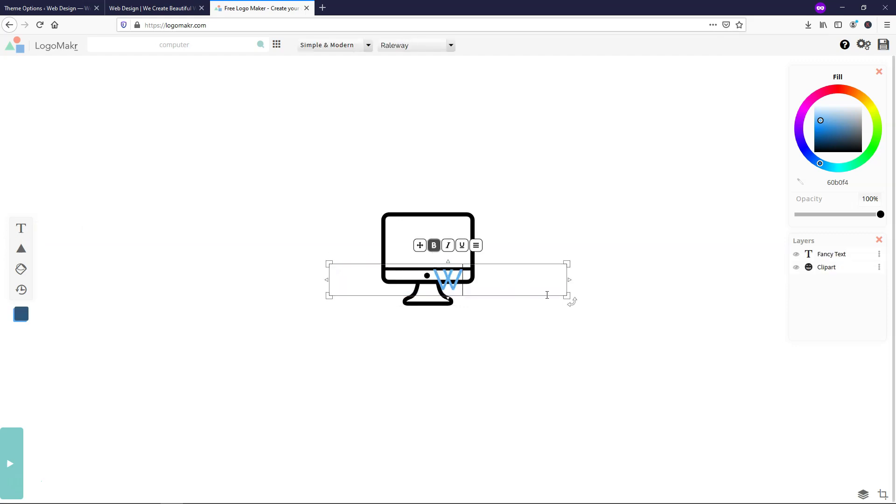
drag(329, 264, 331, 227)
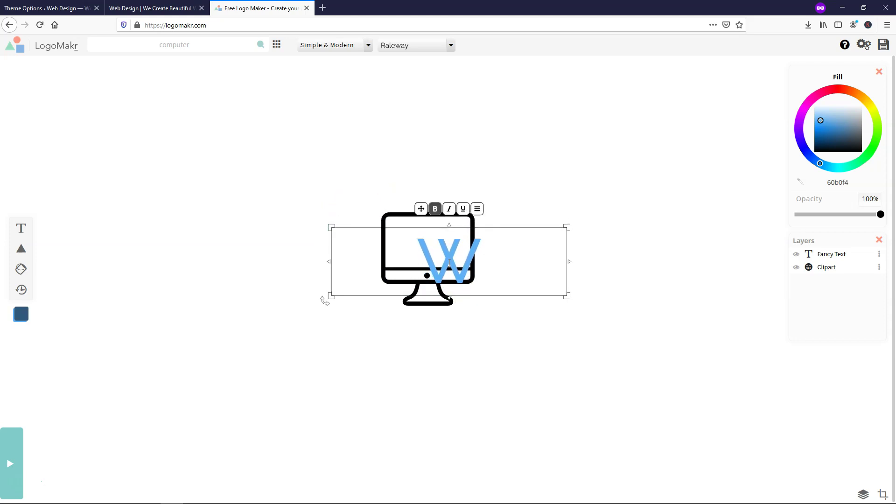
- Size the W to fit inside the monitor screen and fill it pale grey f0f1f2
click(567, 294)
drag(568, 296, 526, 270)
drag(526, 227, 529, 213)
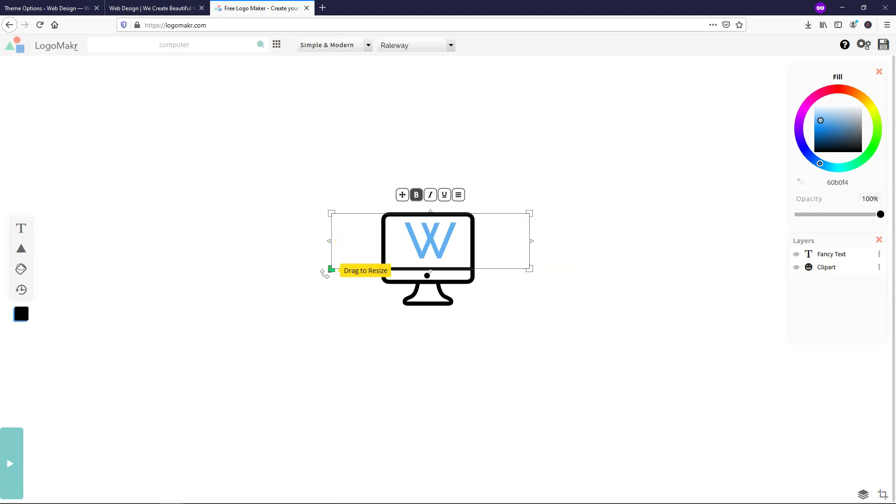
drag(332, 268, 331, 273)
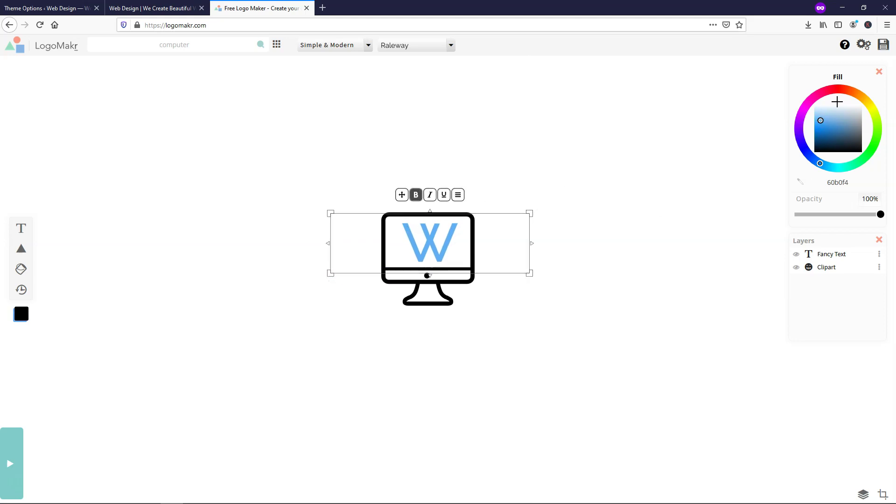
mouse_move(822, 120)
mouse_down()
mouse_move(848, 120)
mouse_move(861, 108)
mouse_up()
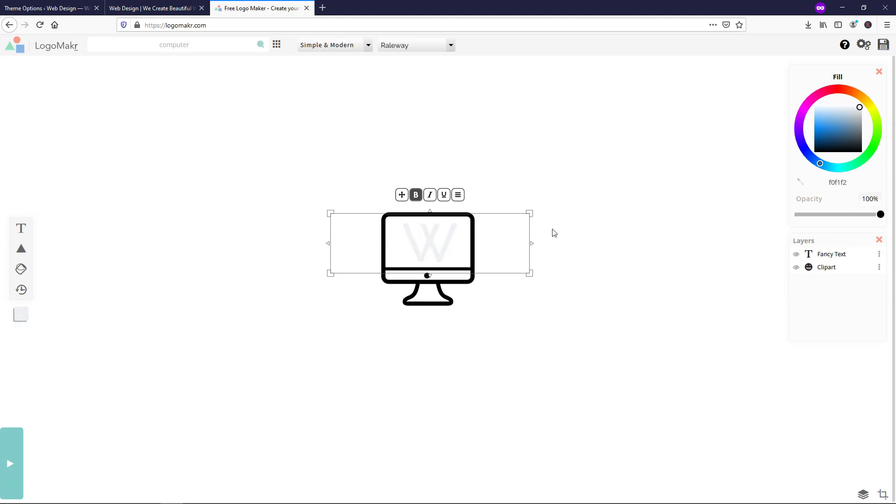
- Change the monitor icon's fill to near-white f4f4f3
click(549, 360)
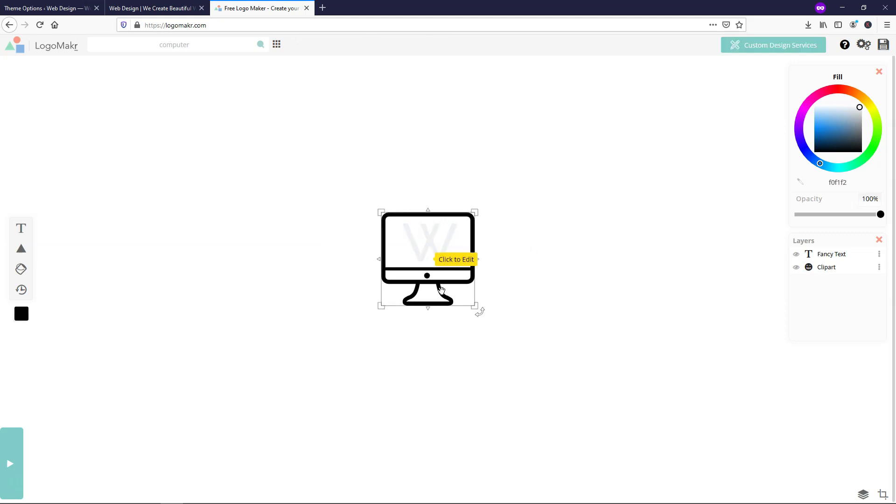
click(440, 290)
mouse_move(850, 135)
mouse_down()
mouse_move(862, 133)
mouse_move(861, 108)
mouse_up()
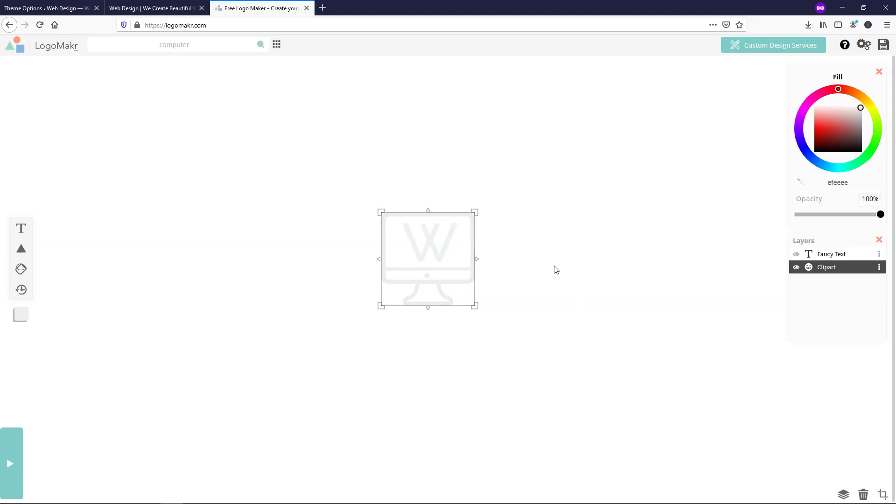
click(149, 8)
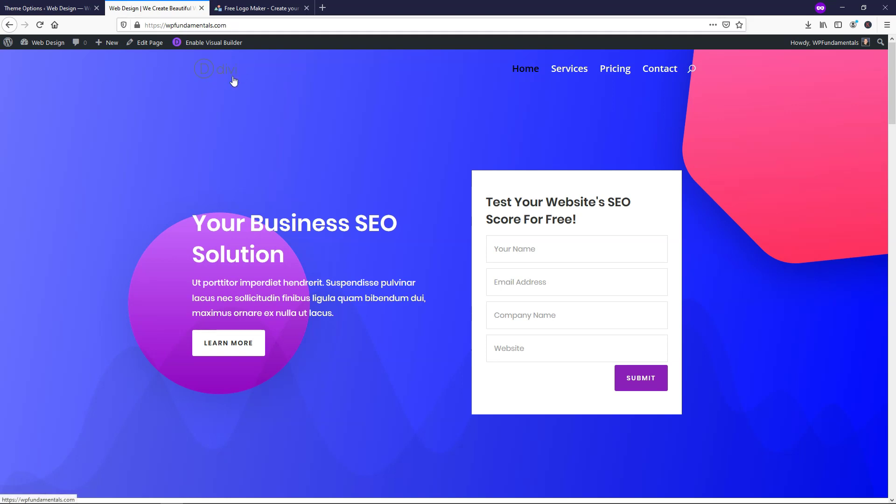
click(257, 8)
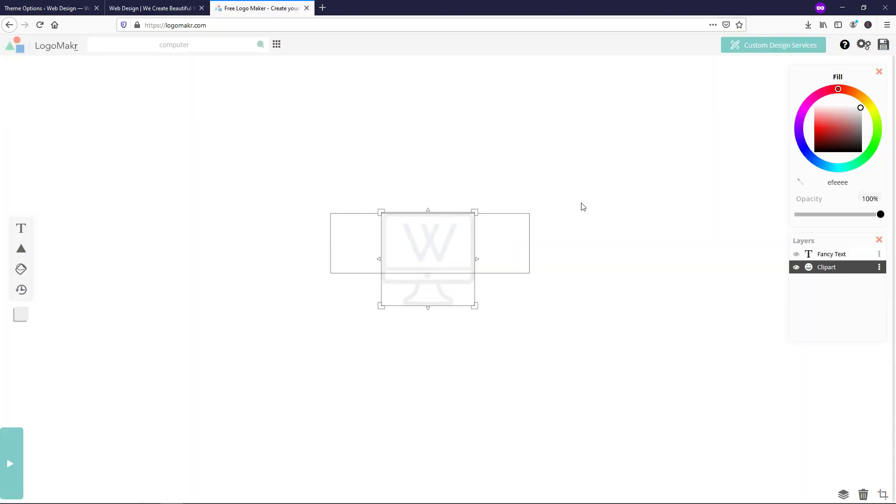
drag(861, 107, 862, 104)
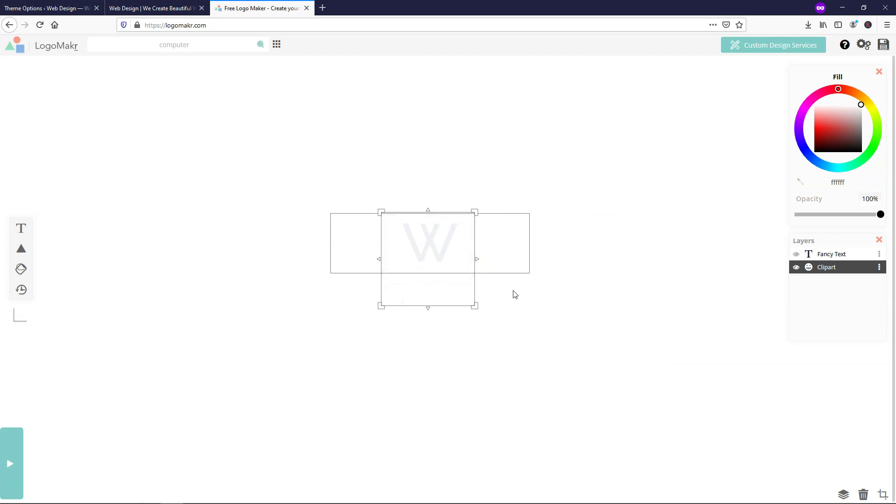
click(863, 99)
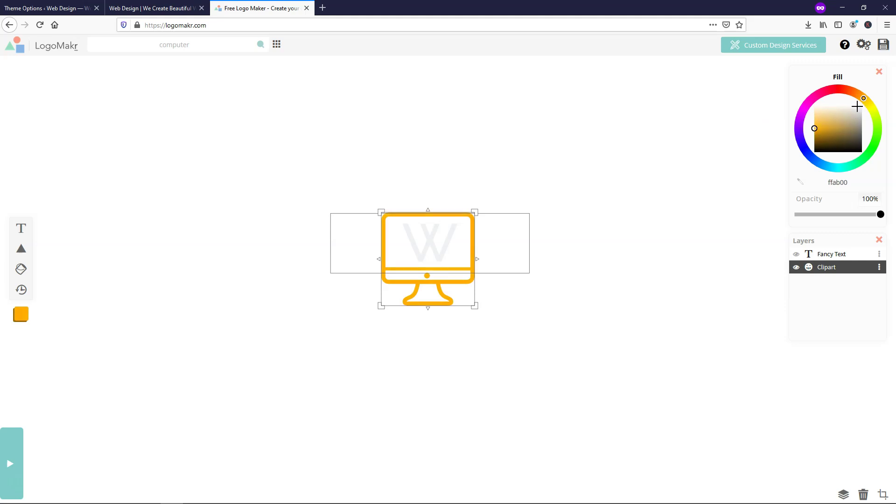
drag(858, 108, 859, 106)
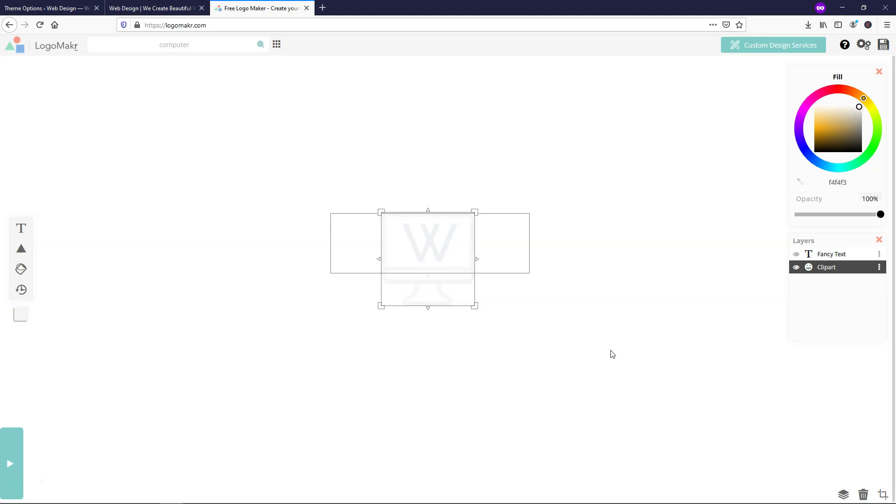
- Download the logo as the free low-resolution PNG and return to Divi Theme Options
click(884, 46)
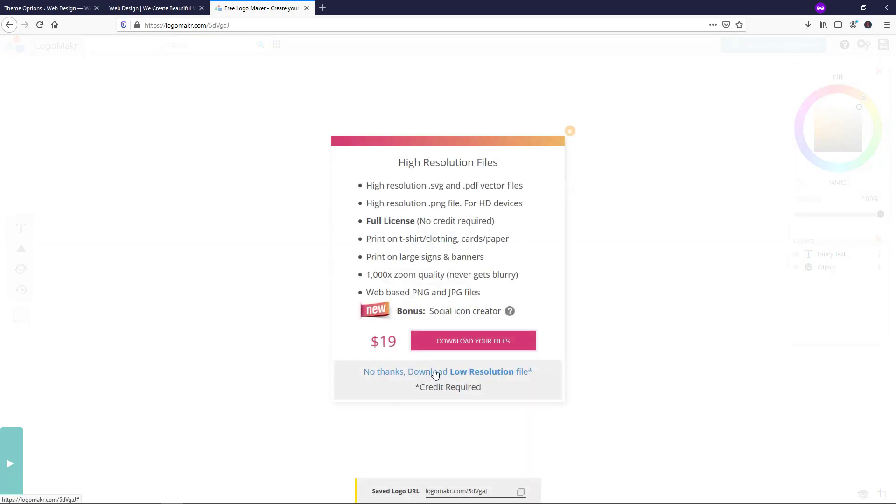
click(471, 377)
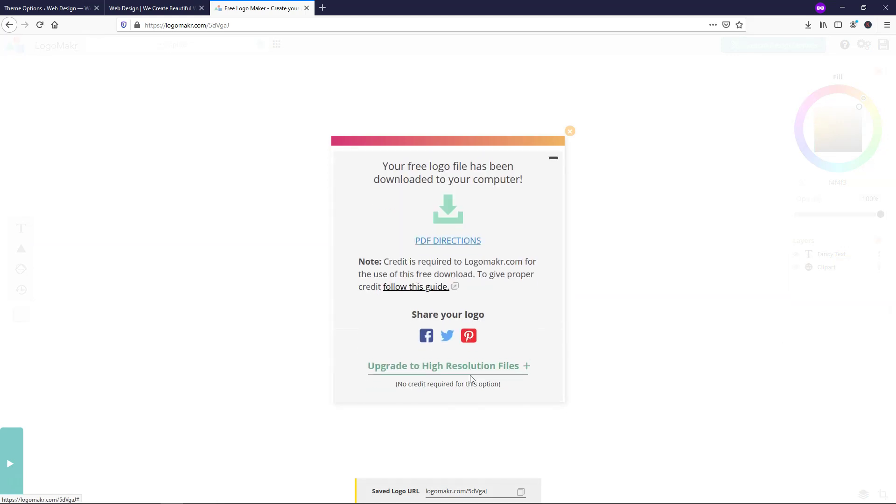
click(382, 269)
click(486, 309)
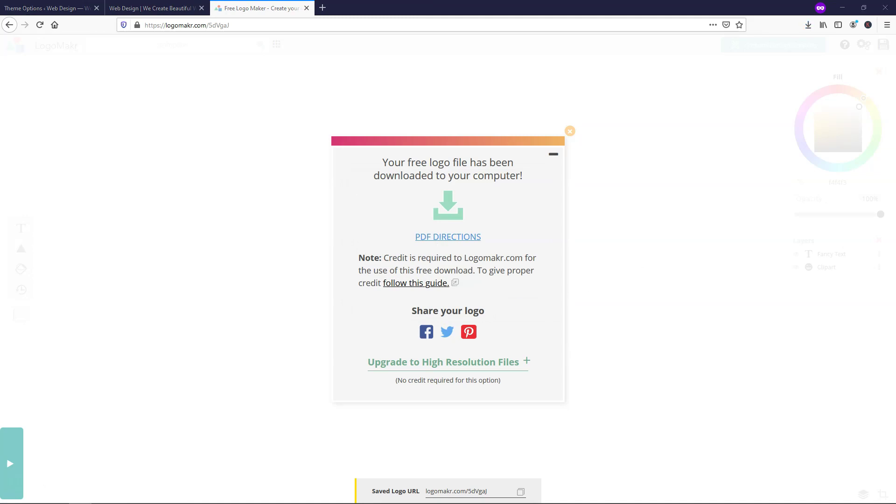
click(54, 7)
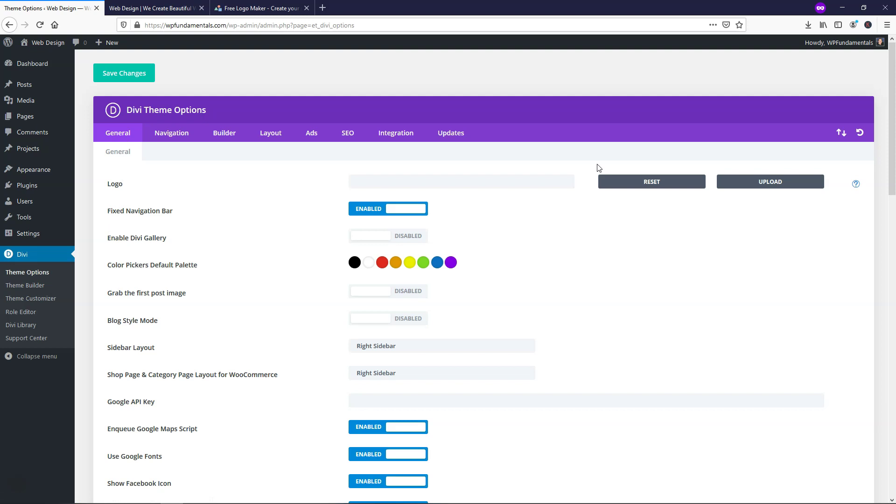
- Upload the downloaded LogoMakr PNG through the Logo field's image chooser
click(747, 184)
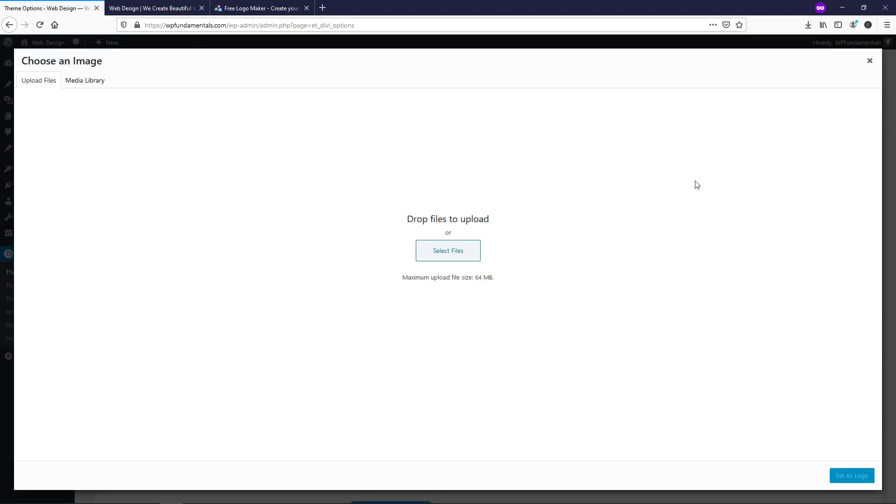
click(426, 253)
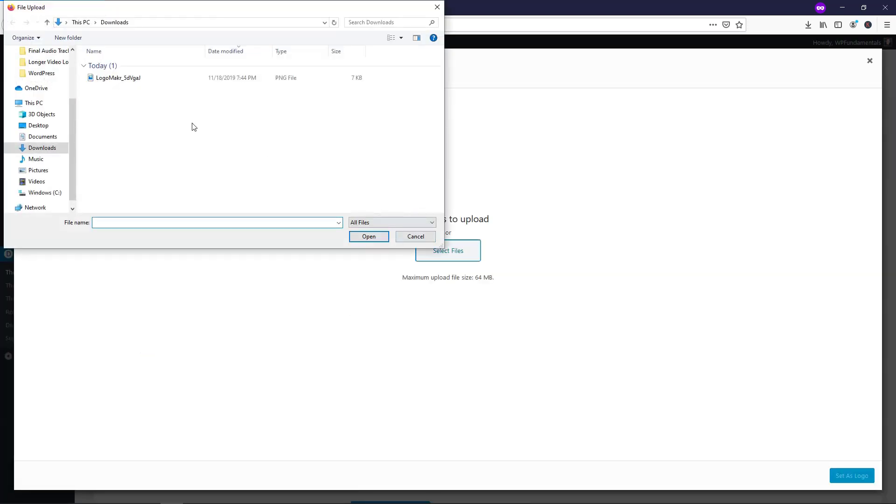
double_click(131, 80)
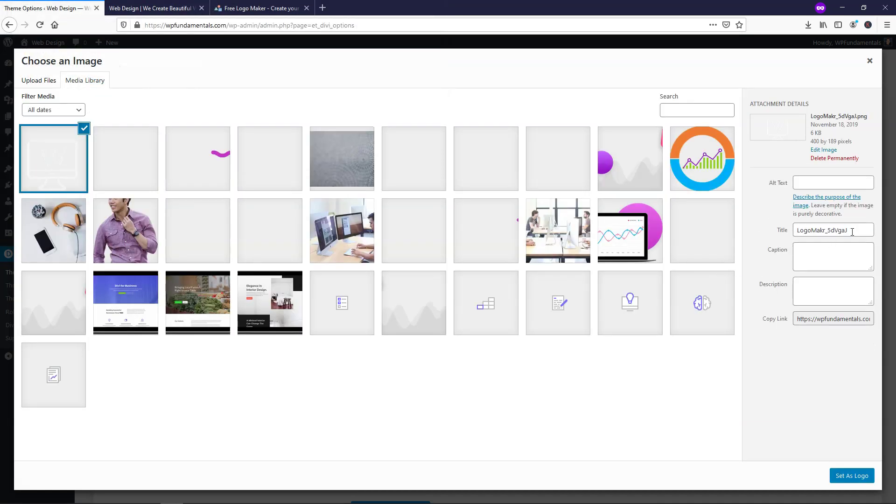
- Give the image title and alt text 'Website Design' and set it as the logo
drag(852, 232, 761, 229)
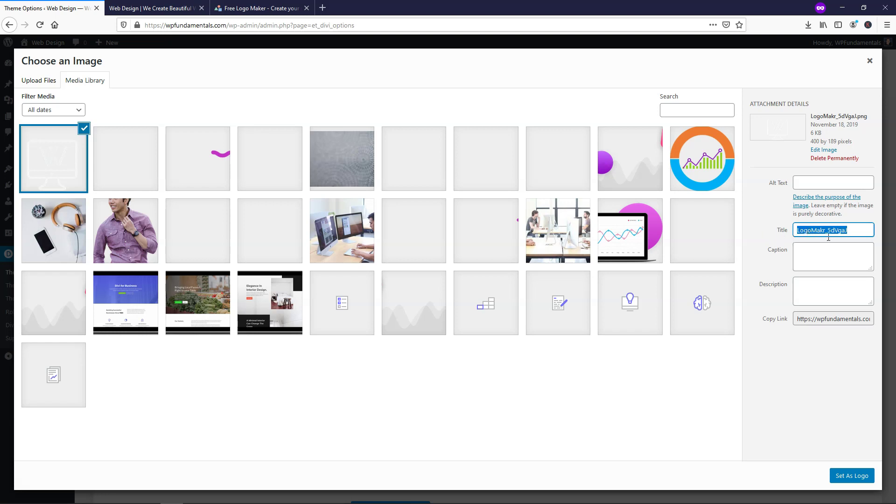
text(Website Design)
drag(872, 230, 752, 254)
key(ctrl+c)
click(808, 181)
key(ctrl+v)
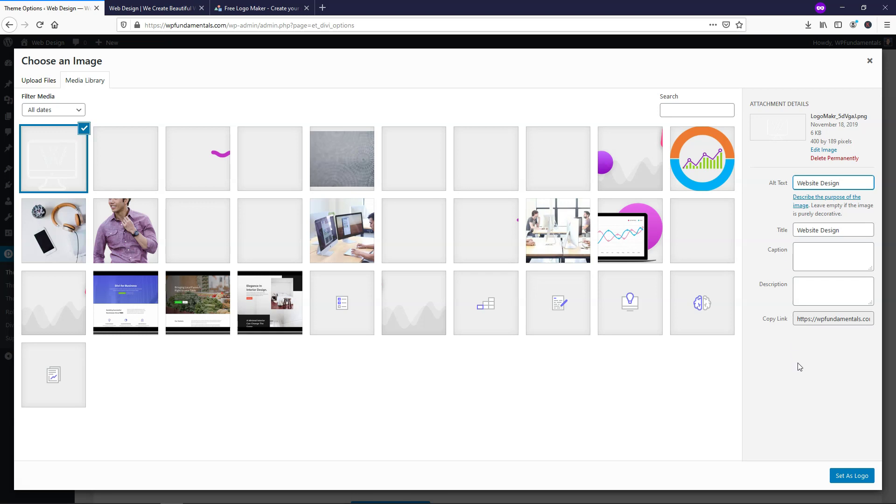
click(852, 477)
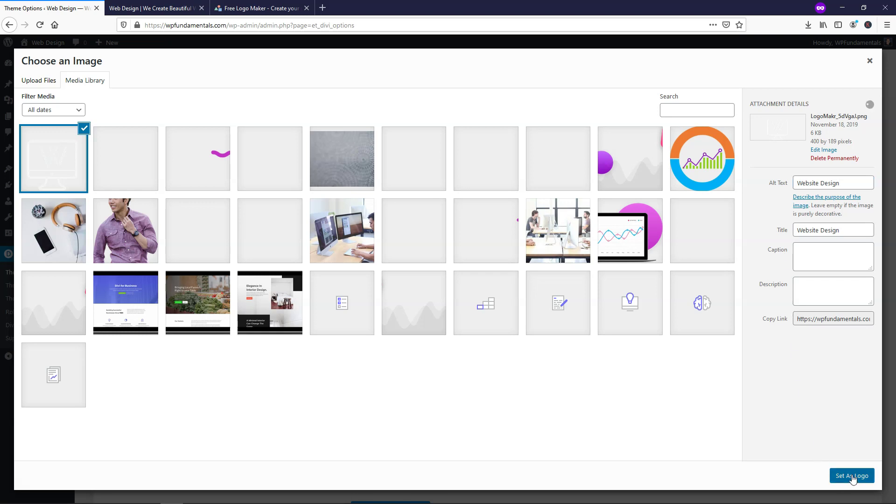
click(853, 478)
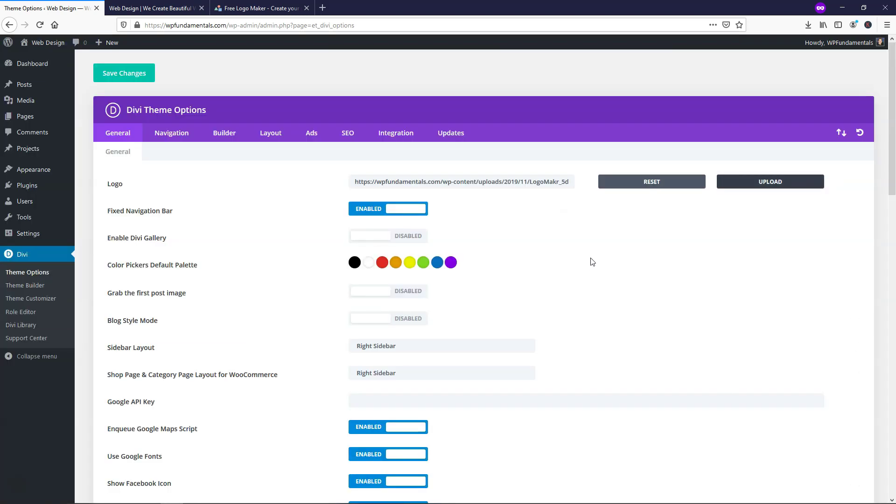
- Save the theme options and reload the live homepage to confirm the new logo
click(122, 80)
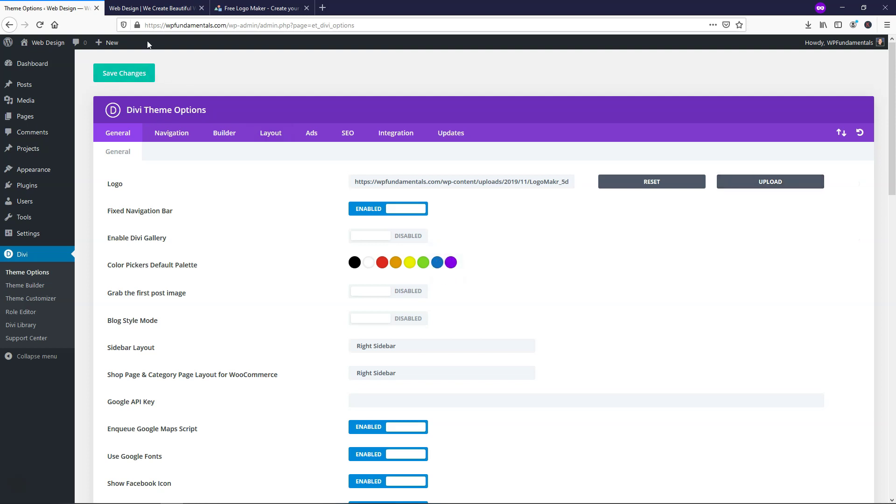
click(172, 14)
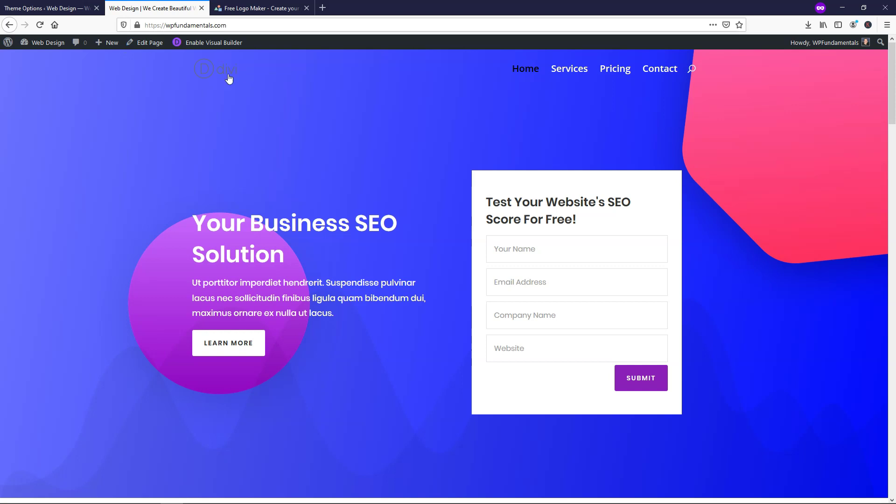
click(39, 25)
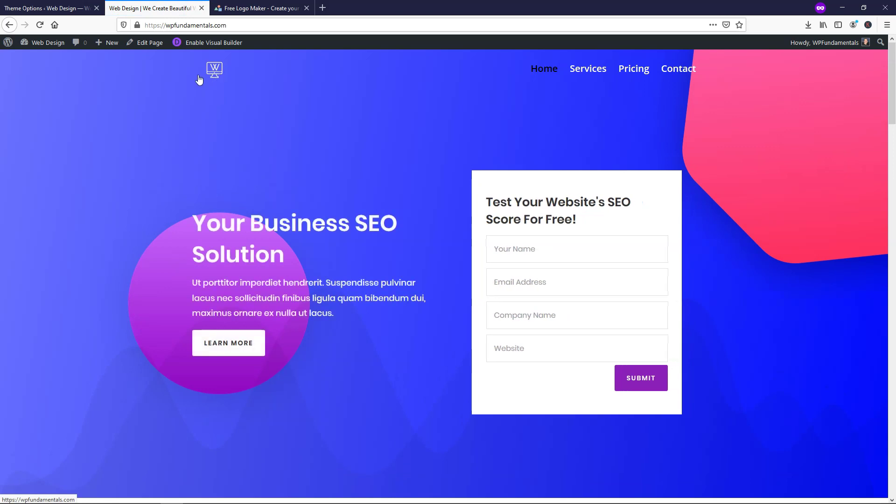
click(55, 5)
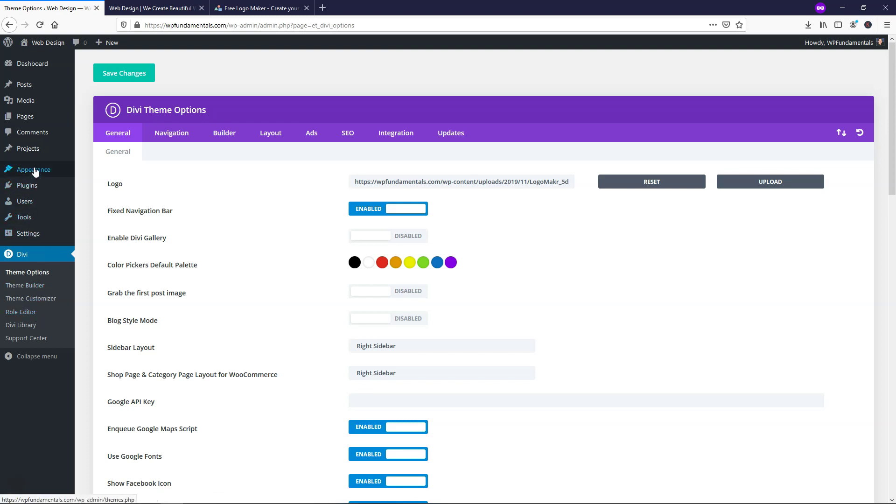
- Open the Customizer's Header & Navigation > Primary Menu Bar settings
mouse_move(35, 173)
click(101, 185)
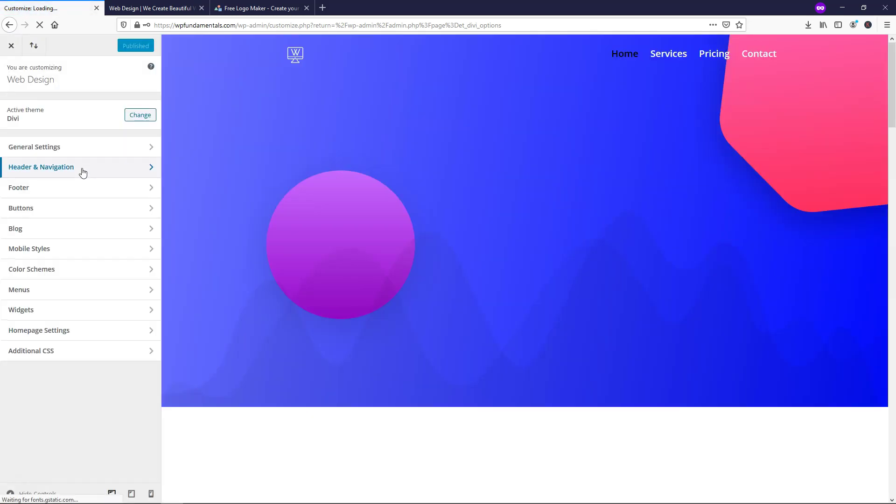
click(82, 171)
click(71, 133)
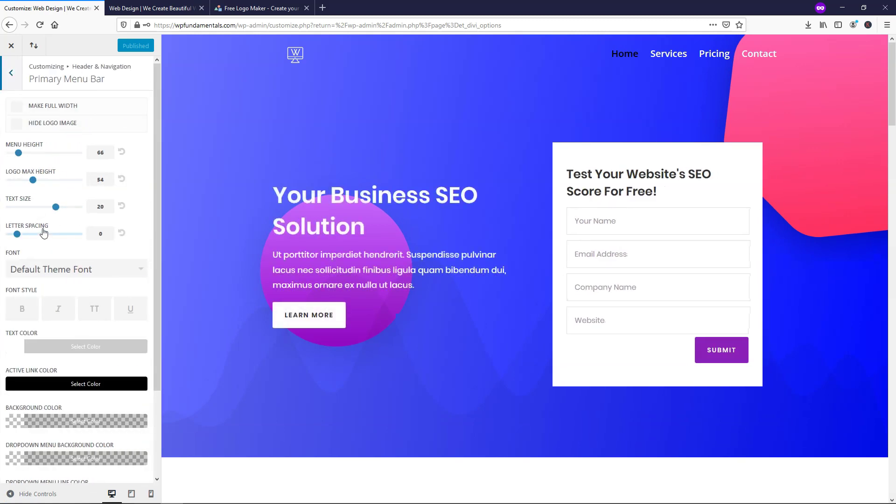
- Set Logo Max Height to 95 and publish the change
click(36, 180)
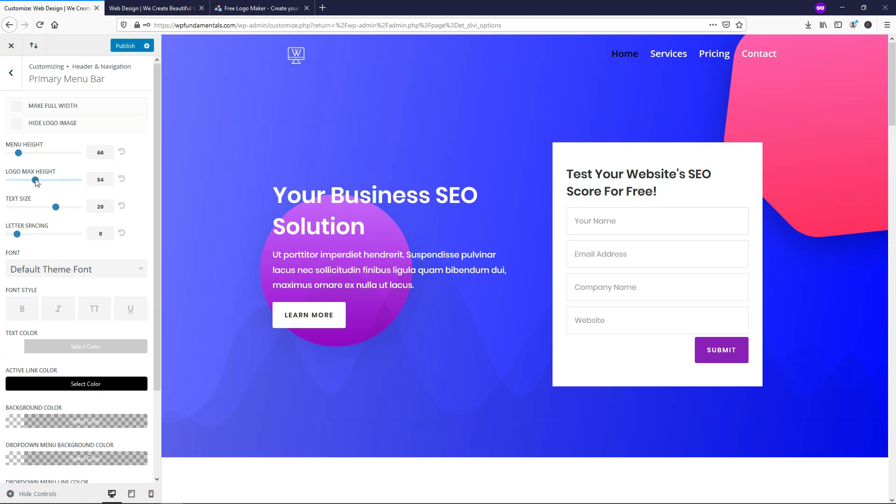
drag(36, 180, 75, 182)
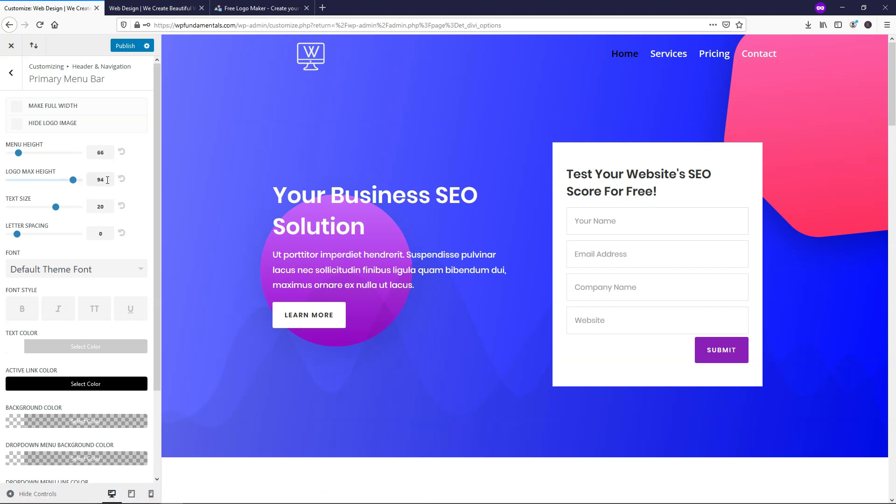
key(Right)
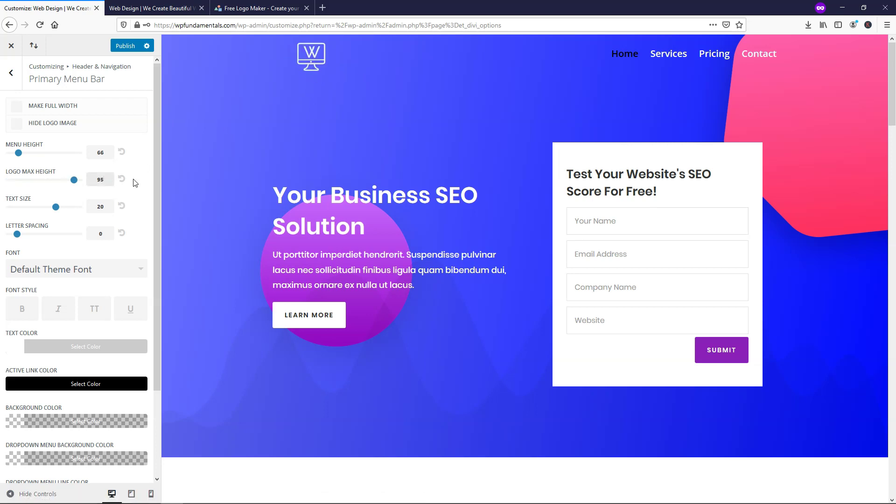
click(118, 46)
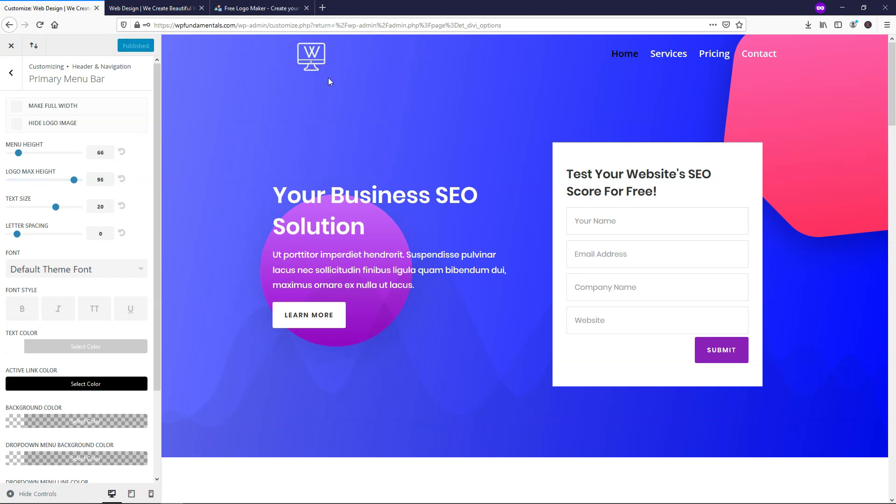
click(261, 8)
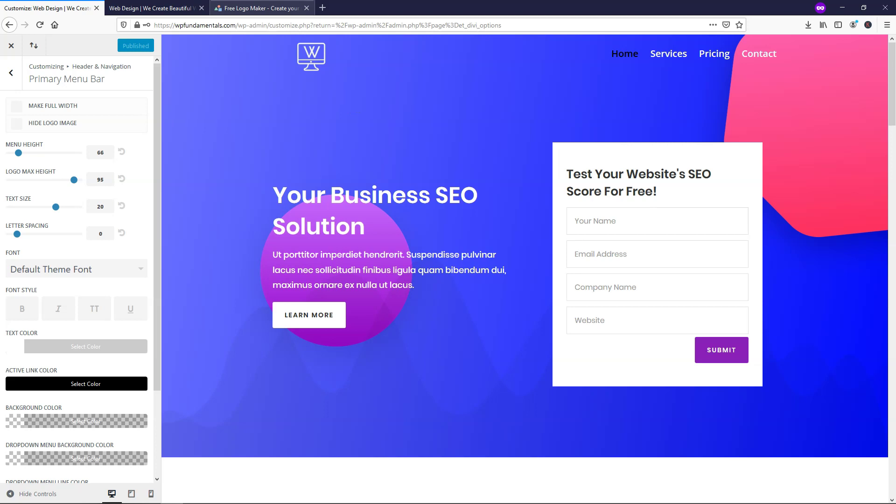
- Dismiss the LogoMakr download notice and reload the homepage to view the larger logo
click(570, 133)
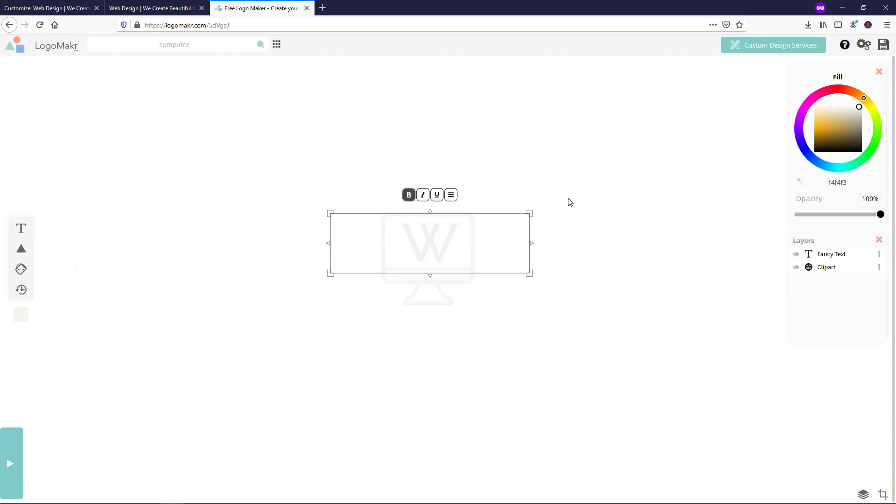
click(154, 8)
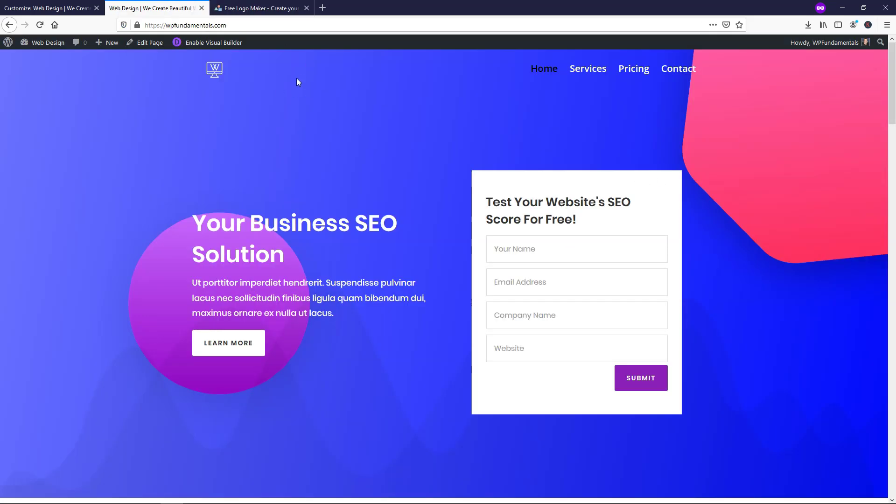
click(216, 76)
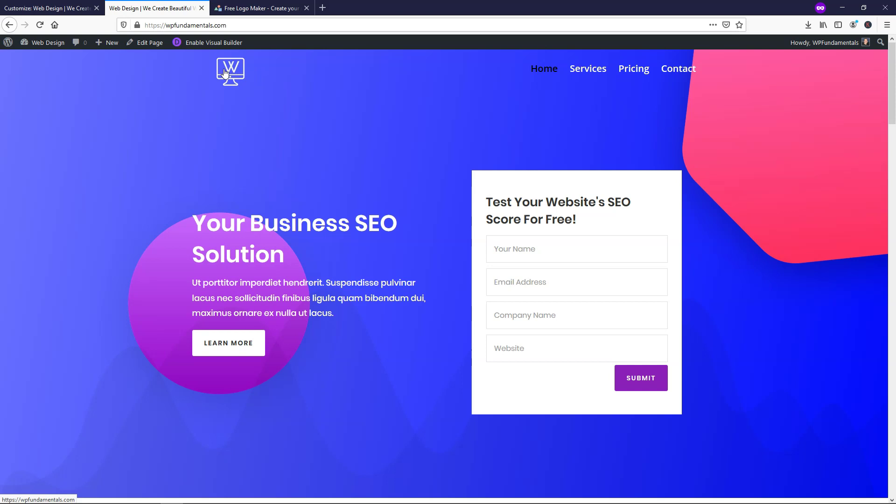
- Close the Customizer to return to the Divi Theme Options General page
click(44, 7)
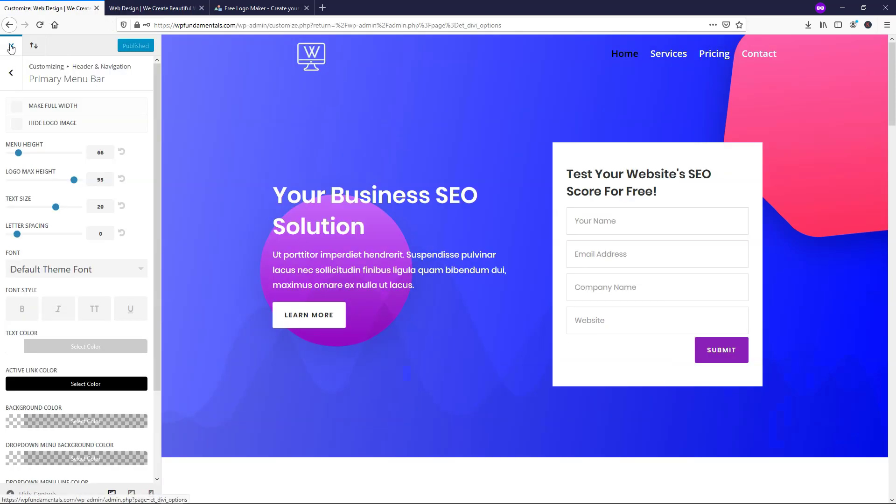
click(11, 48)
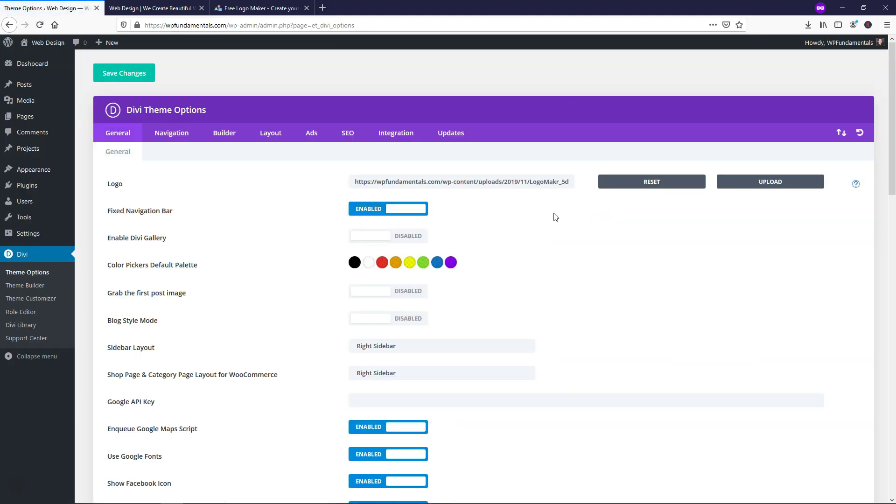
scroll(581, 228, down, 5)
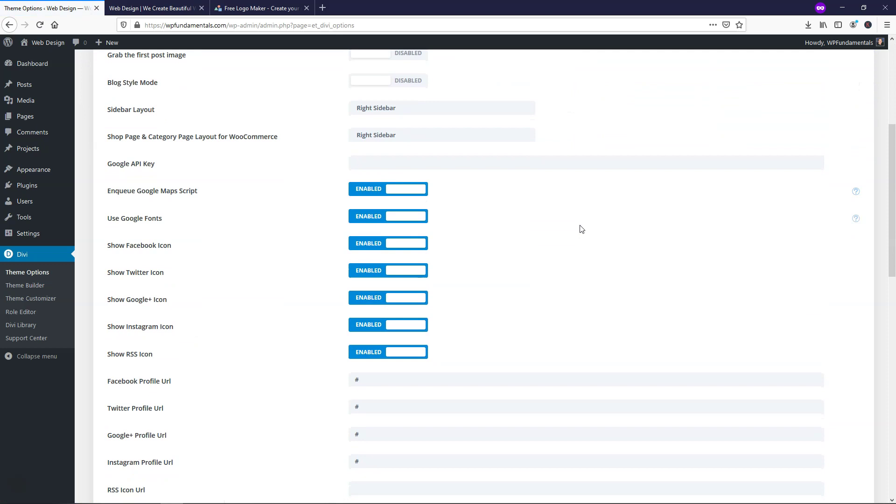
- Hide the Google+ and RSS icons, keeping Twitter on, and review the placeholder profile links
scroll(579, 227, up, 5)
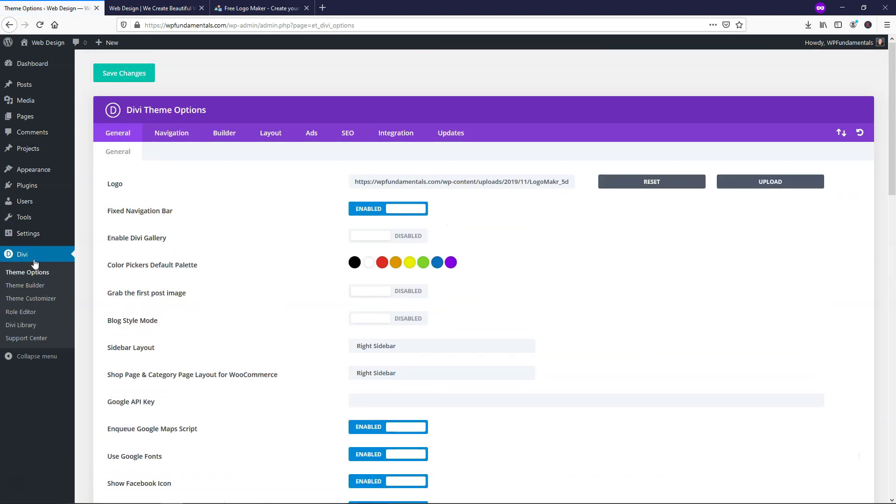
scroll(602, 251, down, 6)
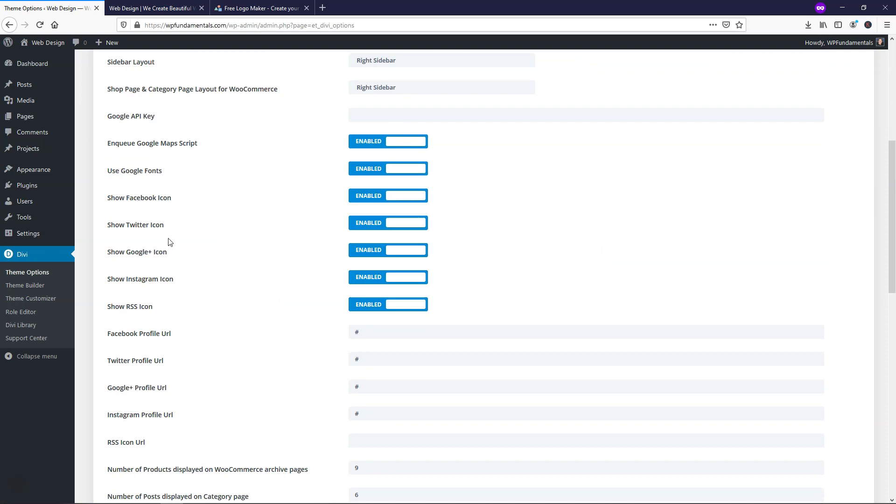
click(367, 228)
click(415, 224)
click(358, 255)
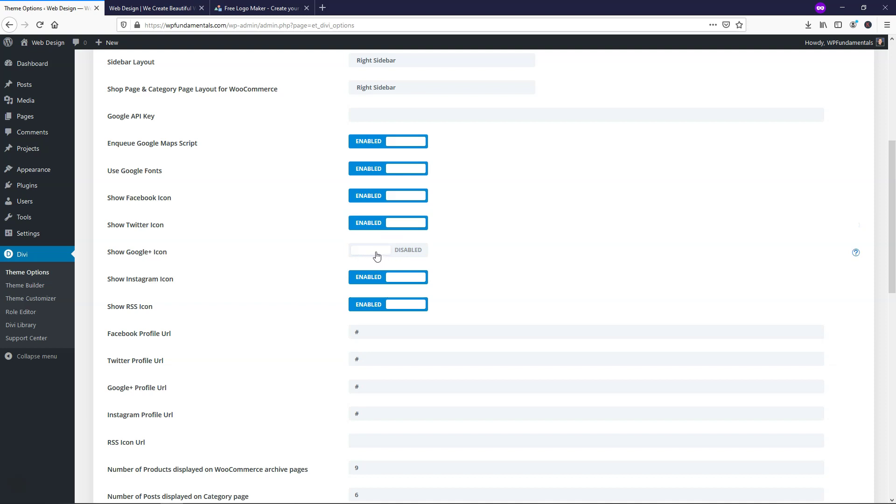
click(359, 310)
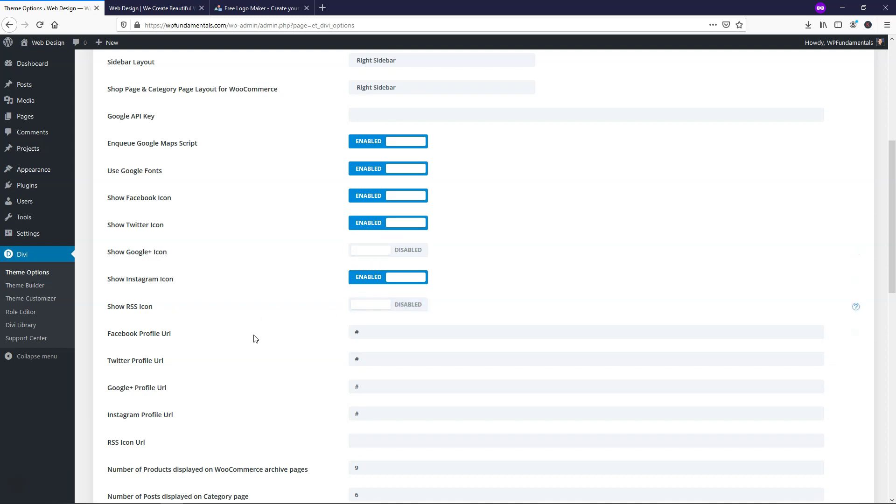
scroll(302, 394, down, 2)
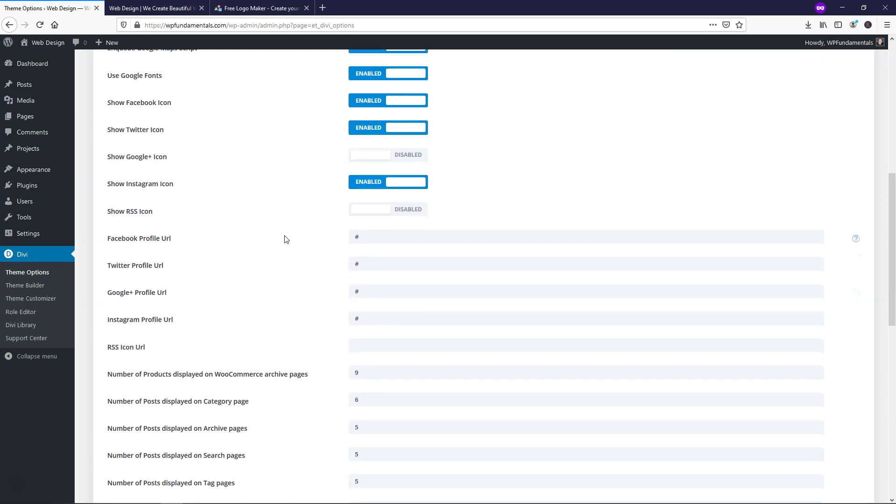
drag(368, 240, 349, 241)
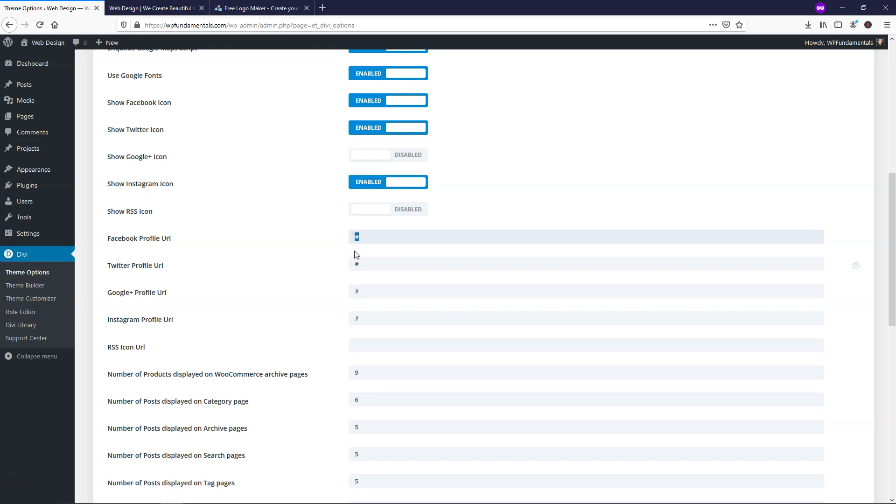
drag(360, 292, 353, 293)
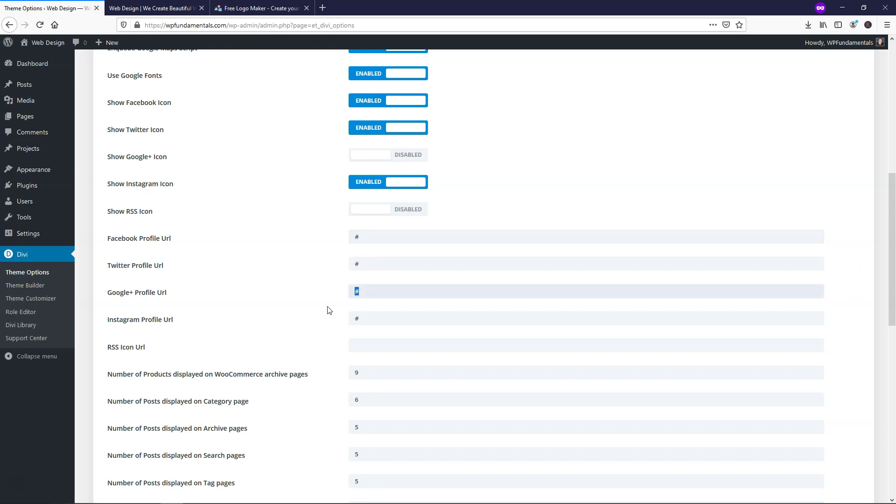
click(312, 294)
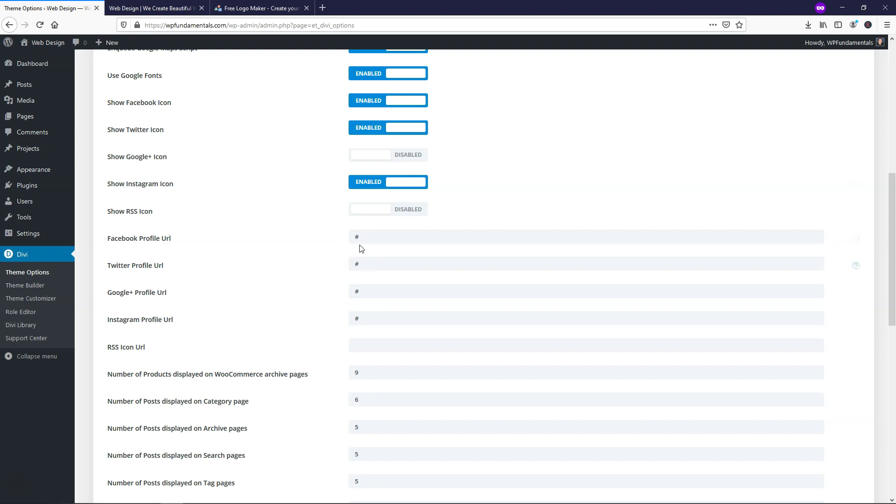
- Switch the Back To Top Button option to Enabled
scroll(326, 291, down, 5)
scroll(327, 290, down, 4)
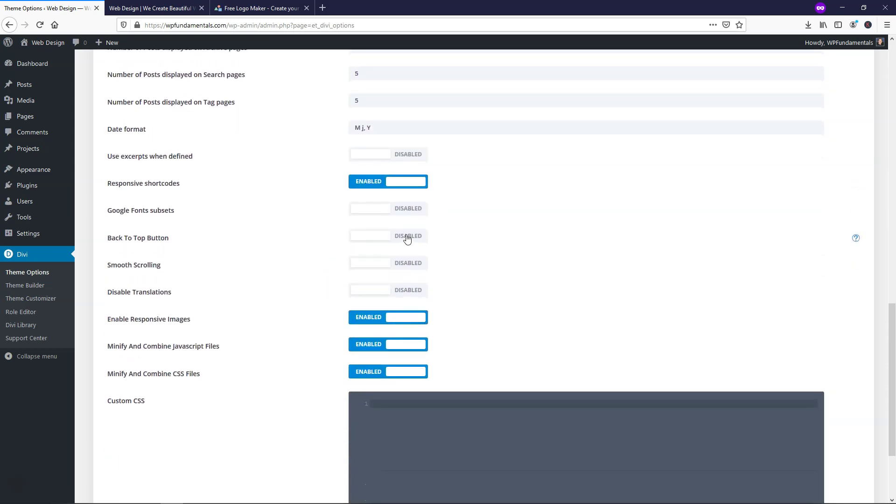
click(407, 239)
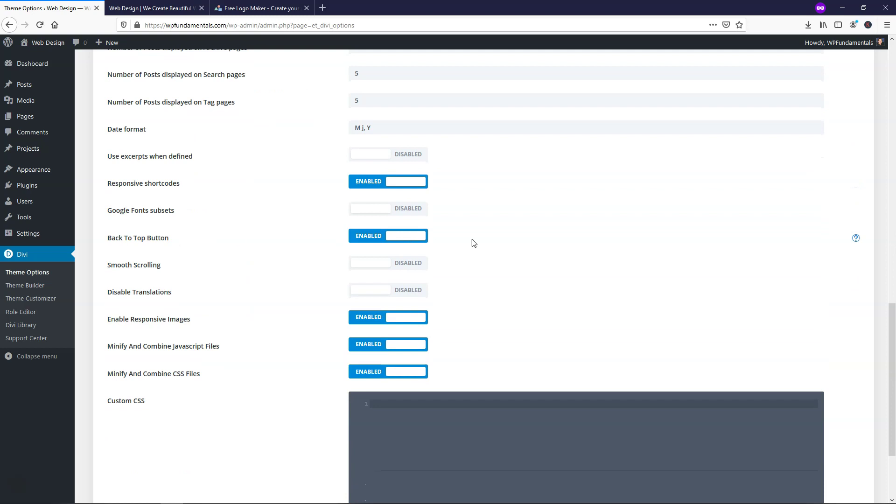
scroll(528, 290, up, 15)
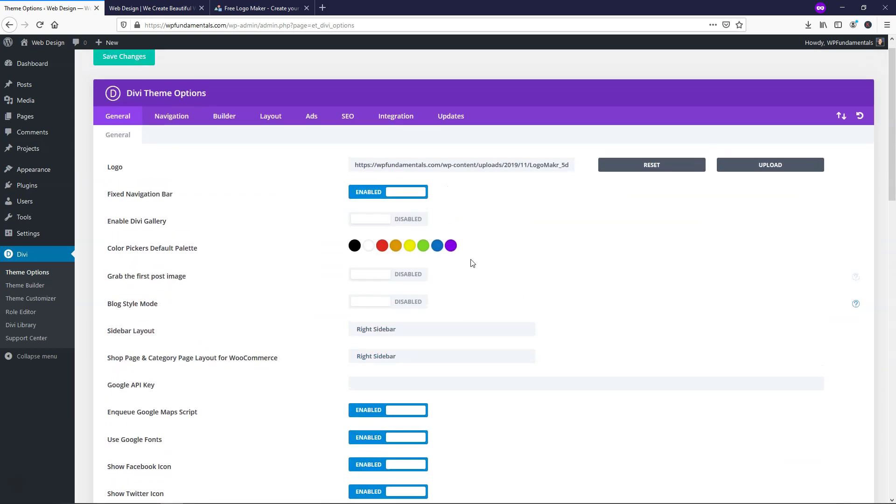
click(129, 71)
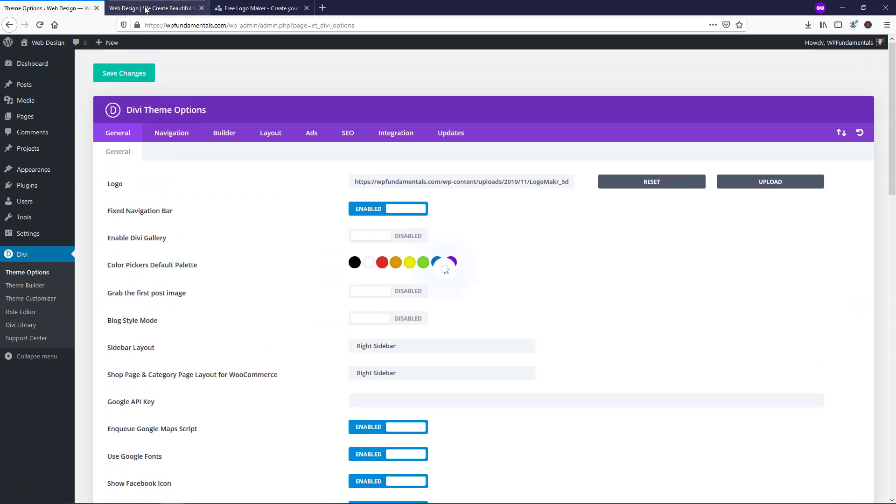
click(288, 7)
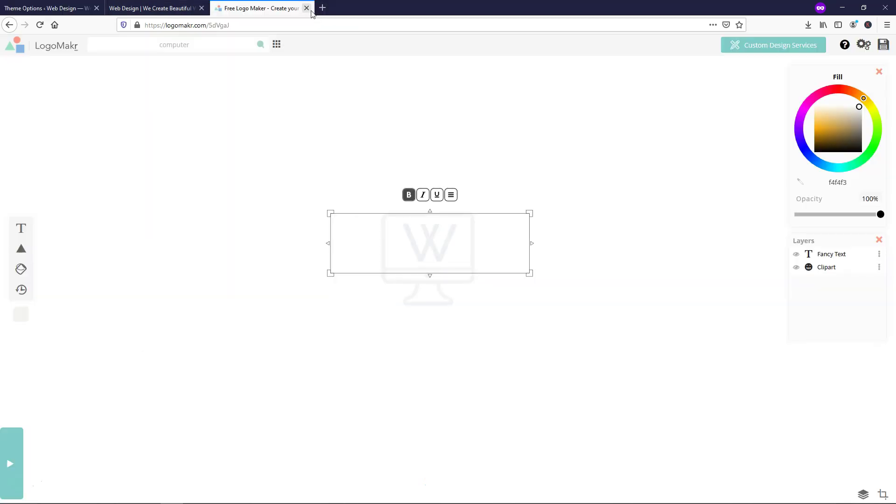
click(307, 8)
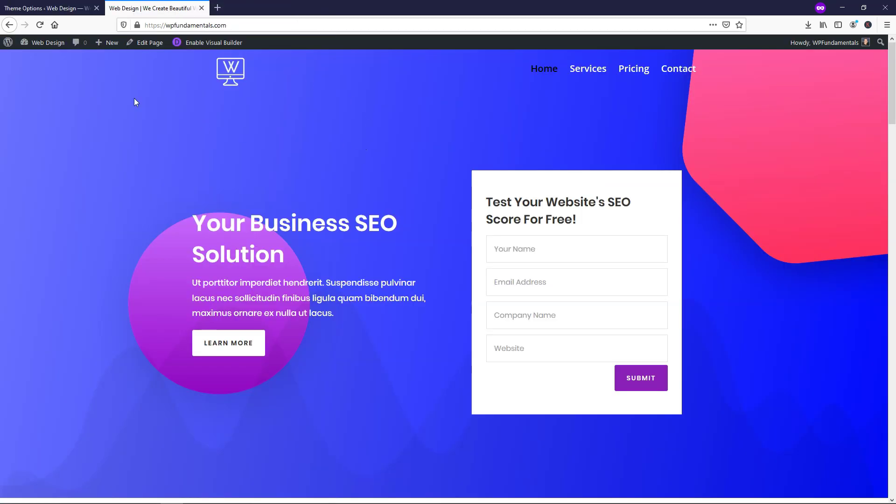
click(40, 25)
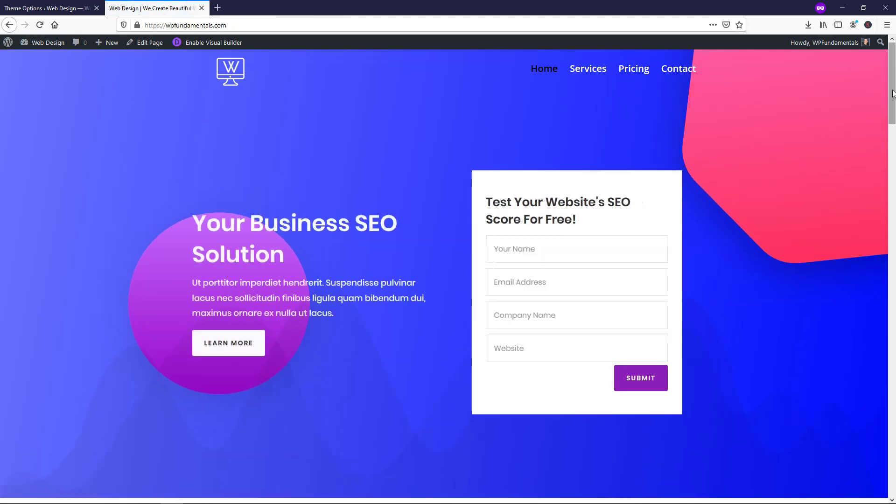
drag(892, 93, 892, 438)
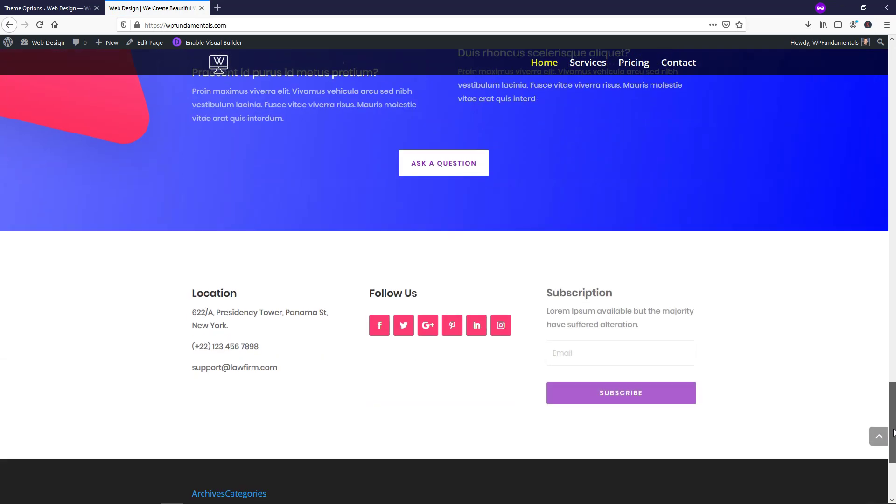
click(878, 438)
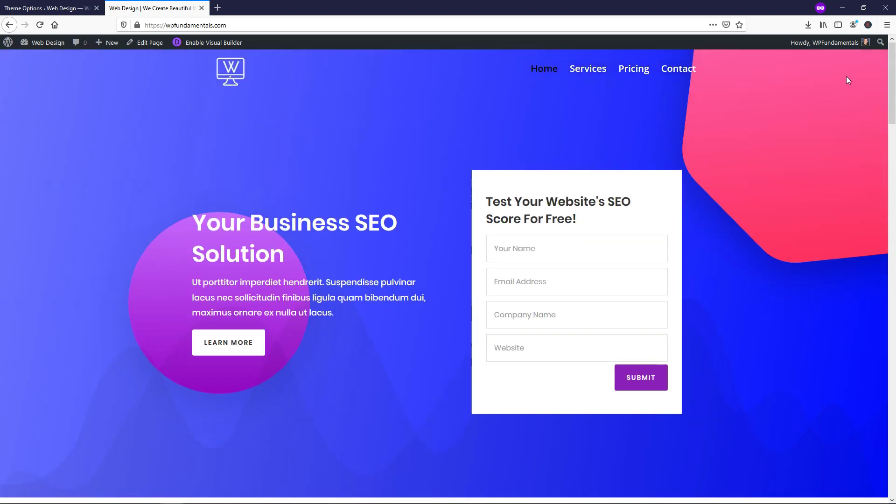
scroll(805, 138, down, 10)
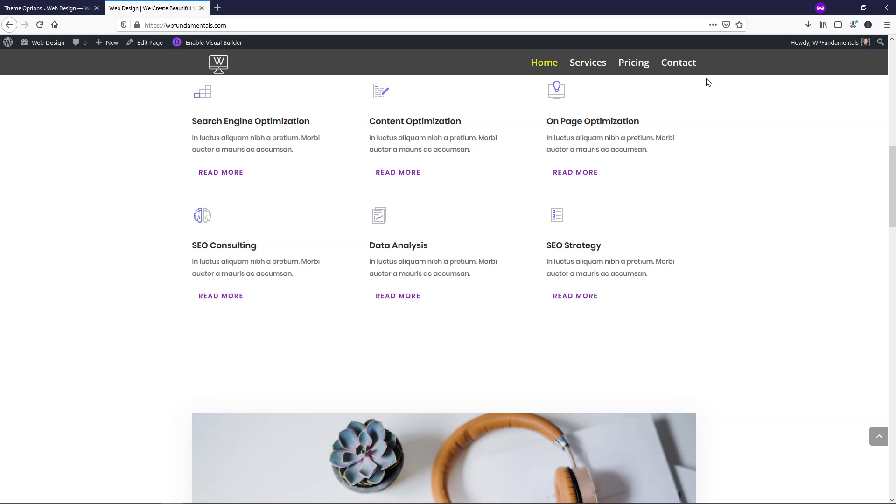
click(44, 8)
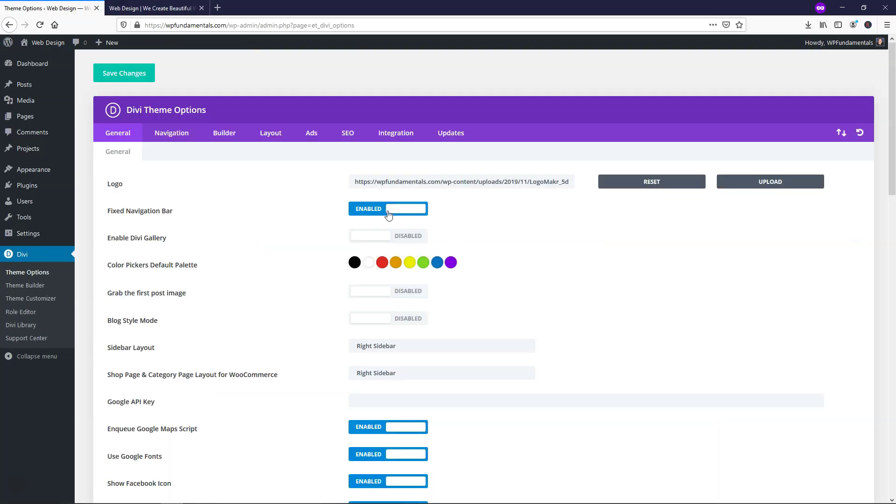
click(166, 8)
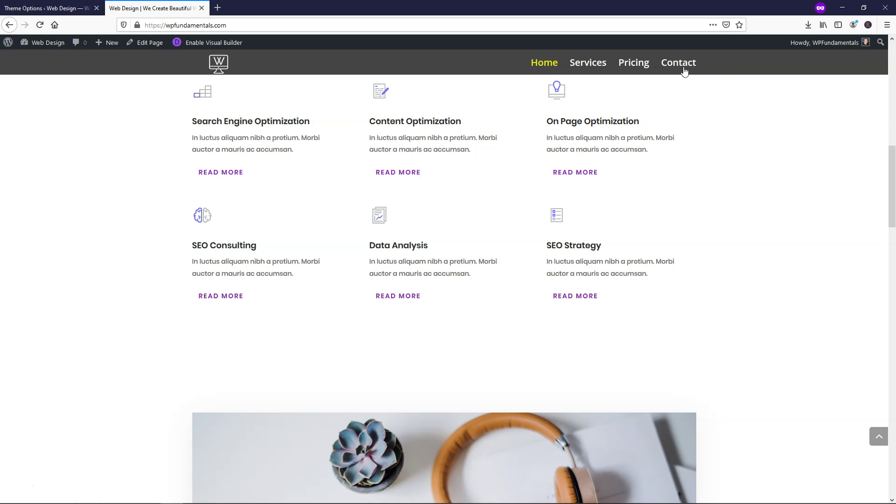
click(33, 8)
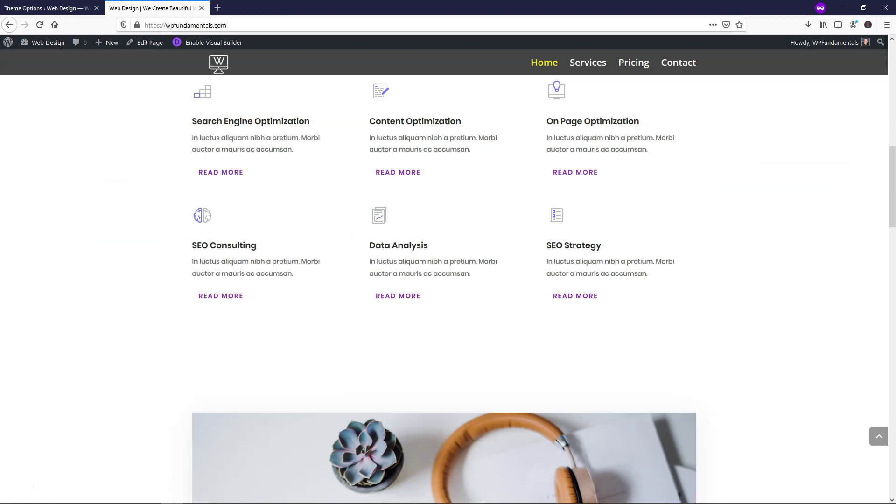
click(154, 8)
click(879, 438)
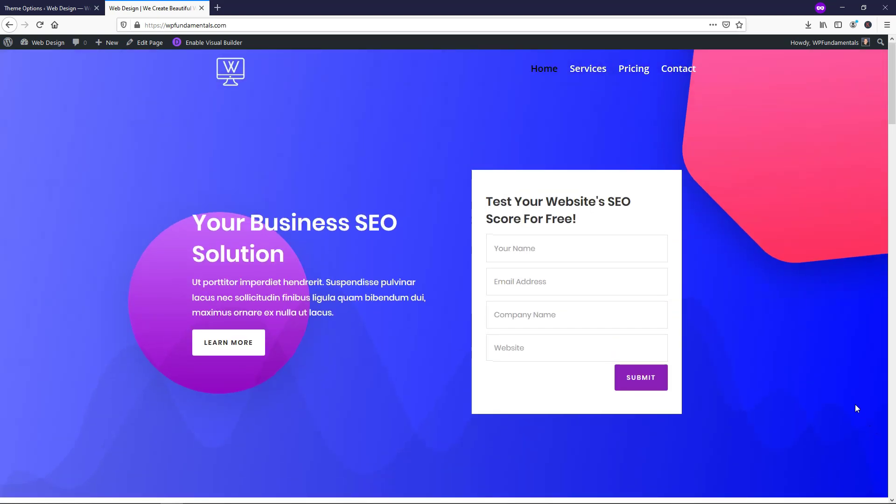
click(52, 8)
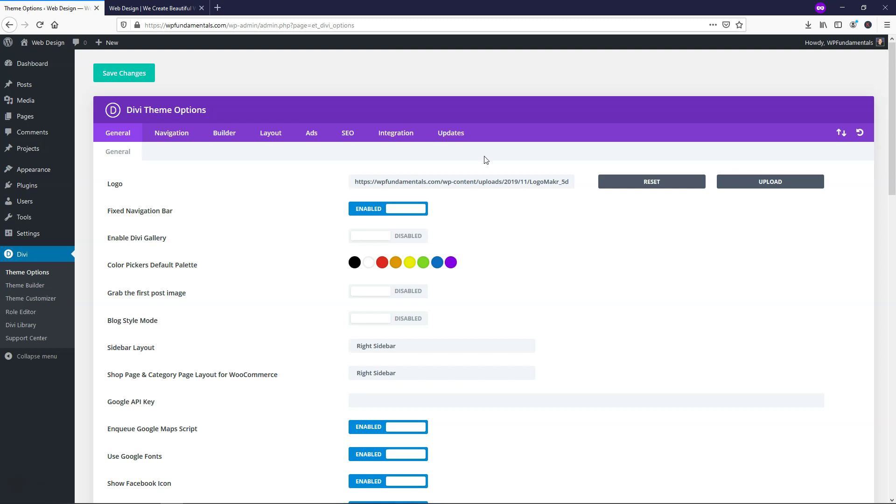
click(152, 8)
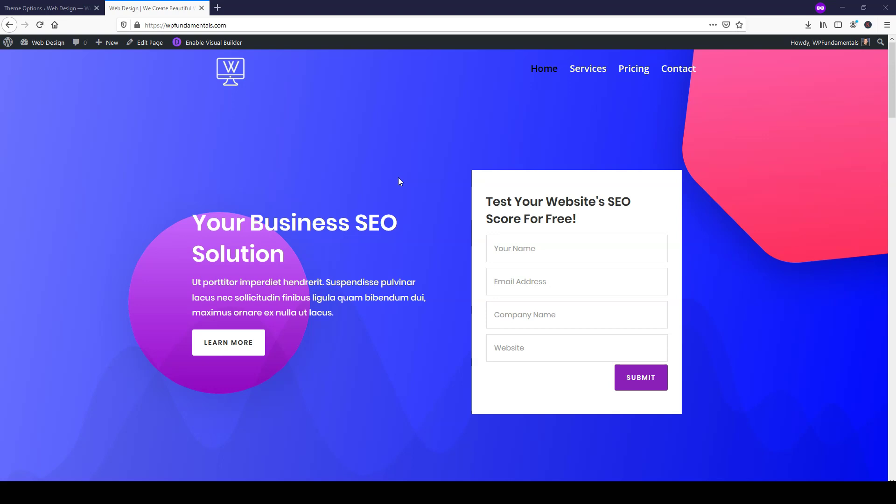
scroll(399, 182, down, 6)
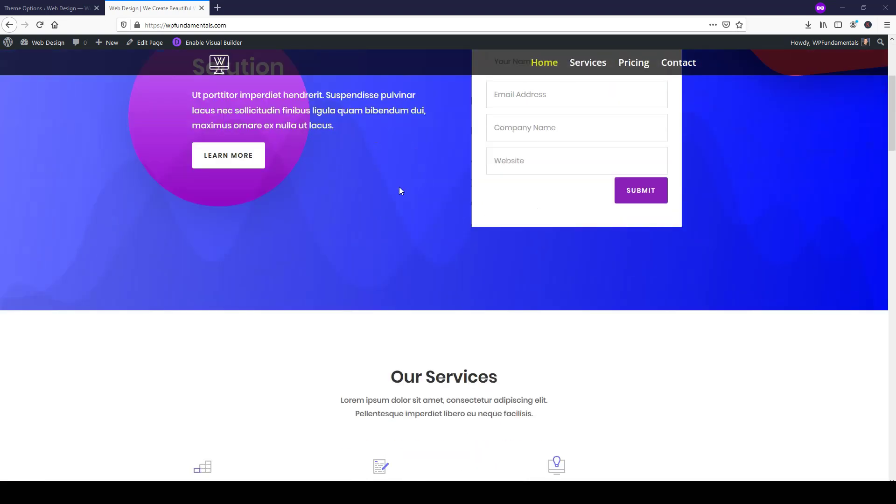
scroll(381, 209, down, 5)
scroll(444, 294, down, 10)
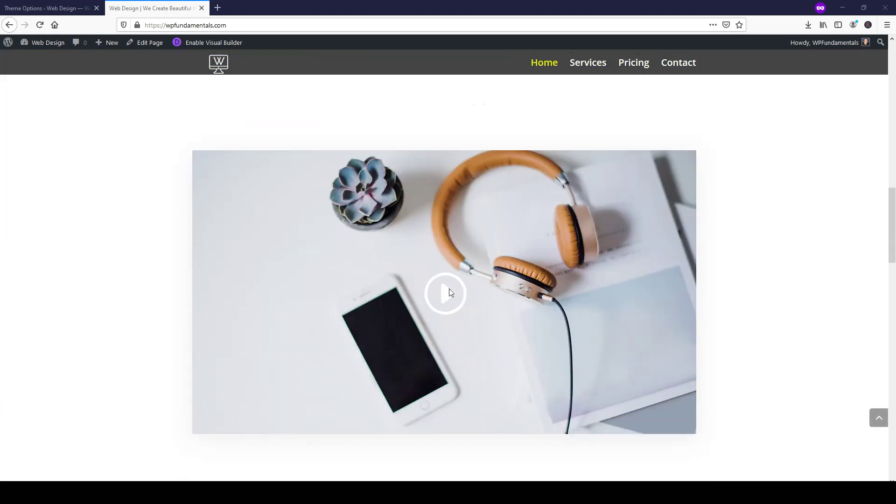
scroll(449, 289, down, 12)
scroll(448, 288, up, 7)
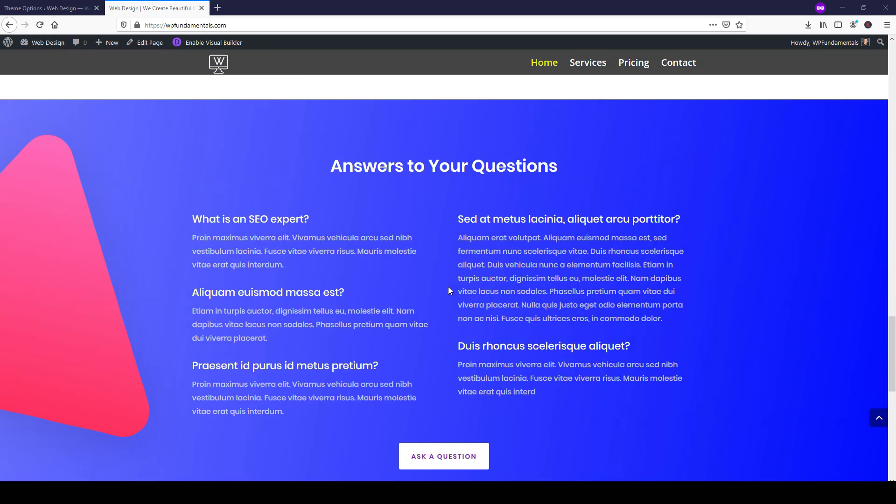
click(880, 419)
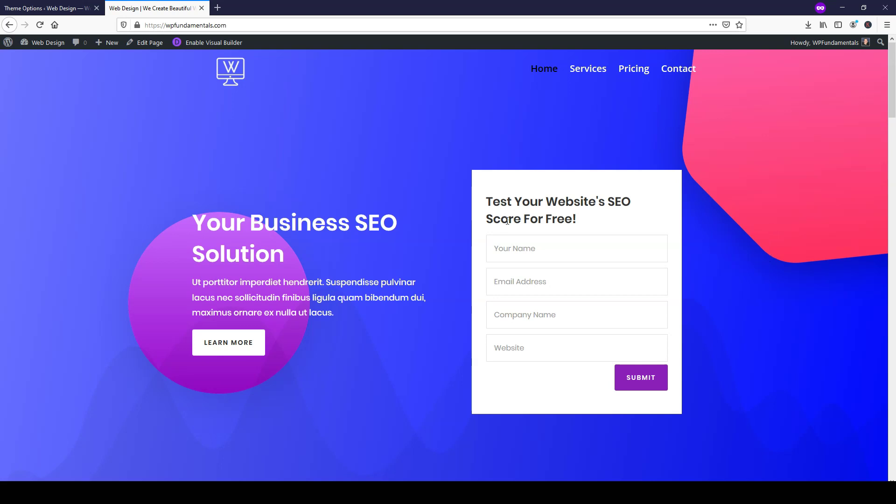
click(33, 13)
click(30, 118)
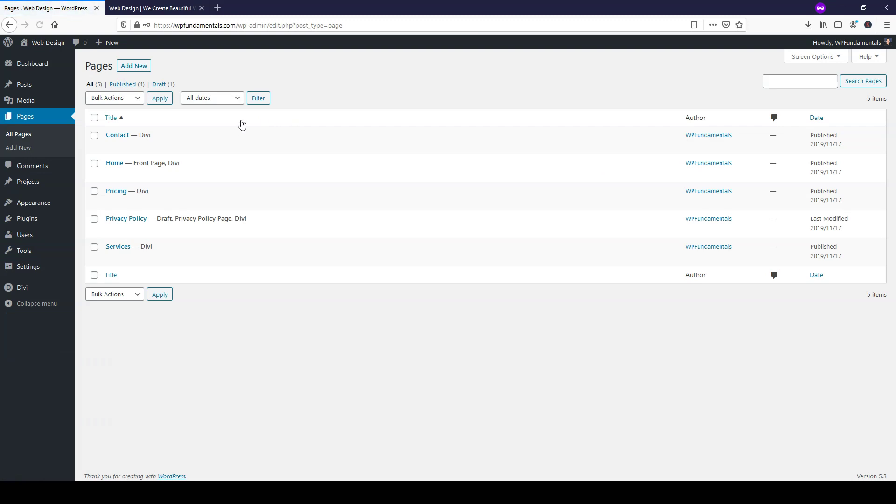
mouse_move(126, 176)
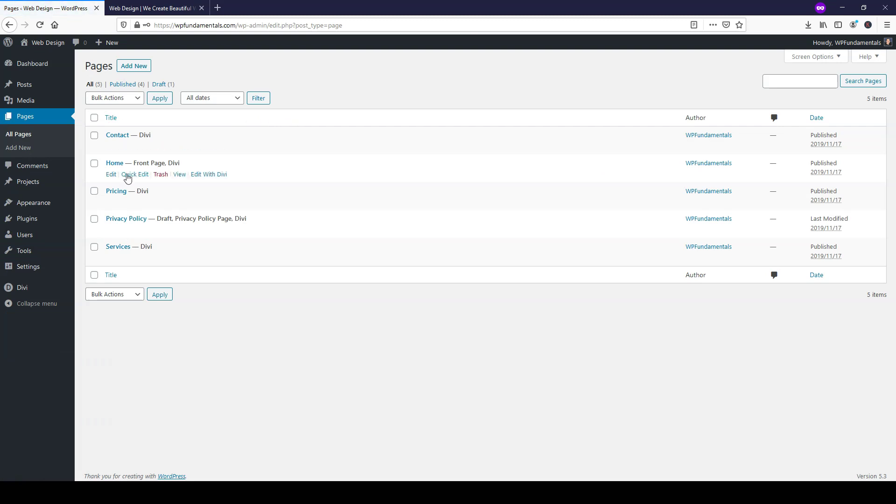
mouse_move(212, 231)
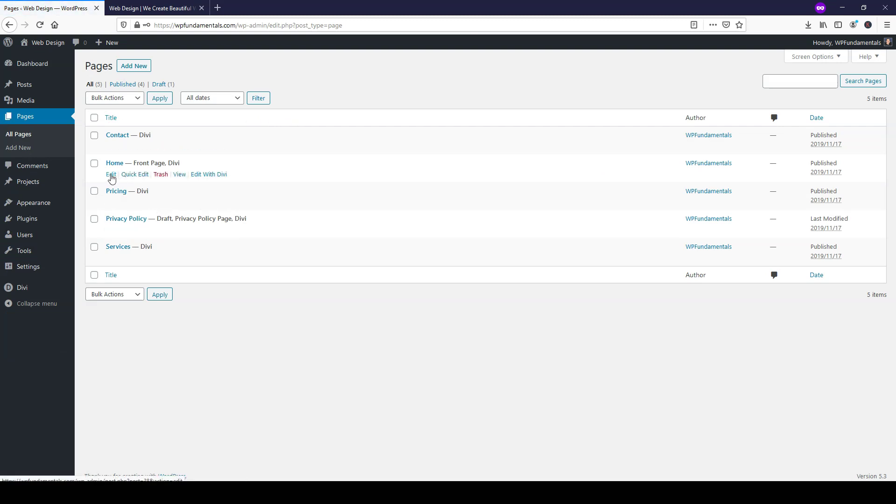
click(112, 176)
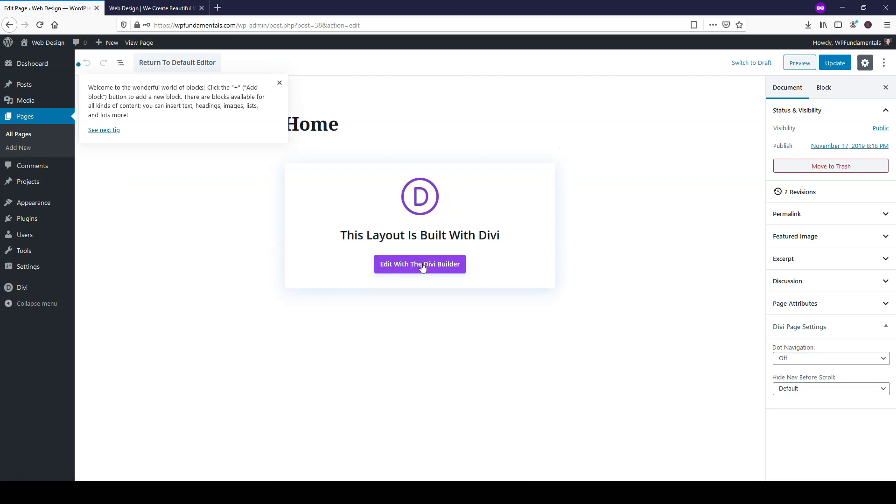
click(279, 83)
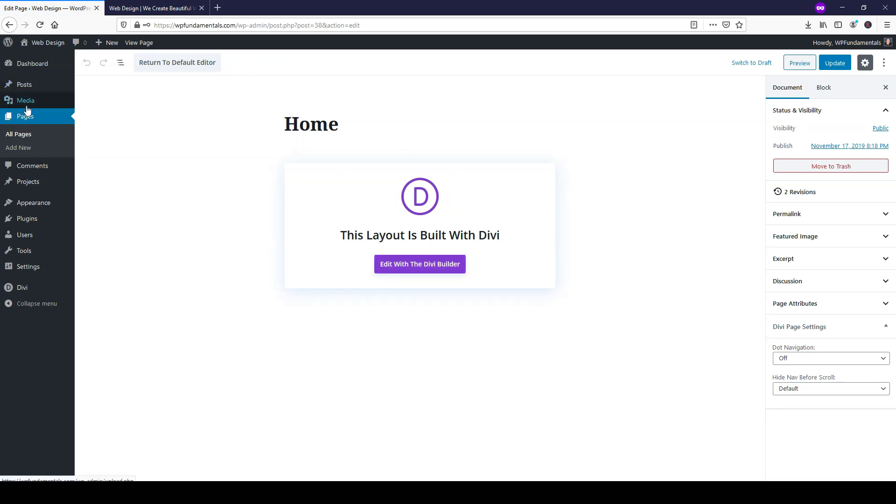
click(29, 66)
click(153, 8)
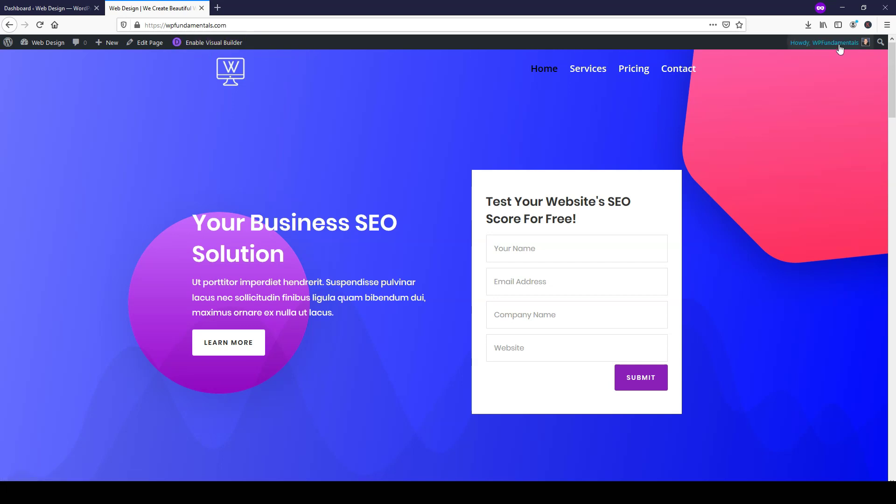
- Launch the Visual Builder on the homepage and scroll through it back to the blue hero
click(211, 44)
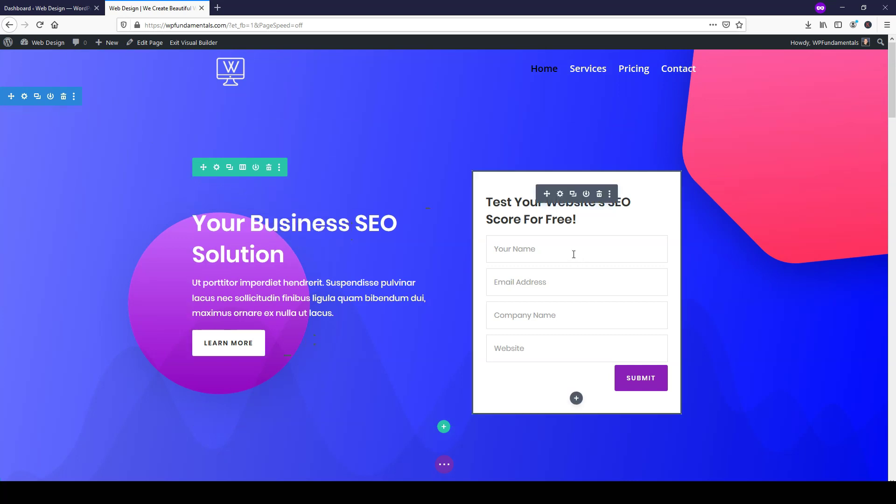
scroll(436, 322, down, 5)
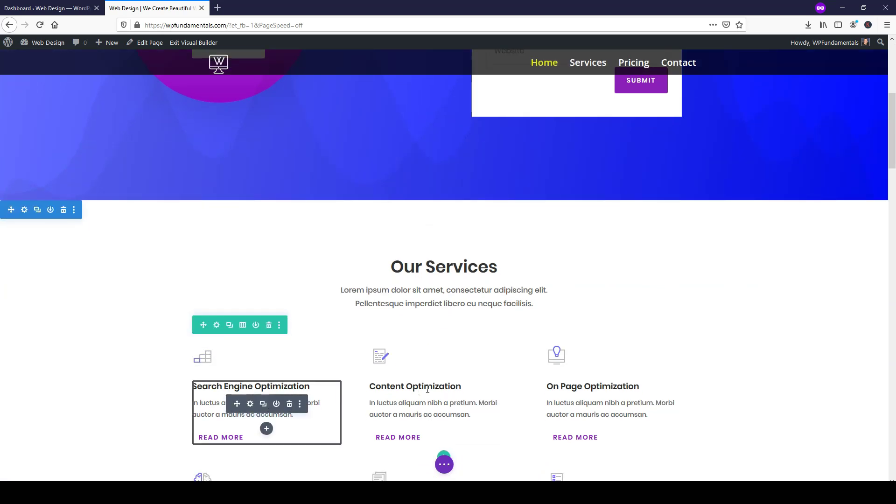
scroll(507, 370, down, 9)
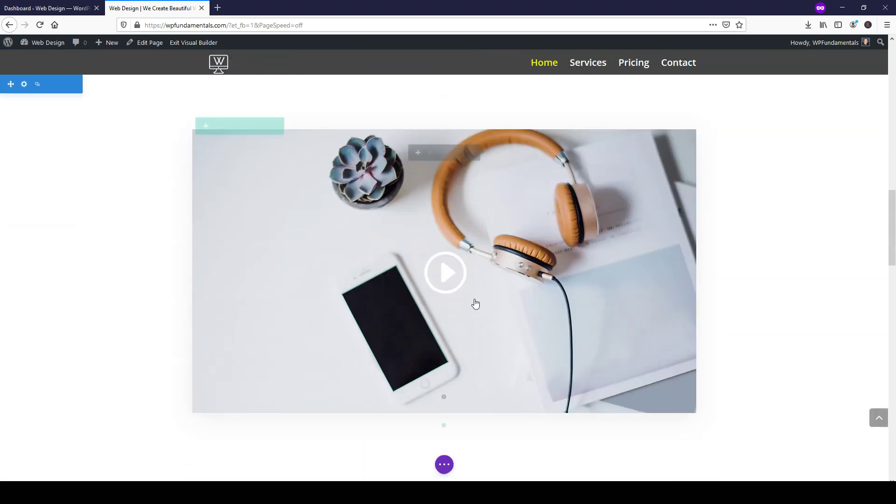
scroll(243, 265, down, 6)
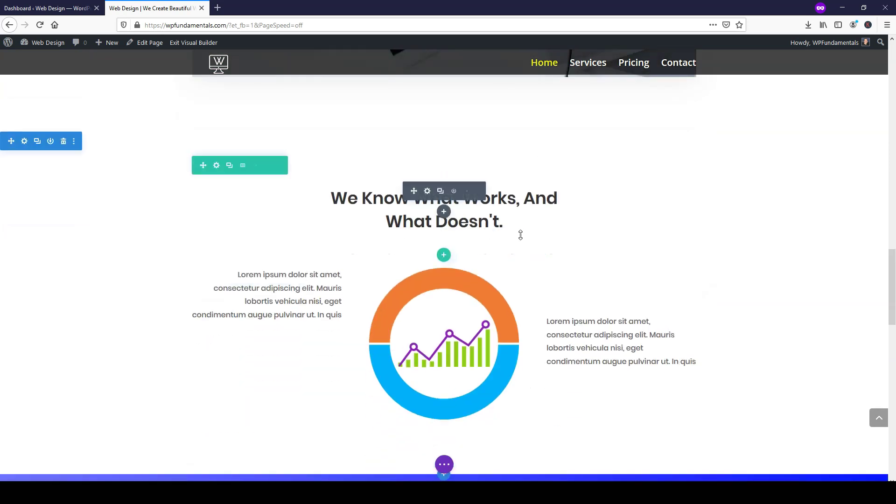
scroll(520, 234, up, 6)
scroll(527, 241, up, 10)
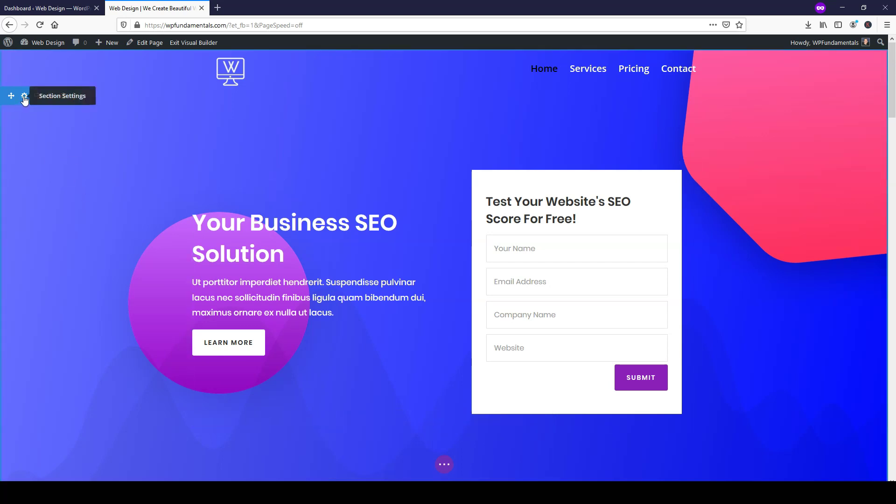
- Open the hero section's background settings and close the image chooser without choosing a file
click(24, 97)
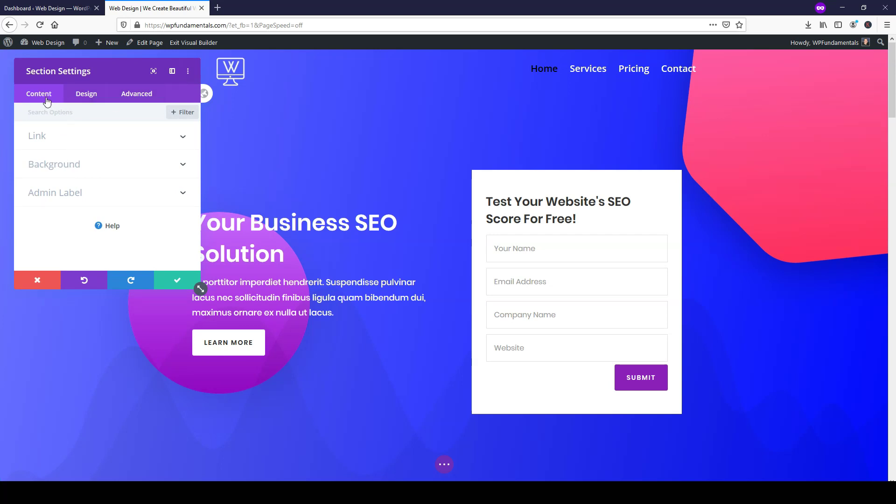
click(85, 167)
mouse_move(73, 211)
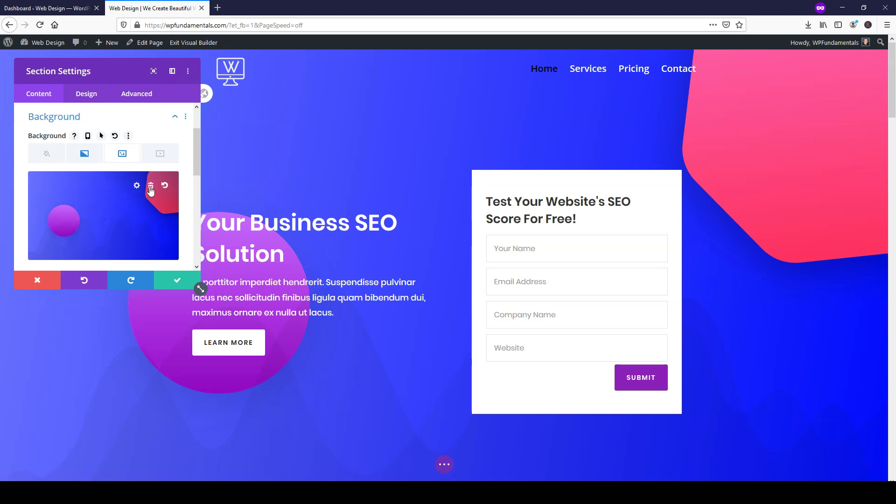
click(112, 216)
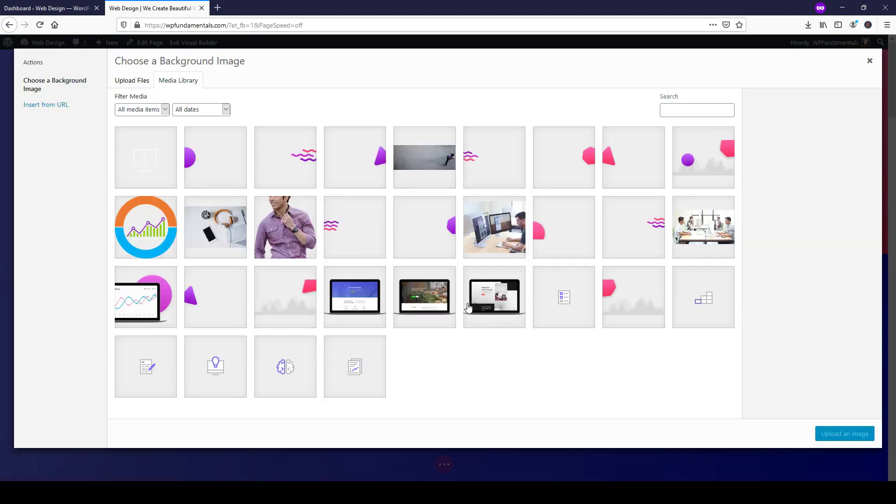
click(131, 84)
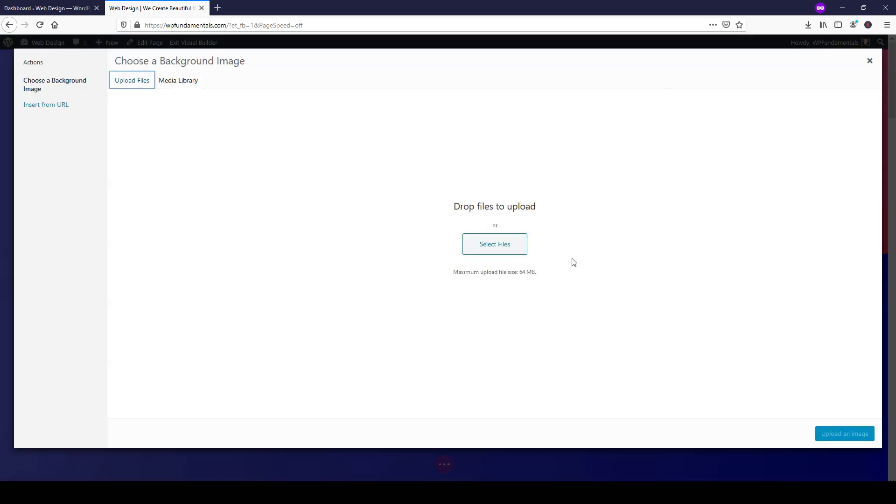
click(870, 61)
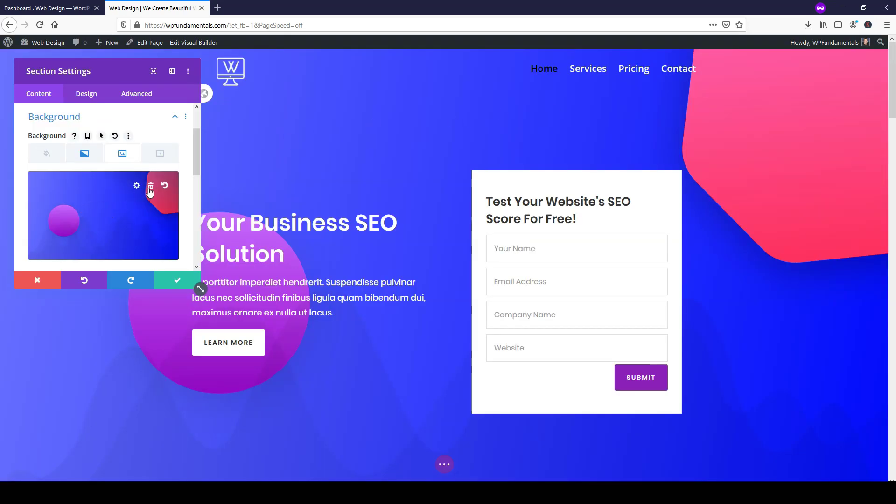
- Preview the gradient and colour background modes, then discard all section changes
click(87, 157)
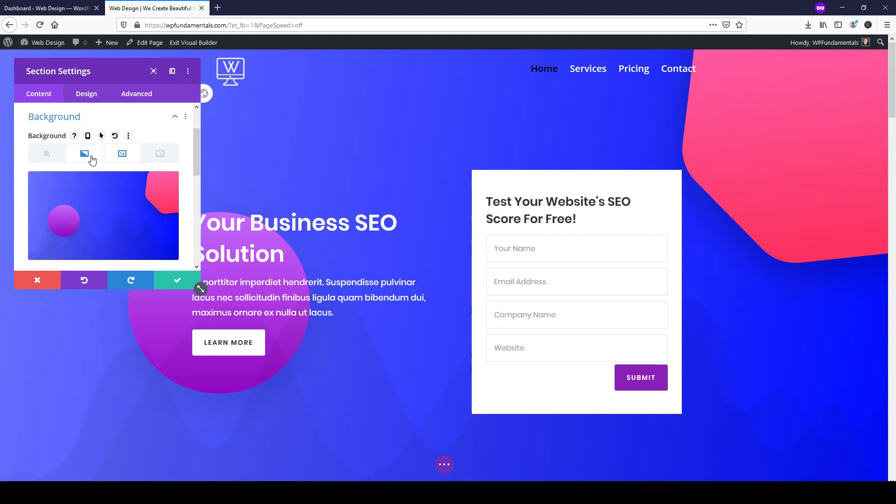
click(51, 158)
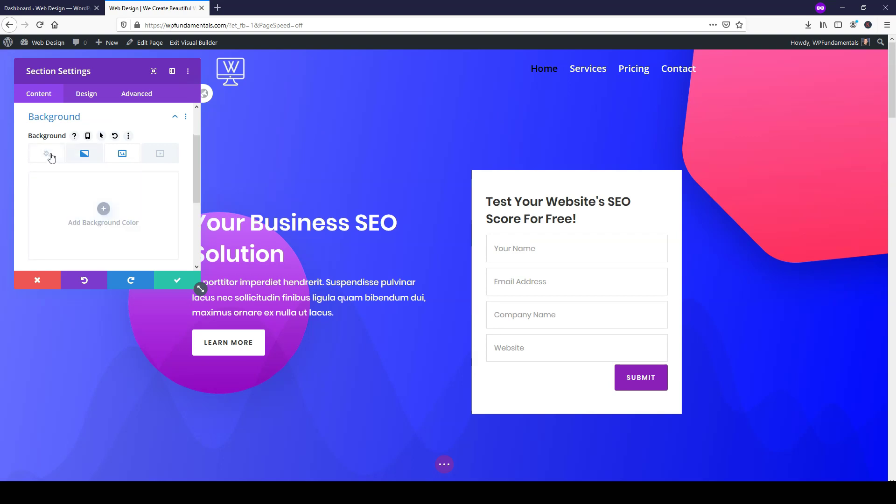
scroll(112, 231, down, 3)
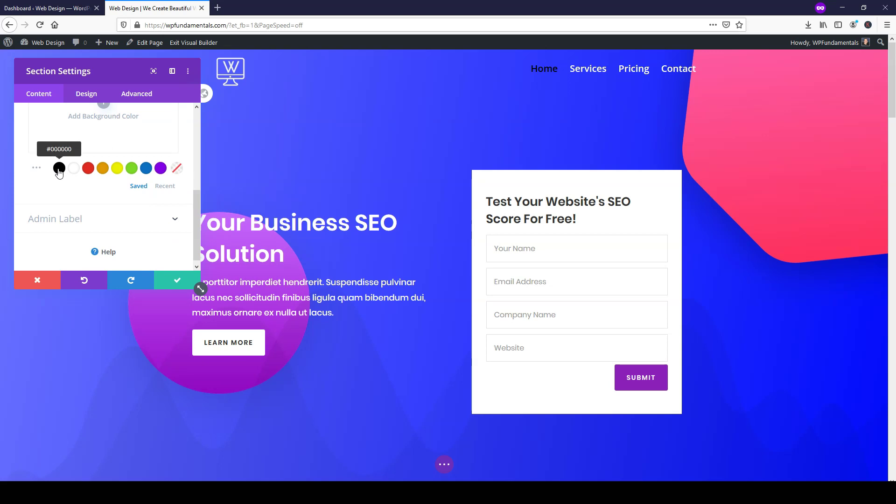
scroll(74, 192, up, 3)
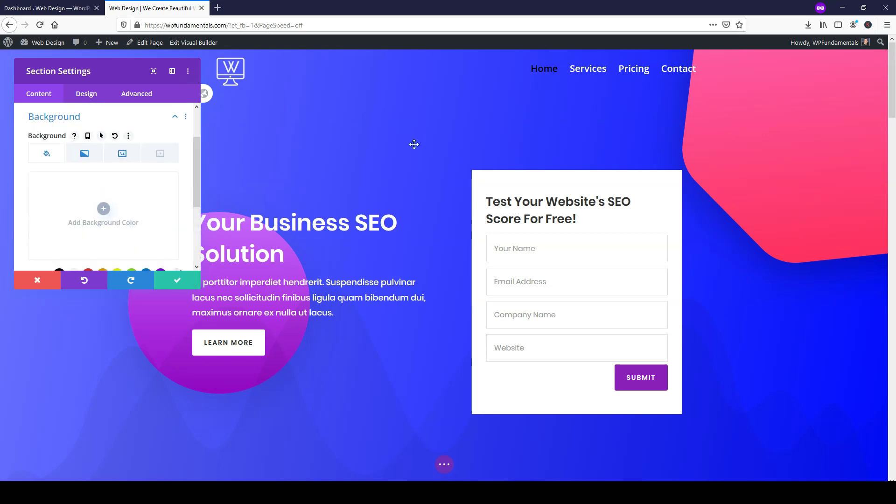
click(85, 156)
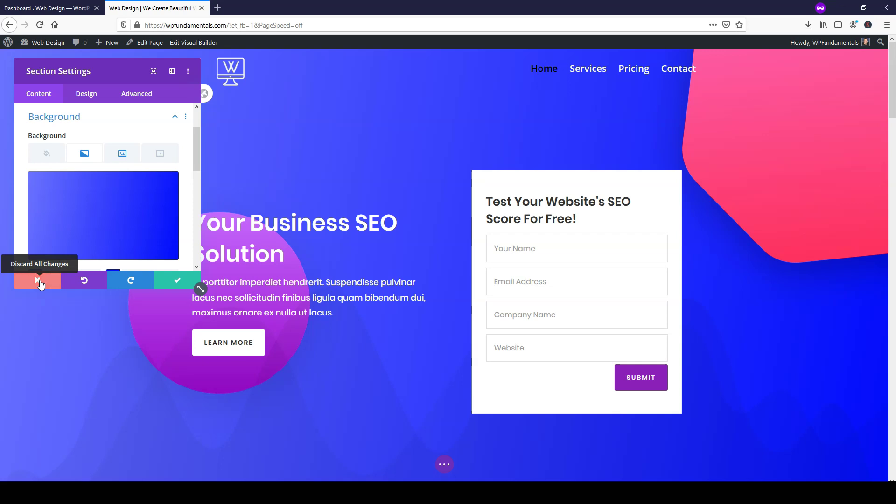
click(40, 284)
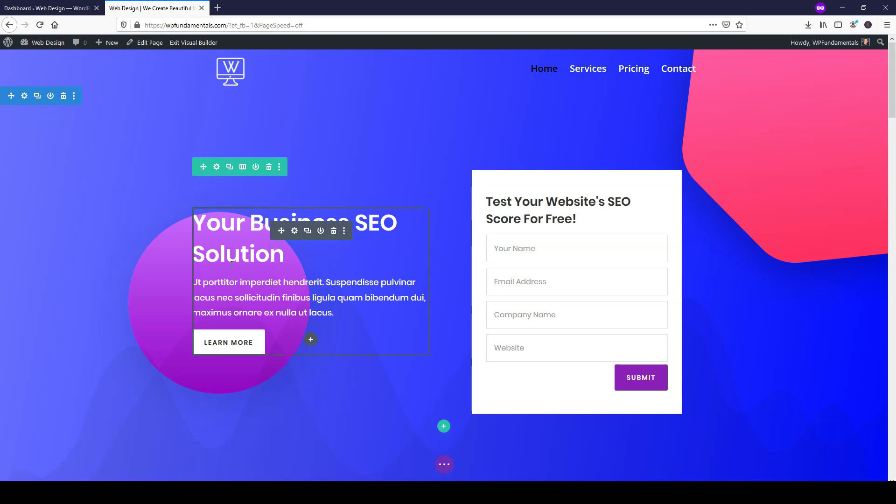
- Start inline editing of the hero heading 'Your Business SEO Solution'
click(275, 223)
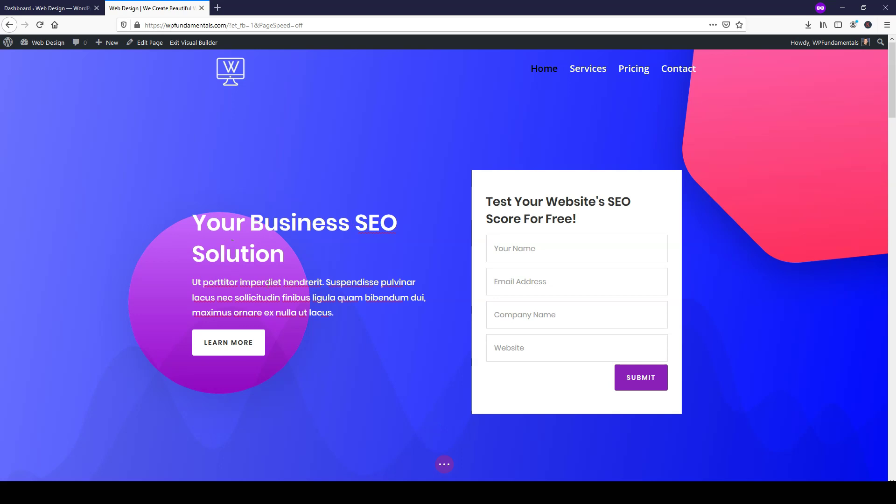
click(244, 229)
click(209, 224)
drag(306, 255, 261, 229)
click(336, 228)
- Replace 'Business SEO' with 'Web Dev' so the heading reads 'Your Web Dev Solution'
drag(398, 222, 252, 229)
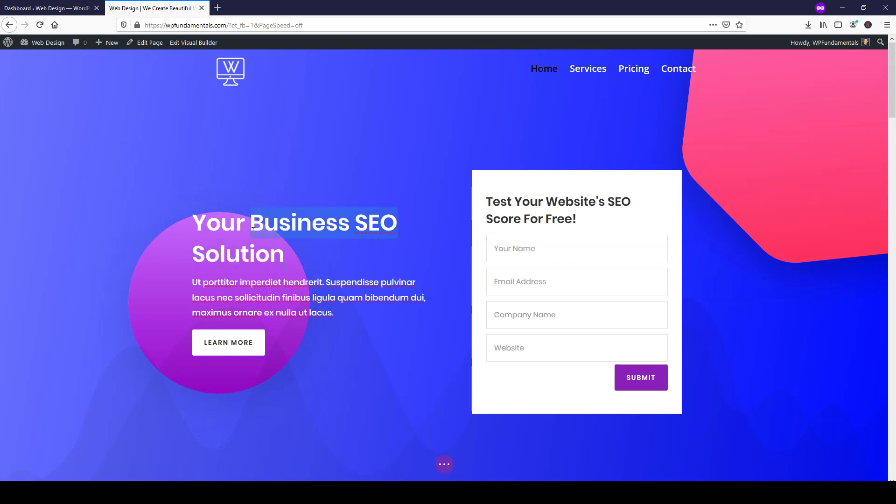
text(Web Developem)
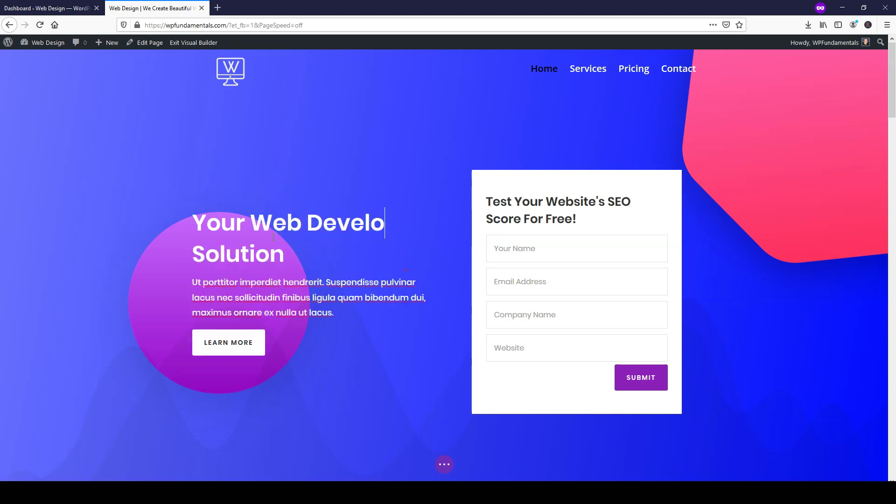
key(BackSpace)
key(BackSpace)
text(ment)
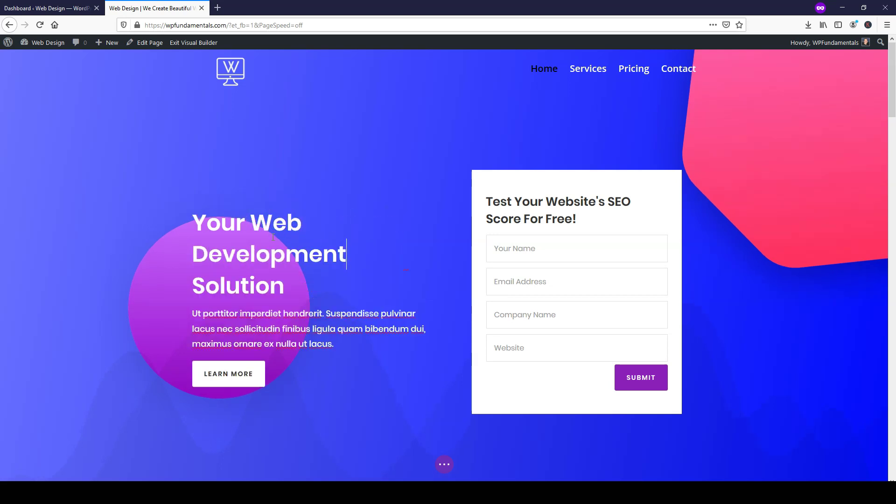
drag(358, 260, 226, 254)
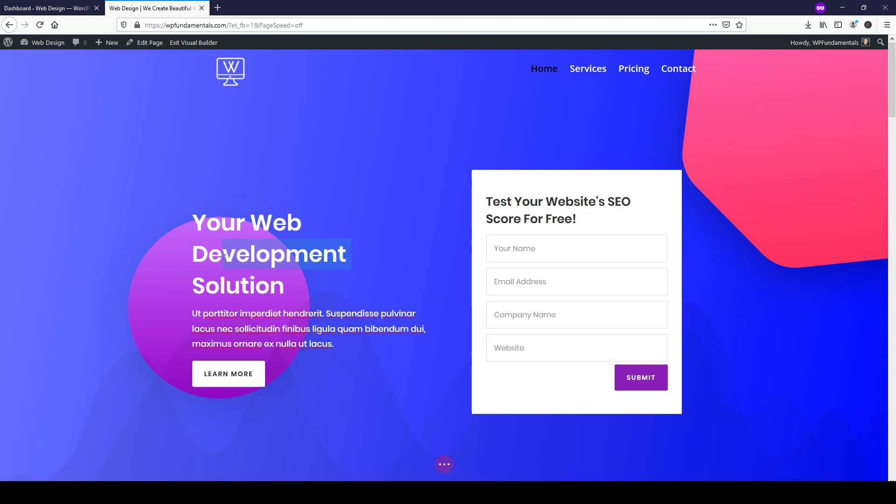
key(BackSpace)
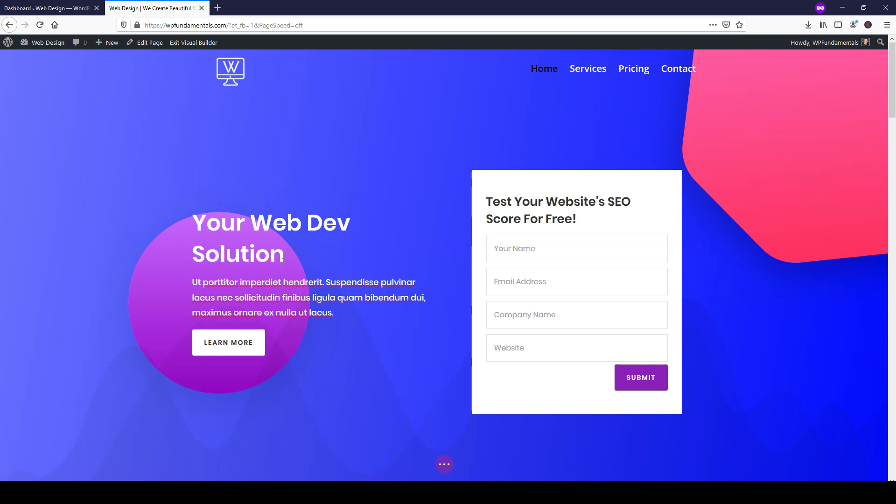
drag(213, 237, 175, 229)
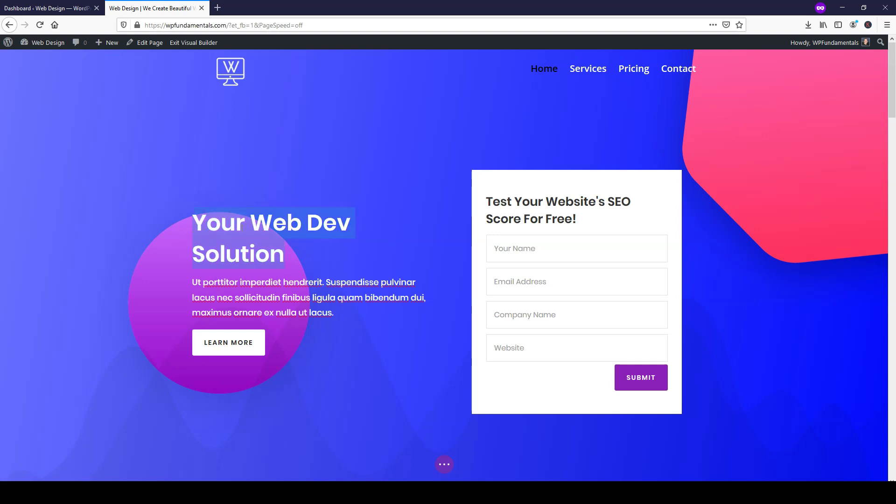
click(227, 255)
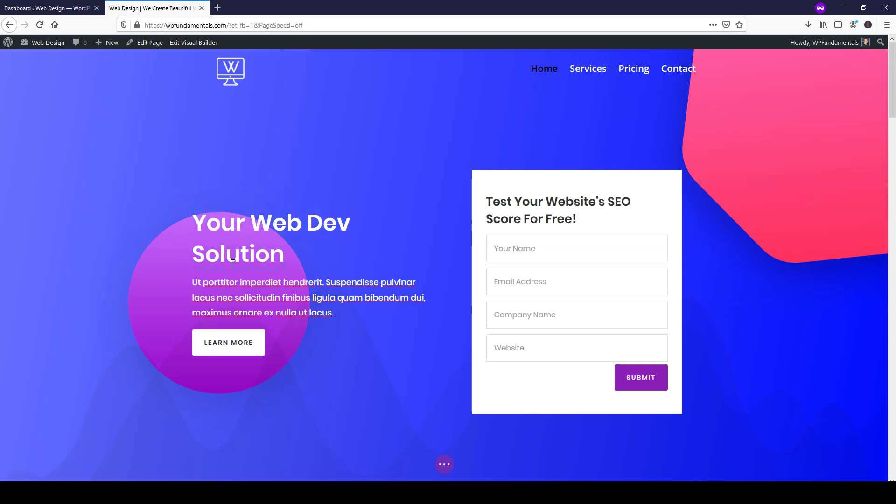
click(156, 419)
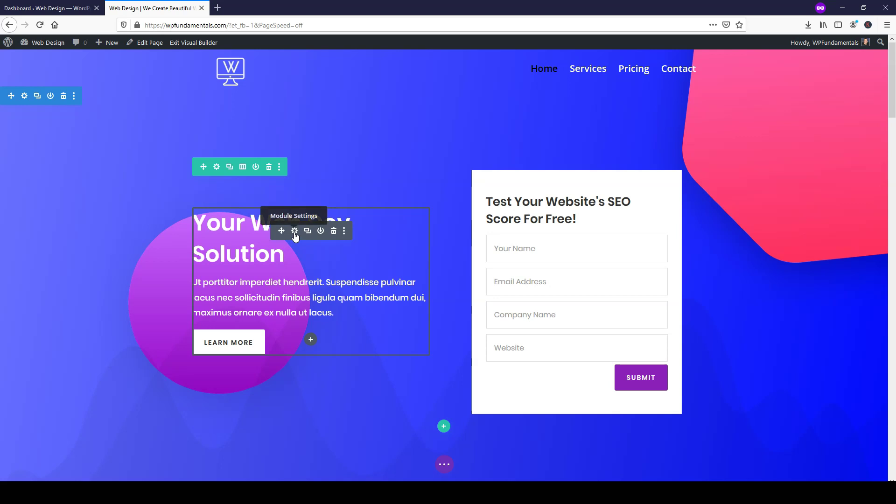
- Replace the Call To Action body text with "I'll help you create a beautiful website with Divi."
click(295, 231)
scroll(69, 170, down, 2)
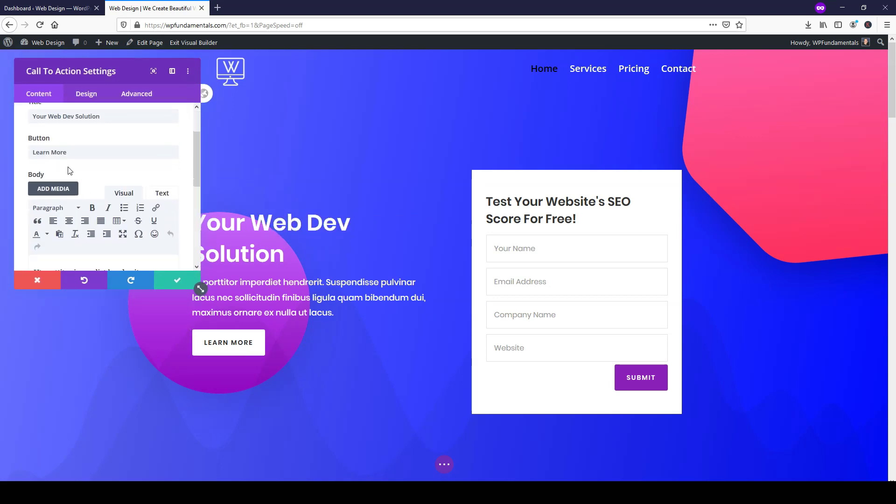
scroll(94, 159, up, 2)
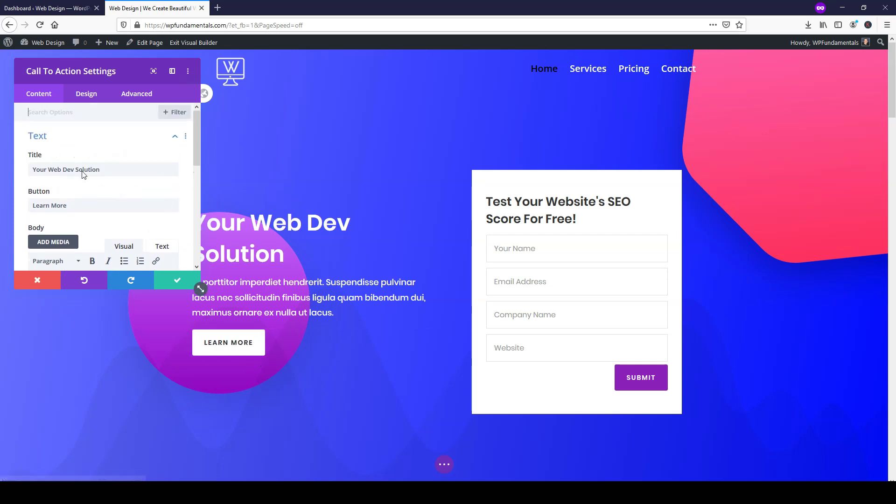
scroll(107, 202, down, 4)
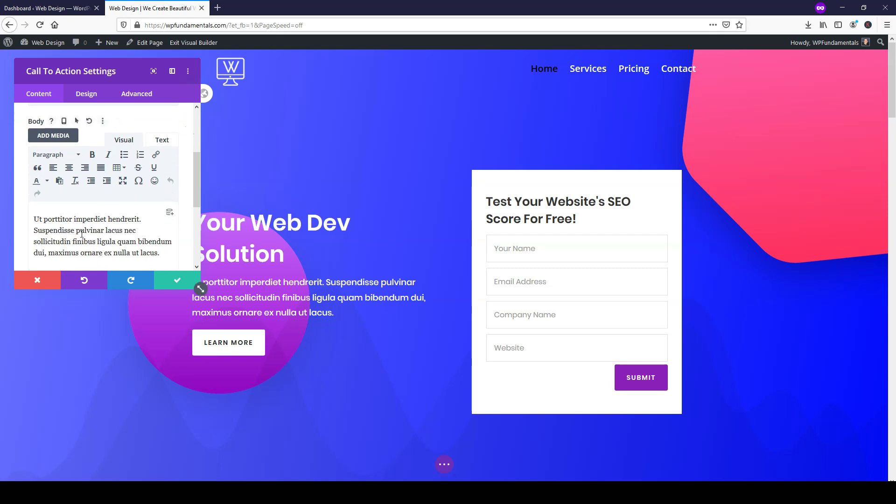
scroll(84, 218, down, 4)
scroll(121, 205, up, 2)
drag(160, 200, 52, 168)
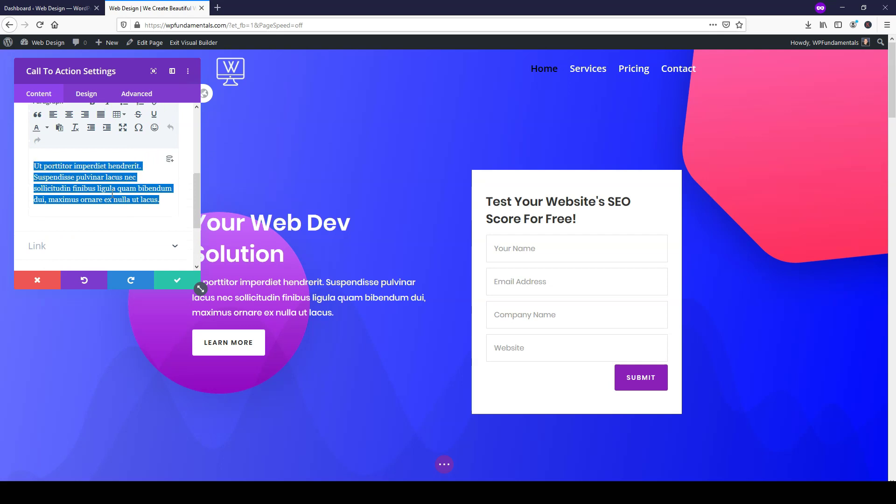
text(I'll help you create a beautiful website)
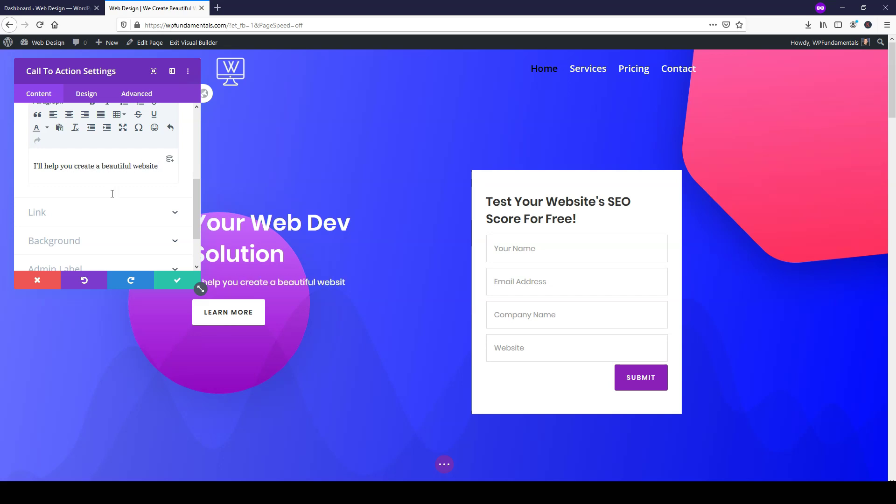
text( with Divi.)
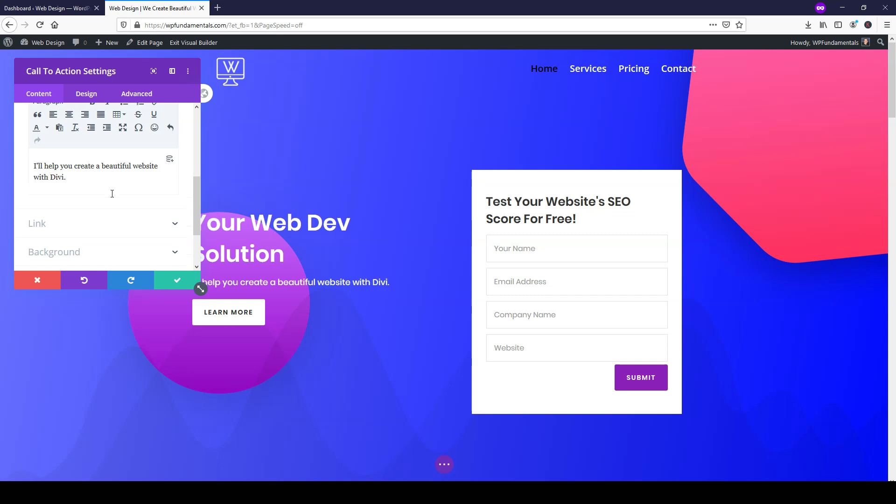
- Confirm the module edit and save the homepage
click(169, 280)
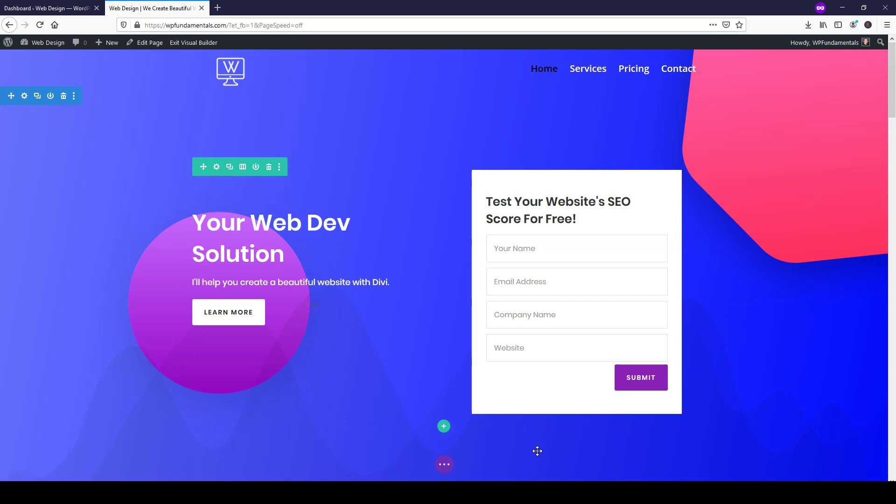
click(445, 466)
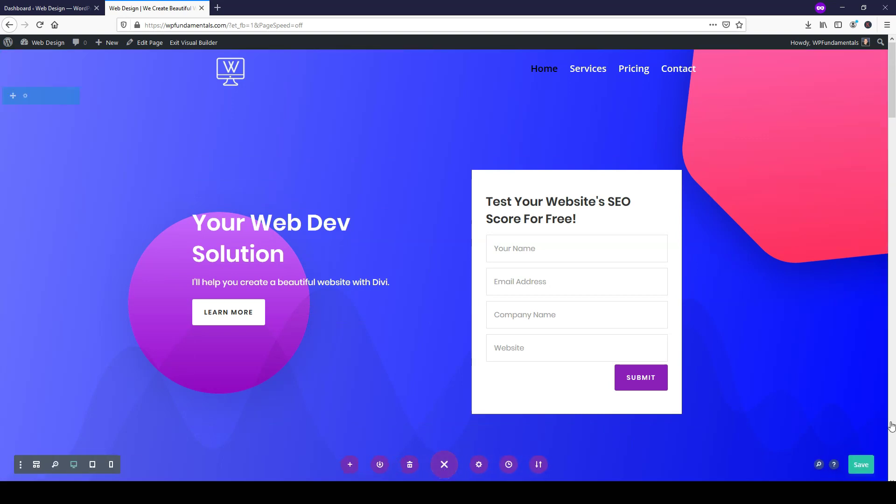
click(863, 463)
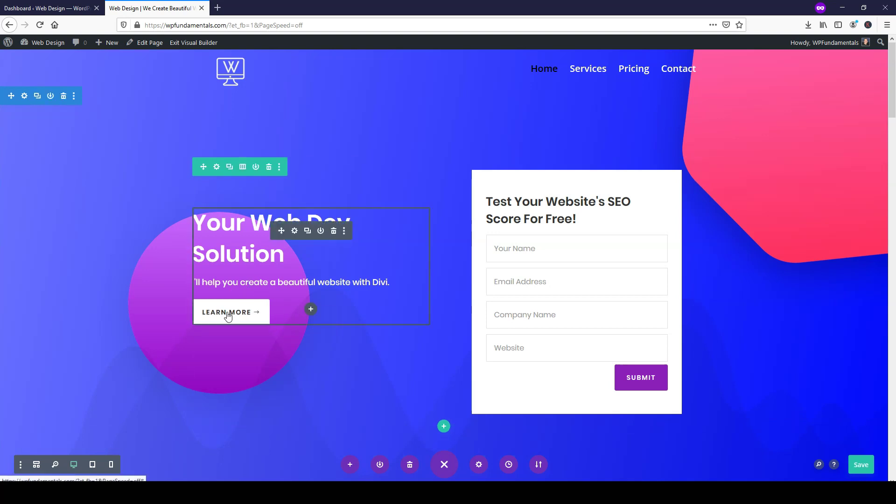
- Open the Call To Action button design options and make the LEARN MORE text yellow
click(294, 232)
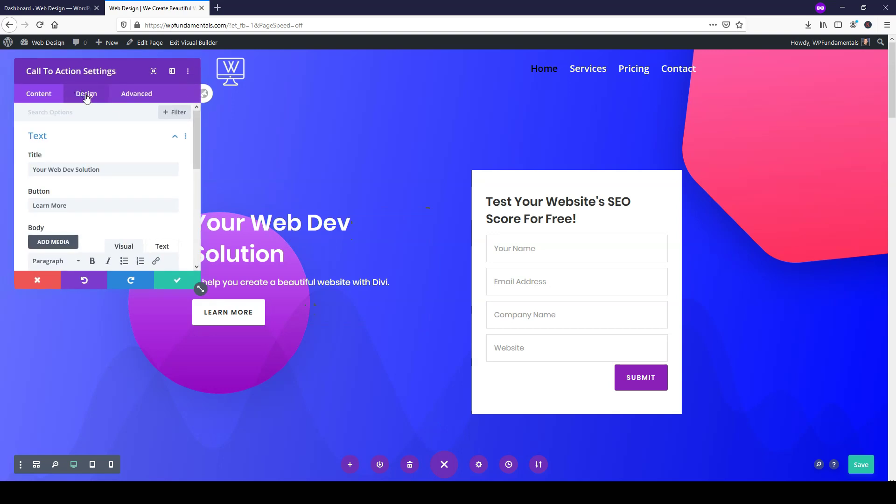
click(87, 95)
click(57, 227)
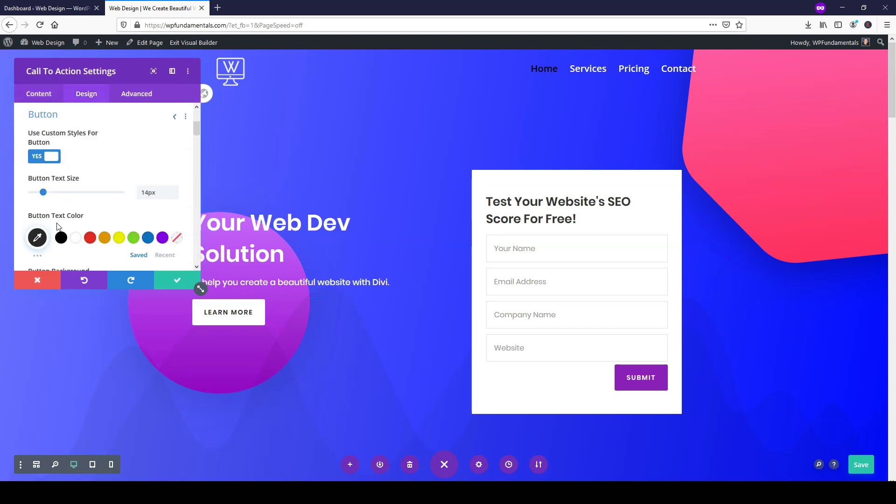
scroll(84, 198, down, 2)
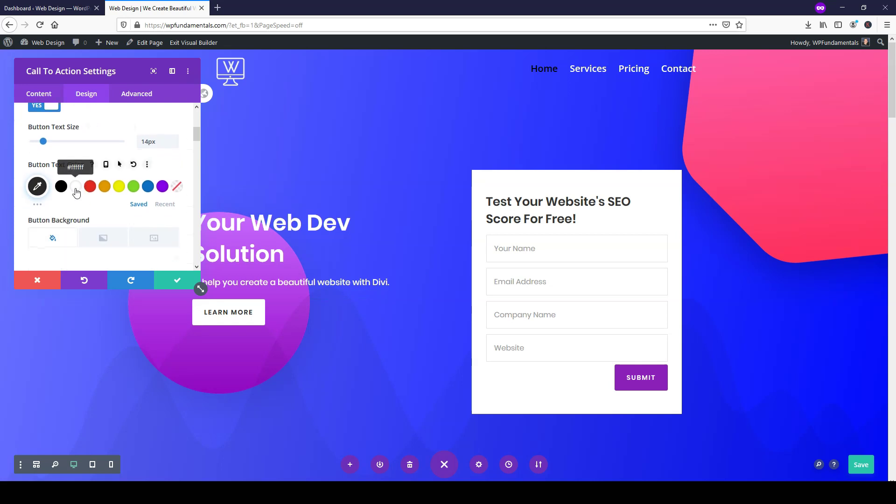
scroll(85, 199, up, 2)
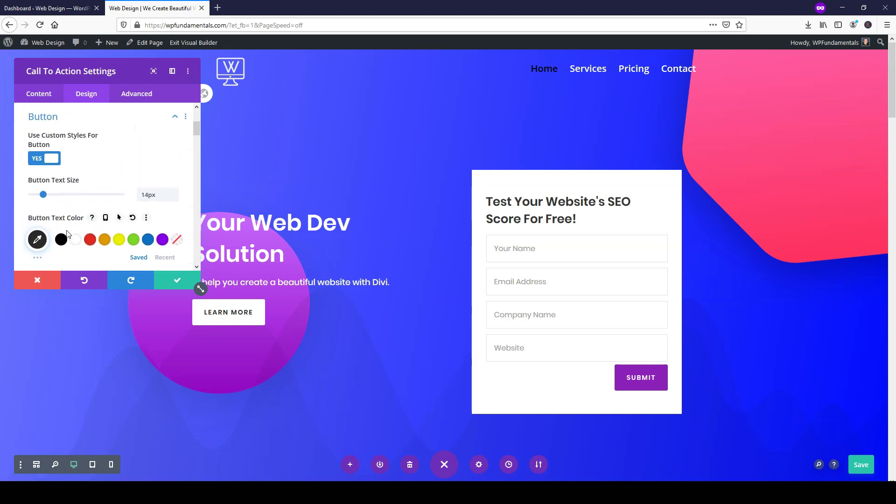
click(118, 240)
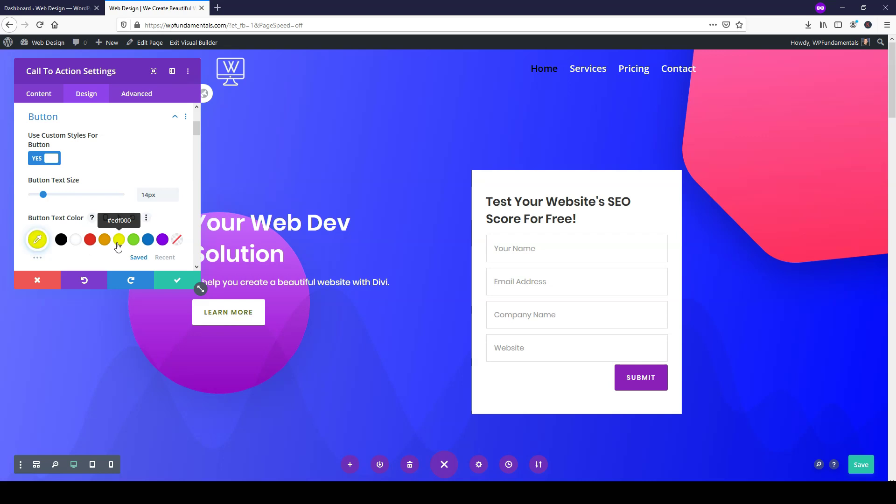
scroll(91, 226, down, 4)
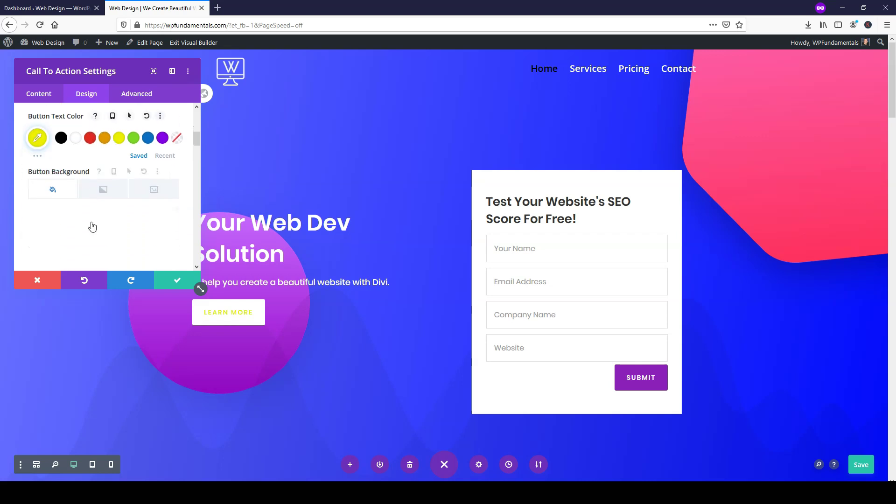
- Give the LEARN MORE button a solid black background and a 12px black border
click(54, 187)
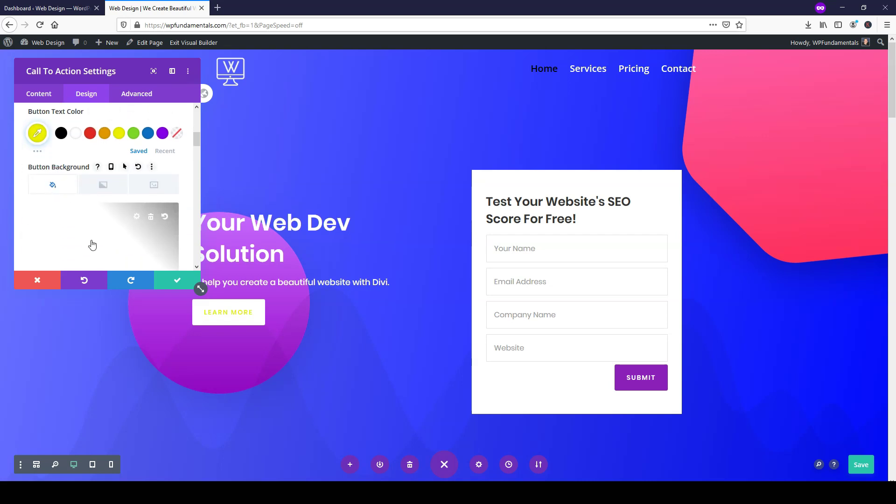
scroll(92, 243, down, 2)
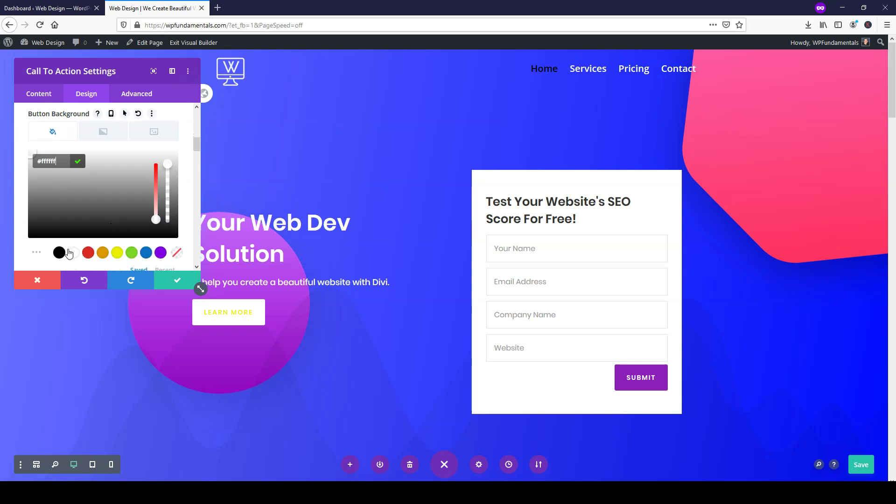
click(64, 253)
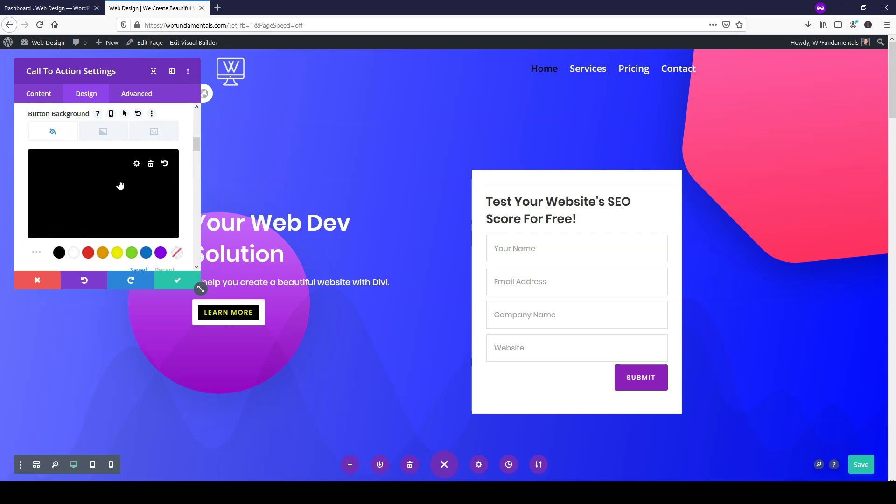
scroll(120, 184, down, 4)
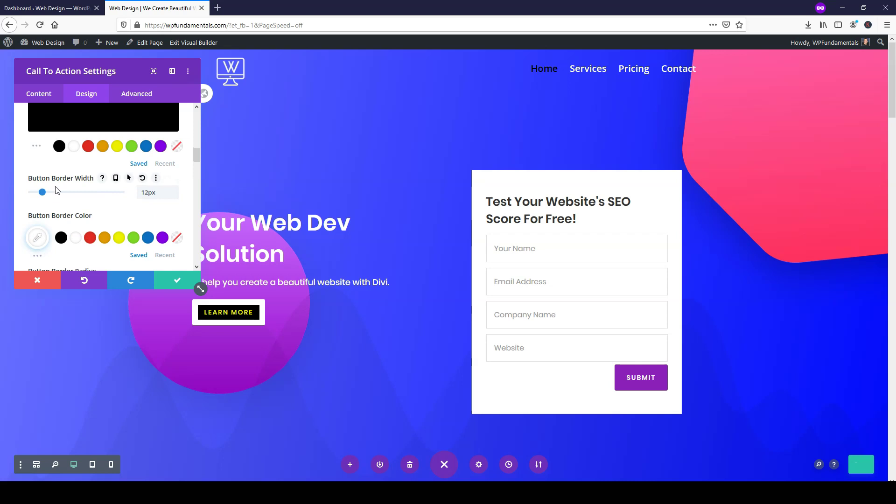
mouse_move(44, 196)
mouse_down()
mouse_move(19, 198)
mouse_move(44, 192)
mouse_up()
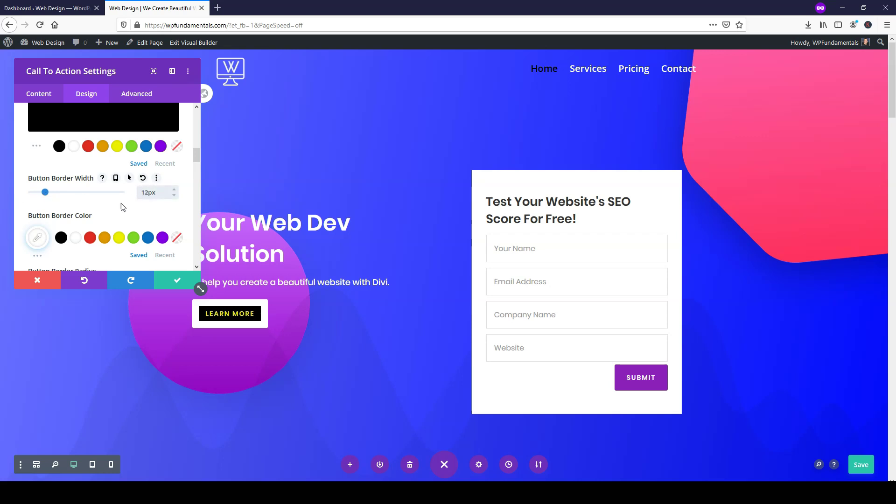
click(61, 238)
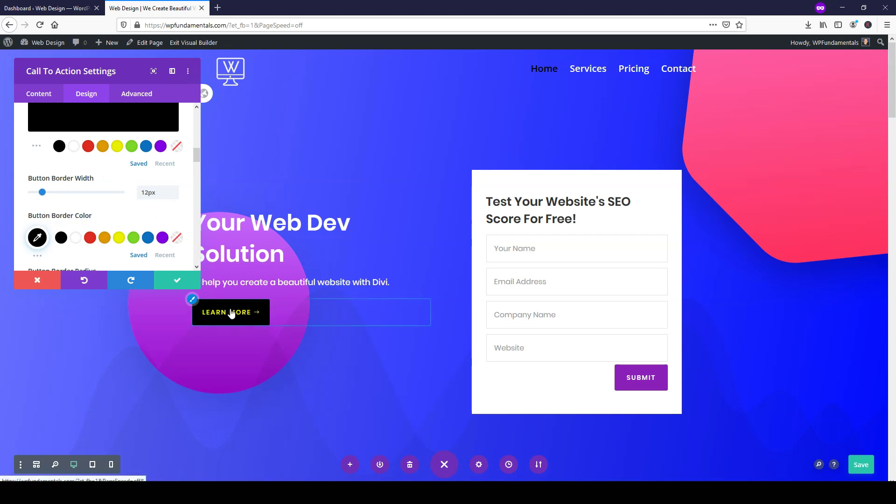
click(162, 282)
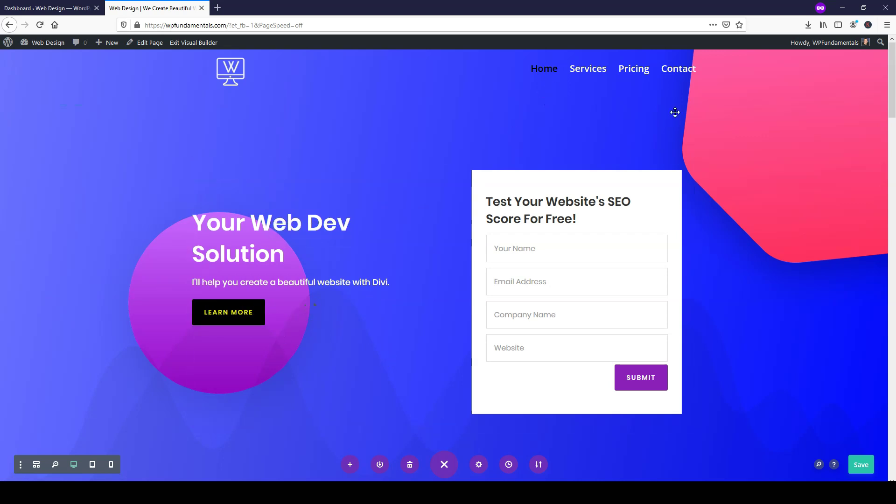
scroll(756, 154, down, 1)
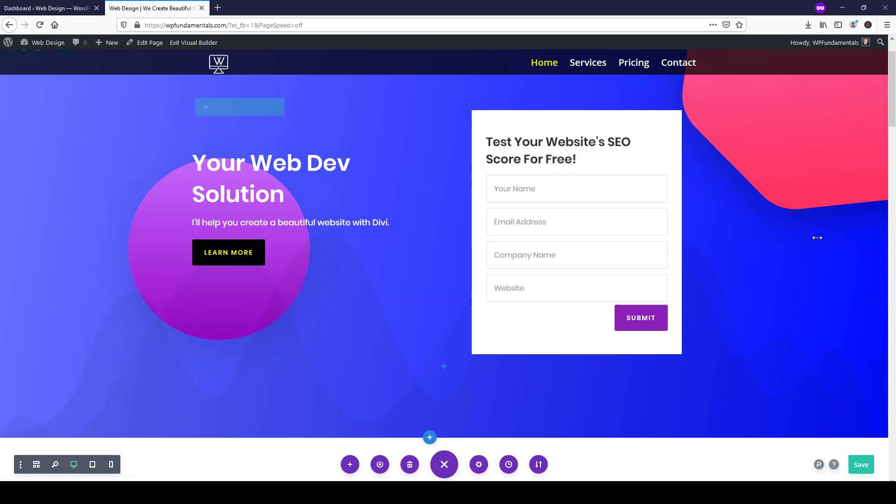
scroll(809, 240, up, 1)
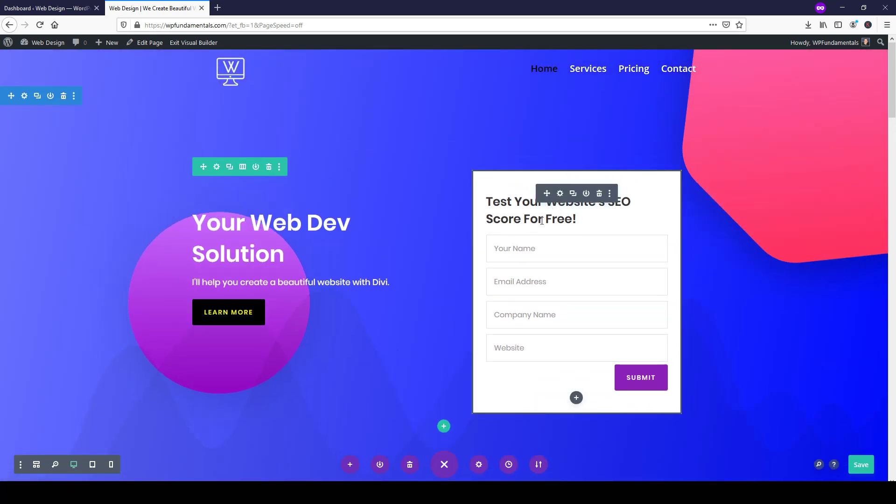
- Set the contact form's Fields Text Color to black
click(560, 194)
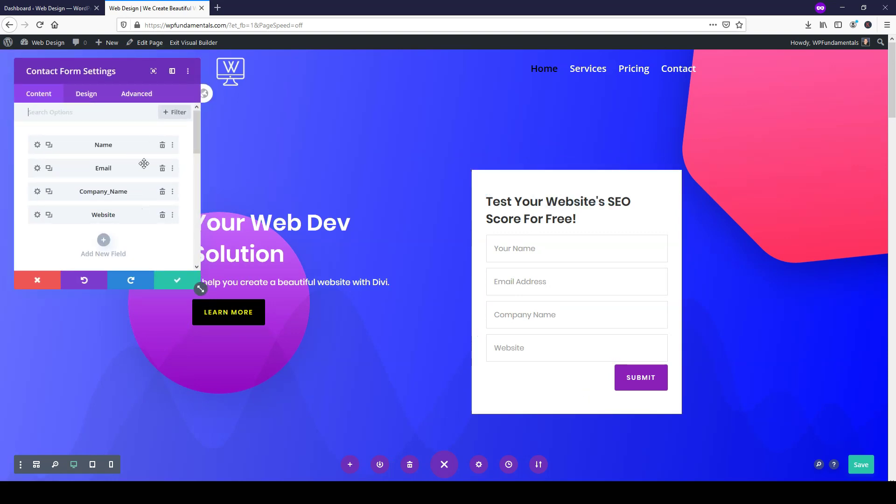
click(90, 102)
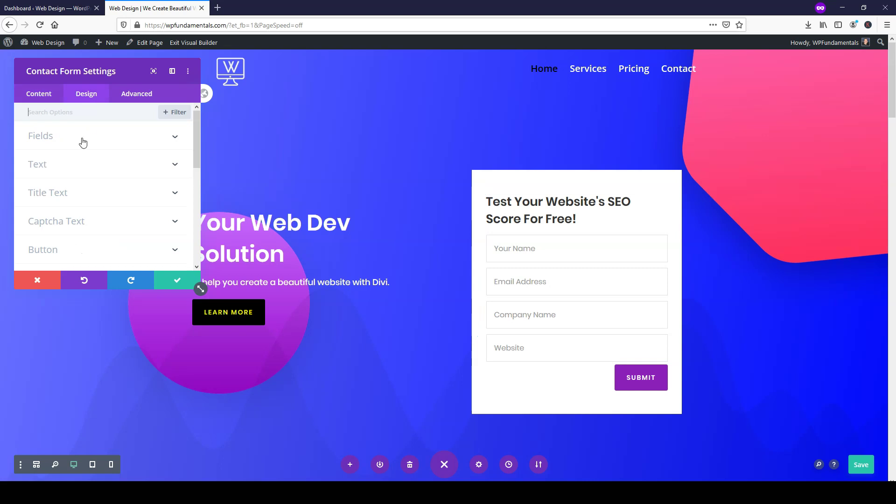
click(81, 141)
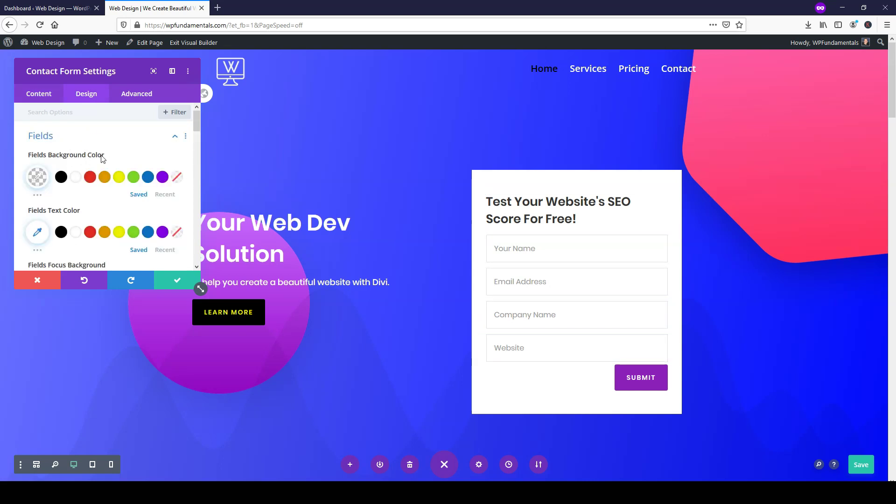
scroll(84, 162, down, 2)
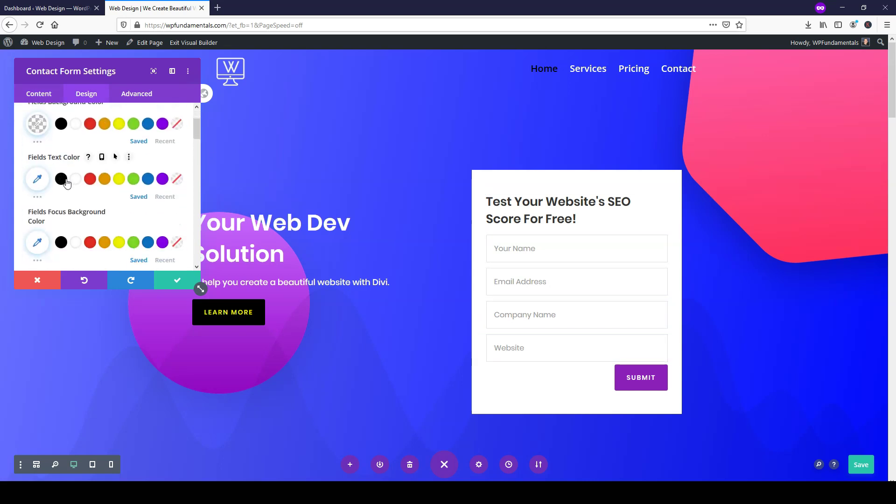
click(61, 179)
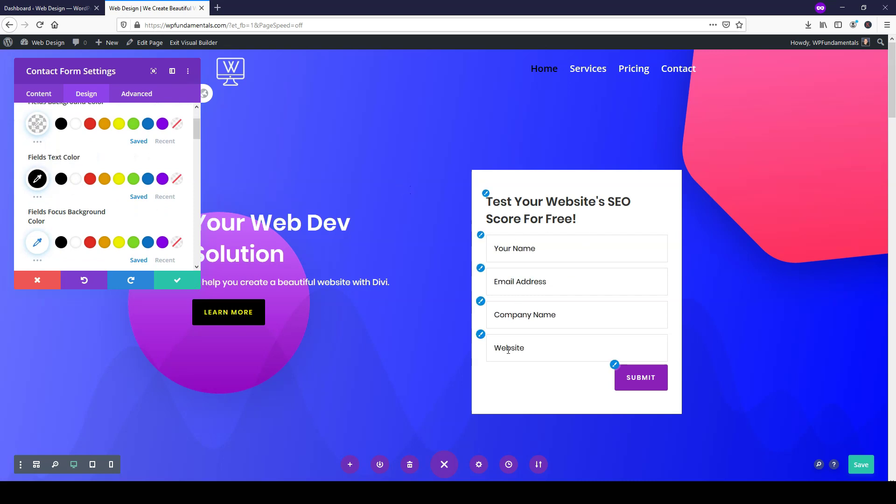
- Keep the field text left-aligned after trying centre, then close the form settings
scroll(103, 197, down, 5)
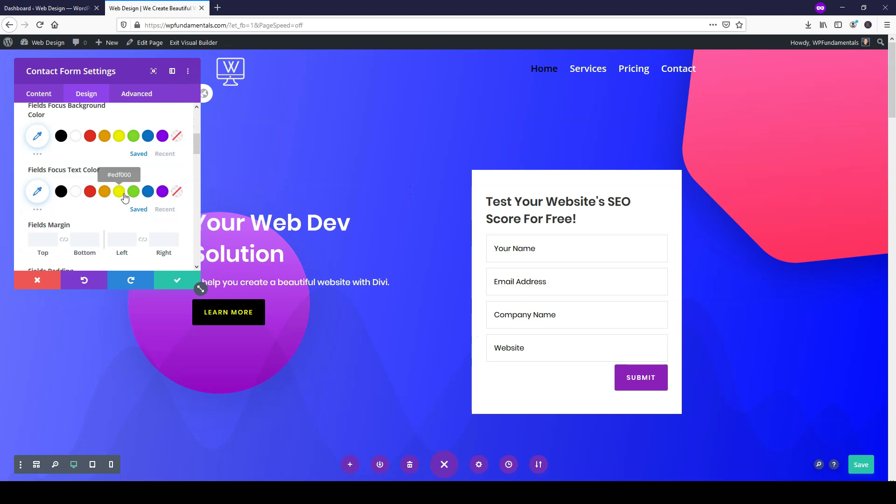
scroll(103, 197, down, 6)
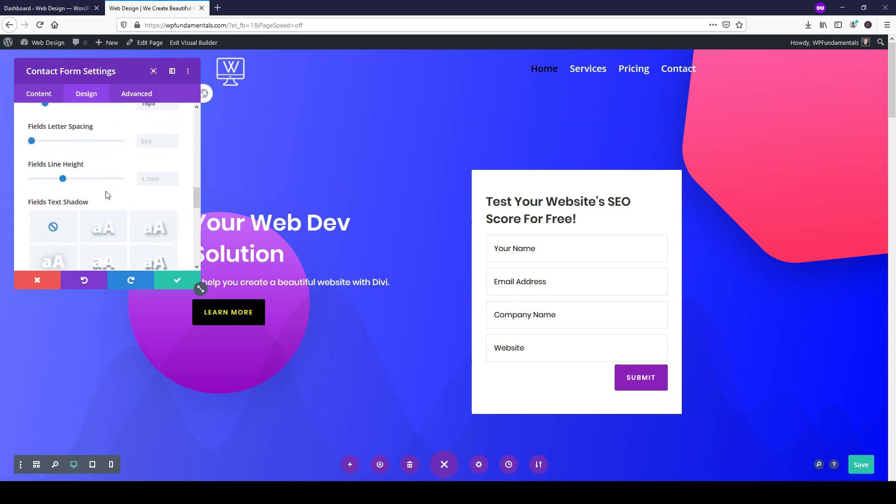
scroll(107, 195, up, 3)
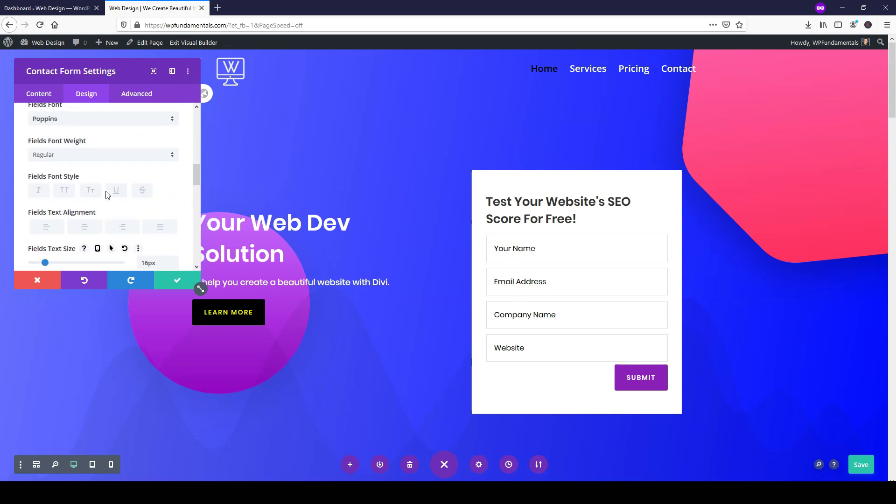
click(85, 228)
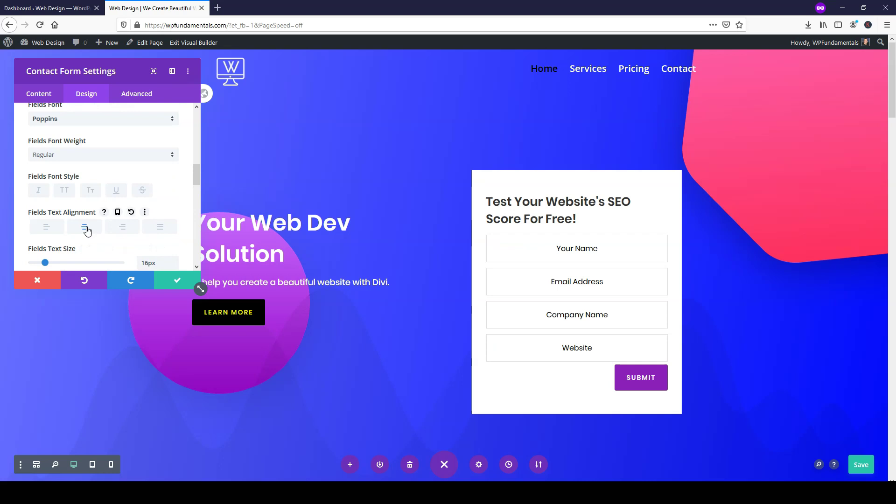
click(48, 232)
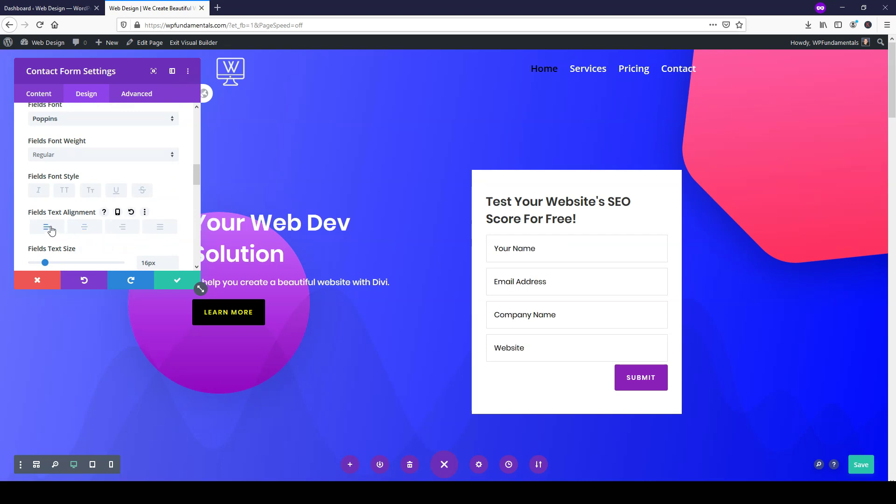
scroll(135, 245, down, 2)
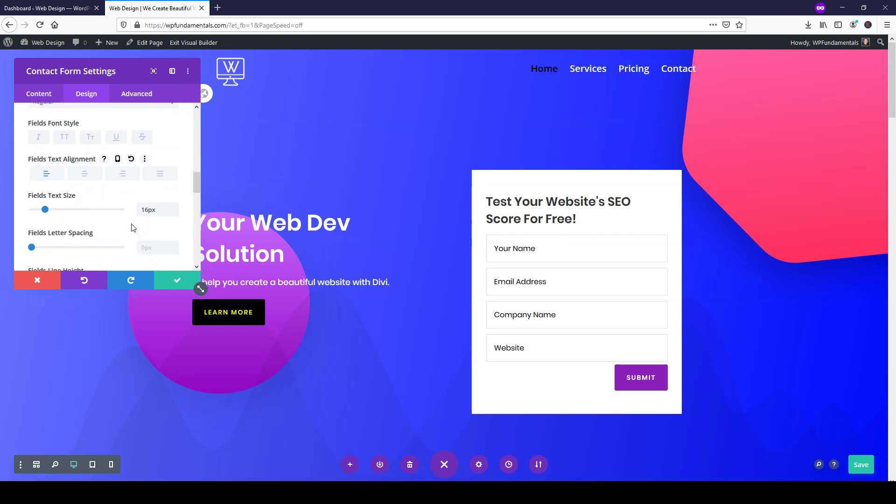
scroll(132, 225, down, 1)
scroll(131, 225, up, 9)
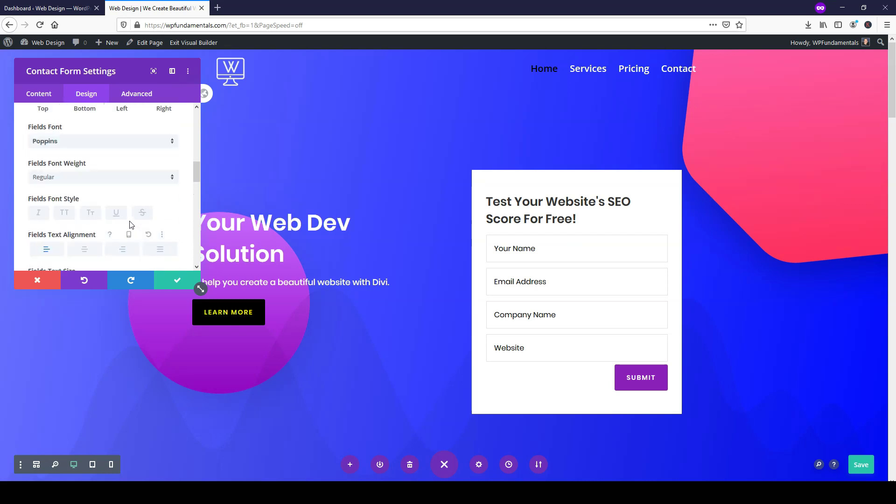
scroll(131, 226, up, 1)
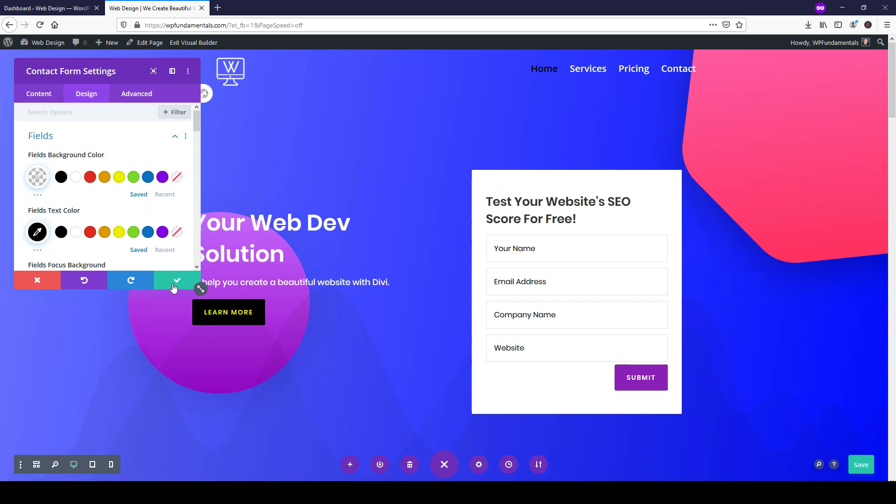
click(177, 281)
- Scroll the homepage to the headphones-and-phone video section below the services' Read More links
scroll(474, 334, down, 5)
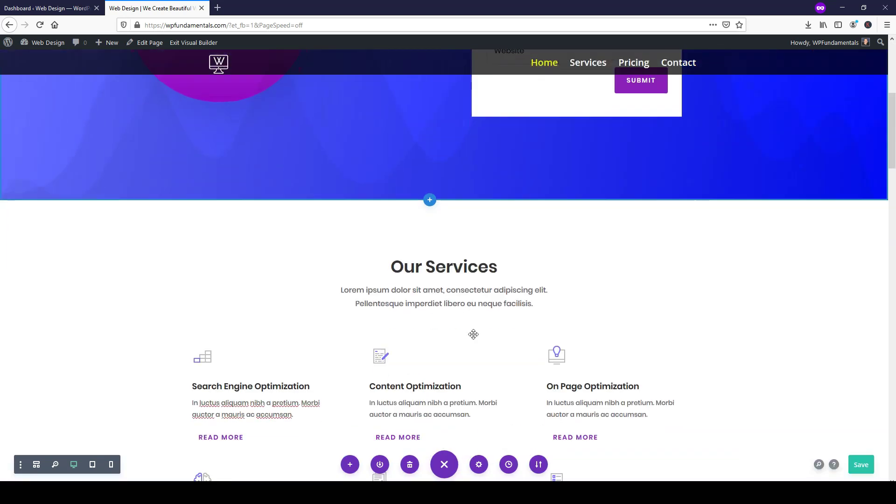
scroll(474, 334, down, 10)
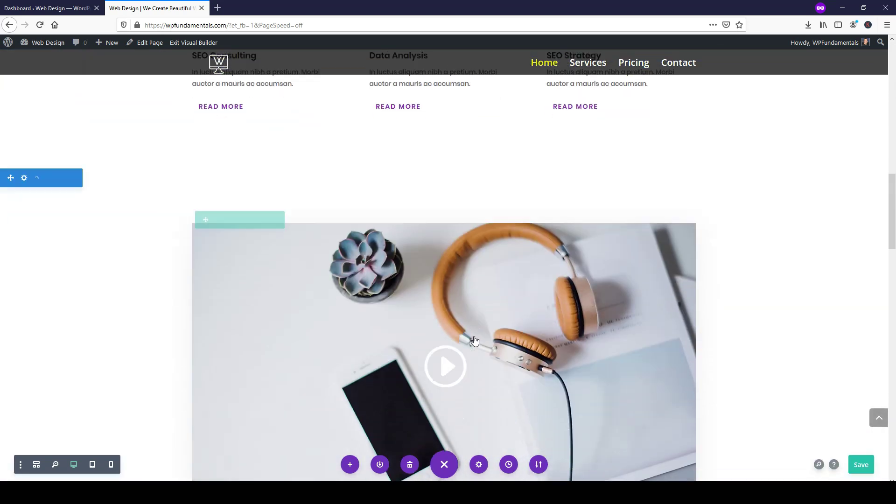
scroll(474, 339, down, 8)
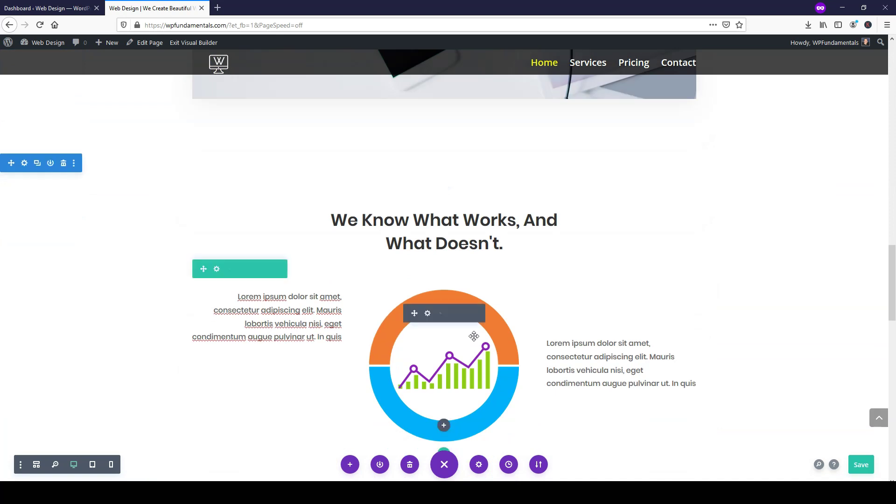
scroll(474, 336, down, 6)
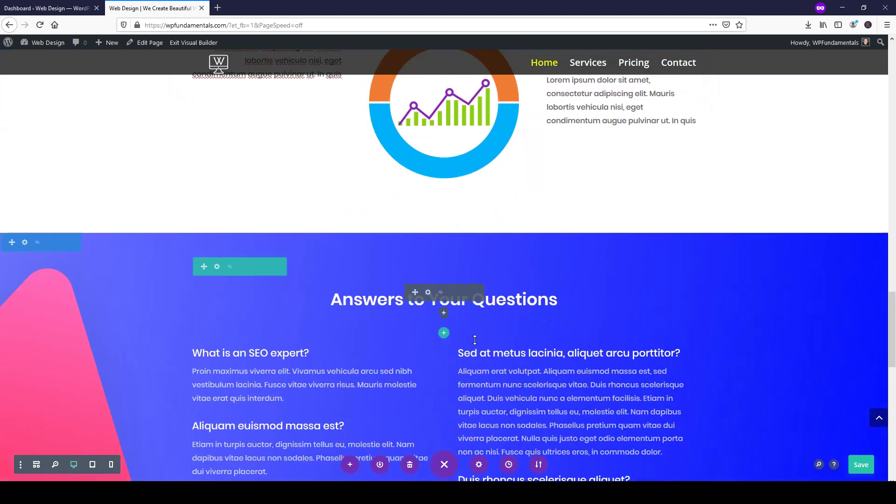
scroll(475, 340, down, 7)
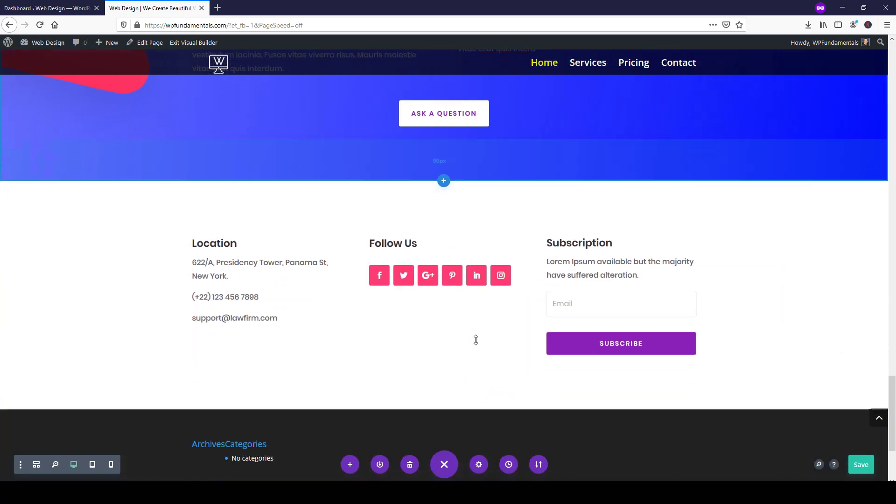
scroll(476, 340, up, 12)
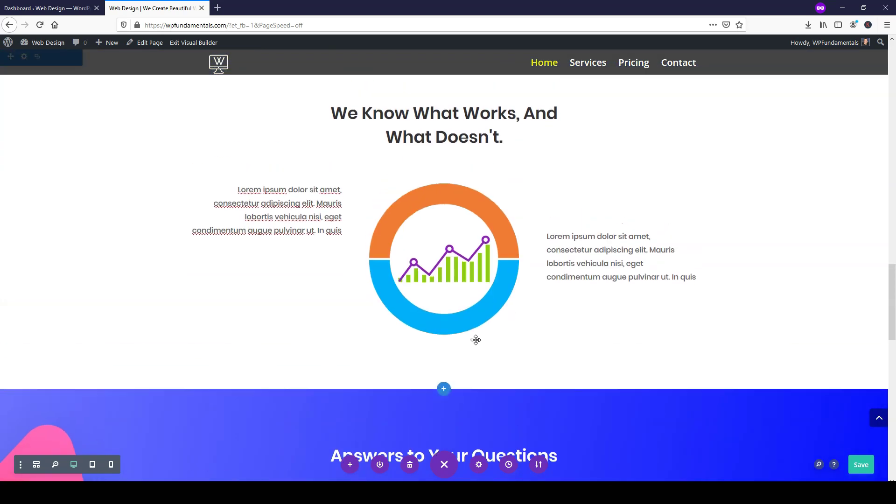
scroll(476, 340, up, 10)
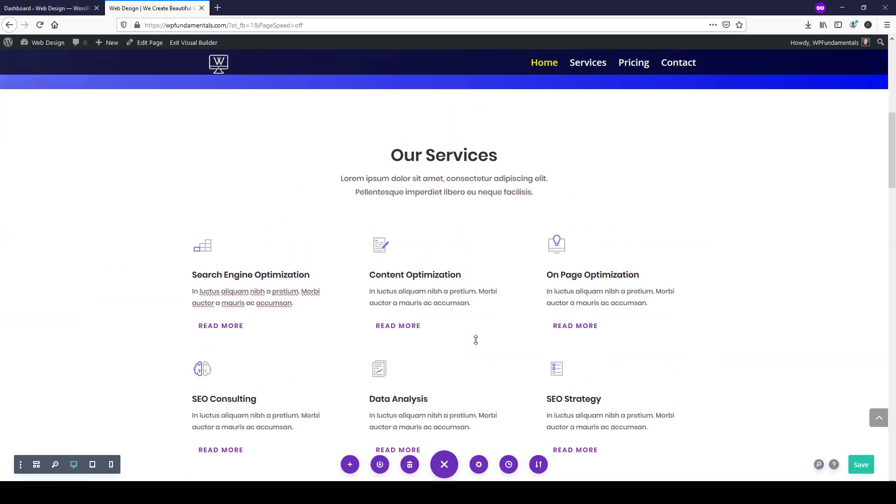
scroll(475, 340, down, 10)
scroll(477, 344, up, 4)
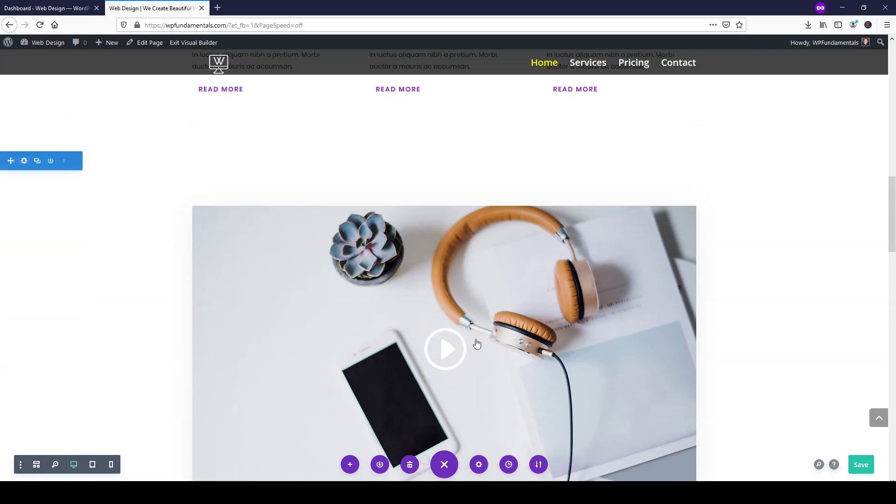
scroll(476, 345, down, 1)
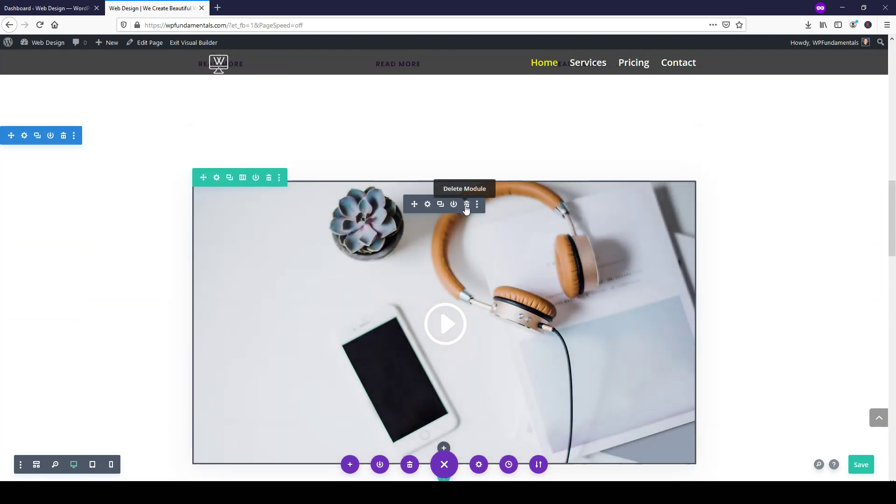
scroll(270, 184, down, 2)
scroll(271, 135, down, 2)
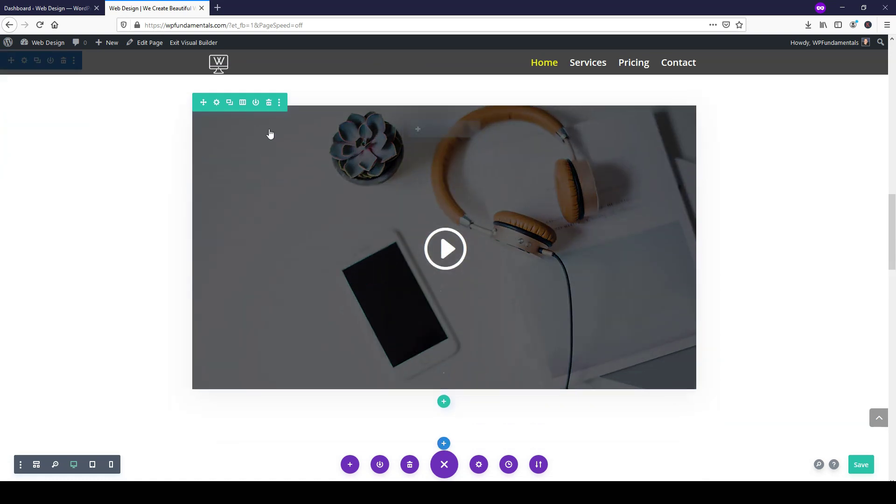
scroll(47, 196, up, 6)
scroll(60, 157, down, 2)
scroll(60, 157, down, 1)
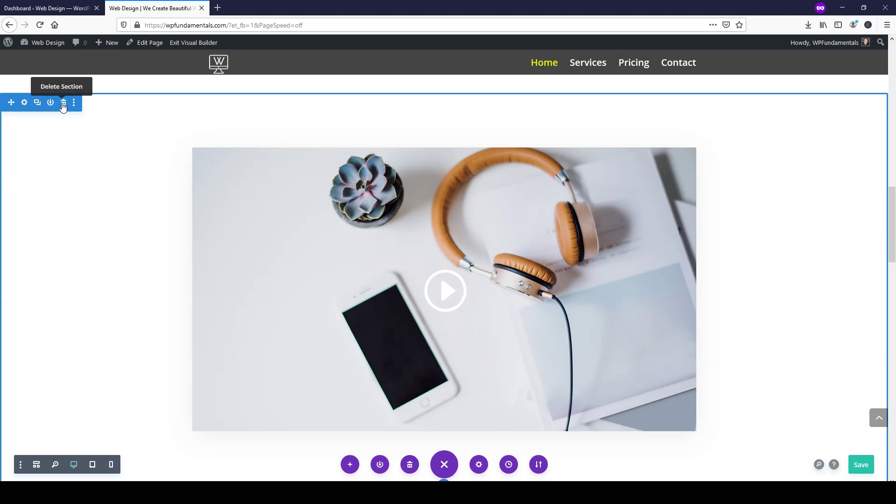
- Delete the whole video section from the homepage
click(64, 104)
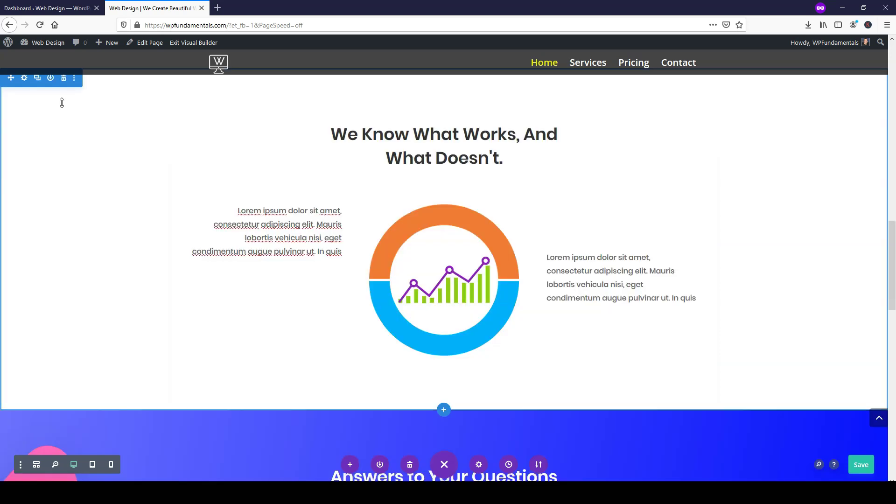
scroll(387, 232, up, 5)
scroll(393, 233, down, 3)
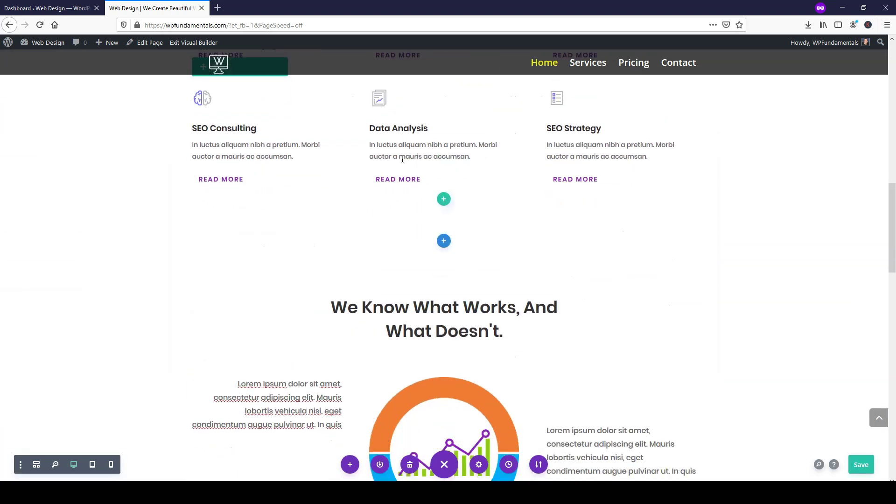
drag(489, 296, 456, 142)
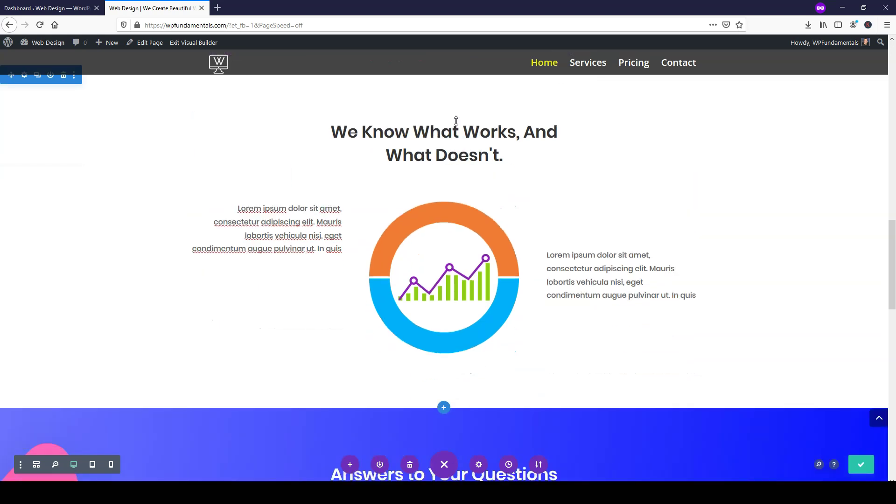
scroll(456, 232, up, 3)
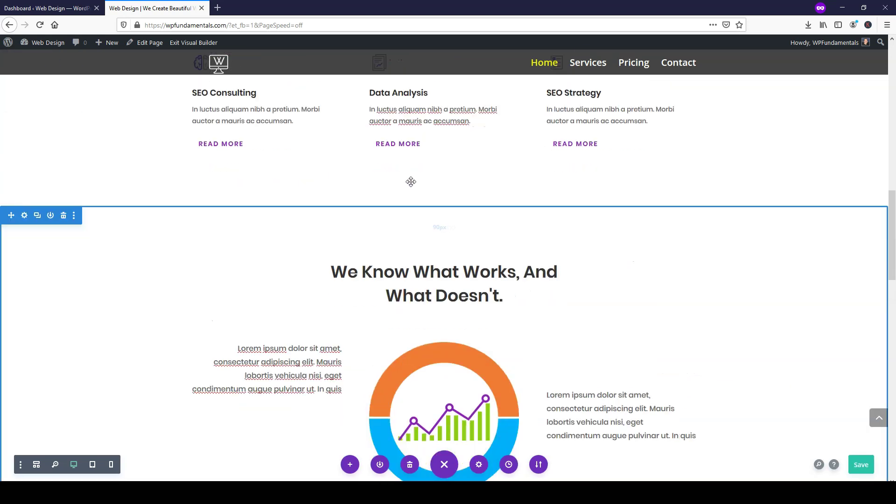
scroll(420, 187, down, 3)
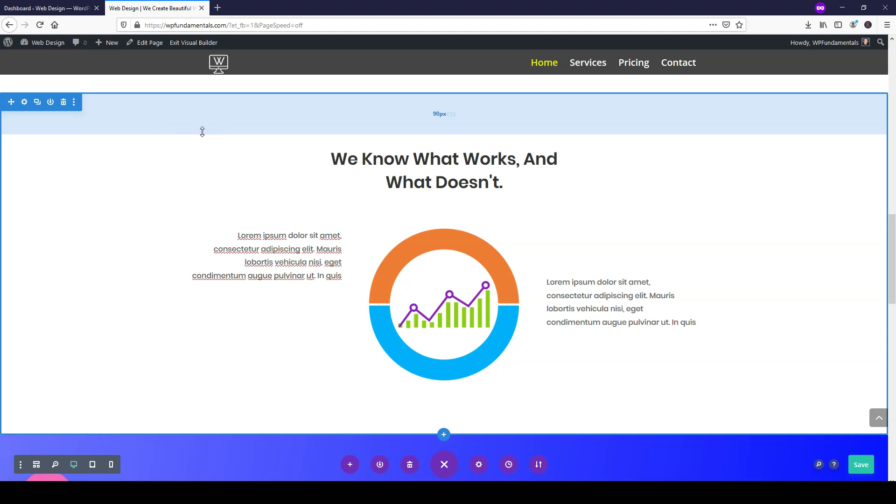
- Scroll down to the footer row with Location, Follow Us and Subscription columns
scroll(202, 132, down, 3)
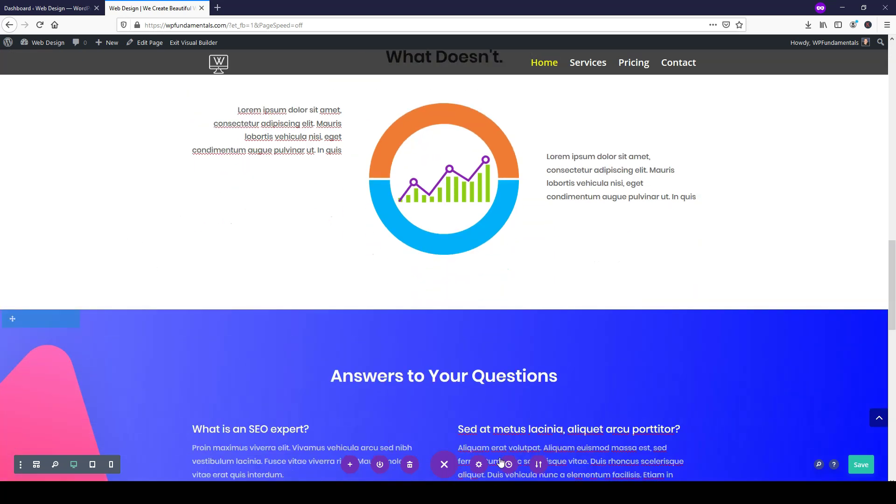
scroll(514, 443, down, 1)
scroll(861, 467, down, 1)
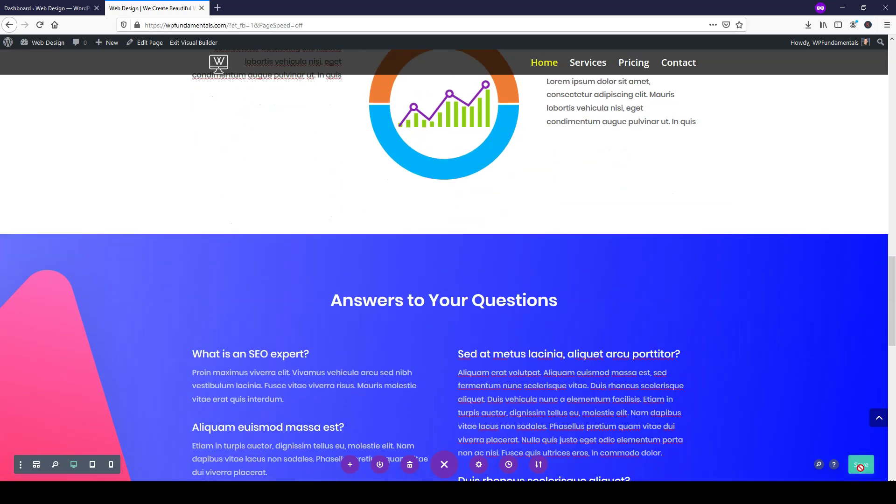
scroll(614, 369, down, 7)
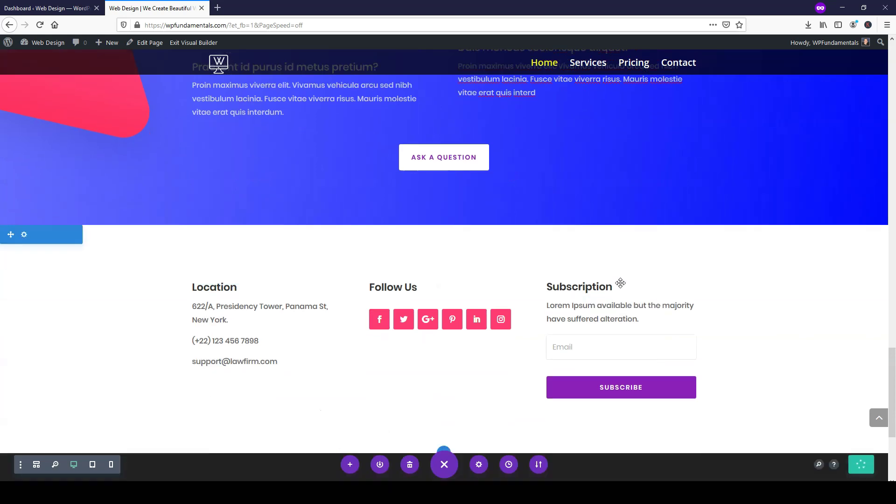
scroll(318, 295, down, 3)
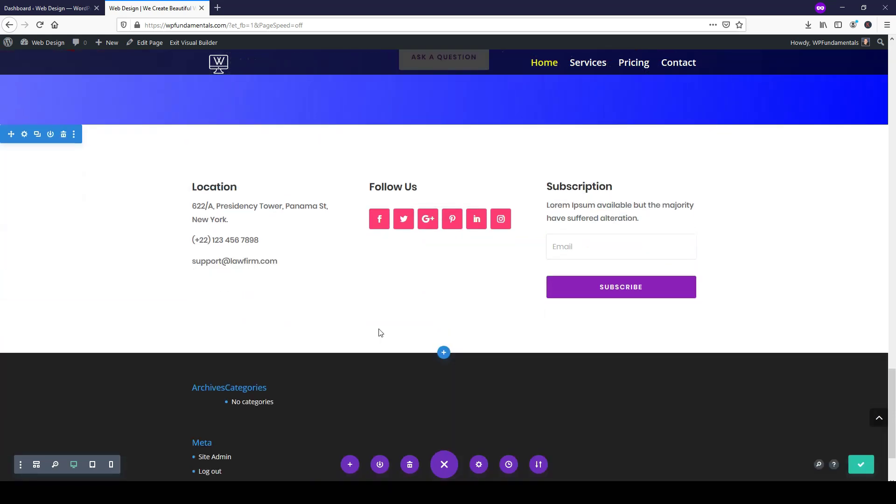
scroll(382, 289, down, 1)
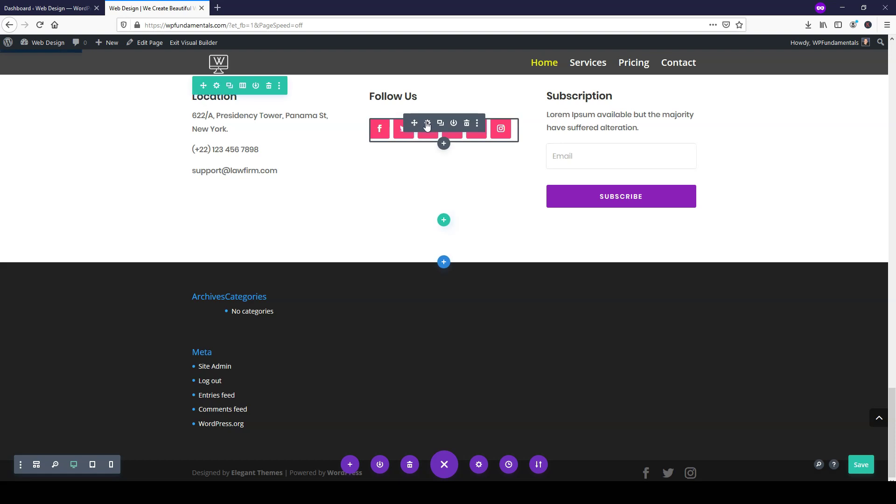
- Remove the google-plus and linkedin networks from the Social Media Follow module
click(428, 123)
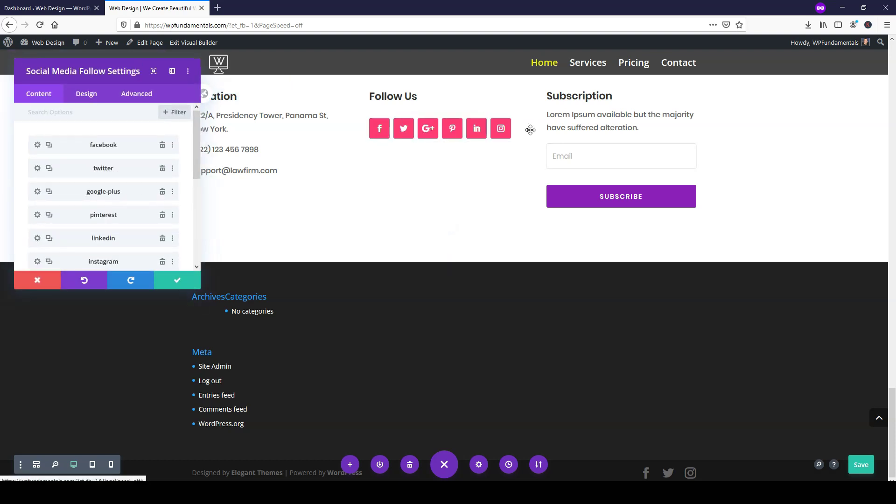
click(162, 192)
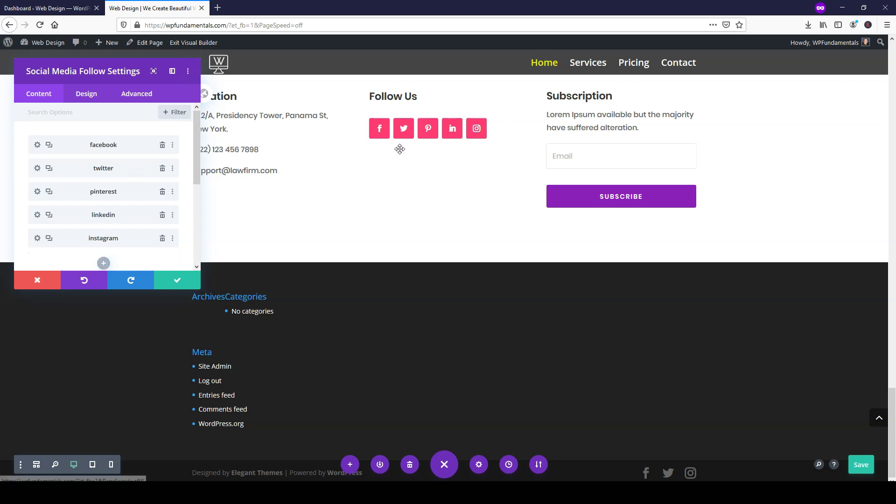
click(162, 216)
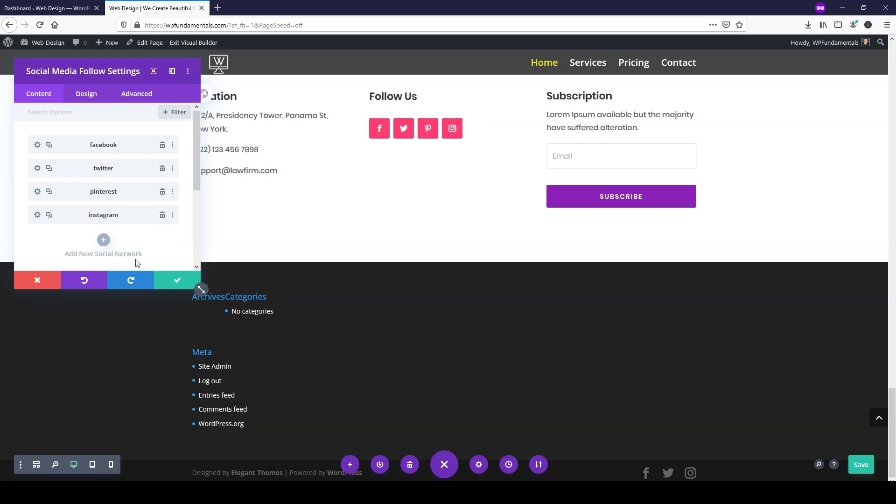
click(177, 281)
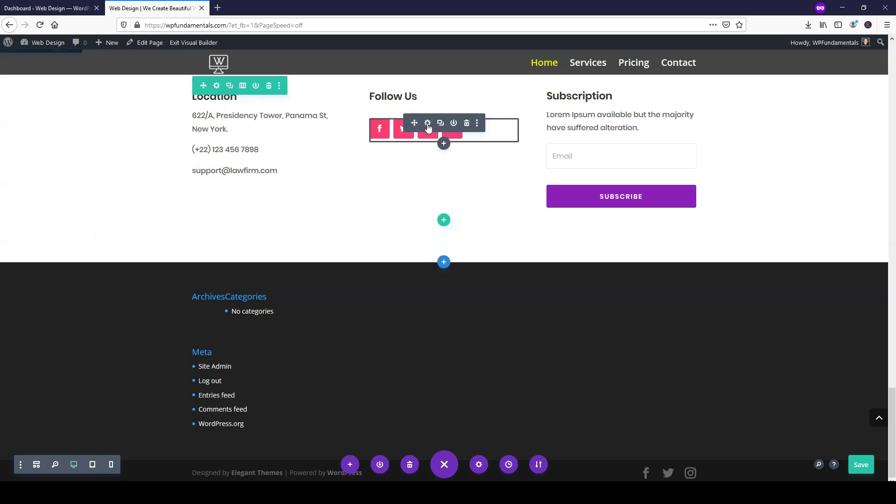
- Check the facebook icon's account link setting, then close the module keeping changes
click(428, 127)
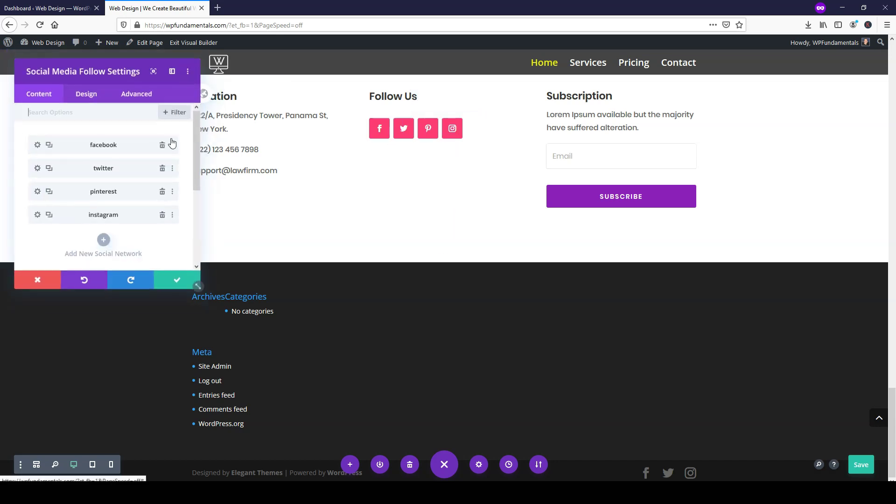
click(37, 146)
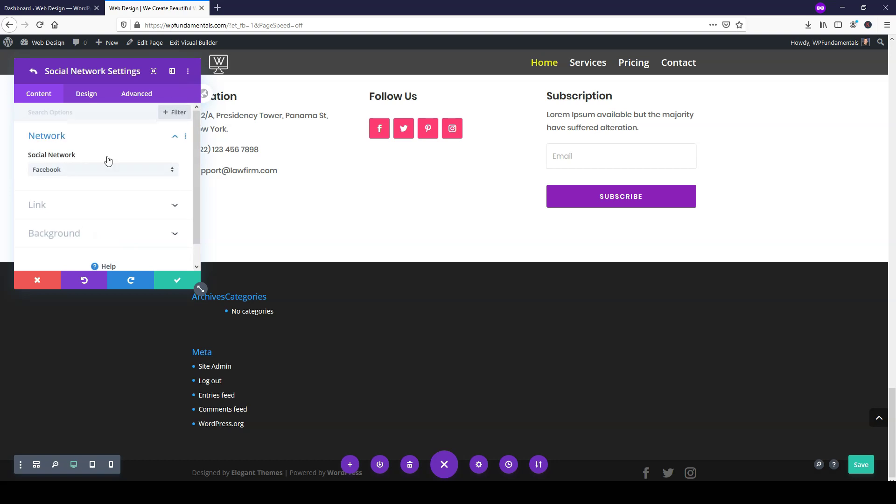
scroll(106, 168, down, 1)
click(90, 183)
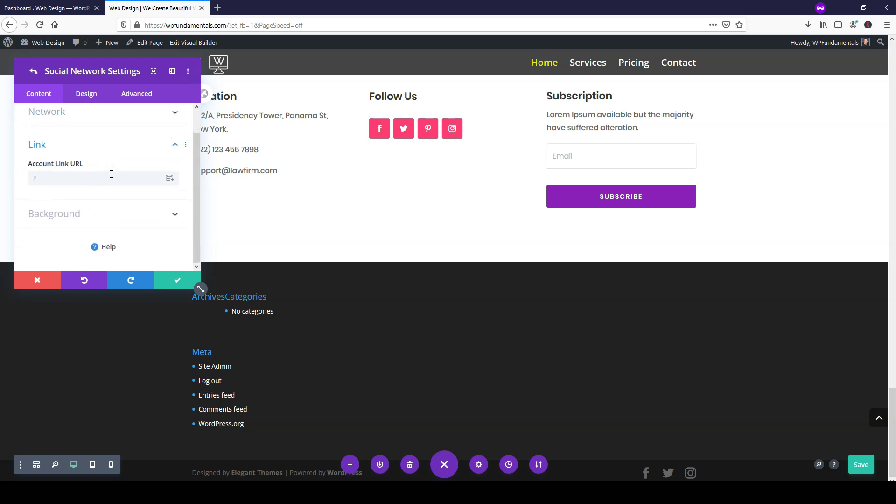
scroll(123, 179, up, 1)
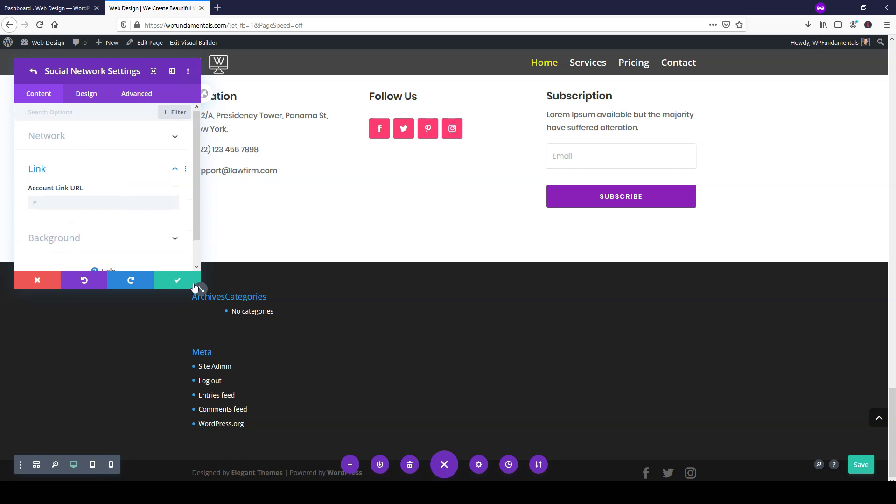
click(173, 282)
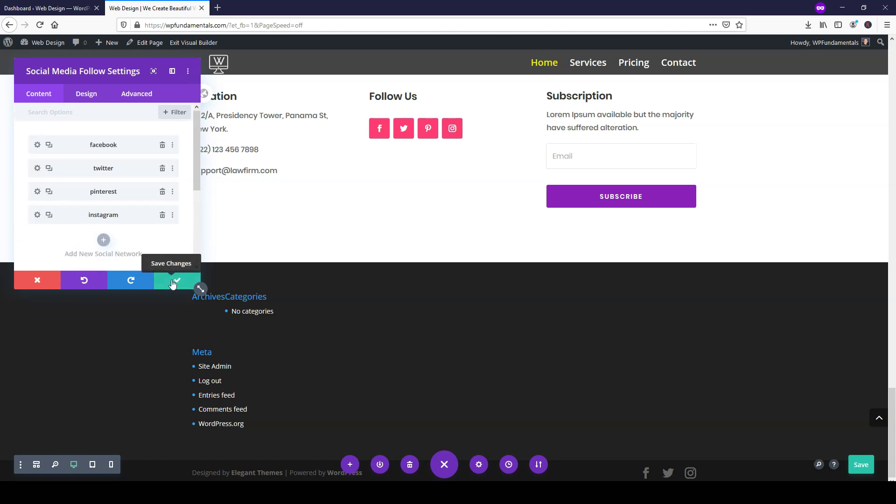
click(175, 281)
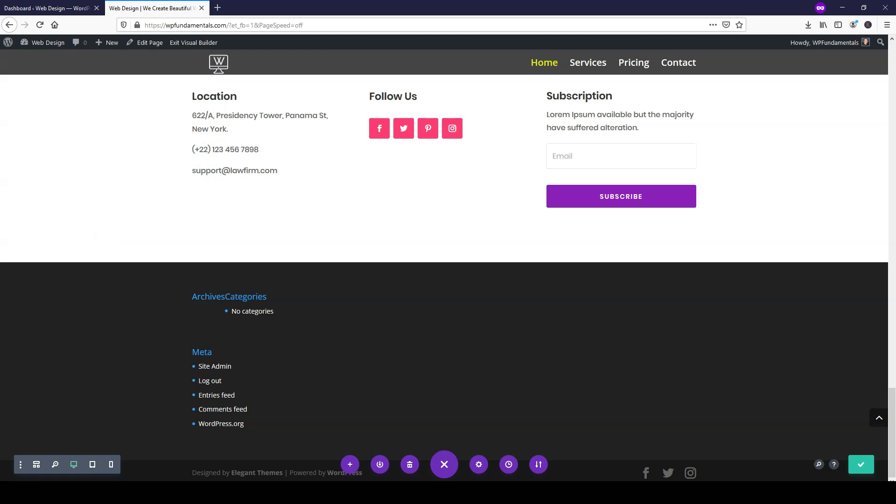
- Save the homepage in Divi, exit the Visual Builder, and go to Services
click(862, 465)
scroll(344, 219, up, 4)
scroll(389, 328, down, 1)
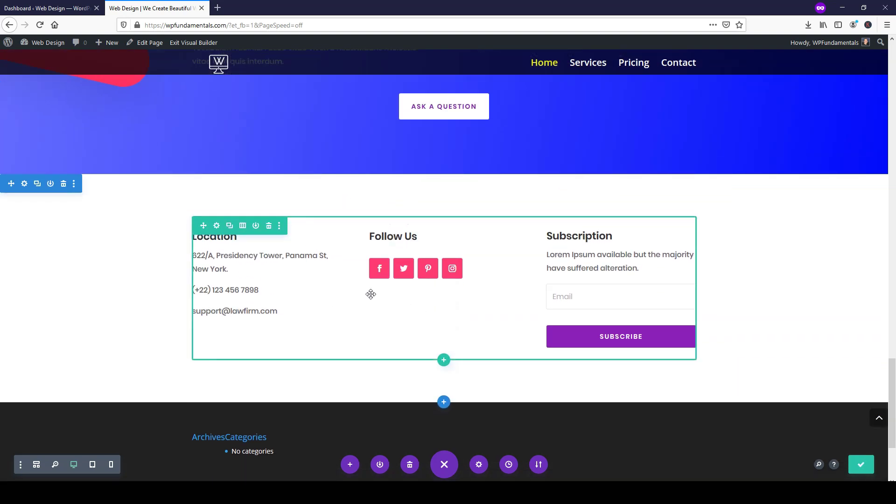
scroll(670, 356, down, 2)
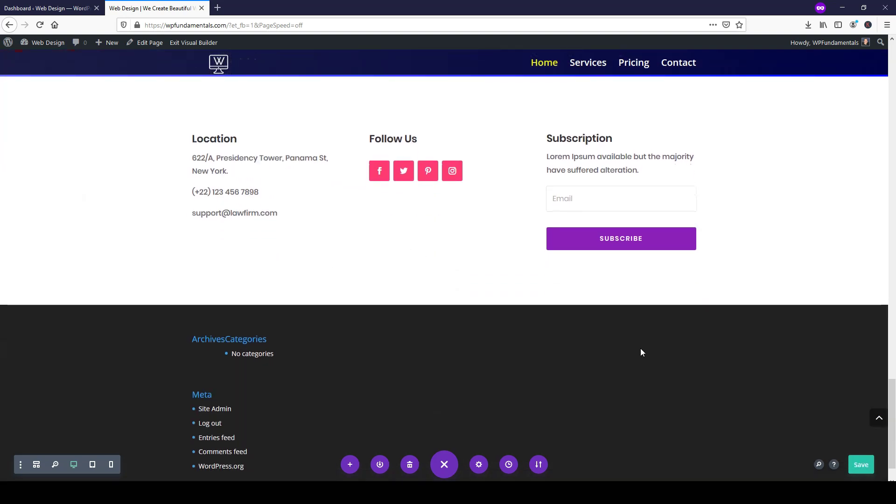
scroll(471, 304, down, 1)
click(195, 43)
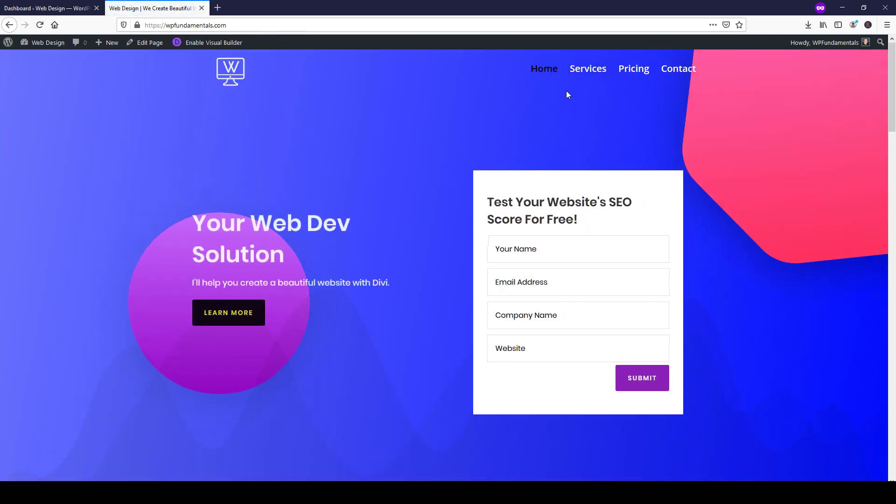
click(592, 71)
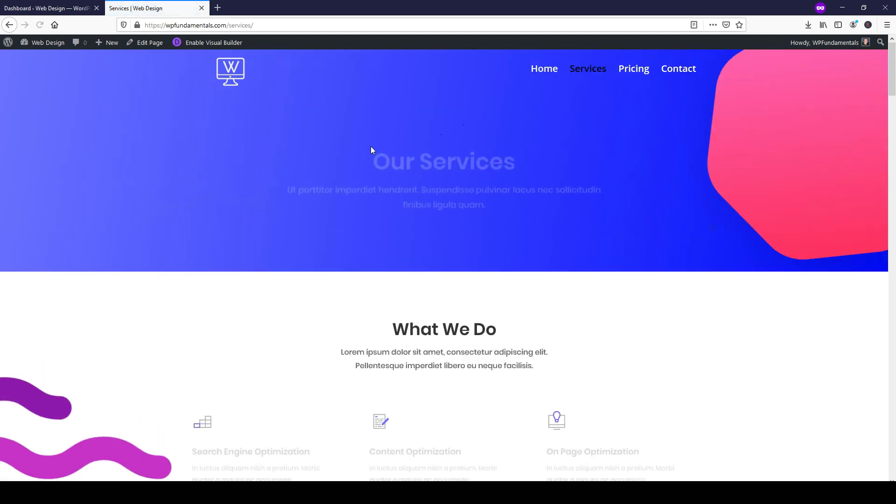
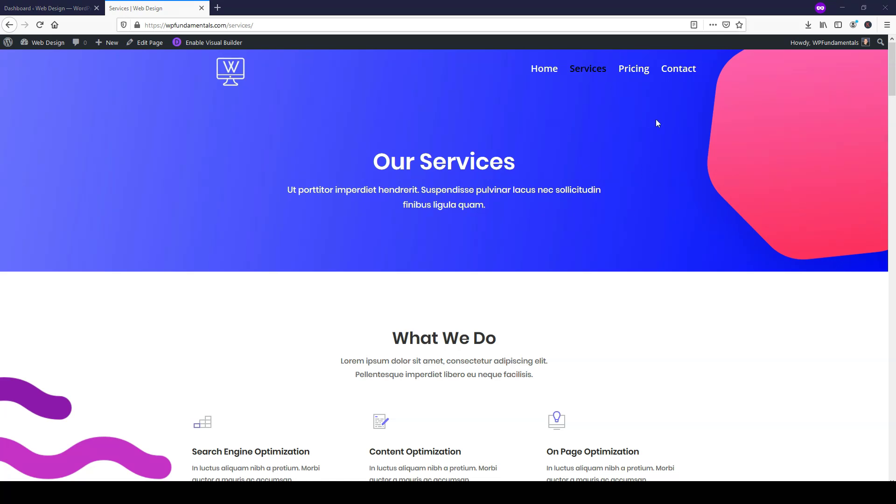
- Scroll through the Services page, then enable the Divi Visual Builder on it from the admin bar
scroll(665, 147, down, 3)
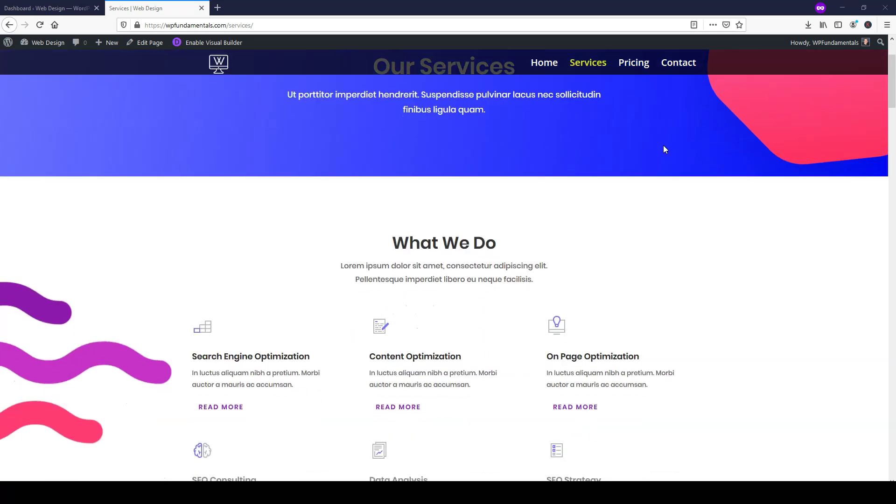
scroll(665, 149, down, 4)
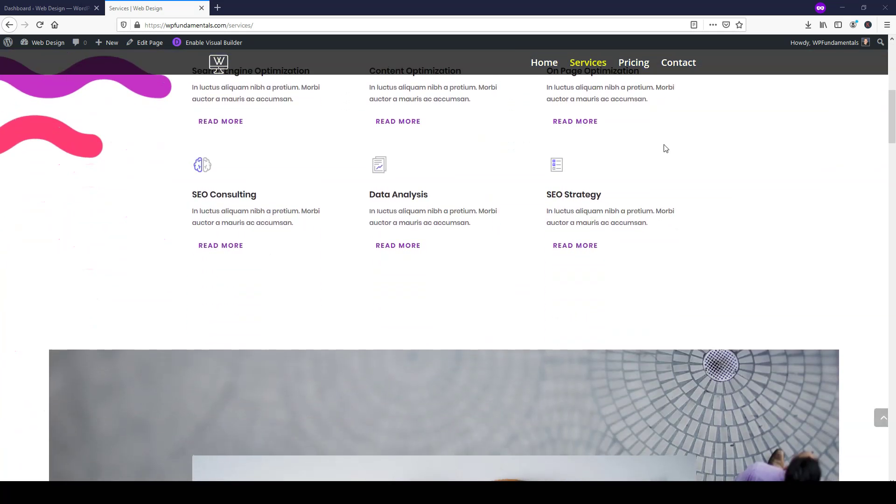
scroll(670, 147, down, 2)
scroll(670, 147, up, 6)
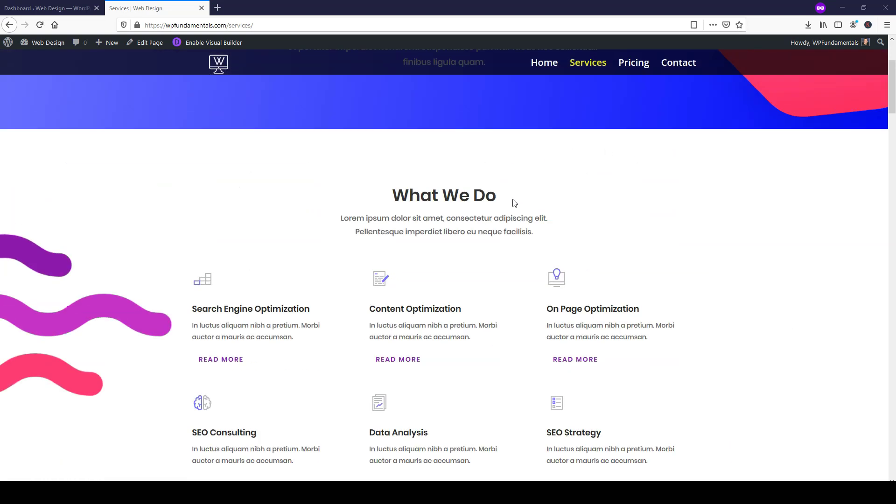
scroll(486, 195, down, 2)
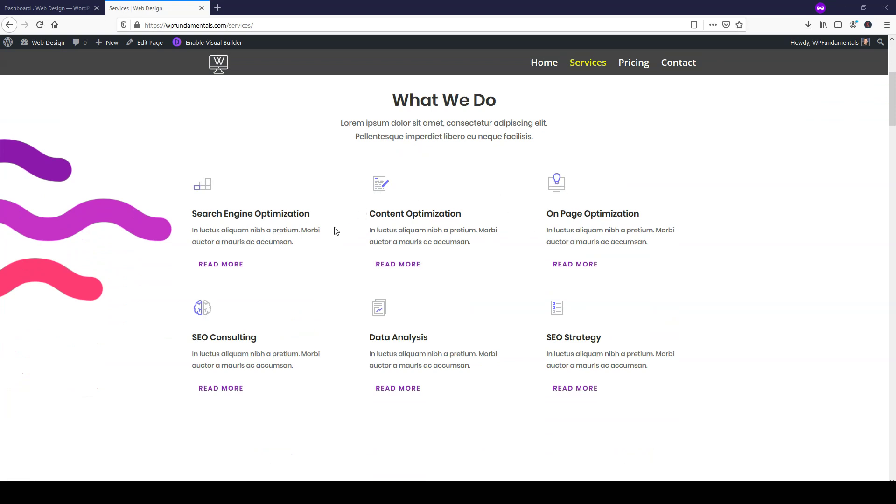
click(219, 43)
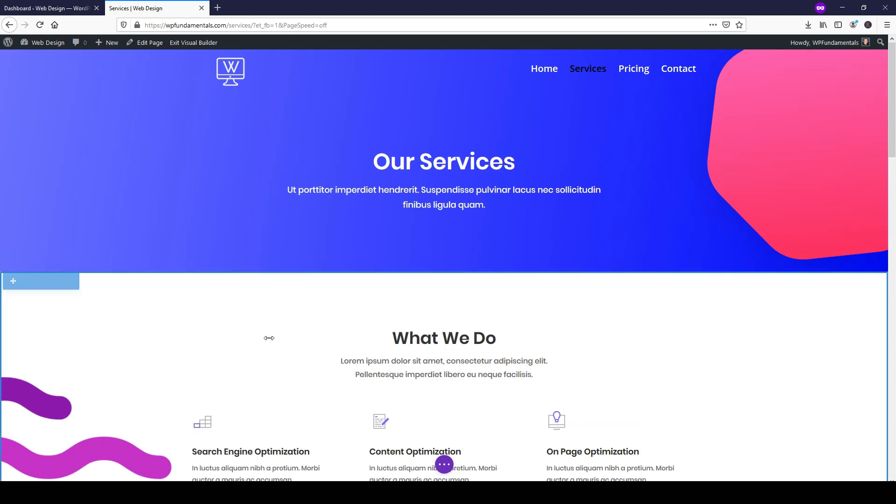
scroll(269, 338, down, 2)
mouse_move(206, 327)
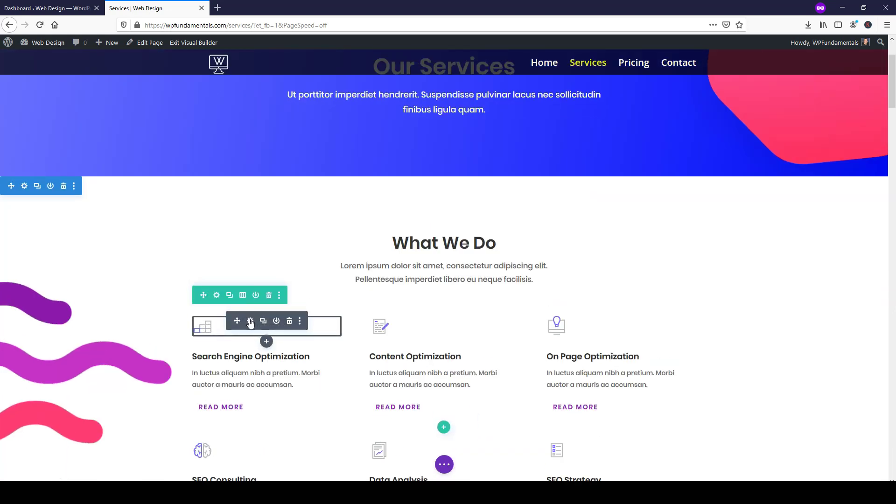
click(250, 322)
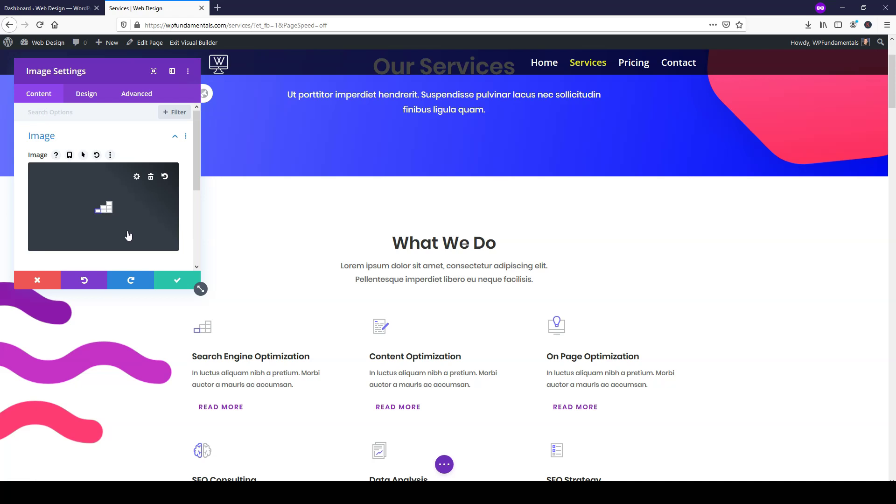
click(60, 275)
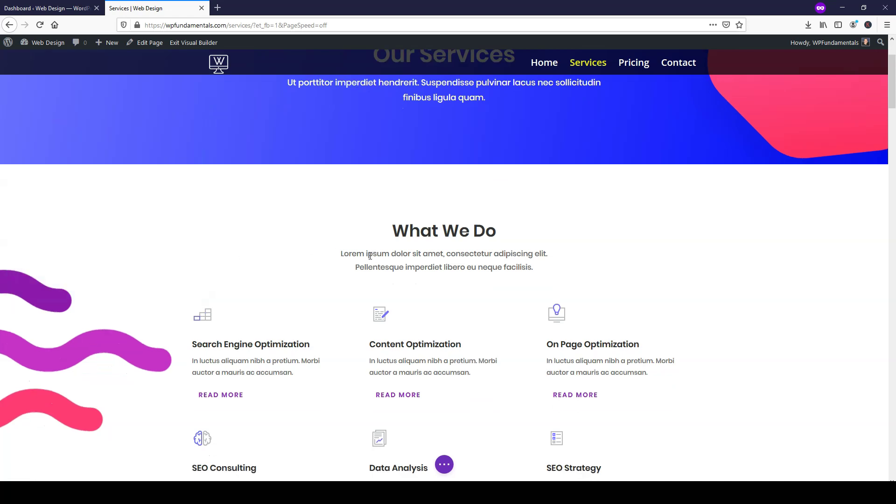
scroll(370, 256, down, 6)
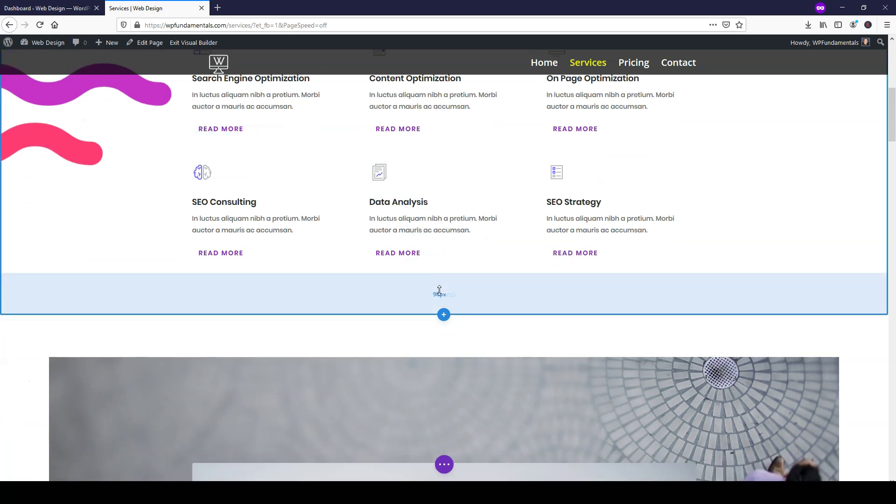
scroll(442, 274, down, 1)
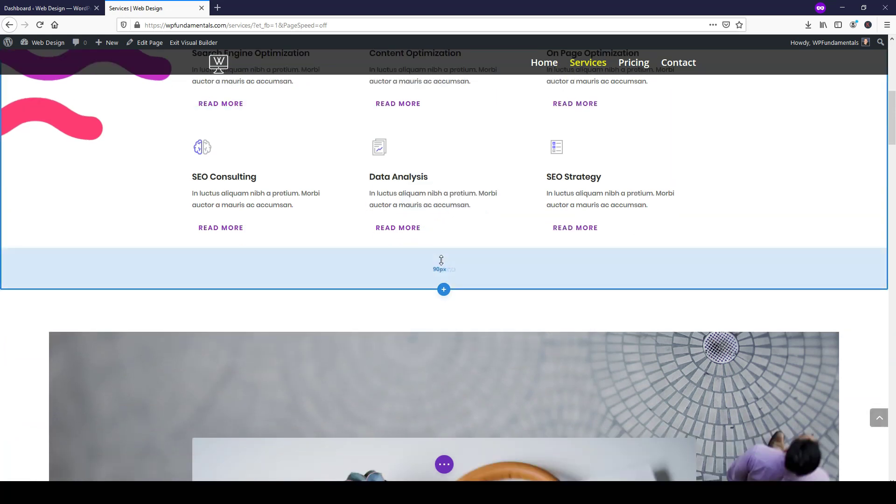
scroll(440, 260, down, 1)
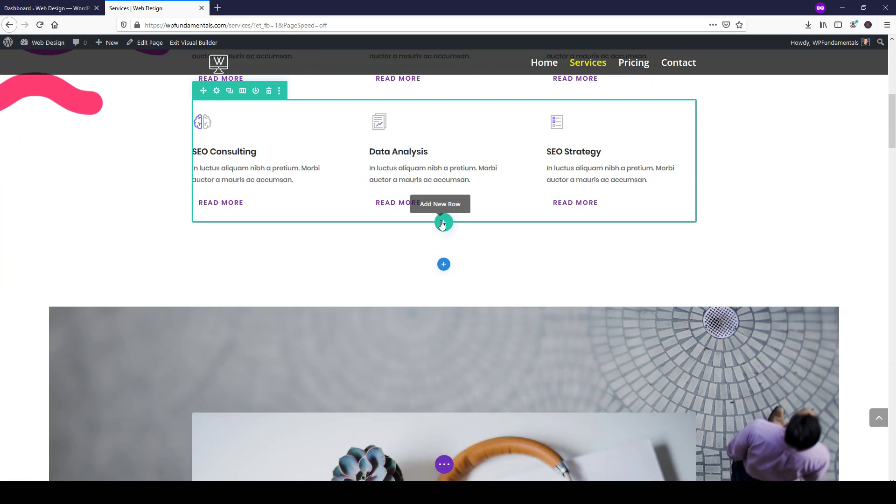
- Add a two-column row below the six services with a Blurb module in the left column
click(443, 223)
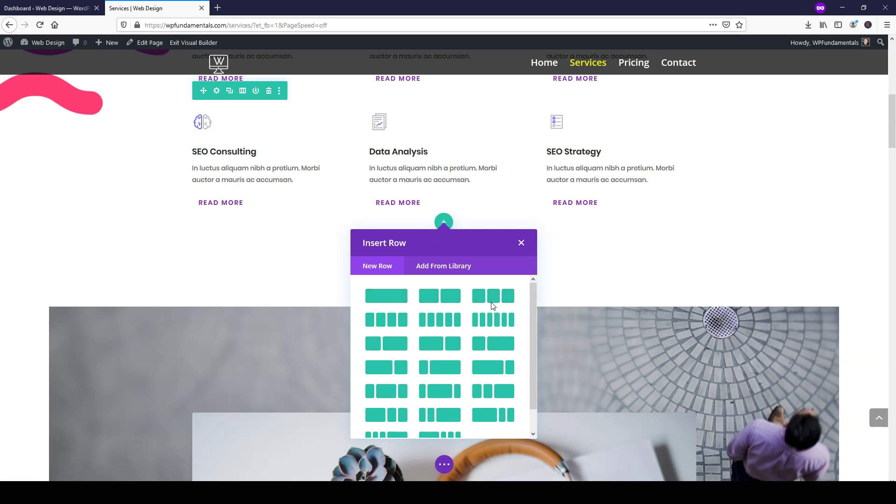
click(437, 301)
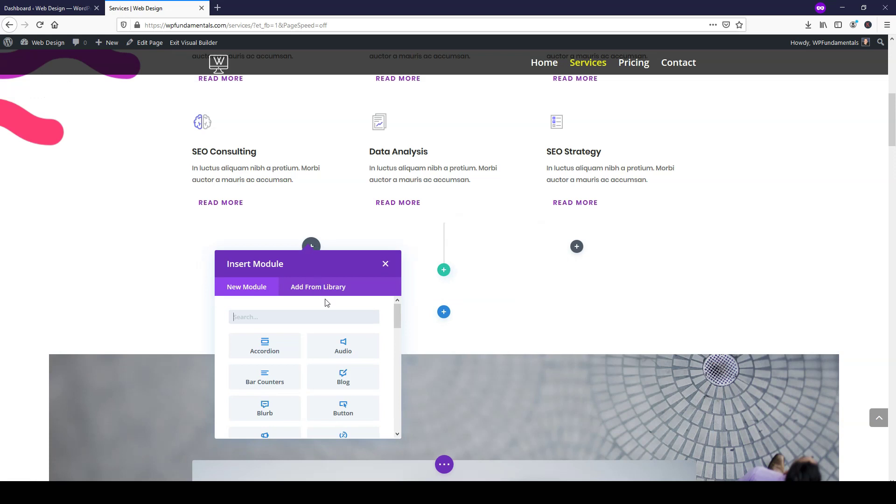
click(268, 394)
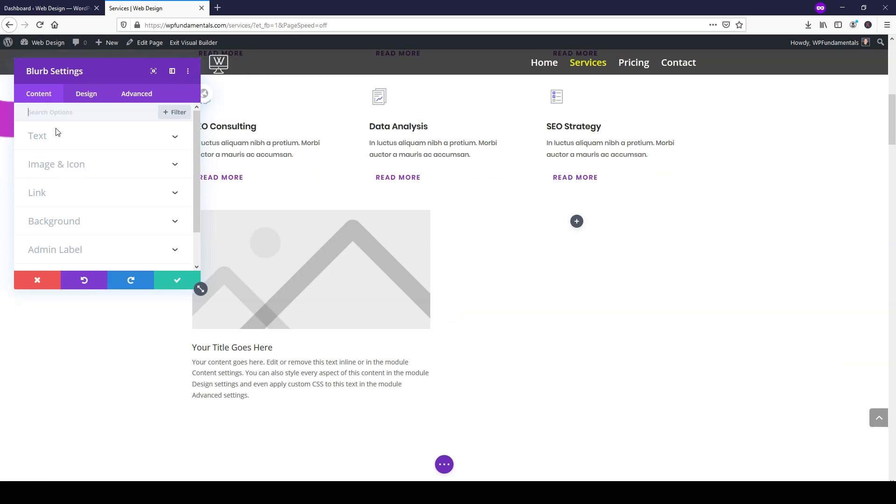
- Switch the new blurb from an image to the checkmark icon
click(87, 164)
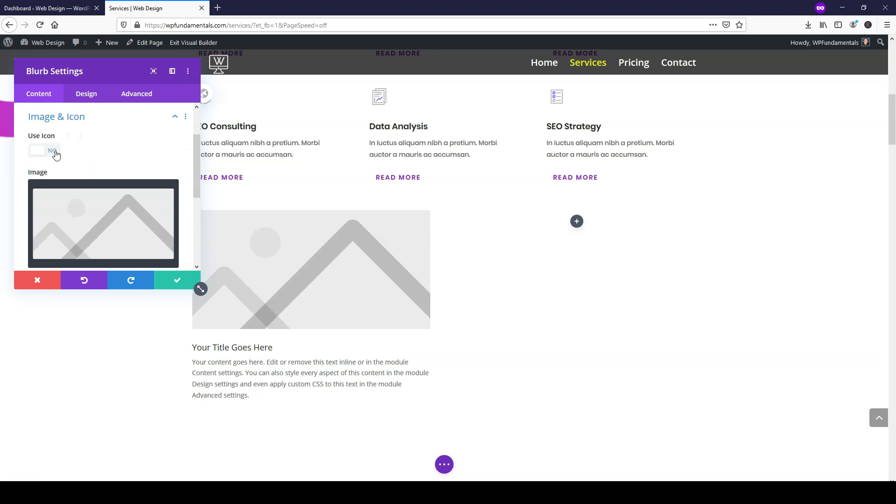
click(52, 151)
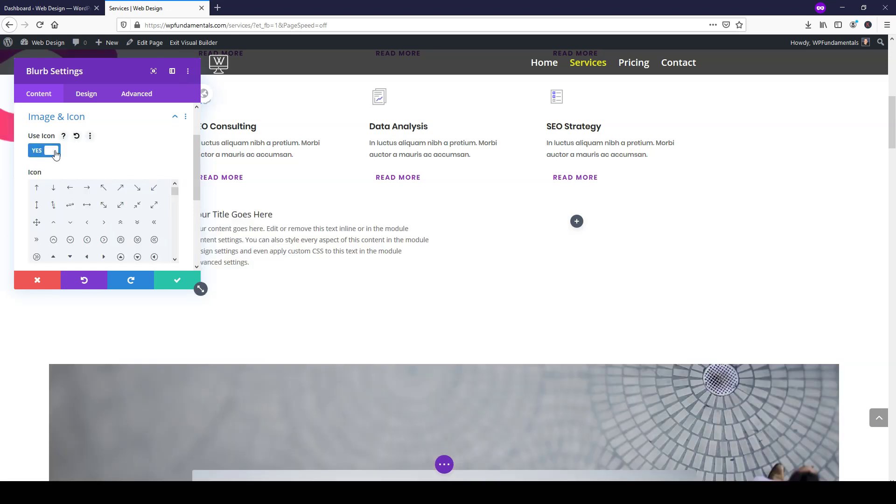
drag(102, 70, 598, 134)
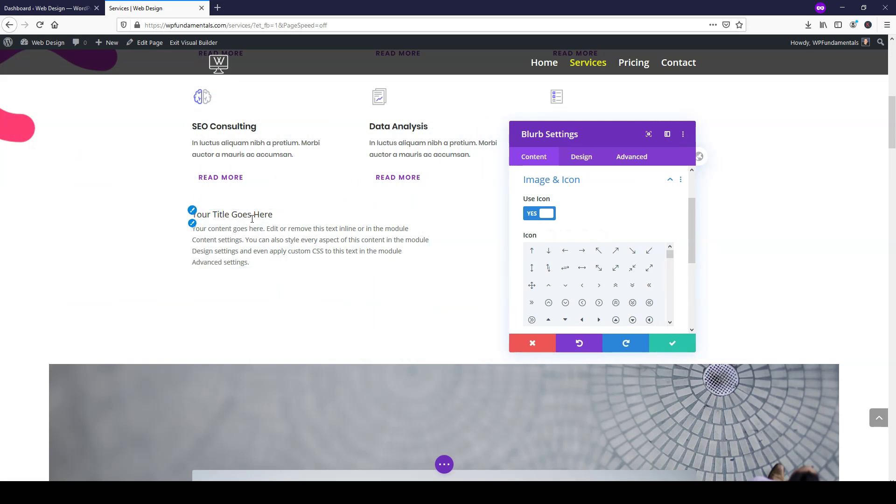
scroll(612, 286, down, 5)
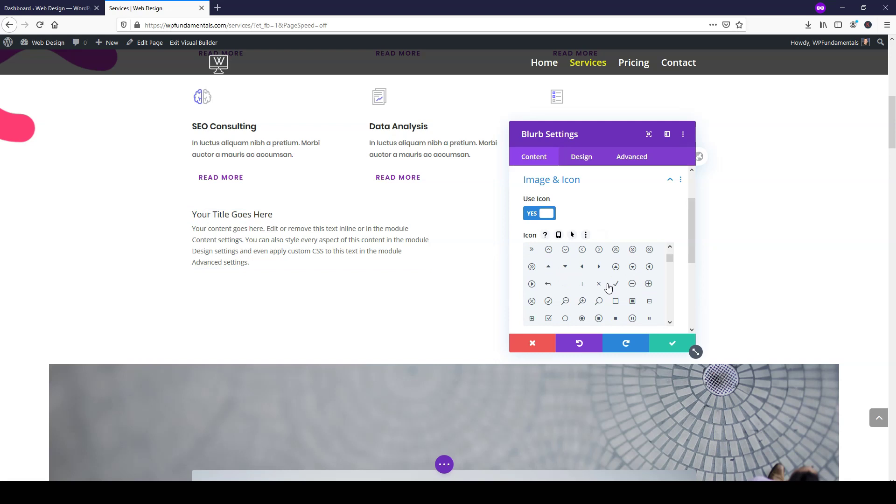
scroll(630, 304, up, 3)
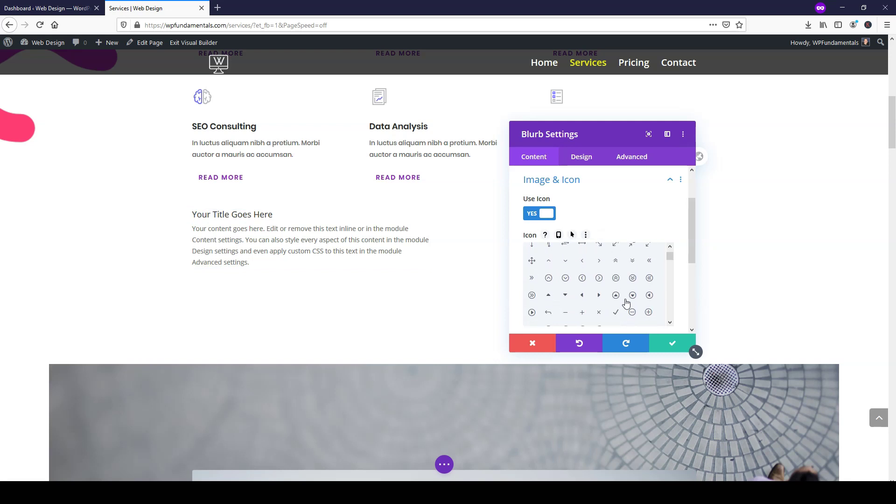
click(616, 284)
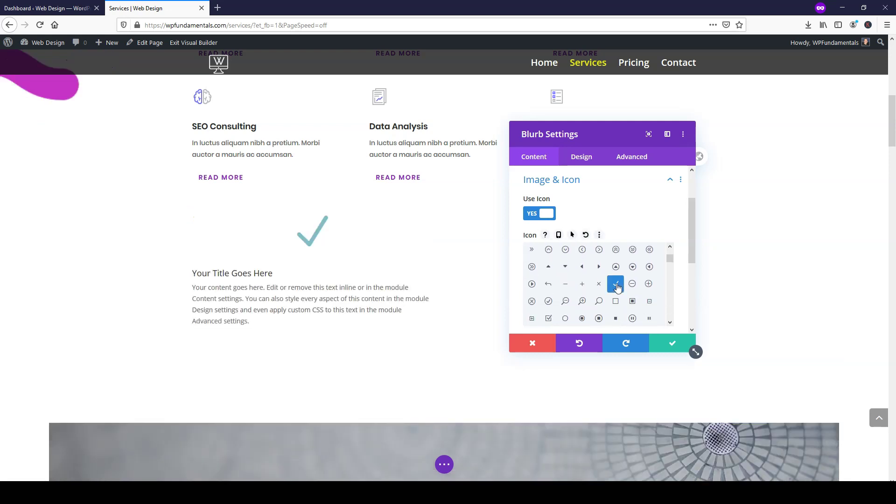
scroll(591, 249, down, 5)
scroll(591, 249, up, 5)
drag(686, 234, 690, 192)
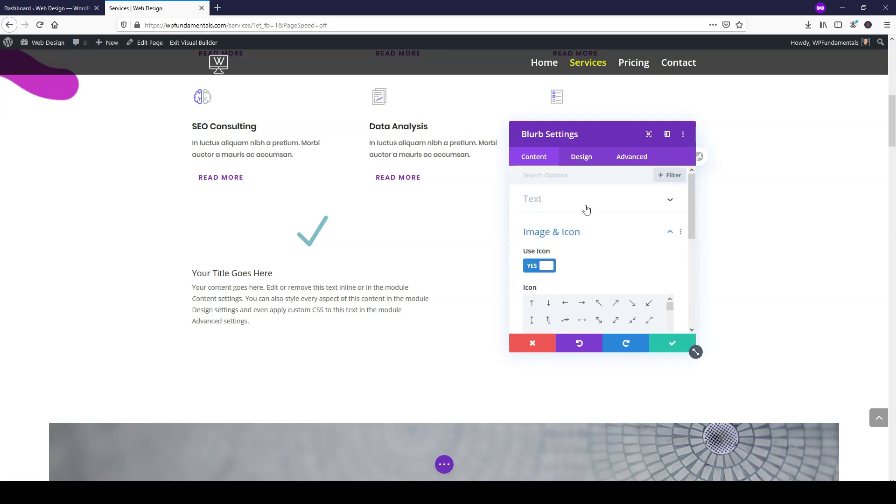
- Colour the checkmark icon pink #ea006d and save the blurb
click(581, 159)
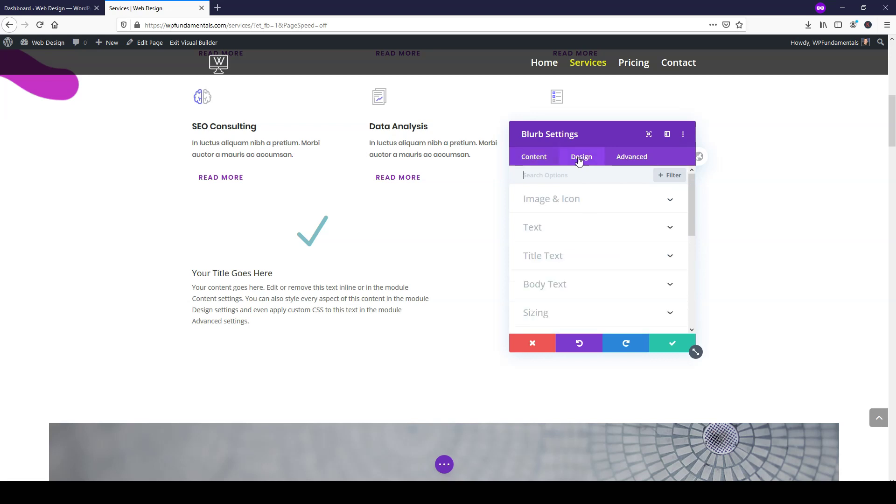
click(562, 200)
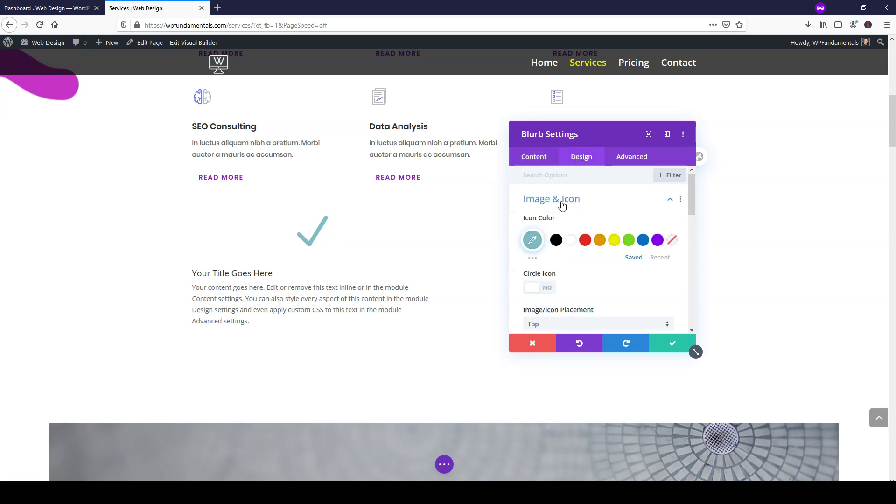
click(533, 240)
drag(651, 273, 652, 248)
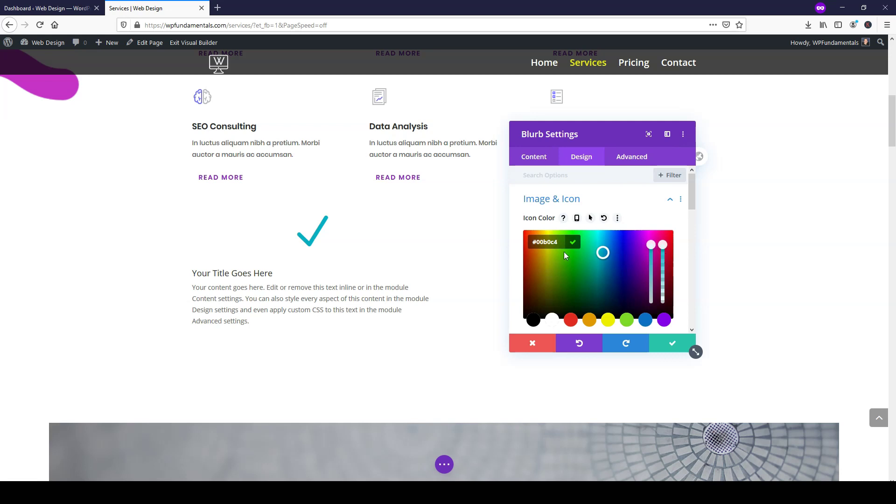
drag(583, 263, 663, 240)
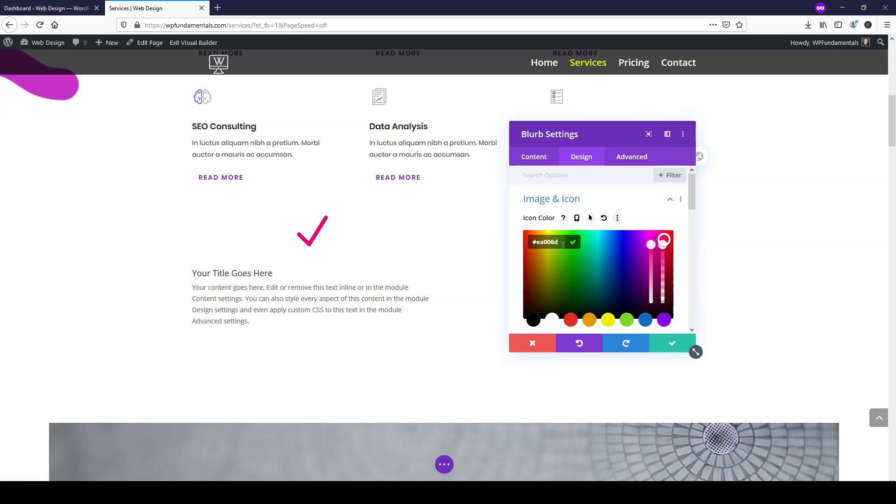
click(662, 344)
scroll(501, 283, down, 1)
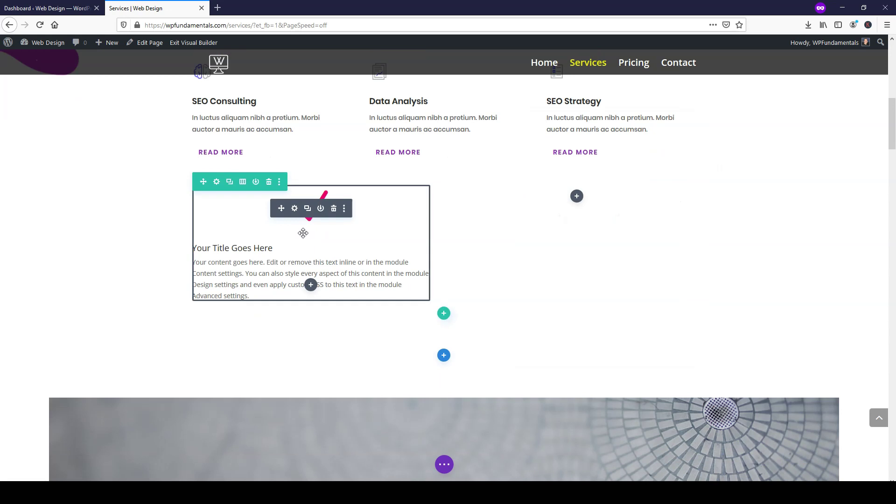
- Reopen the checkmark blurb's settings, review the body text format options, and go to its design options
click(295, 208)
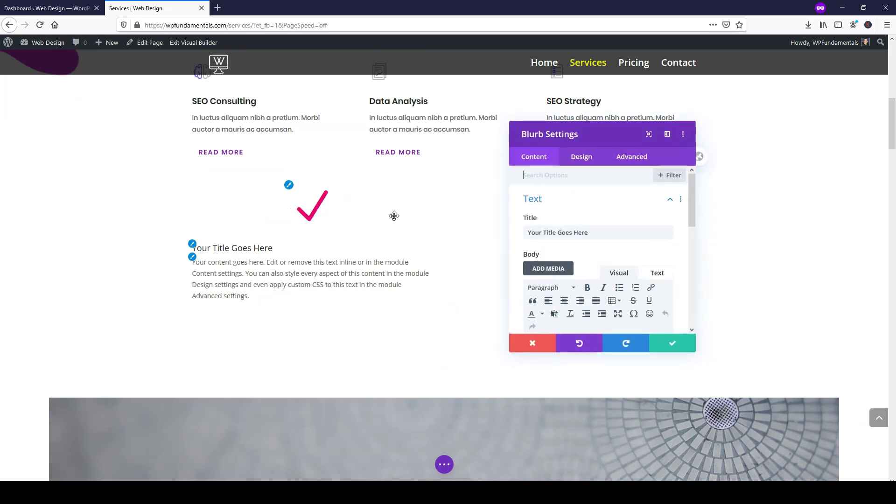
drag(594, 233, 528, 233)
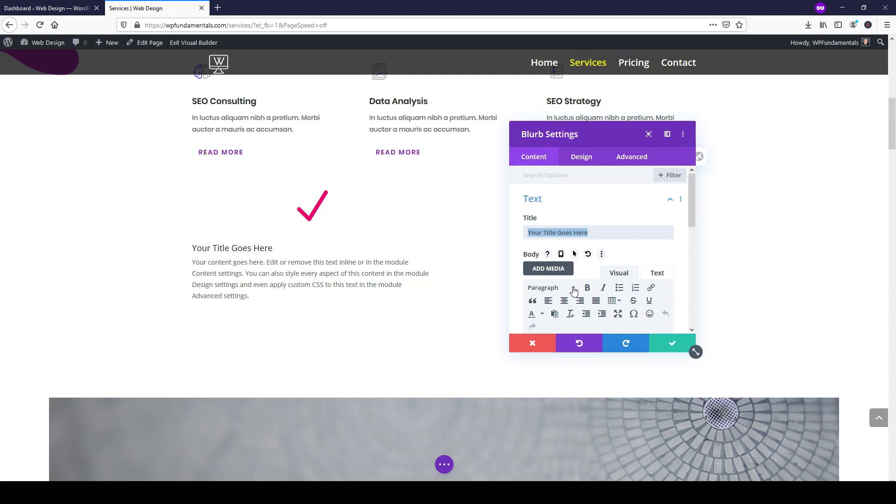
scroll(574, 289, down, 2)
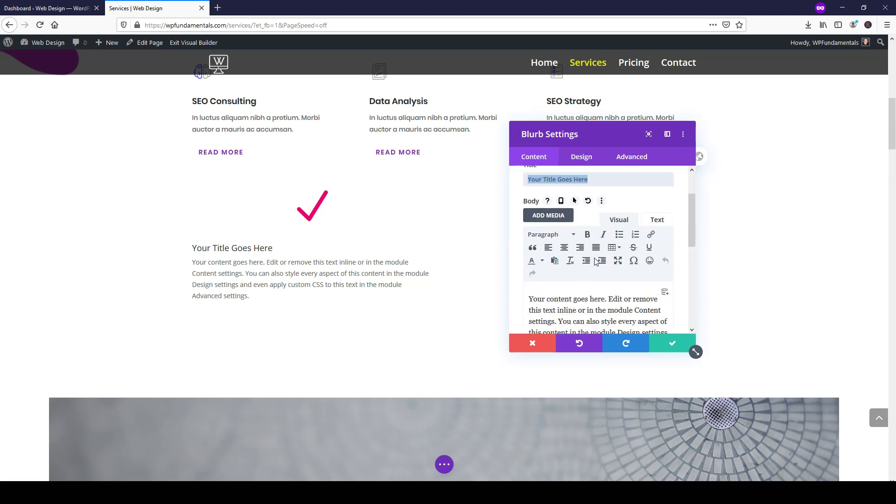
click(572, 235)
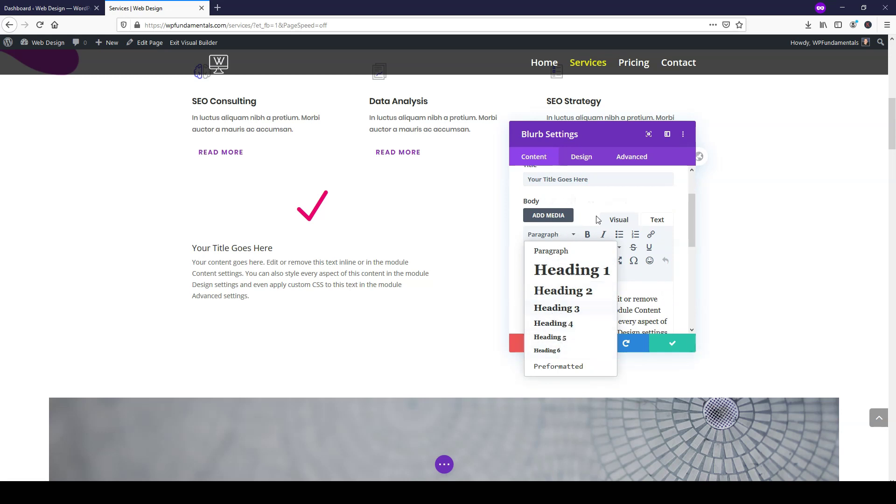
click(590, 203)
click(581, 157)
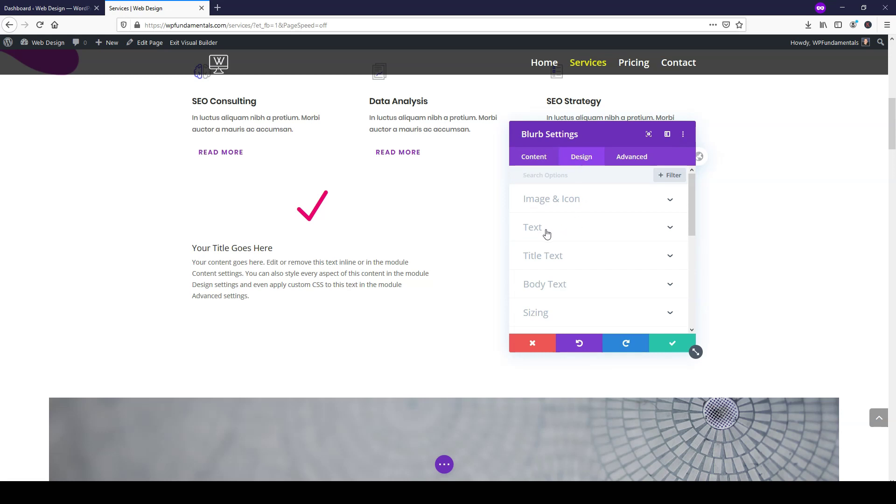
- Make the blurb title an H2 heading in the Bitter font
click(547, 259)
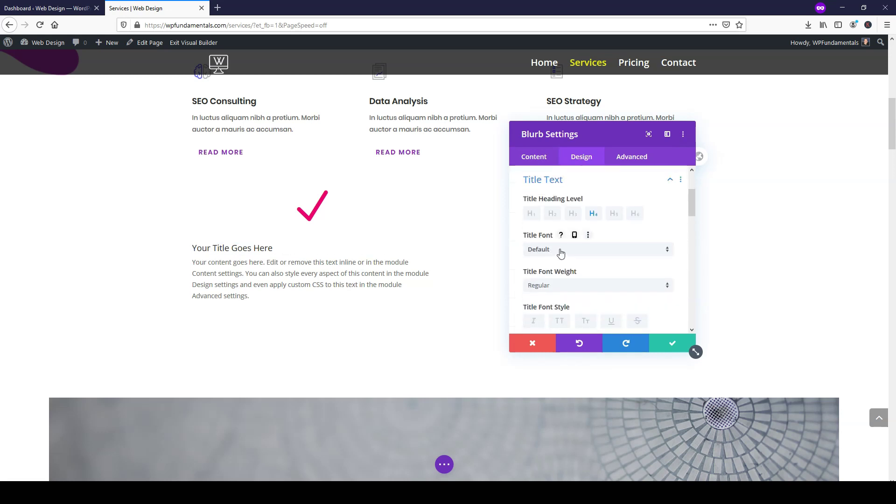
click(553, 214)
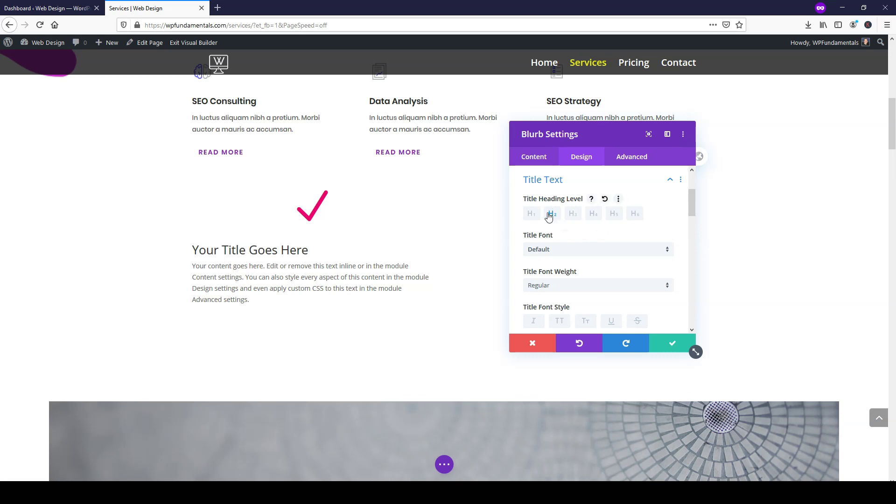
click(531, 214)
click(556, 217)
click(573, 249)
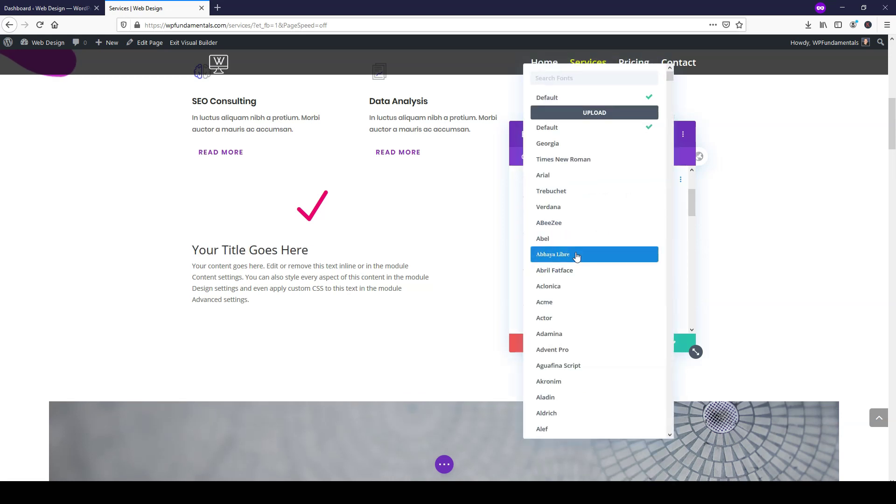
scroll(577, 256, down, 15)
scroll(576, 260, down, 10)
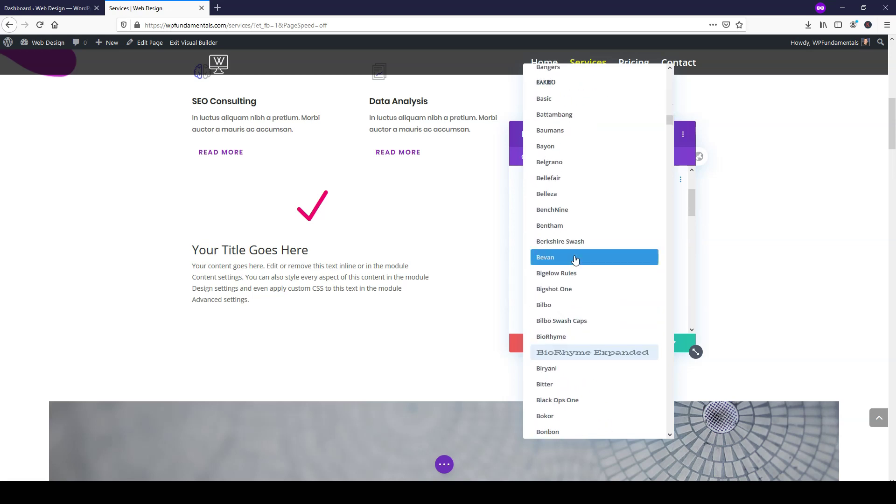
scroll(576, 259, up, 3)
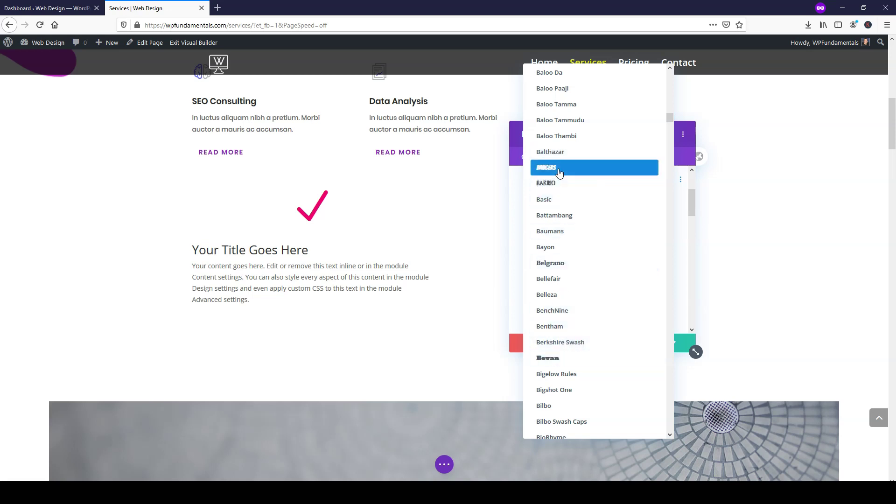
click(562, 204)
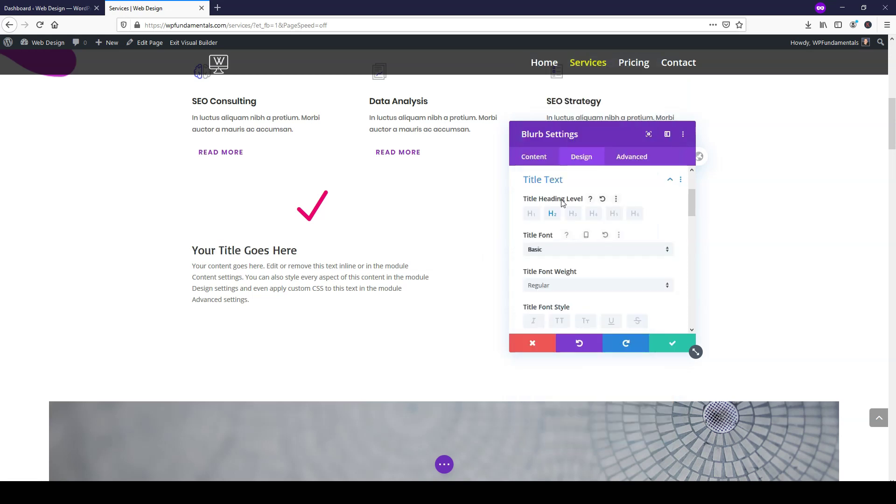
click(559, 258)
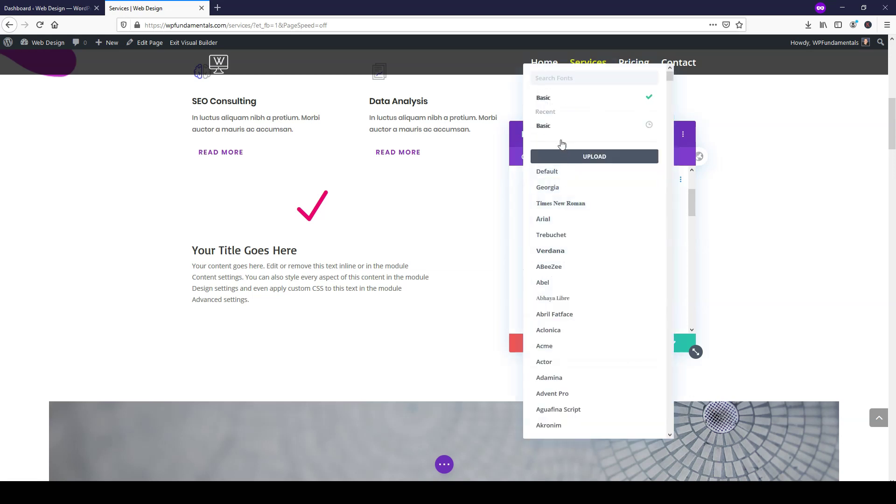
text(bitt)
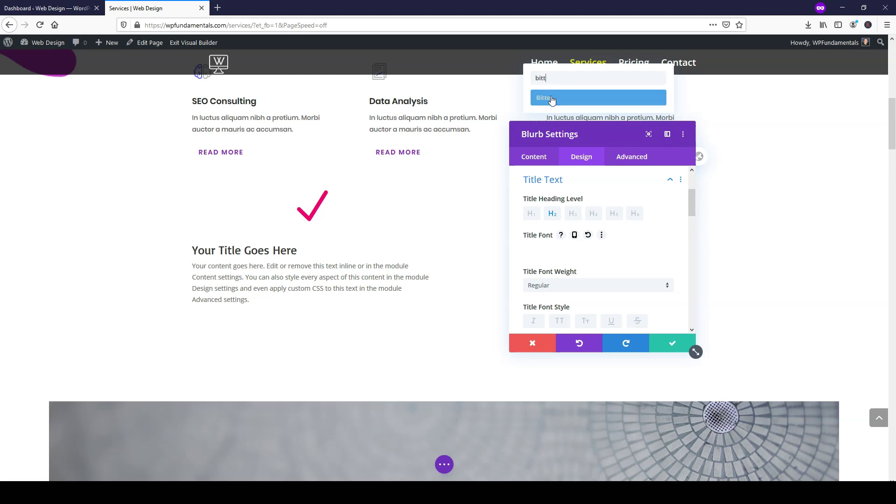
click(565, 97)
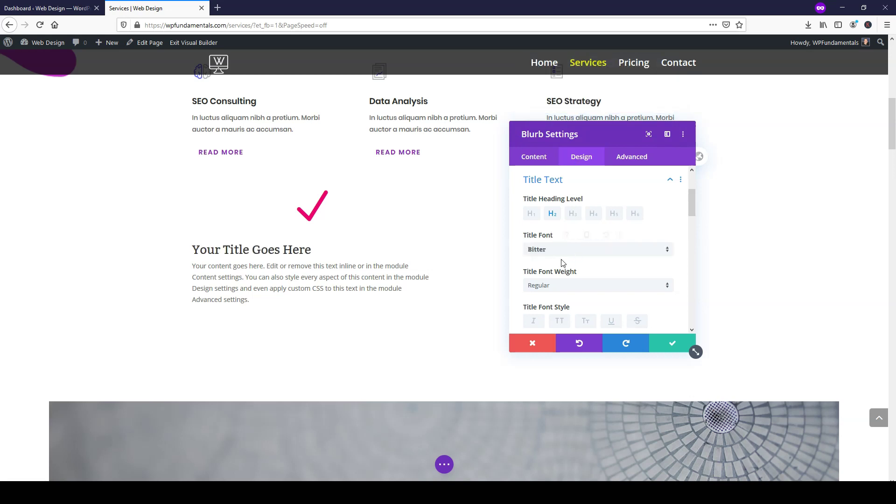
- Make the blurb title bold, centred, and 34px in size
click(647, 292)
click(598, 309)
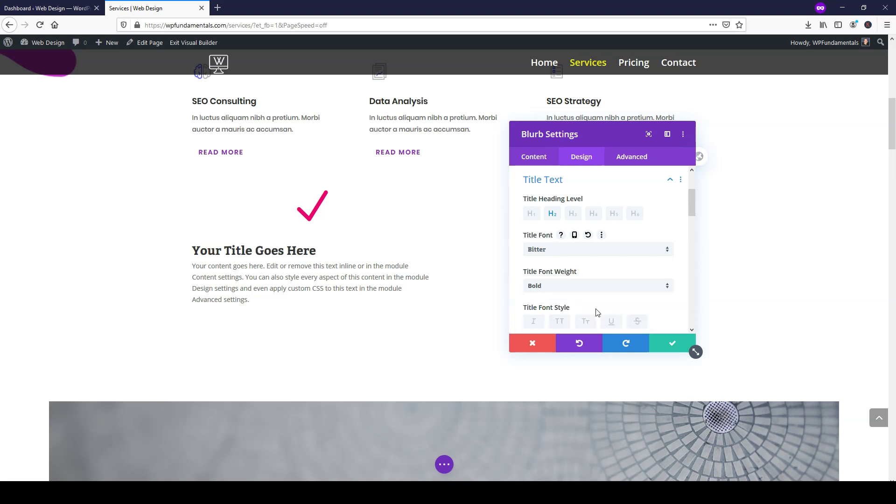
scroll(598, 283, down, 3)
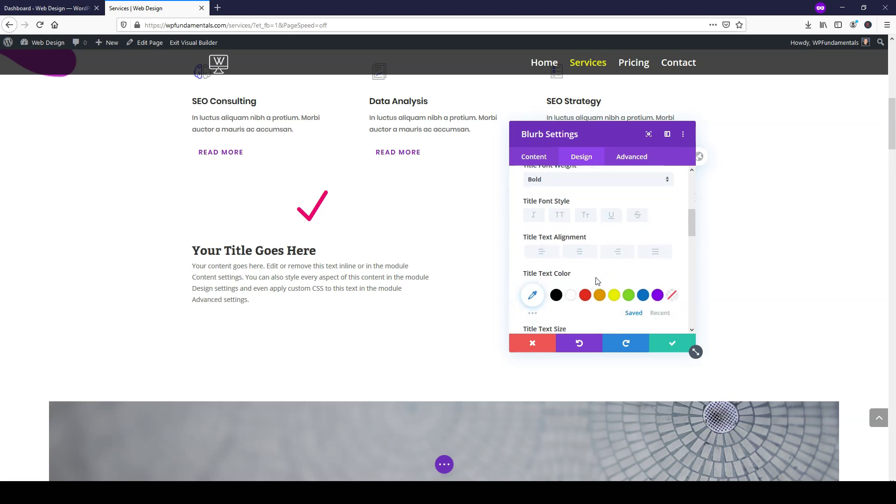
click(580, 253)
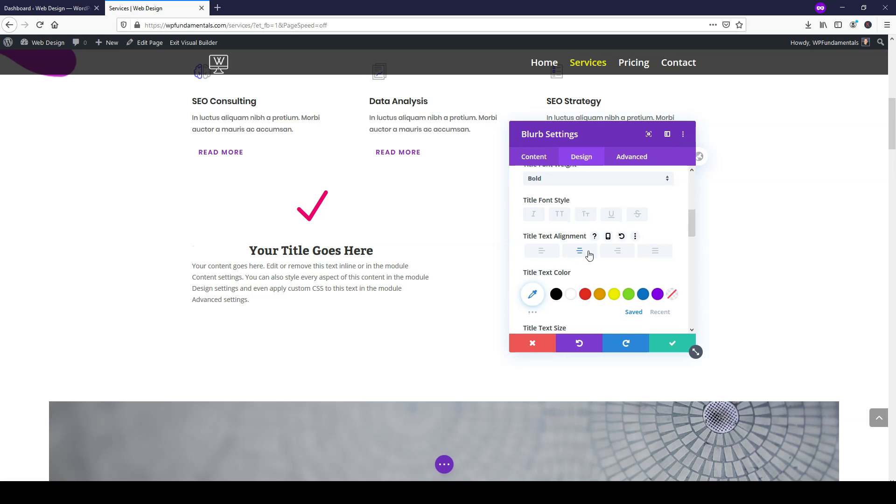
scroll(589, 254, down, 3)
mouse_move(550, 184)
mouse_down()
mouse_move(567, 186)
mouse_move(558, 187)
mouse_up()
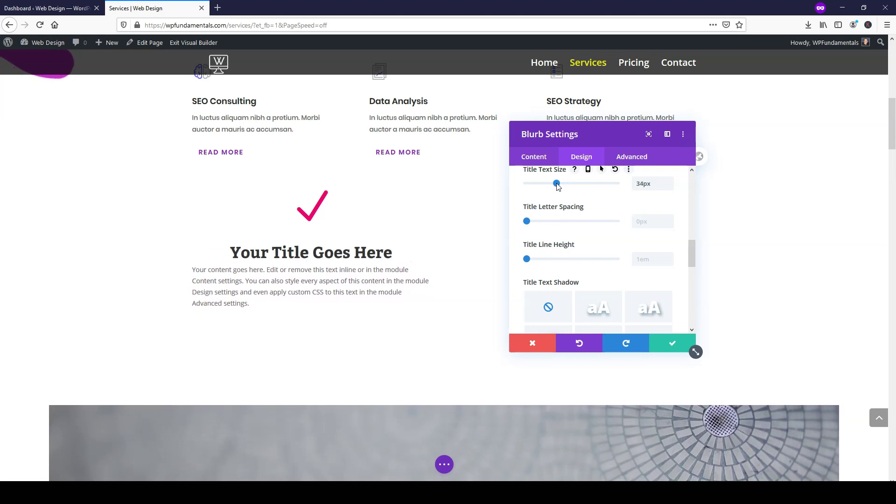
click(539, 161)
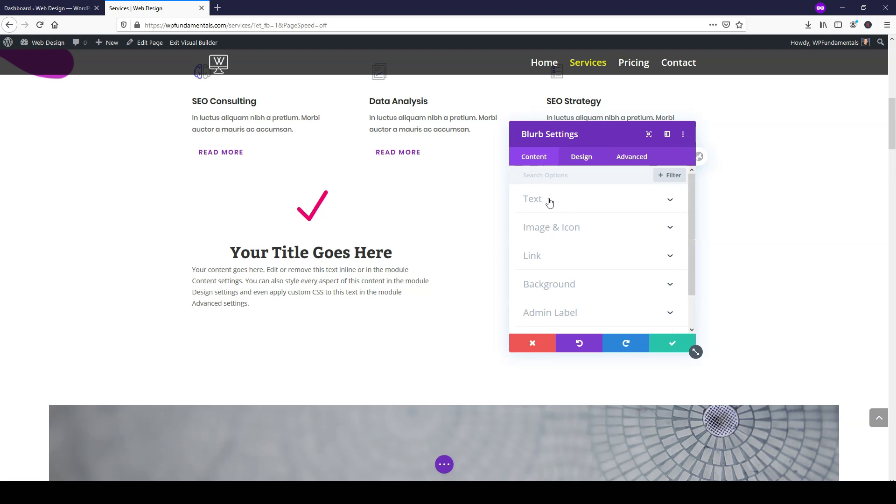
- Centre-align the whole body paragraph in the blurb's text editor and save the blurb
click(550, 202)
scroll(579, 224, down, 5)
scroll(589, 247, up, 3)
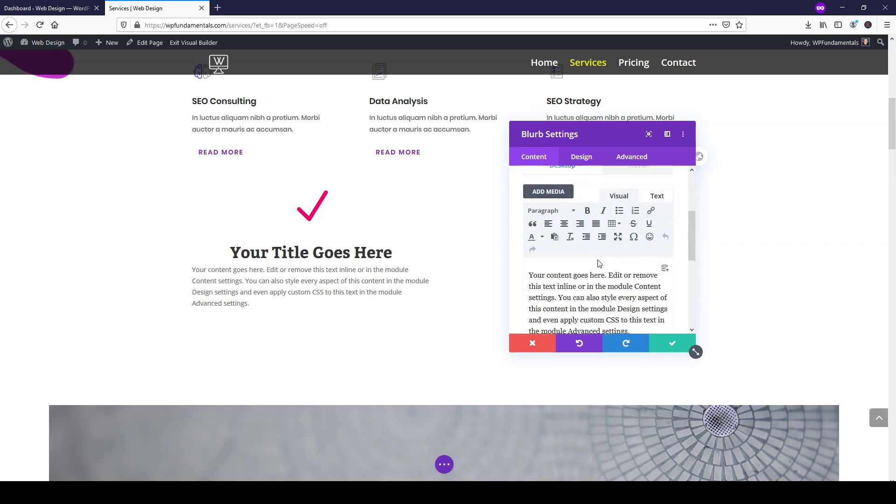
triple_click(530, 273)
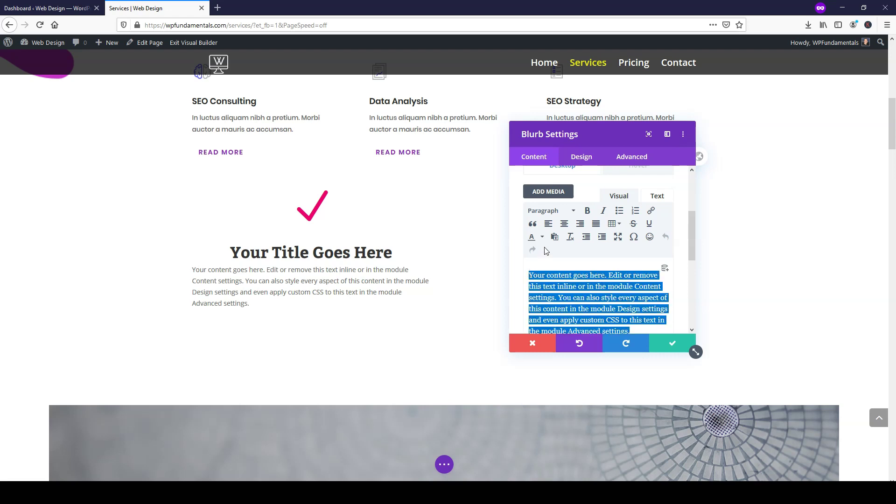
click(565, 225)
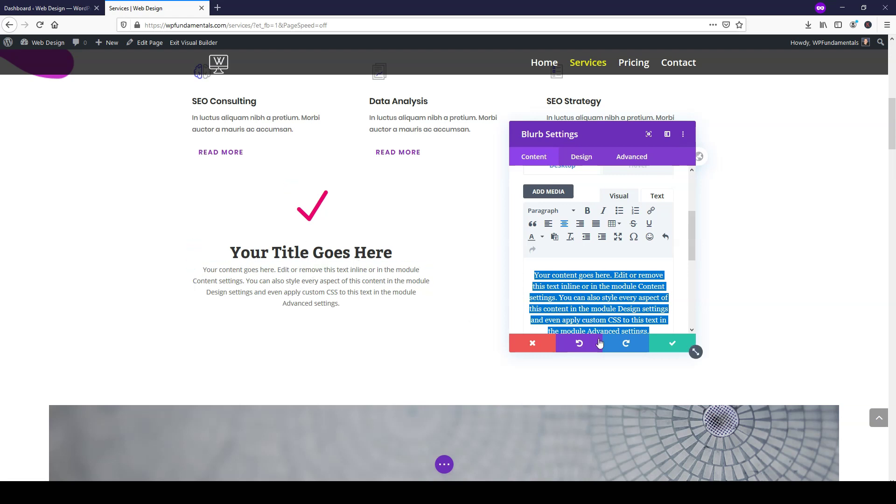
click(666, 347)
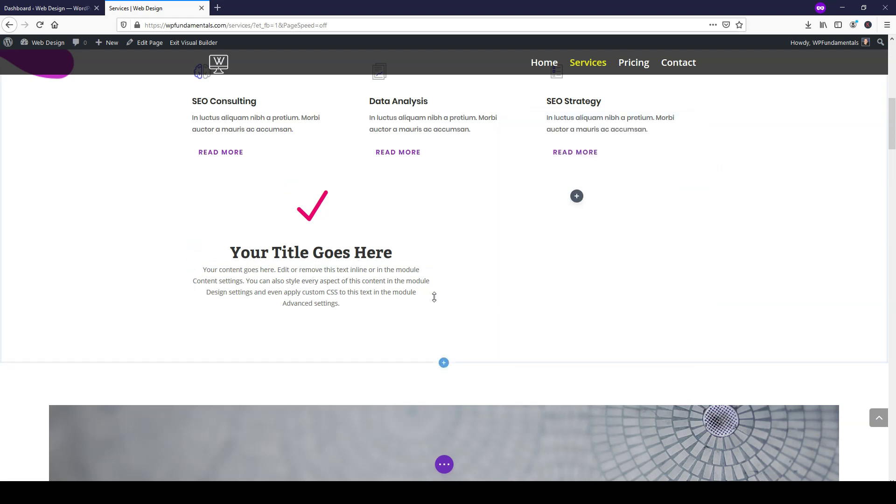
- Duplicate the checkmark blurb and drag the copy into the empty right column
scroll(423, 292, down, 1)
scroll(383, 270, down, 3)
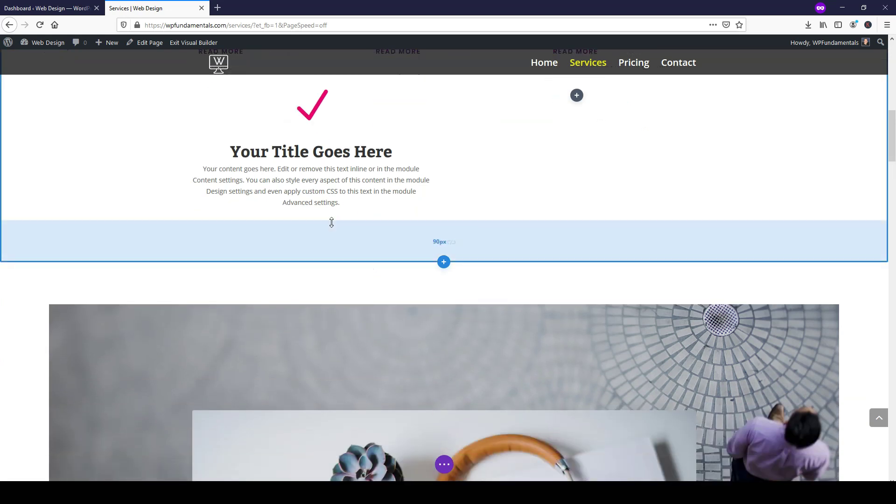
scroll(330, 221, up, 4)
scroll(331, 222, down, 1)
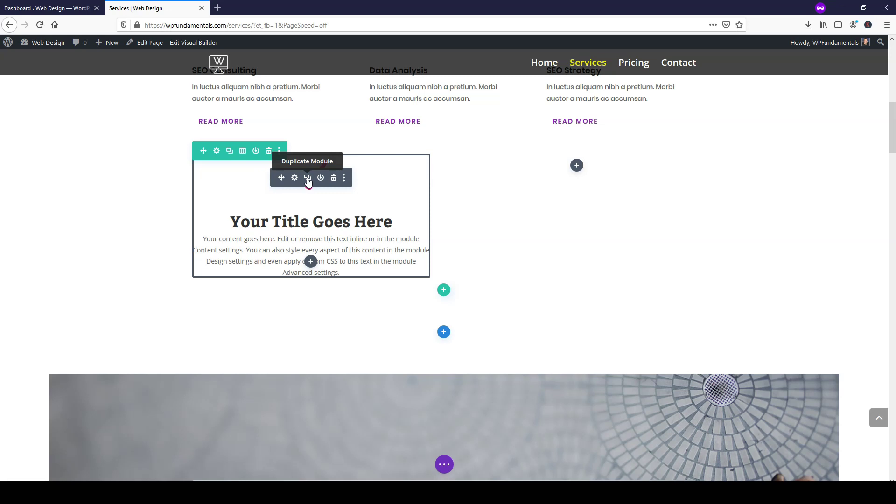
click(307, 178)
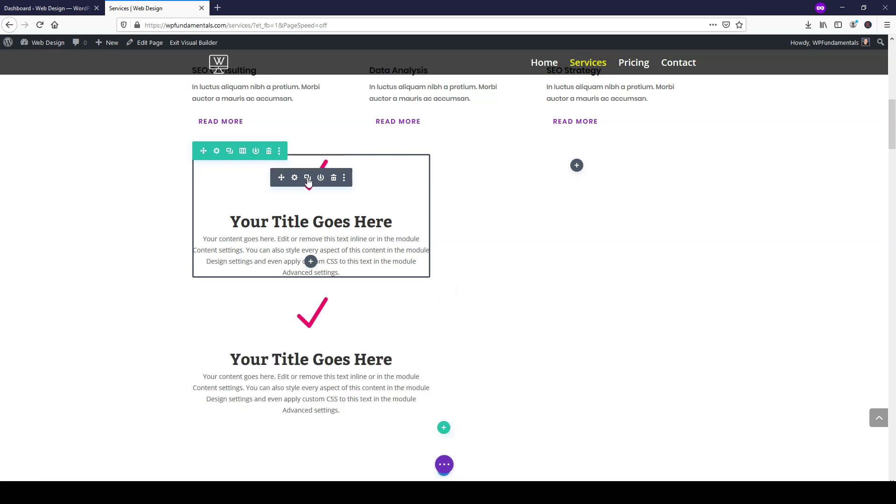
scroll(307, 322, down, 1)
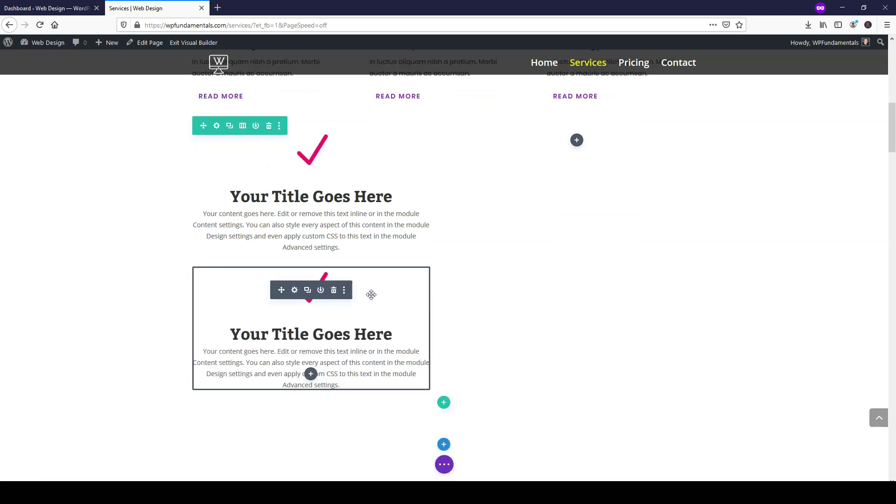
drag(374, 294, 578, 146)
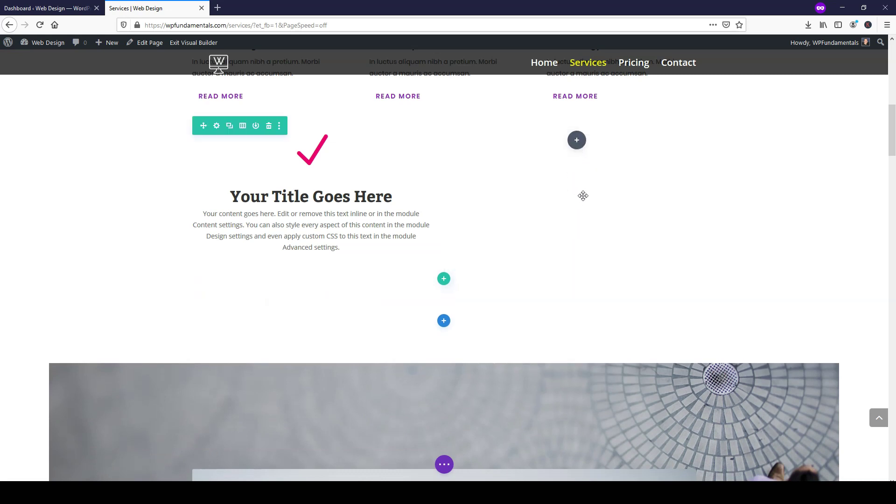
drag(583, 196, 579, 194)
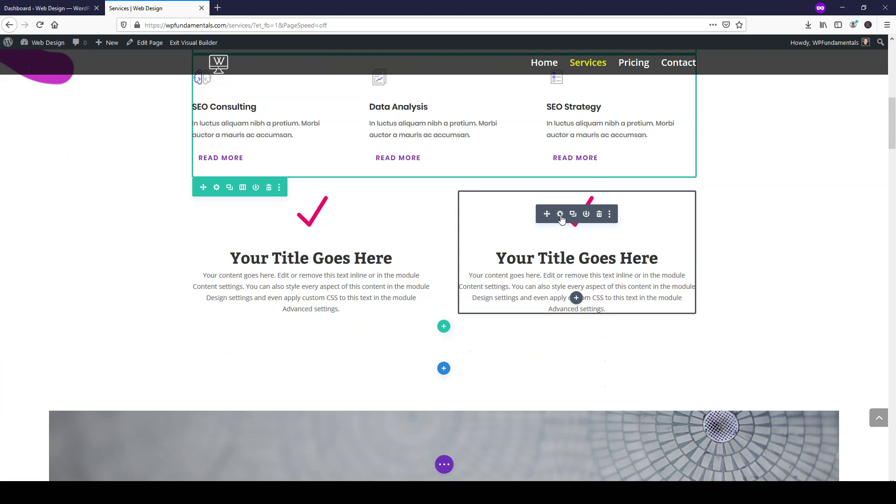
click(561, 216)
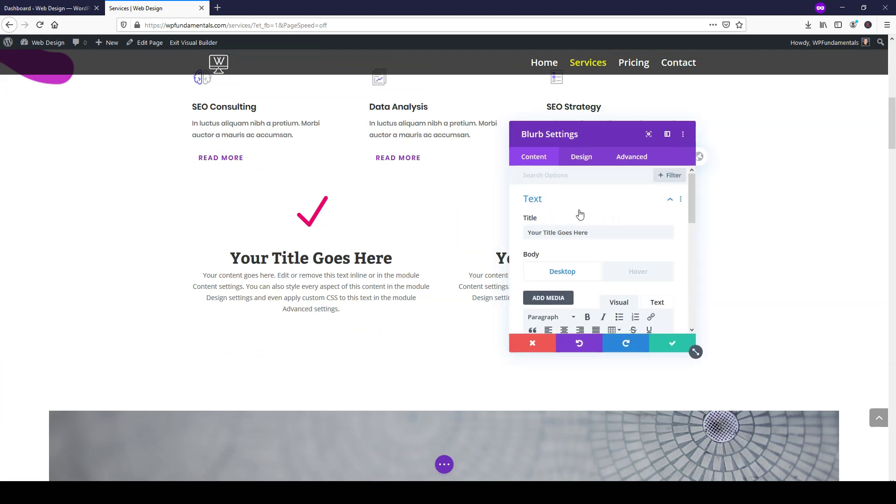
scroll(582, 192, down, 5)
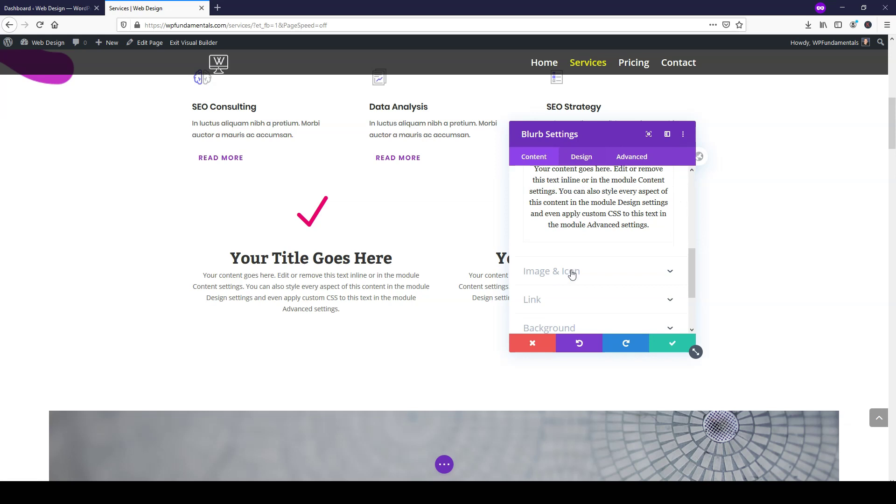
click(572, 274)
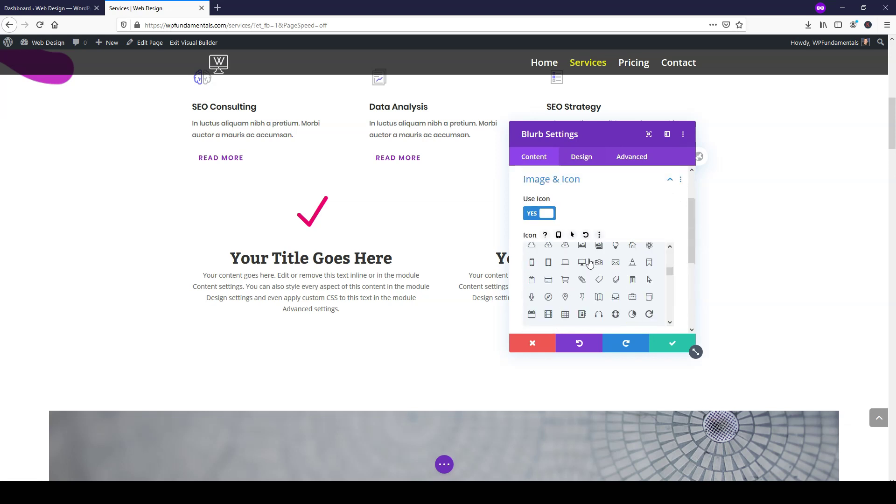
click(533, 298)
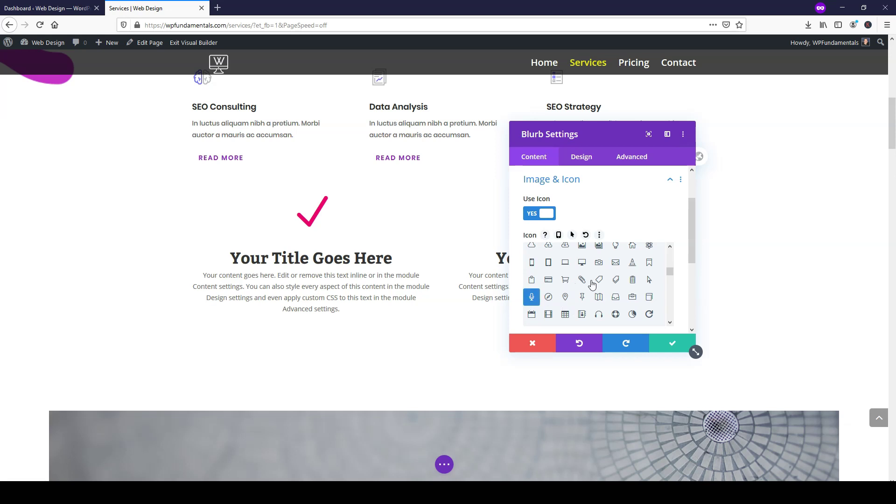
click(665, 343)
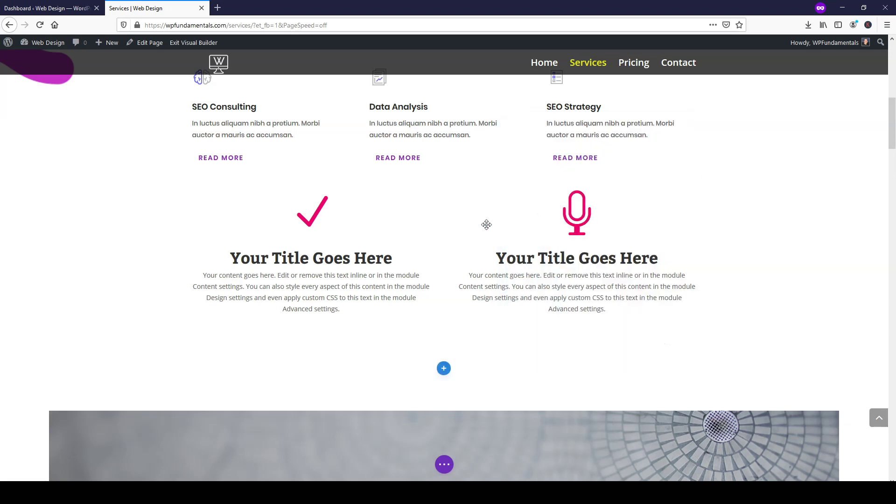
scroll(487, 224, down, 2)
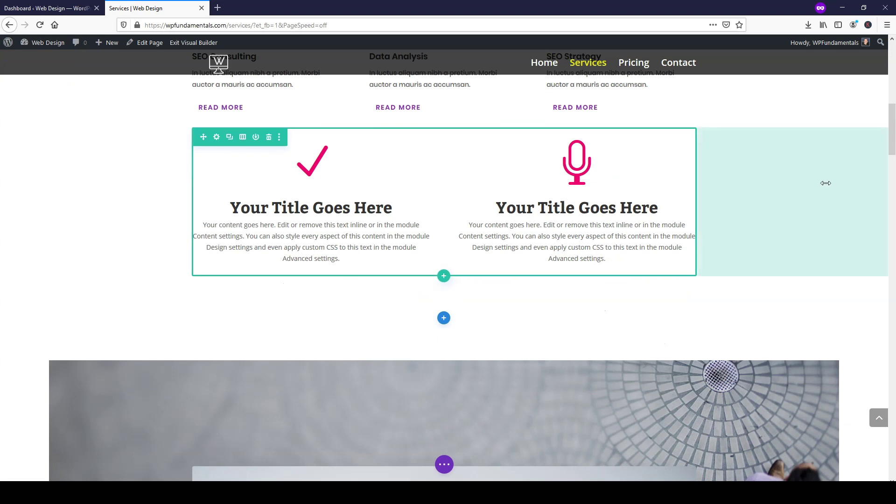
scroll(850, 285, down, 1)
scroll(849, 284, up, 12)
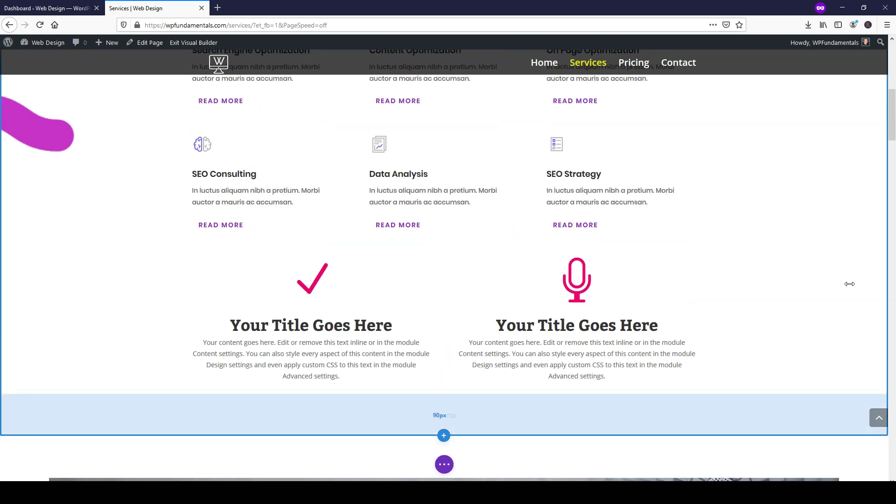
scroll(849, 283, down, 1)
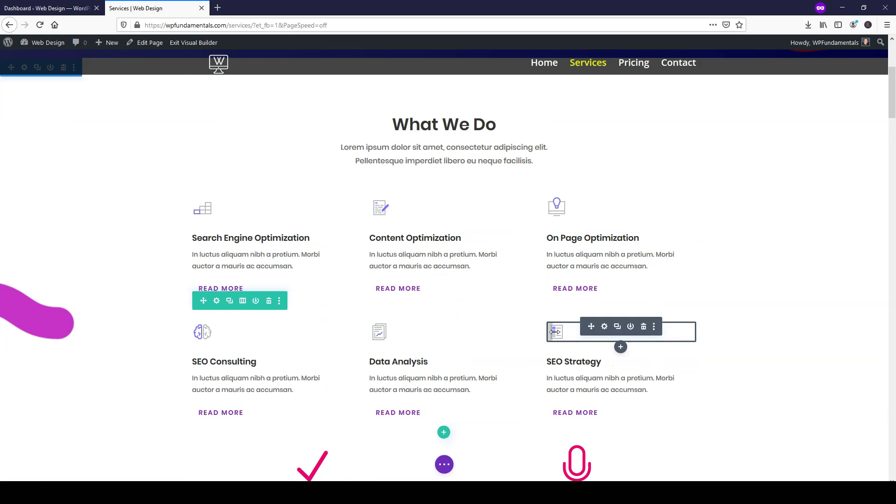
scroll(555, 332, down, 3)
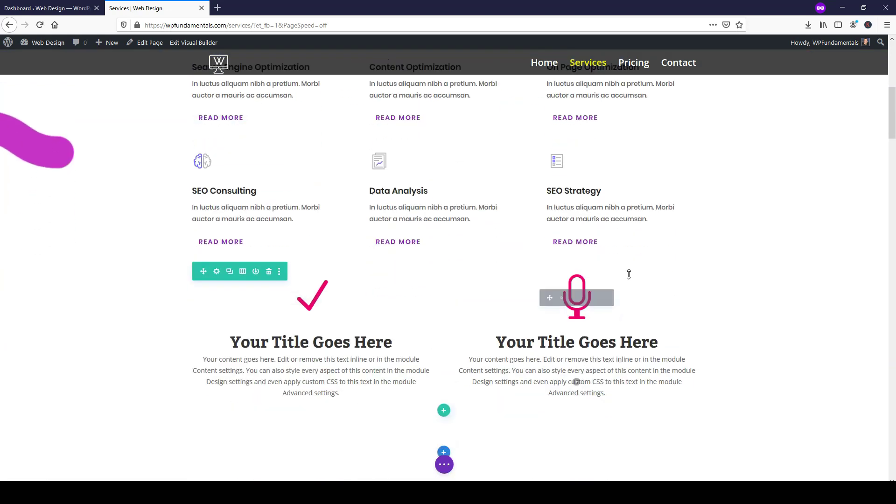
scroll(736, 257, down, 2)
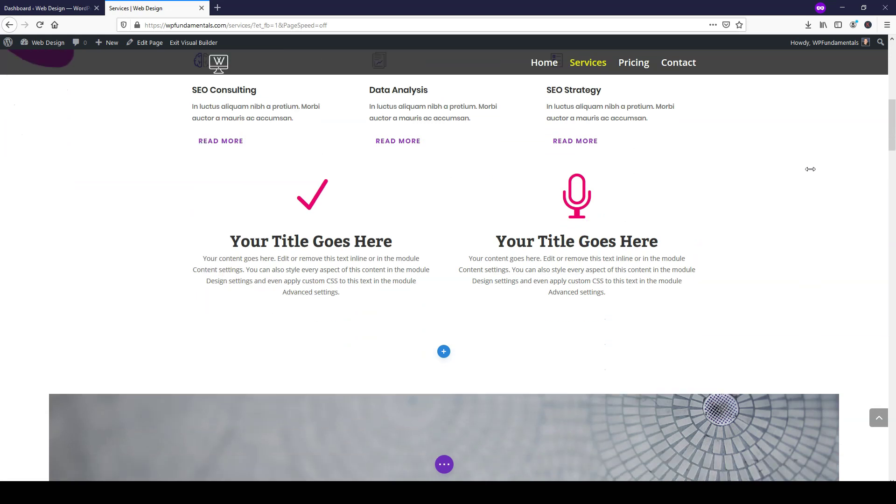
scroll(811, 169, down, 5)
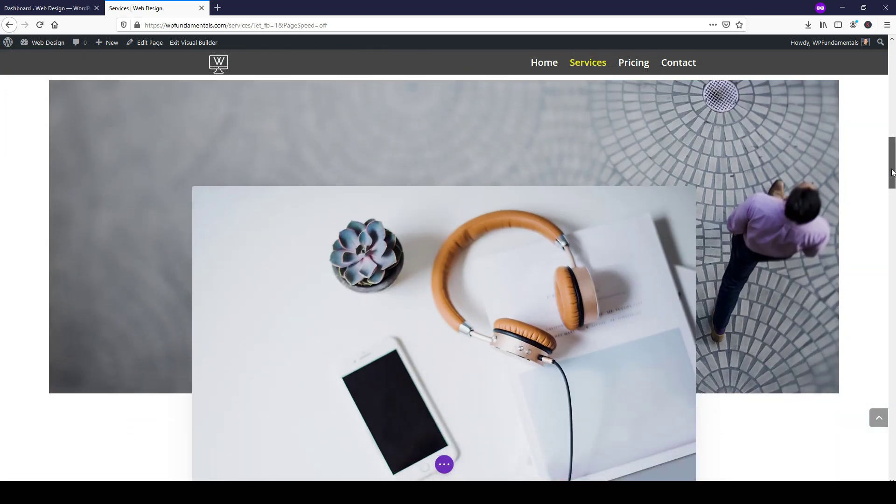
- Open the Our Strong Points bar counters settings and move the panel left so the bars stay visible
drag(892, 172, 889, 230)
scroll(844, 234, down, 1)
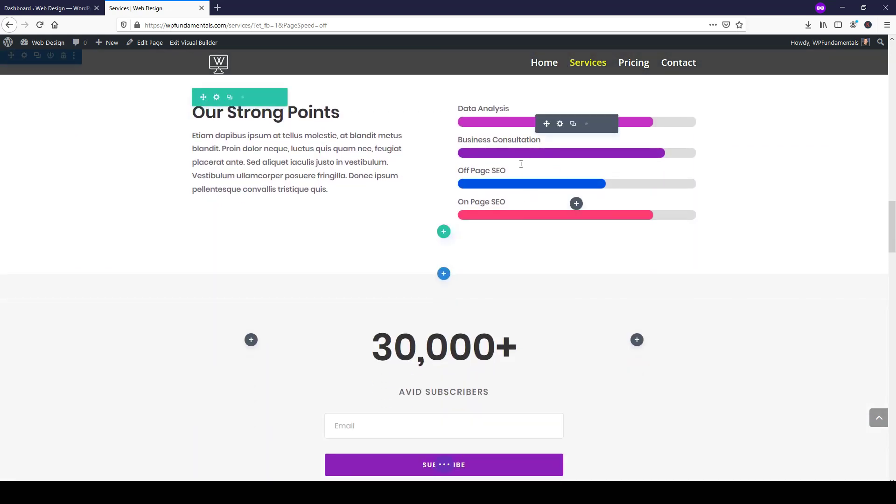
scroll(523, 154, up, 3)
scroll(533, 190, down, 1)
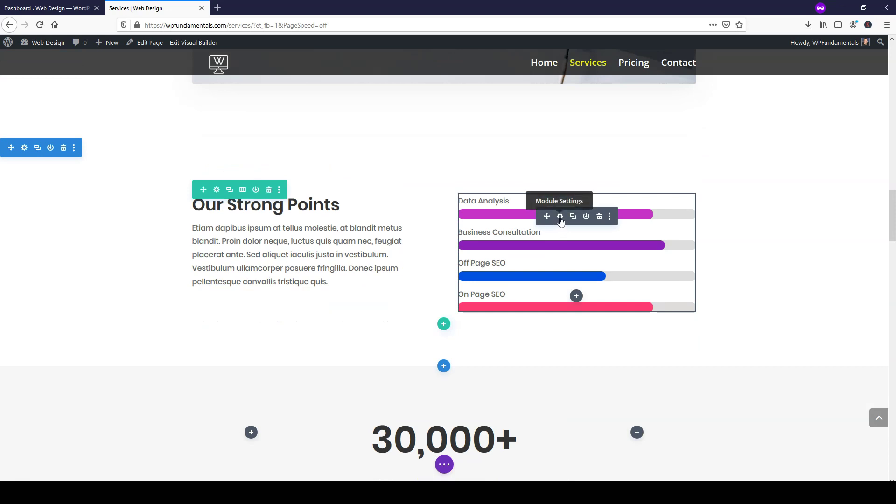
click(560, 217)
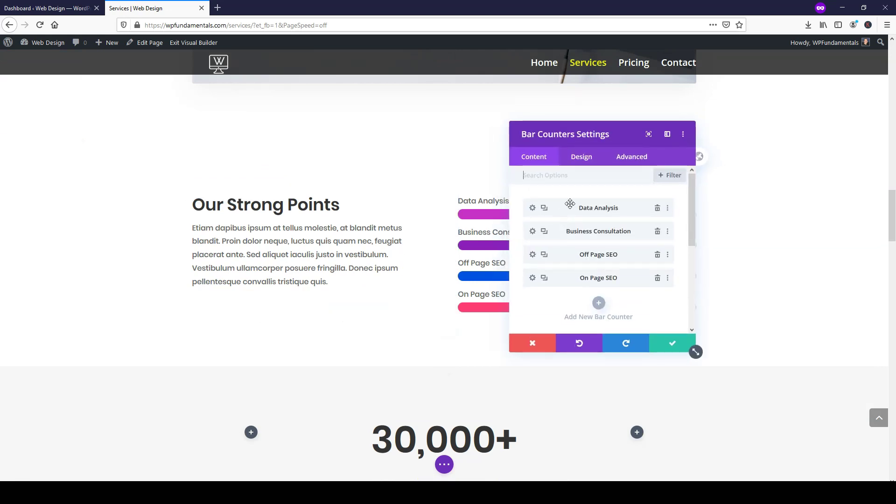
click(649, 135)
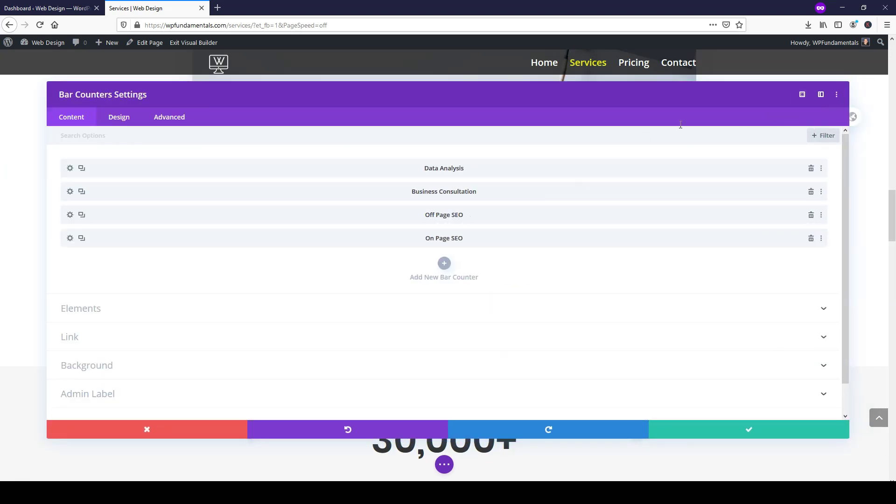
click(801, 95)
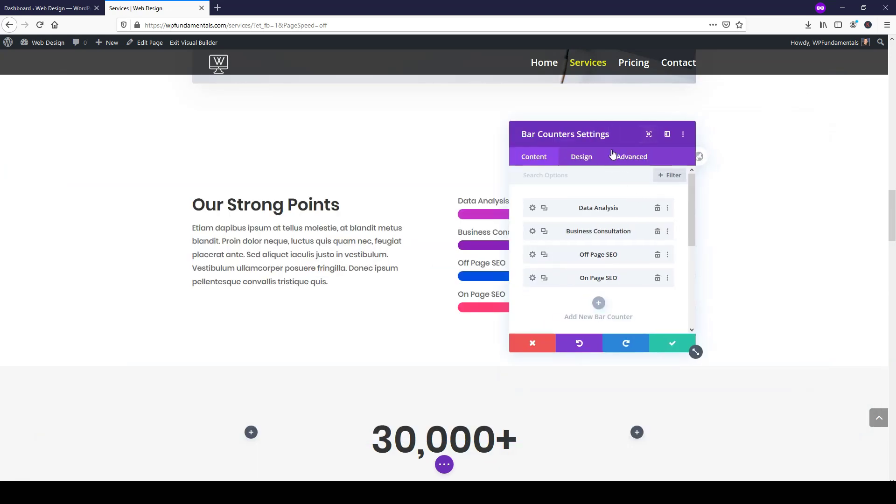
drag(603, 135, 352, 138)
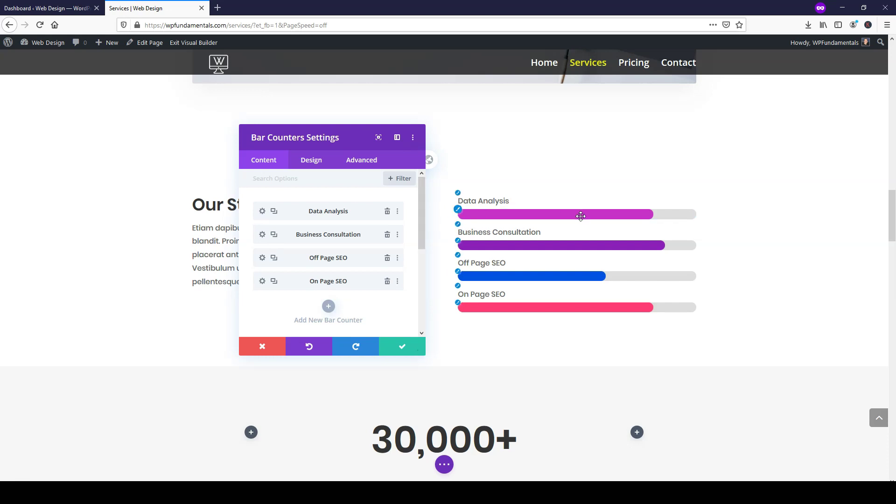
- Change the Data Analysis counter's percent from 82 to 95
click(263, 212)
scroll(330, 231, down, 2)
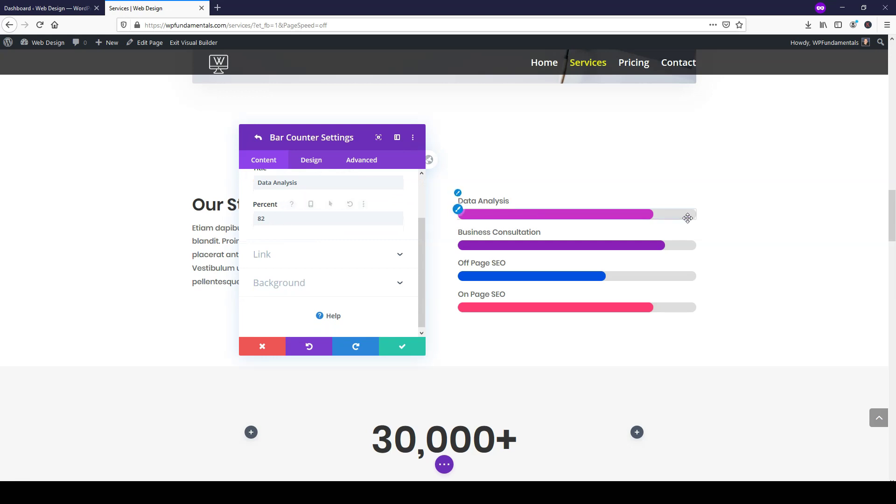
double_click(257, 218)
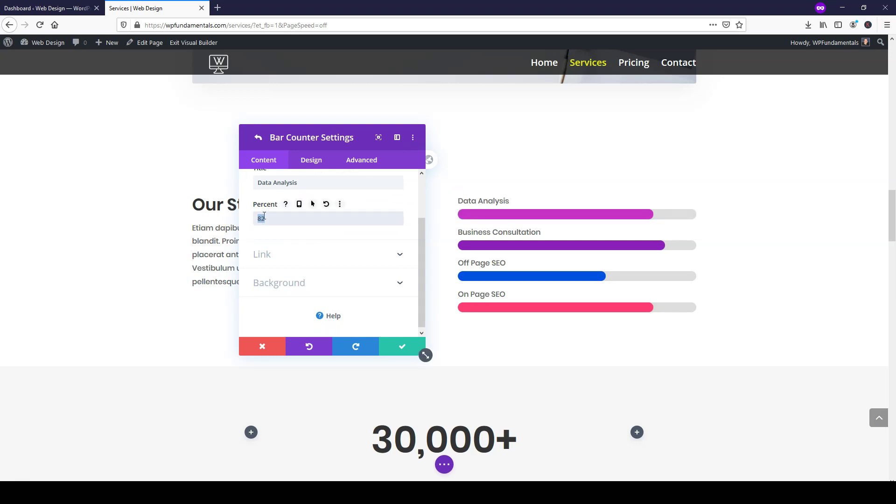
text(95)
key(BackSpace)
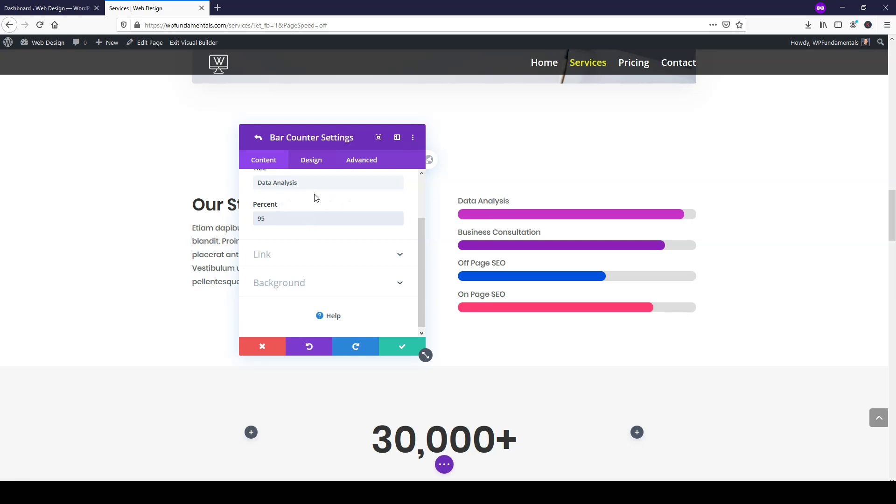
- Give the Data Analysis bar a green background colour and return to the counter list
click(311, 160)
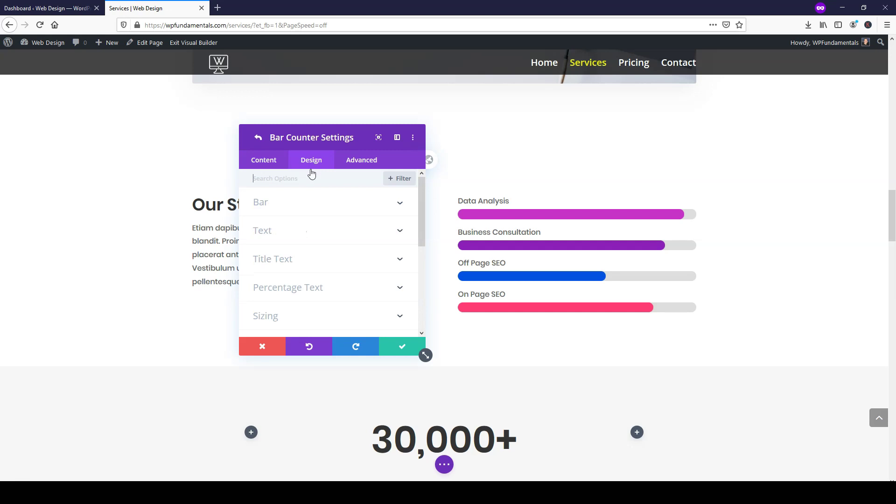
click(299, 202)
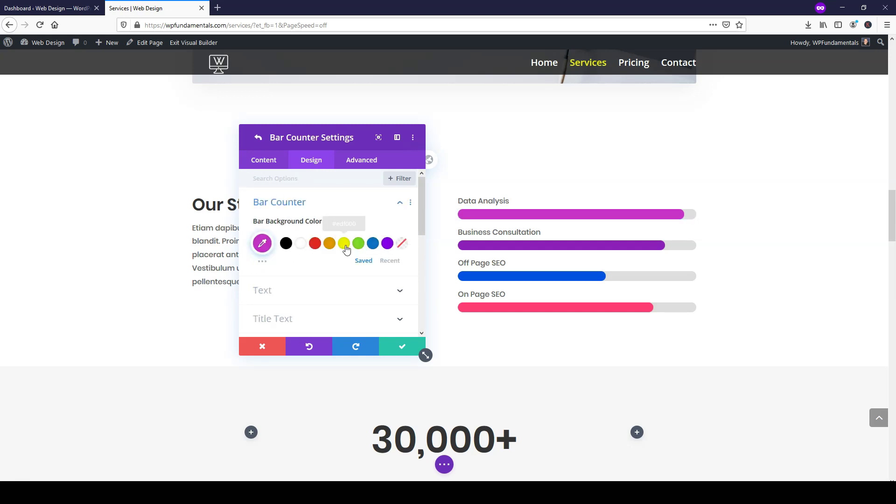
click(315, 244)
click(330, 245)
click(343, 245)
click(358, 245)
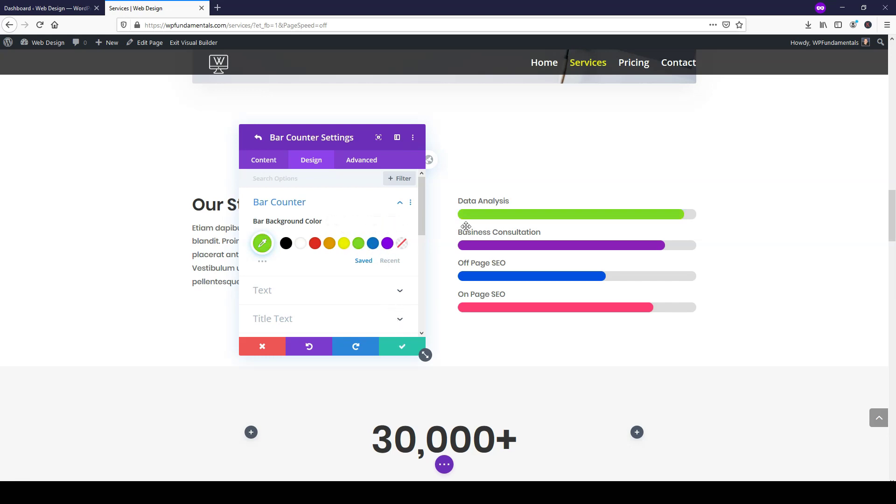
click(264, 160)
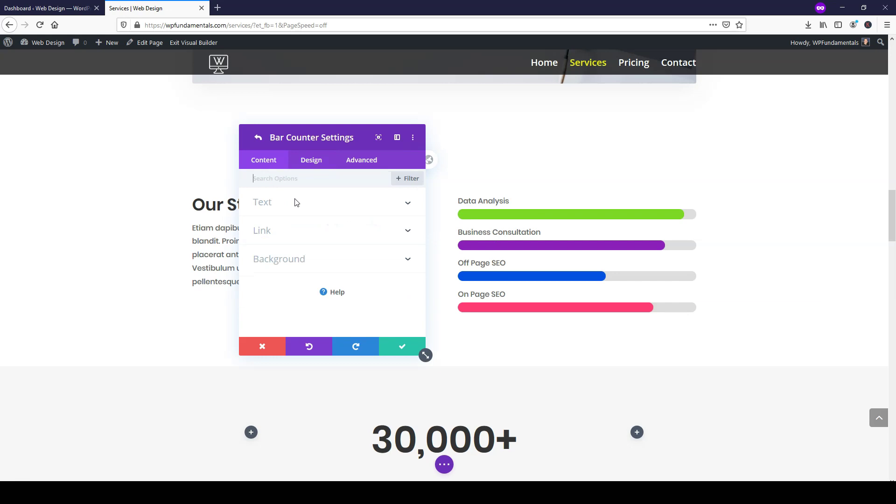
click(280, 208)
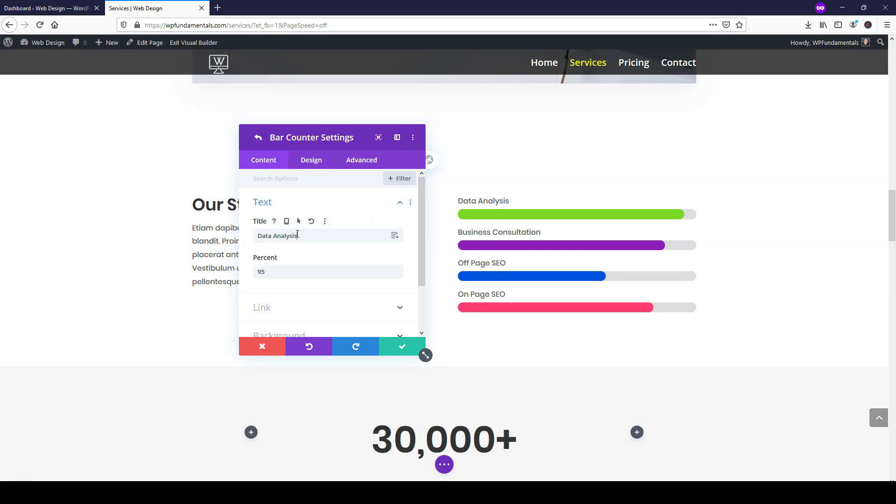
triple_click(297, 236)
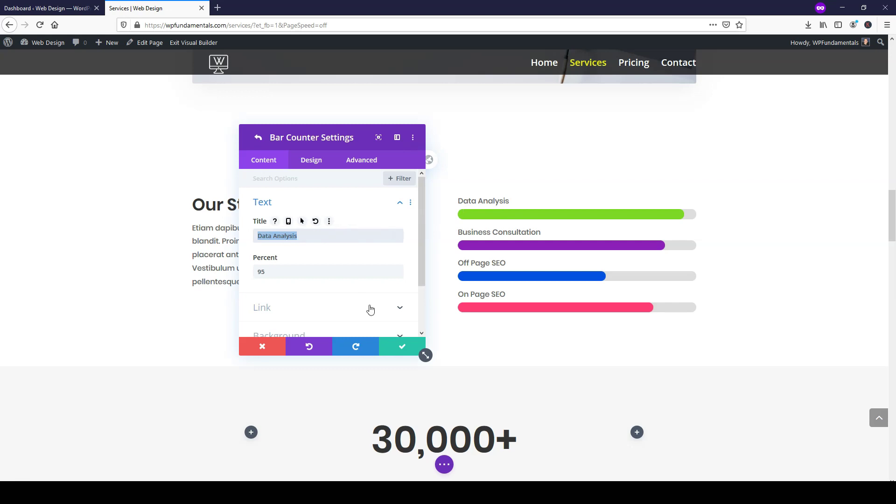
click(396, 350)
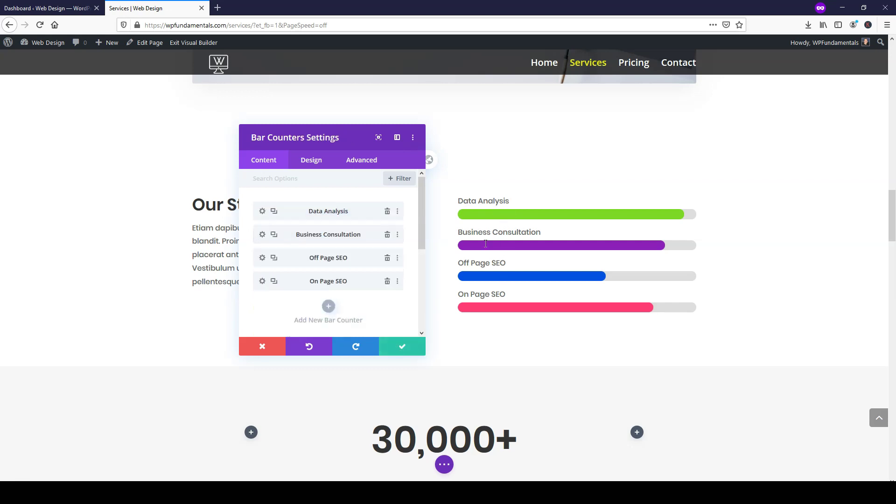
- Save the bar counters and cut the We Know What Works bottom padding from 90px to 75px
click(392, 345)
scroll(472, 301, down, 2)
scroll(782, 298, down, 10)
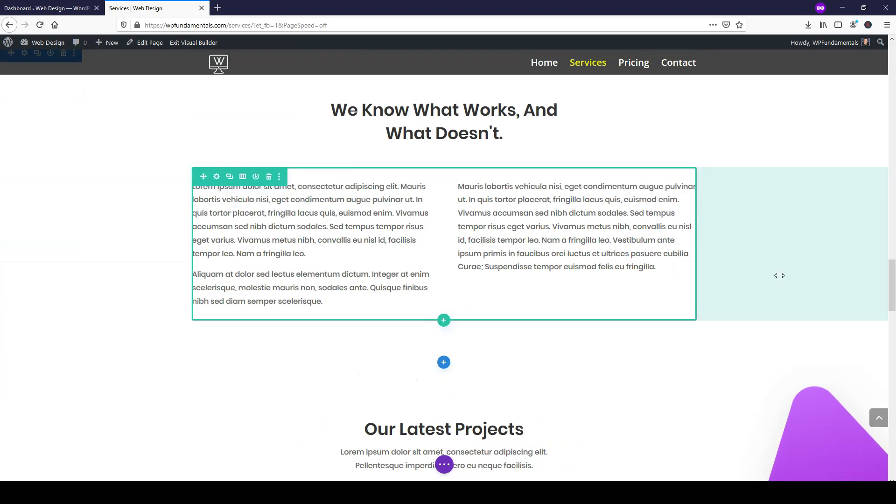
scroll(780, 275, down, 2)
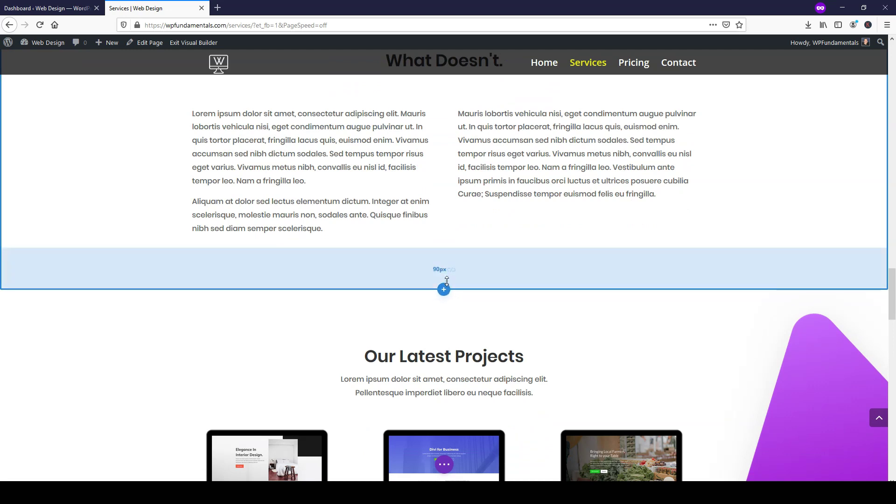
mouse_move(444, 281)
mouse_down()
mouse_move(444, 259)
mouse_move(439, 395)
mouse_move(442, 279)
mouse_up()
- Scroll the Services page down to the contact footer and back up to review it
scroll(740, 226, down, 2)
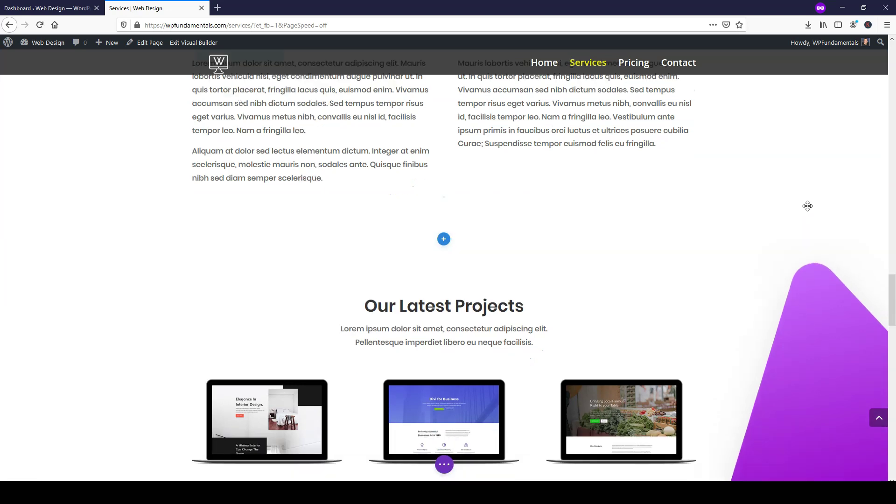
scroll(590, 224, down, 10)
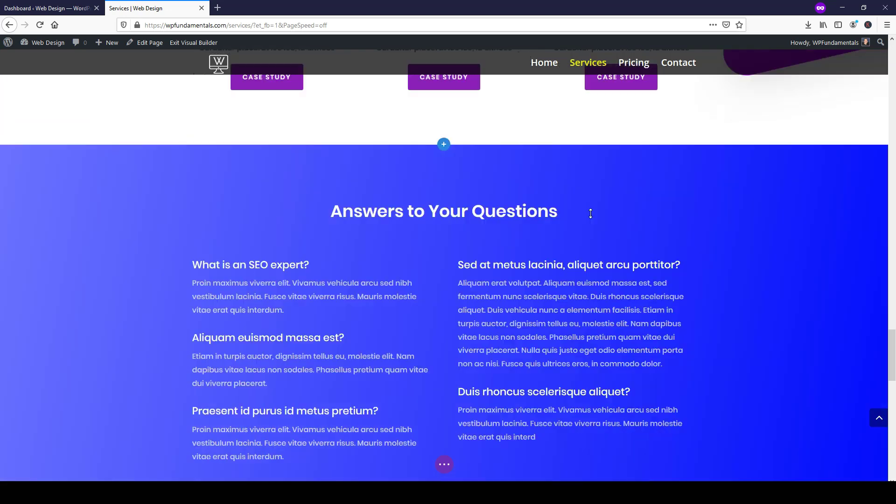
scroll(591, 213, up, 15)
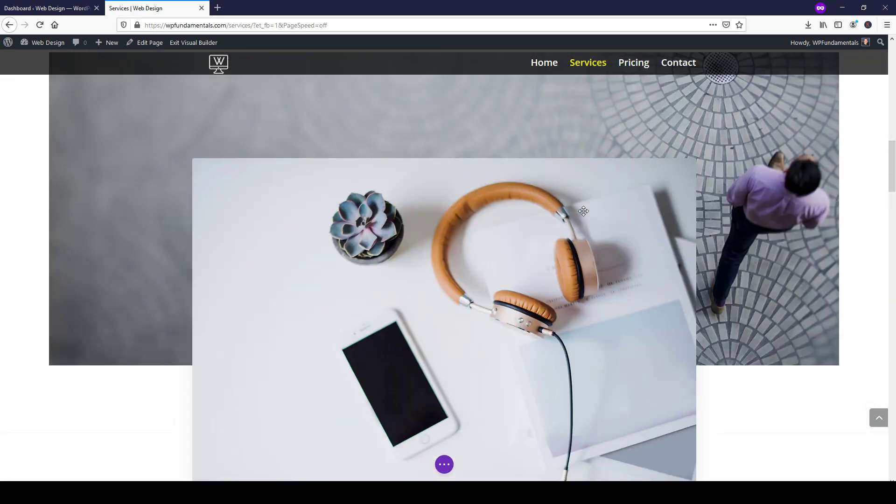
scroll(557, 222, up, 5)
scroll(449, 294, down, 2)
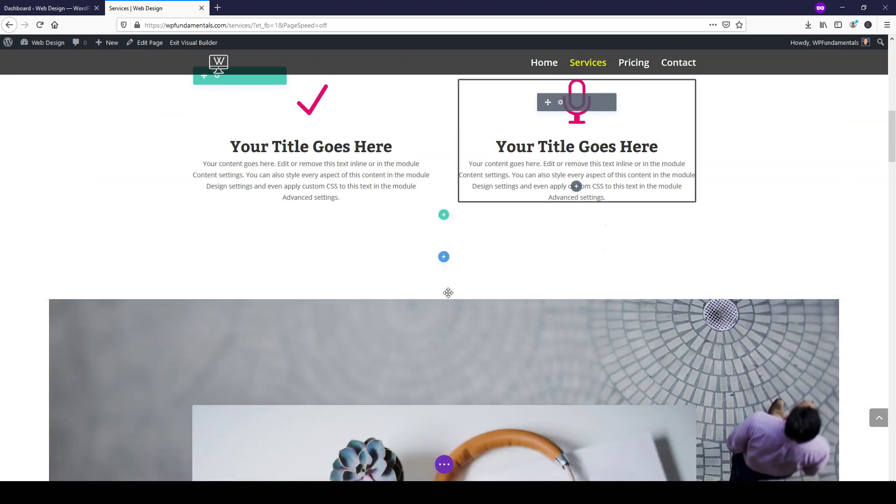
scroll(438, 230, down, 8)
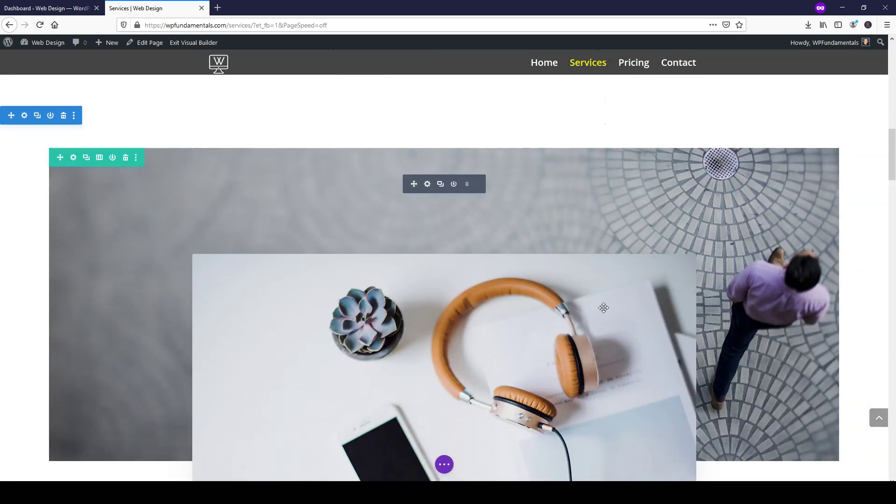
scroll(603, 308, down, 12)
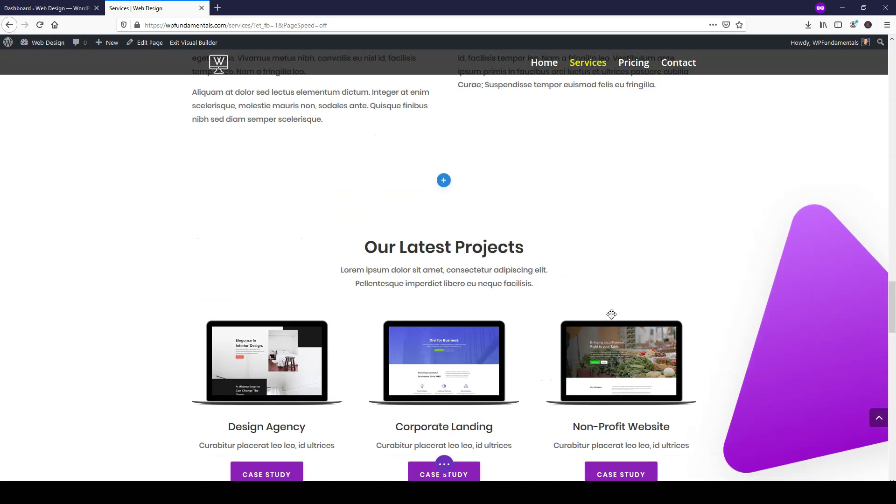
scroll(607, 310, down, 5)
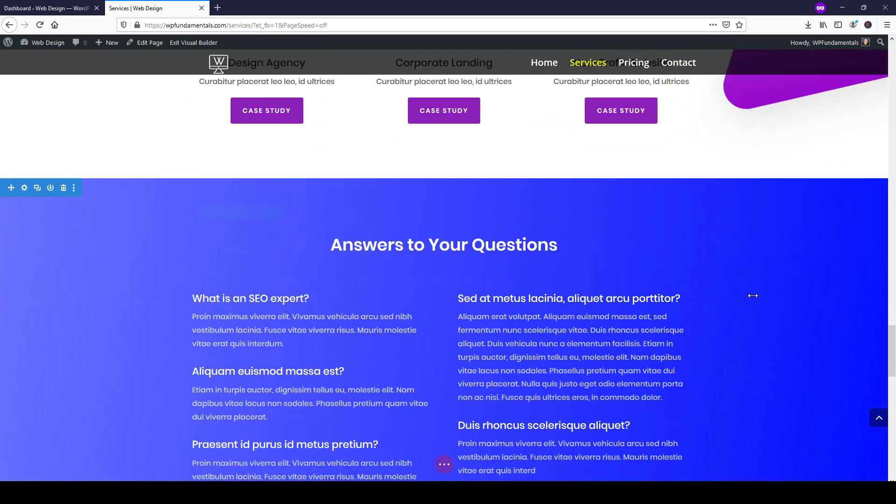
drag(893, 344, 893, 419)
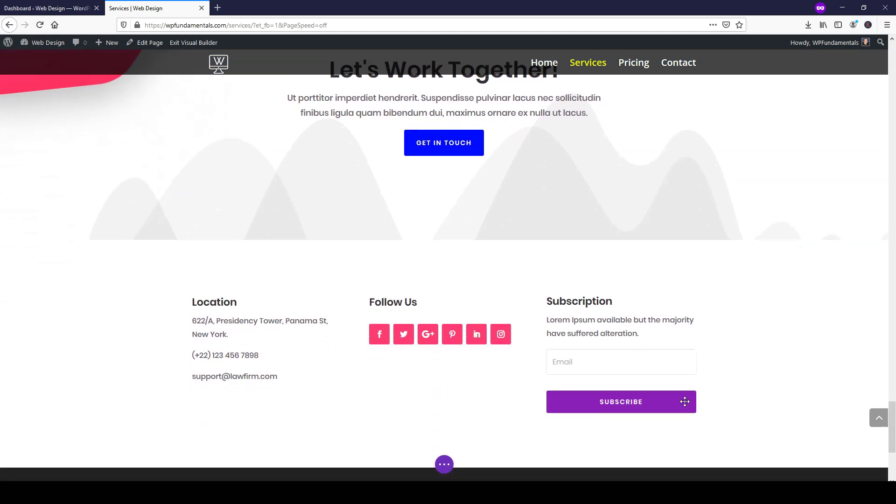
scroll(685, 402, down, 5)
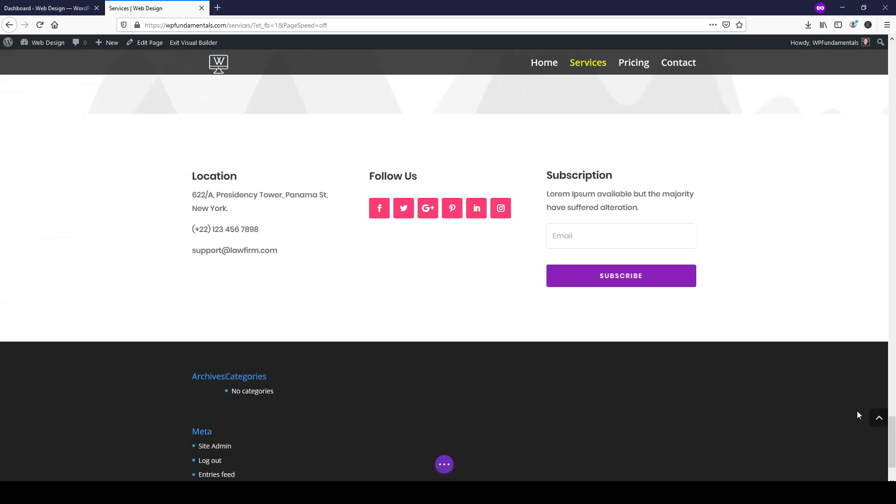
drag(893, 441, 881, 130)
scroll(881, 130, up, 10)
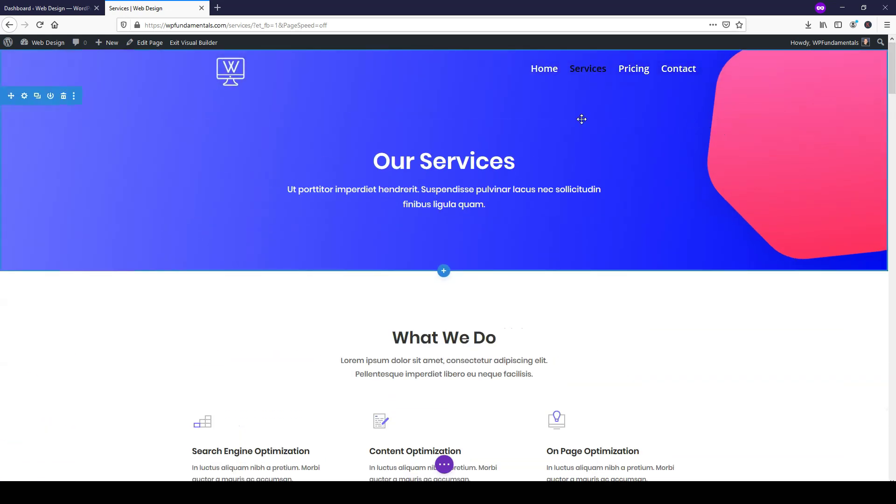
- Save and exit the current builder session, then open the Pricing page in the Divi Visual Builder
click(203, 43)
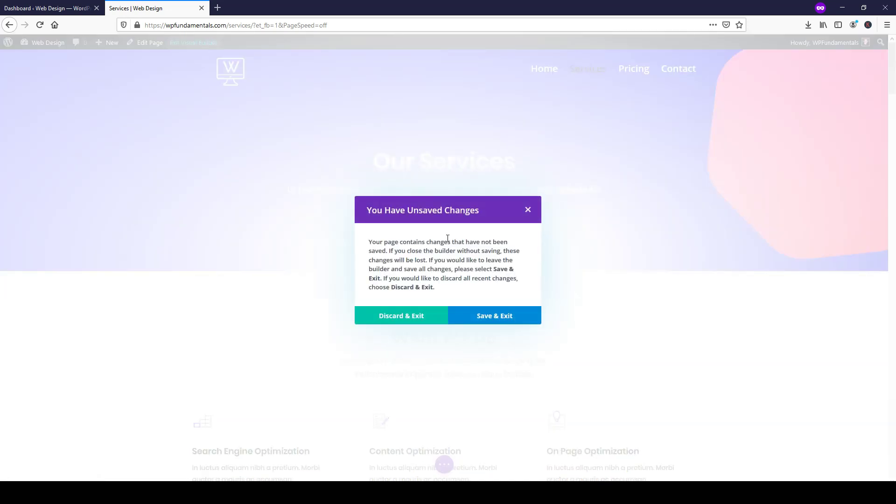
click(500, 321)
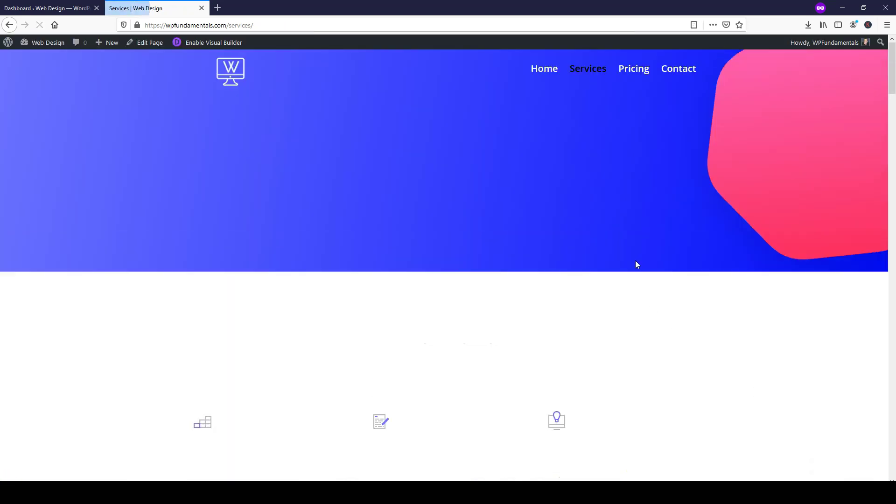
click(630, 69)
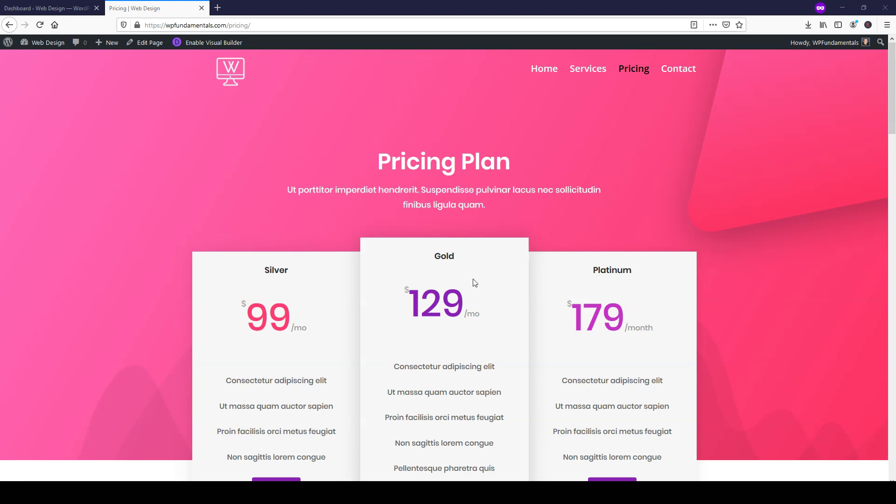
click(217, 43)
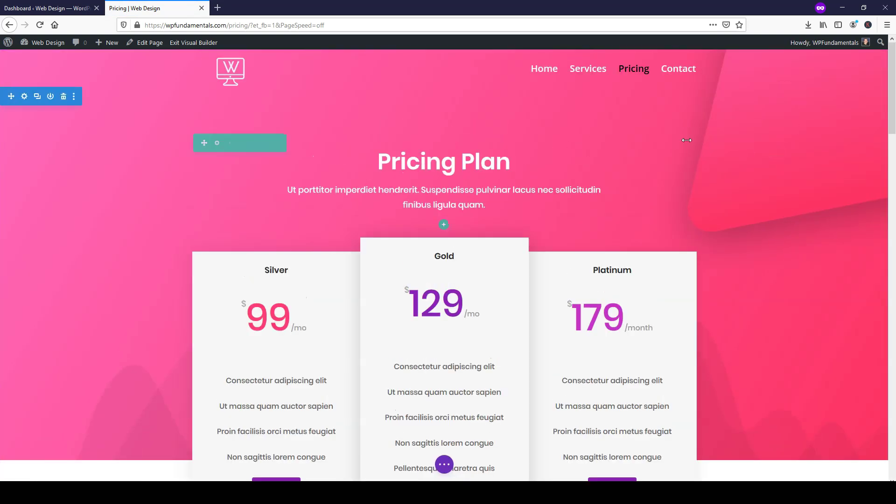
- Open the top section's Background settings and review its gradient, image and colour options
click(25, 99)
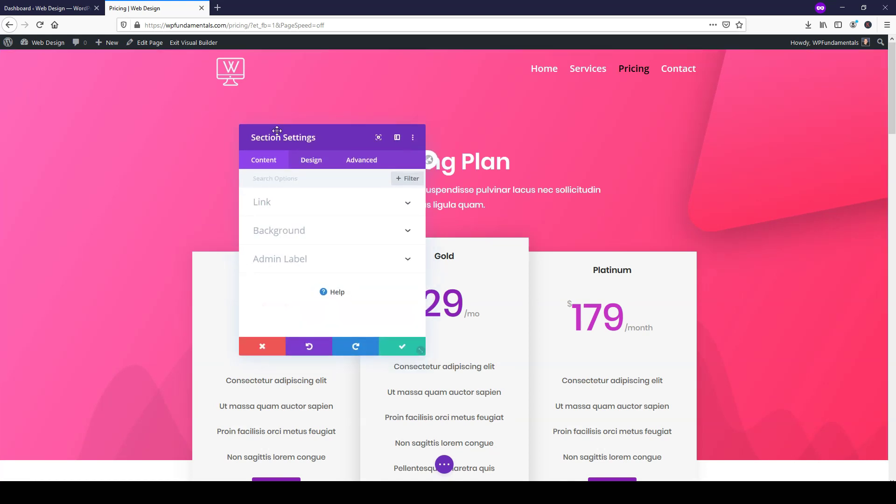
click(287, 232)
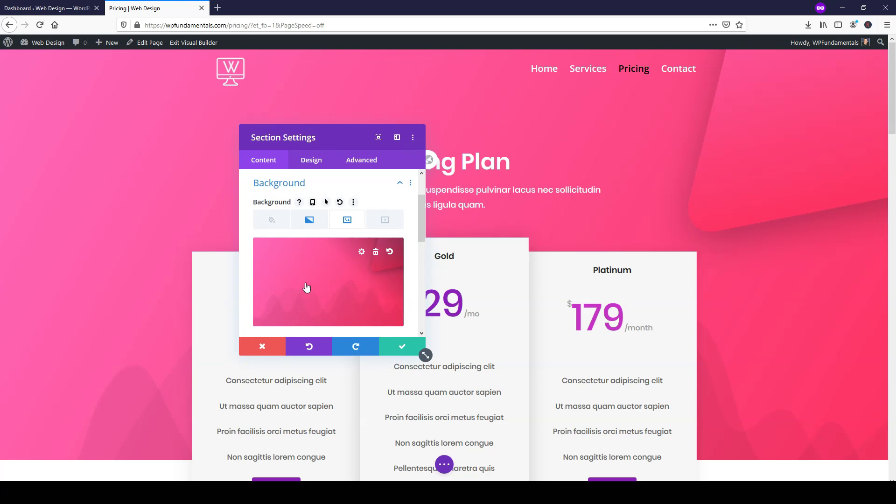
click(308, 223)
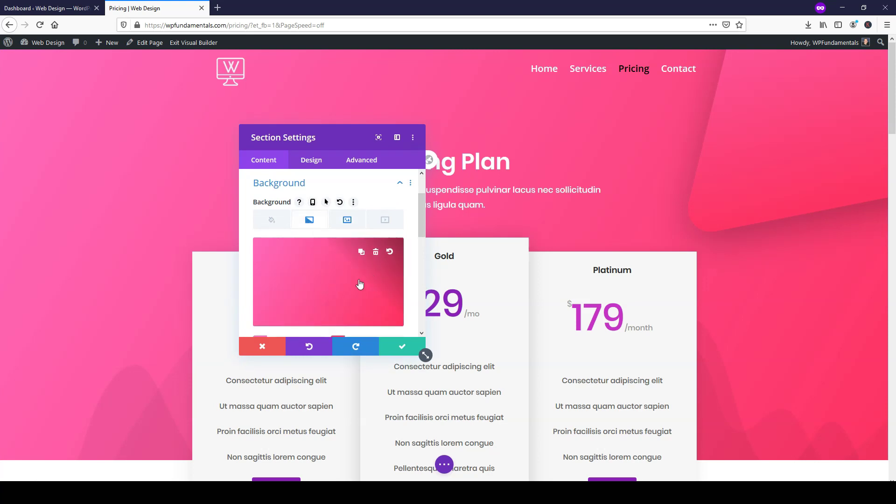
click(347, 221)
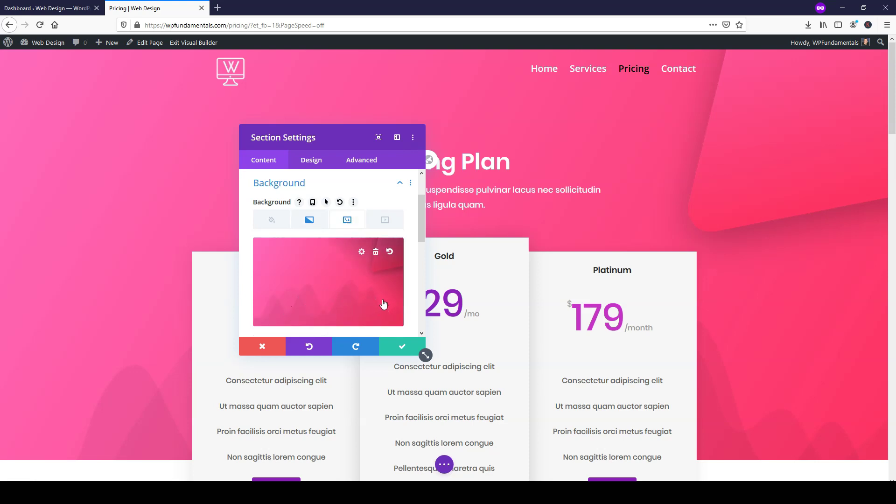
click(309, 222)
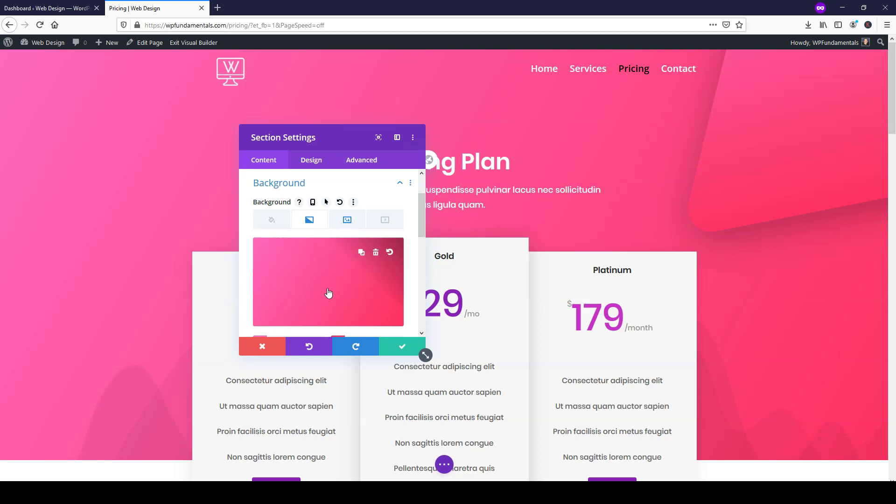
scroll(322, 282, down, 2)
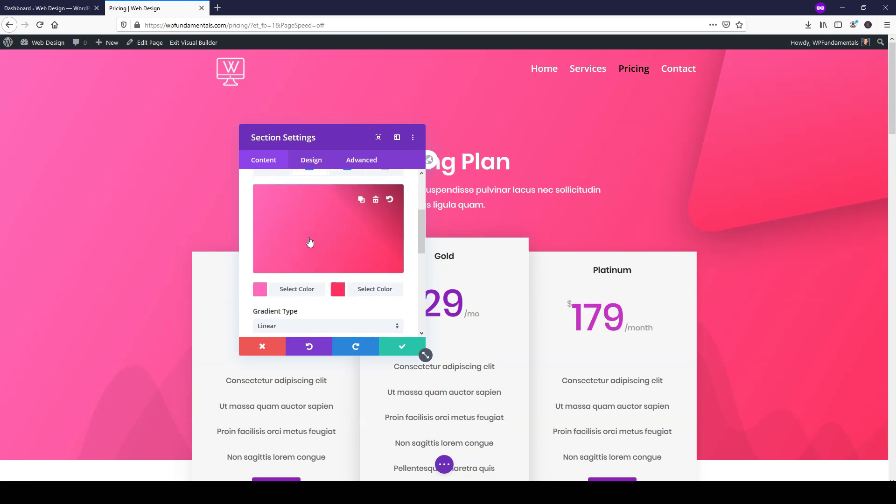
scroll(290, 262, up, 2)
scroll(290, 271, down, 1)
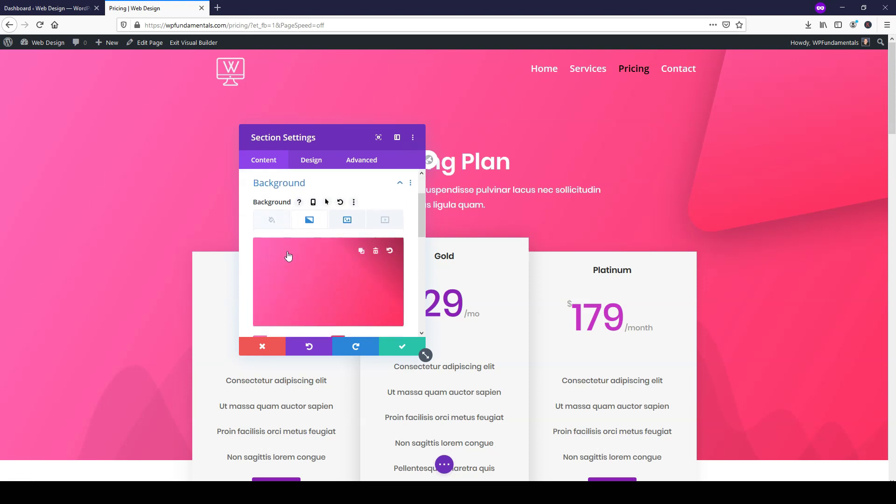
click(272, 220)
scroll(334, 288, down, 2)
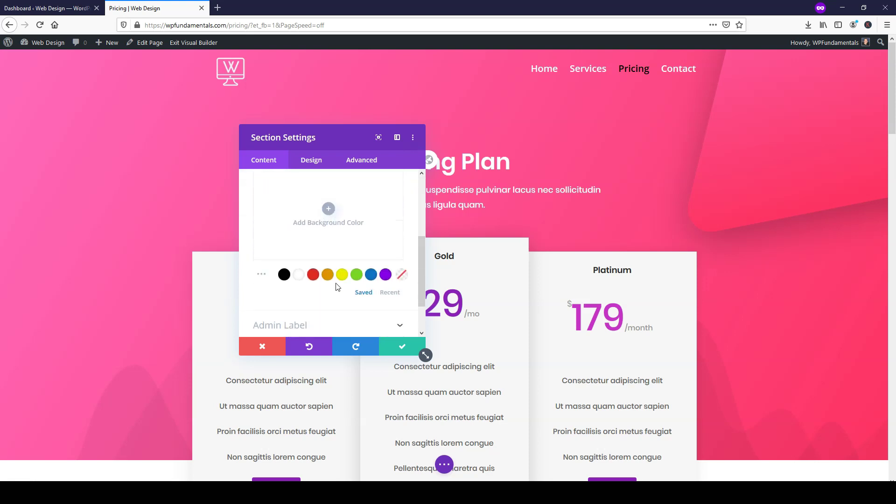
- Set the section colour to blue #0c71c3 and delete the pink gradient and background image
click(371, 239)
scroll(301, 228, up, 3)
click(316, 223)
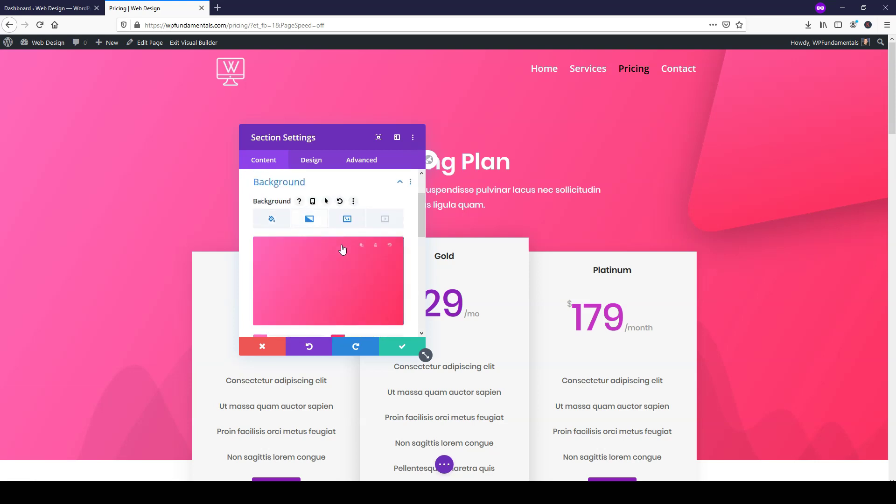
click(376, 252)
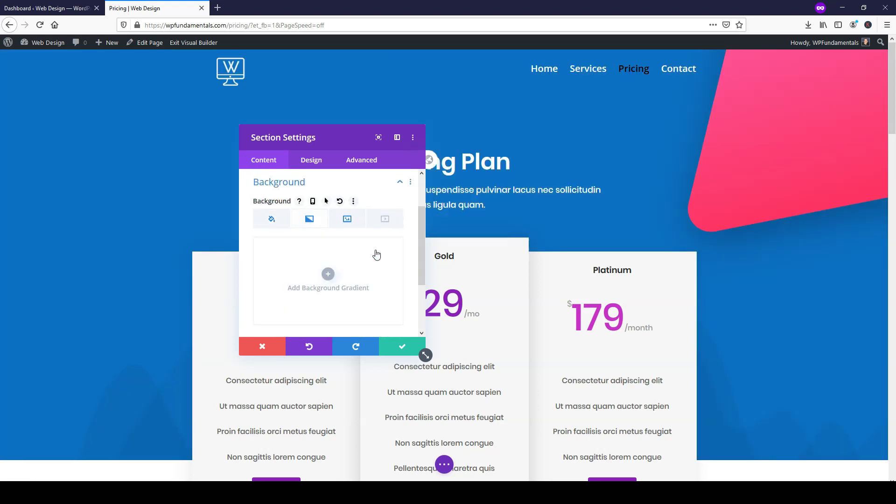
click(345, 227)
mouse_move(362, 276)
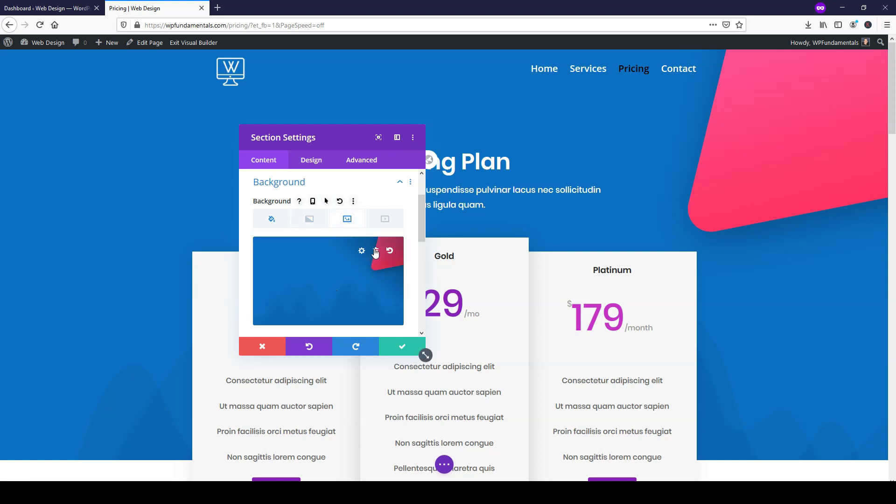
click(376, 253)
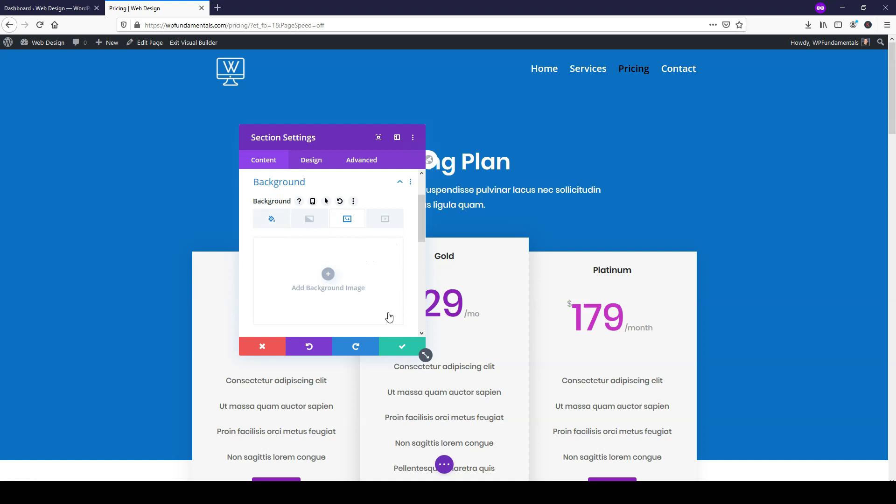
- Move the Section Settings panel off the heading and return to the background colour option
drag(330, 136, 392, 150)
scroll(418, 298, down, 2)
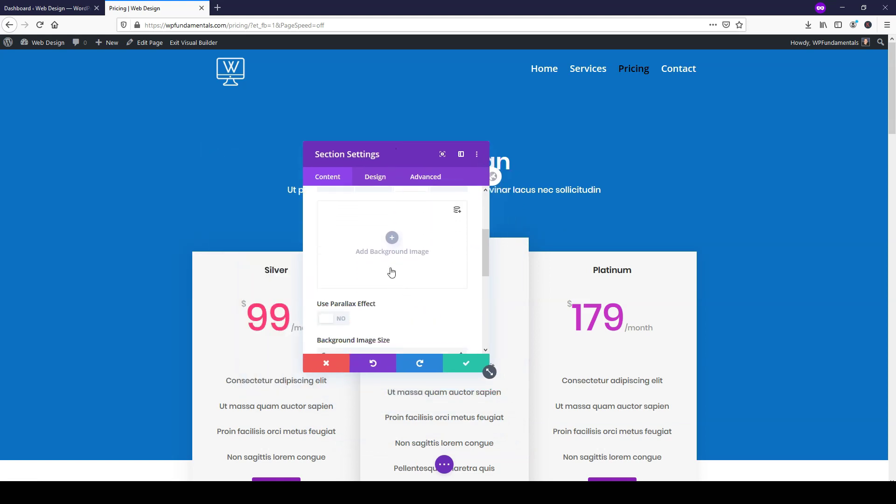
scroll(392, 272, up, 3)
click(335, 289)
scroll(417, 304, down, 2)
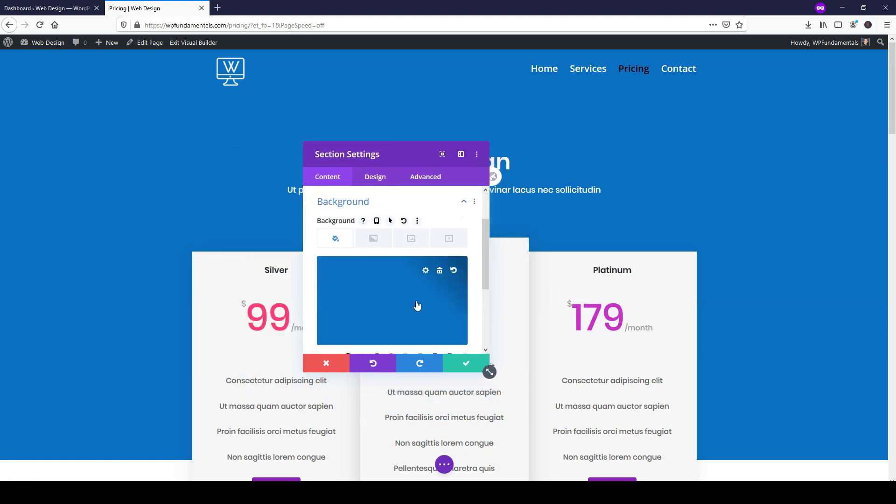
scroll(400, 301, down, 2)
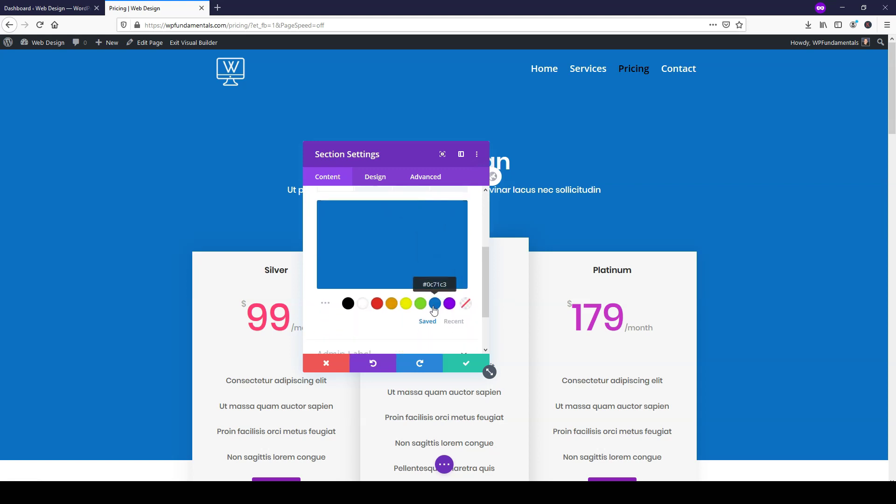
- Choose magenta #ce04b3 in the colour chooser and save the section background
click(395, 255)
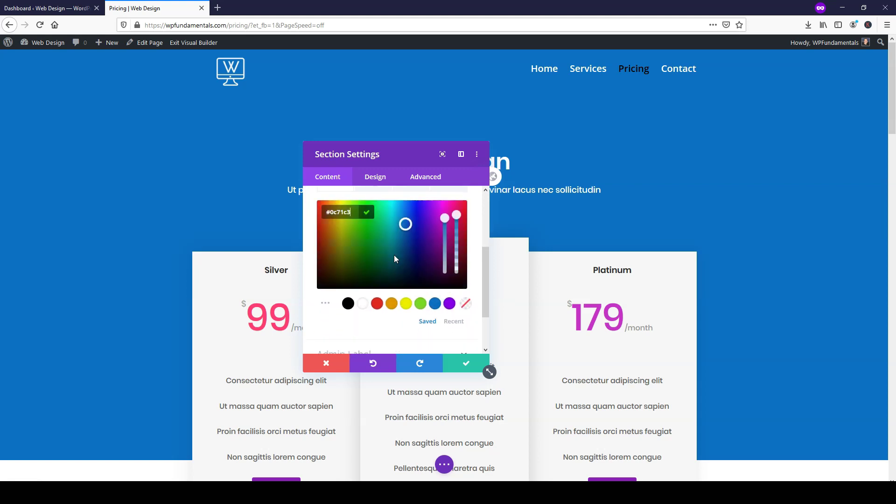
drag(405, 224, 332, 214)
click(441, 210)
mouse_move(435, 211)
mouse_down()
mouse_move(404, 252)
mouse_move(338, 254)
mouse_move(364, 226)
mouse_move(352, 206)
mouse_move(450, 209)
mouse_up()
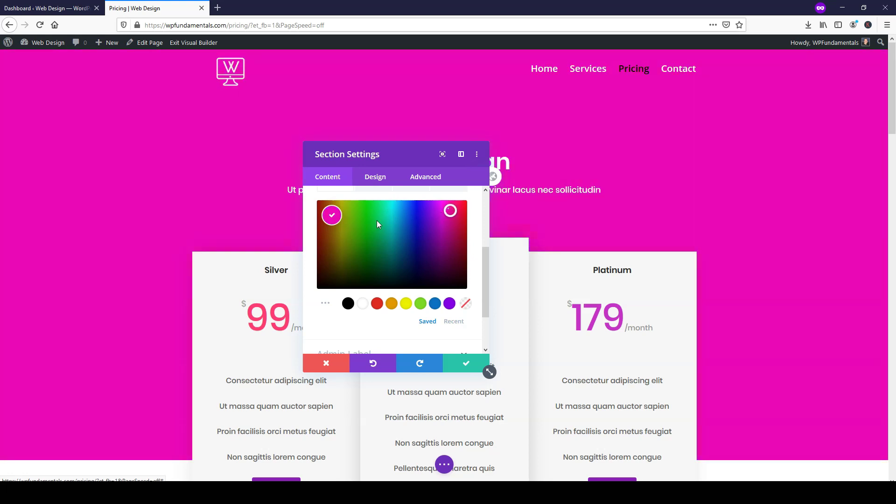
click(379, 231)
drag(393, 239, 448, 220)
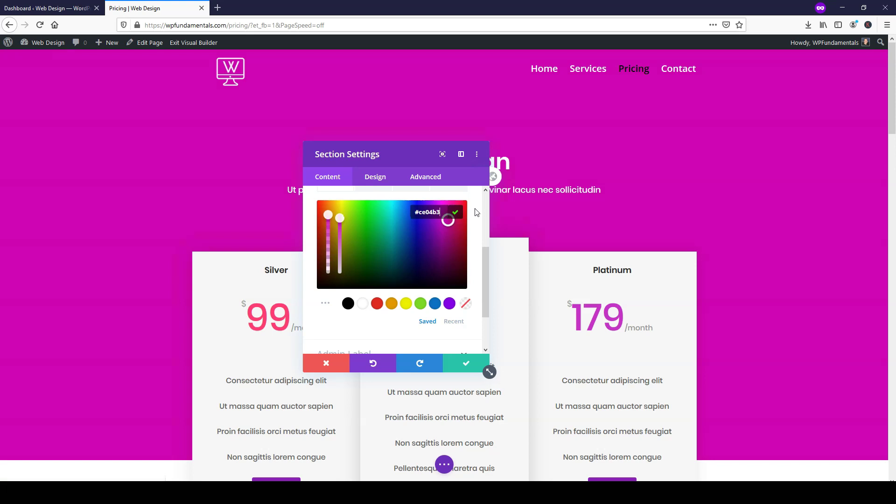
scroll(761, 146, down, 2)
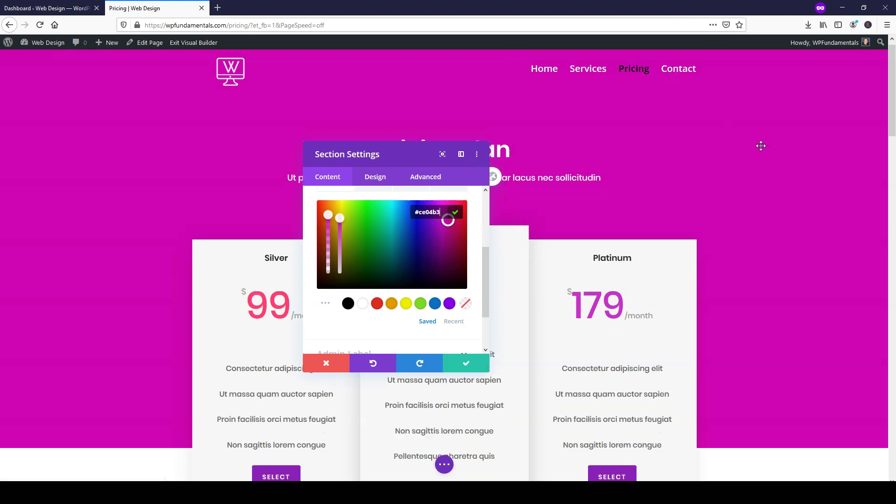
scroll(747, 134, up, 2)
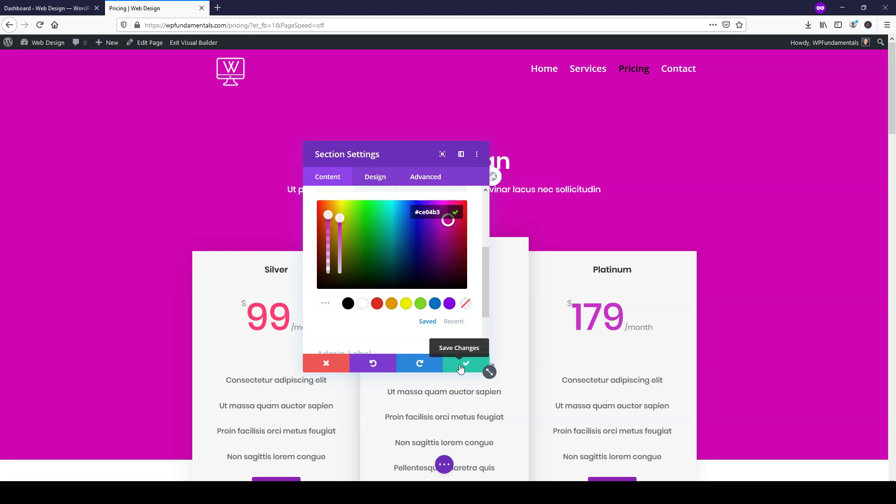
click(461, 366)
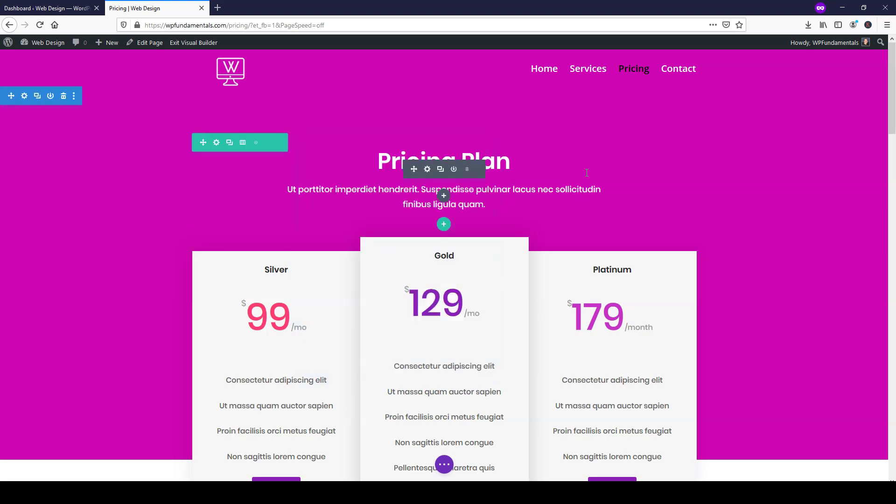
- Open the Pricing Tables settings and the Silver plan's settings beside the cards
scroll(589, 158, down, 2)
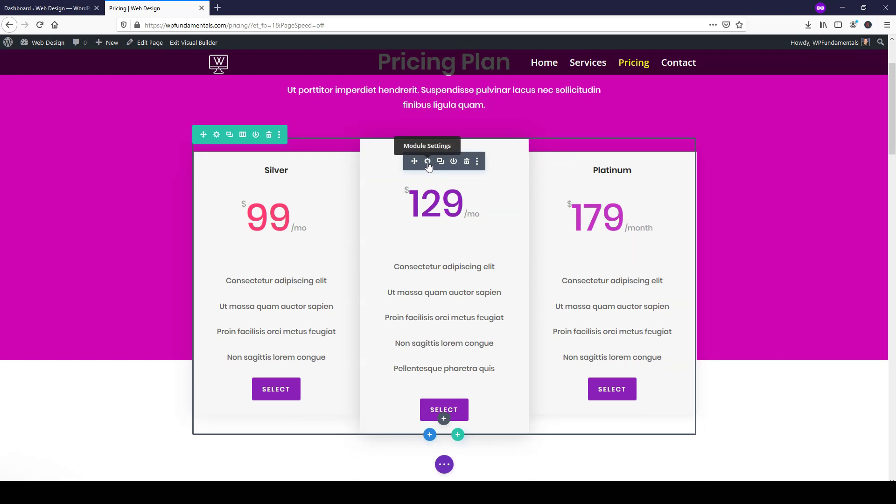
click(427, 161)
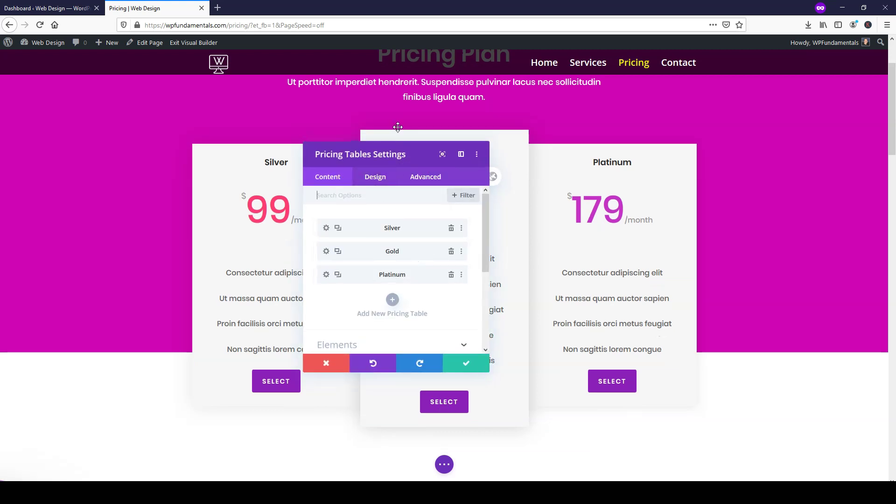
drag(423, 152, 794, 205)
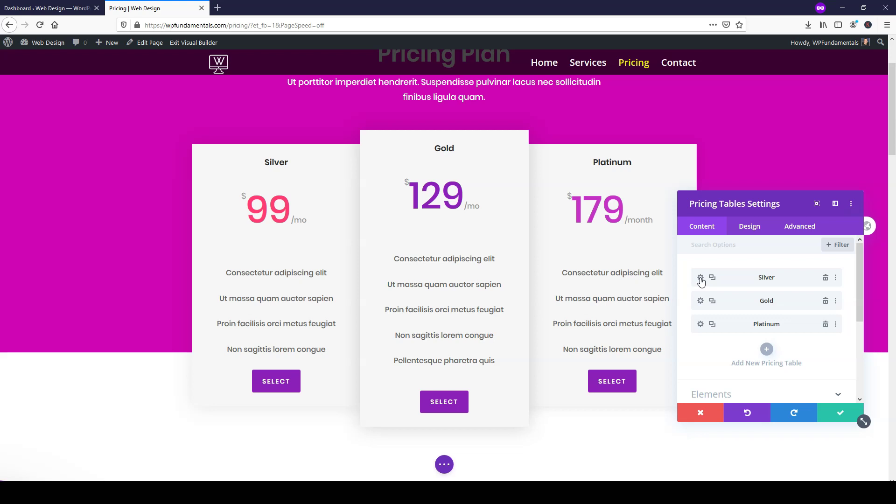
click(701, 278)
drag(767, 200, 731, 147)
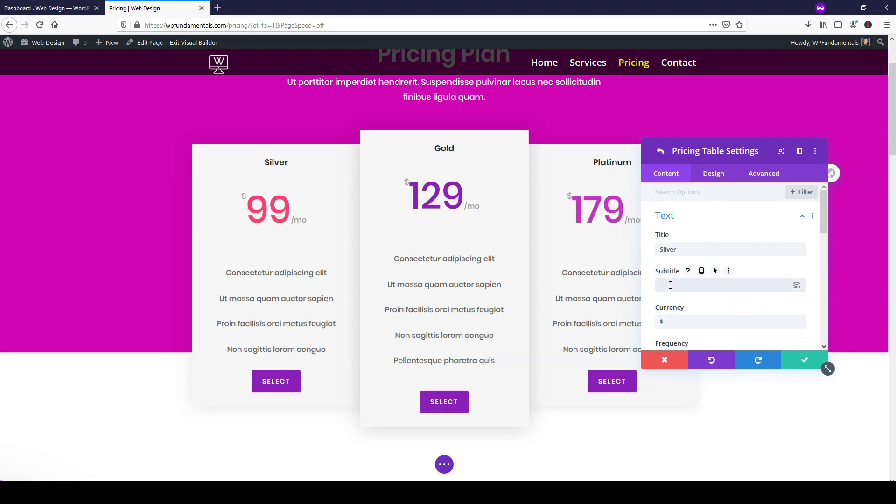
- Type 'Su' in the Silver subtitle and make the subtitle text black
text(Subtitle)
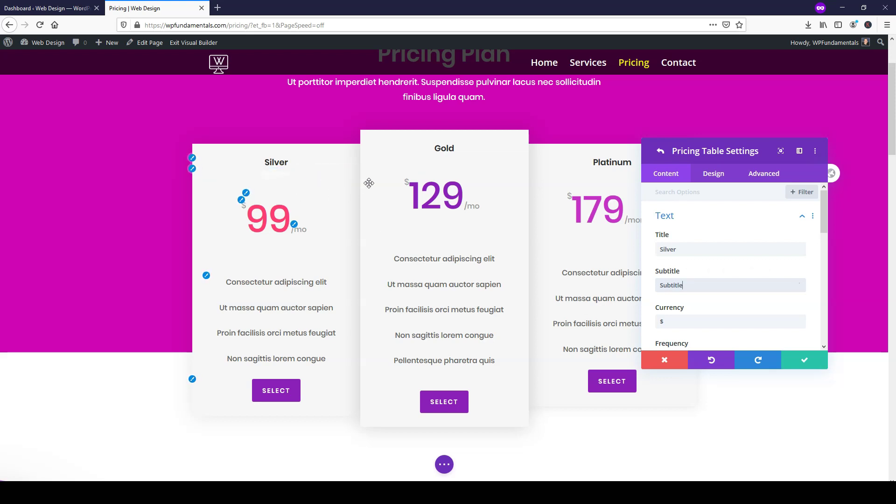
click(714, 177)
scroll(698, 294, down, 1)
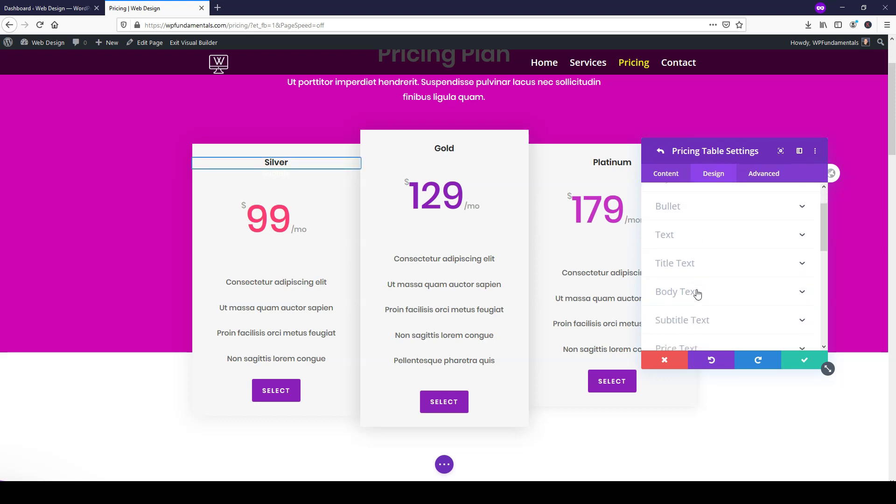
click(695, 304)
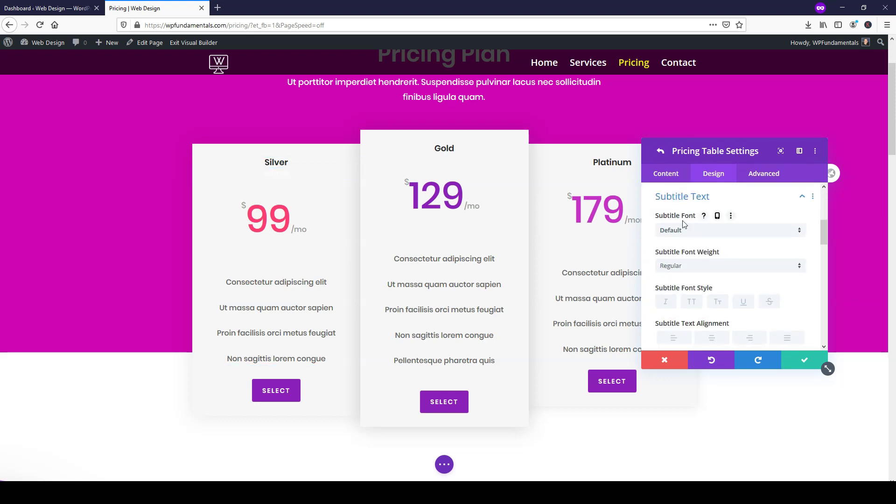
scroll(696, 276, down, 3)
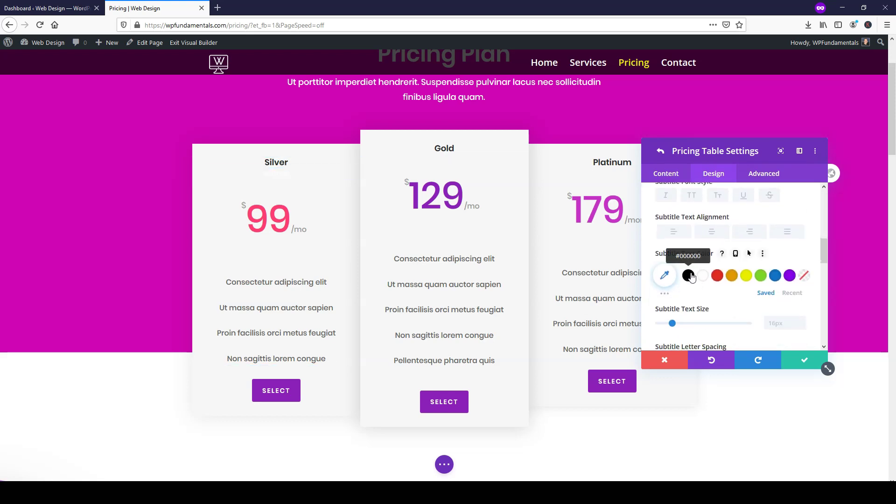
click(689, 276)
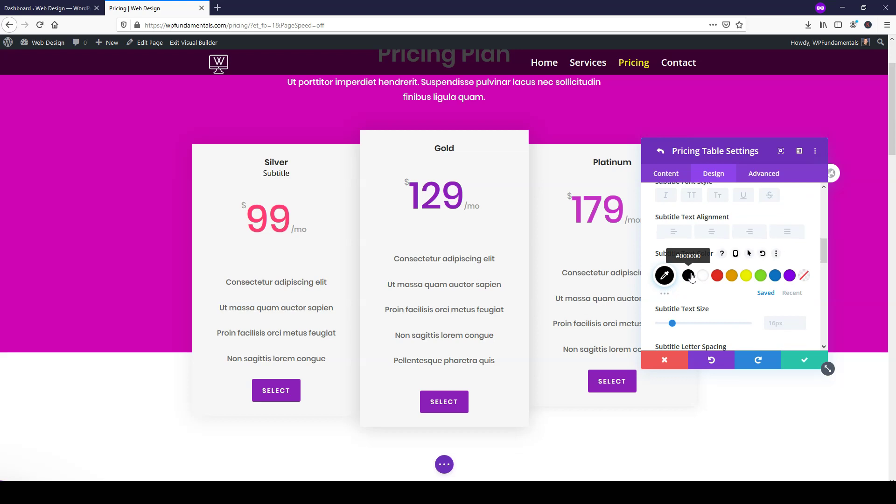
click(669, 177)
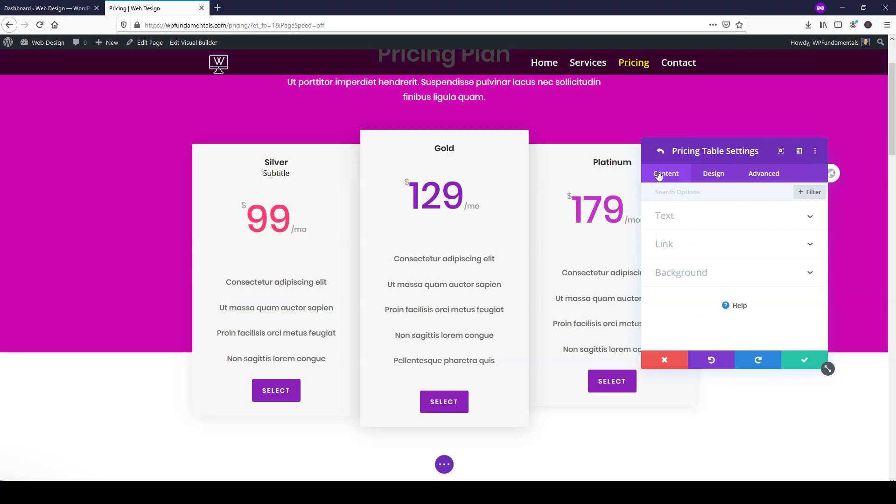
- Open the Silver table's settings and delete its subtitle text
click(661, 151)
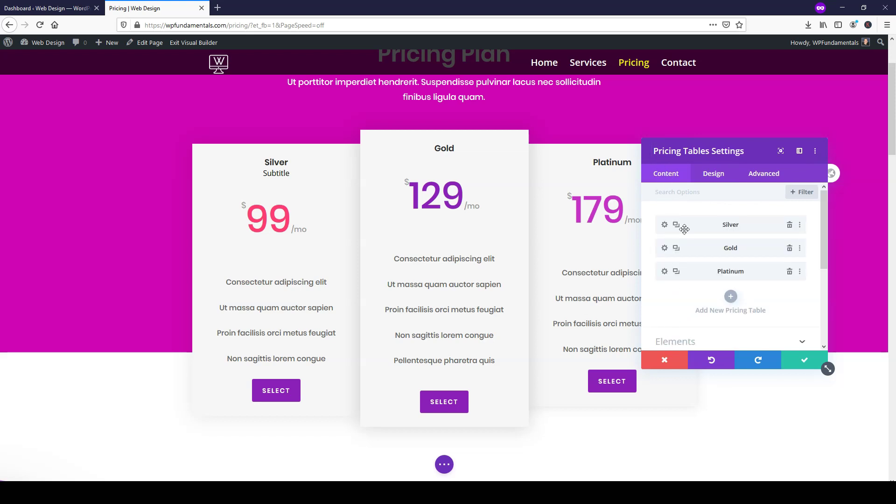
click(665, 227)
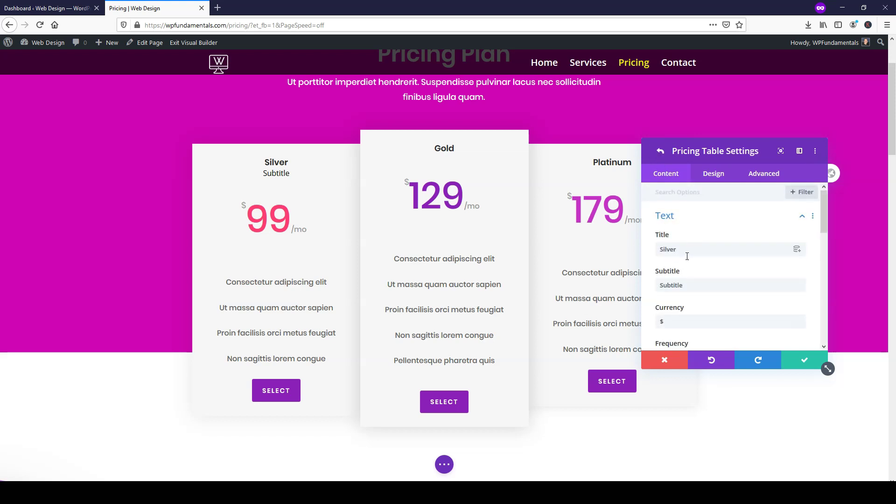
drag(687, 285, 648, 286)
key(BackSpace)
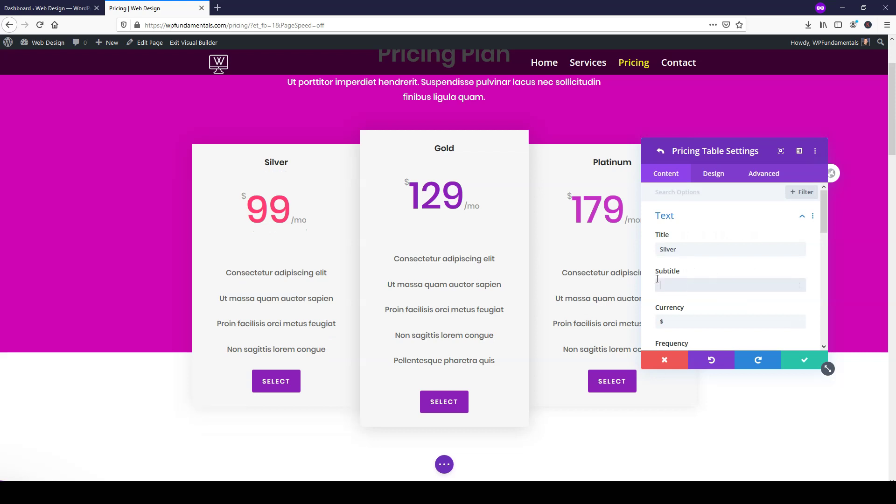
- Retype the frequency as 'mo' and change the button label to 'Get Me!'
scroll(677, 273, down, 1)
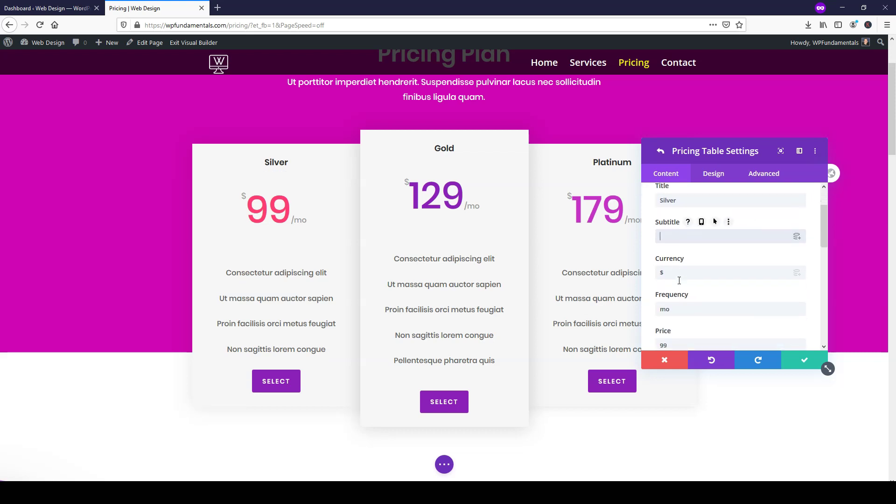
scroll(669, 271, down, 1)
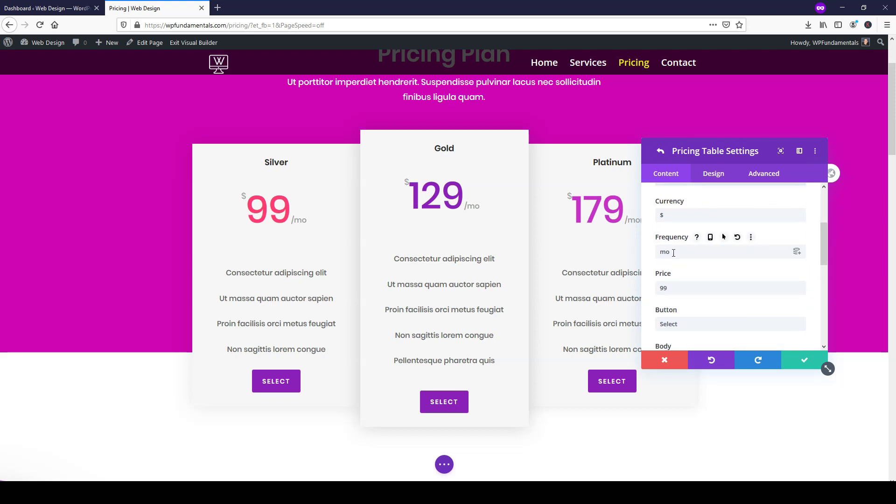
drag(675, 253, 661, 253)
key(BackSpace)
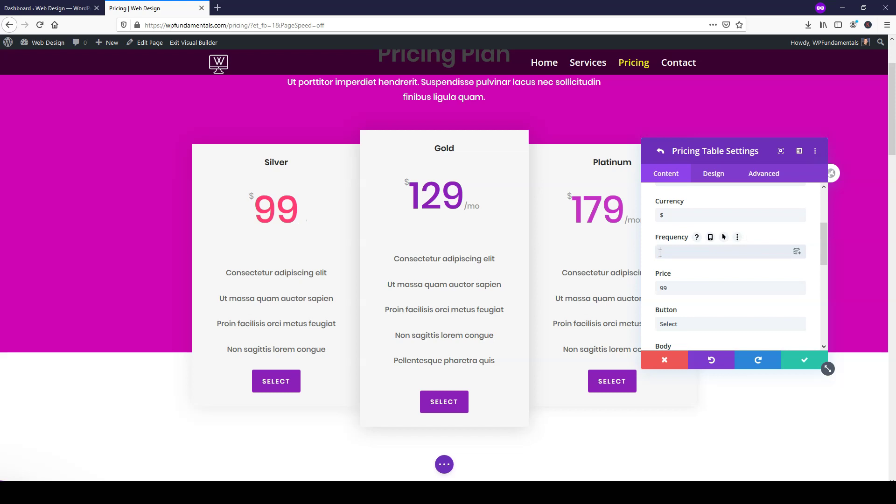
text(mo)
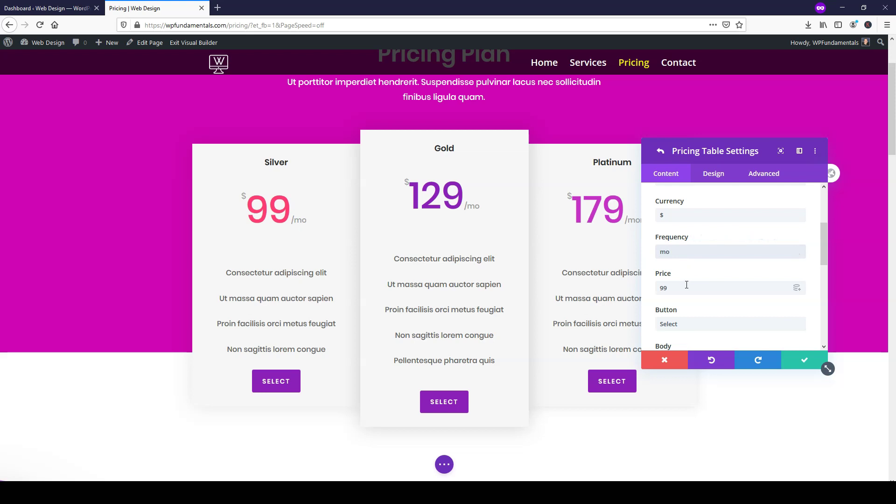
scroll(684, 282, down, 2)
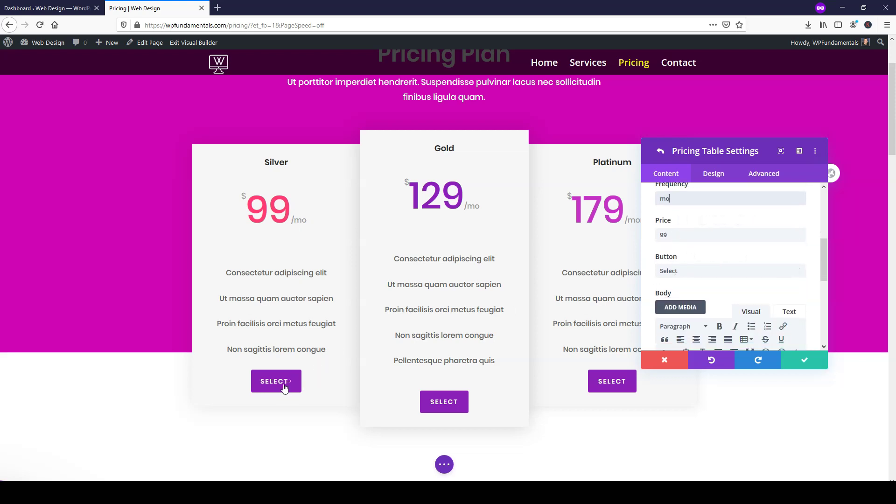
double_click(697, 272)
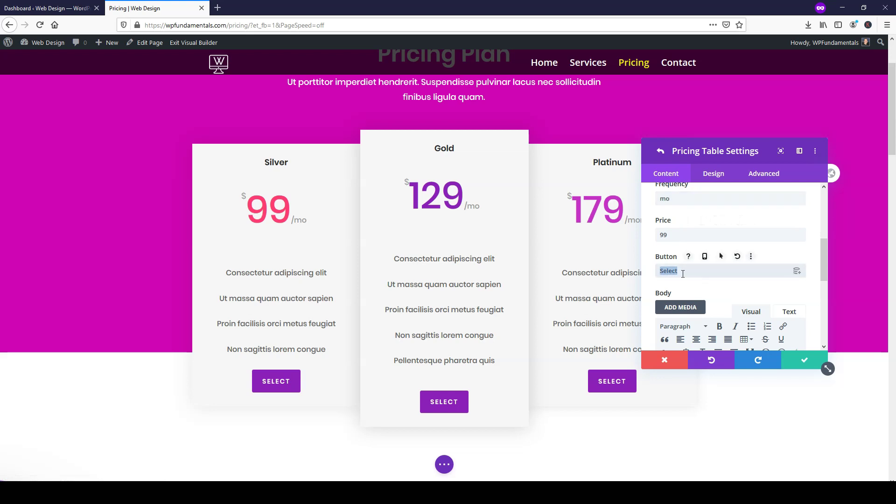
text(Get Me)
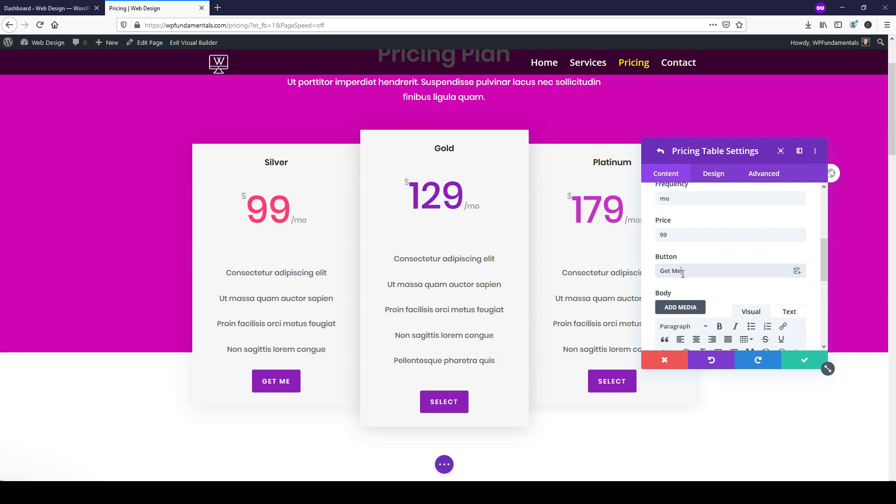
text(!)
scroll(688, 241, up, 1)
- Add a struck-through '-Row 5 option' line to Silver's features and save the Silver item
scroll(688, 242, down, 5)
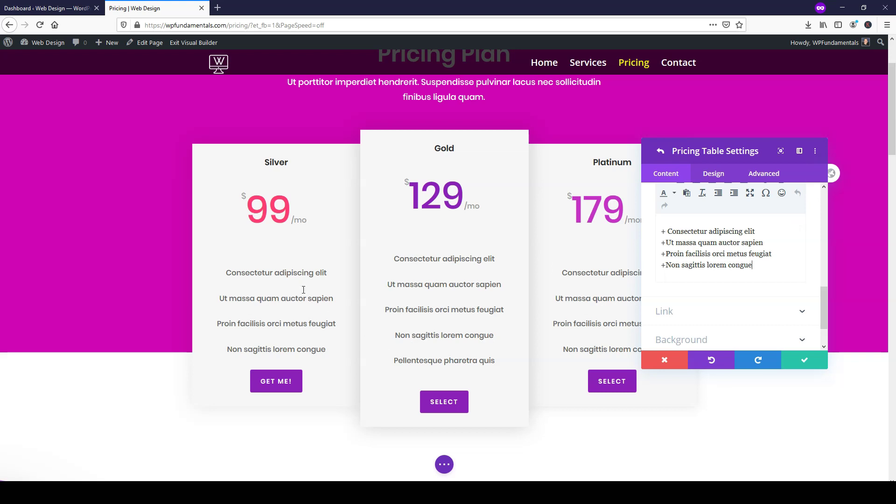
scroll(705, 304, up, 2)
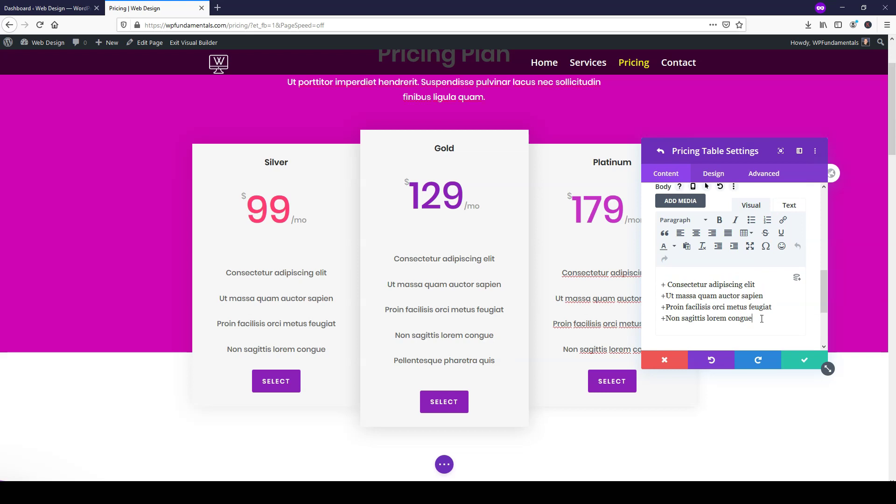
key(Return)
key(Return)
key(BackSpace)
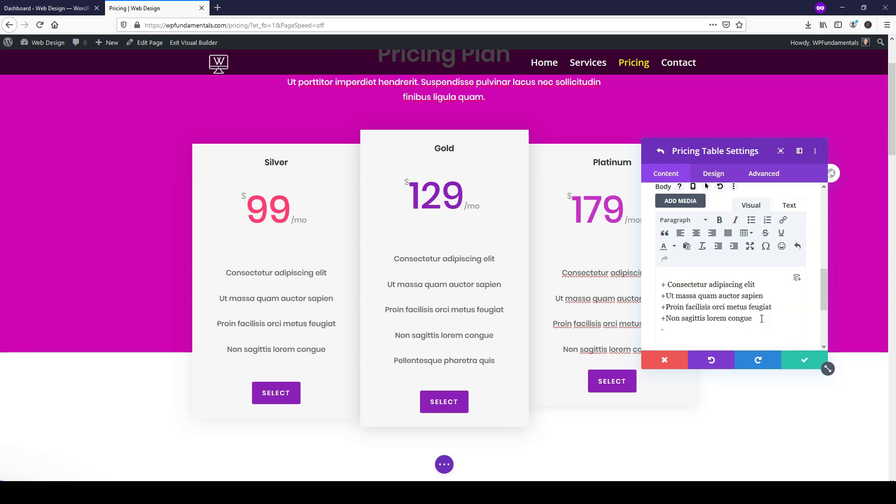
text(-Row 5 option)
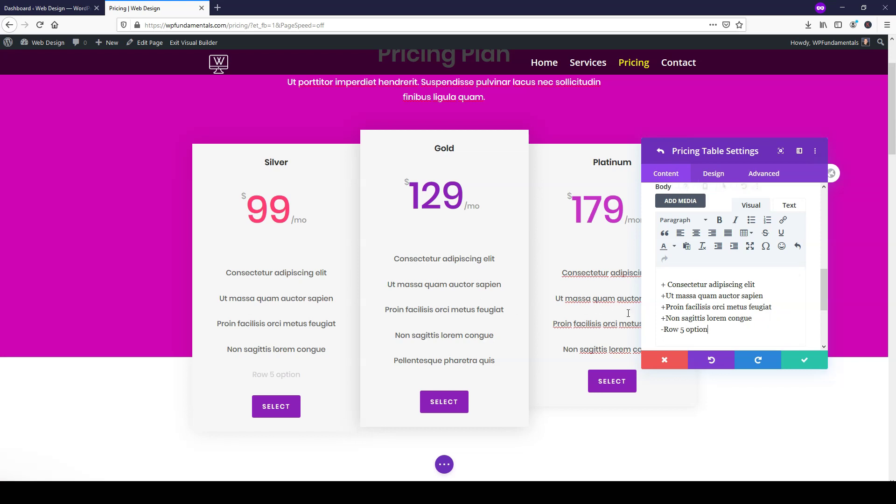
drag(709, 329, 669, 333)
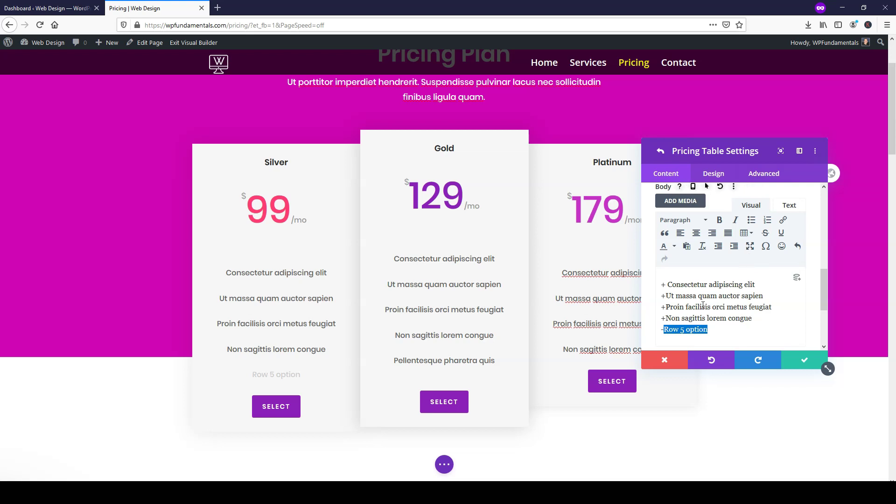
click(765, 238)
click(803, 360)
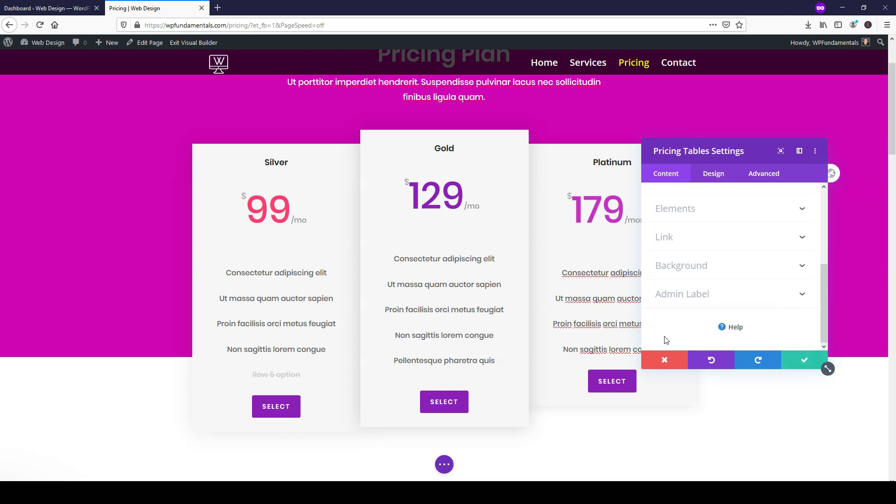
- In Gold's Design > Layout settings, set Make This Table Featured to No
scroll(701, 234, up, 3)
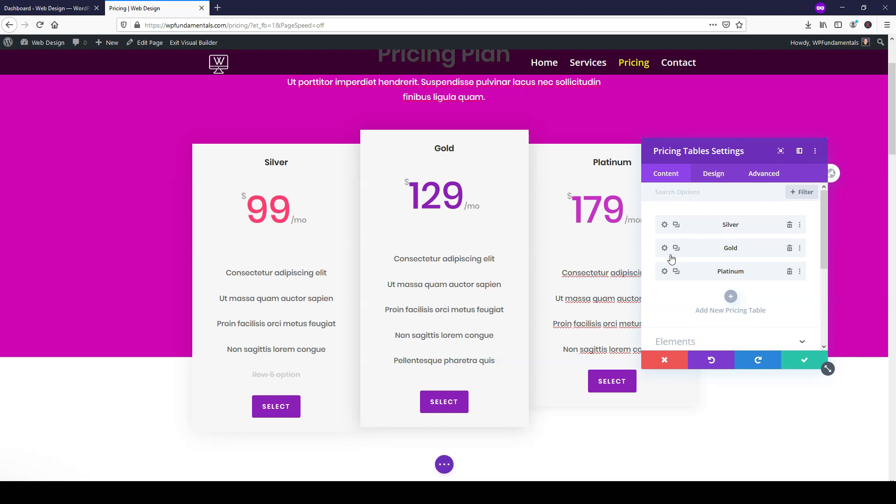
click(665, 249)
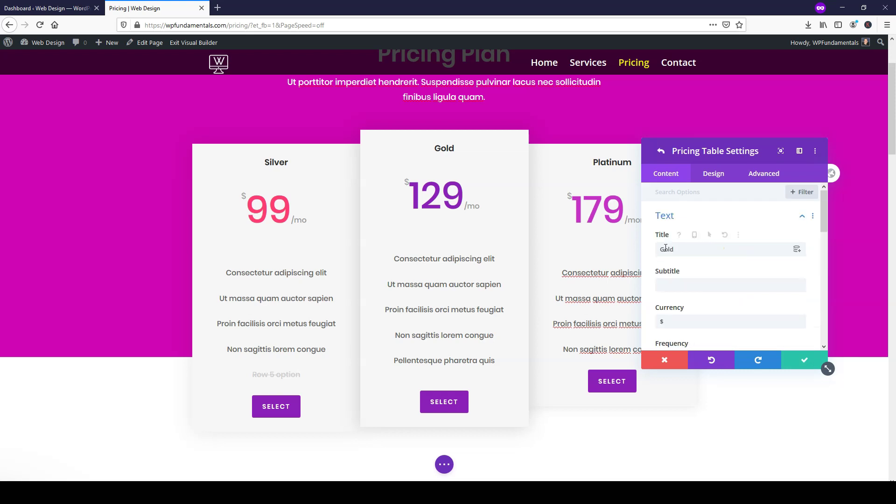
click(711, 180)
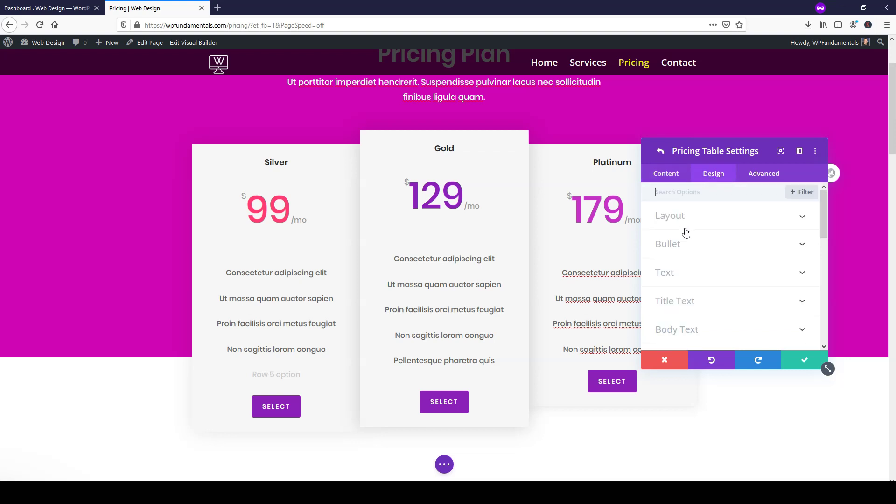
click(691, 219)
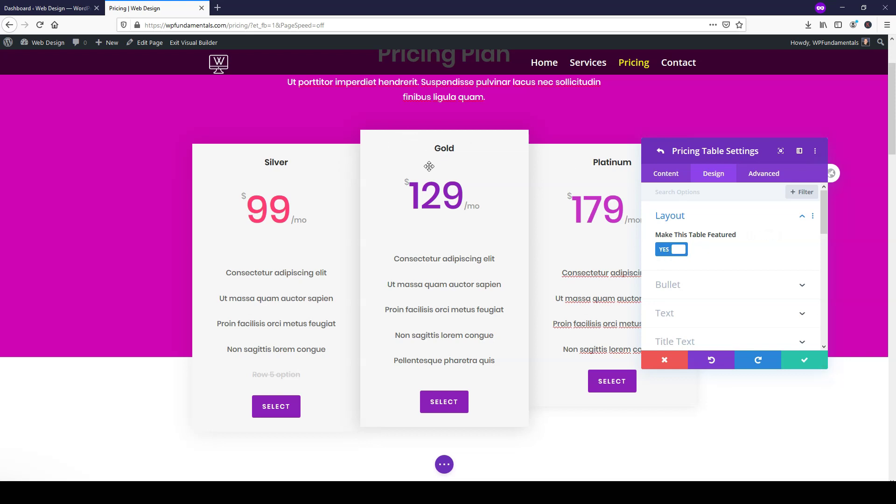
click(663, 252)
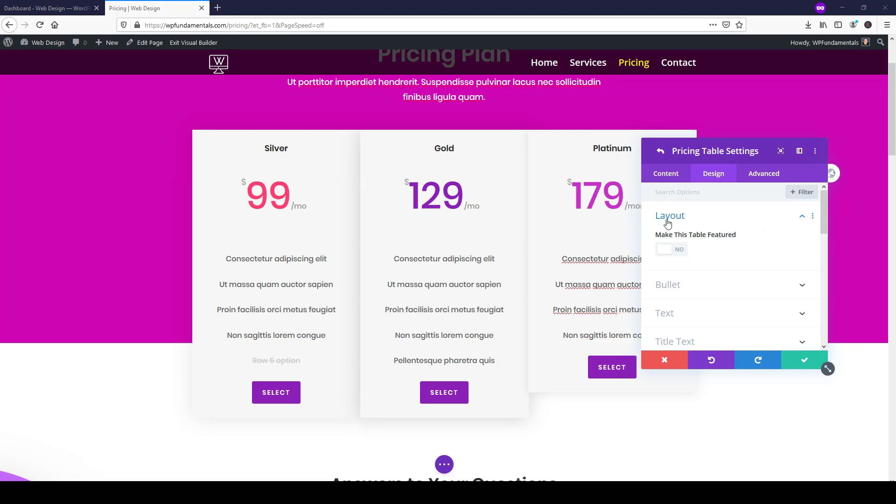
- Add a '+Row Number 5' line to the Platinum plan's feature list and save it
click(658, 174)
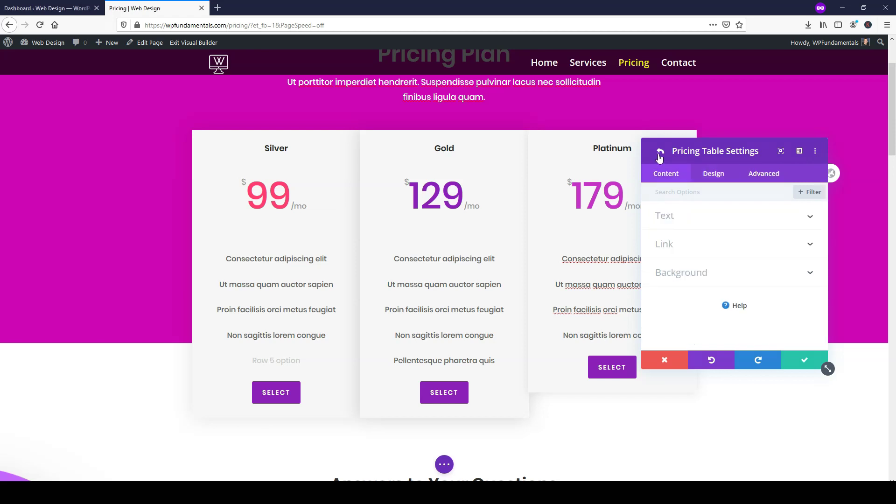
click(661, 151)
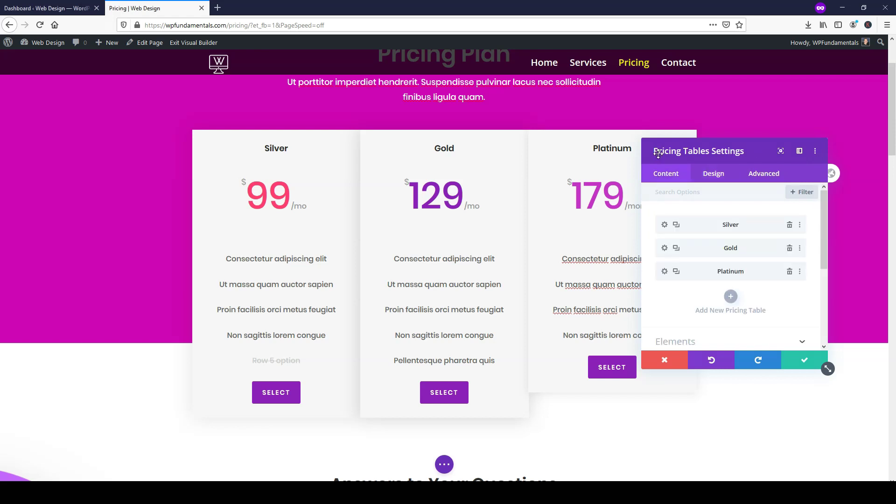
click(665, 272)
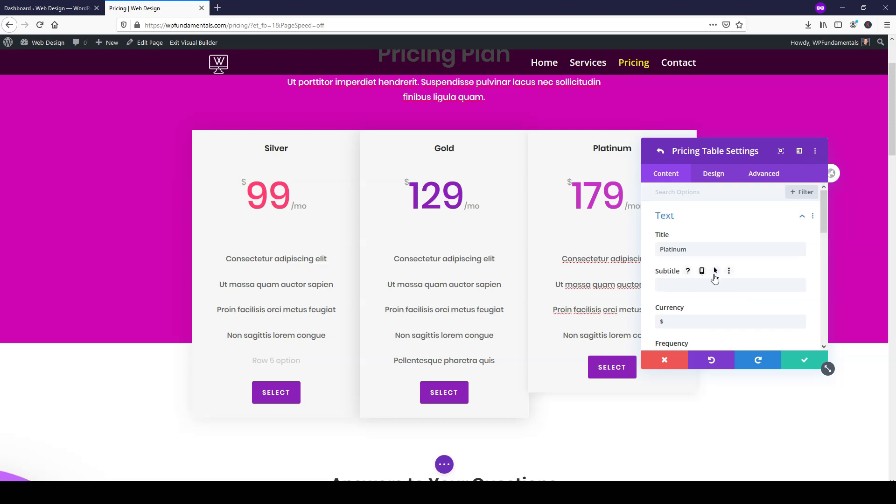
scroll(715, 280, down, 3)
scroll(719, 283, down, 3)
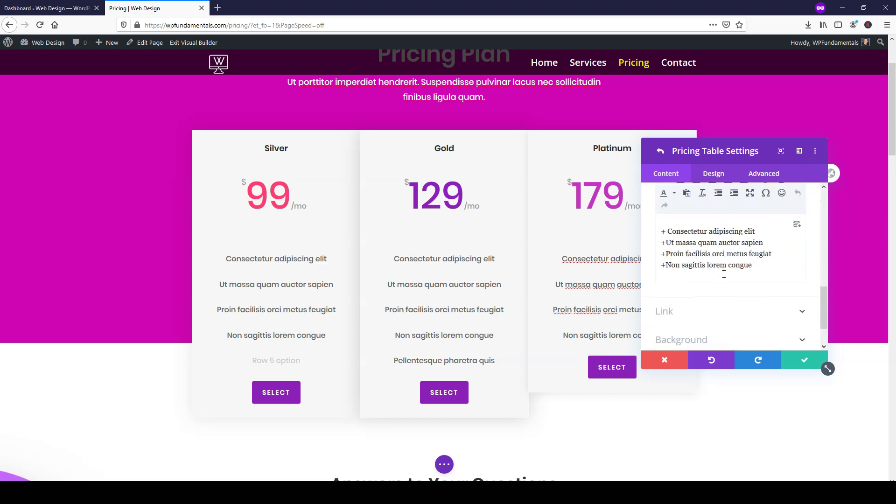
click(765, 265)
key(Return)
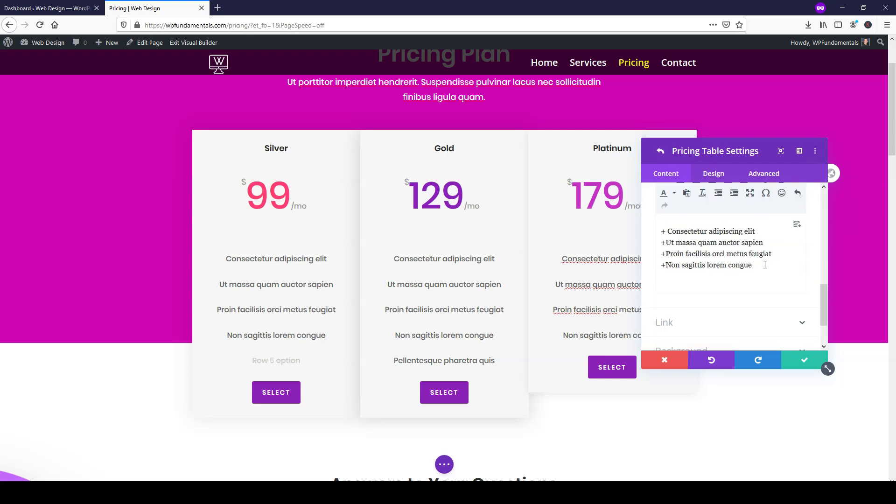
text(+Row Number 5)
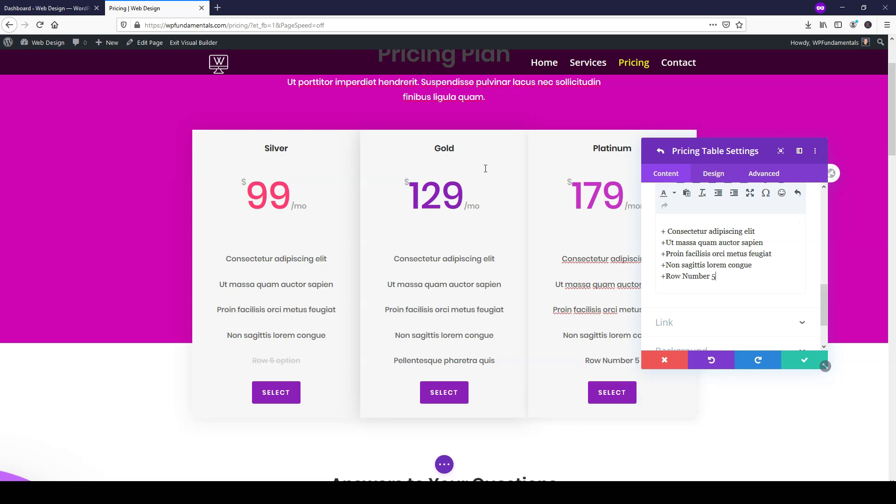
drag(727, 152, 768, 90)
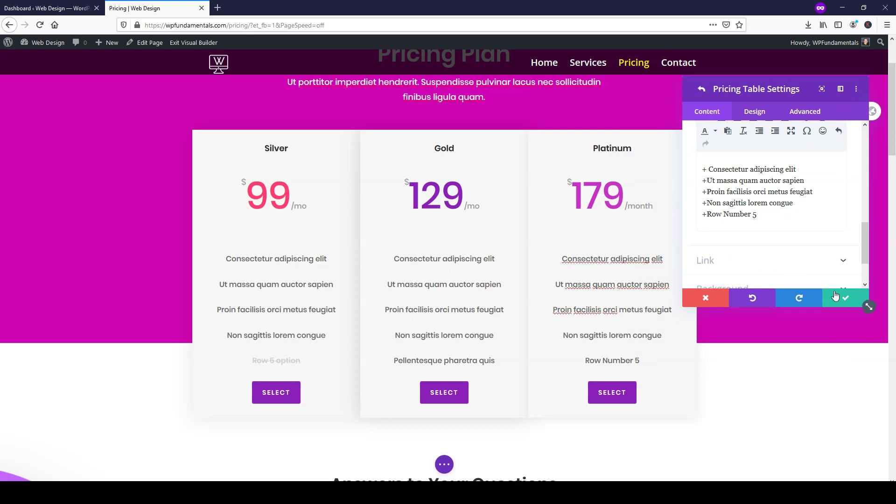
click(839, 297)
scroll(743, 242, up, 2)
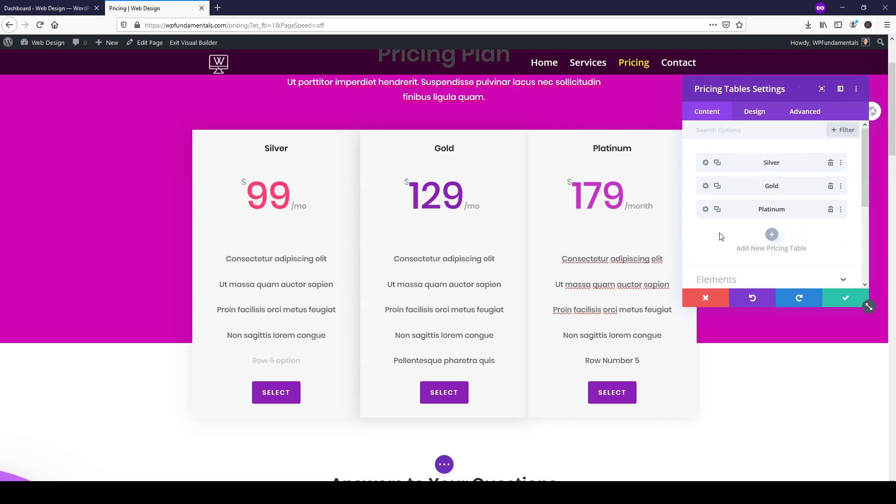
- In Gold's Design > Layout settings, set Make This Table Featured to Yes
click(705, 187)
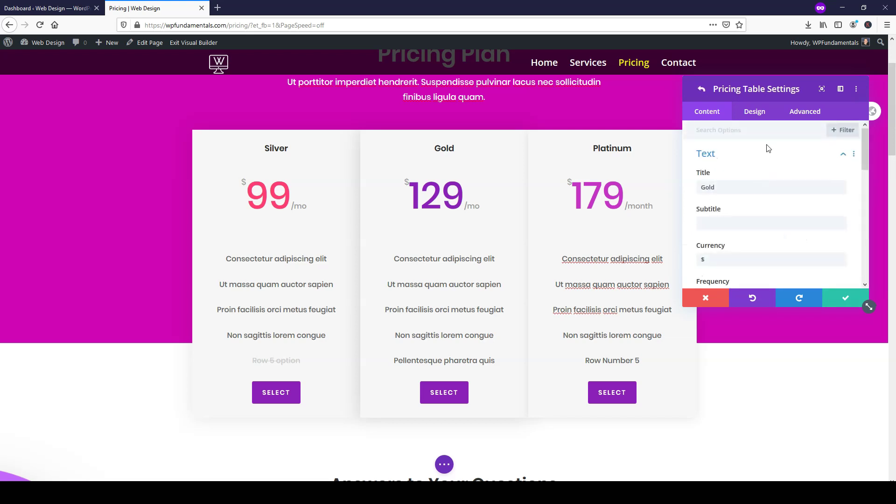
click(760, 115)
click(734, 154)
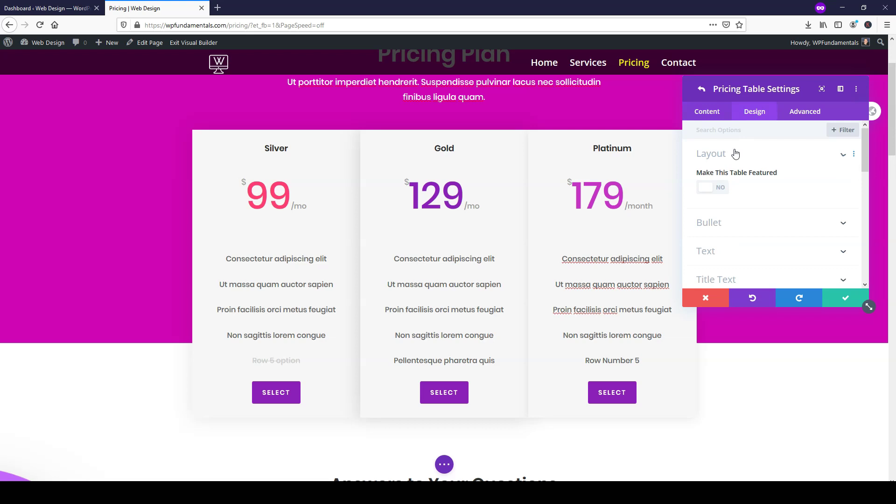
click(722, 188)
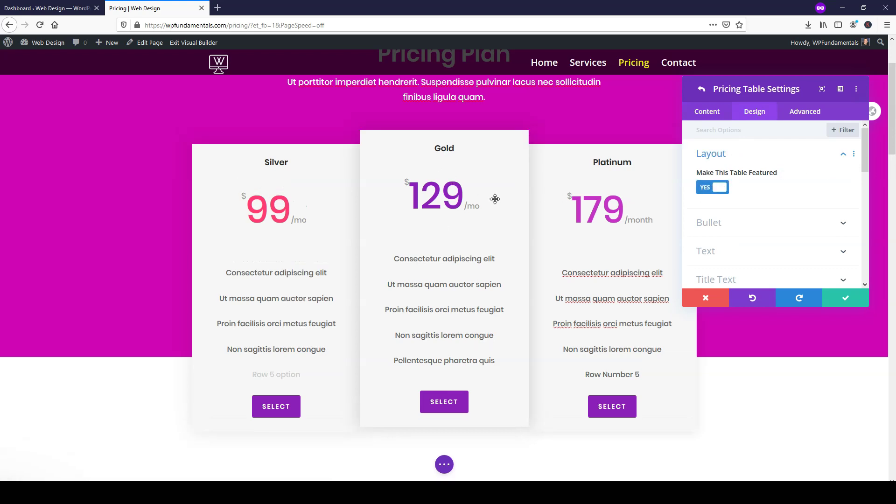
click(719, 154)
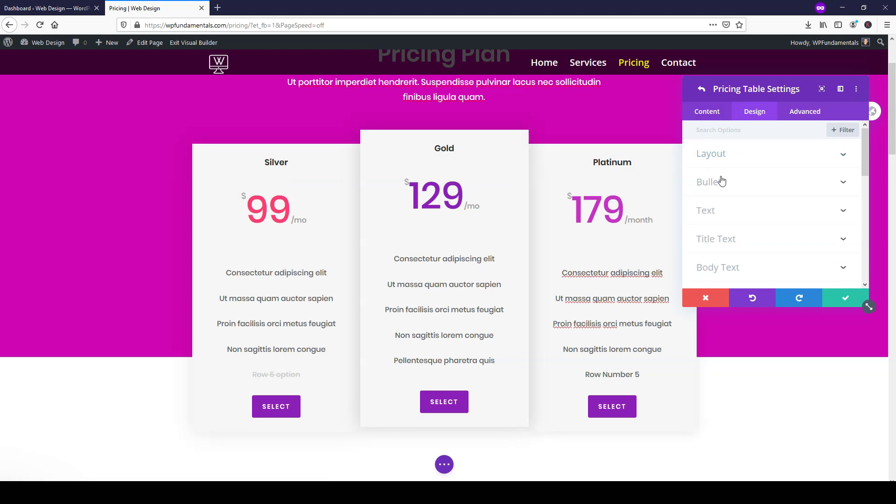
- Try centre and left text alignment in Gold's Text options, then collapse them
click(719, 213)
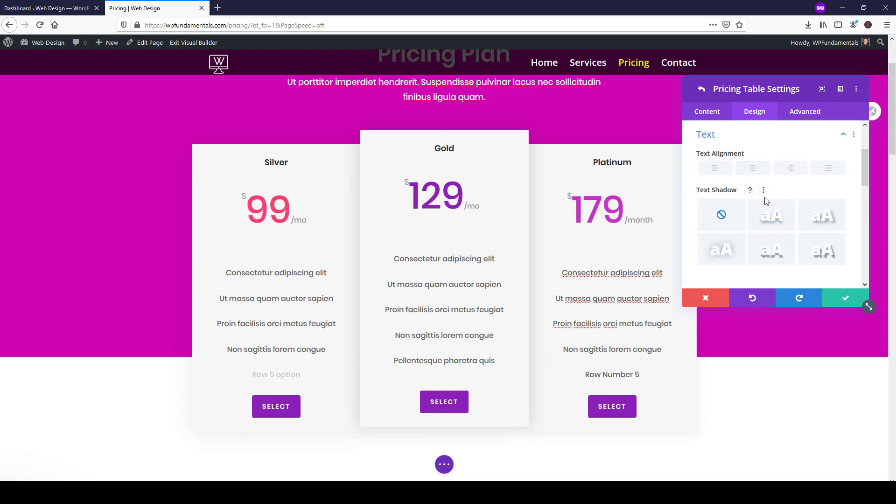
click(754, 171)
click(723, 172)
click(779, 136)
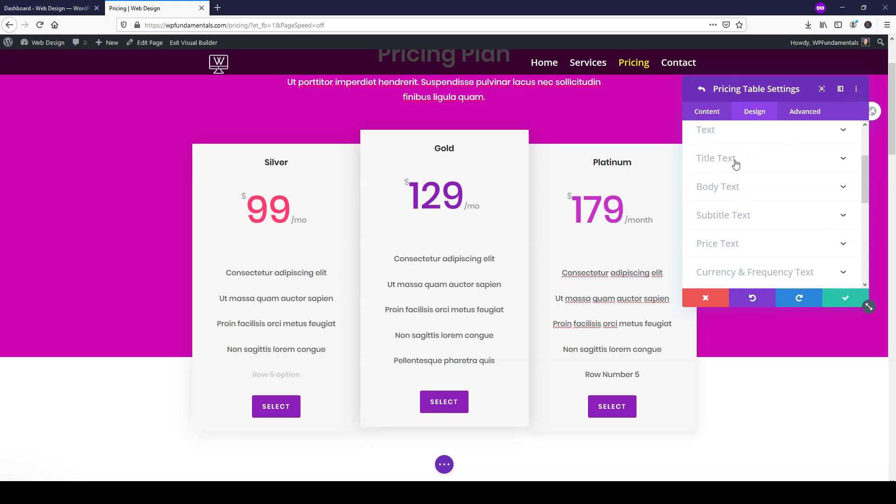
- Try a red Gold header background in Title Text, then reset it to transparent
click(737, 163)
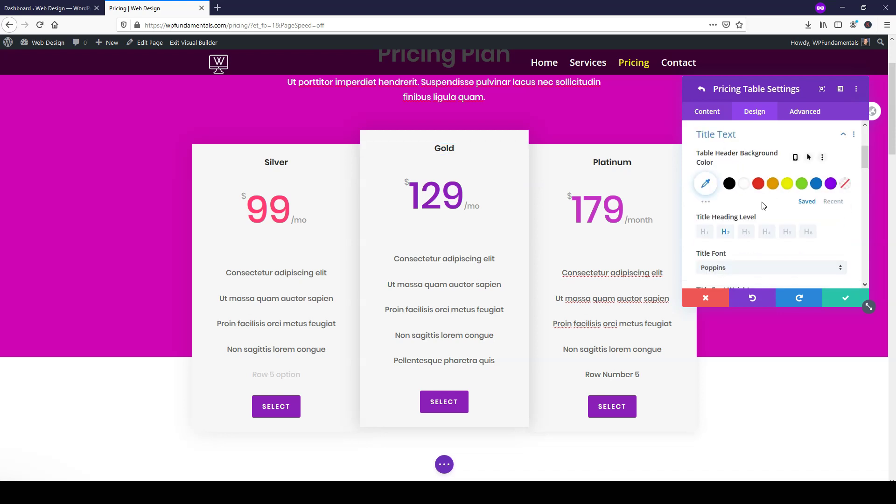
click(760, 185)
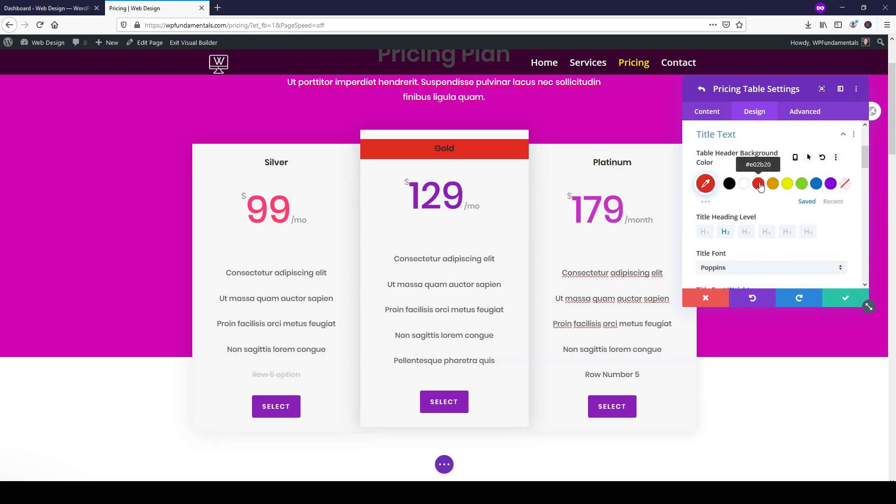
click(845, 184)
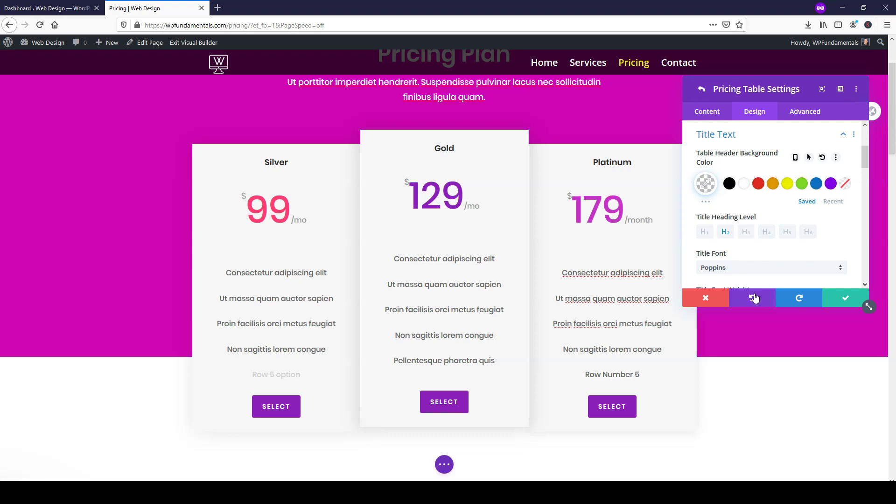
click(822, 136)
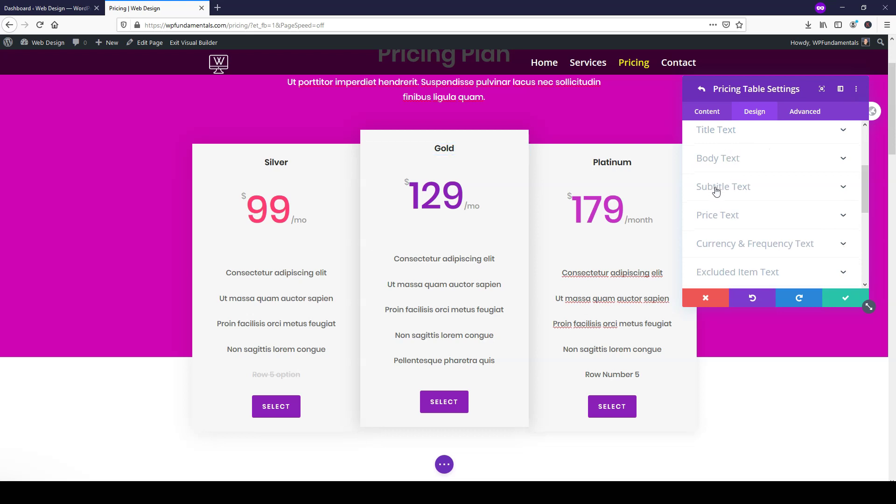
- Leave Gold's body text non-italic and set its Body Text Color to black #000000
click(717, 159)
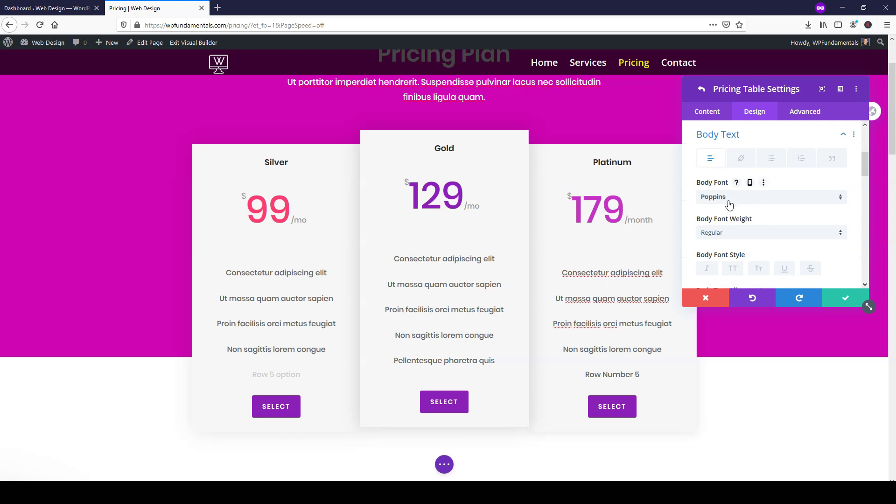
scroll(759, 220, down, 1)
click(707, 216)
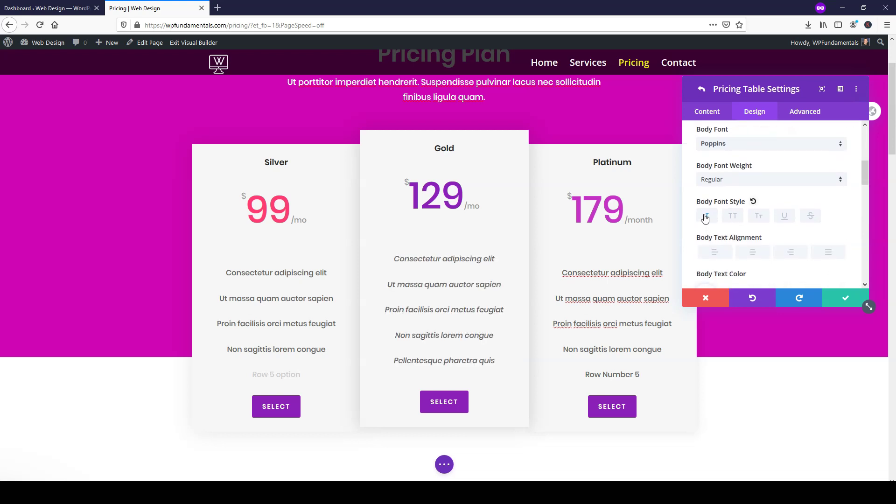
click(706, 217)
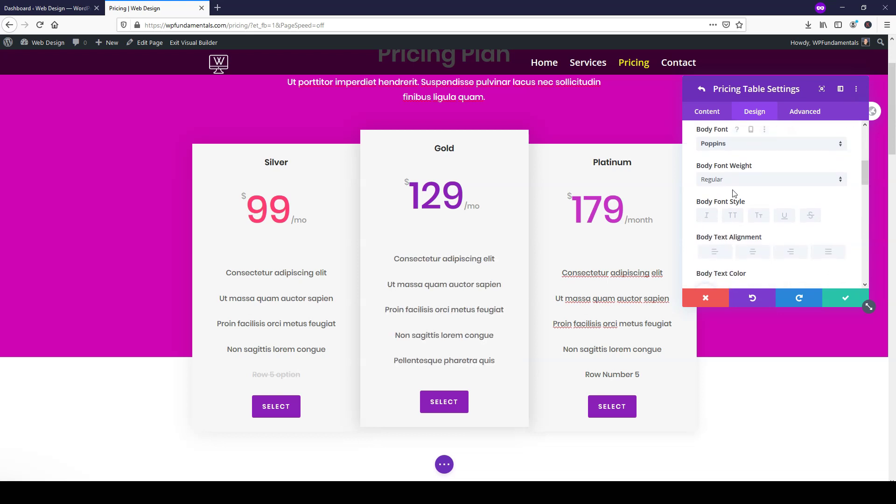
scroll(734, 193, down, 2)
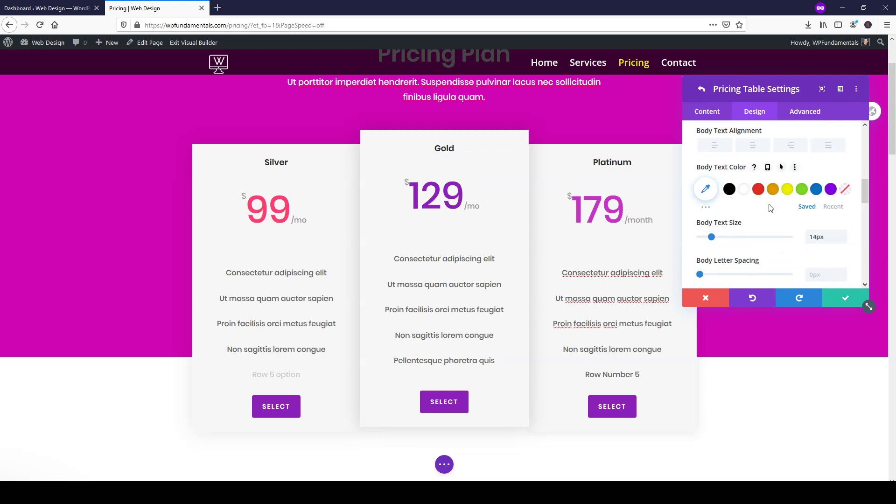
click(731, 192)
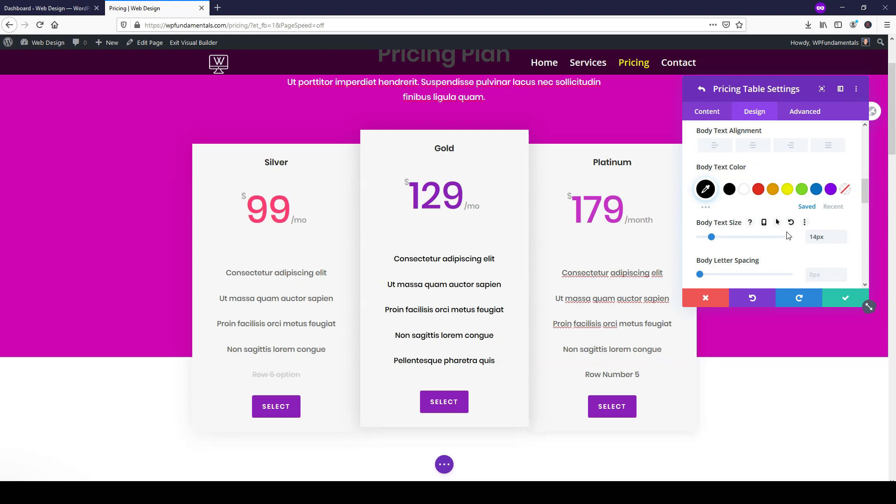
scroll(766, 239, down, 2)
scroll(759, 240, down, 2)
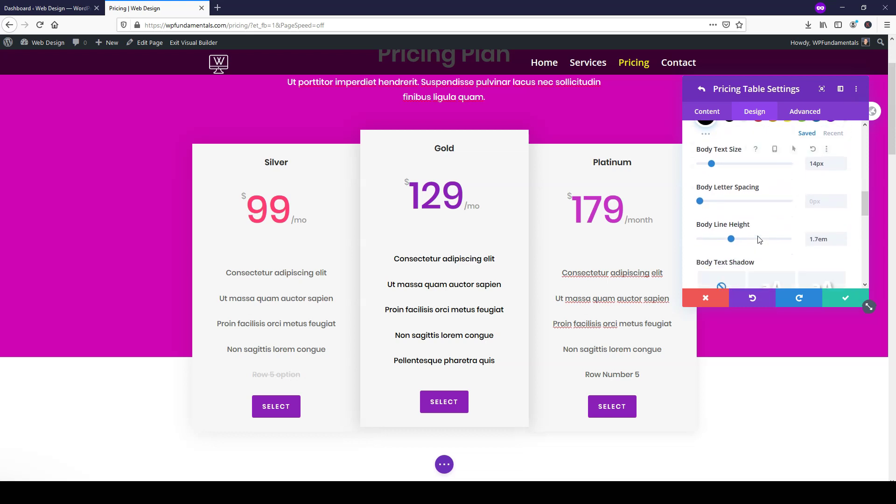
scroll(757, 226, up, 5)
scroll(803, 200, up, 2)
click(823, 182)
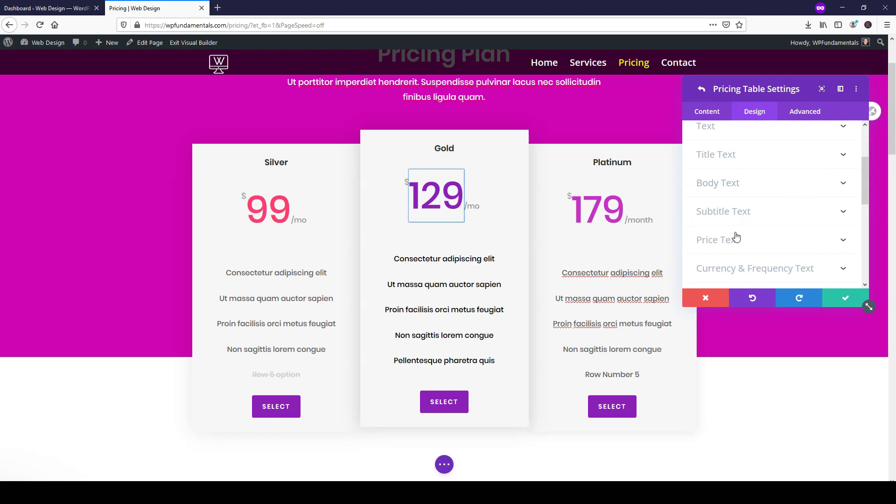
- Colour the Gold table's 129 price green #199e45 and close the pricing table settings
scroll(740, 229, down, 2)
click(738, 188)
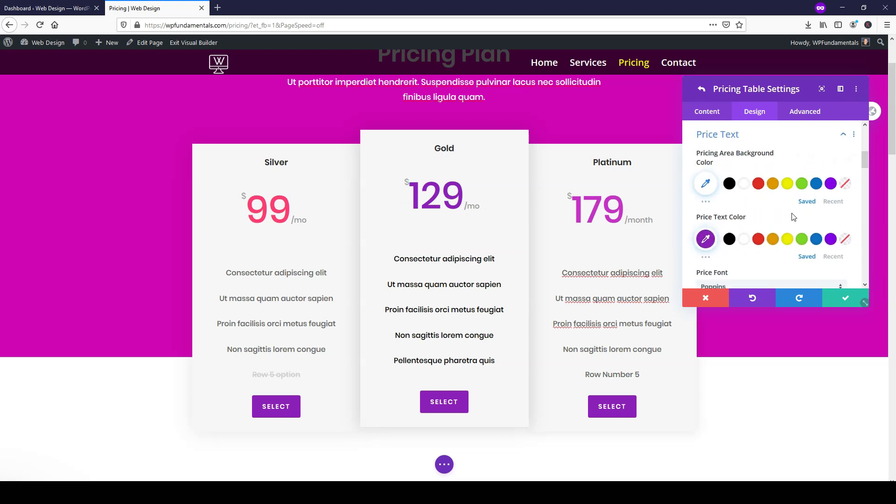
click(802, 240)
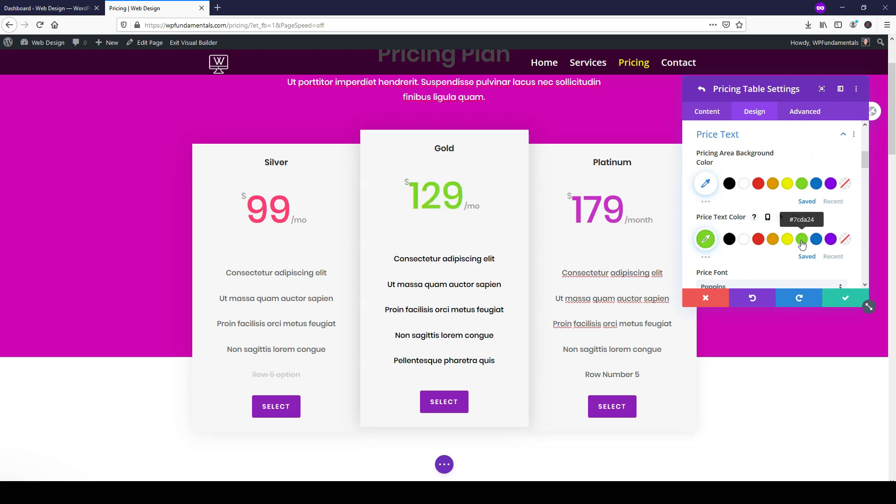
click(706, 243)
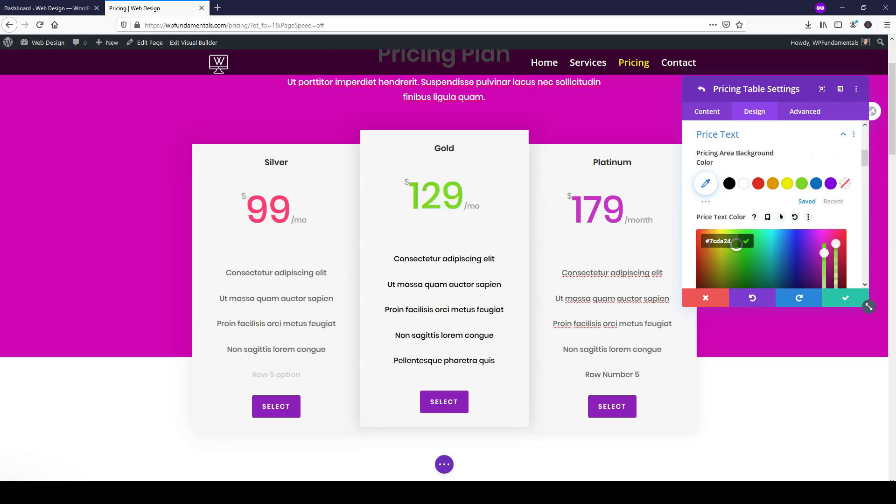
click(758, 264)
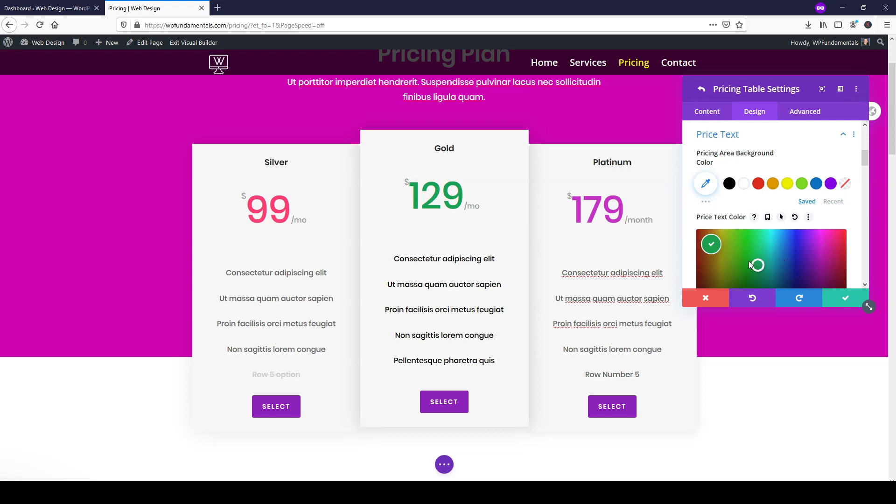
click(757, 265)
click(745, 242)
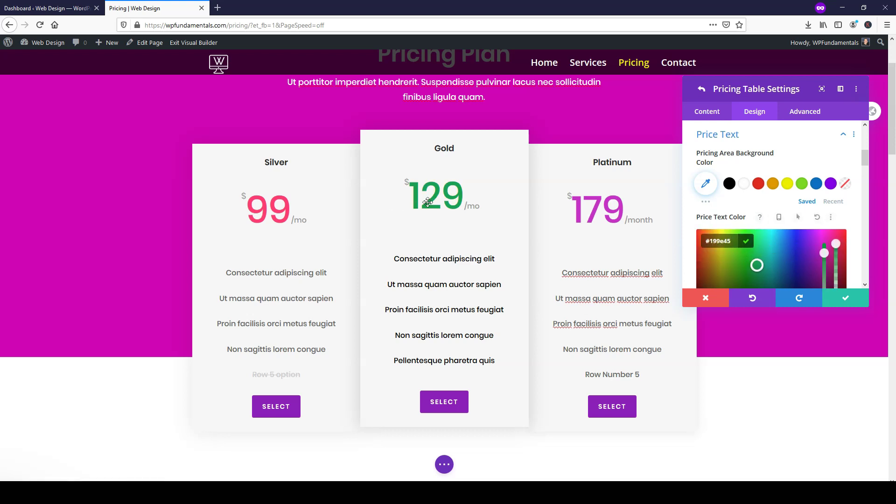
click(848, 298)
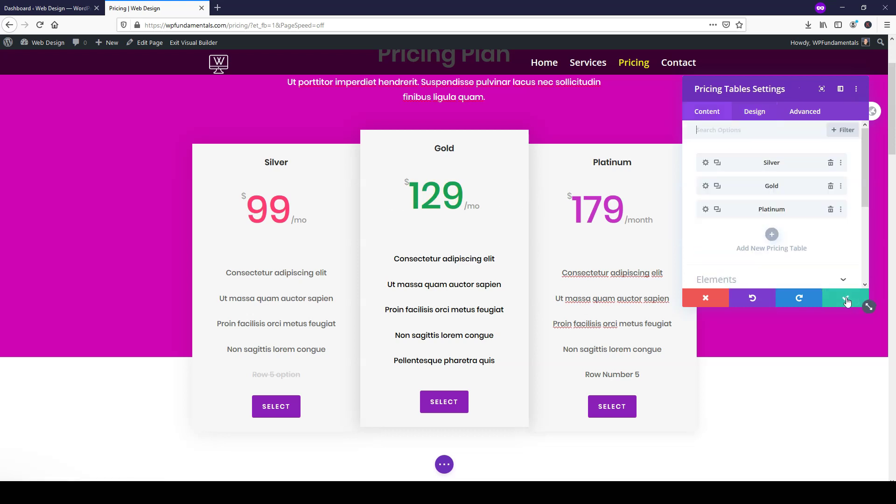
click(847, 298)
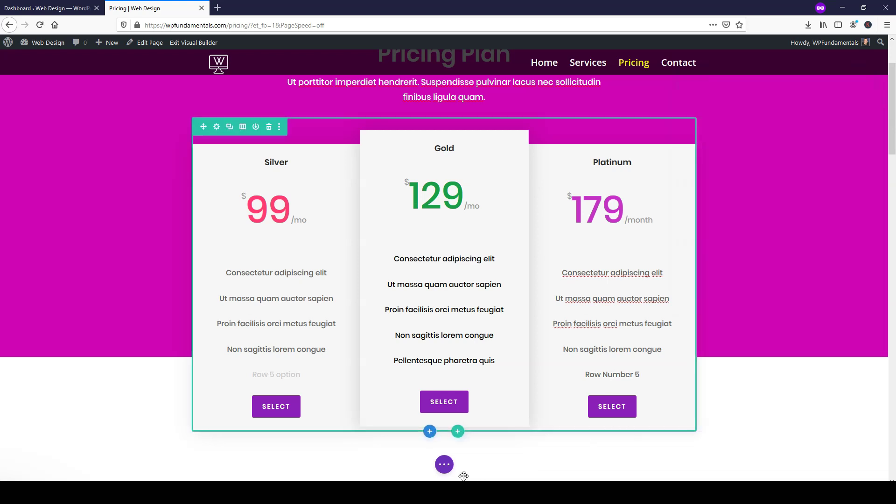
- Save the Pricing page, then scroll through the FAQ, testimonial and Let's Work Together sections
click(445, 469)
click(862, 465)
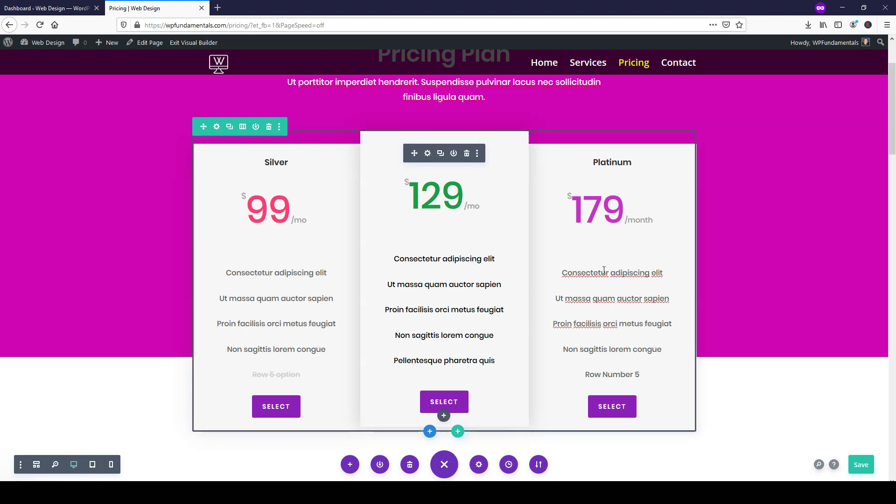
scroll(780, 251, down, 8)
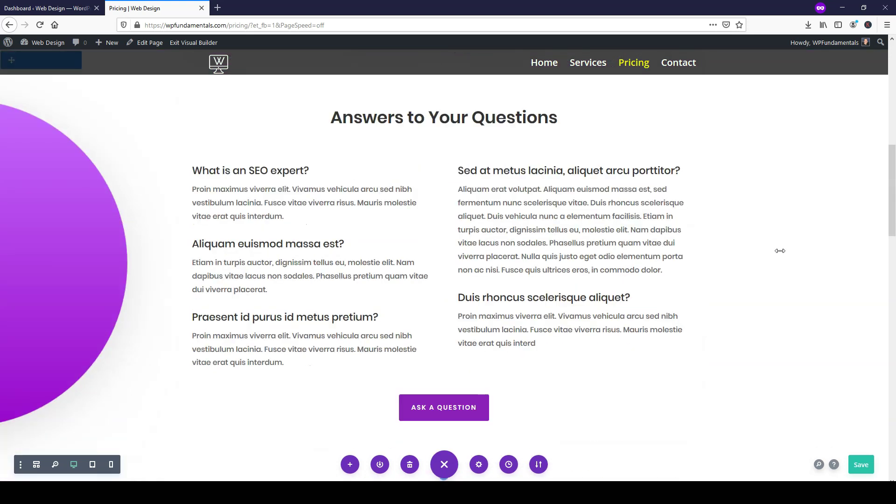
scroll(780, 251, down, 6)
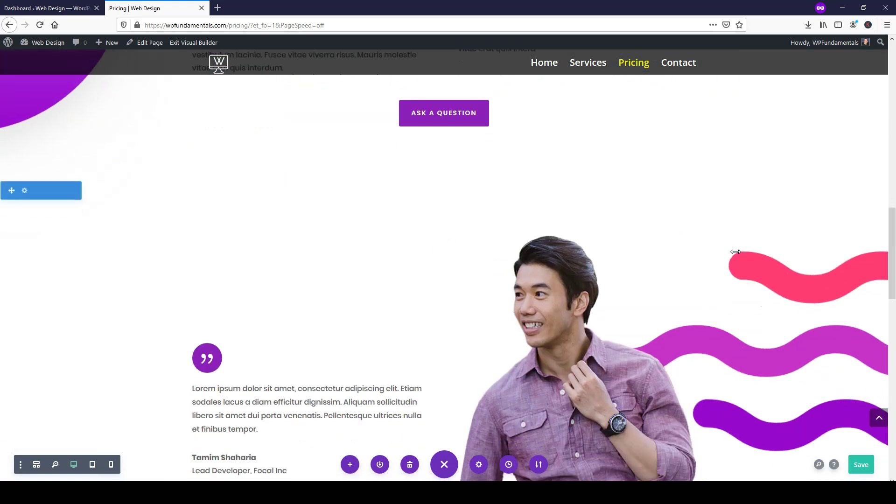
scroll(737, 251, up, 8)
scroll(496, 210, up, 4)
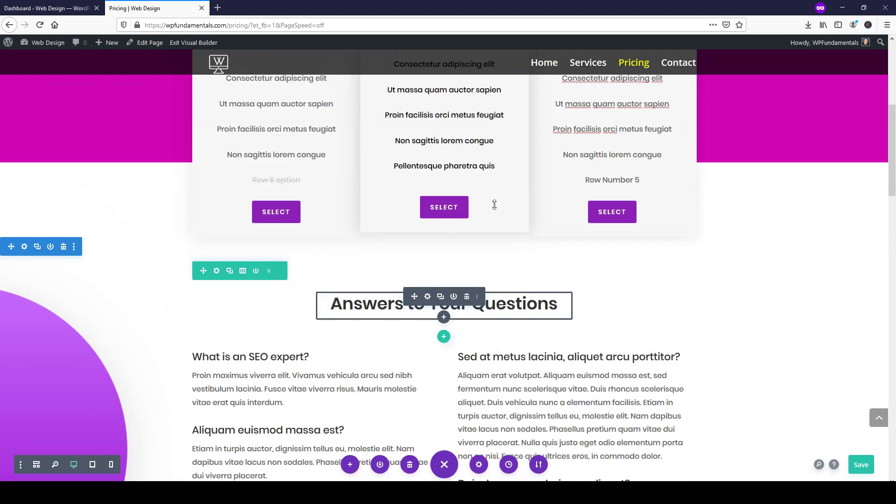
scroll(496, 210, down, 5)
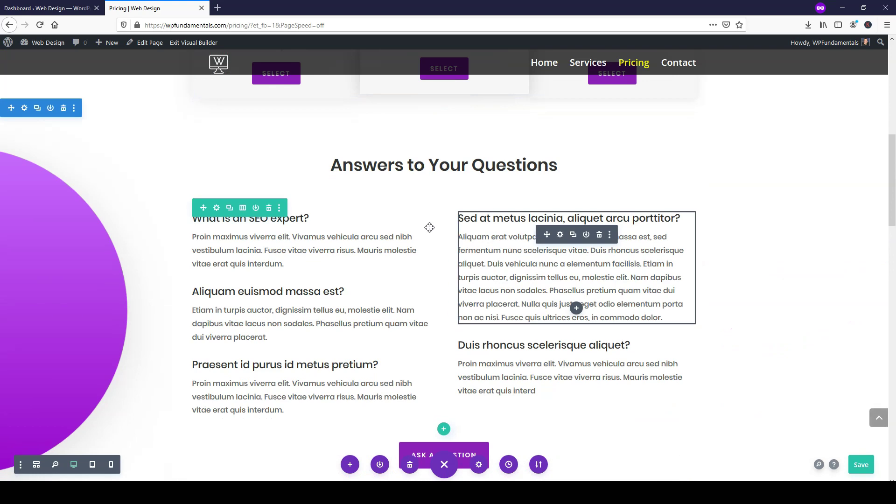
scroll(447, 291, down, 5)
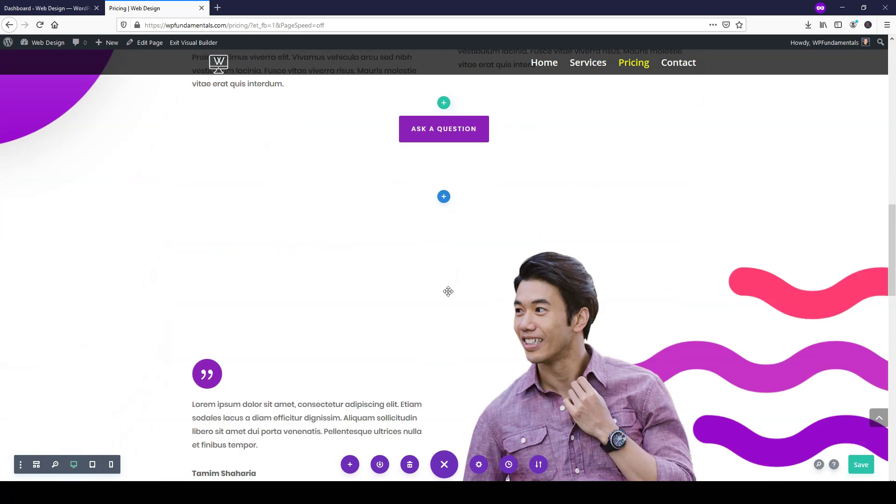
scroll(448, 292, down, 3)
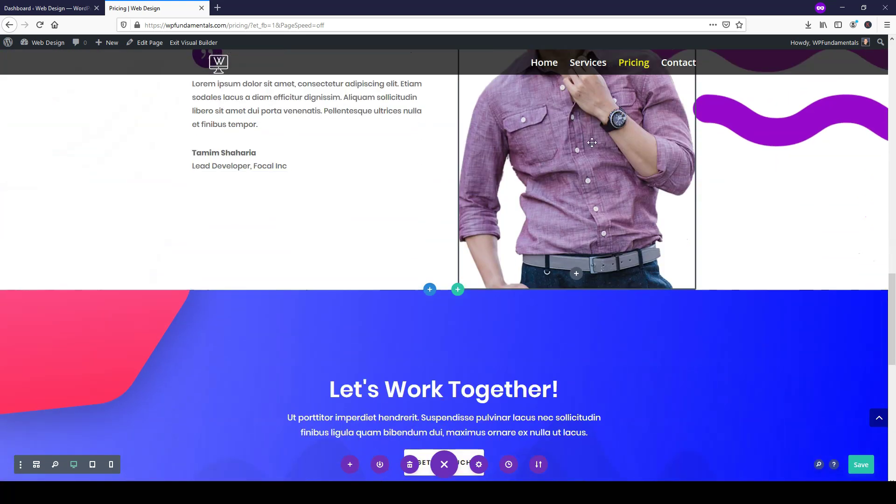
scroll(583, 155, up, 4)
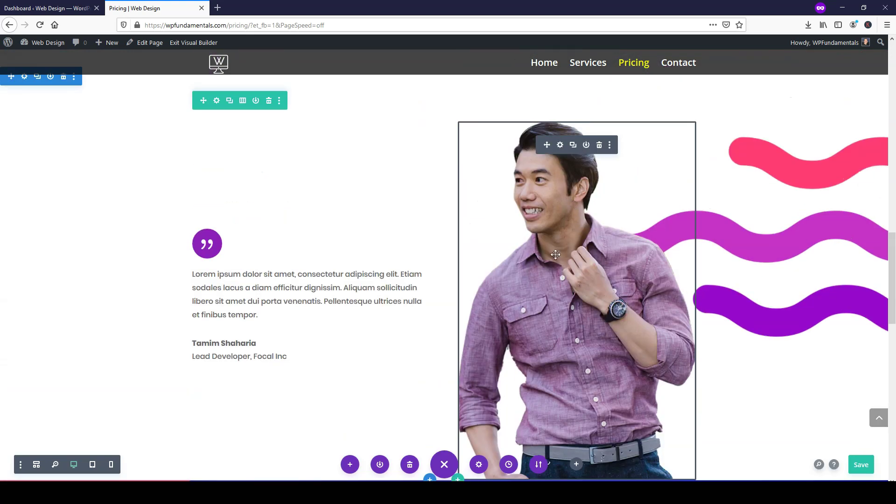
- Load remove.bg in a new private tab, then go back to the Pricing page tab
click(224, 8)
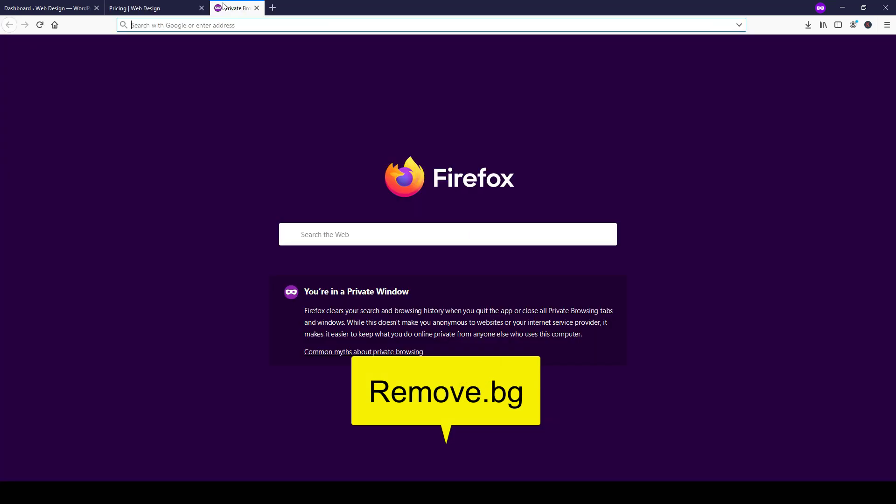
text(remove.bg)
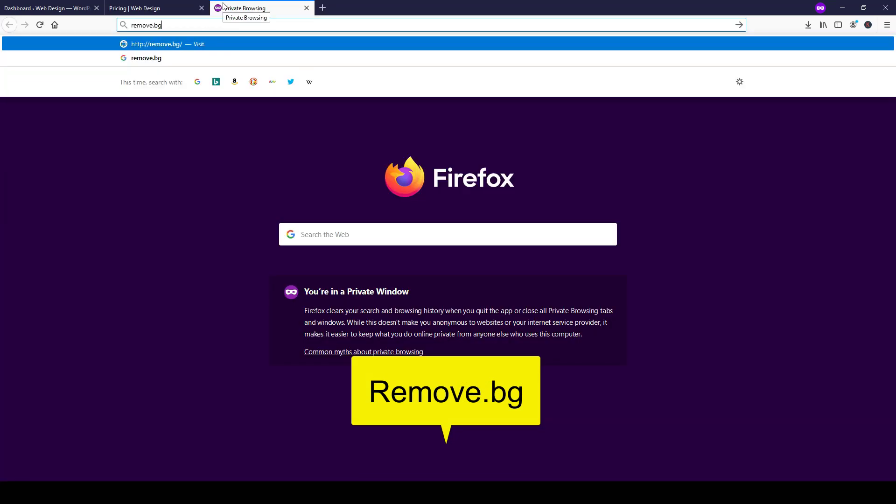
key(Return)
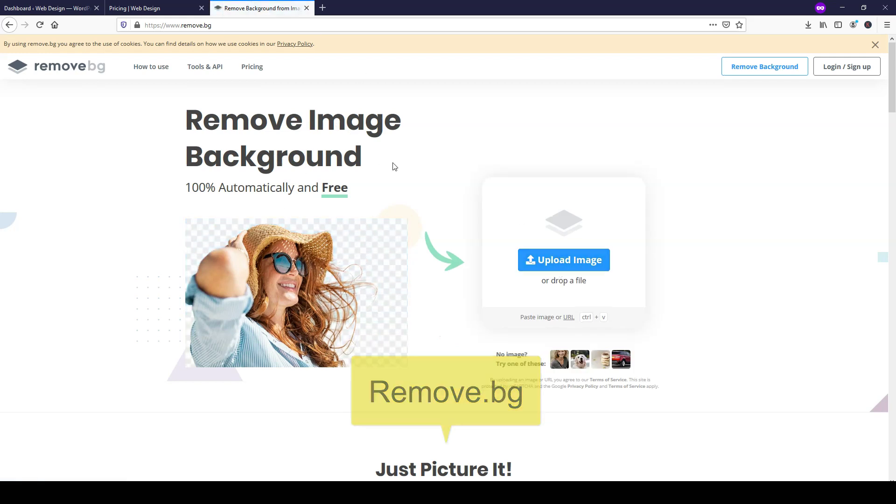
click(132, 8)
scroll(593, 243, down, 1)
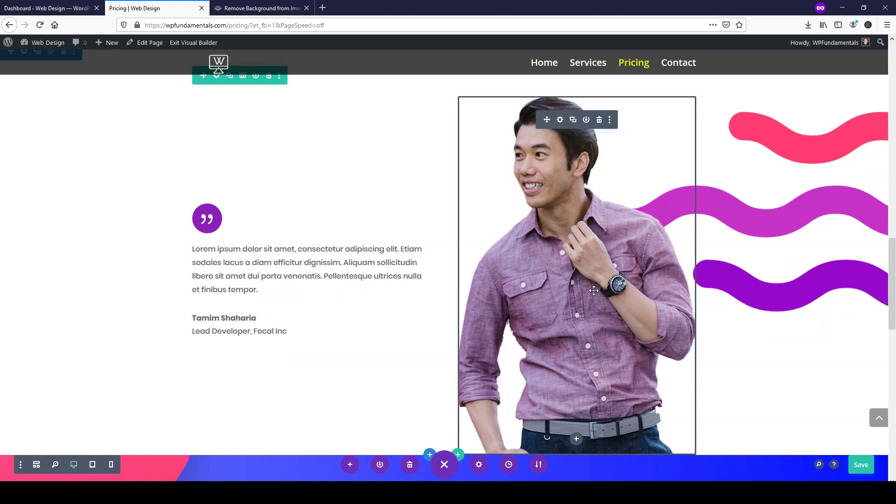
- Look up the testimonial photo 07.png in the Media Library (466 × 703 px), then return to remove.bg
click(561, 121)
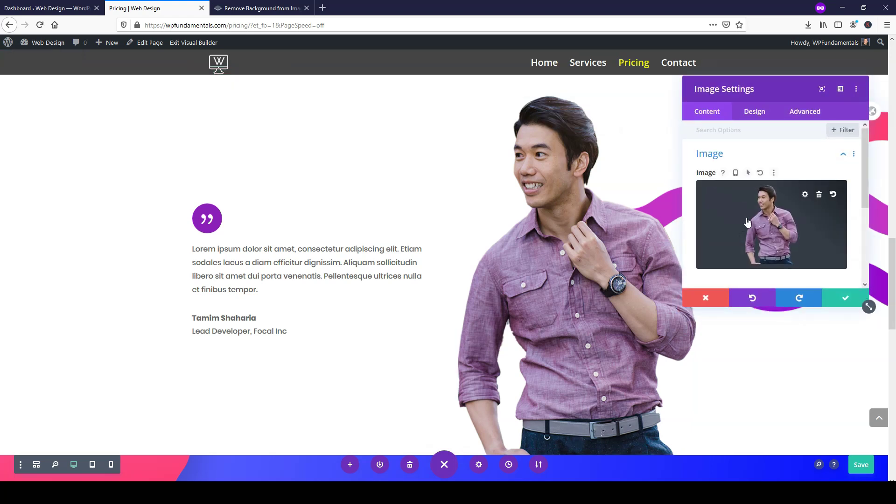
click(771, 225)
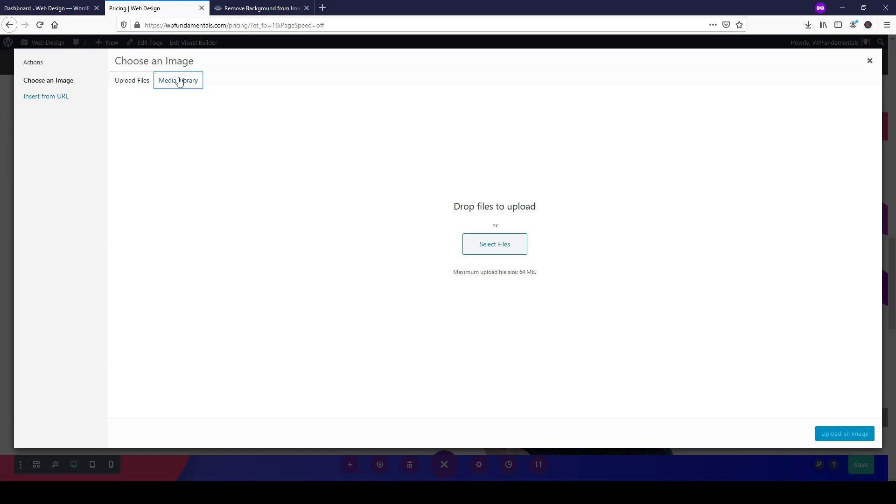
click(179, 81)
click(270, 232)
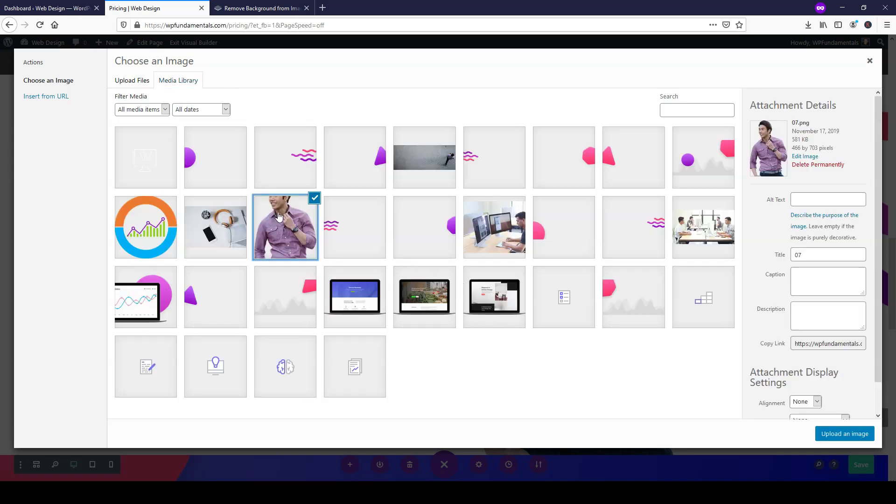
drag(836, 149, 795, 150)
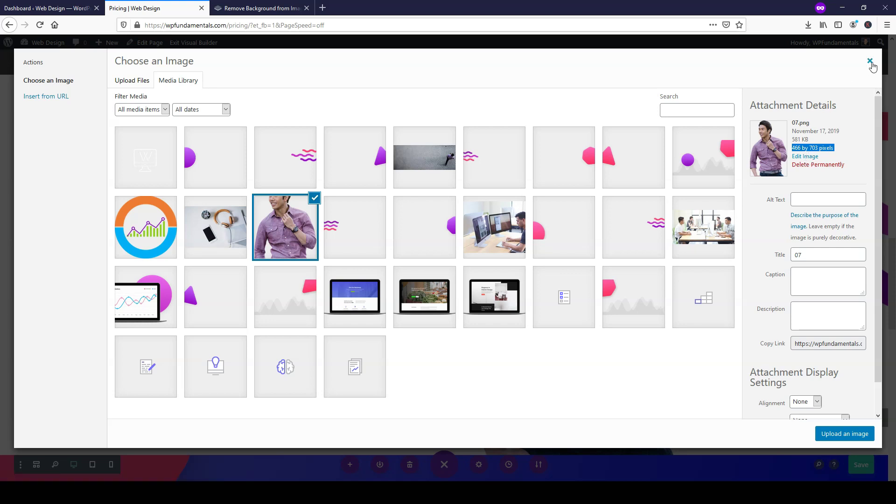
click(871, 65)
click(259, 8)
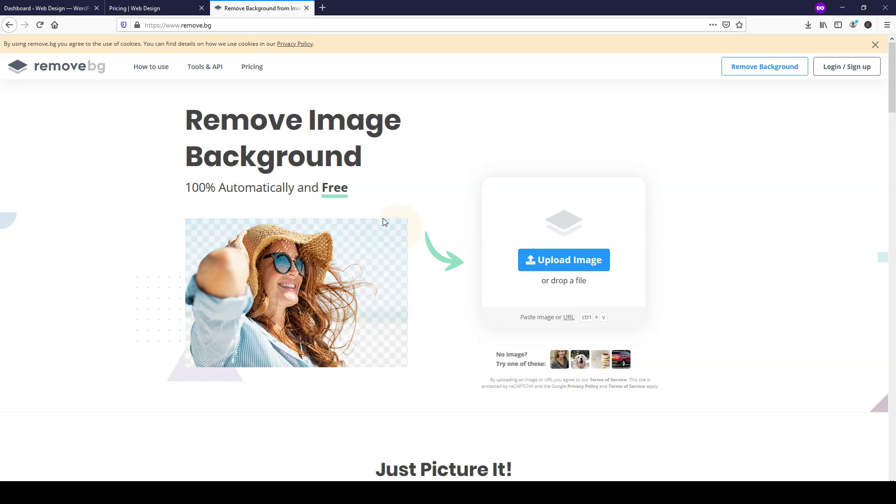
- Close the remove.bg tab and image settings, save the Pricing page, and exit the Visual Builder
click(307, 8)
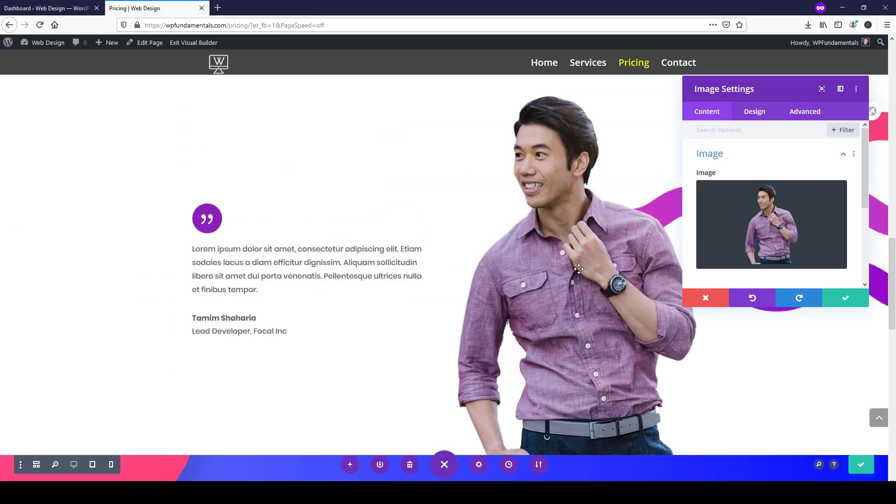
click(703, 301)
scroll(644, 284, down, 10)
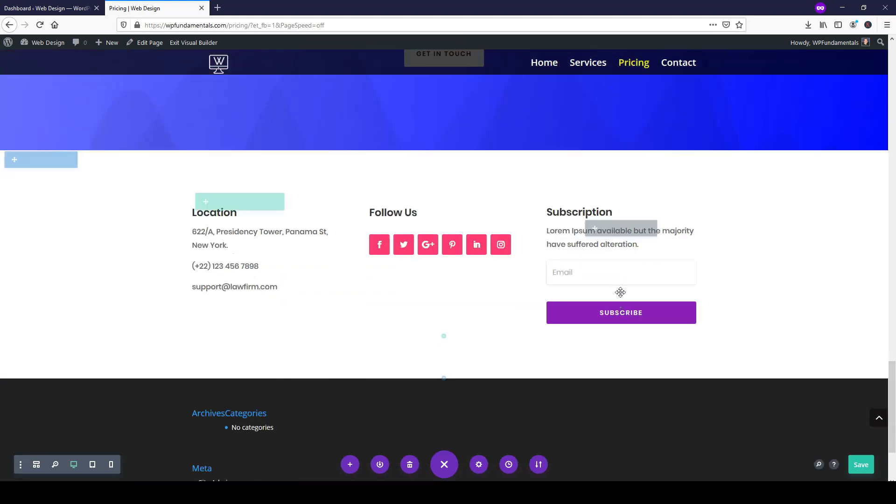
scroll(621, 292, up, 8)
scroll(620, 292, up, 15)
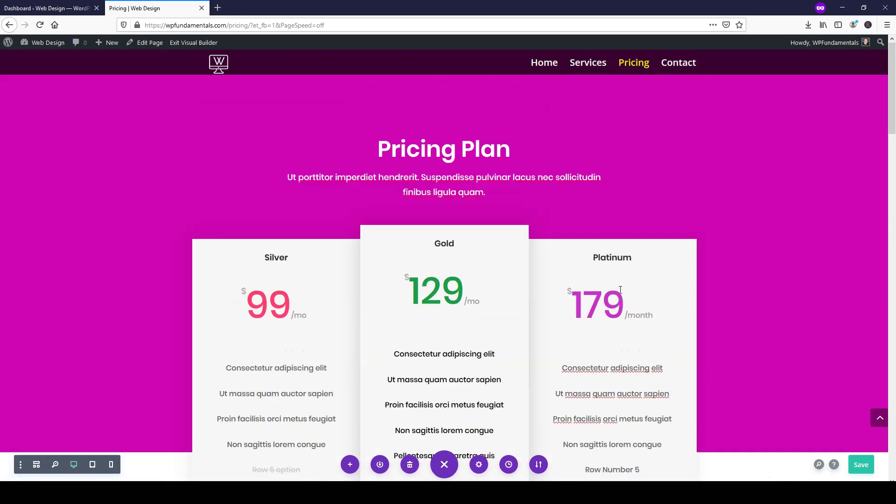
scroll(675, 114, up, 1)
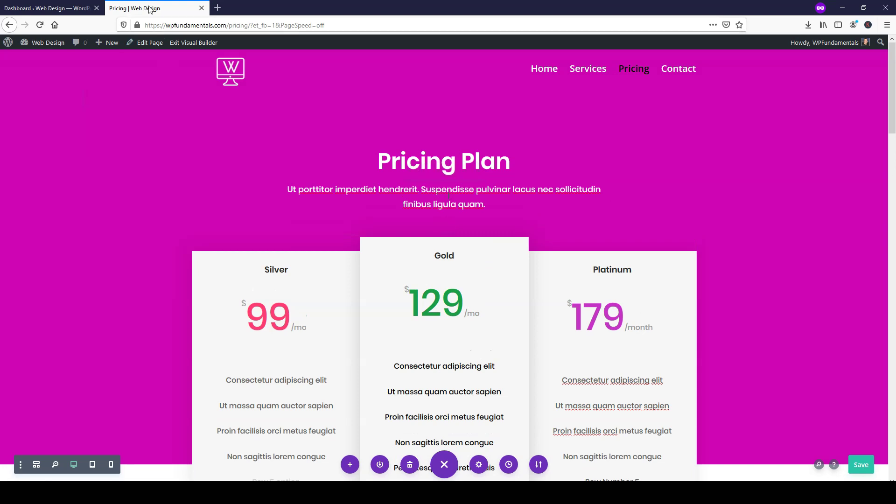
key(ctrl+s)
click(196, 43)
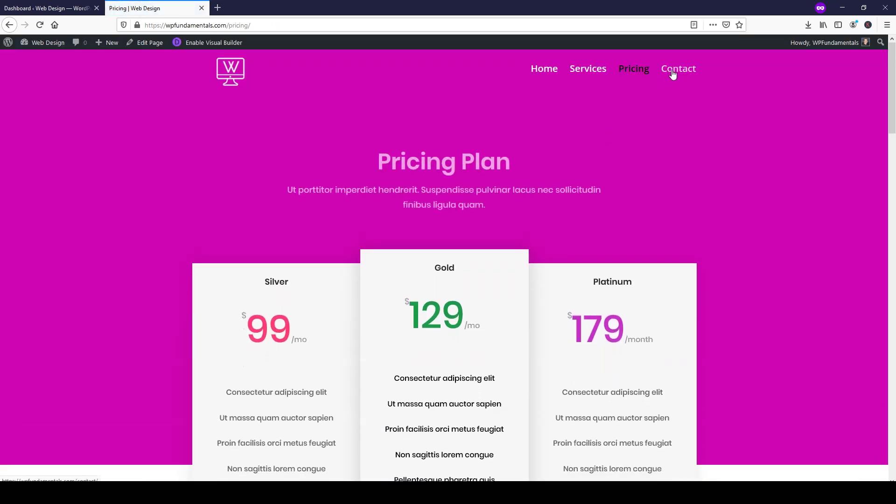
- Go to the Contact page and look over its Leave A Message form and map
click(673, 73)
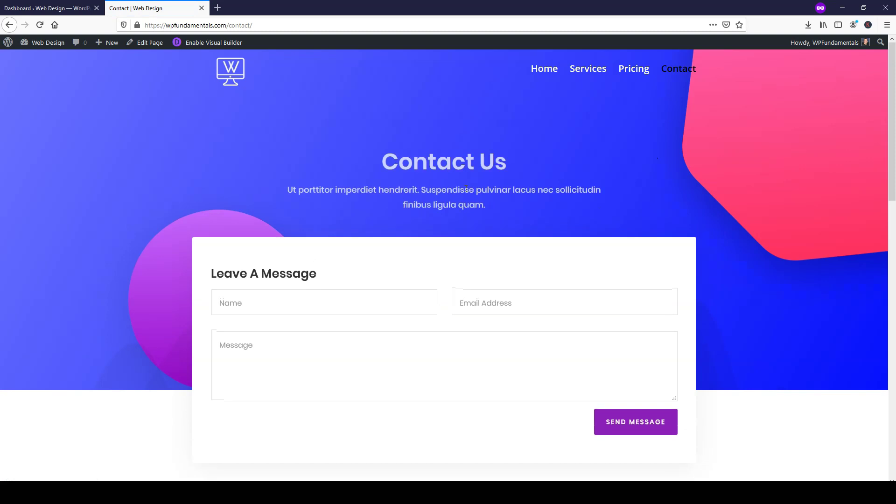
scroll(676, 206, down, 6)
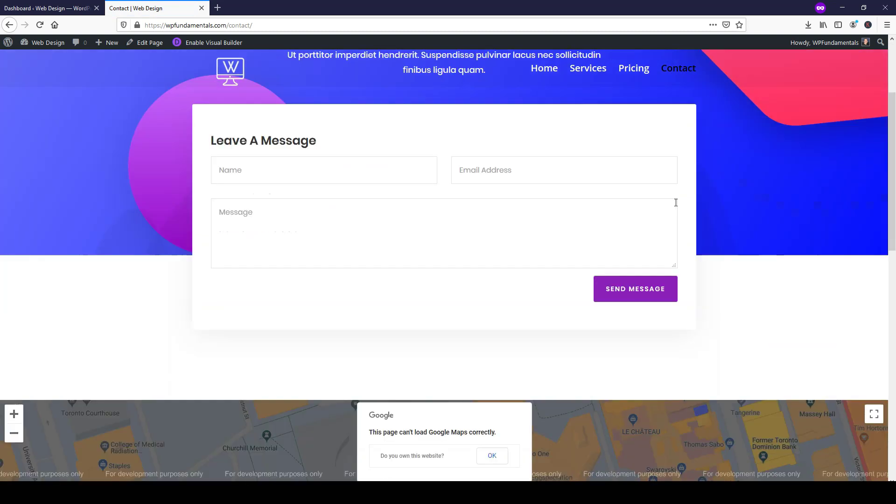
scroll(677, 205, down, 5)
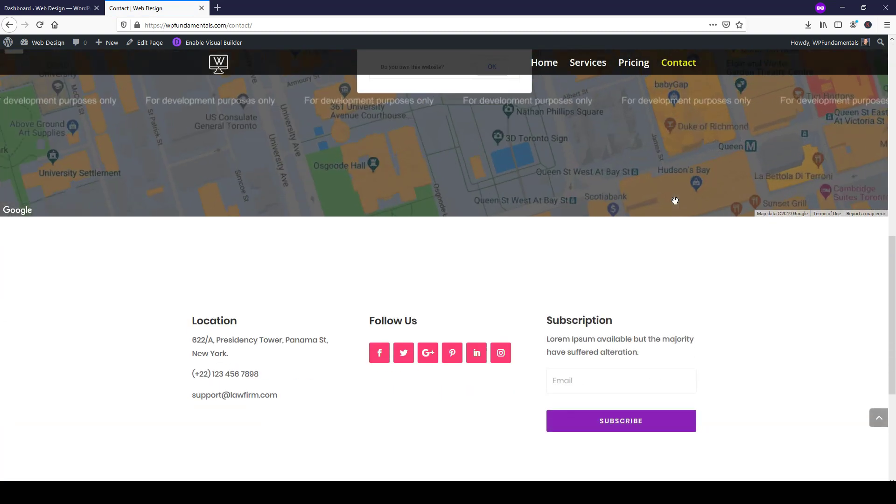
scroll(782, 259, up, 5)
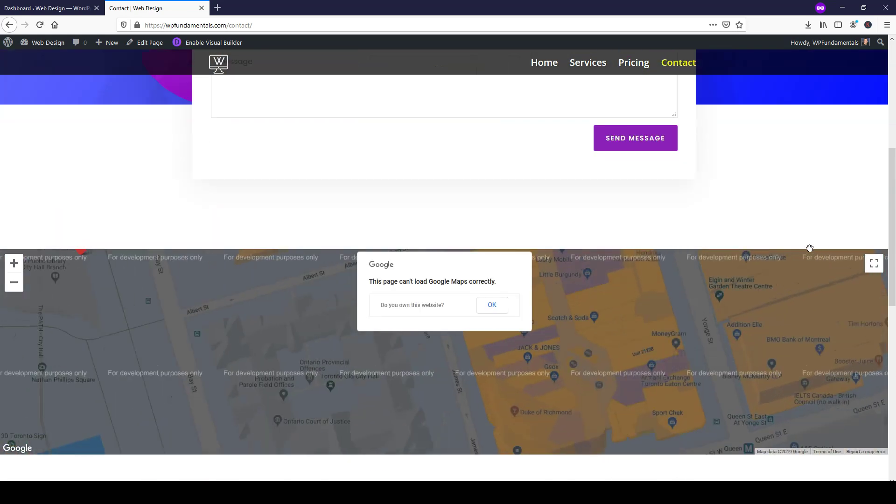
scroll(778, 208, up, 6)
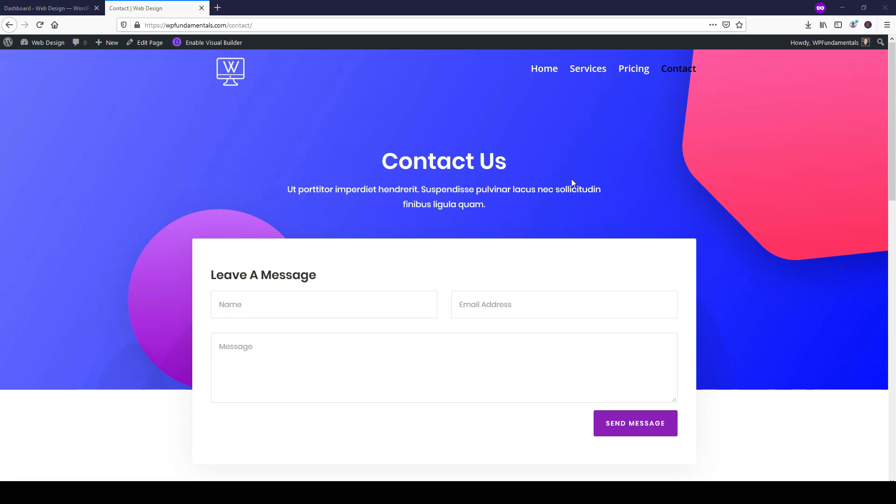
scroll(725, 220, down, 8)
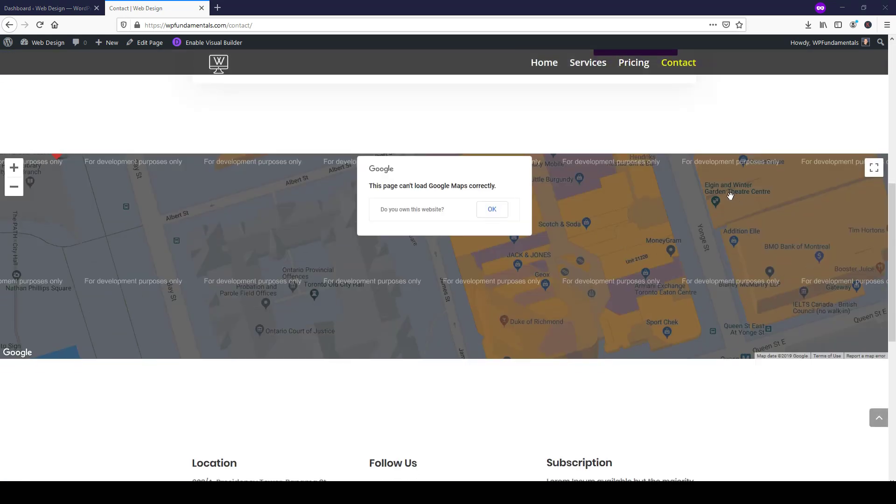
scroll(749, 105, down, 2)
scroll(778, 395, up, 6)
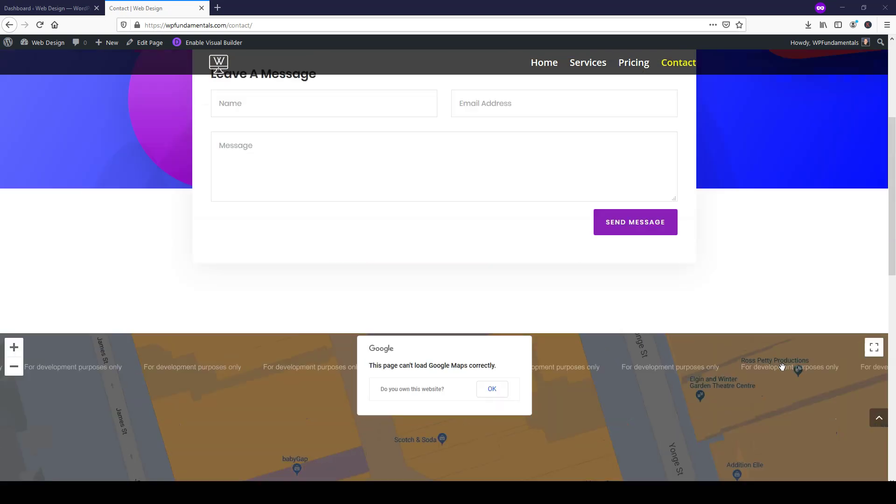
scroll(782, 366, up, 4)
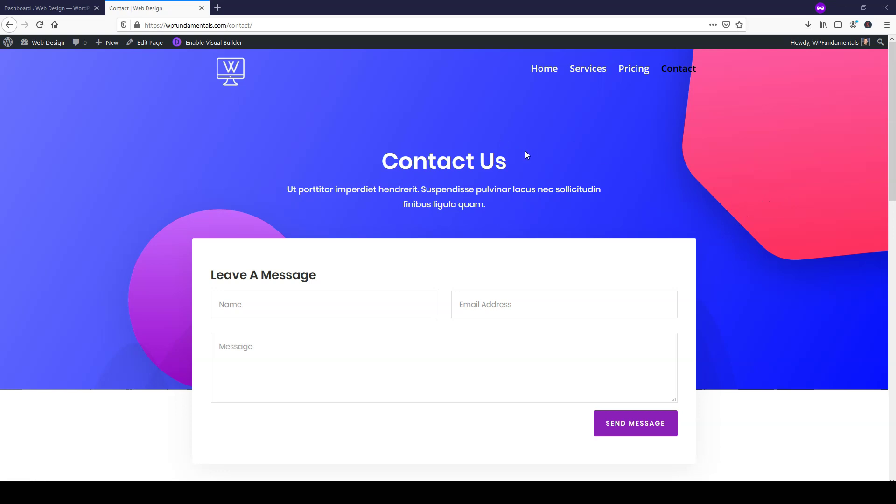
- Enable the Visual Builder on the Contact page
click(208, 42)
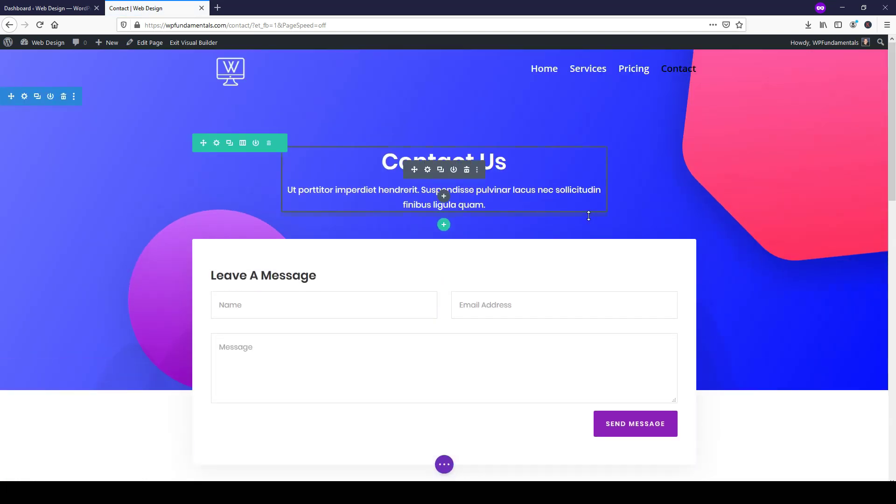
scroll(593, 234, down, 1)
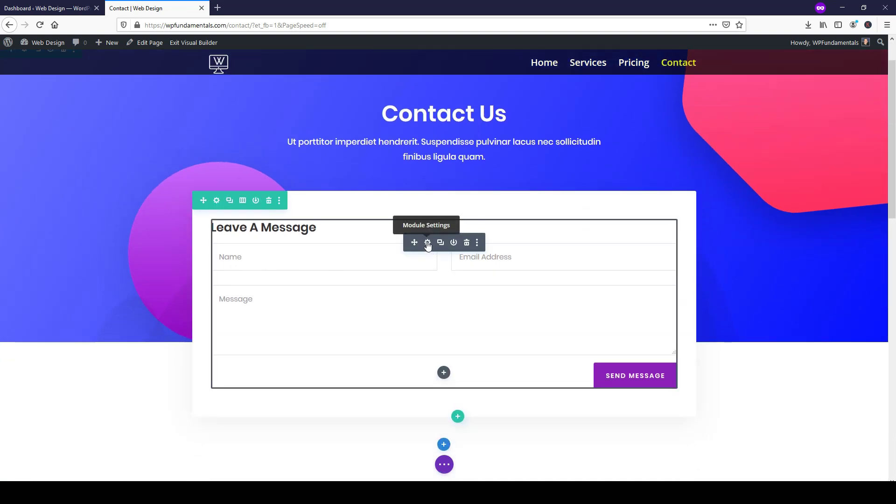
click(428, 242)
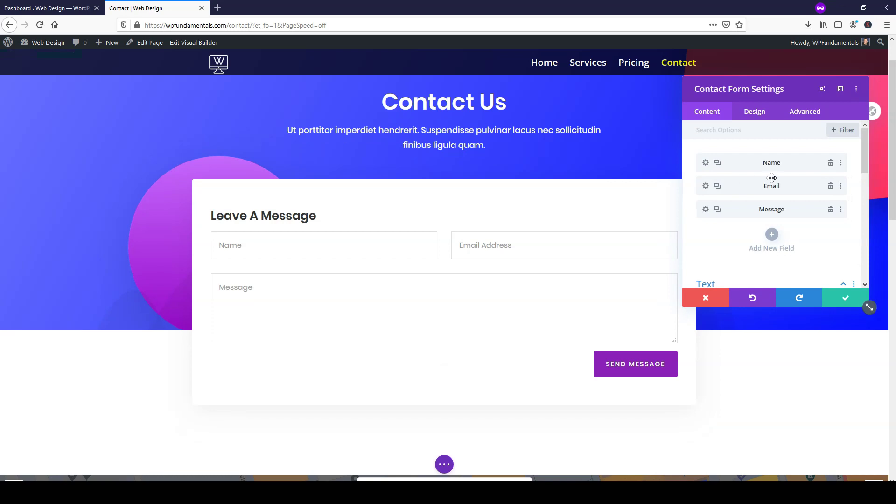
scroll(713, 241, down, 1)
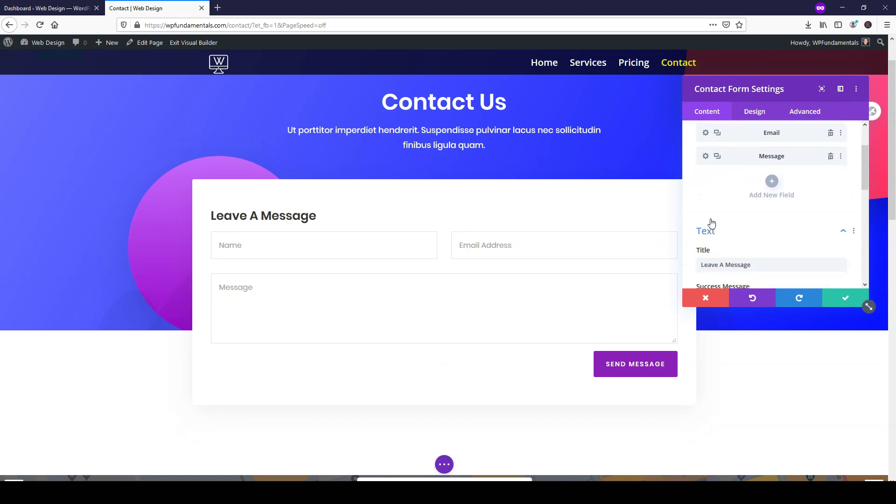
scroll(712, 225, down, 2)
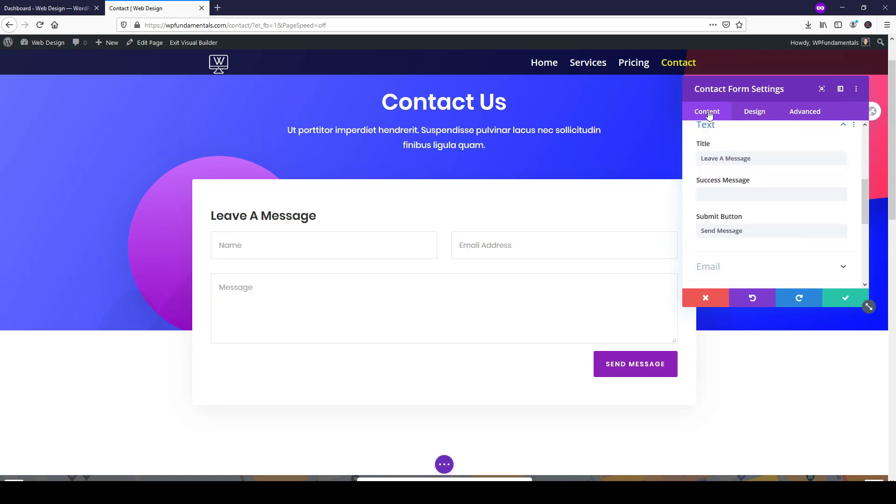
scroll(686, 198, down, 2)
click(726, 154)
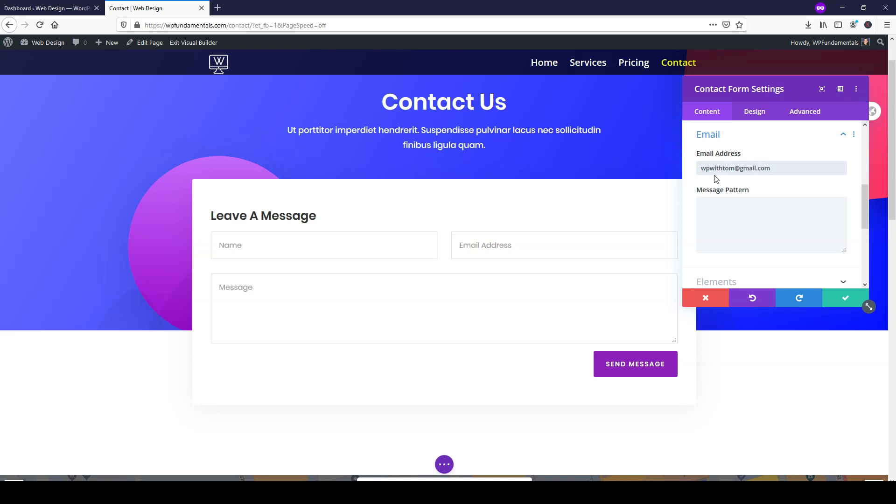
drag(795, 167, 703, 173)
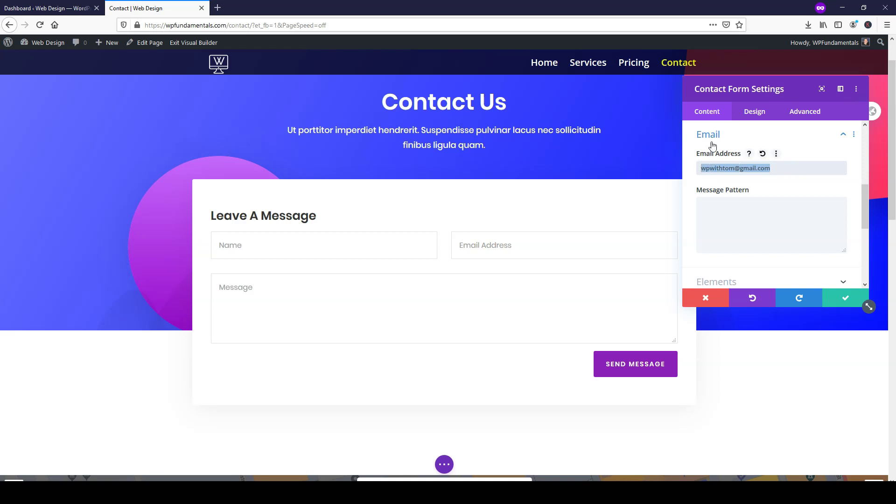
click(839, 294)
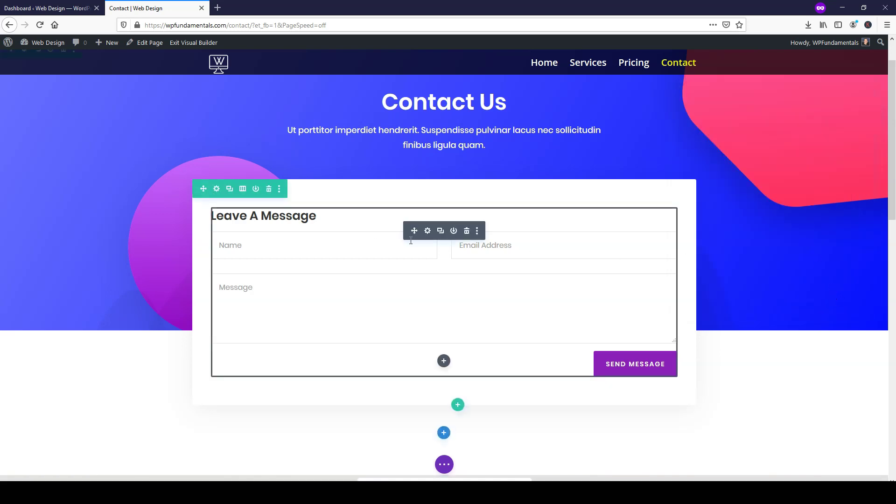
- In the contact form's Elements settings, switch Show Captcha to Yes to add the 12 + 14 = question
click(427, 231)
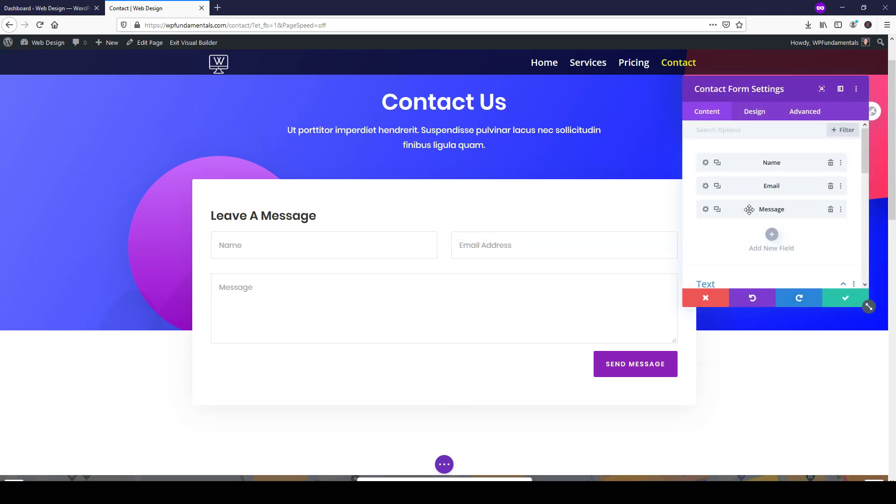
drag(742, 209, 734, 177)
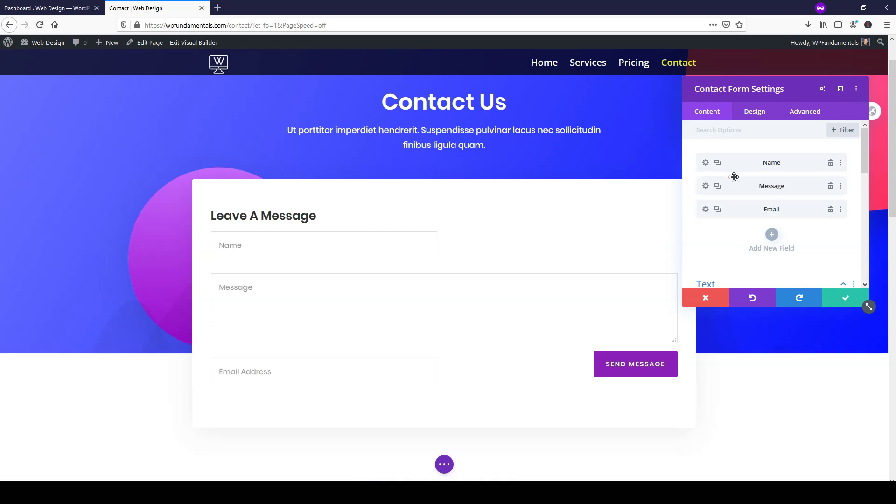
drag(738, 184, 735, 209)
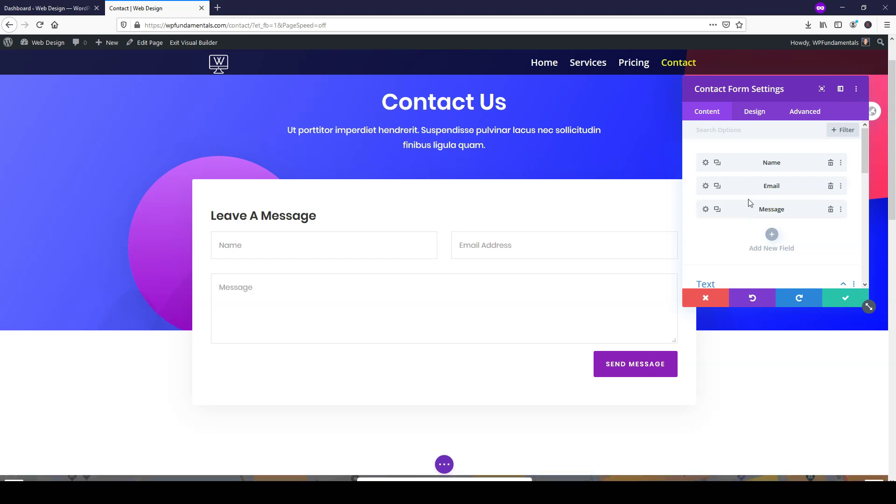
scroll(751, 202, down, 5)
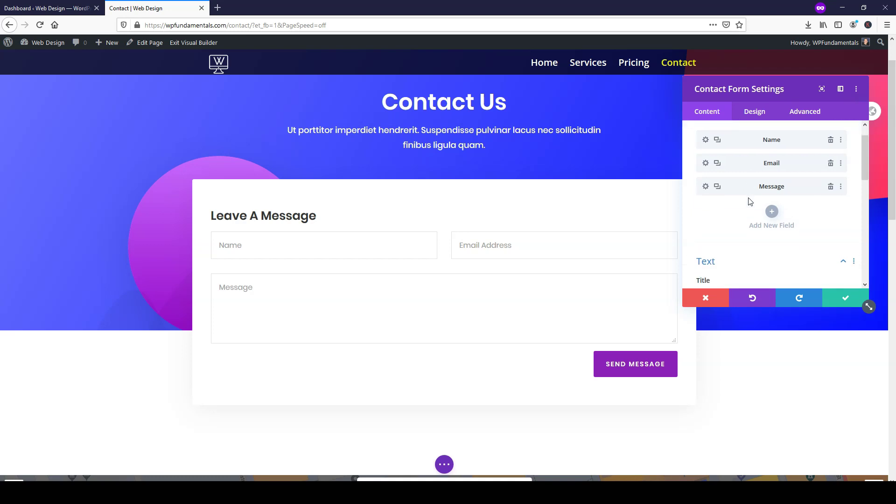
scroll(748, 200, down, 3)
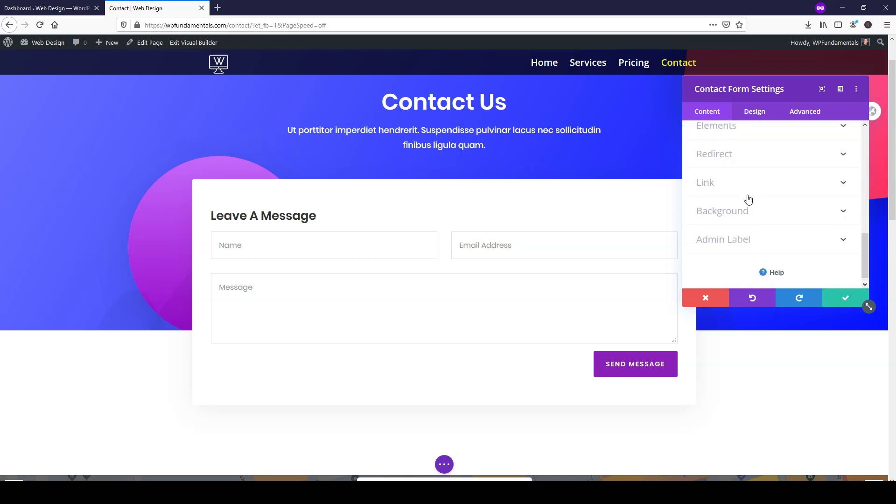
scroll(746, 204, up, 4)
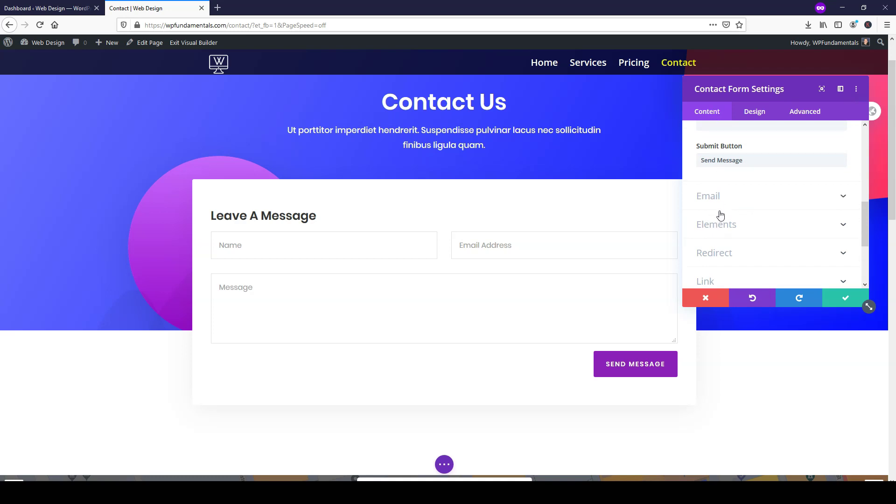
click(723, 224)
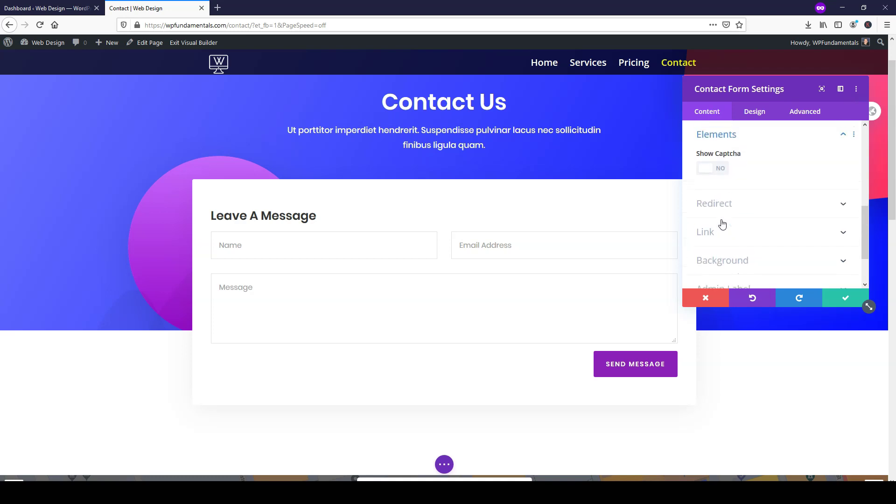
click(721, 169)
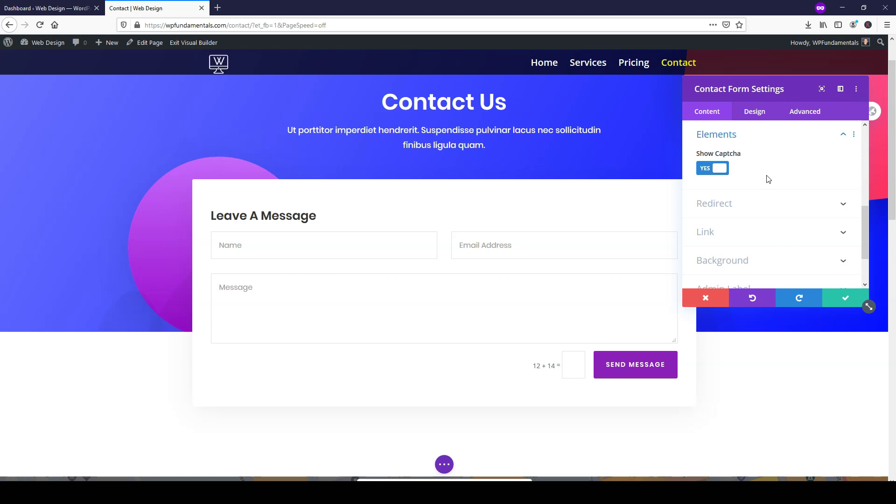
- Set the form's Fields Text Color to black and Fields Background Color to Transparent
click(755, 113)
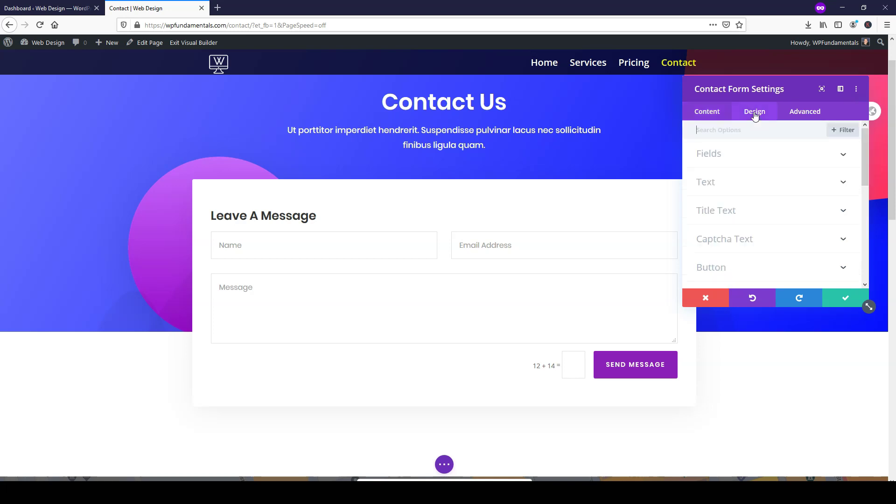
click(754, 155)
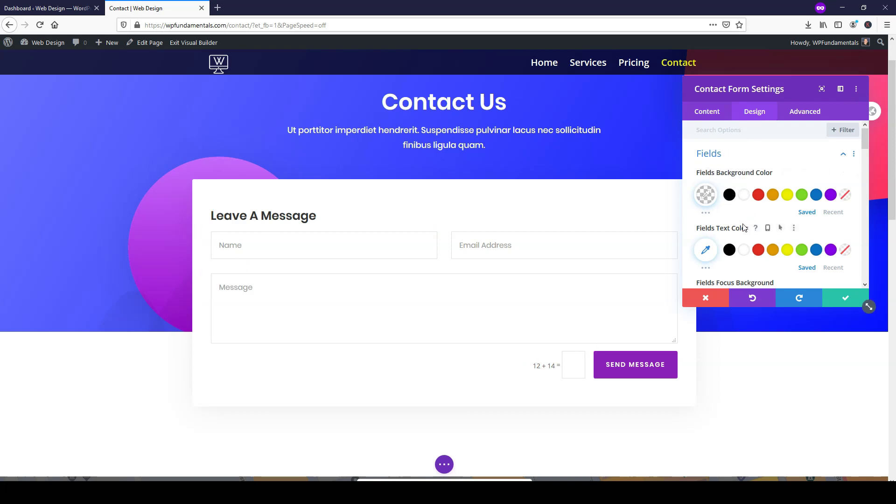
click(729, 252)
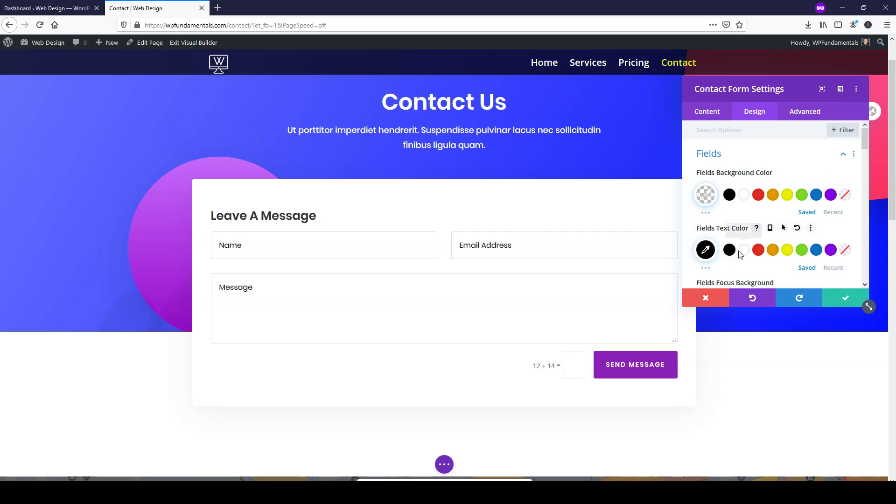
click(846, 251)
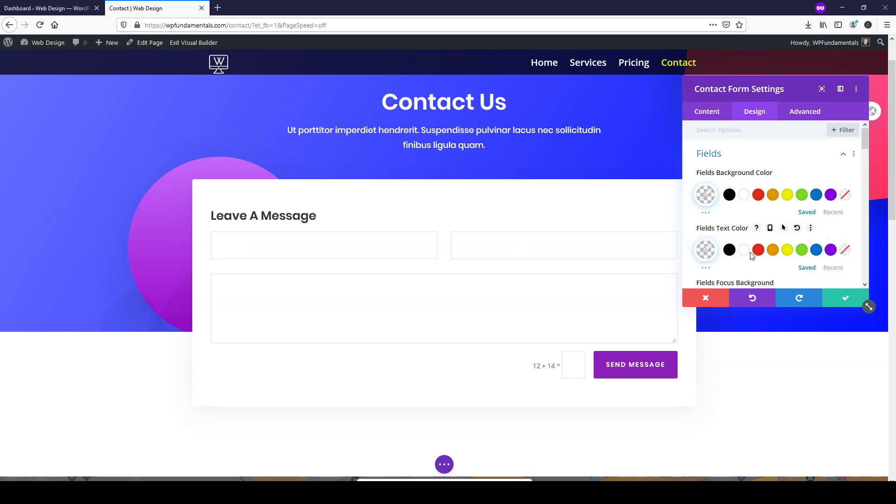
click(729, 251)
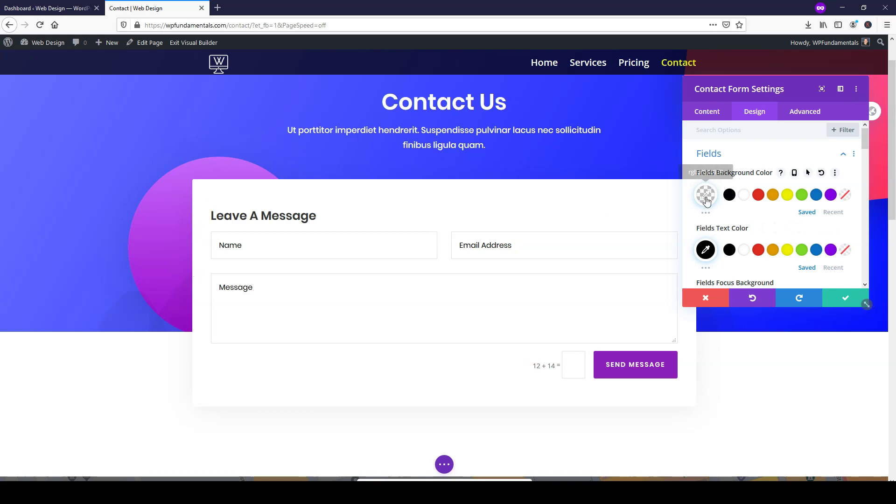
click(757, 195)
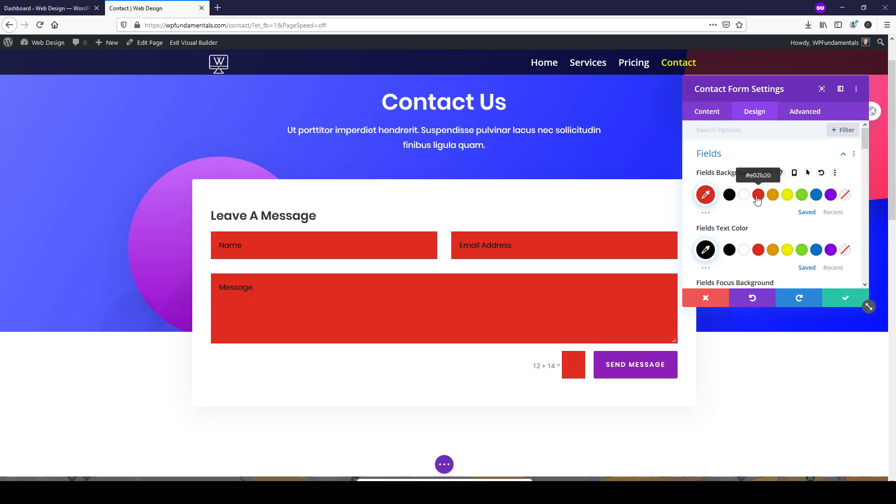
click(846, 196)
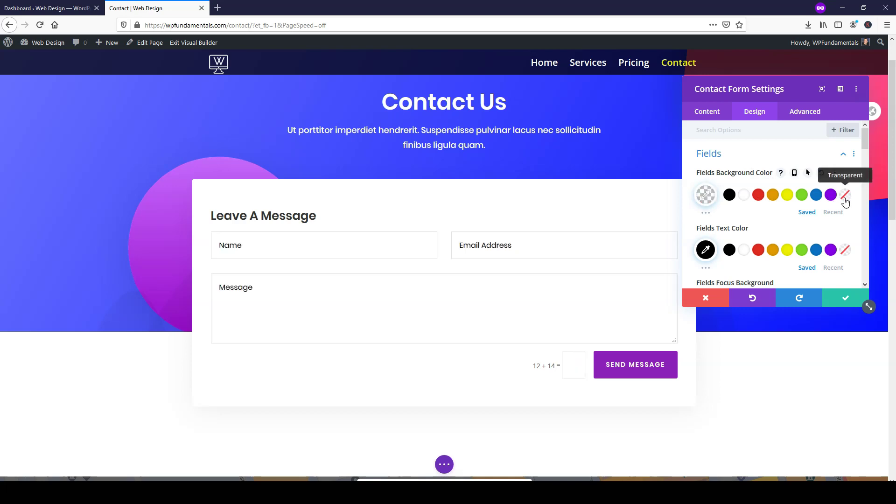
scroll(763, 225, down, 1)
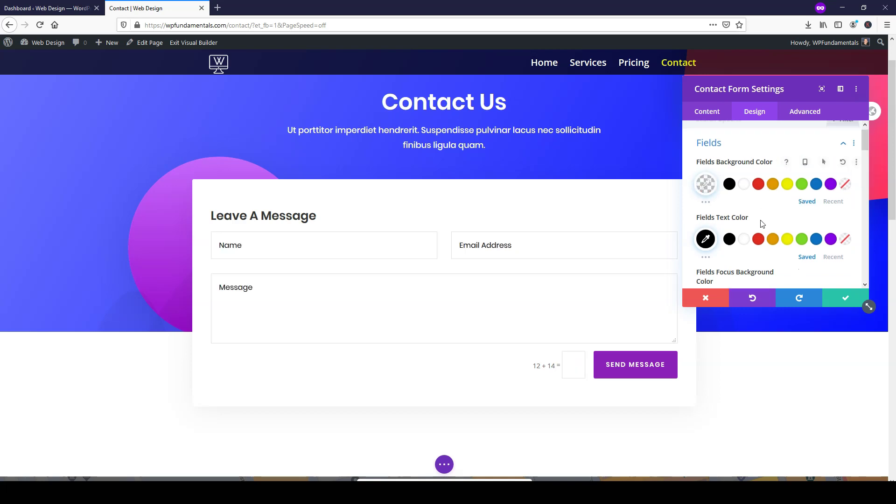
scroll(747, 205, down, 3)
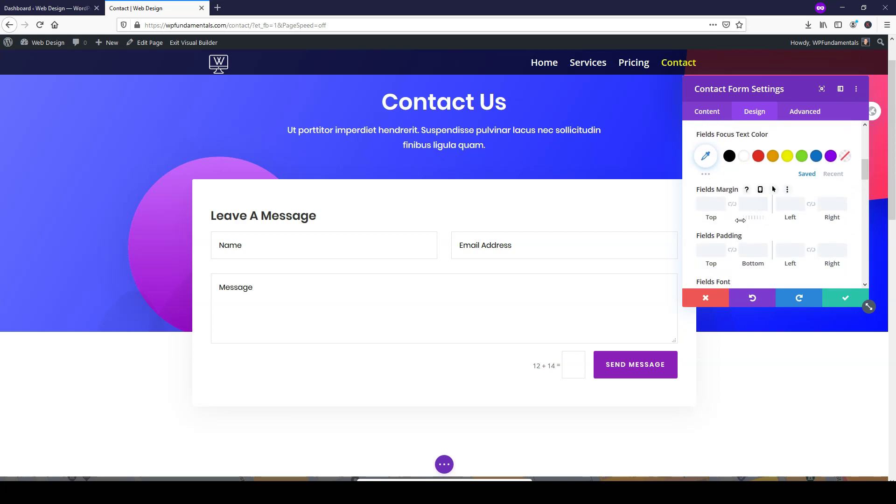
scroll(741, 220, up, 4)
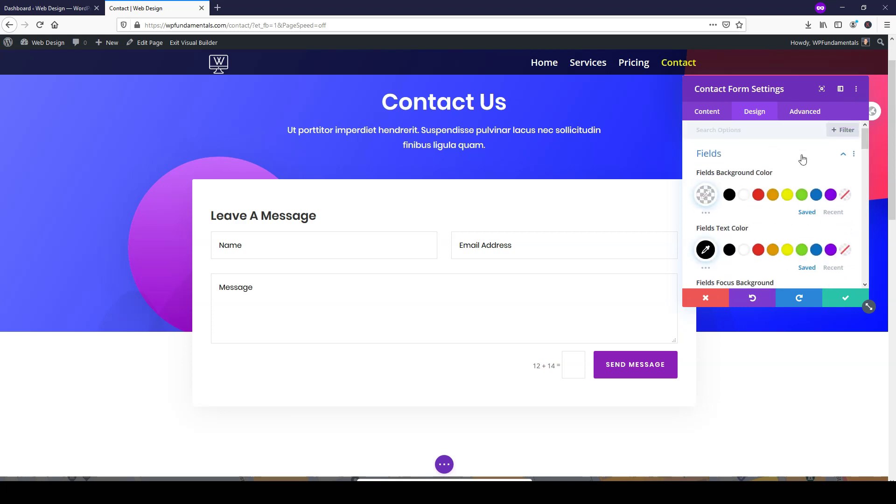
- Set the contact form's Captcha Text Color to black
click(842, 159)
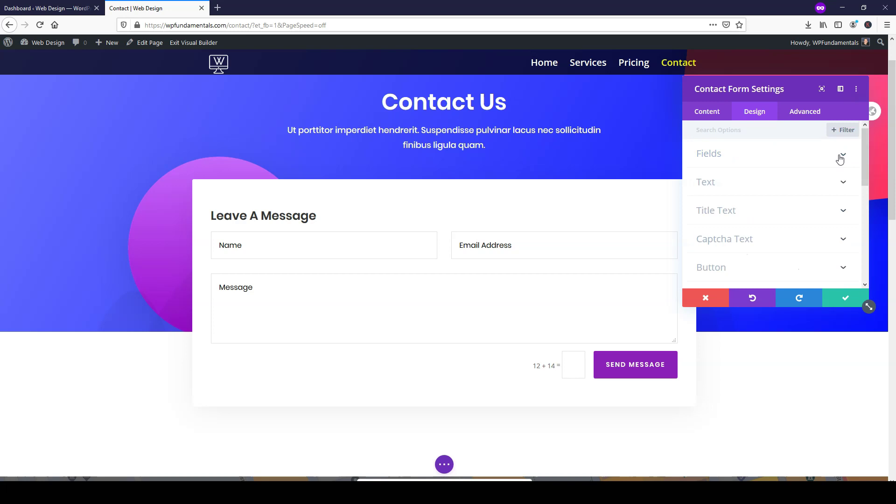
click(755, 243)
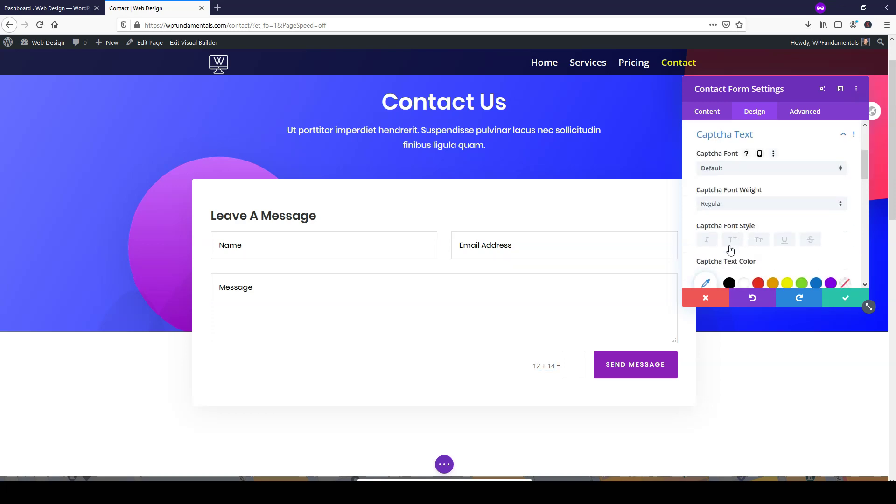
scroll(732, 243, down, 2)
click(733, 236)
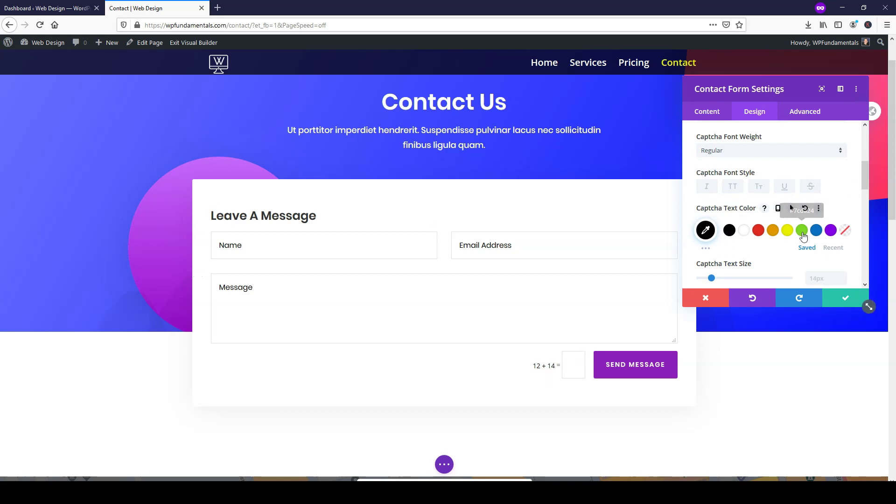
scroll(768, 224, up, 1)
scroll(765, 226, up, 4)
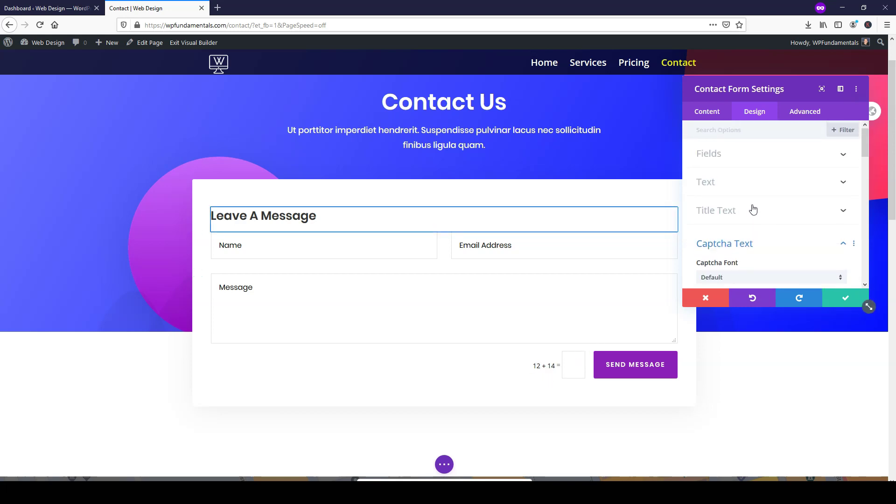
click(841, 245)
- Give the form's inputs a black border color and apply the contact form changes
scroll(780, 218, down, 5)
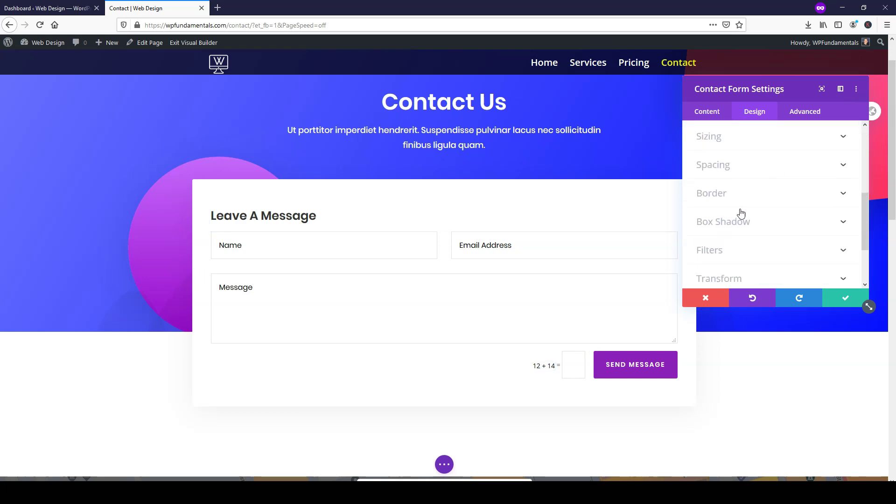
click(734, 199)
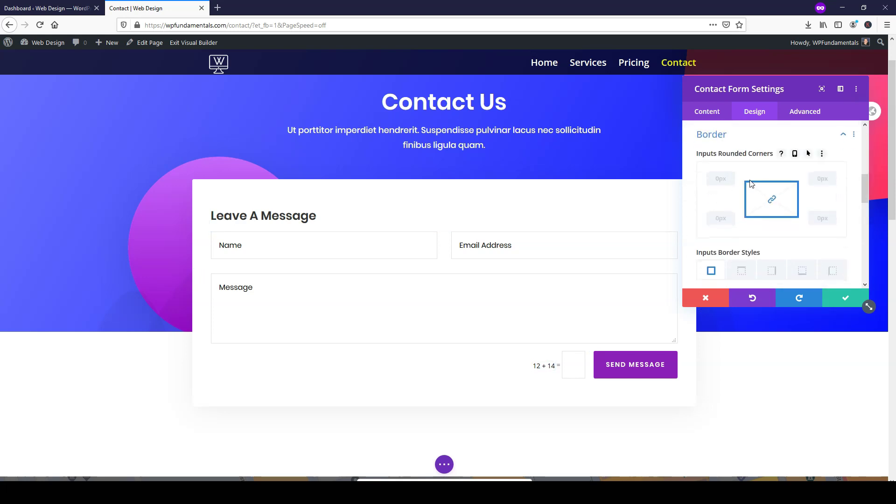
scroll(742, 221, down, 3)
scroll(733, 226, down, 3)
scroll(728, 227, down, 2)
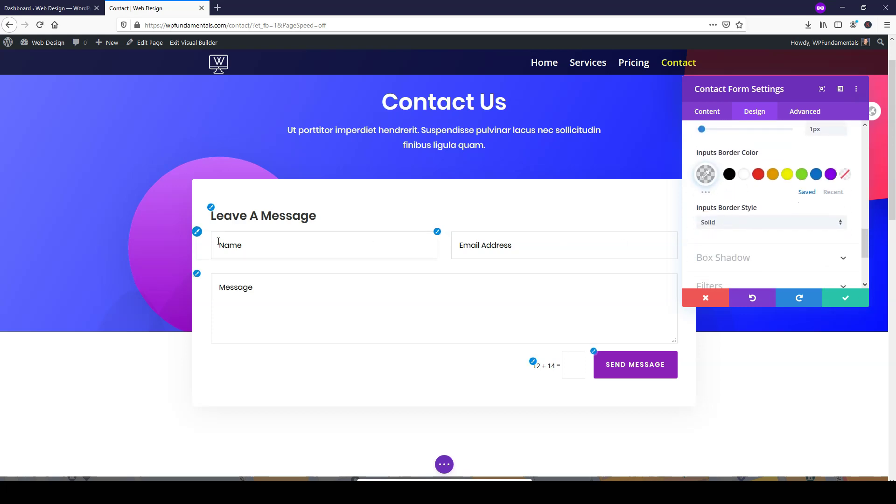
click(729, 175)
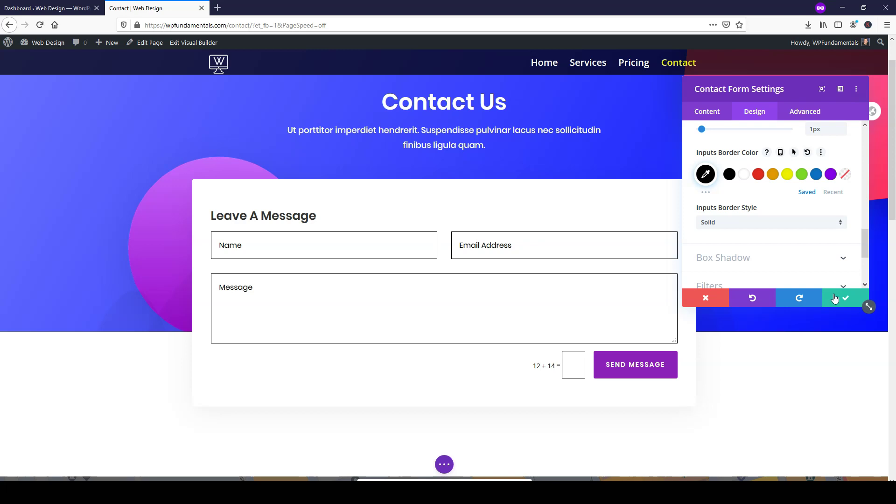
click(835, 299)
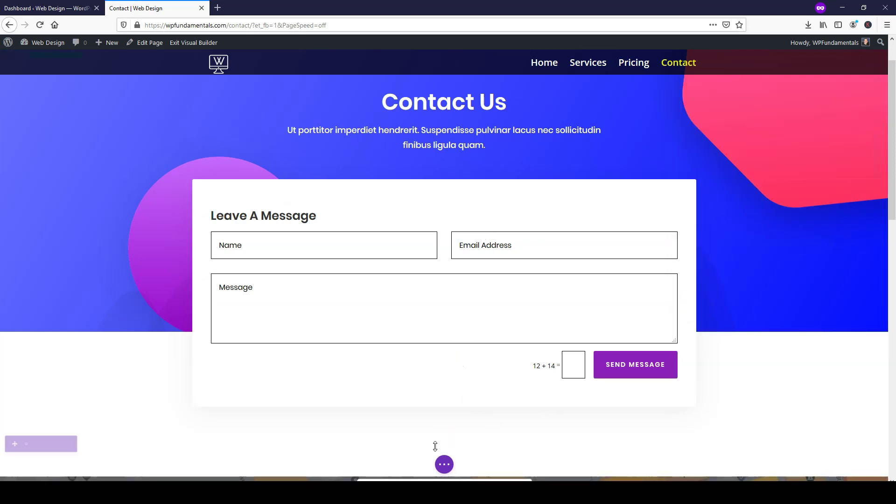
- Save the Contact page, scroll down to the map section with 90px top padding, then save again
click(444, 464)
click(863, 465)
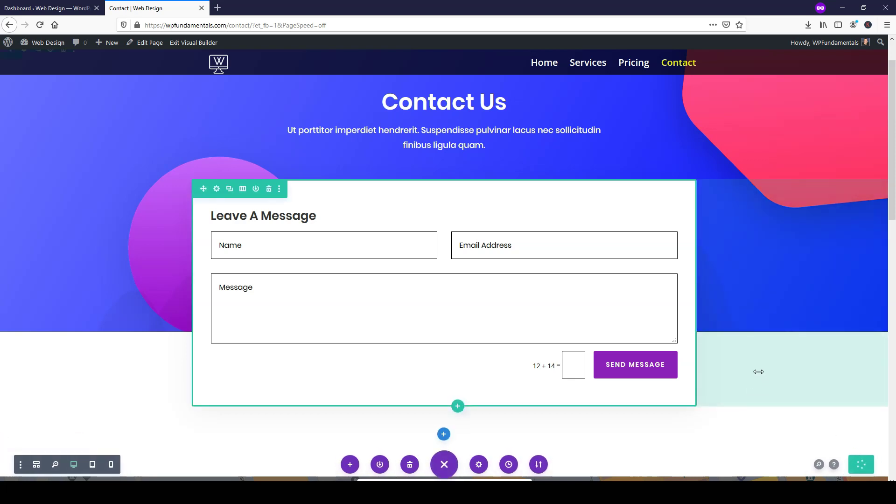
scroll(743, 402, down, 2)
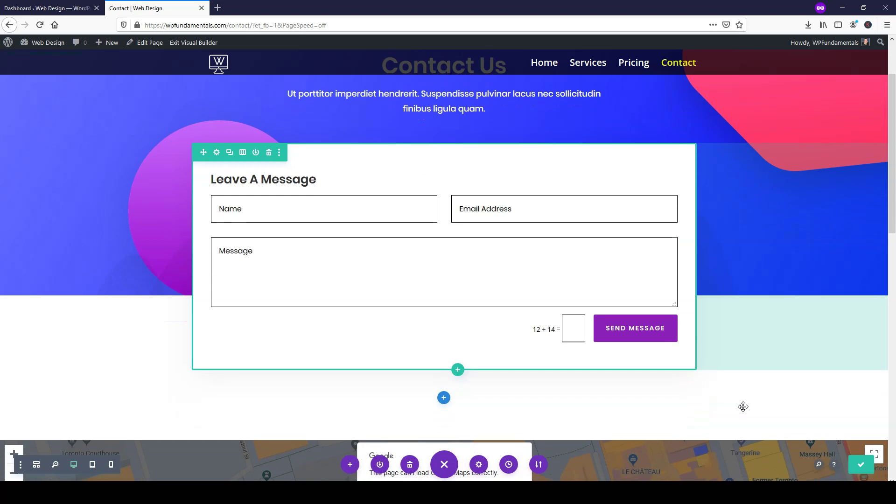
drag(892, 188, 883, 277)
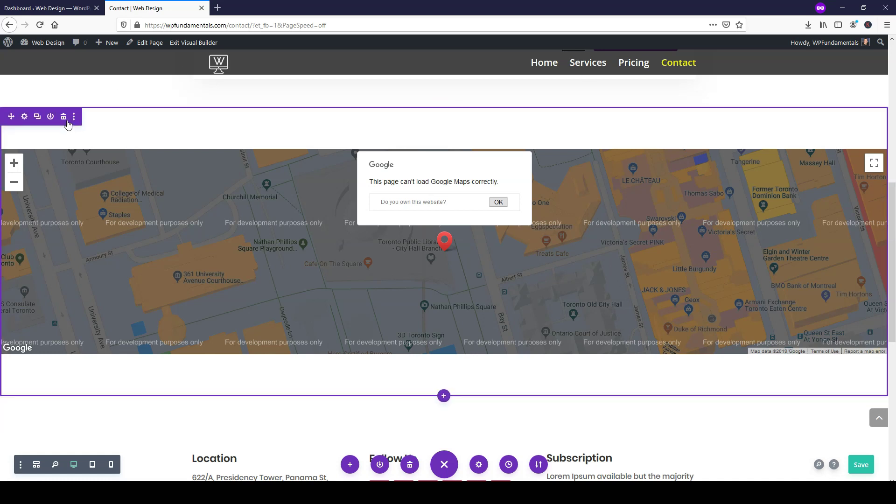
mouse_move(408, 131)
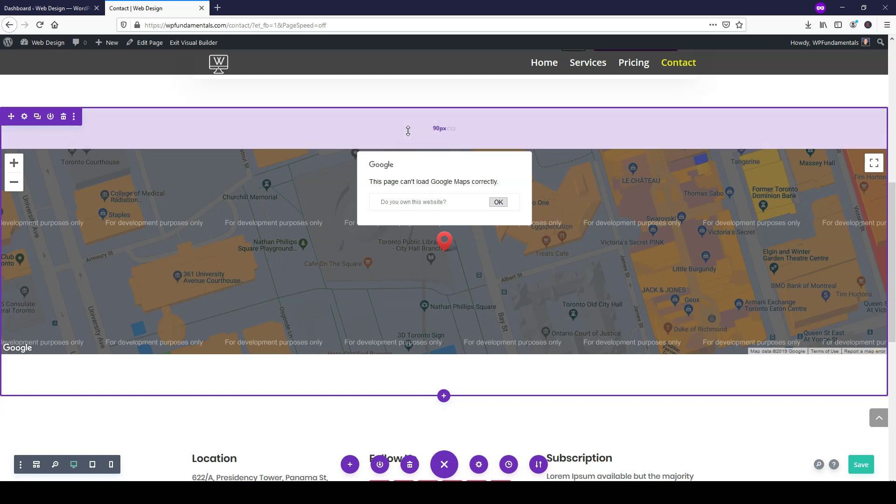
key(ctrl+s)
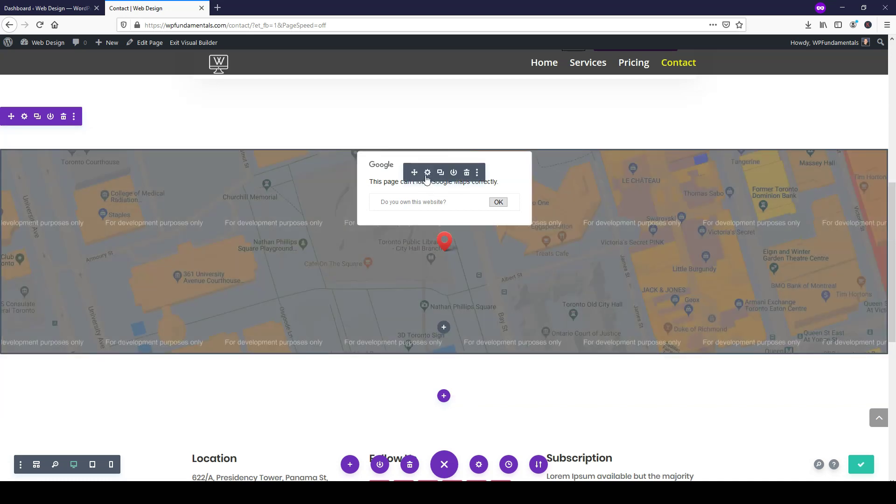
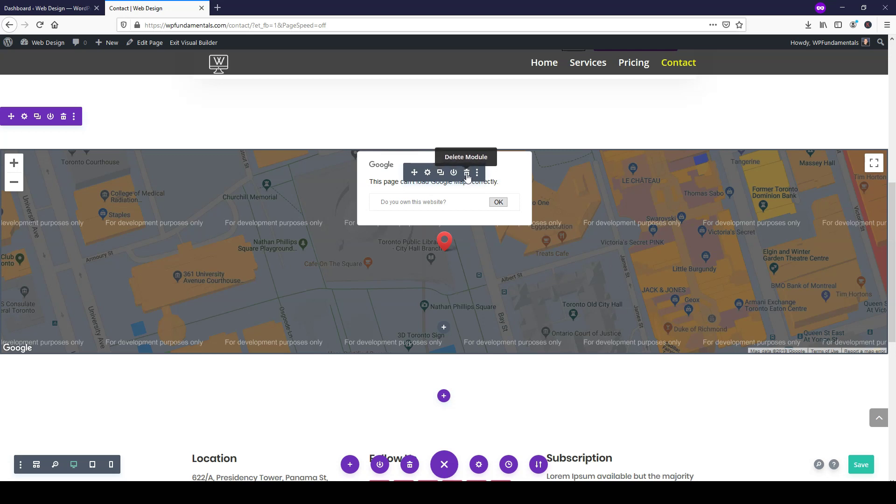
- Swap the broken Map module for a Fullwidth Code module with the Google Maps link pasted in
click(467, 174)
click(444, 171)
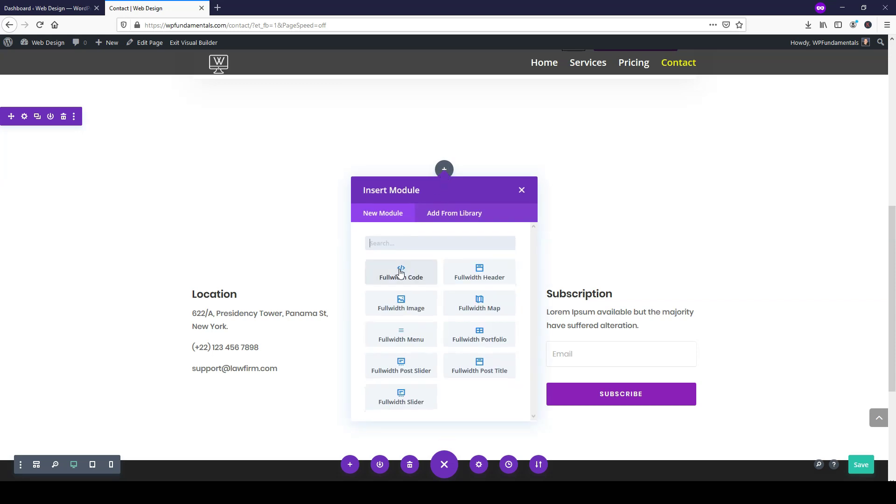
click(401, 273)
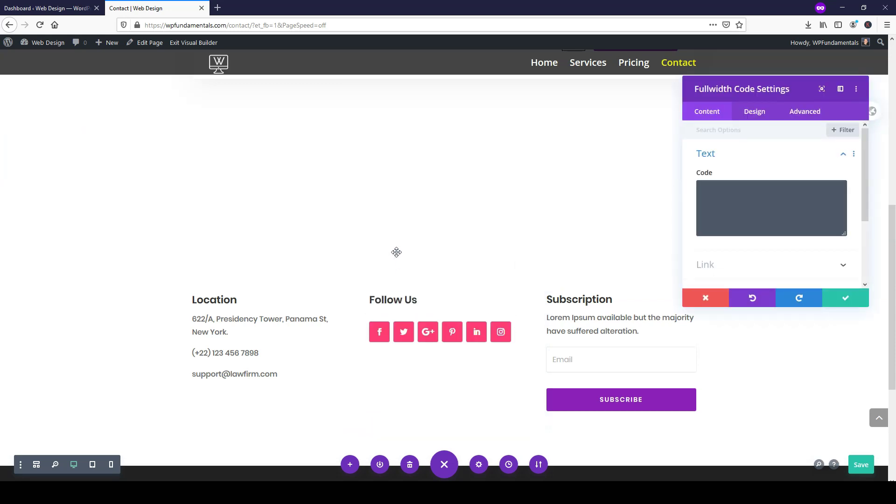
click(705, 203)
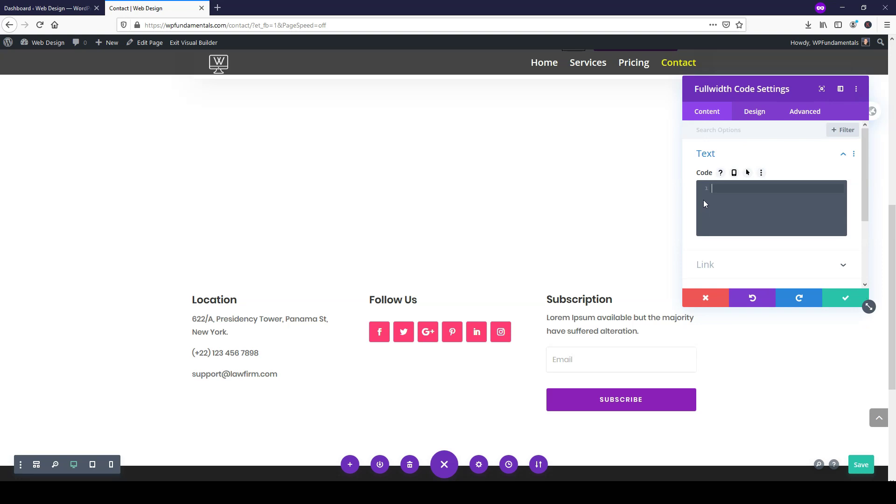
text(https://www.google.com/maps/place/Liberty+Bell/@39.9496144,-75.1524708,17z/data=!3m1!4b1!4m5!3m4!1s0x89c6c8830b04502f:0xce39e053fb81ef23!8m2!3d39.9496103!4d-75.1502821)
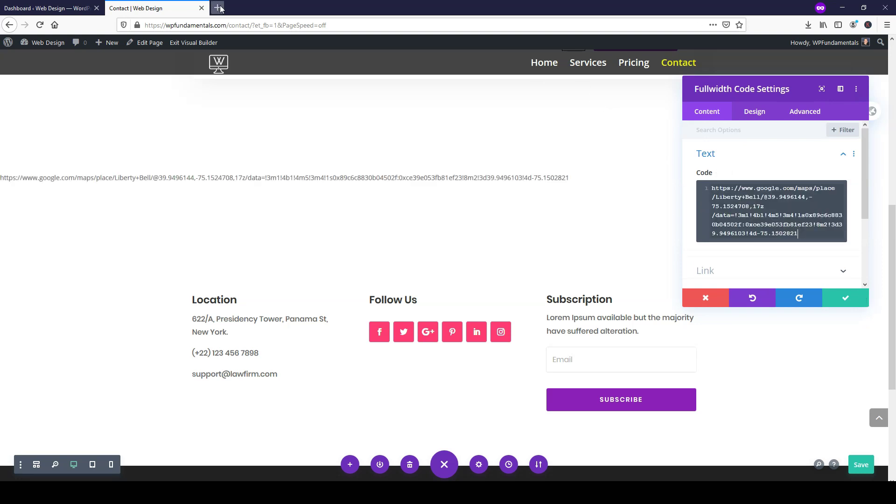
click(218, 8)
text(https://www.google.com/maps/place/Liberty+Bell/@39.9496144,-75.1524708,17z/data=!3m1!4b1!4m5!3m4!1s0x89c6c8830b04502f:0xce39e053fb81ef23!8m2!3d39.9496103!4d-75.1502821)
- Load the Liberty Bell map in Google Maps and copy its Embed a map HTML code
key(Return)
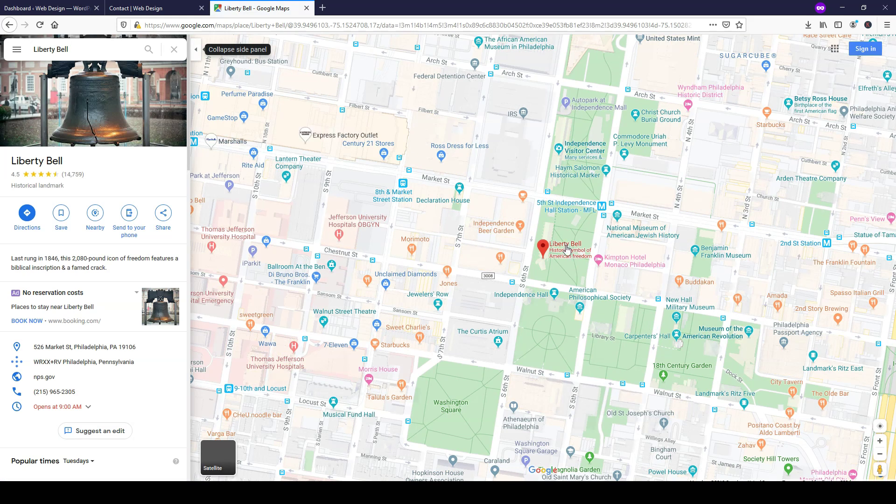
mouse_move(564, 252)
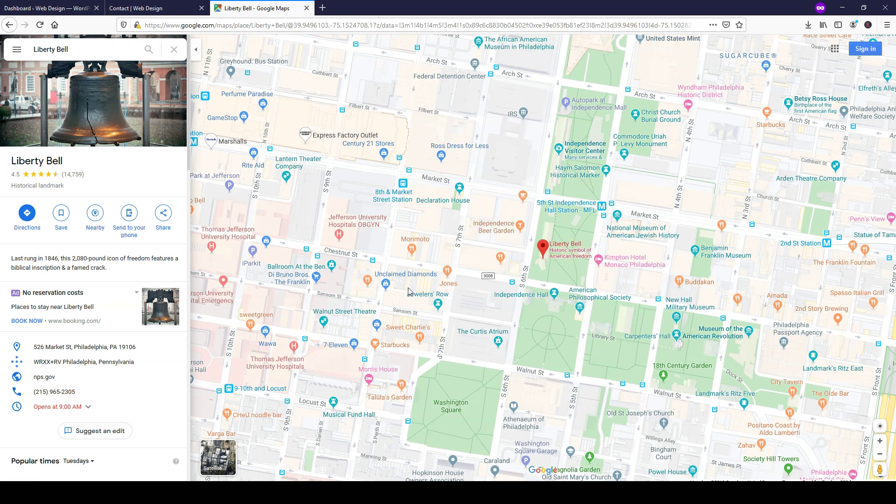
click(163, 214)
click(432, 202)
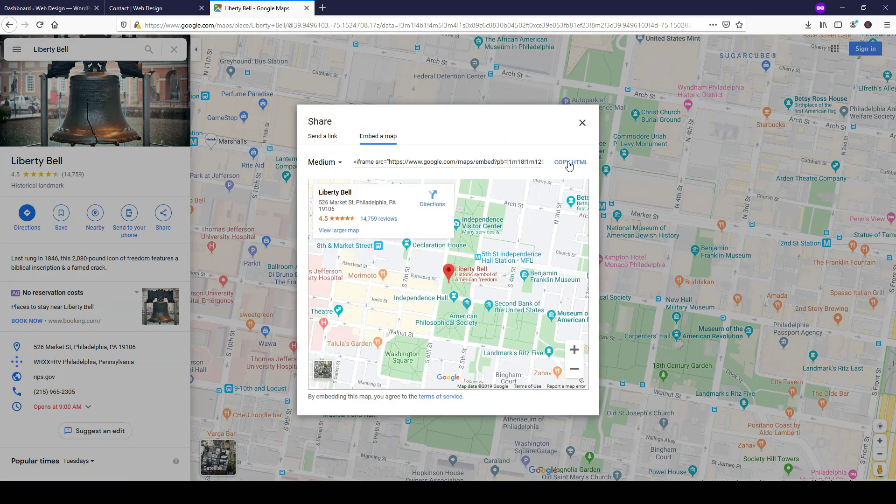
click(544, 162)
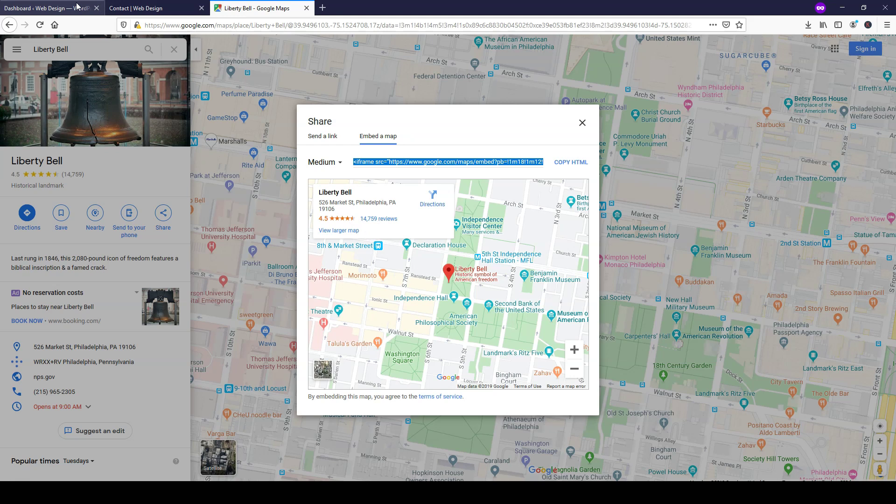
click(130, 8)
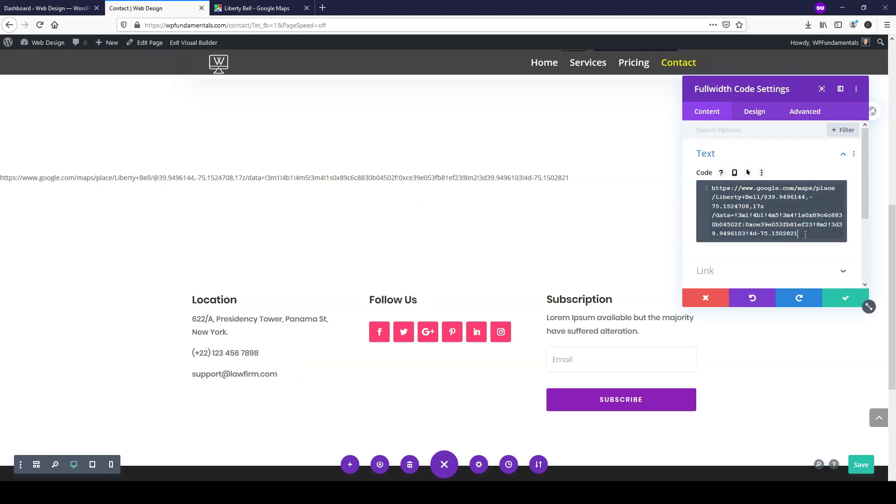
- Replace the code box's link with the Liberty Bell iframe, set its width to 100%, and save
key(ctrl+a)
key(BackSpace)
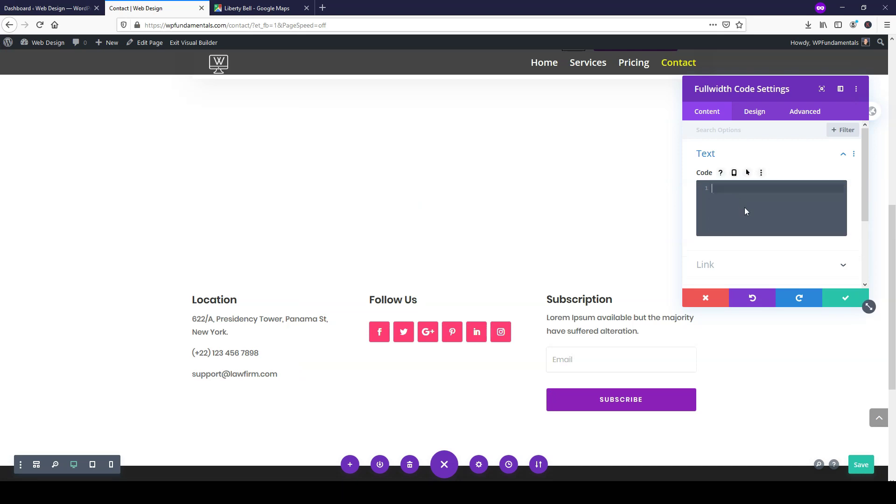
key(ctrl+v)
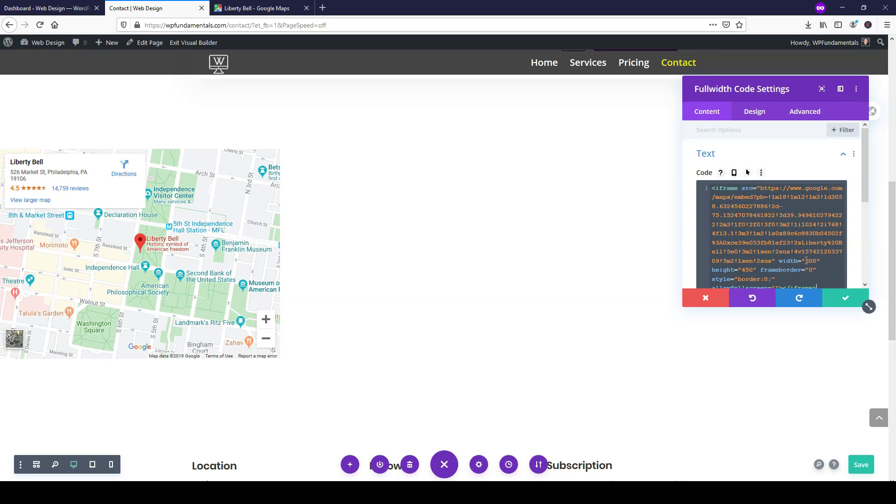
double_click(811, 261)
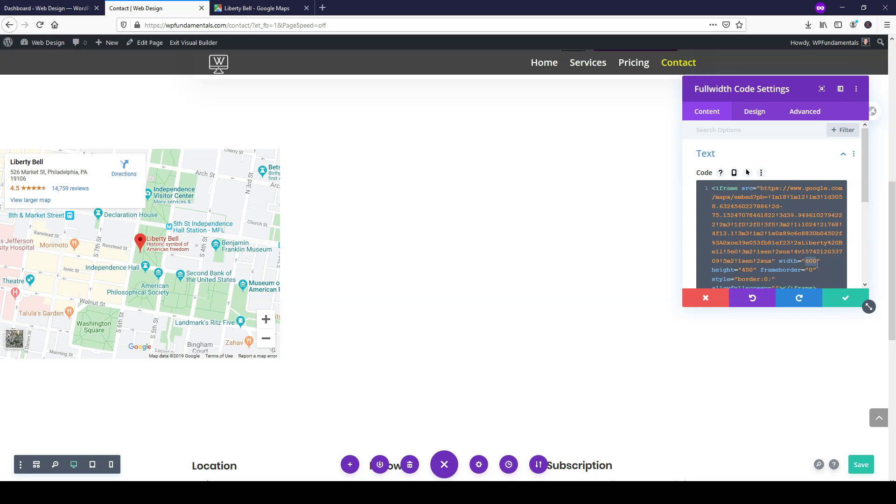
text(100)
key(ctrl+a)
text(%)
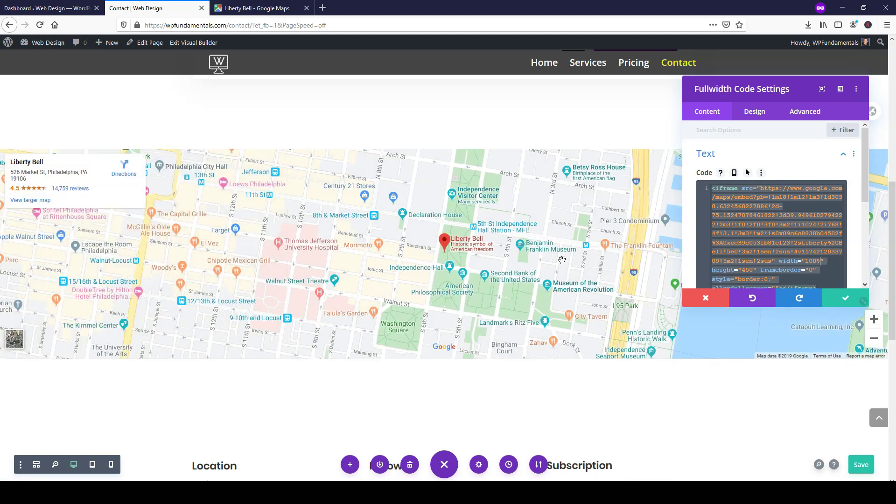
click(838, 299)
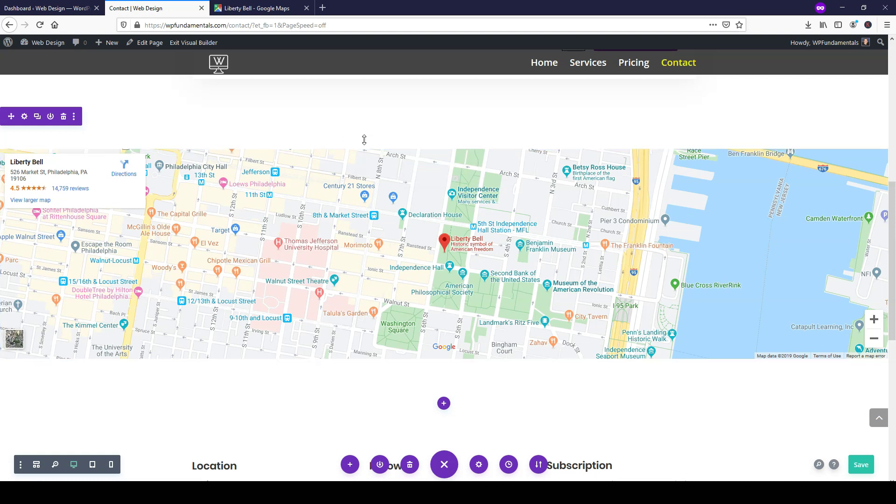
- Review the embedded map on the Contact page and save the page with Ctrl+S
mouse_move(364, 140)
scroll(365, 140, down, 4)
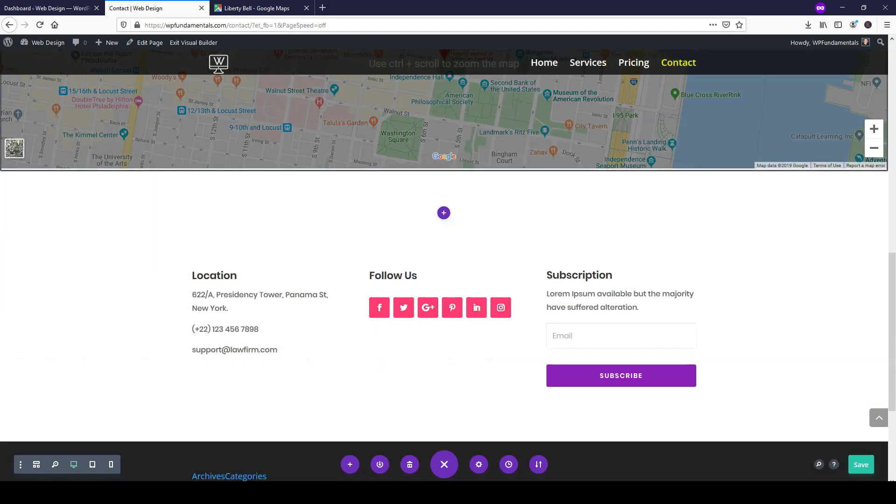
scroll(872, 401, down, 1)
drag(888, 386, 890, 427)
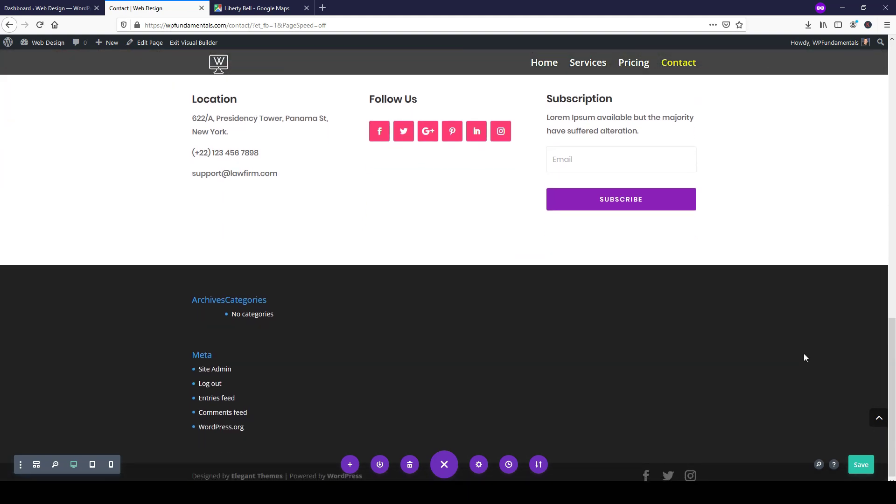
drag(890, 431, 889, 134)
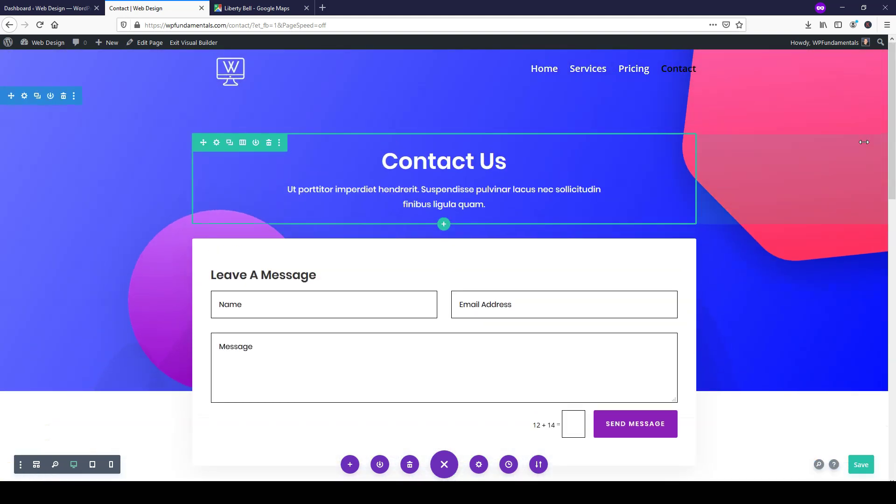
key(ctrl+s)
- Exit the Visual Builder, close the Google Maps tab and return to the Dashboard
click(199, 43)
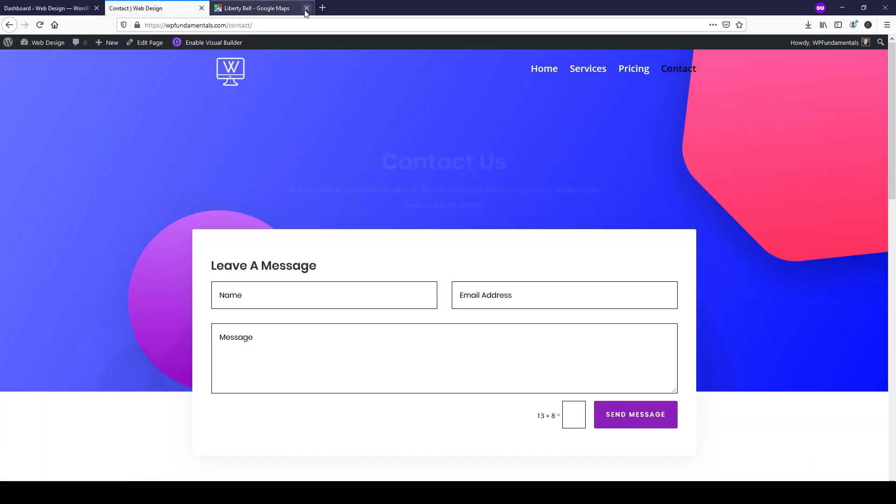
click(306, 8)
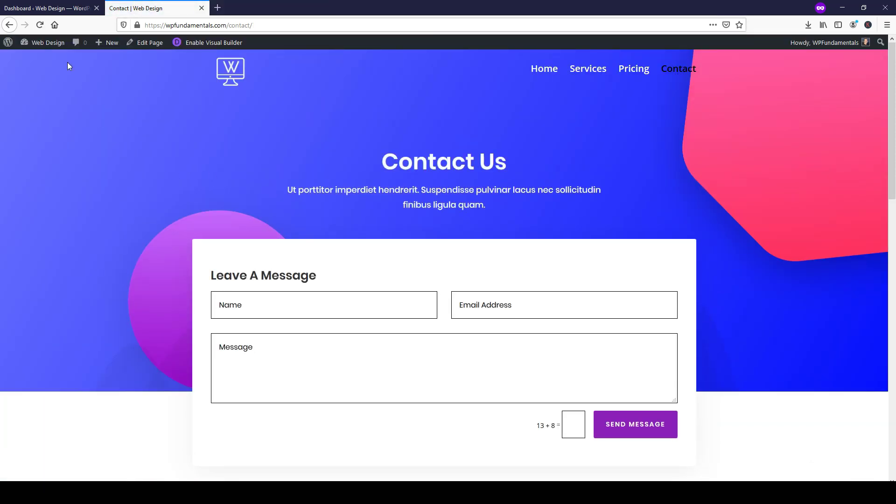
click(56, 9)
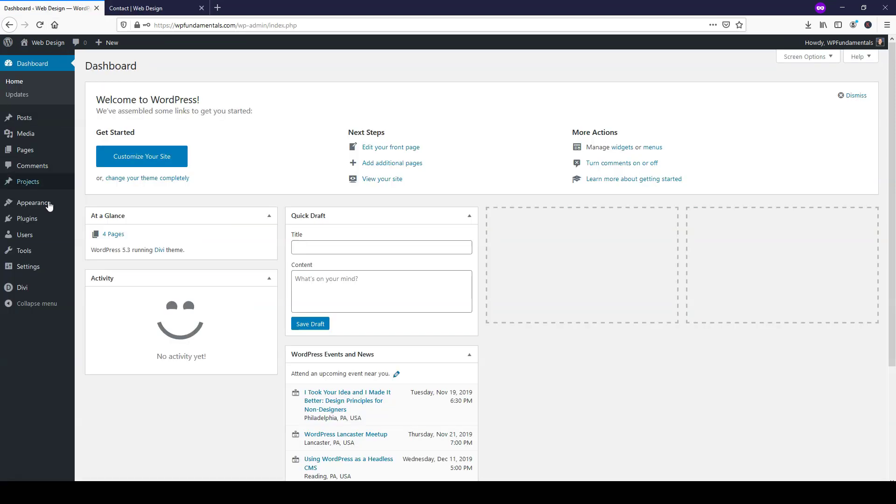
- Launch Appearance > Customize, check the live Contact page footer, then open the Customizer's Footer panel
mouse_move(43, 207)
click(92, 220)
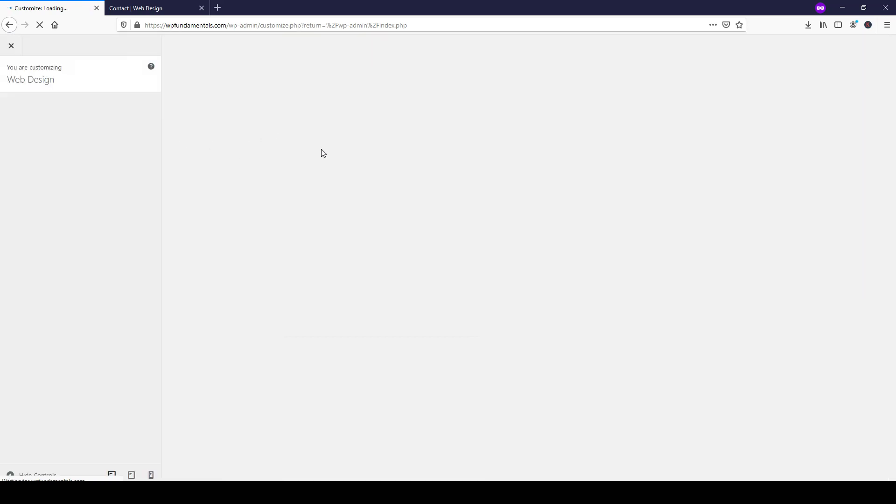
click(140, 8)
drag(892, 116, 873, 390)
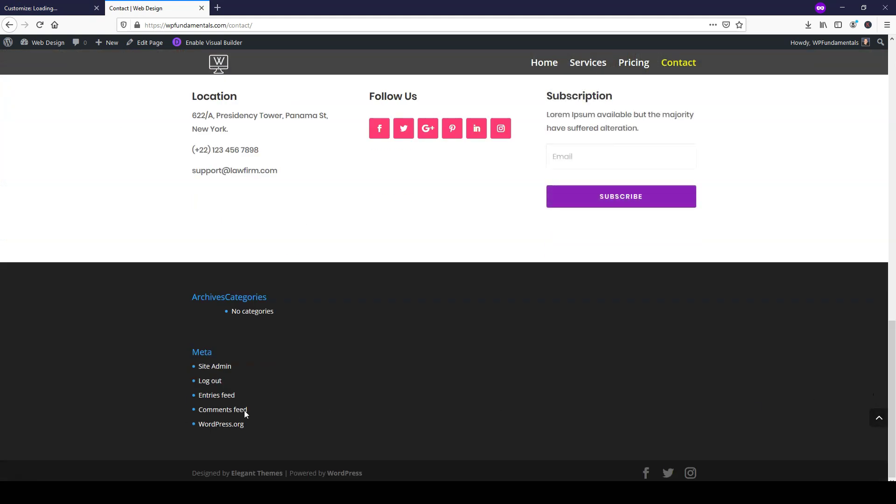
click(41, 8)
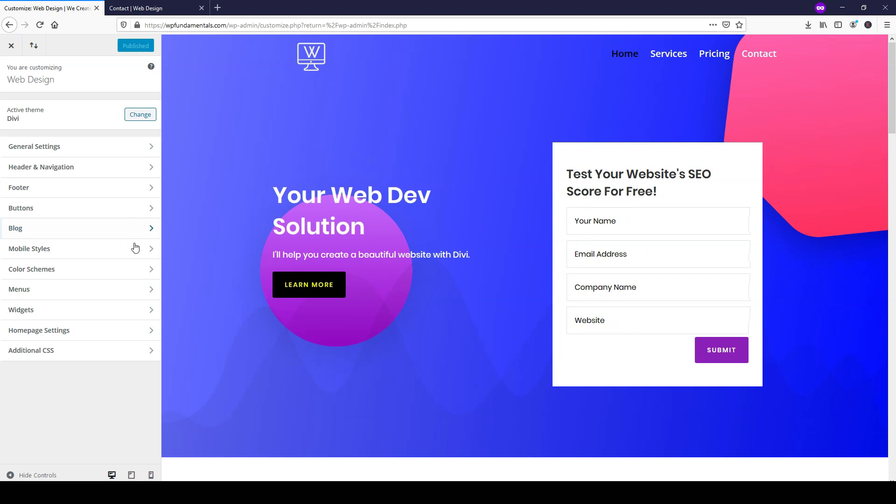
click(63, 192)
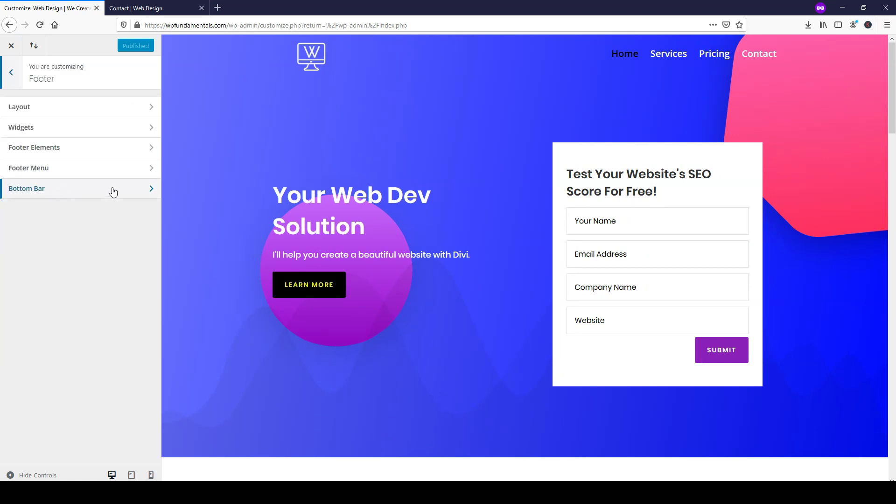
- Remove the Meta, Categories and Archives widgets from Footer Area #1, then return to the main Customizer menu
drag(893, 114, 892, 464)
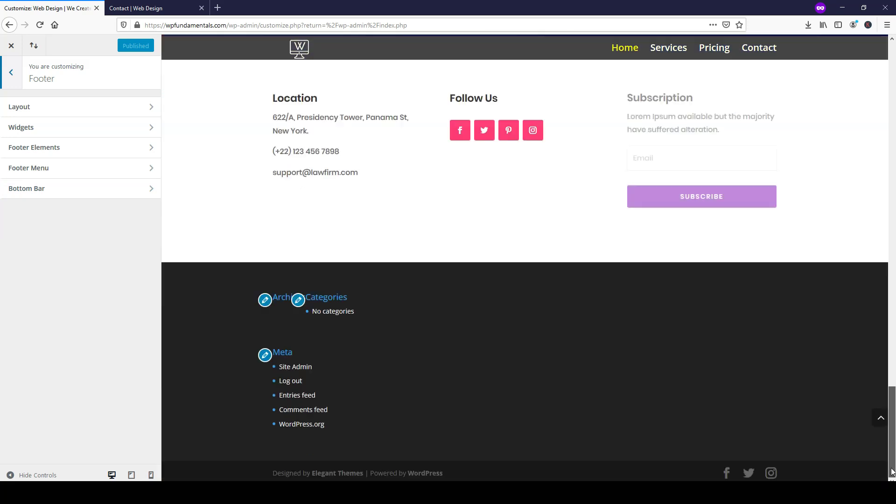
click(264, 356)
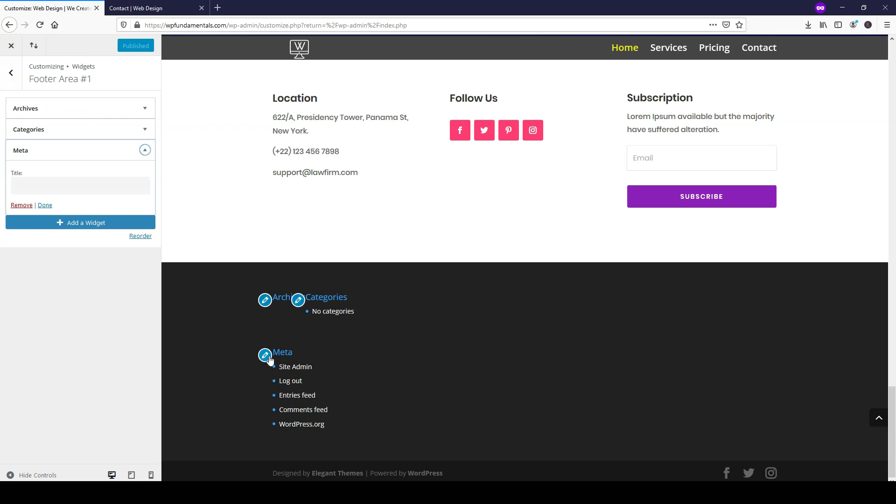
click(20, 205)
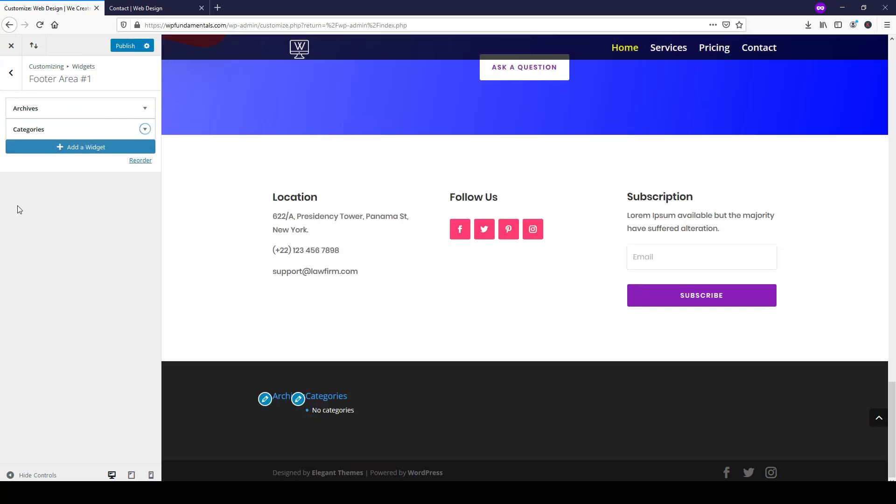
click(298, 399)
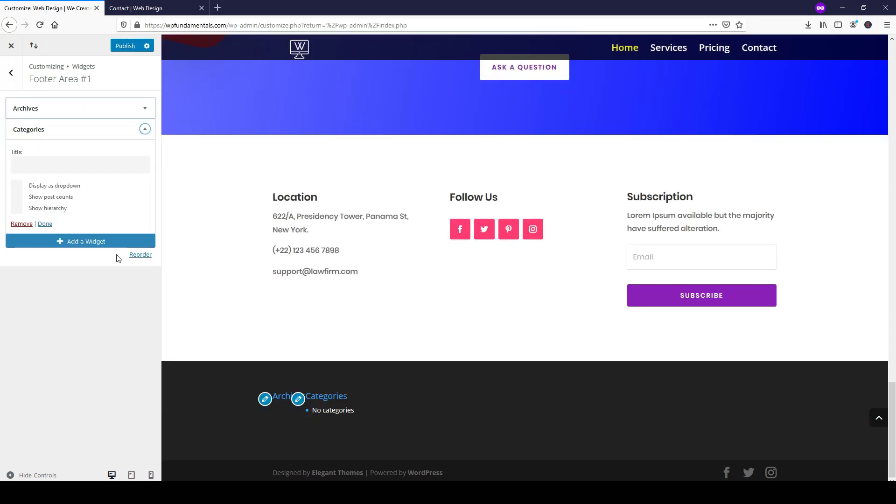
click(21, 224)
click(265, 427)
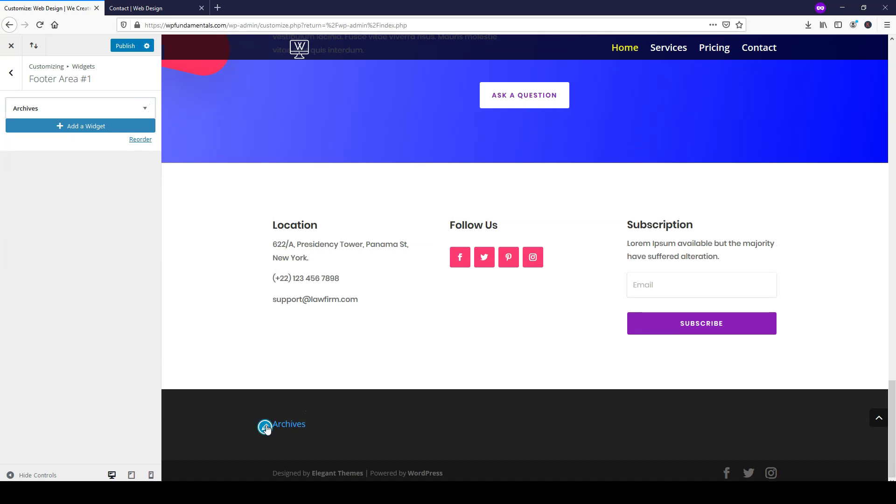
click(22, 192)
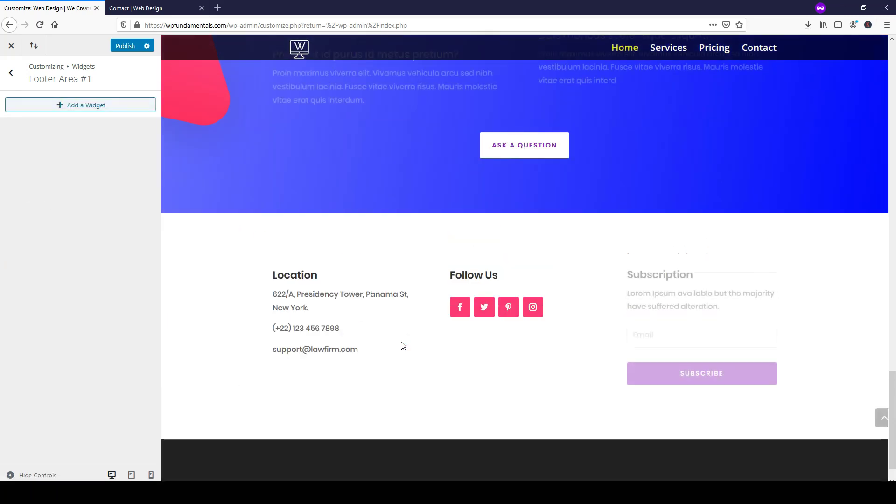
scroll(437, 318, down, 1)
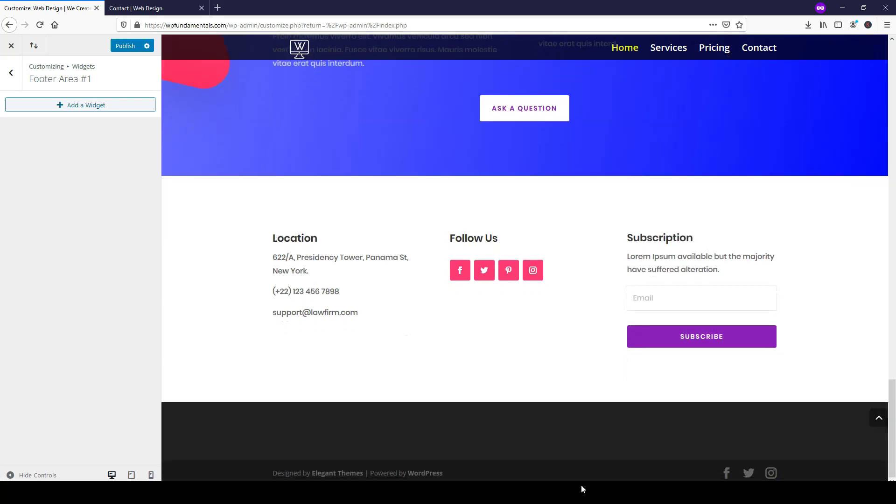
click(12, 73)
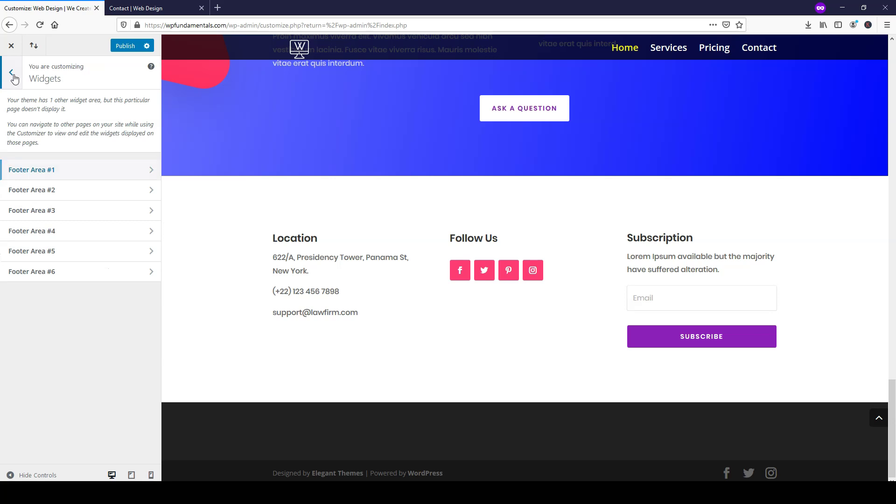
click(12, 73)
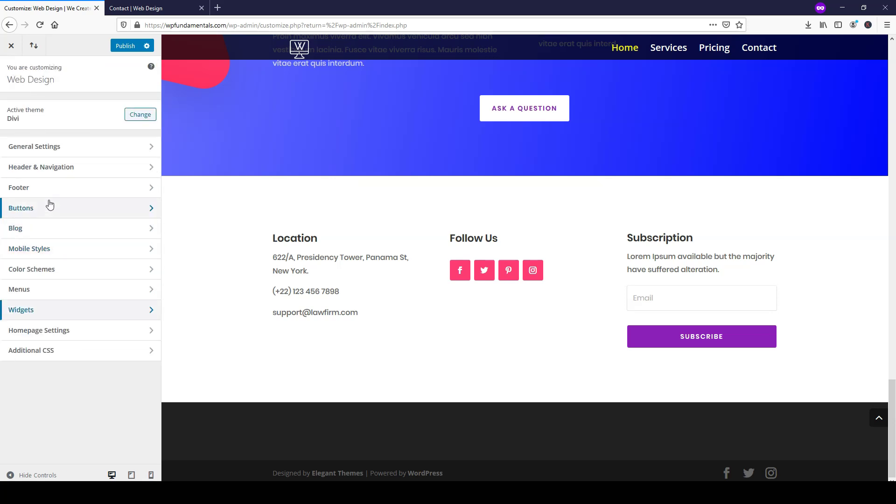
- Uncheck Show Social Icons under Footer > Footer Elements and publish the Customizer change
click(47, 189)
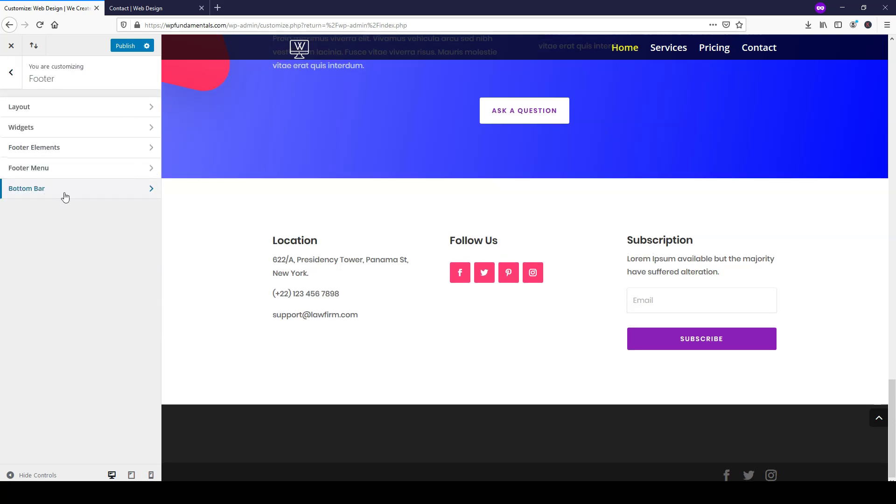
click(44, 150)
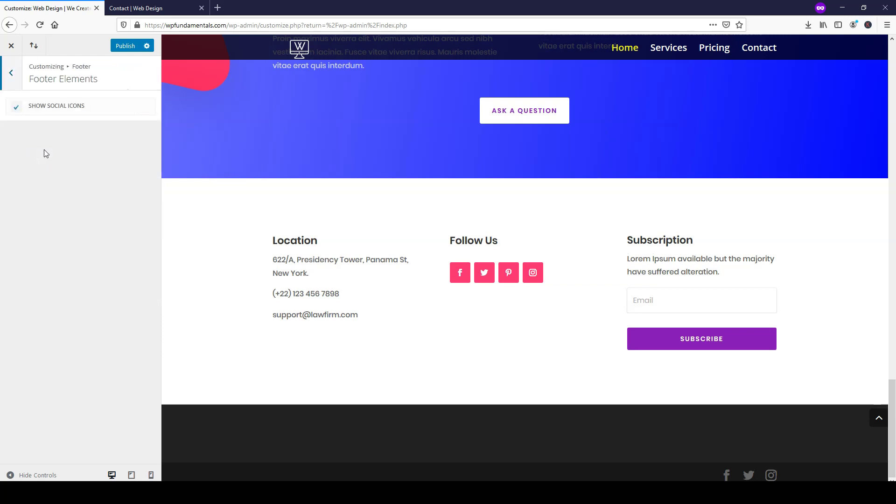
click(16, 108)
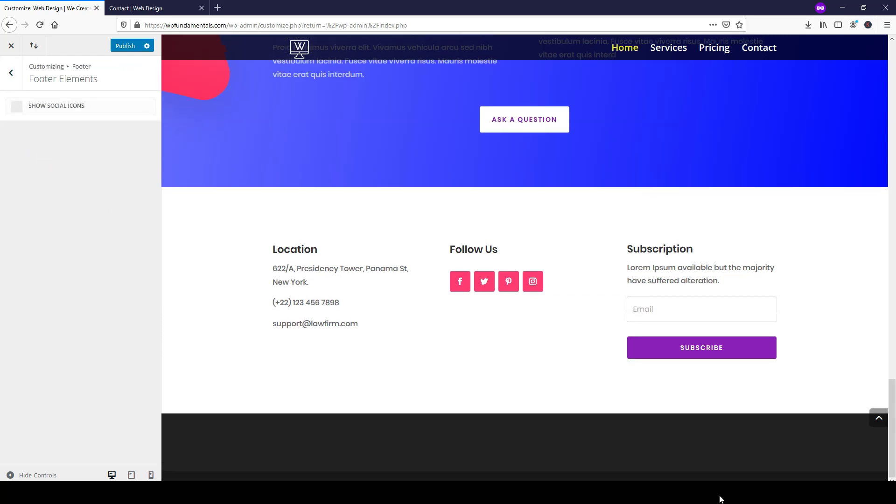
click(18, 111)
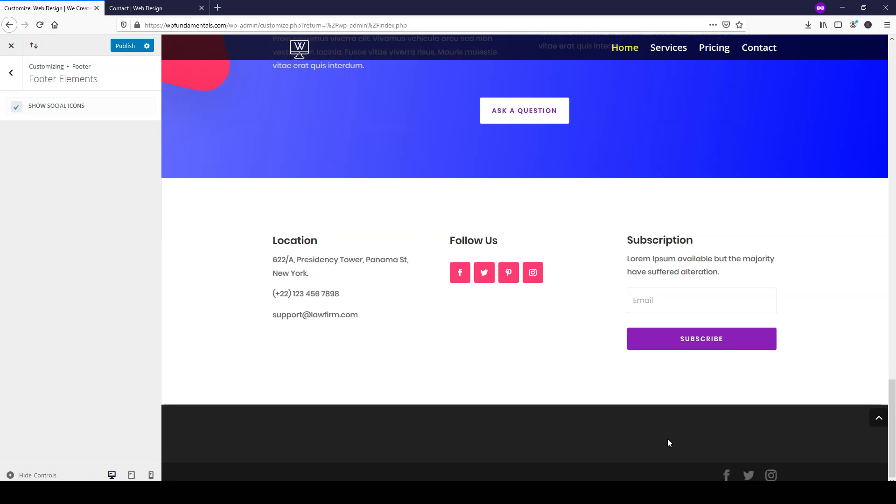
click(13, 110)
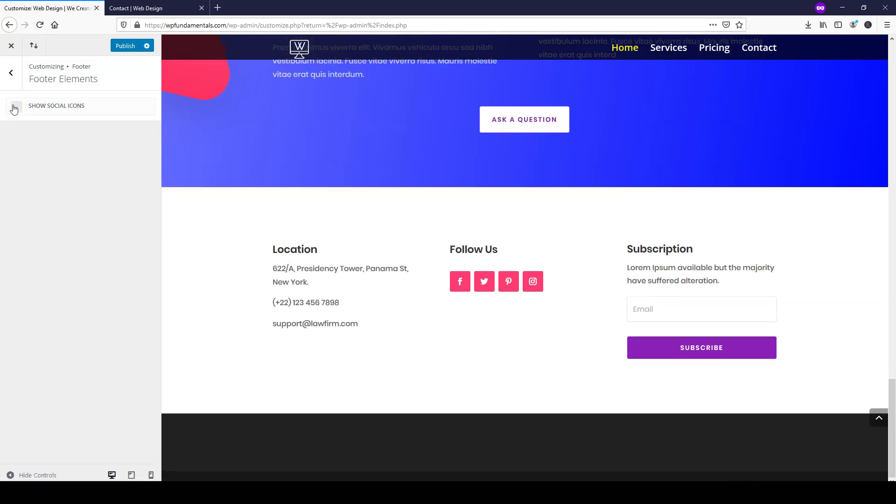
click(123, 47)
click(120, 6)
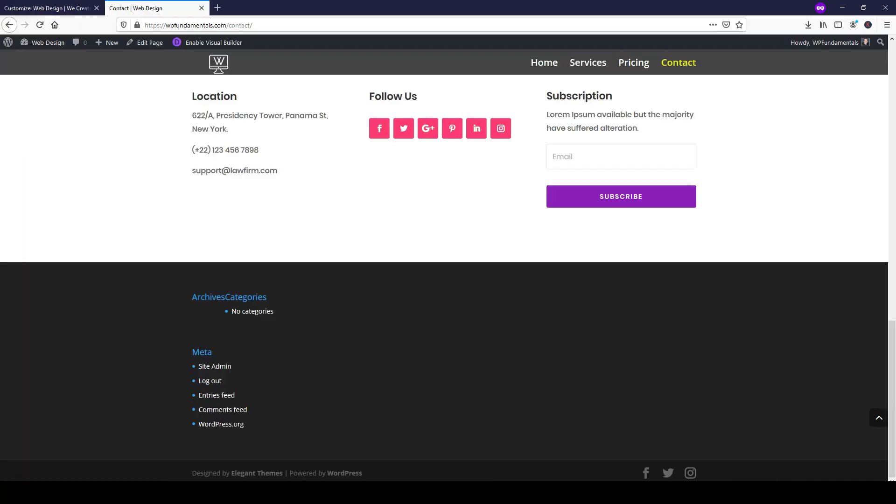
- Reload the live Contact page and scroll through it to check the map and footer
click(40, 24)
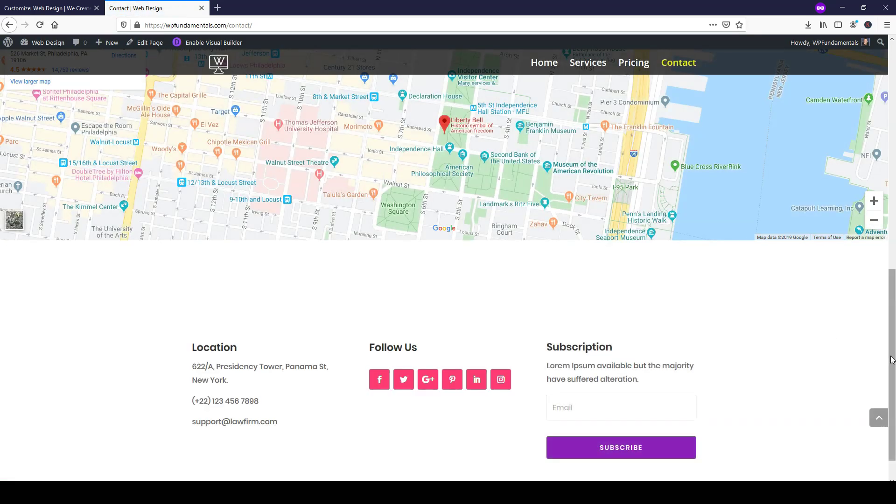
scroll(887, 410, down, 1)
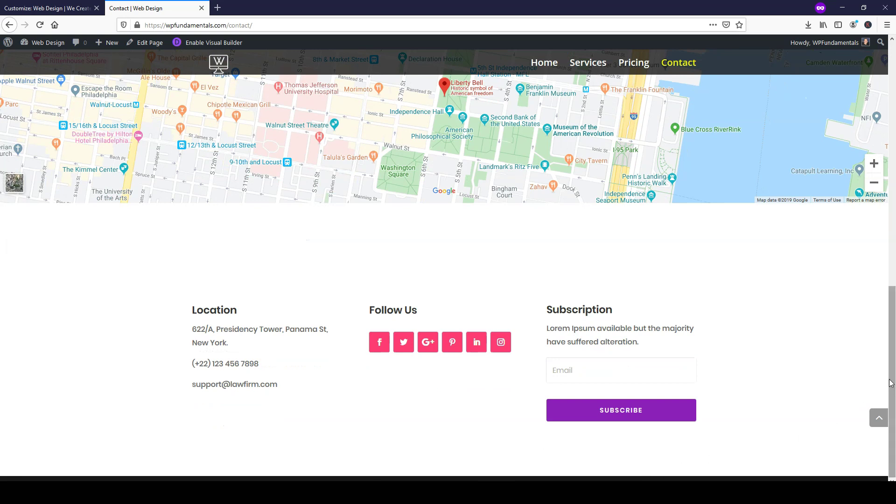
click(879, 418)
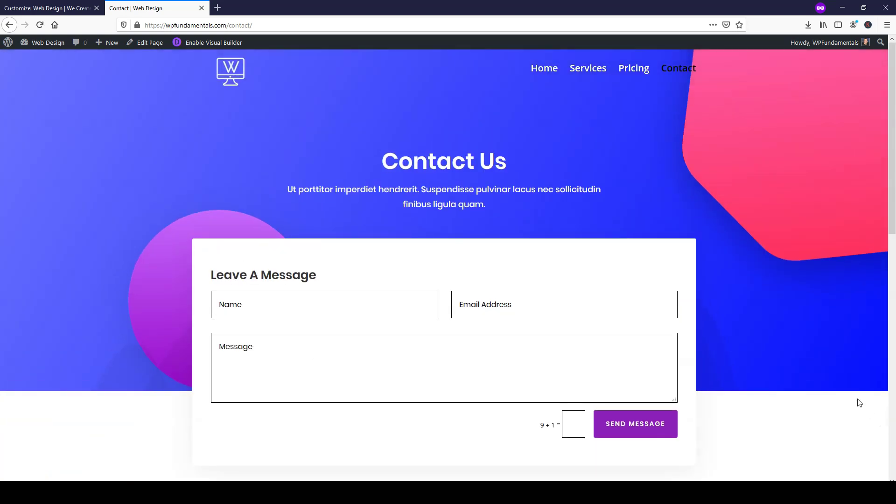
- Visit the site's Home page, then browse the Services page
click(541, 68)
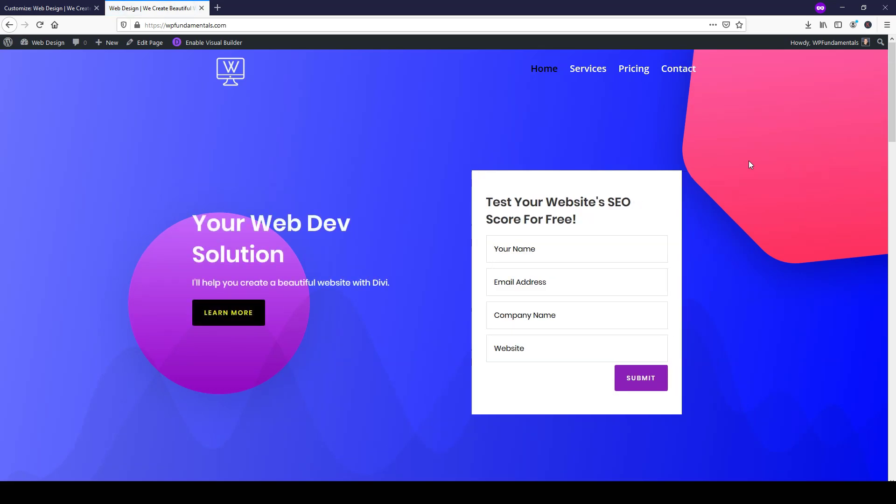
click(589, 74)
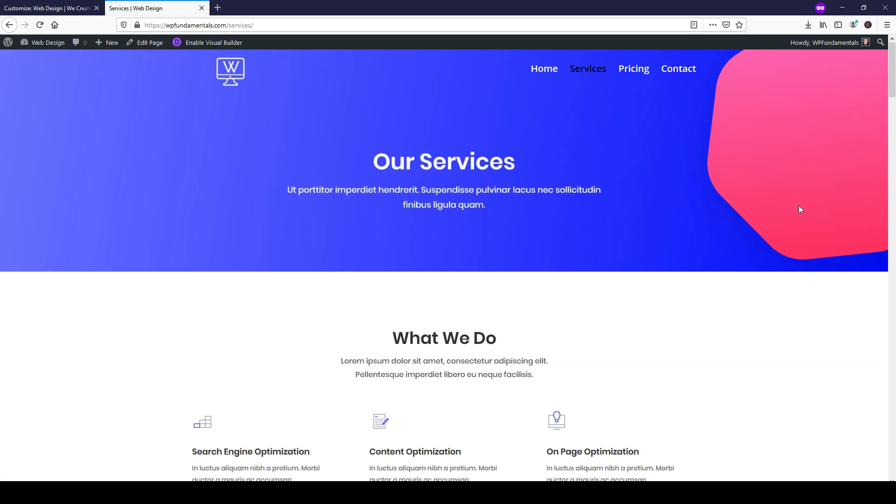
scroll(799, 206, down, 15)
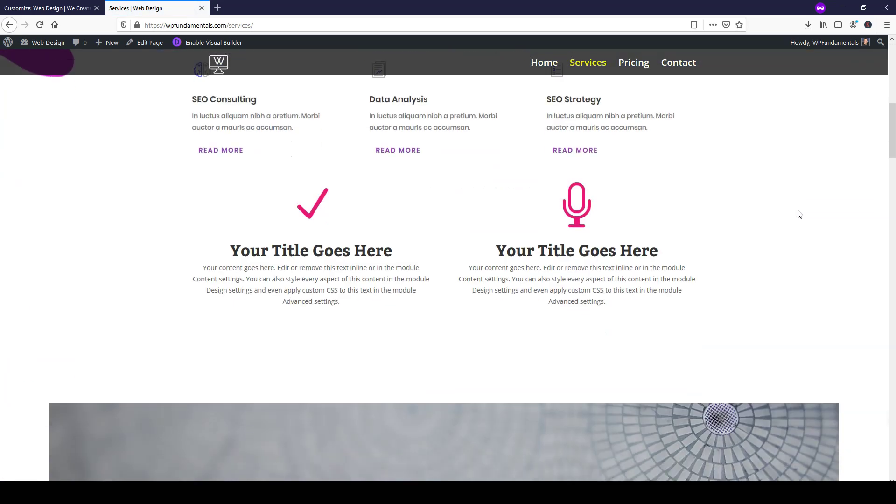
drag(887, 187, 883, 60)
- Browse the Pricing page, then revisit Contact and finish on the Home page
click(637, 74)
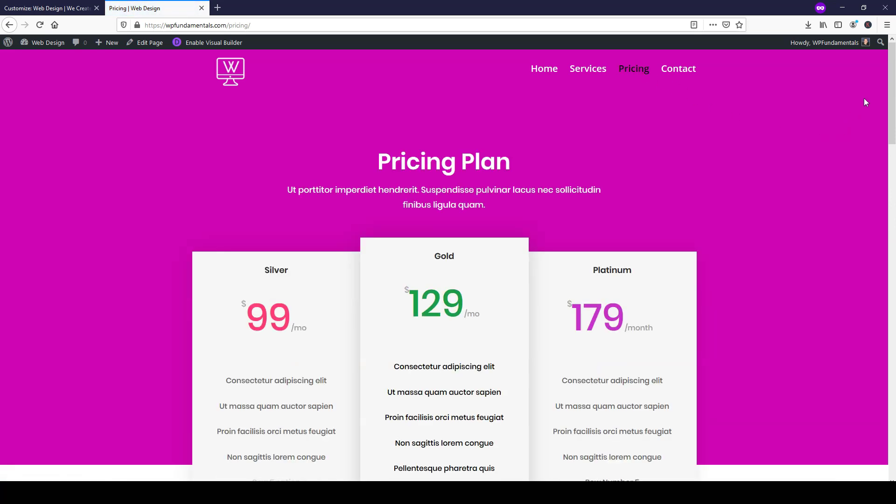
scroll(873, 247, down, 15)
scroll(859, 303, down, 10)
scroll(850, 280, up, 15)
scroll(854, 119, up, 5)
click(683, 68)
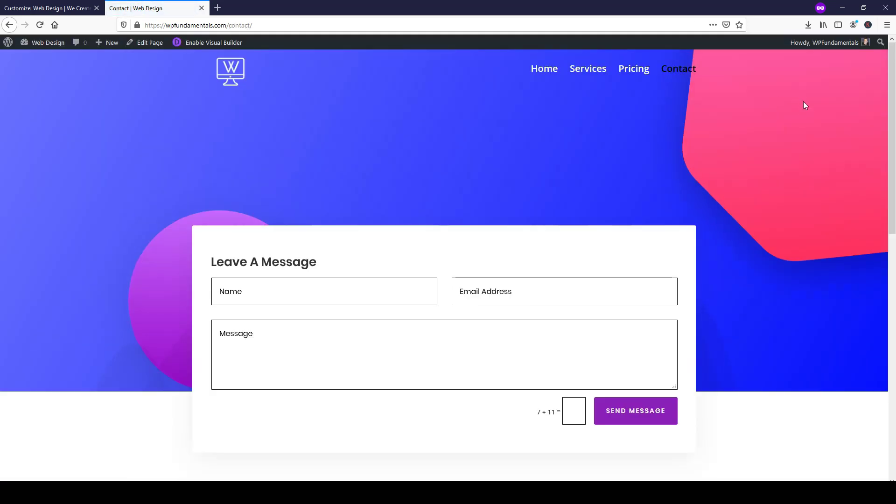
click(545, 71)
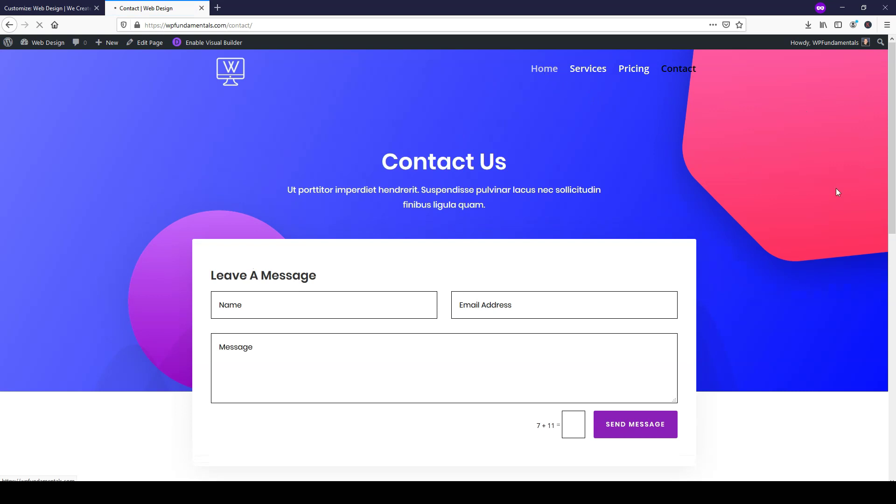